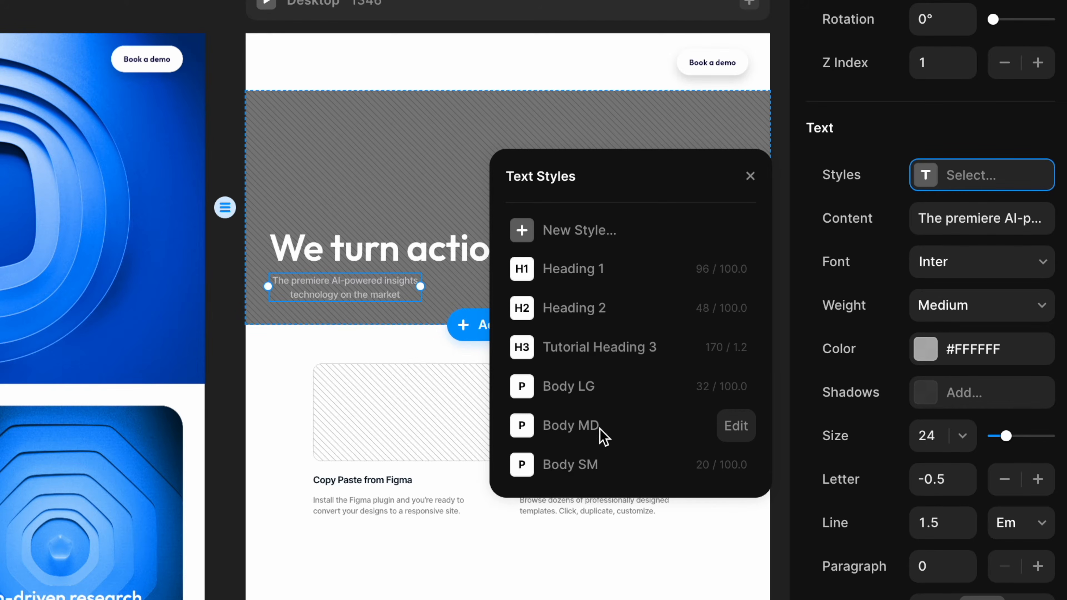
Step: Apply the Body MD text style to the hero subtitle and color the headline word "insites." with the Teal color style
click(601, 430)
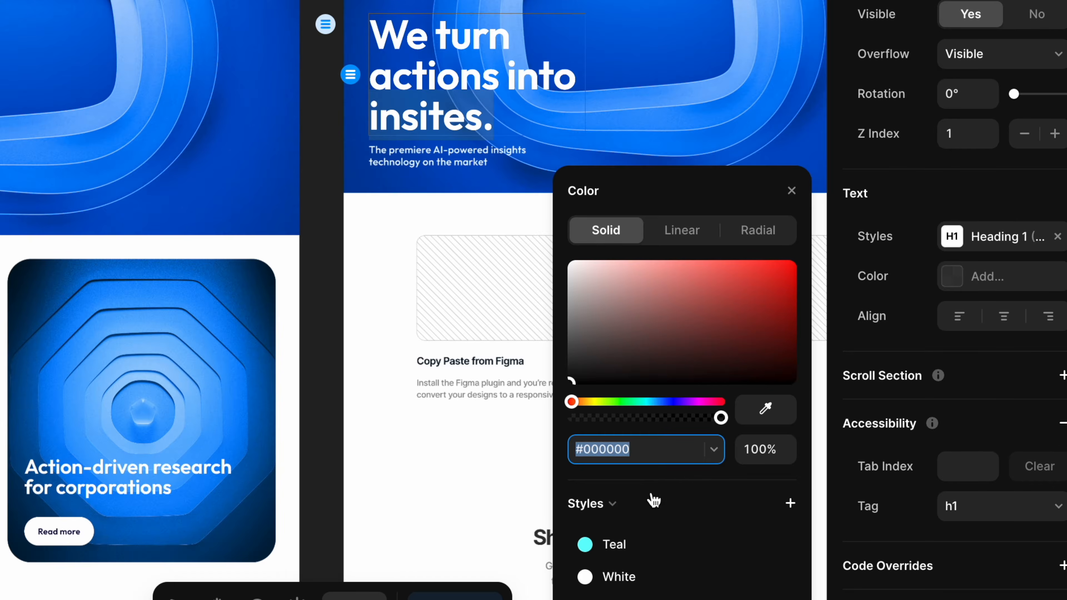
click(603, 546)
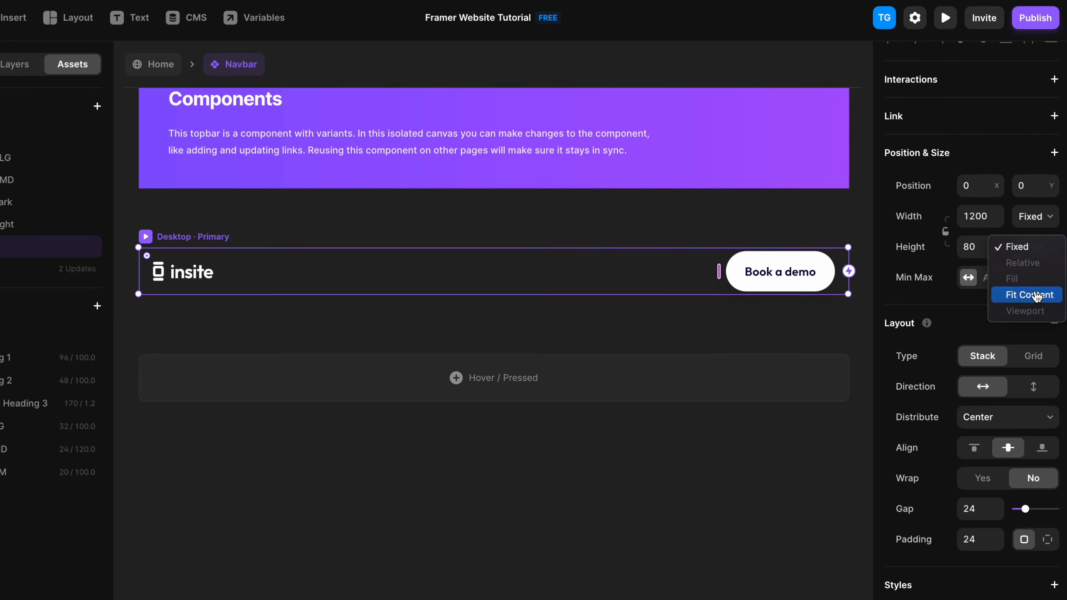
Step: Set the Navbar's Desktop variant height to Fit Content and reposition the Diamond clay image in the "Ship sites with style." section
click(1026, 294)
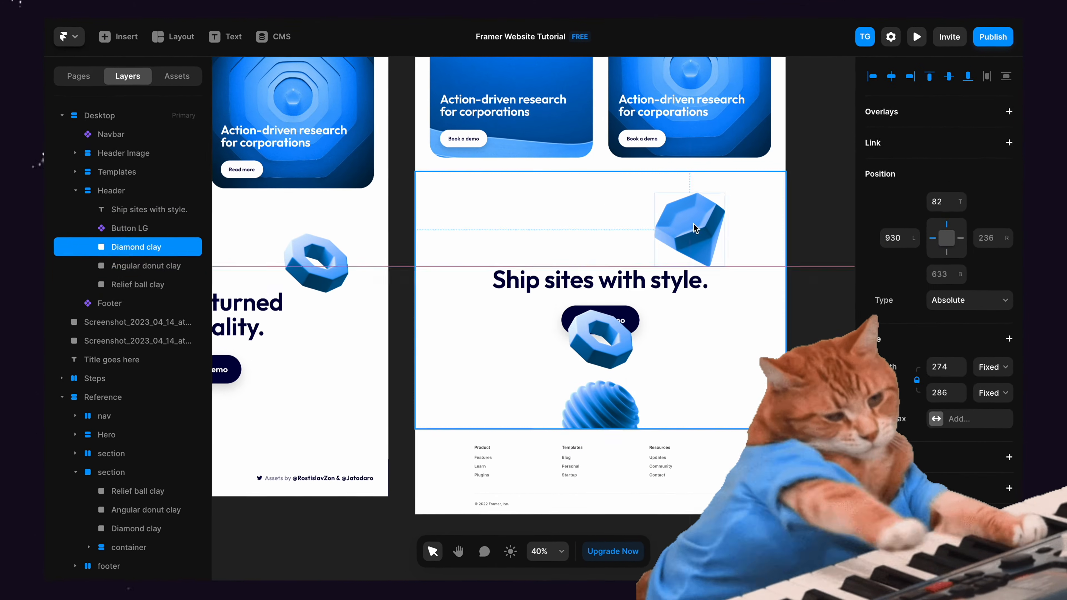
click(566, 287)
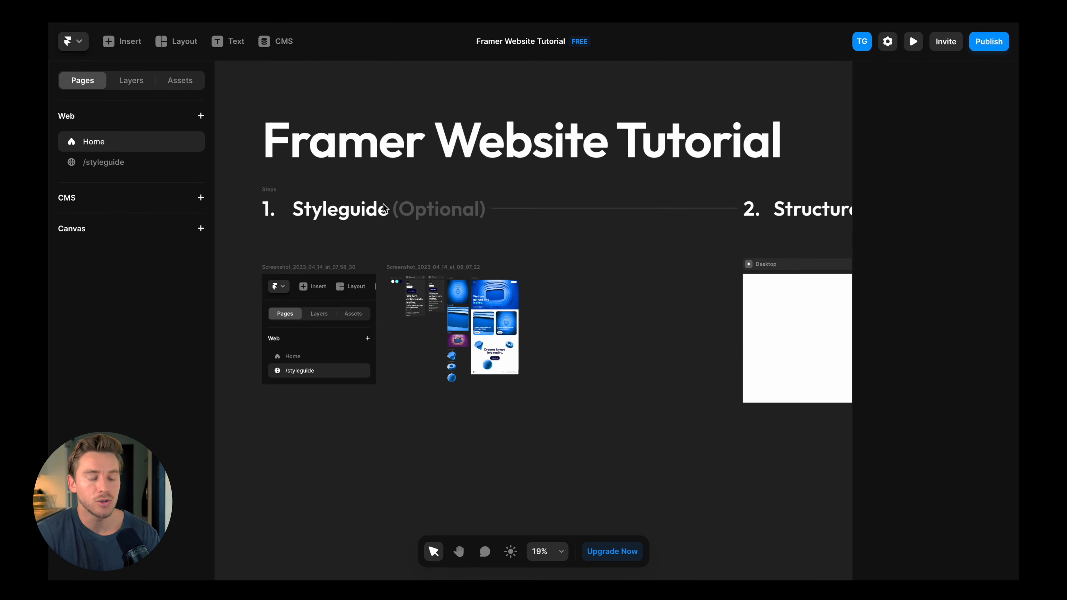
Step: Open the /styleguide page and look over its color swatches, Desktop and Tablet type frames, images and reference design
scroll(358, 212, up, 1)
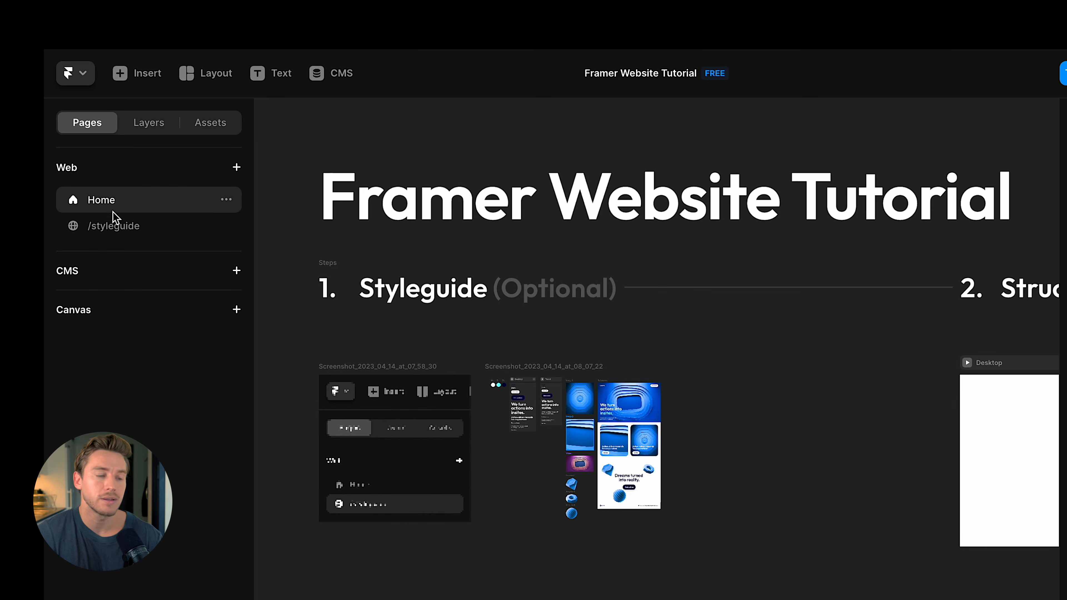
click(131, 229)
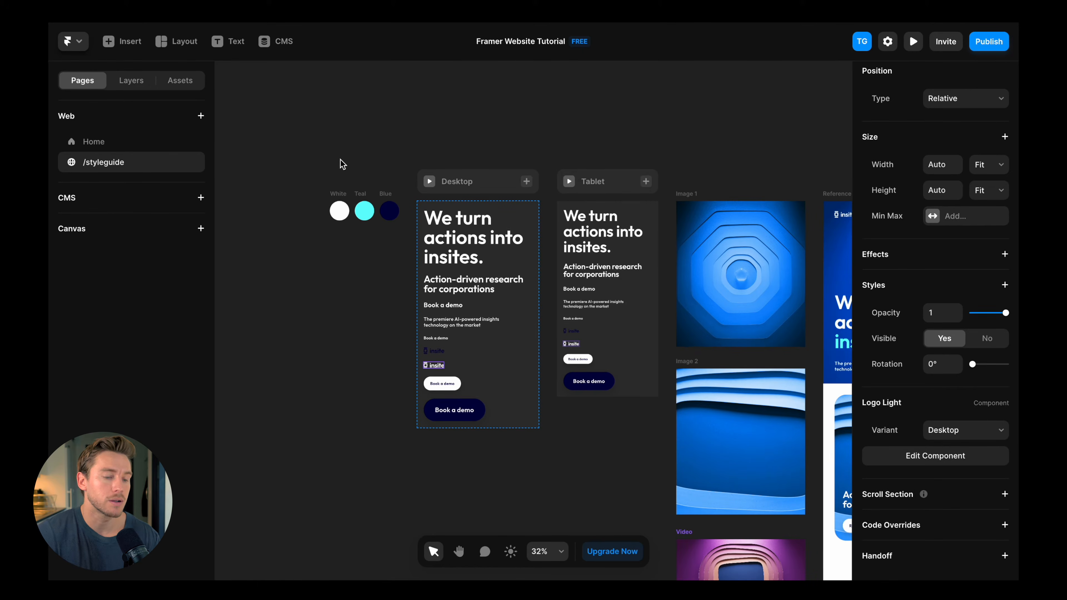
scroll(410, 135, down, 3)
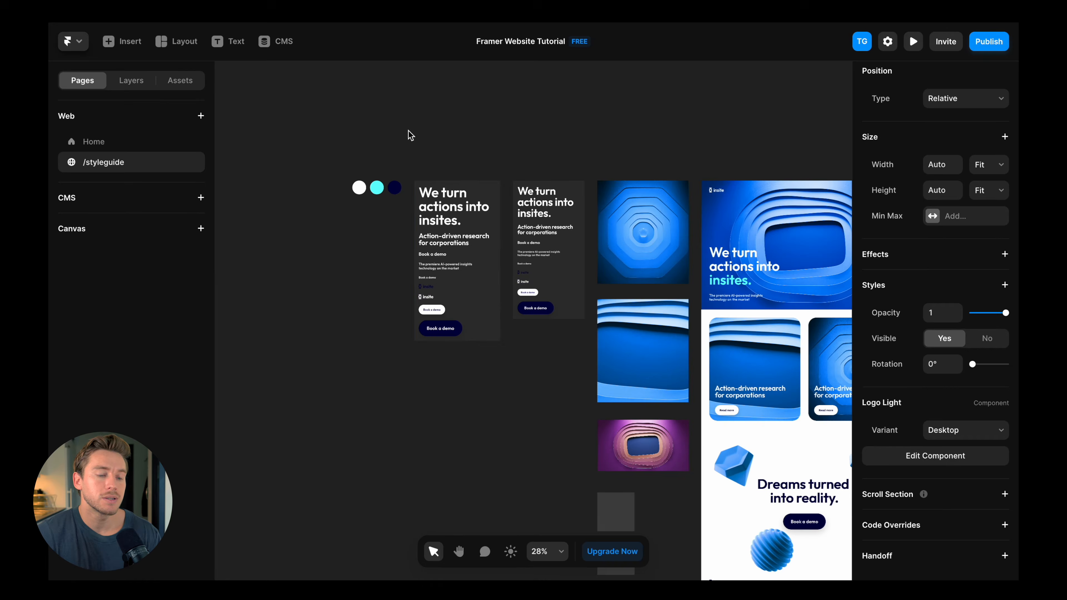
click(429, 122)
scroll(428, 122, down, 3)
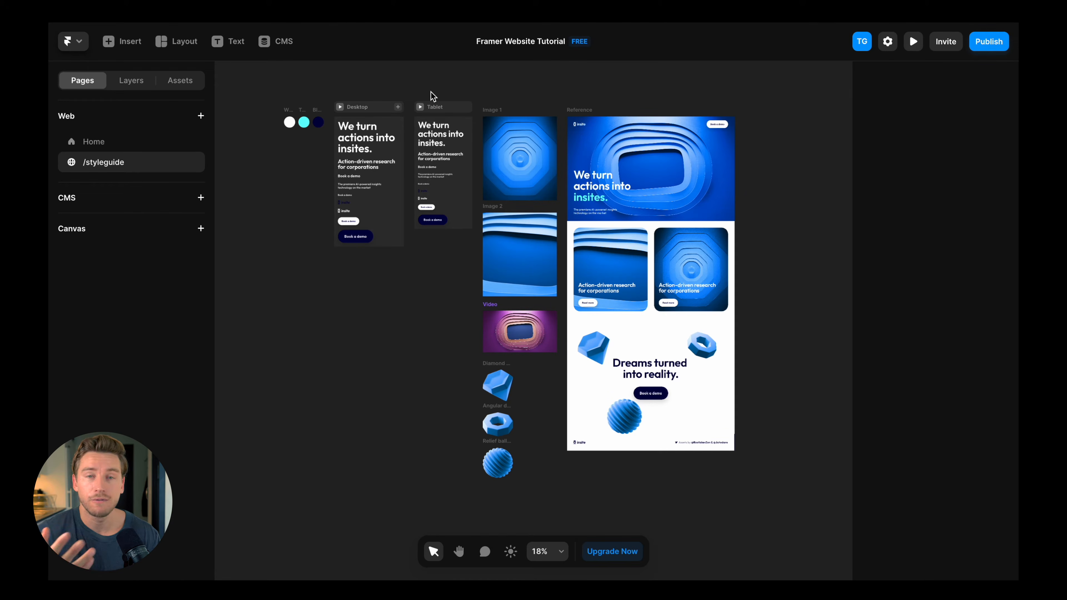
Step: Try the red fill #FF4D4D on the White color swatch and set it back to #FFFFFF
scroll(333, 113, up, 5)
click(274, 123)
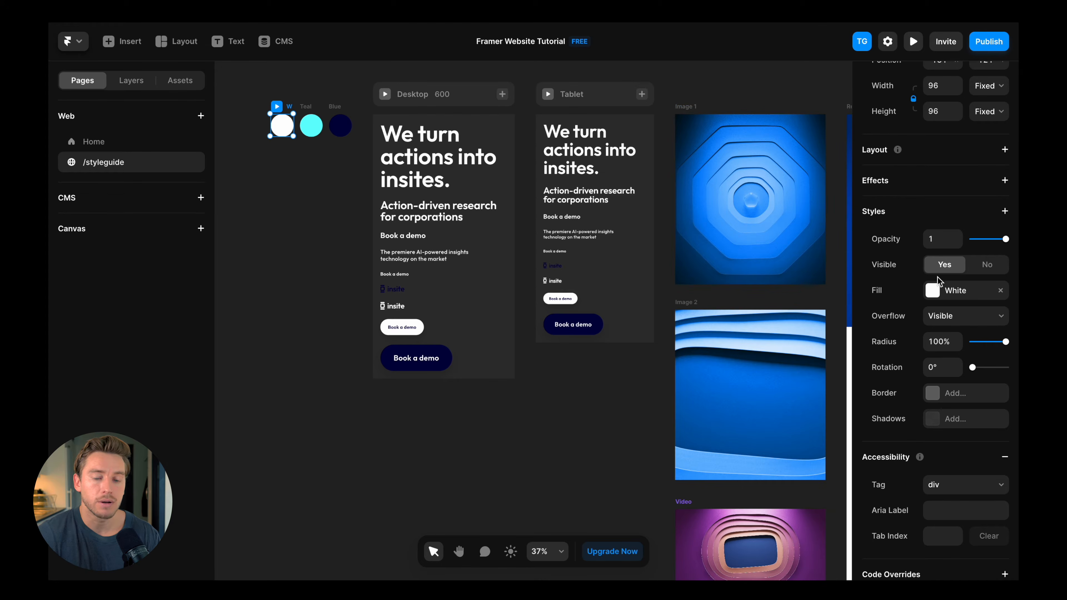
click(934, 291)
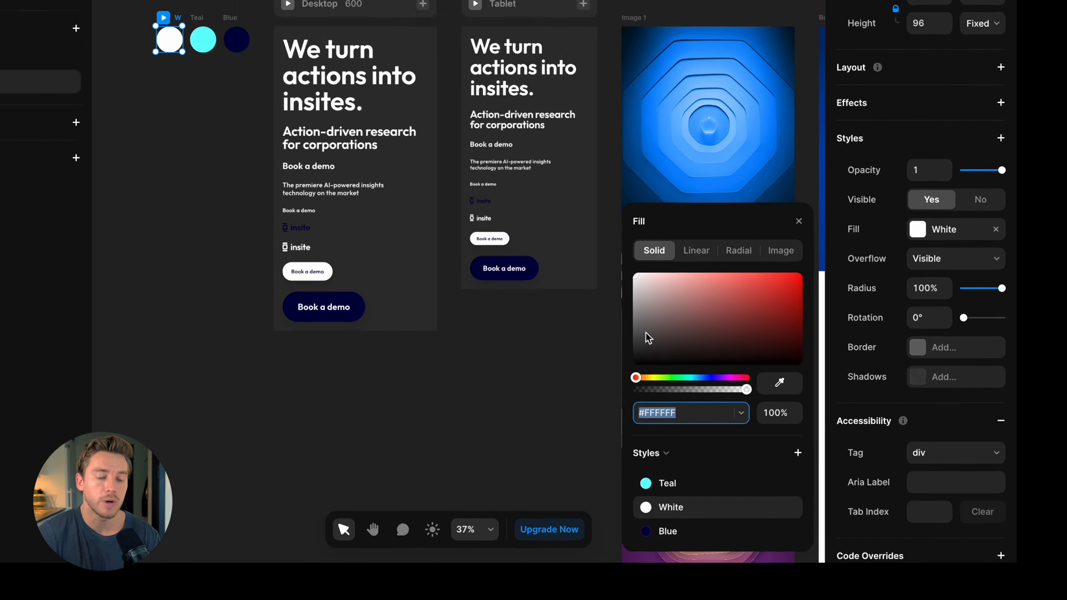
click(611, 296)
drag(698, 380, 791, 306)
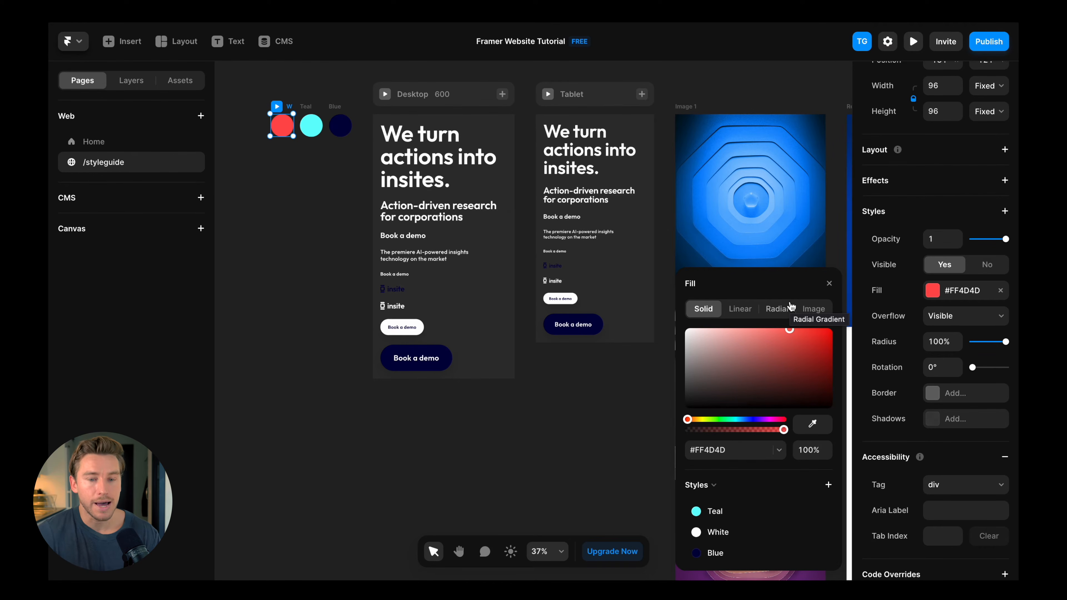
drag(772, 338, 671, 324)
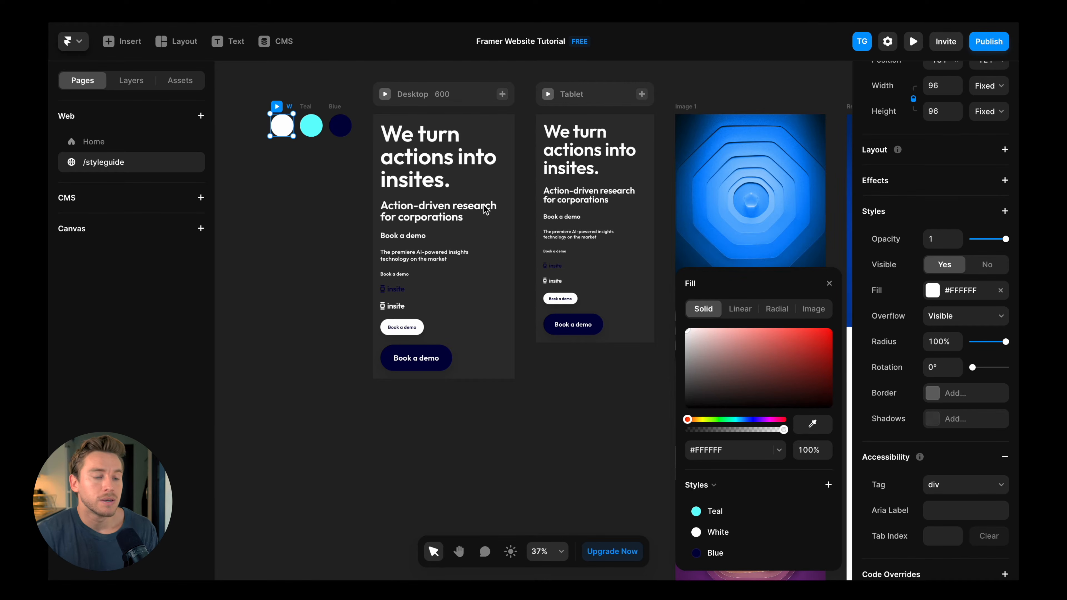
click(333, 147)
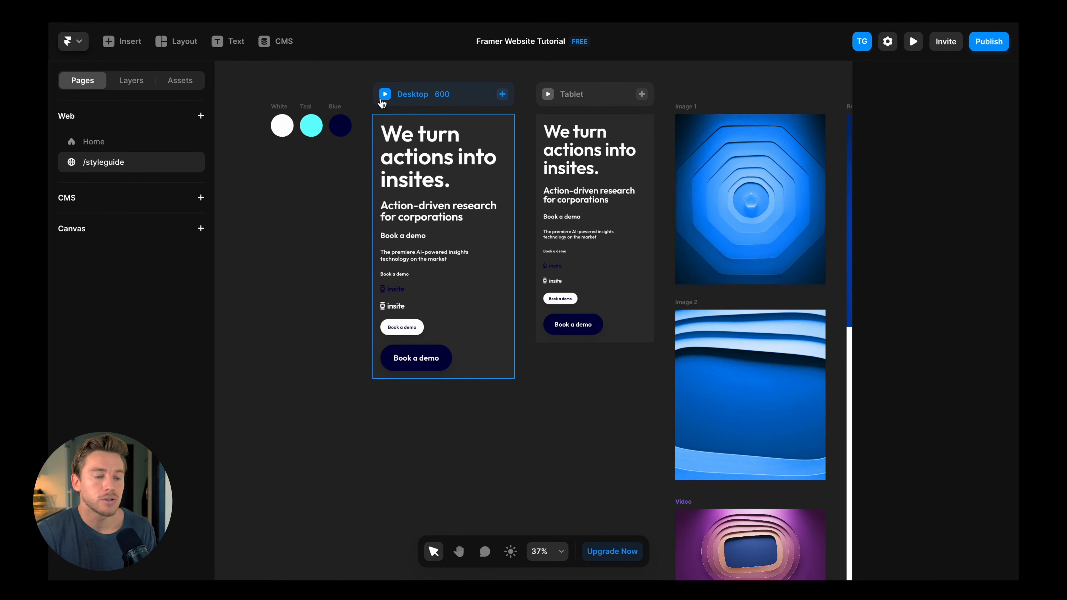
Step: Select the main headline in the Desktop frame and open its list of text styles
scroll(429, 99, up, 5)
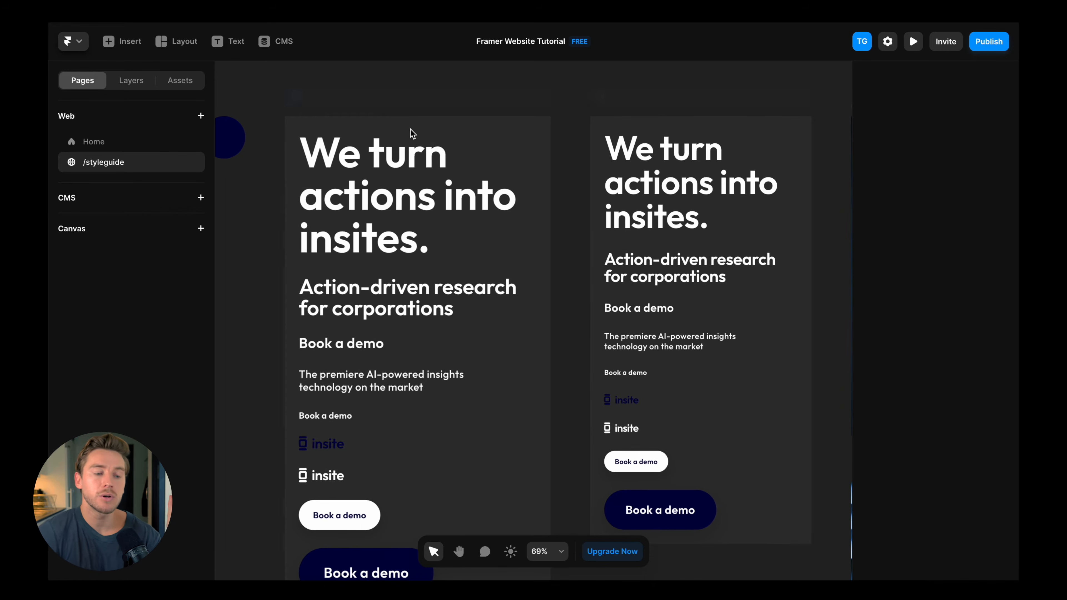
click(395, 176)
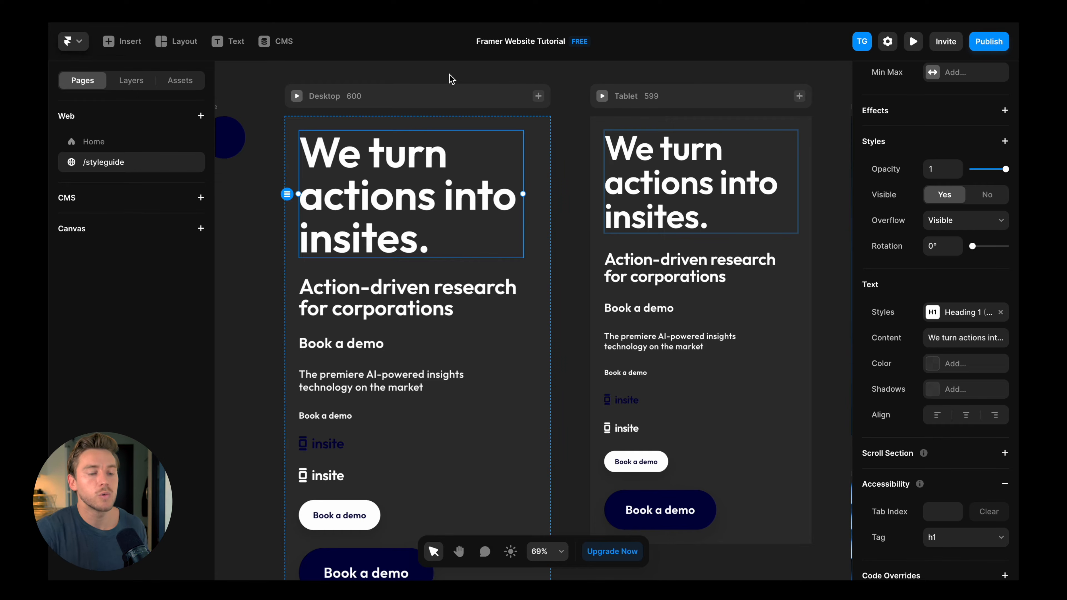
scroll(436, 168, right, 3)
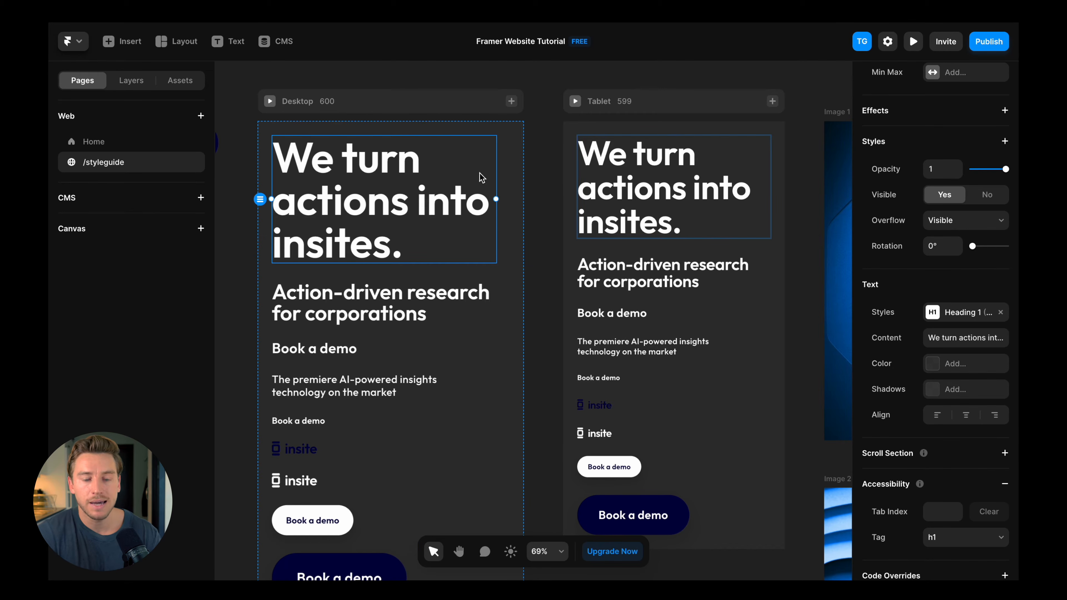
scroll(534, 187, left, 1)
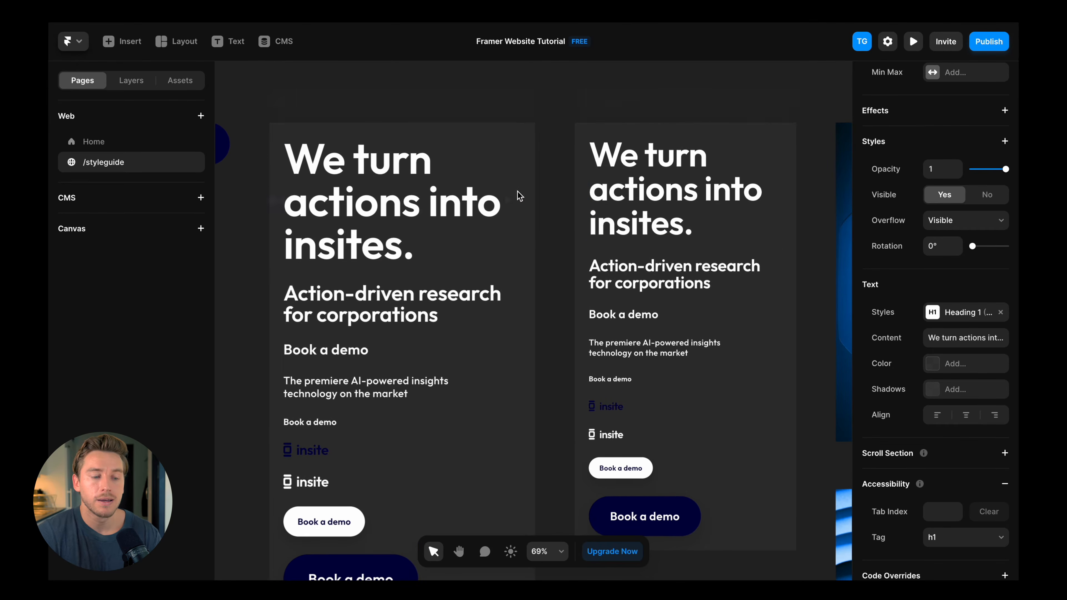
click(931, 312)
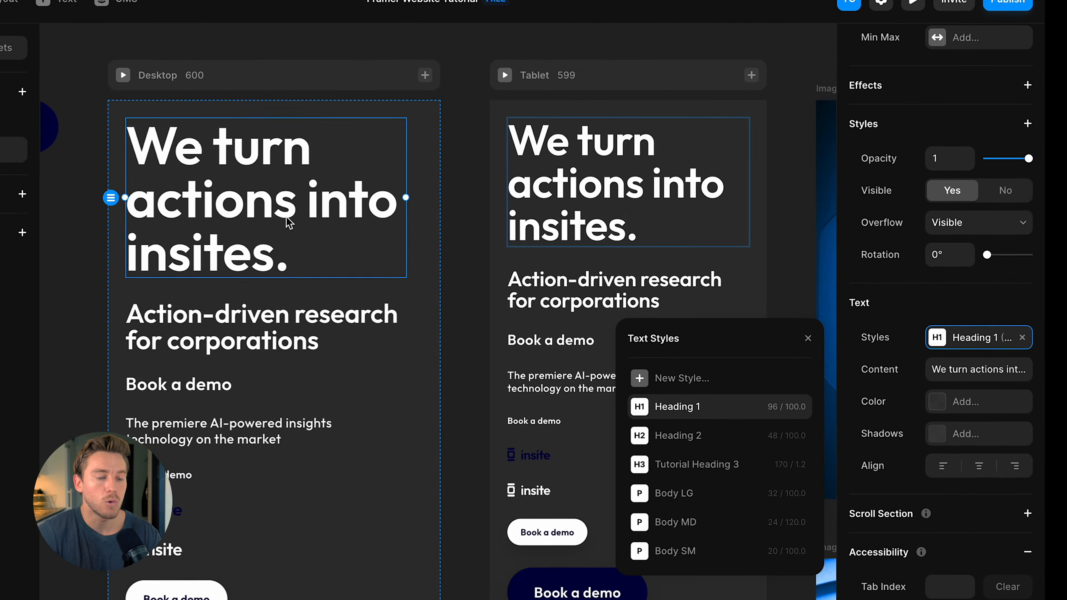
Step: Check which text styles the second heading and the three body texts in the Desktop frame use
click(406, 305)
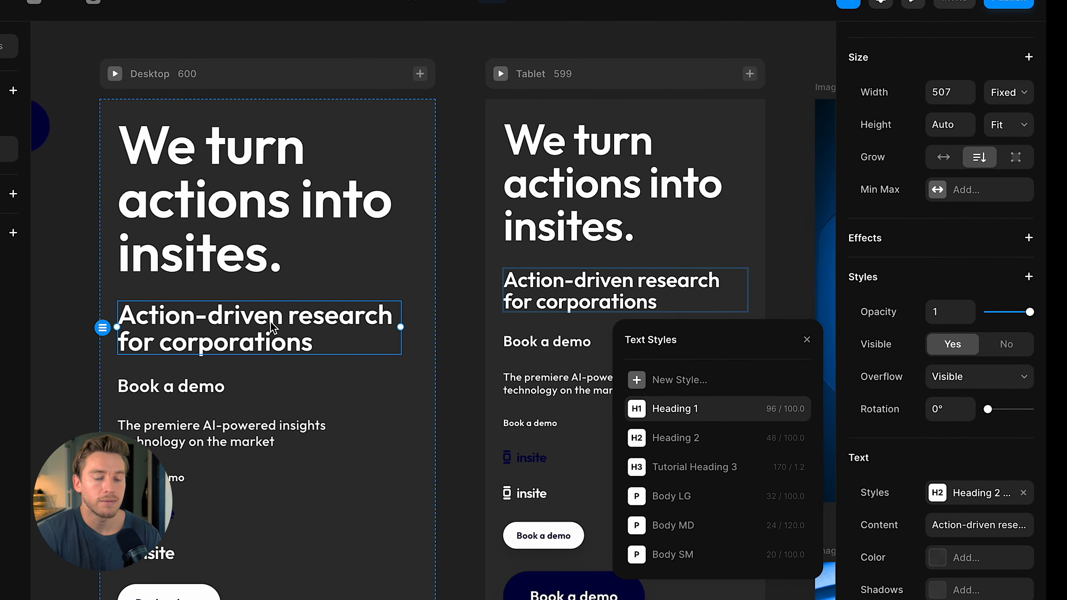
scroll(271, 327, down, 2)
click(226, 351)
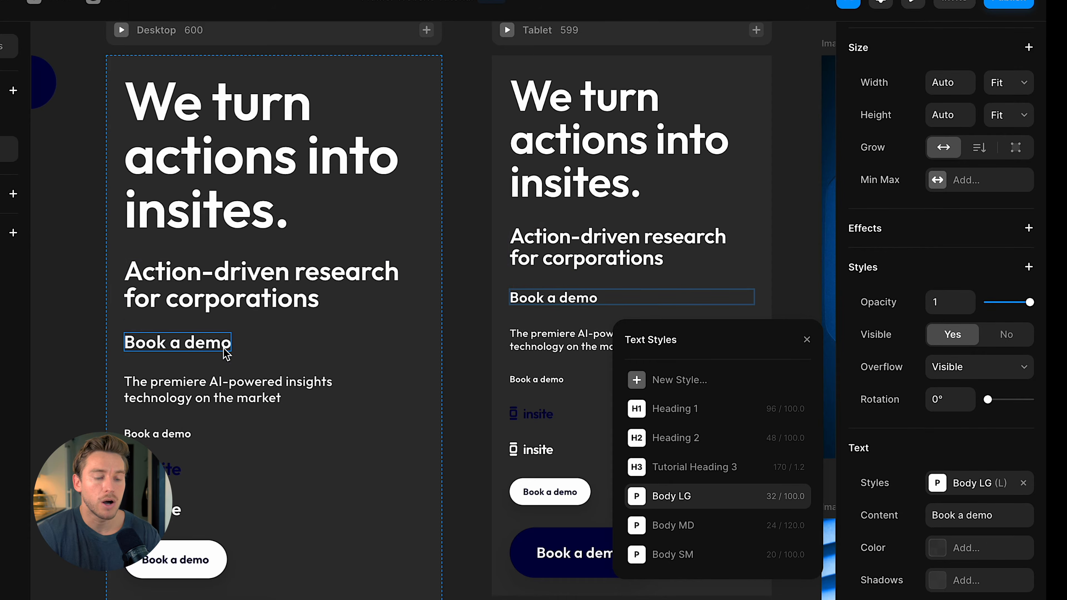
click(234, 393)
click(189, 436)
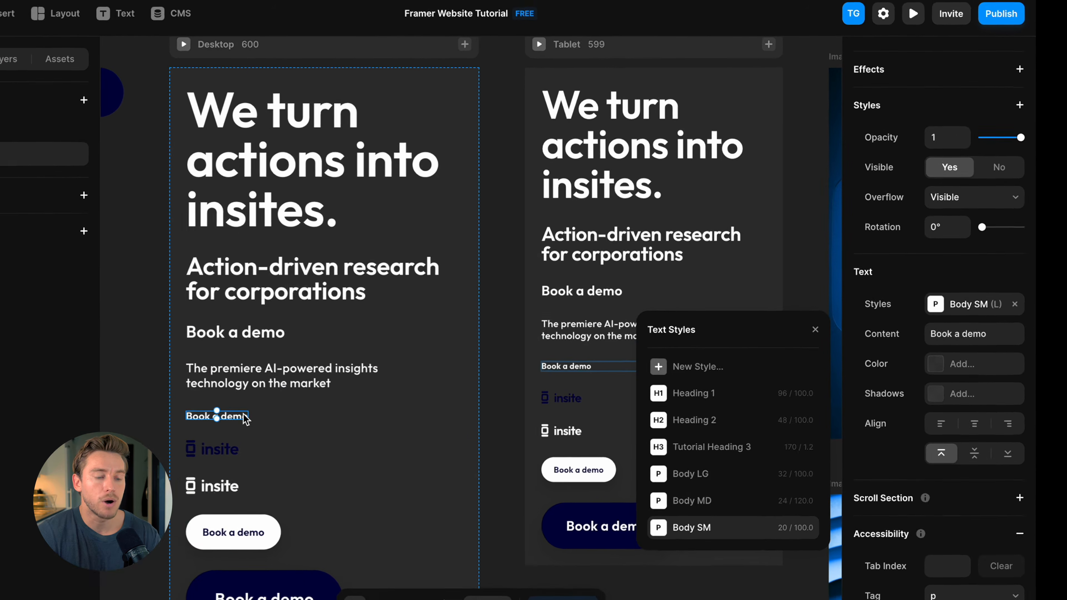
scroll(338, 223, up, 2)
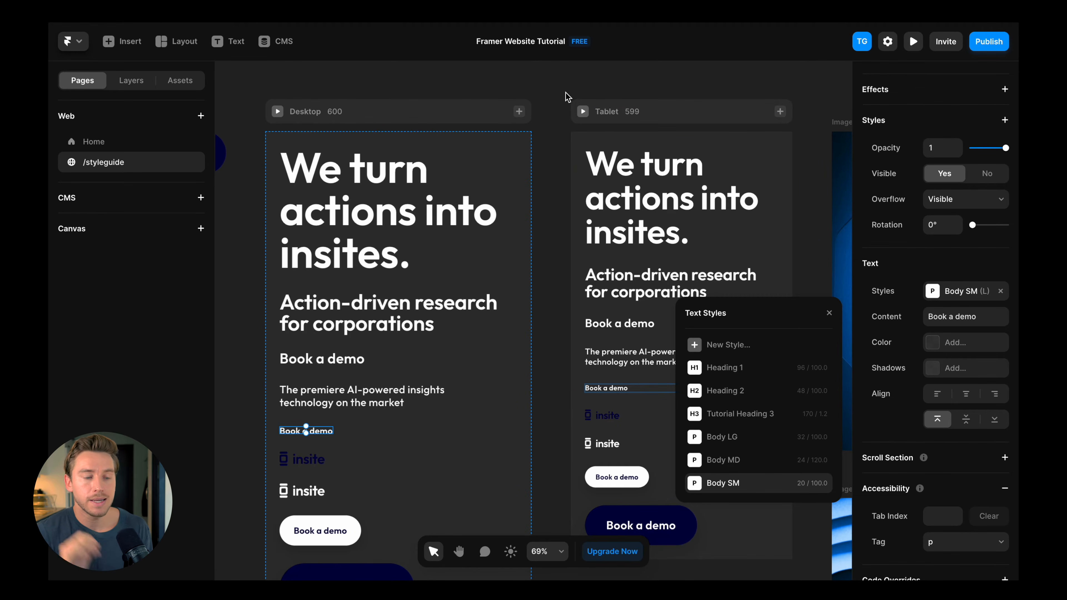
scroll(563, 109, down, 5)
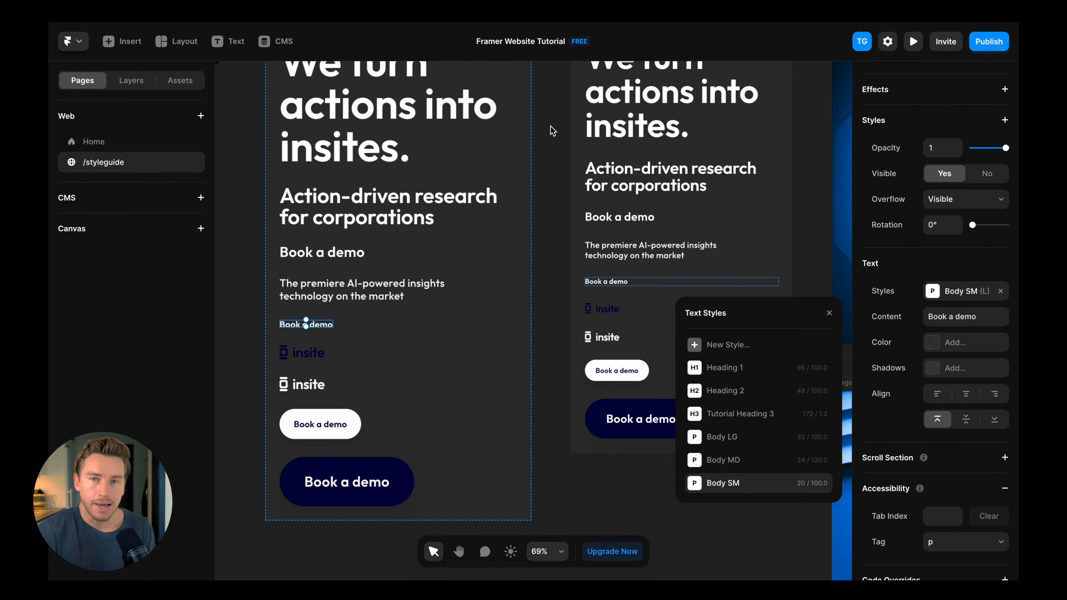
scroll(553, 130, up, 3)
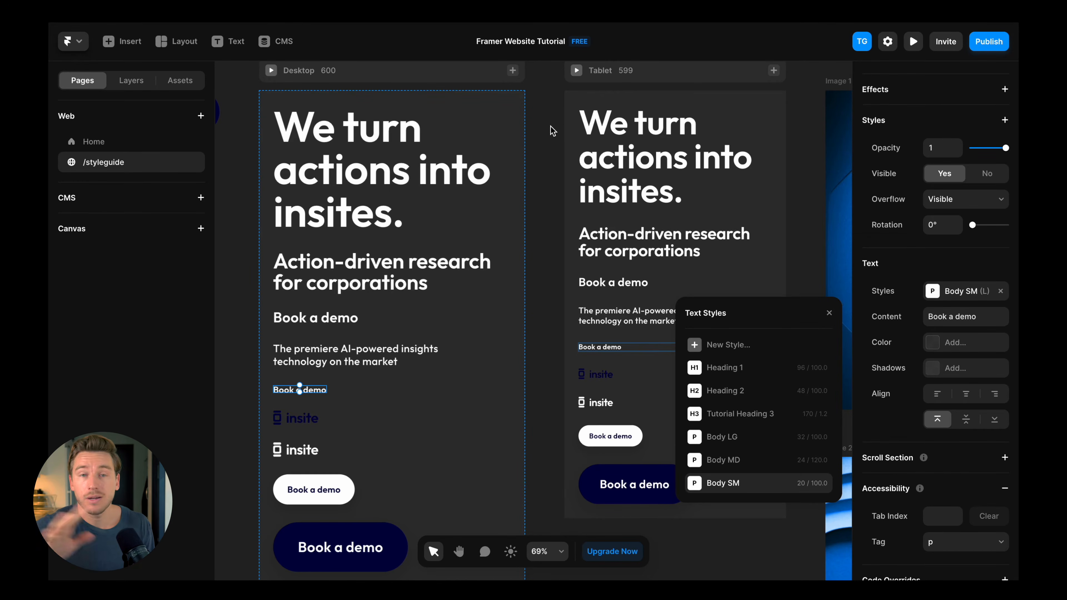
scroll(552, 131, down, 1)
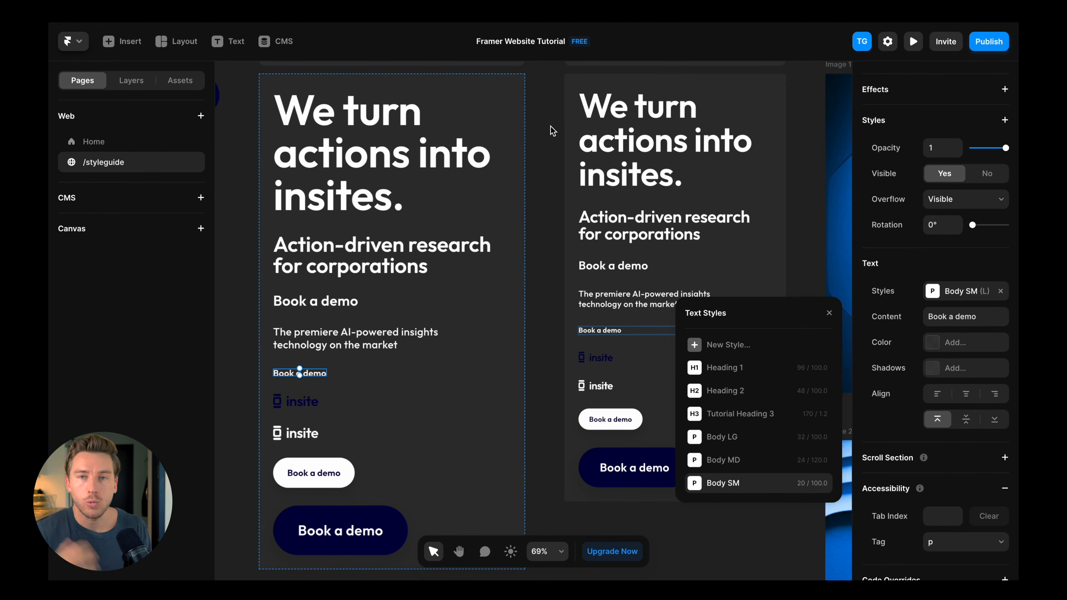
scroll(537, 178, down, 3)
Step: Compare the variant used by the dark insite logo in the Desktop frame with the one in the Tablet frame
scroll(537, 178, up, 2)
click(328, 313)
scroll(343, 302, right, 1)
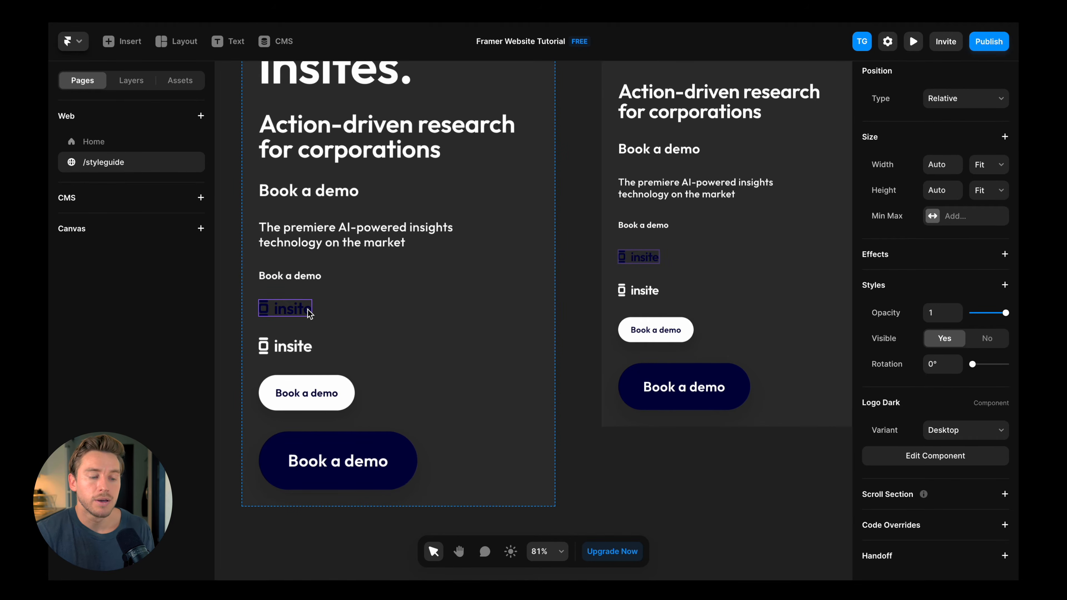
scroll(331, 300, down, 1)
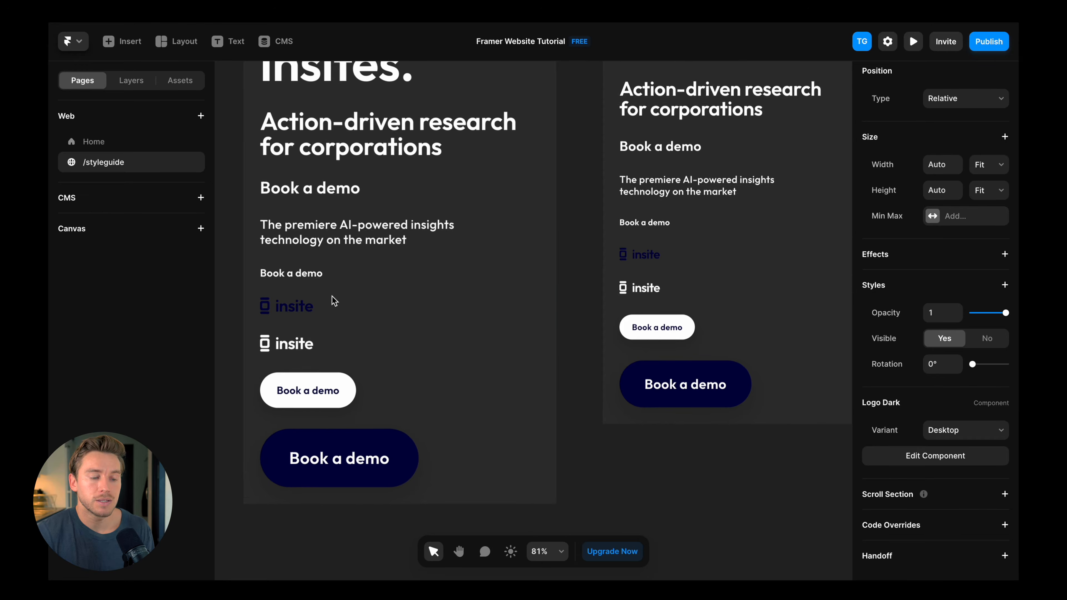
click(637, 247)
scroll(639, 249, up, 5)
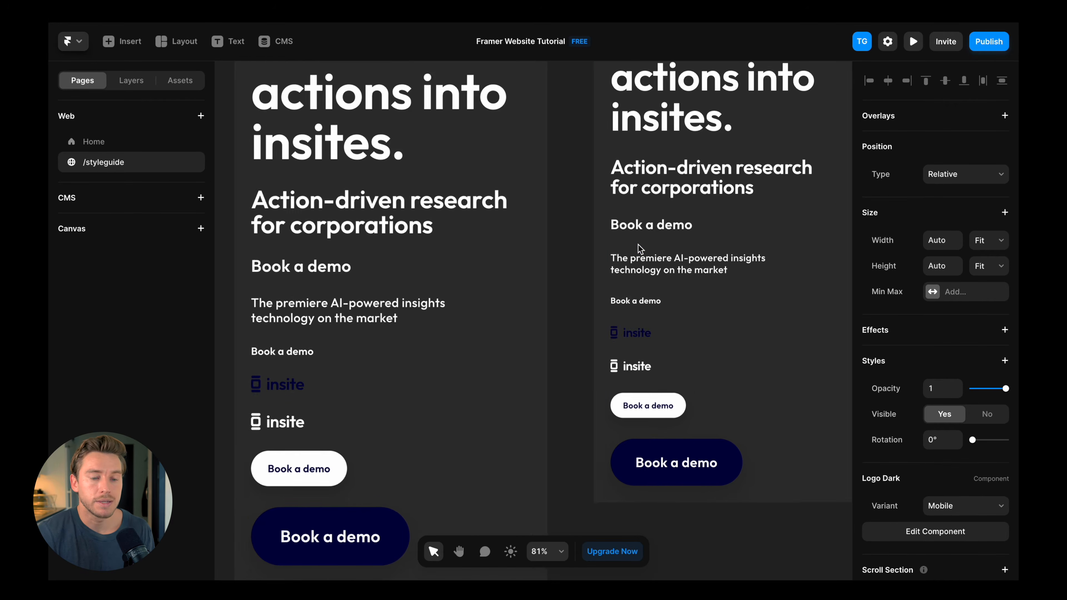
scroll(639, 249, down, 5)
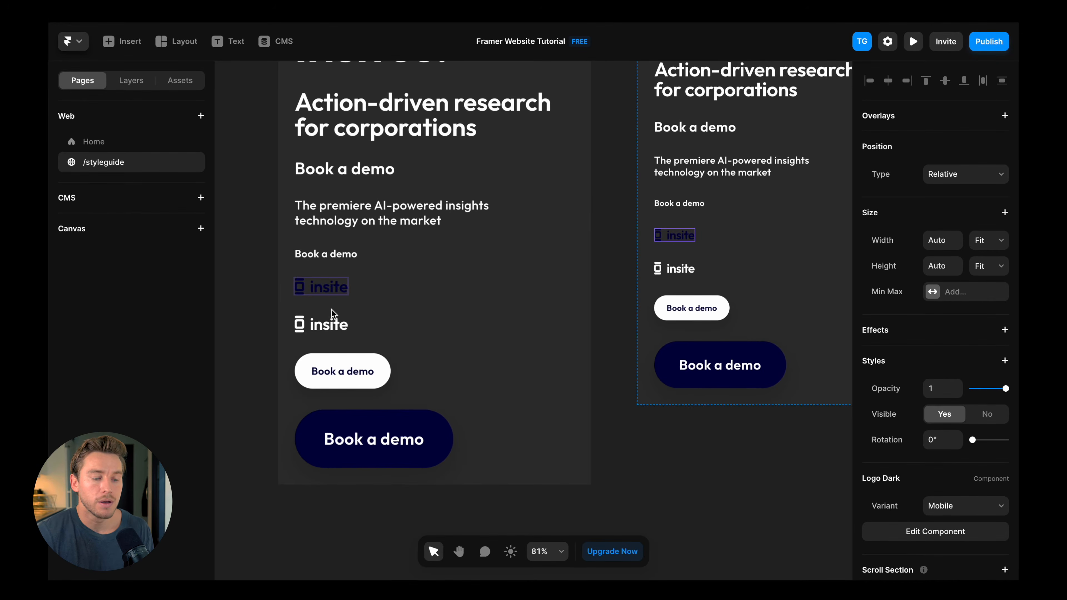
Step: Open the Logo Light component, inspect its Mobile variant, and return to the Styleguide page
click(332, 322)
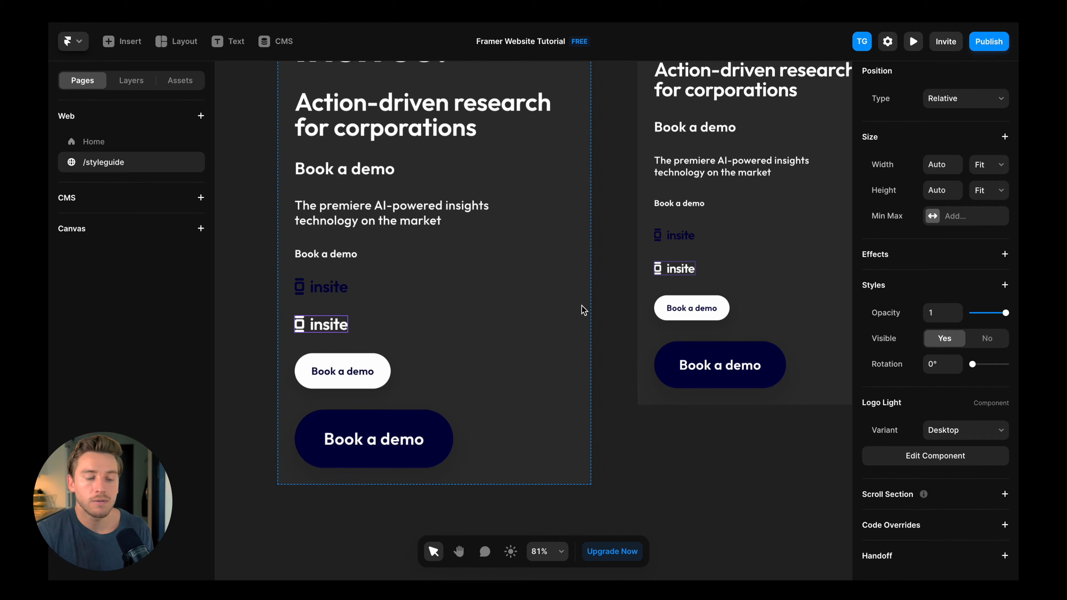
double_click(336, 327)
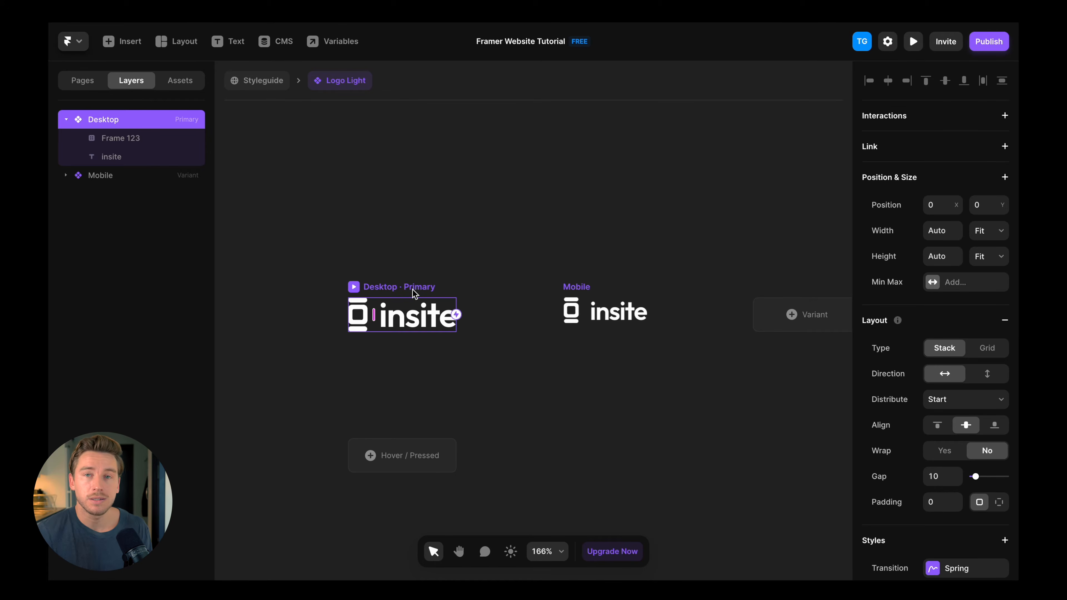
click(609, 309)
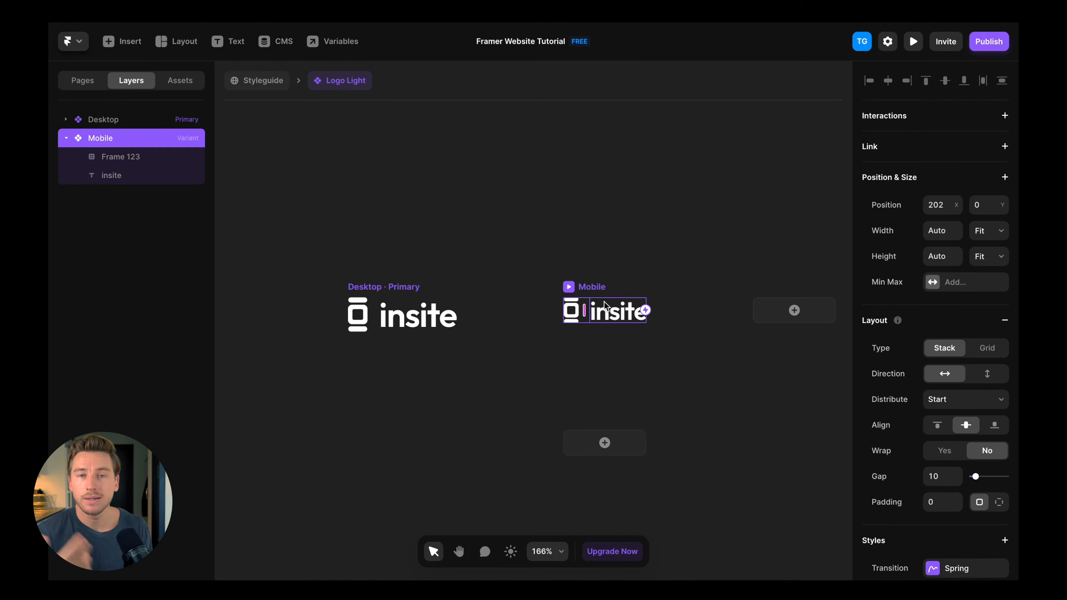
click(270, 84)
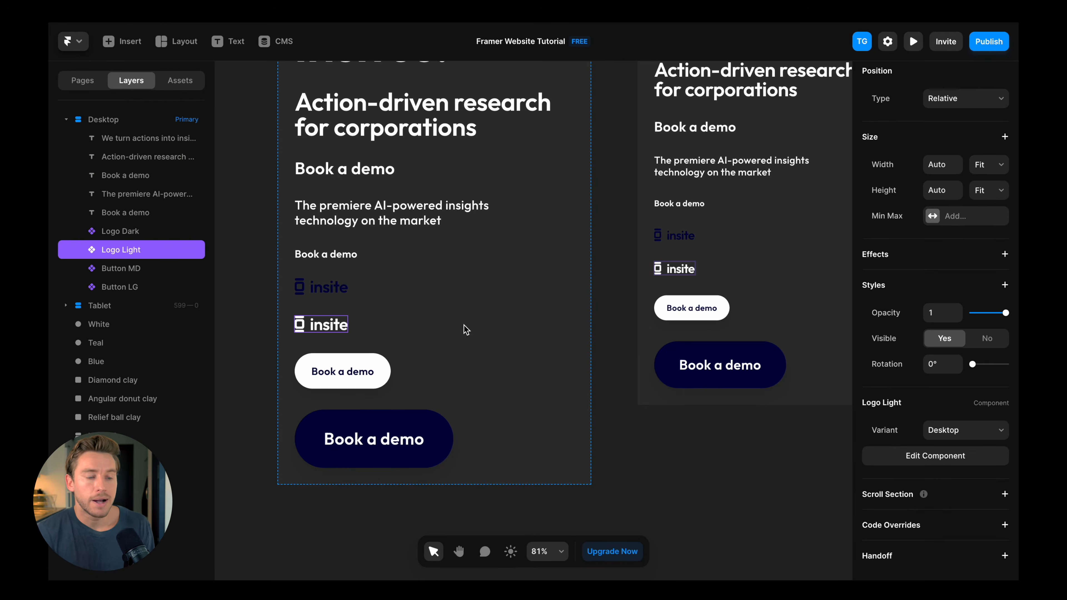
Step: Open the Button MD component from the Tablet frame and compare its Desktop and Mobile variants
click(376, 365)
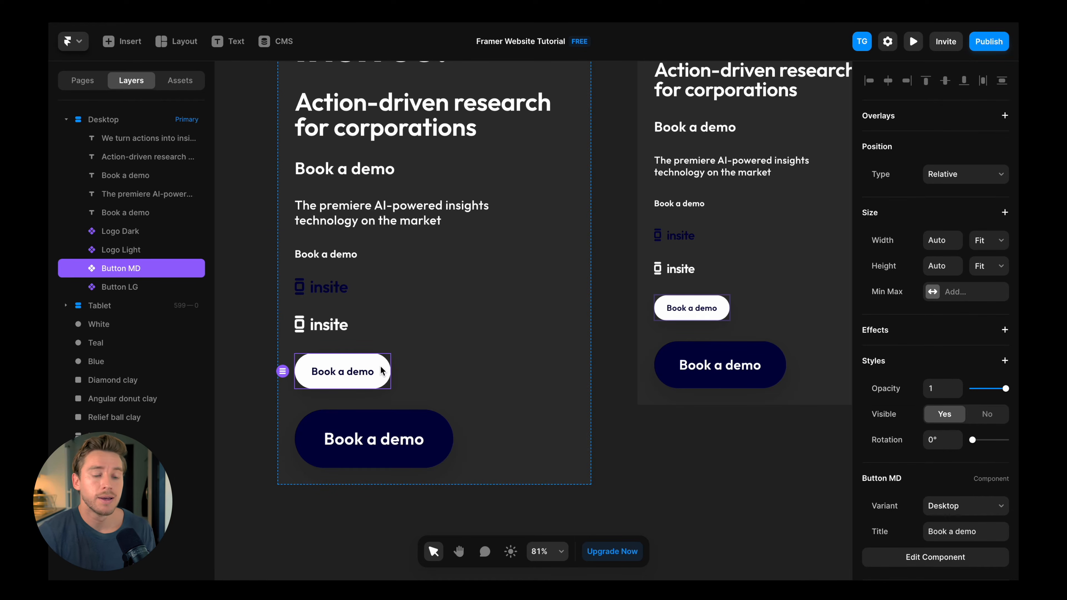
double_click(674, 309)
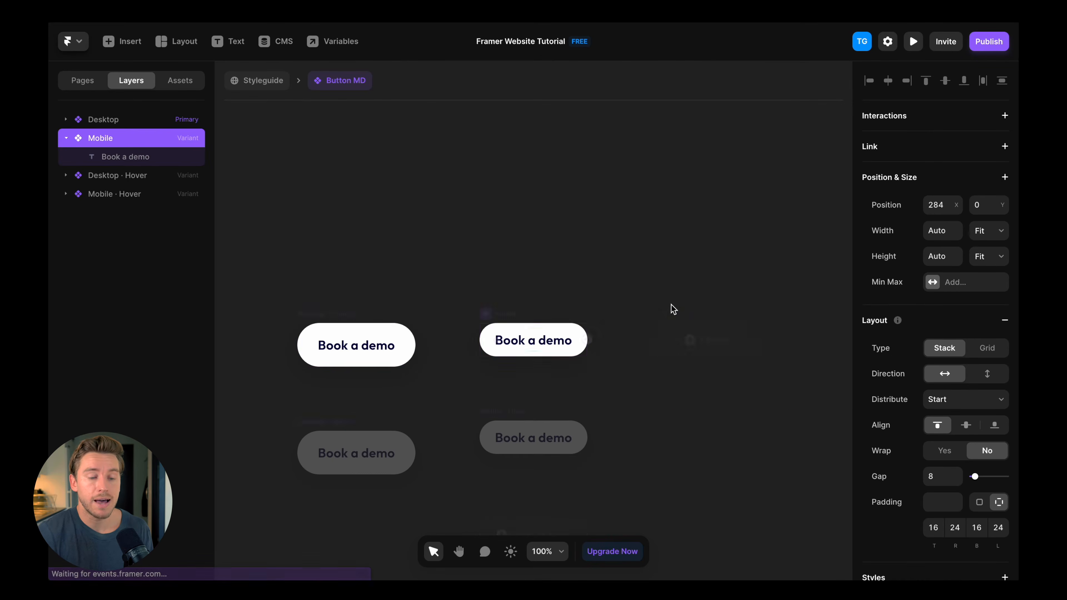
click(352, 311)
click(494, 313)
click(352, 314)
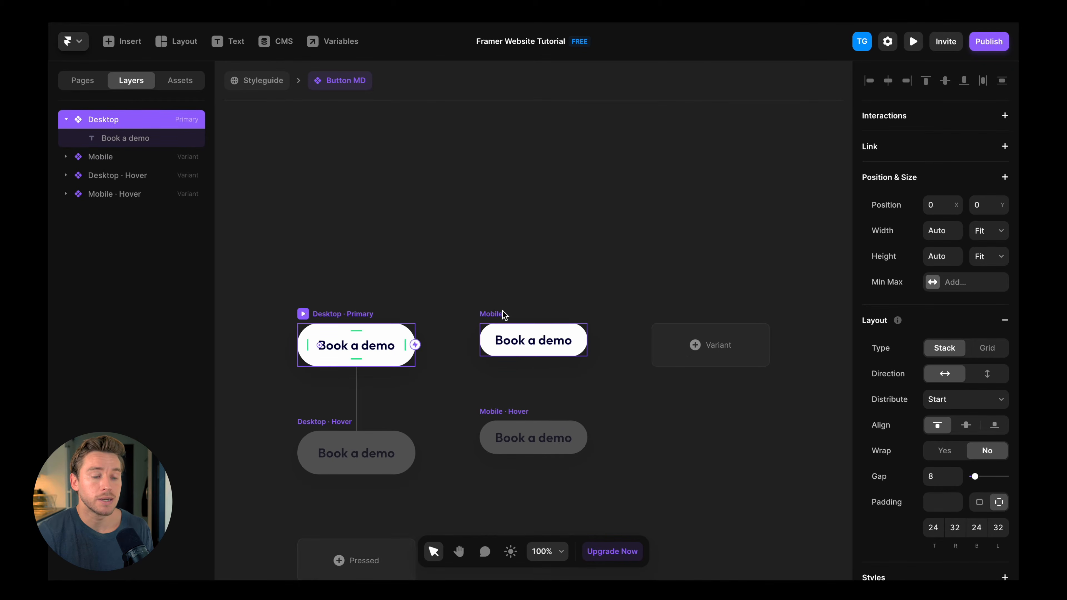
click(495, 313)
click(348, 314)
click(495, 313)
click(343, 315)
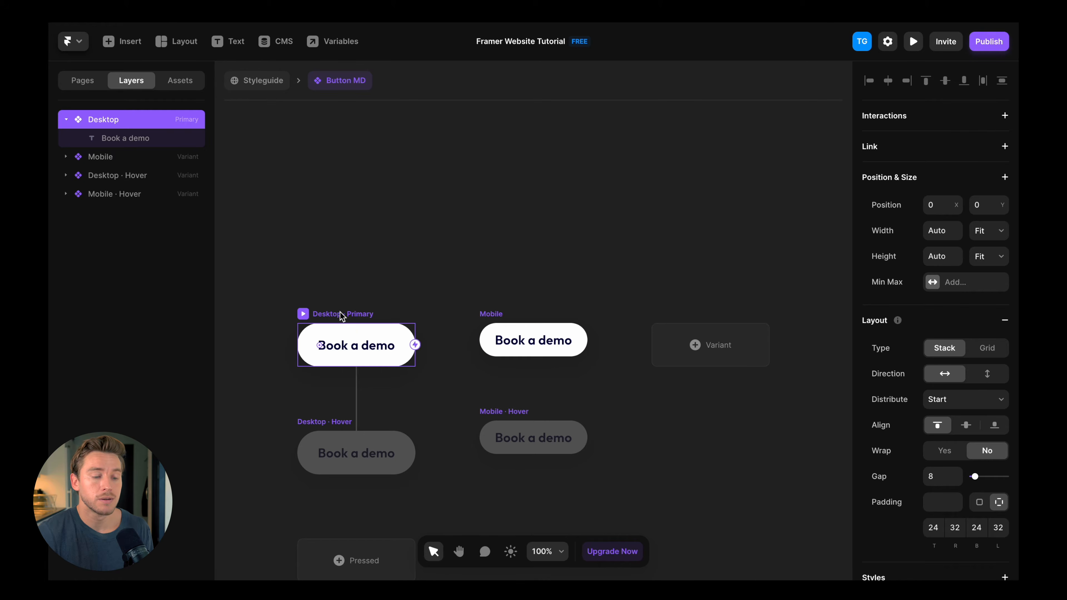
Step: Inspect the Mobile Hover variant of Button MD and return to the Styleguide page
key(Escape)
click(510, 413)
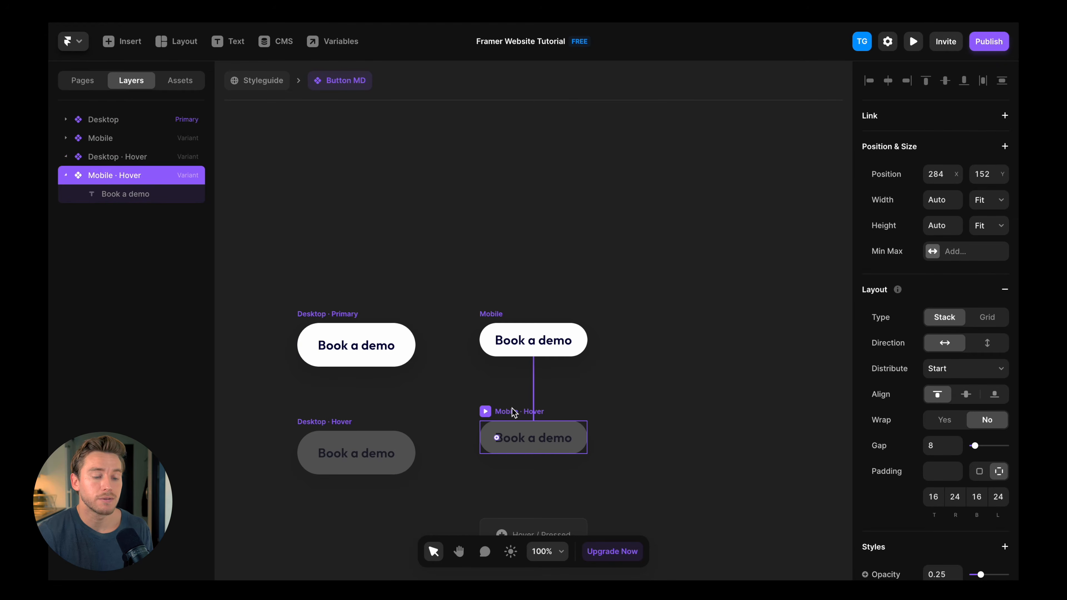
click(251, 81)
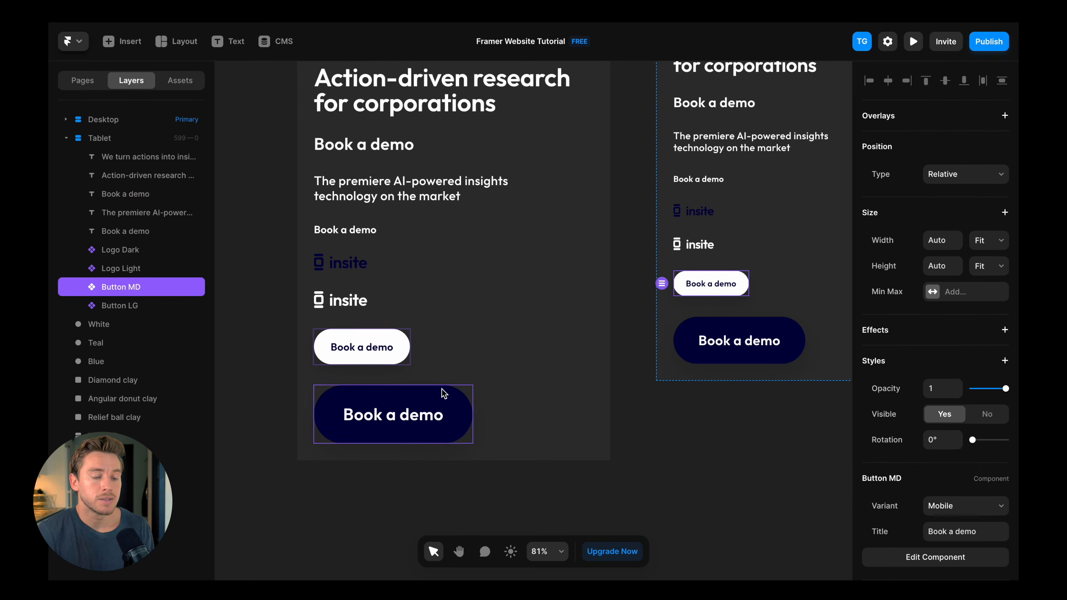
Step: Open the Button LG component, view its variants, and return to the Styleguide page with nothing selected
double_click(436, 406)
scroll(515, 310, right, 3)
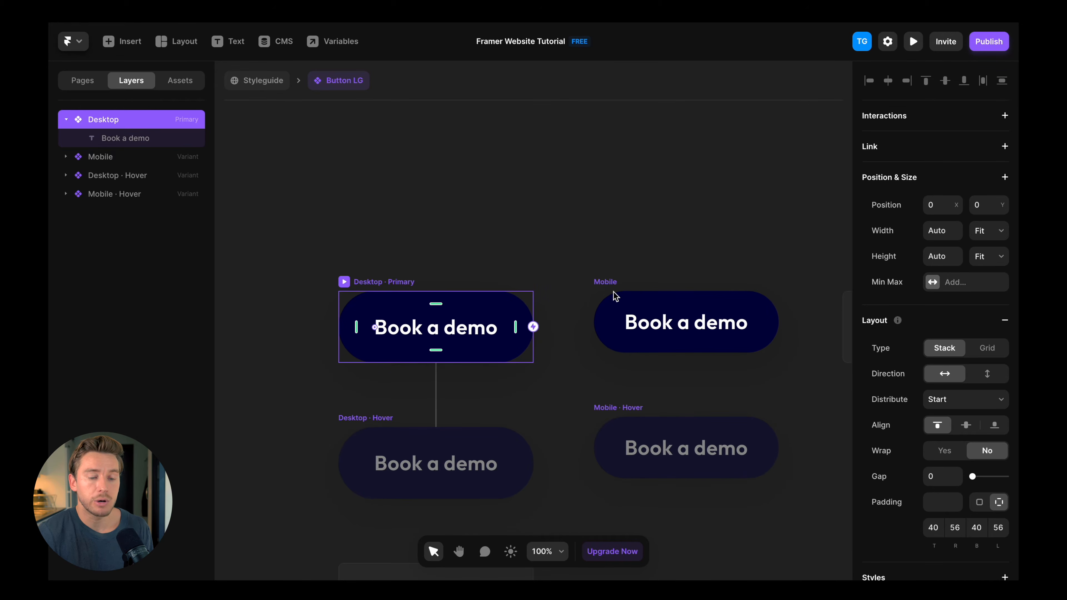
click(263, 81)
click(634, 302)
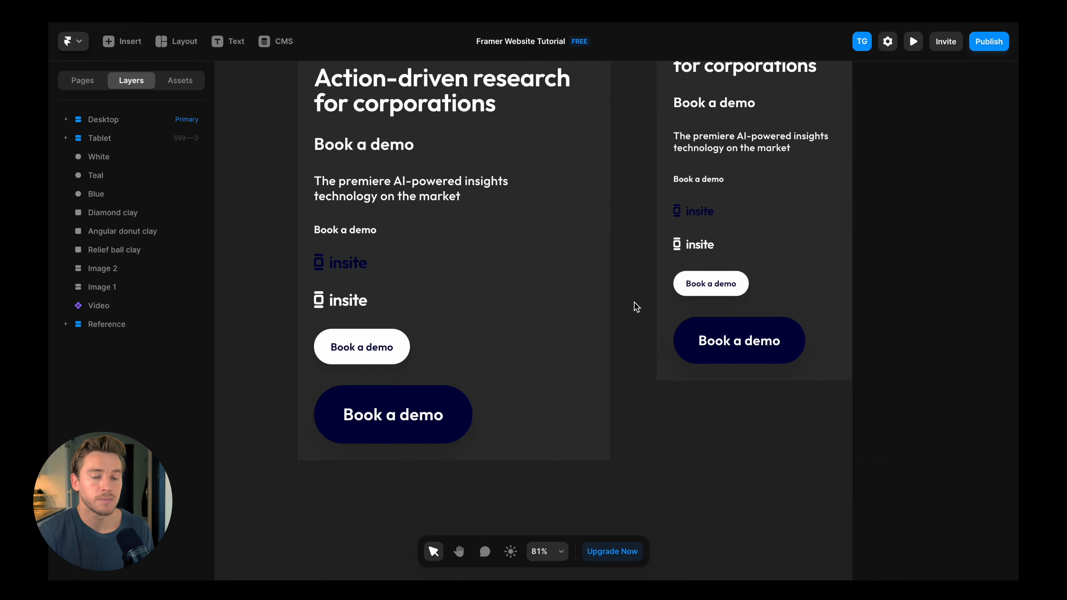
Step: Review the Image 1, Image 2 and Video assets on the Styleguide page
scroll(634, 302, down, 6)
scroll(634, 302, right, 6)
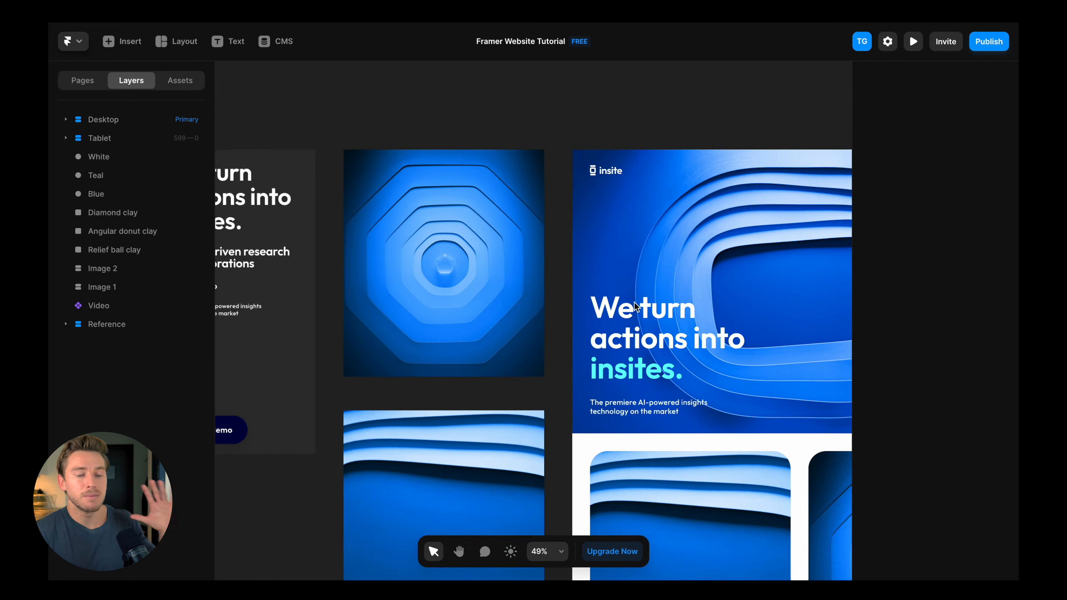
scroll(420, 205, down, 5)
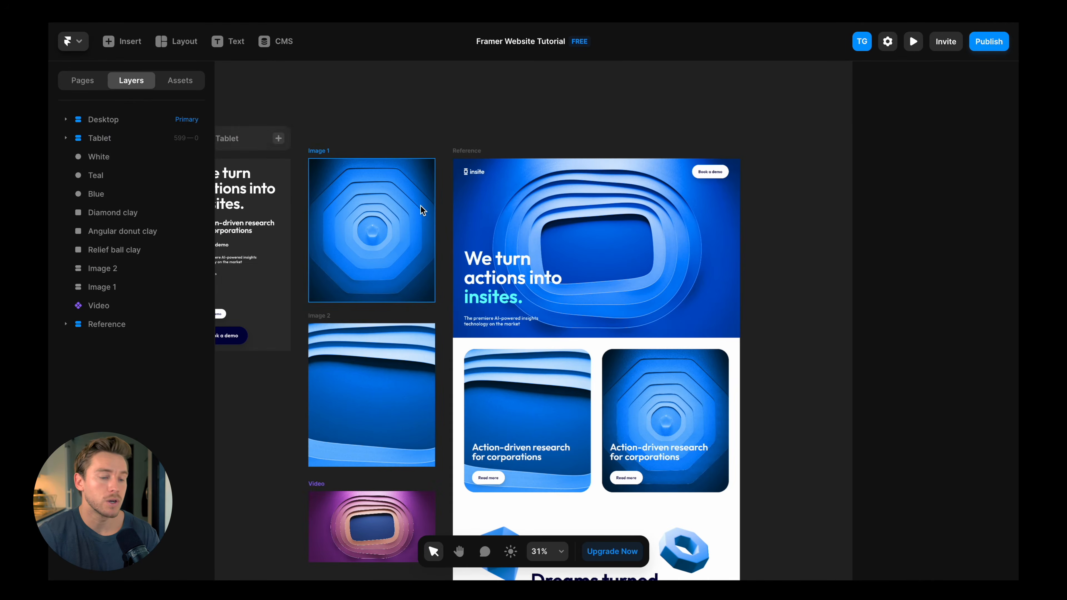
click(349, 132)
scroll(365, 160, down, 5)
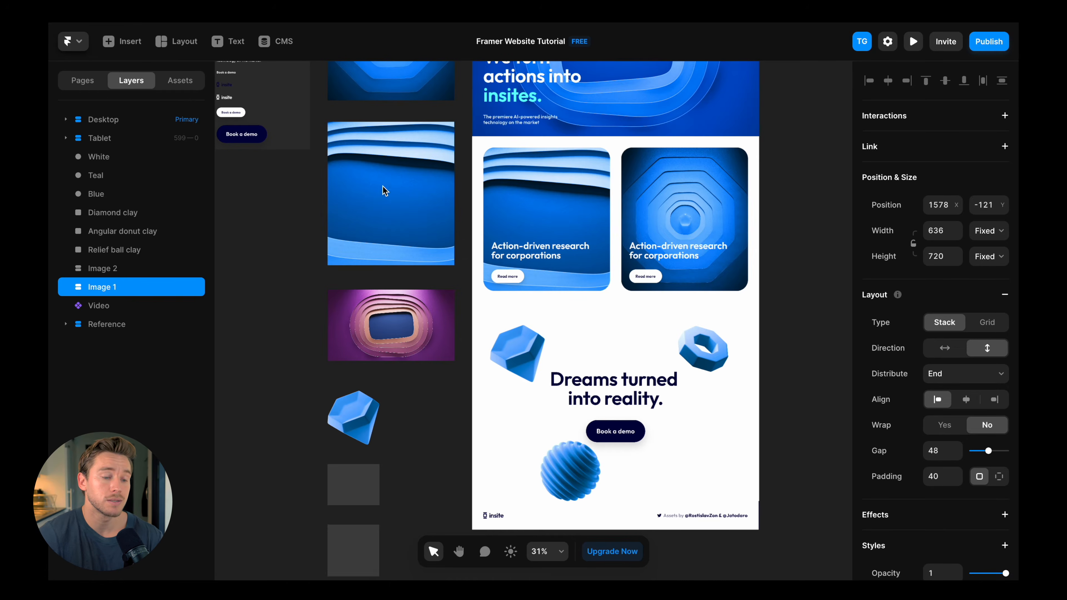
click(387, 192)
click(386, 296)
Step: Review the Diamond clay, Angular donut clay and Relief ball clay images below the video
scroll(379, 296, down, 3)
click(365, 298)
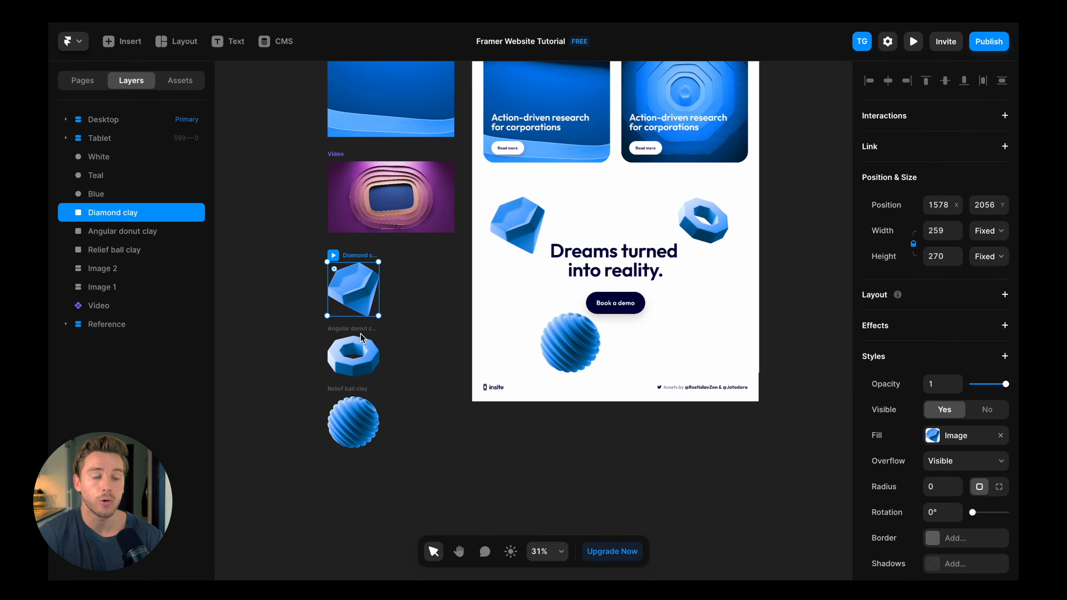
click(355, 361)
click(371, 428)
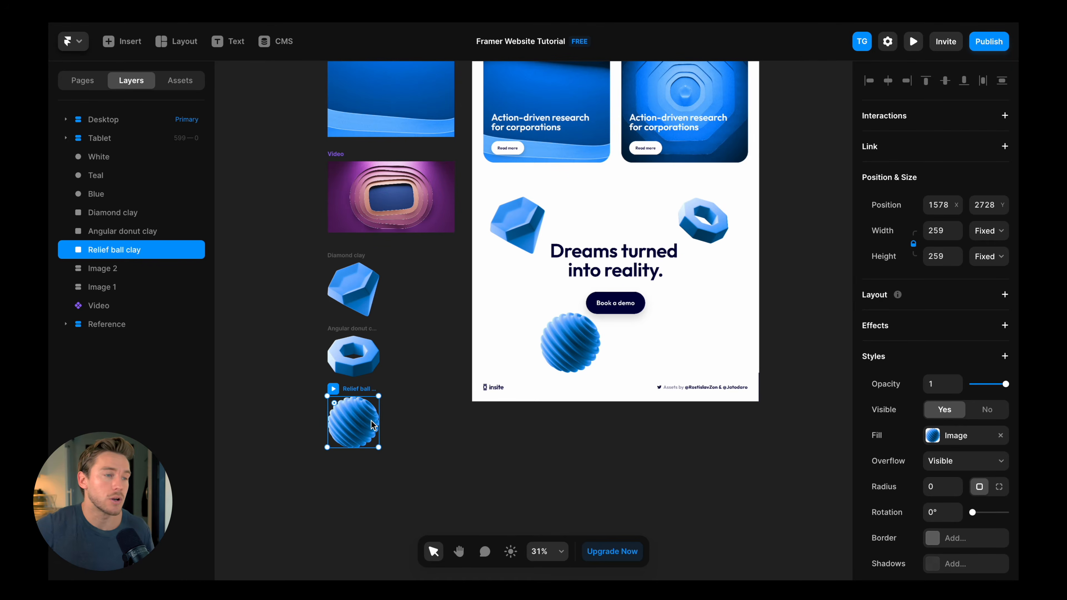
Step: Examine the finished page design in the Reference frame and select the frame
scroll(426, 364, up, 5)
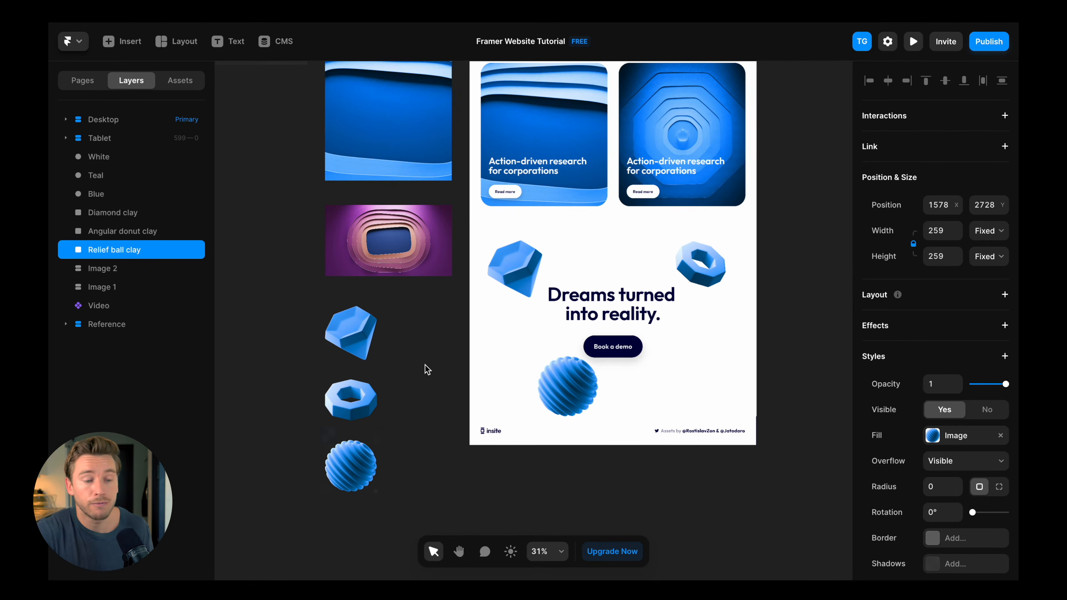
scroll(435, 251, up, 9)
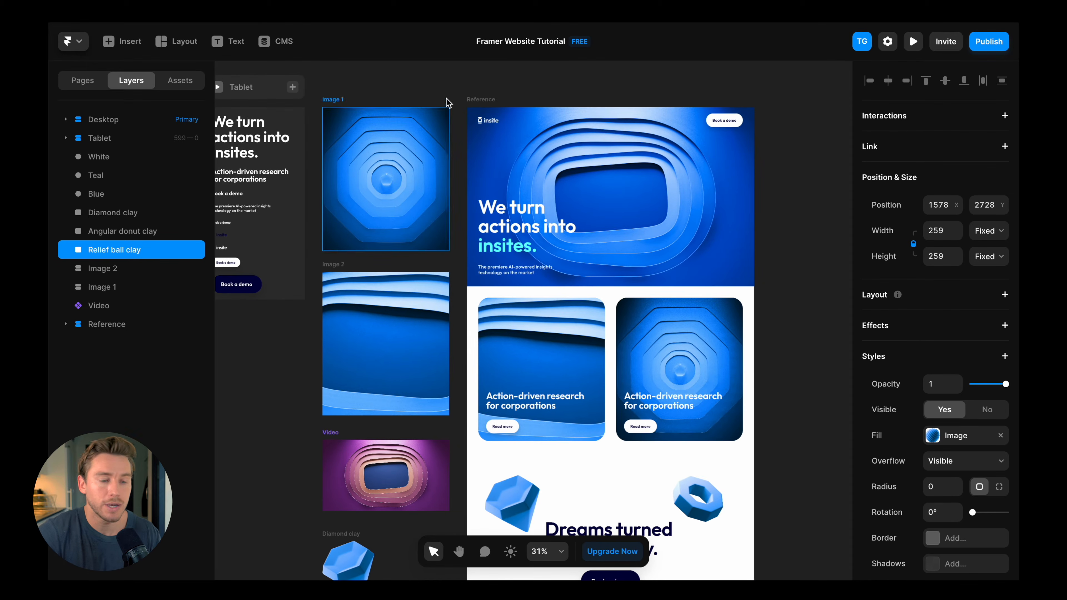
click(468, 81)
scroll(468, 81, up, 3)
scroll(463, 81, right, 2)
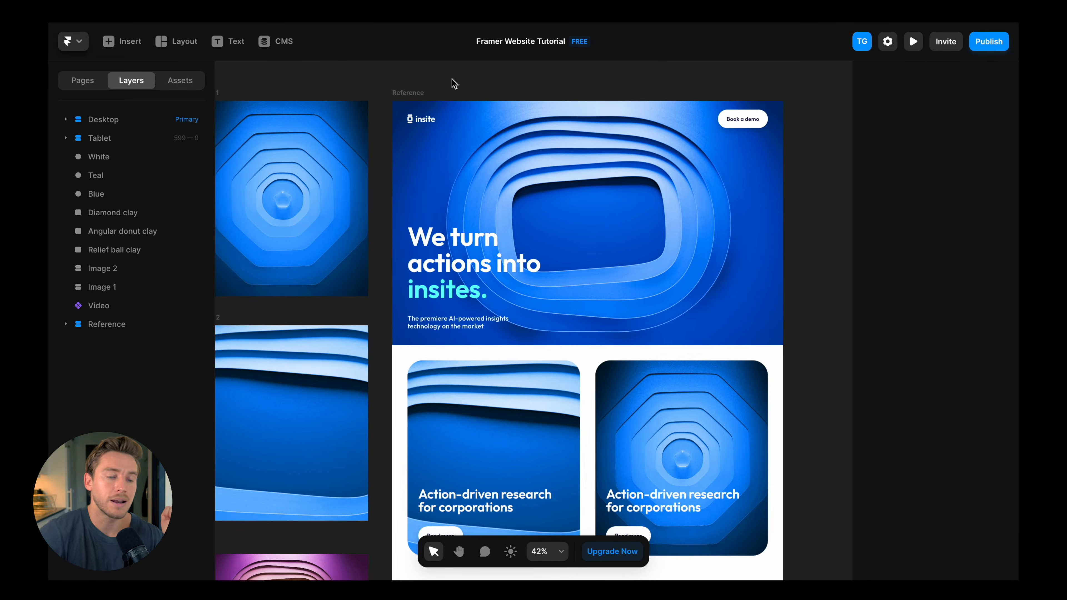
click(394, 97)
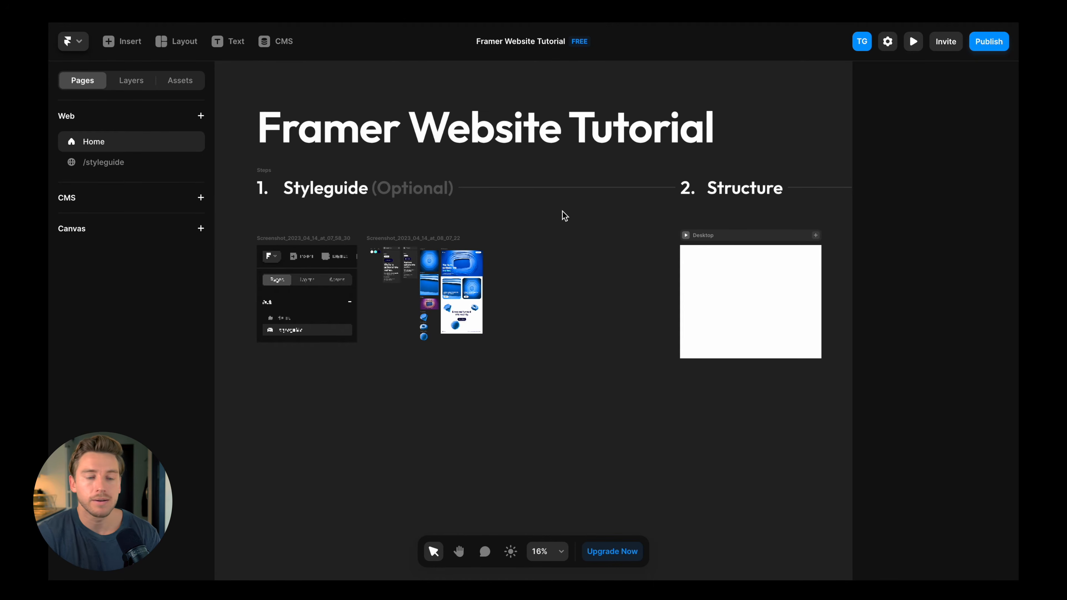
Step: Examine the empty Desktop frame under the Structure heading on the Home page
scroll(565, 216, right, 10)
scroll(564, 216, up, 3)
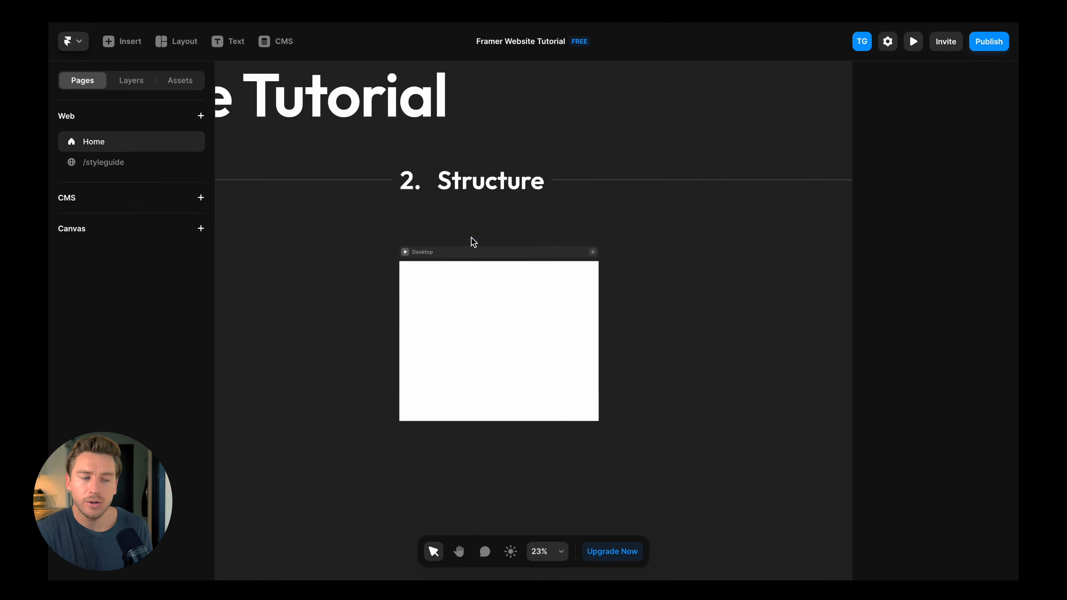
scroll(471, 236, up, 2)
scroll(470, 229, up, 5)
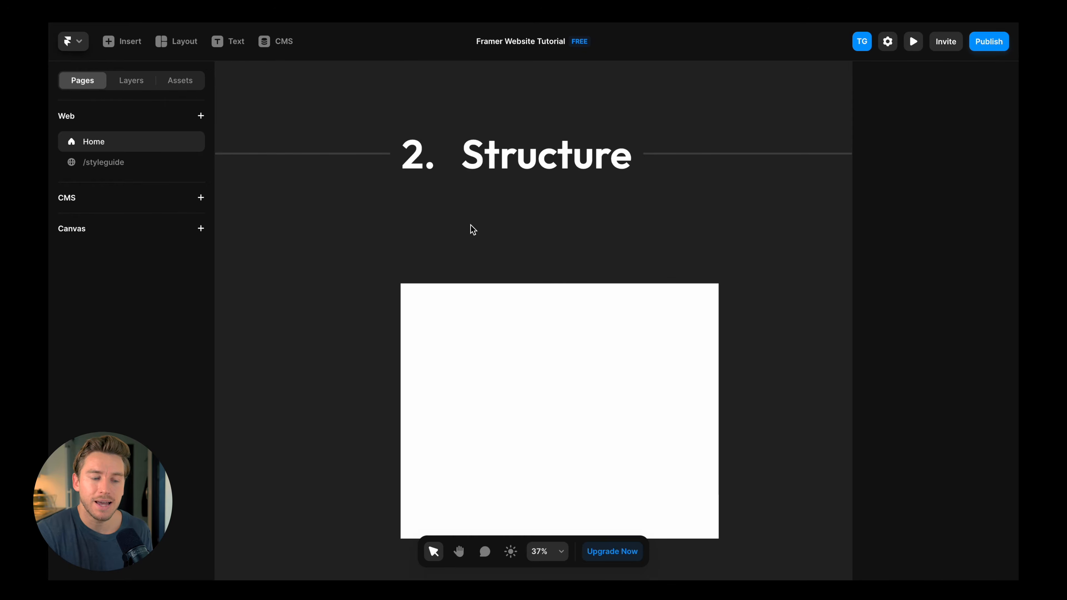
scroll(470, 229, down, 3)
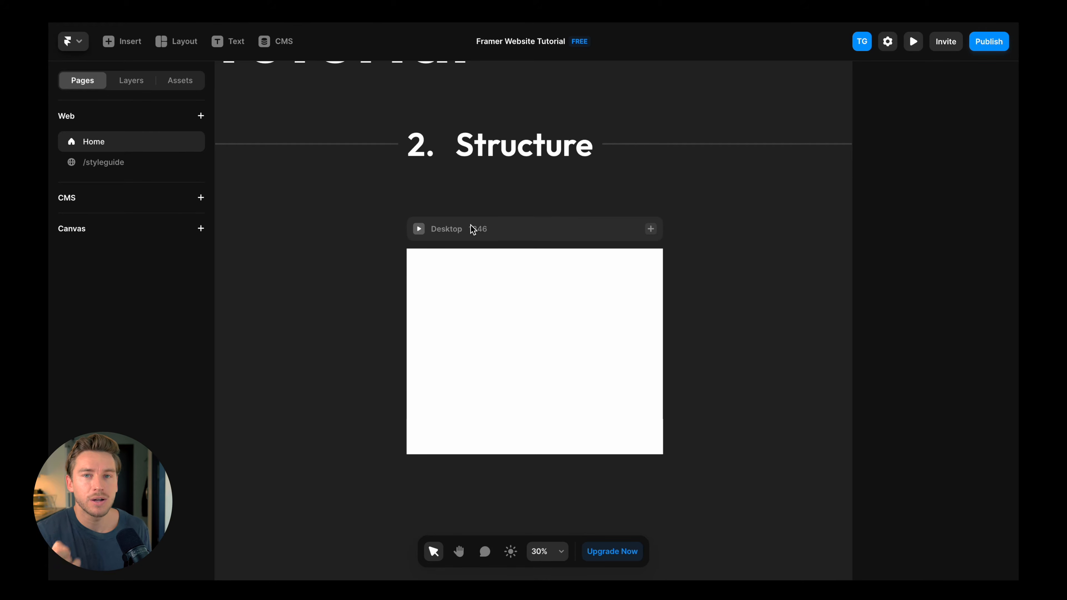
Step: Browse the ready-made section layouts available for insertion, and close the library without adding one
click(132, 48)
key(BackSpace)
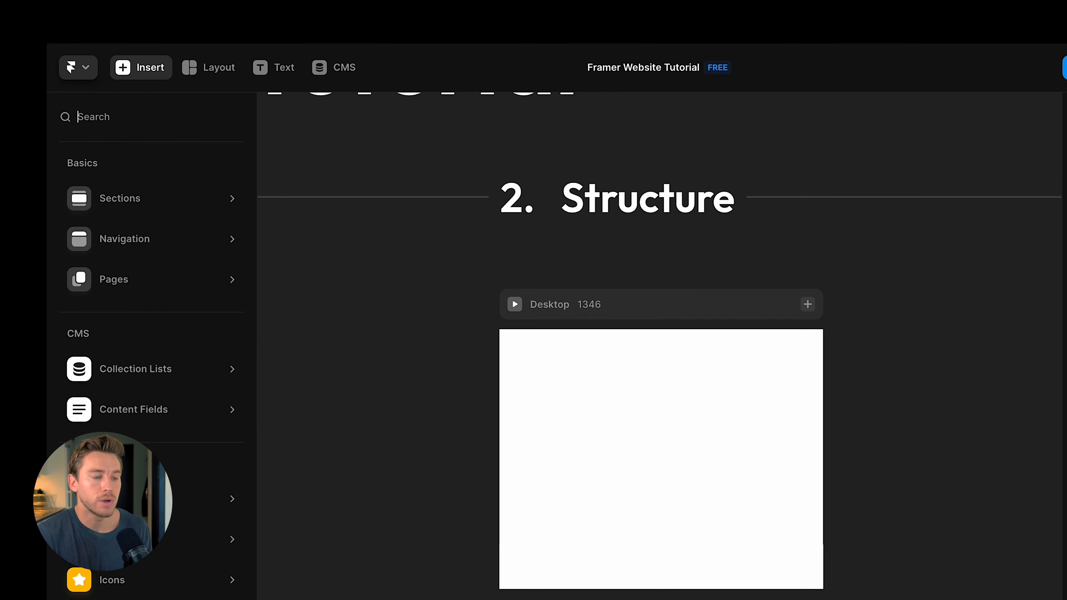
mouse_move(157, 197)
scroll(353, 222, up, 10)
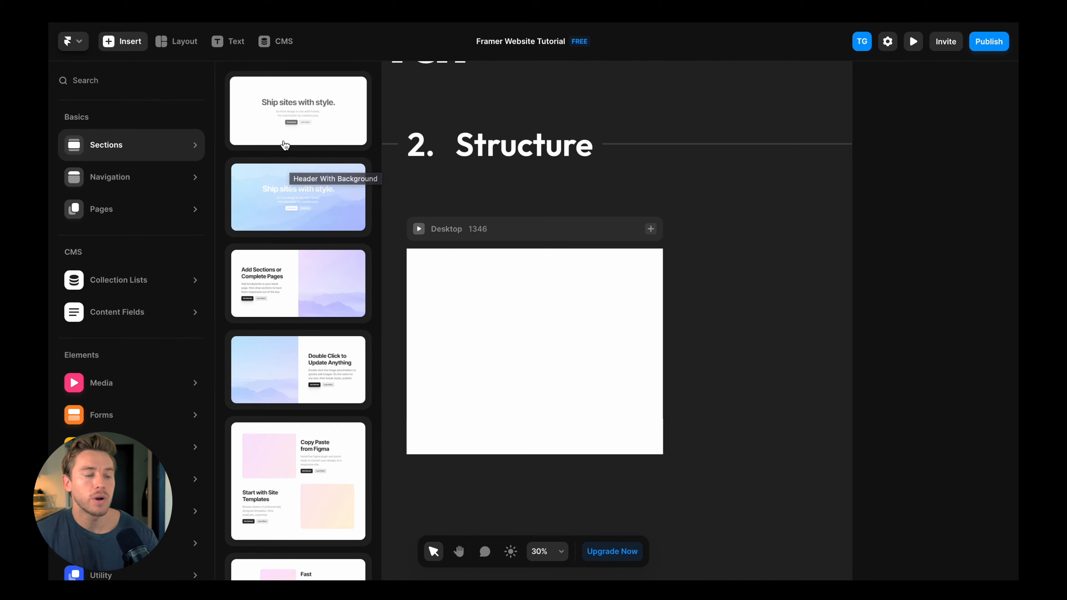
click(403, 155)
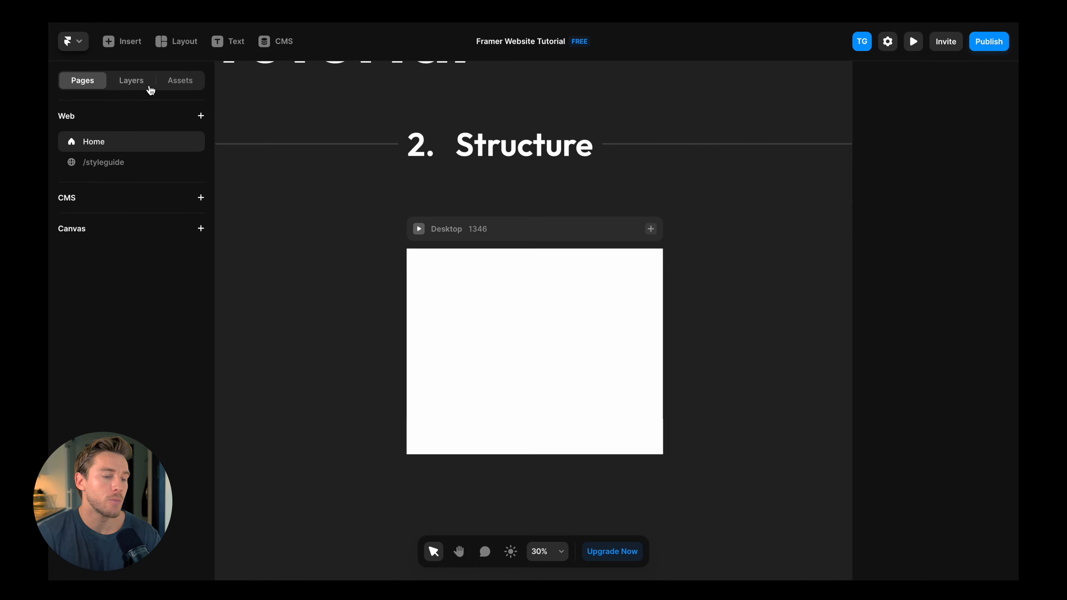
Step: Copy the Reference frame from the styleguide page to the Home page and place it beside the empty Desktop frame
click(120, 160)
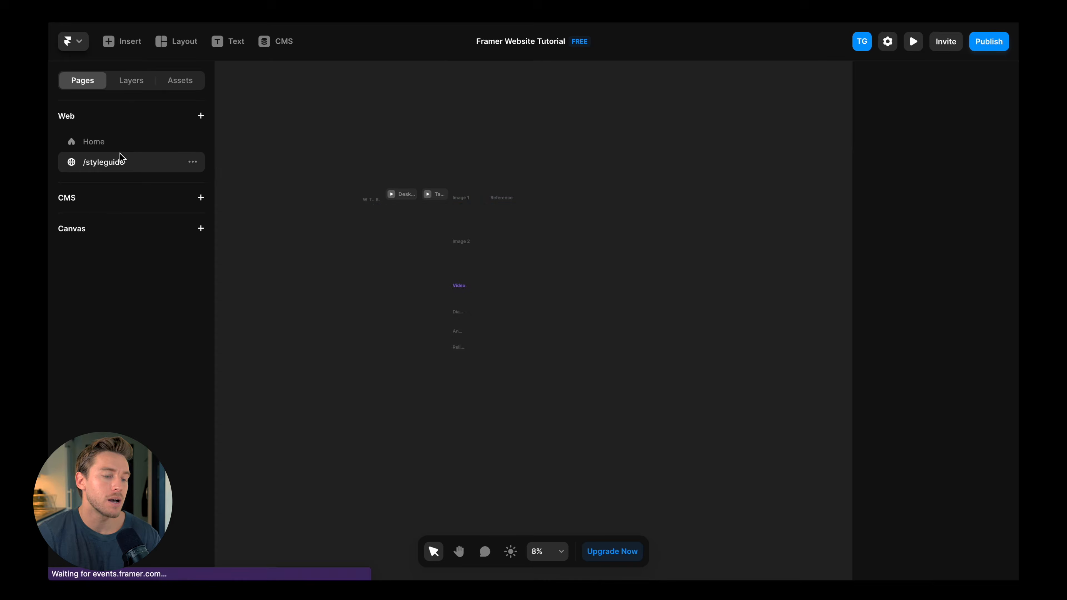
click(510, 199)
click(127, 80)
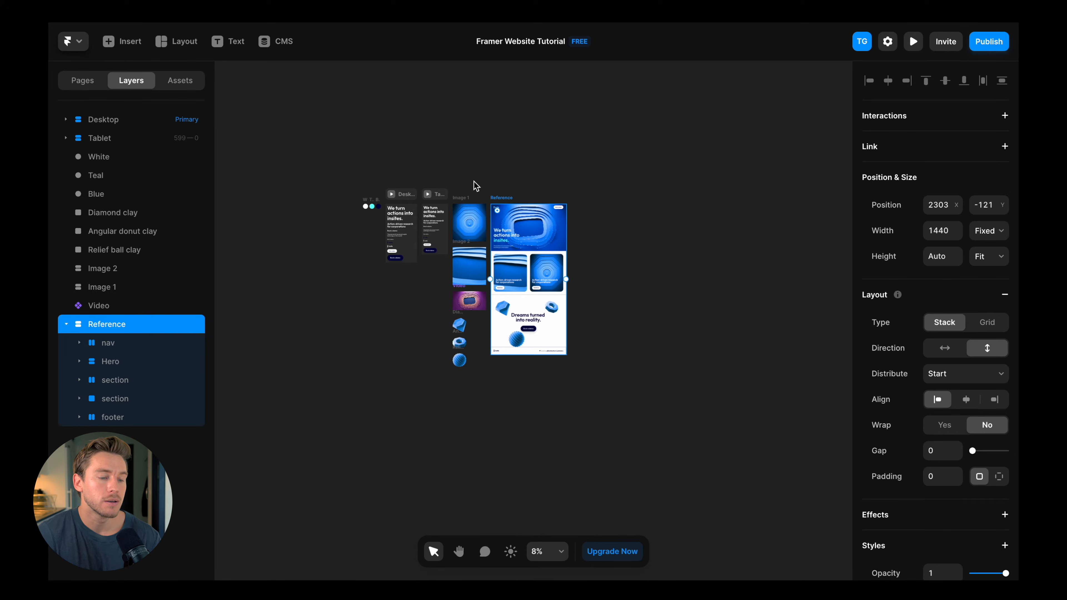
click(101, 82)
click(126, 143)
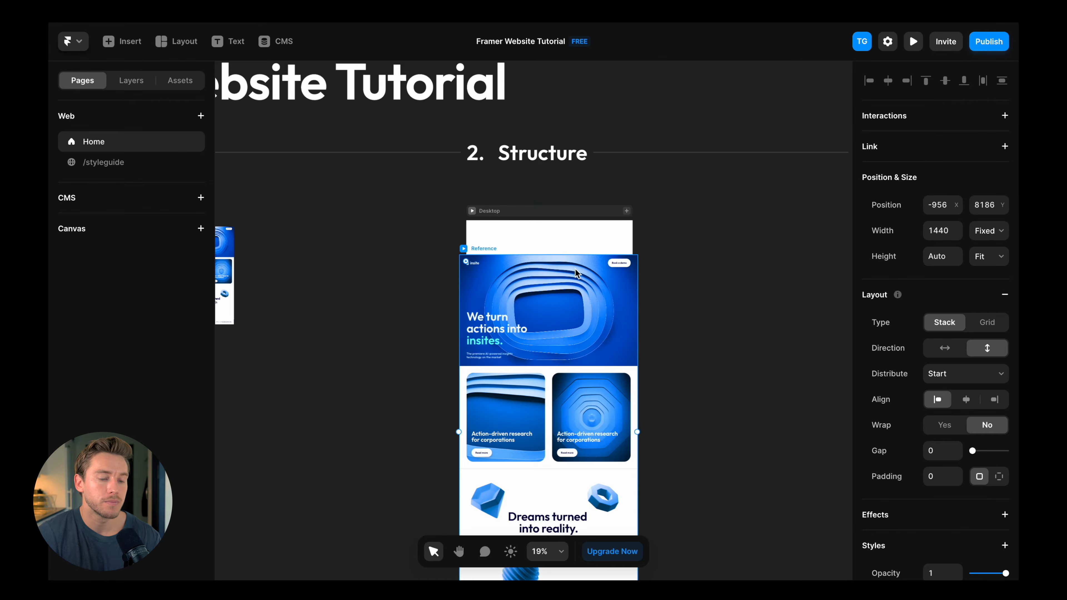
drag(575, 268, 397, 233)
scroll(564, 221, up, 2)
Step: Insert the light FRAMER topbar with About, Contact and Signup into the Desktop frame
click(563, 221)
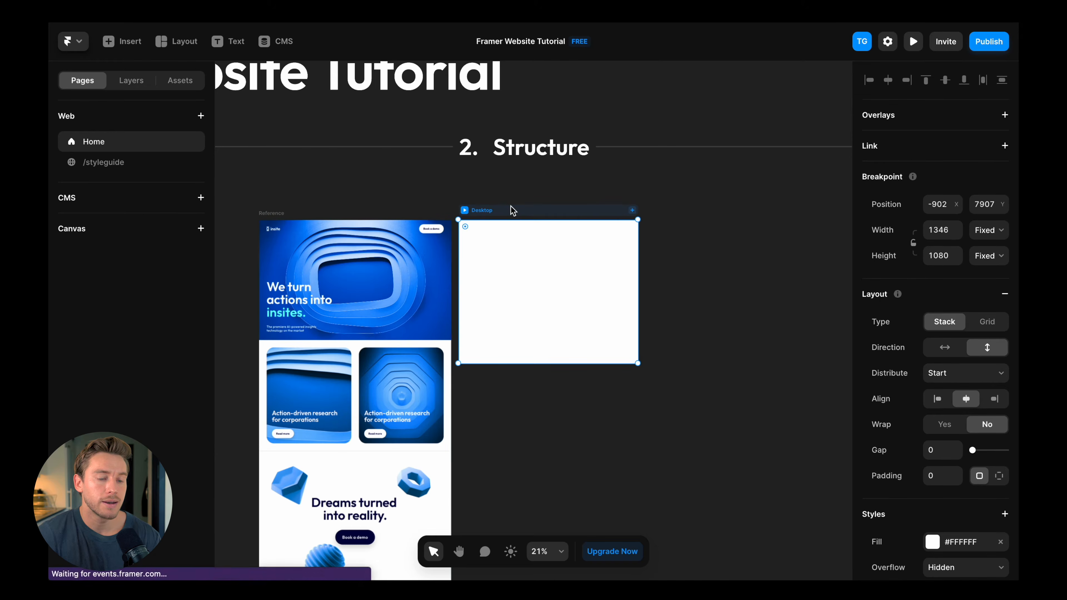
scroll(484, 216, up, 5)
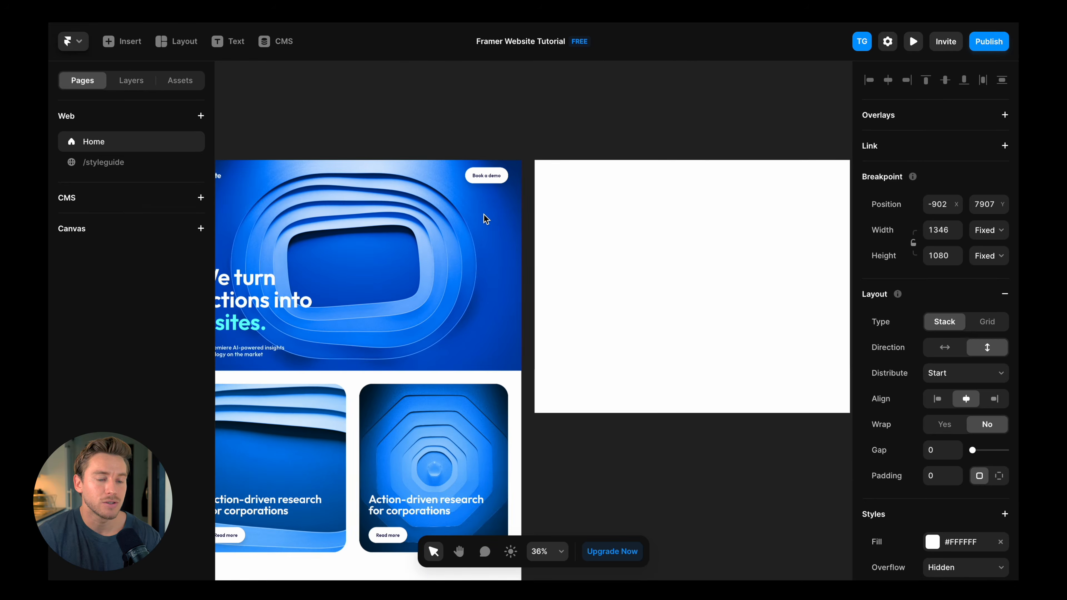
scroll(484, 215, down, 1)
click(131, 44)
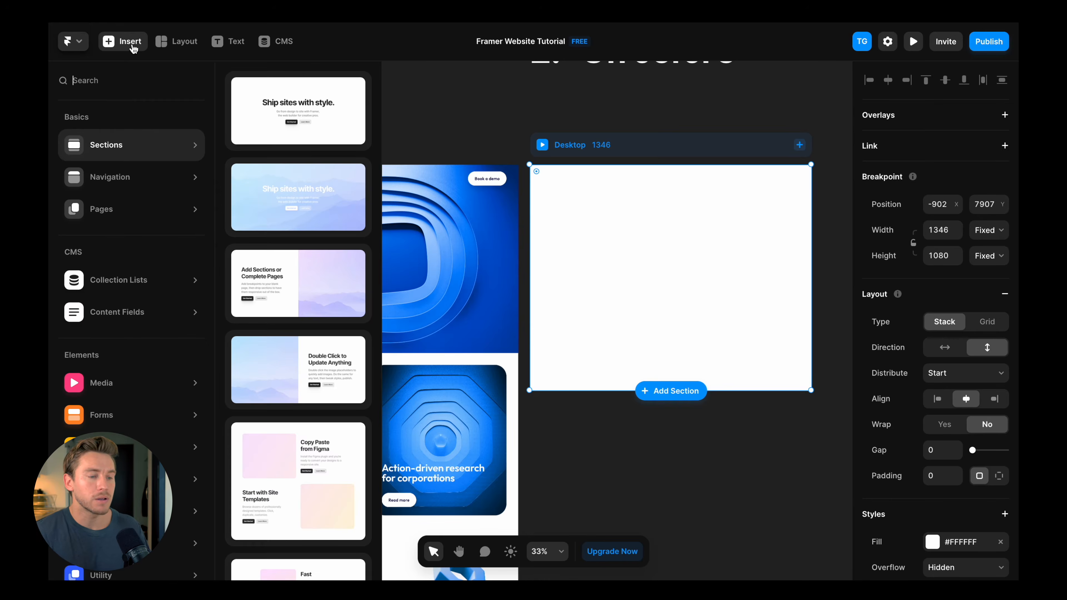
mouse_move(149, 180)
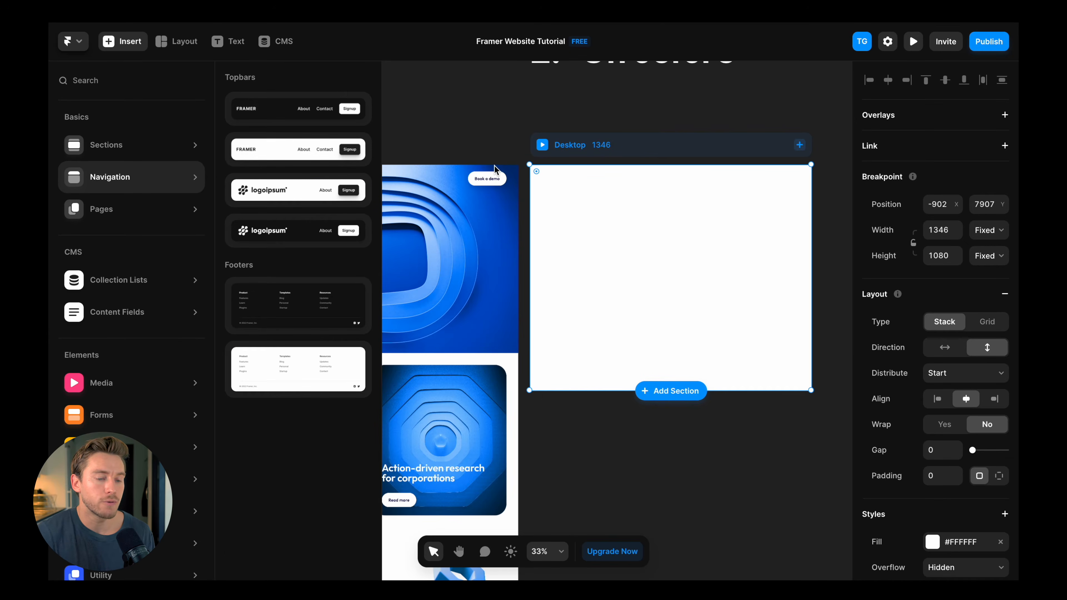
scroll(495, 168, left, 5)
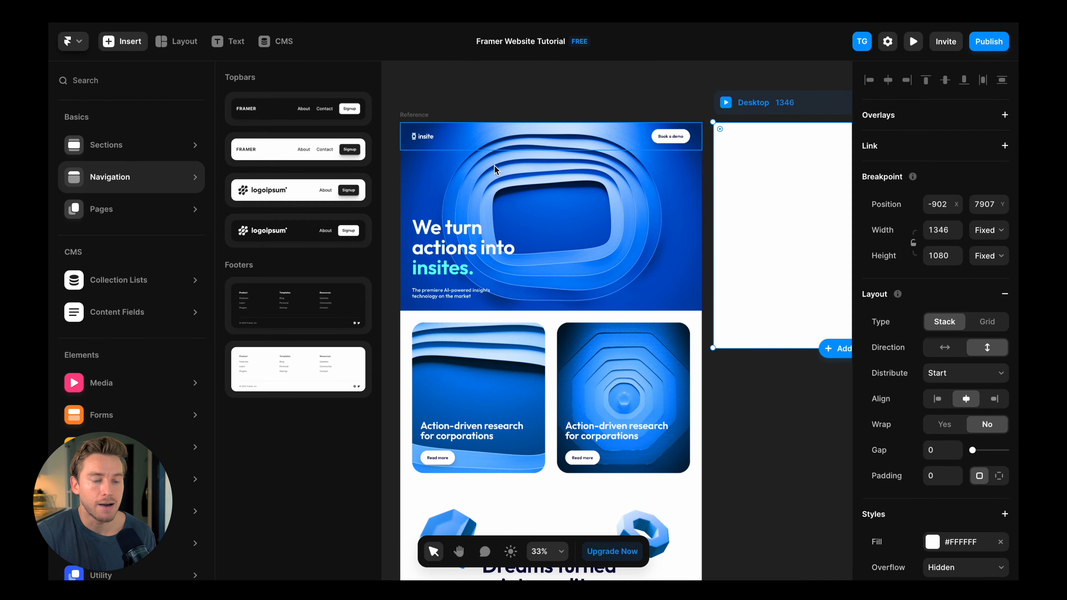
scroll(541, 136, right, 5)
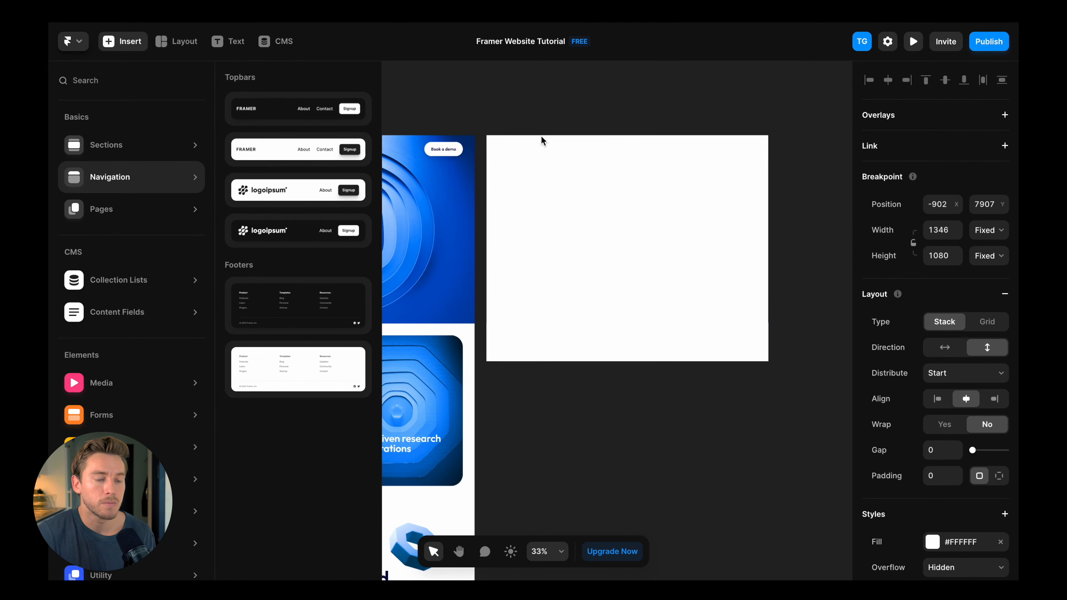
click(317, 150)
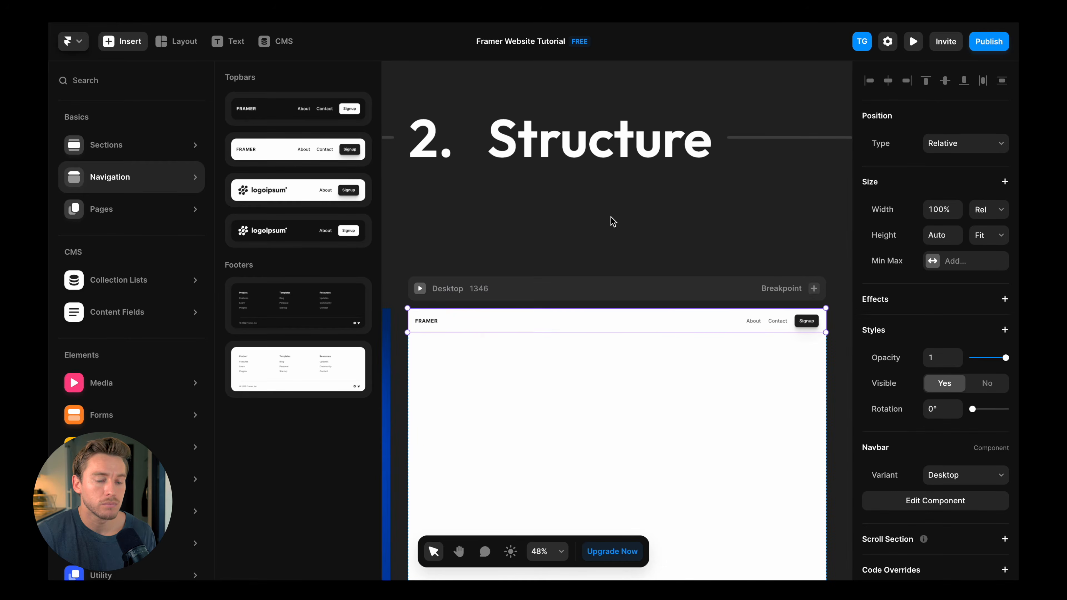
Step: Compare the Desktop frame's navbar with the top of the Reference frame
scroll(612, 225, down, 2)
scroll(609, 274, left, 2)
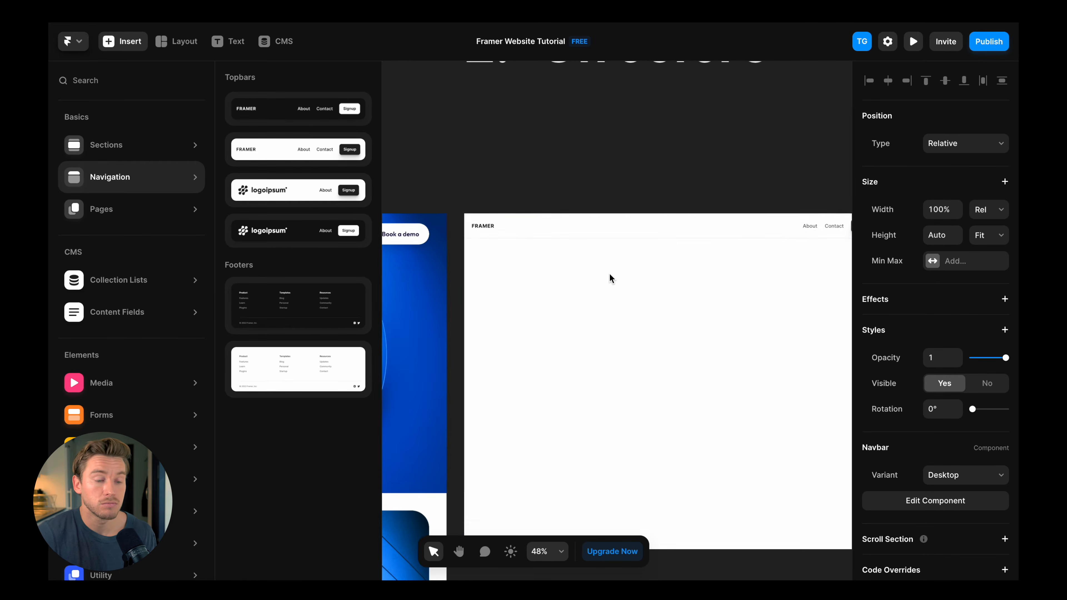
scroll(610, 273, down, 3)
scroll(609, 273, left, 4)
scroll(610, 274, down, 1)
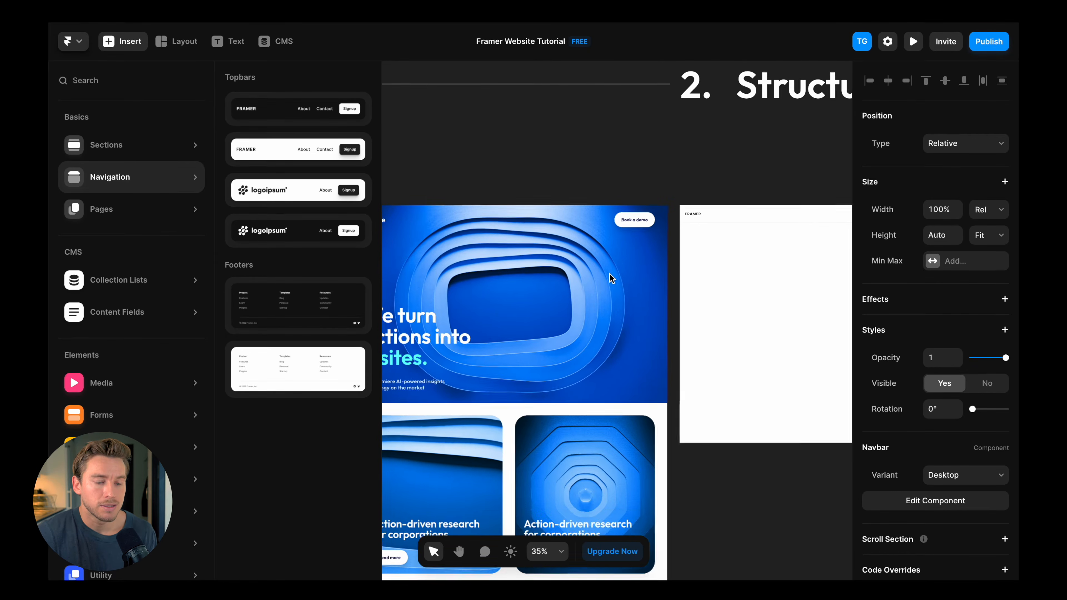
Step: Insert the Header Image section with the centred "Ship sites with style." title below the navbar in the Desktop frame
scroll(610, 274, down, 2)
scroll(610, 274, right, 2)
scroll(640, 208, up, 2)
scroll(639, 208, left, 4)
scroll(640, 208, down, 2)
scroll(637, 209, left, 2)
scroll(637, 209, down, 1)
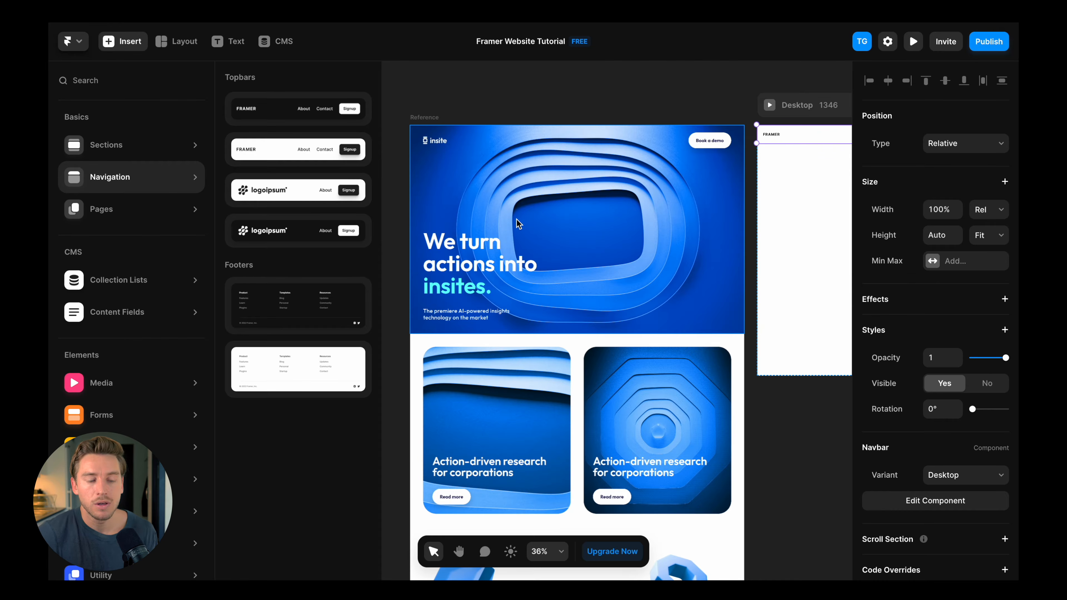
scroll(612, 242, right, 4)
scroll(612, 243, up, 1)
mouse_move(63, 152)
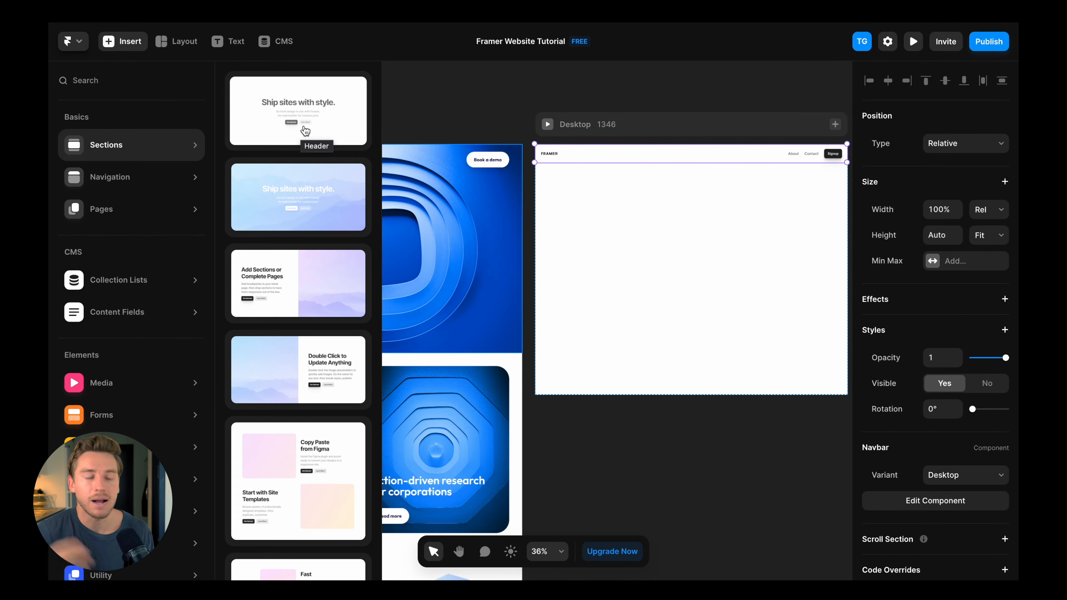
click(305, 189)
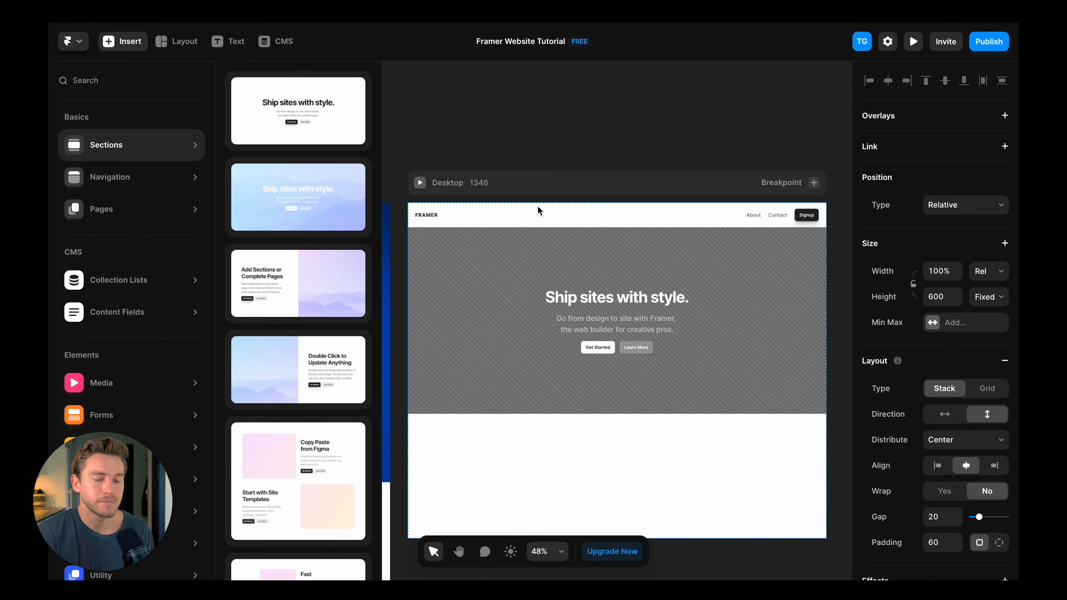
Step: Insert the two-card Templates section below the image header in the Desktop frame, matching the Reference frame's card row
scroll(538, 205, down, 3)
scroll(537, 206, left, 2)
scroll(537, 206, down, 2)
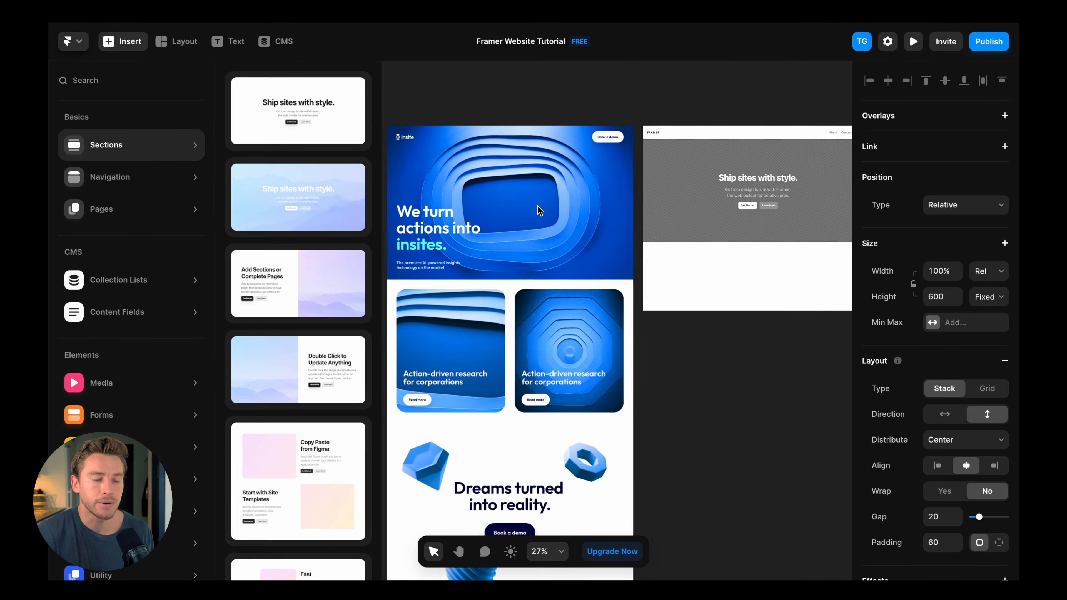
scroll(522, 239, down, 2)
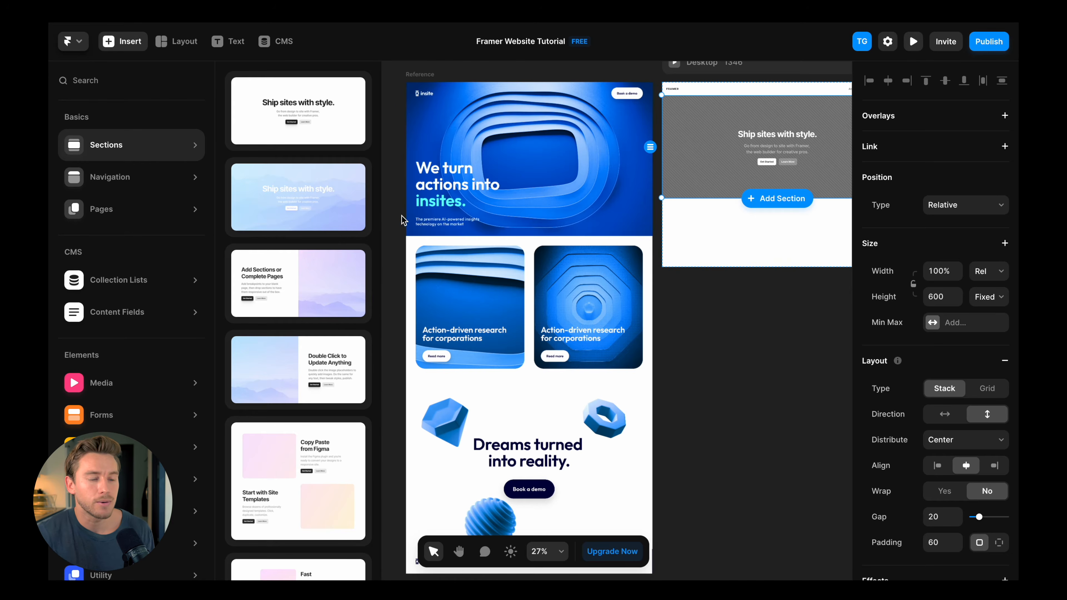
scroll(323, 219, down, 8)
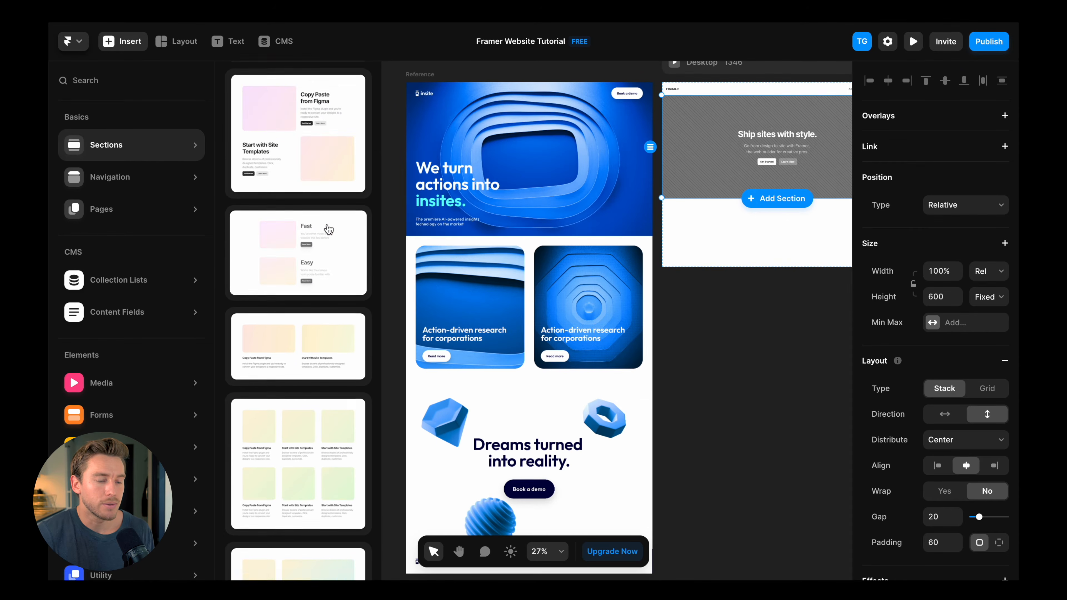
scroll(324, 227, down, 3)
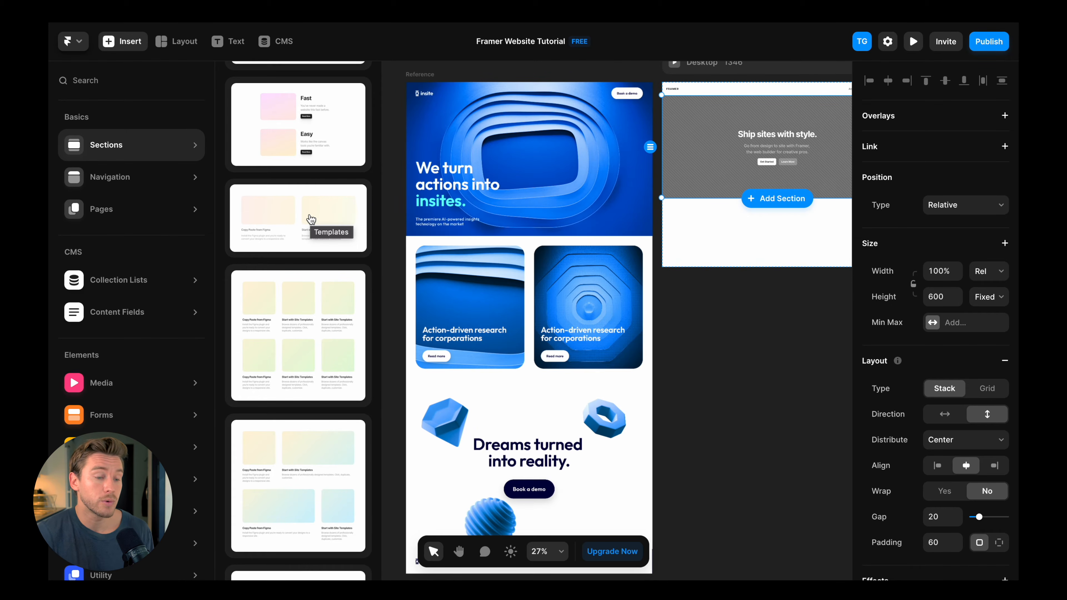
click(286, 219)
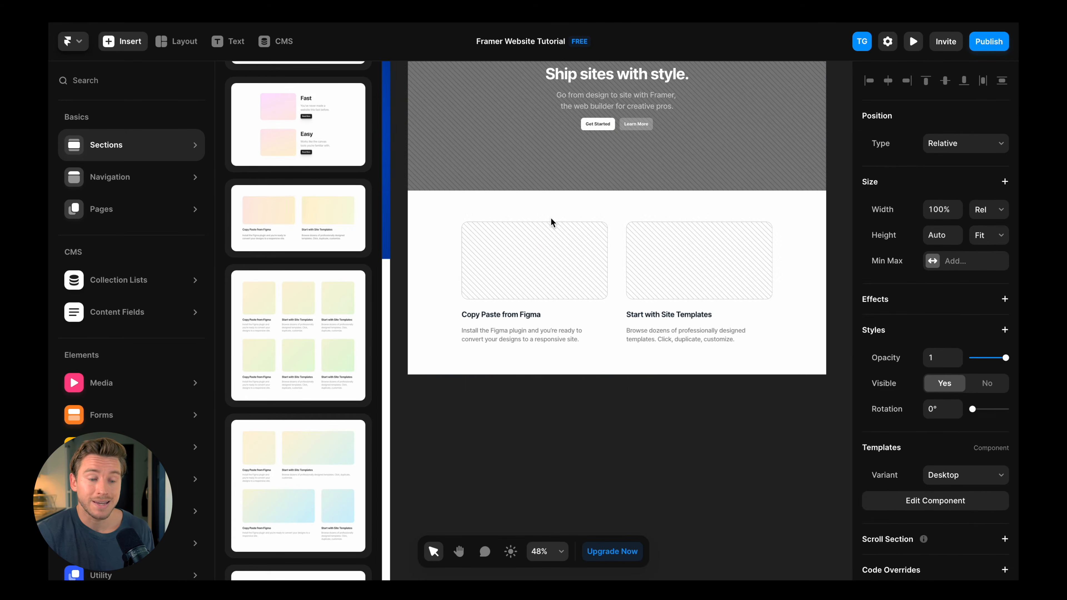
Step: Insert the plain white Header section below the Templates section, matching the Reference frame's "Dreams turned into reality." block
scroll(551, 218, down, 5)
scroll(551, 218, up, 2)
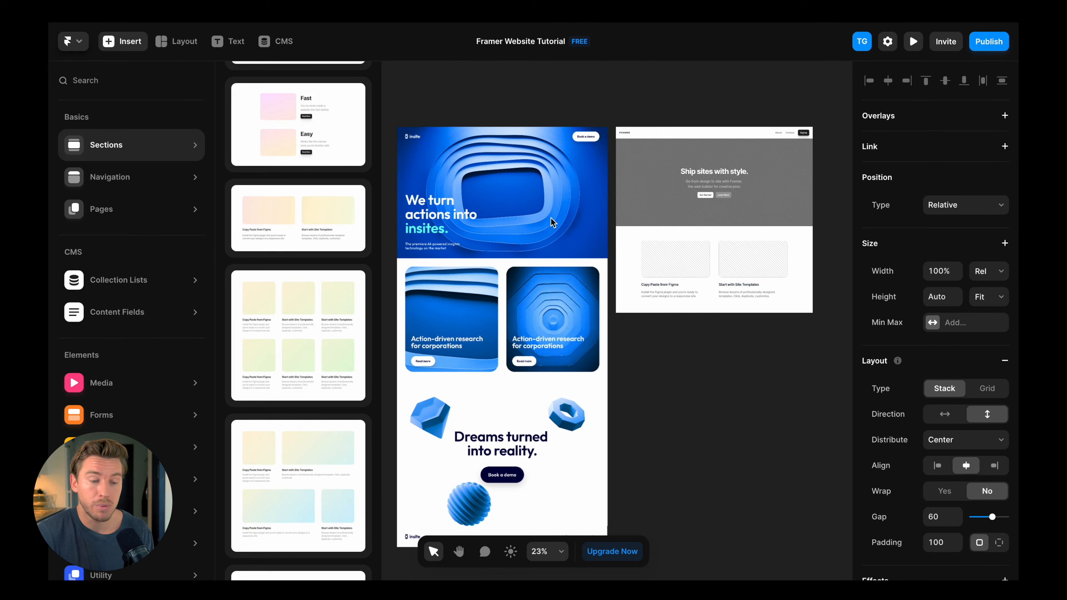
scroll(552, 218, up, 1)
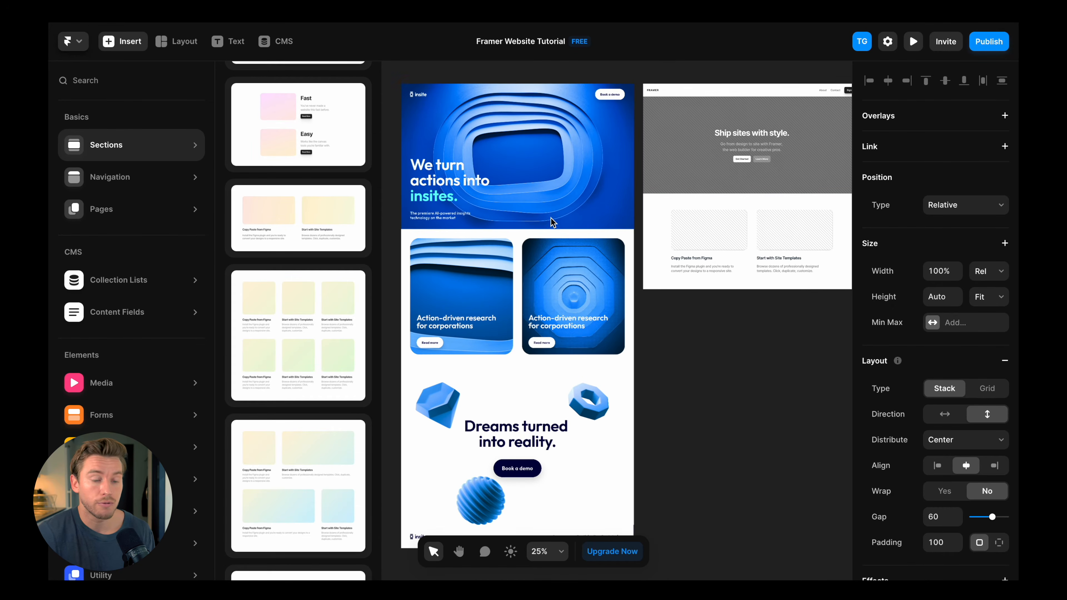
scroll(537, 319, down, 2)
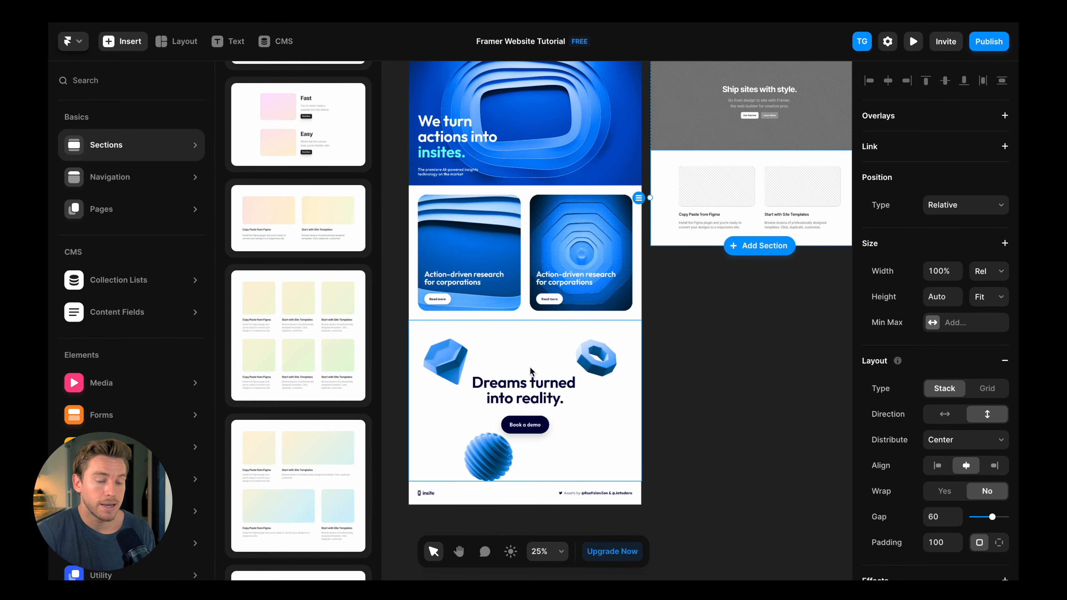
scroll(531, 370, up, 1)
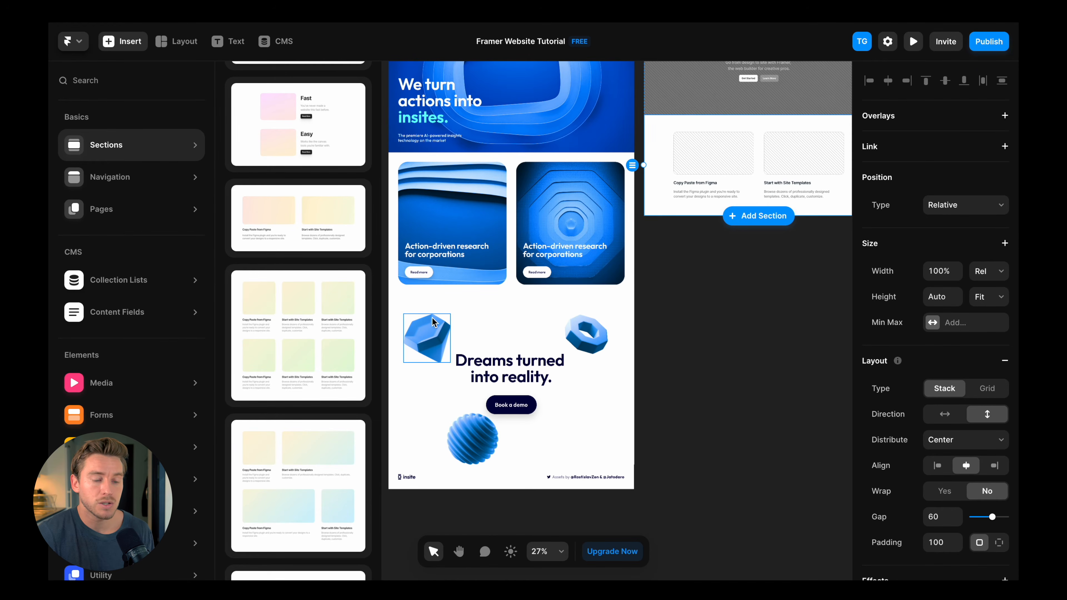
scroll(583, 336, up, 3)
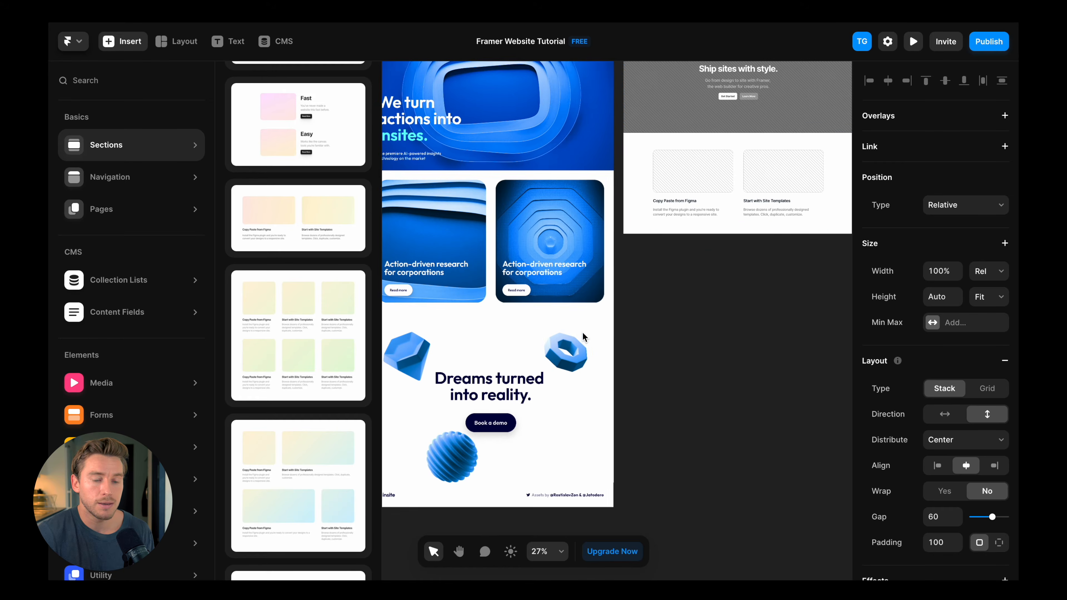
scroll(349, 232, up, 5)
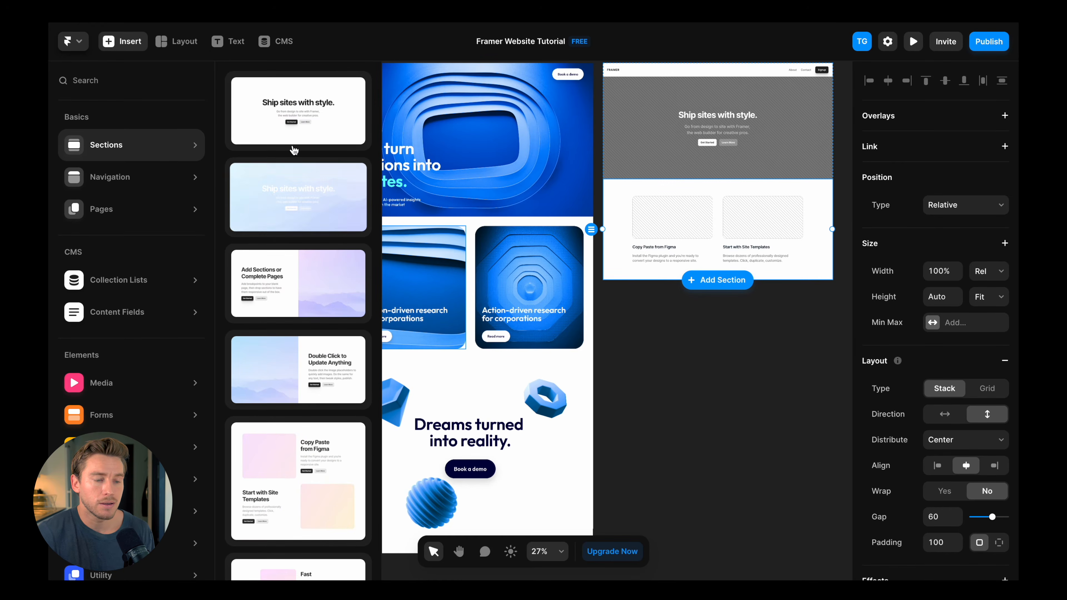
click(308, 121)
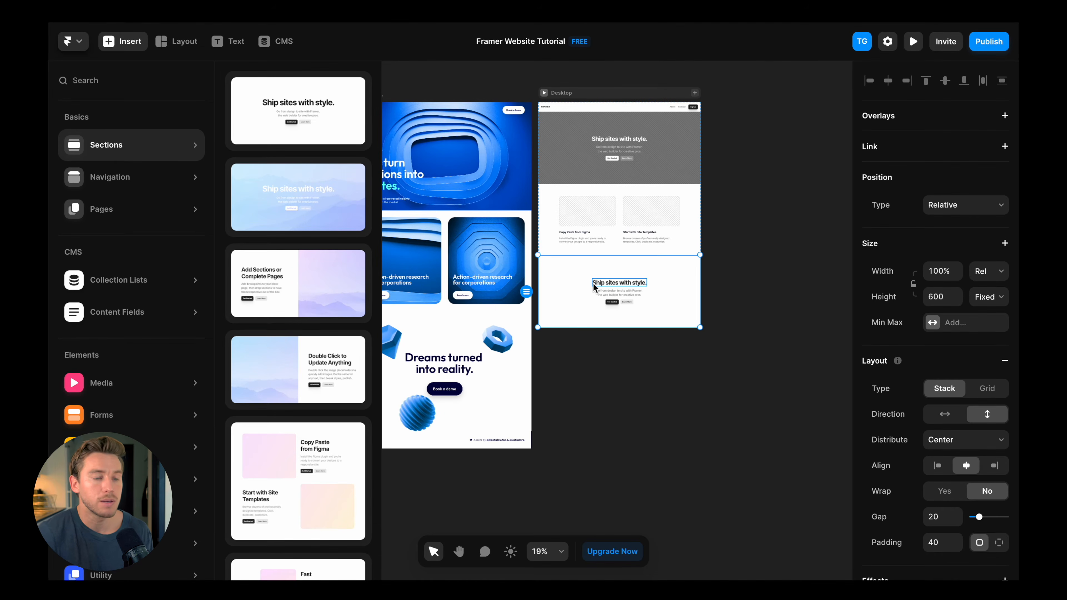
Step: Insert the light footer with the Product, Templates and Resources columns at the end of the Desktop frame
scroll(328, 235, down, 1)
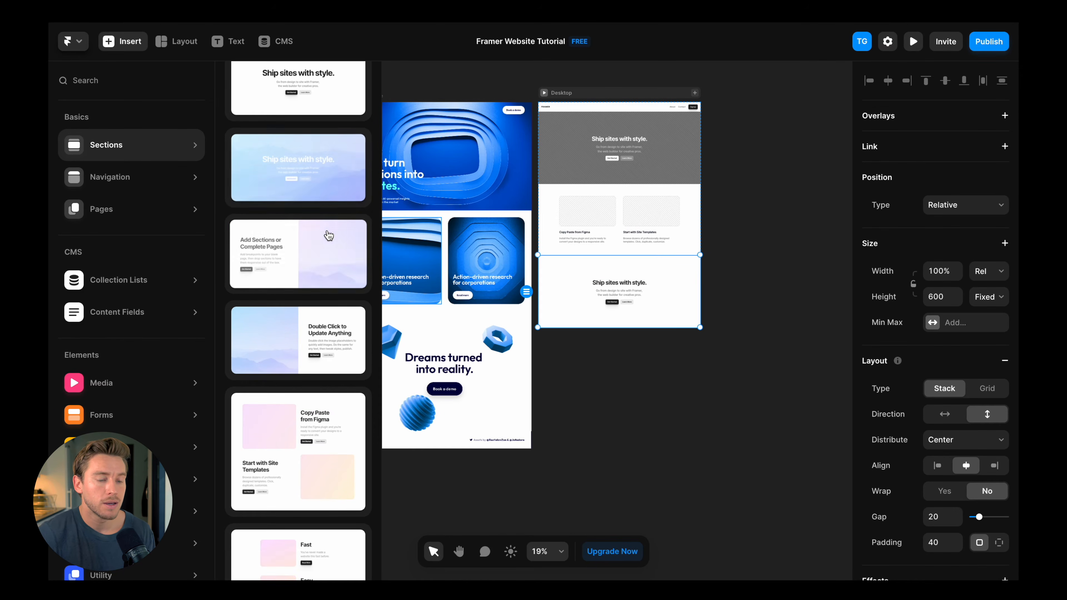
scroll(614, 294, up, 3)
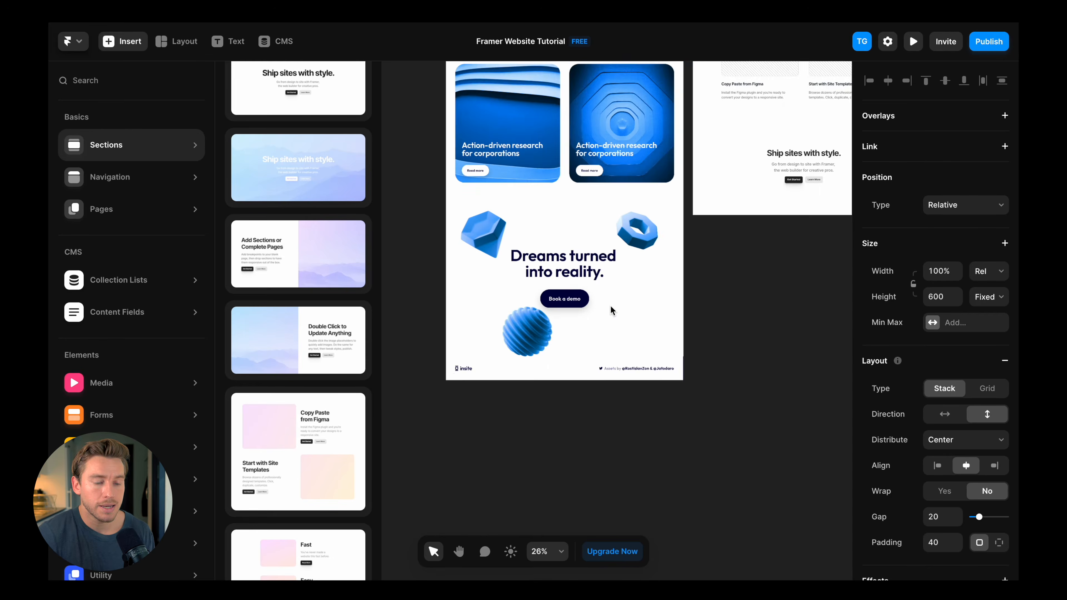
scroll(611, 310, up, 1)
click(162, 173)
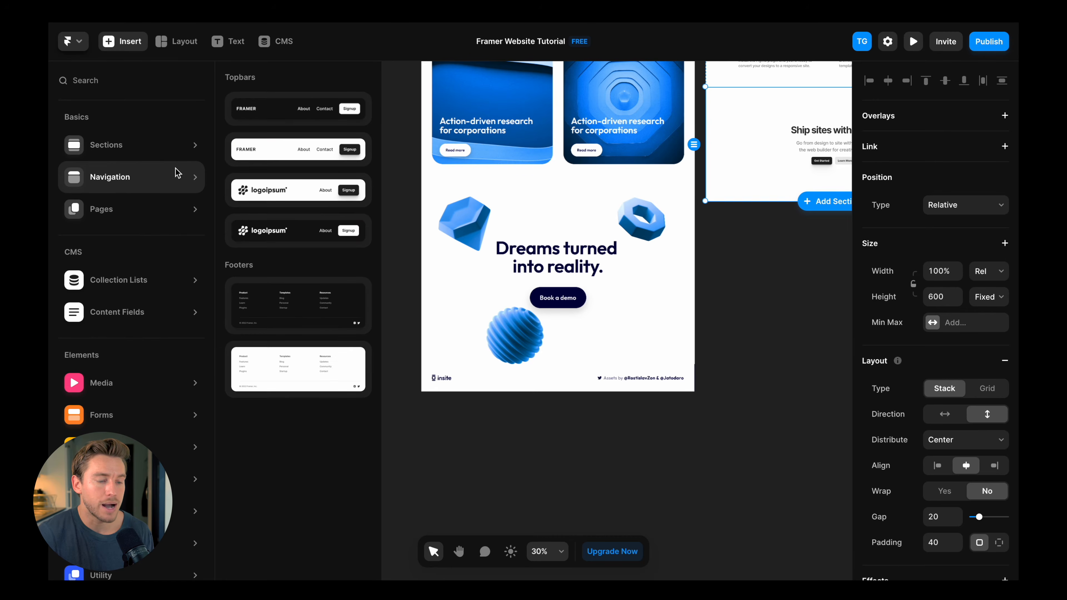
click(332, 355)
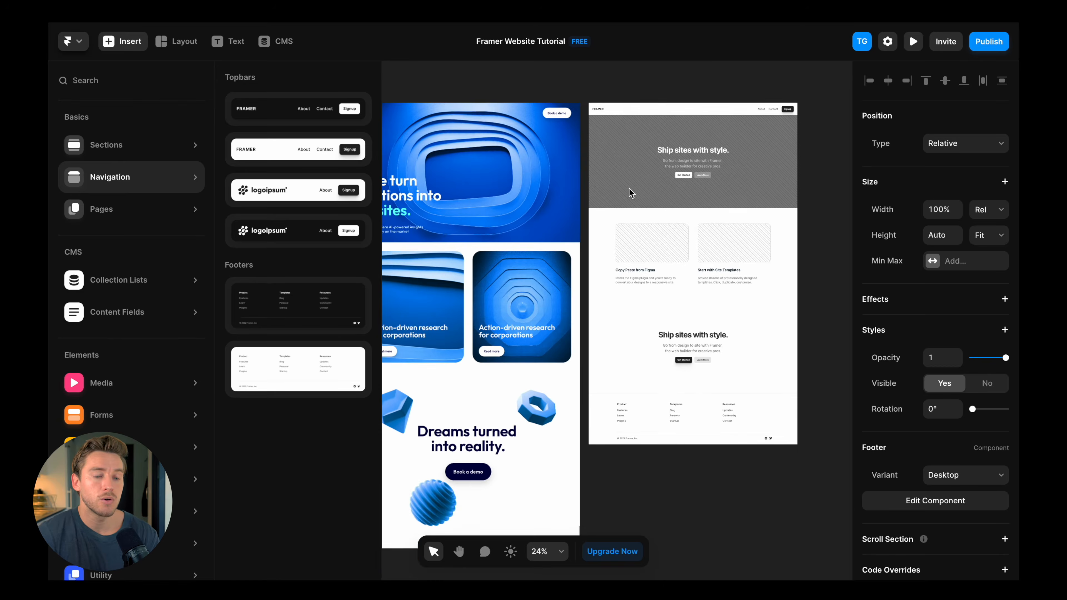
Step: Close the insert library, hide the side panels and compare the Desktop frame with the Reference frame
scroll(629, 188, up, 1)
key(Escape)
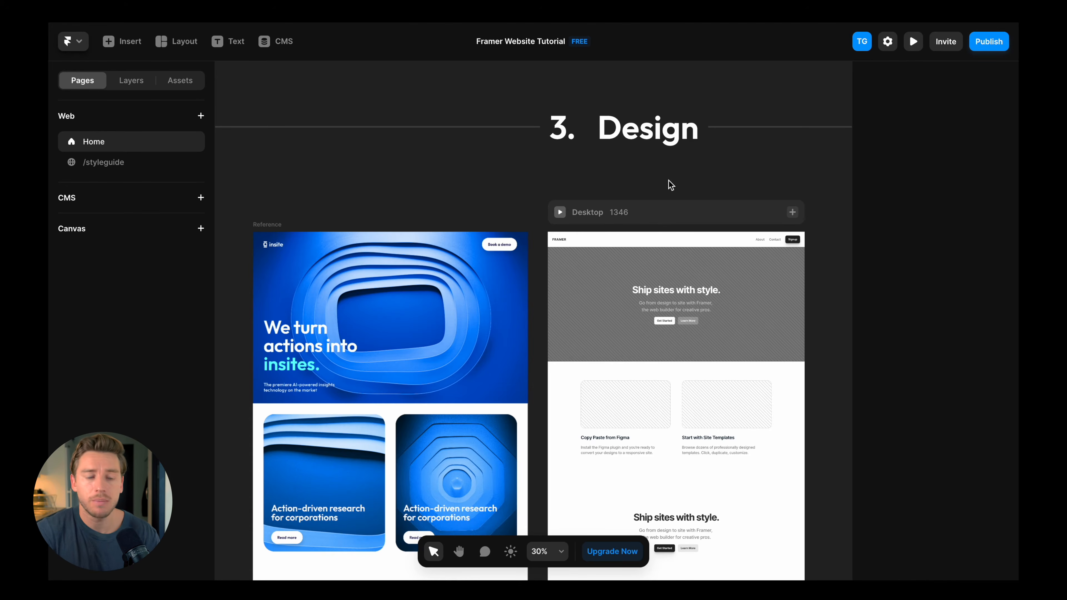
scroll(643, 212, up, 3)
key(super+.)
scroll(643, 207, down, 3)
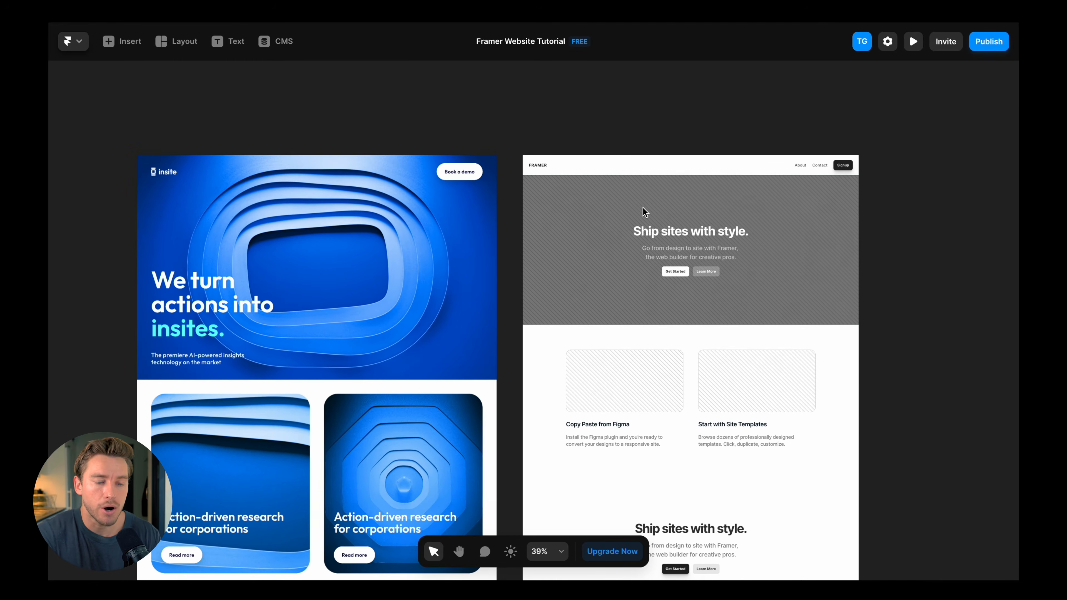
Step: Restore the side panels, show the layer list and open the Desktop frame's Navbar component for editing
click(612, 170)
key(super+.)
click(131, 80)
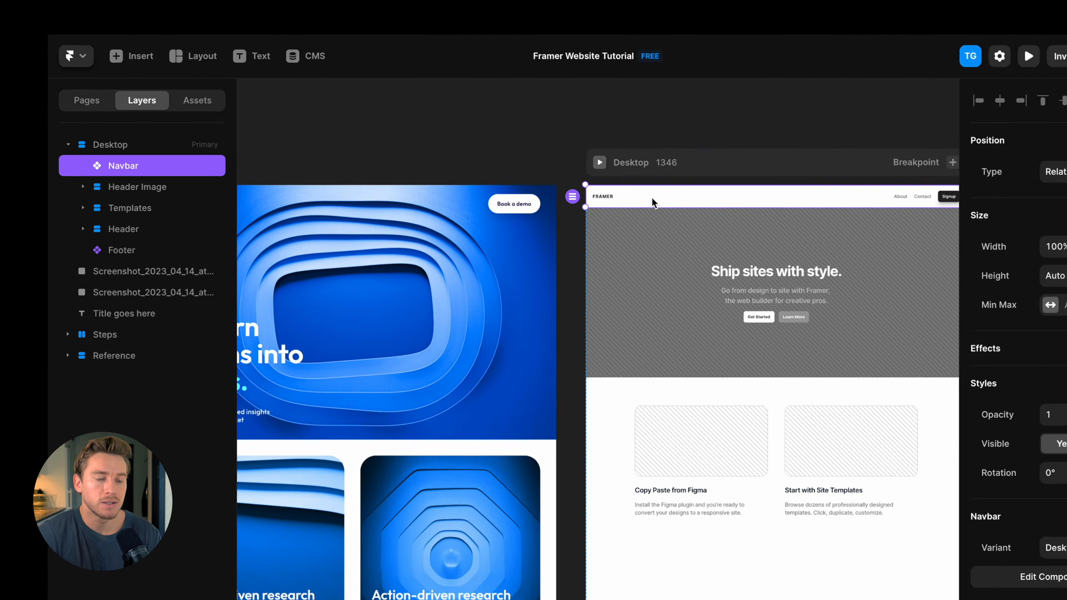
scroll(721, 228, down, 3)
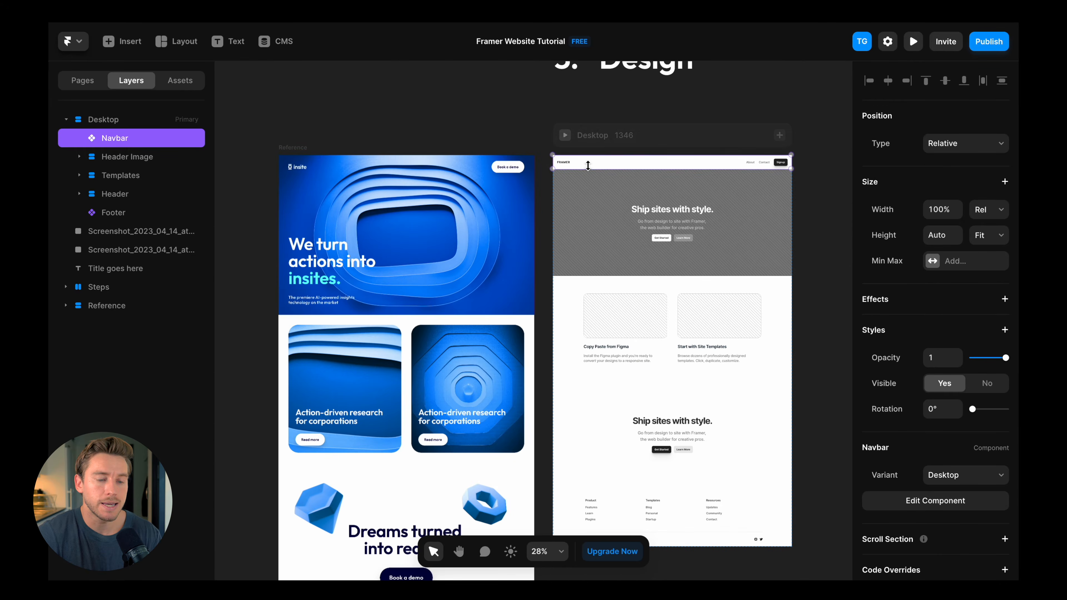
double_click(589, 164)
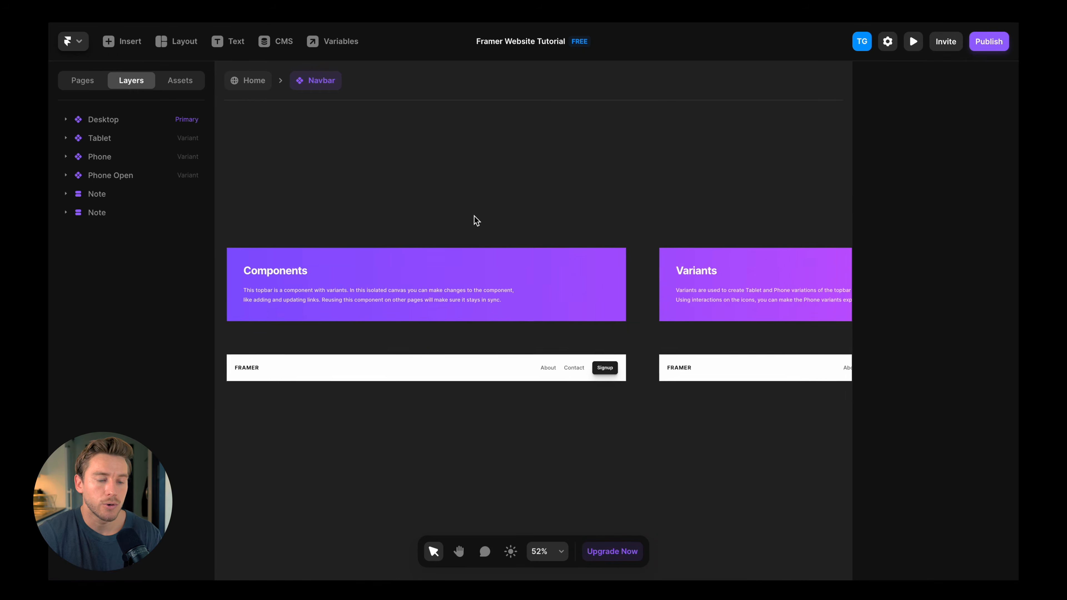
Step: Delete the About and Contact links from the Navbar's Desktop primary variant
scroll(475, 216, down, 3)
scroll(435, 238, up, 2)
scroll(435, 238, down, 1)
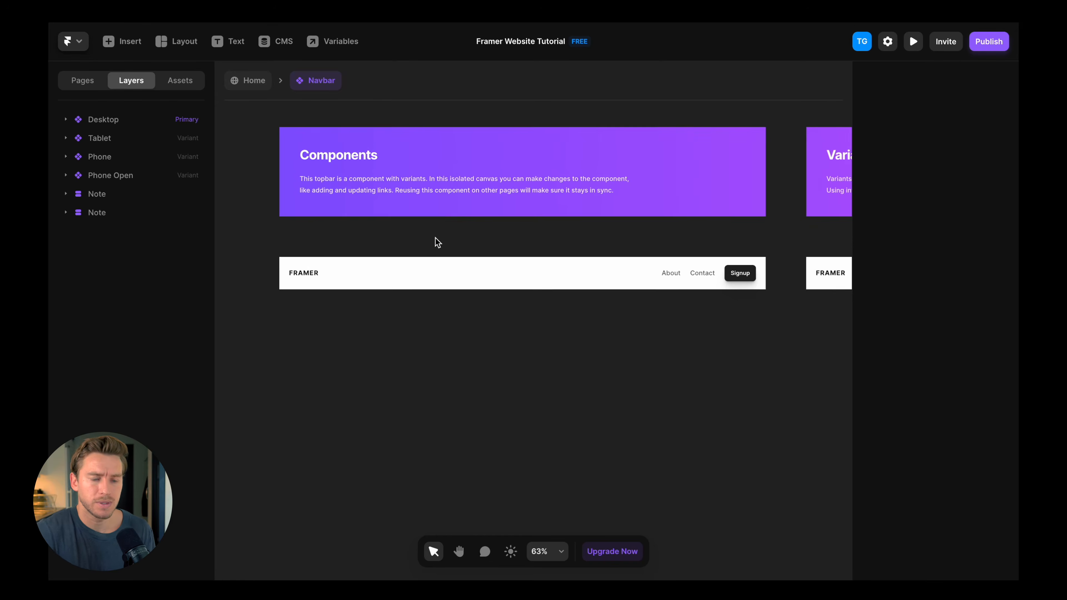
scroll(436, 238, up, 1)
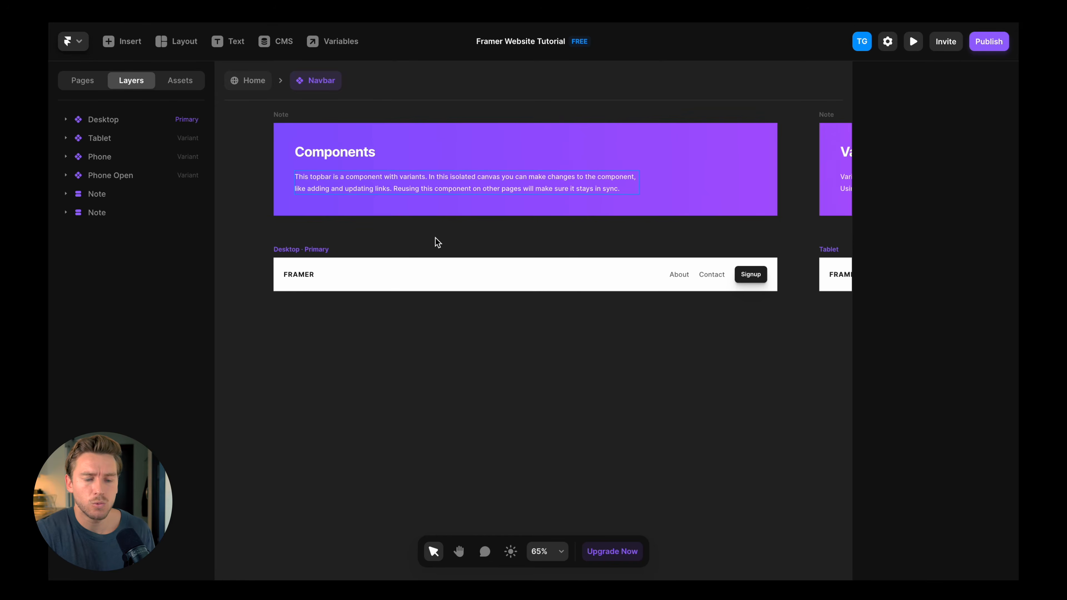
click(685, 276)
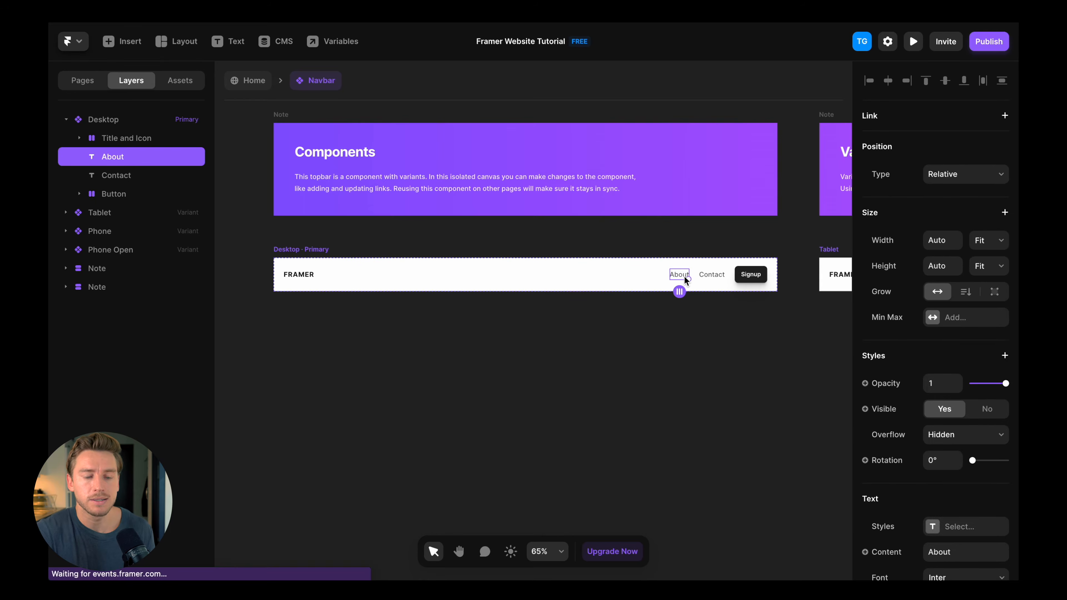
shift+click(710, 275)
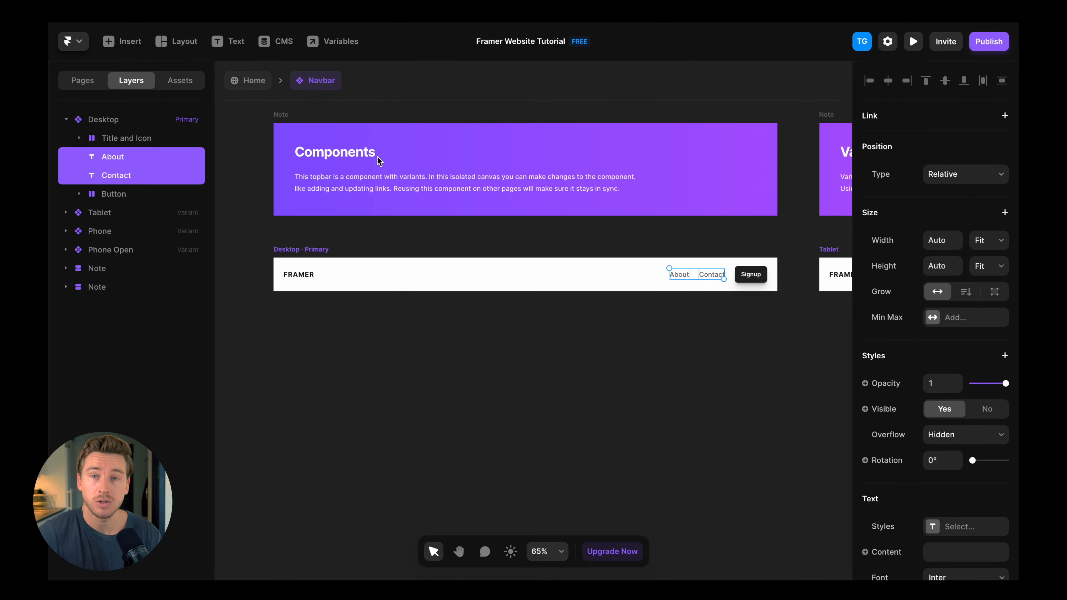
key(Delete)
Step: Replace the Signup button in the Navbar's Desktop variant with the project's Button MD component
click(182, 82)
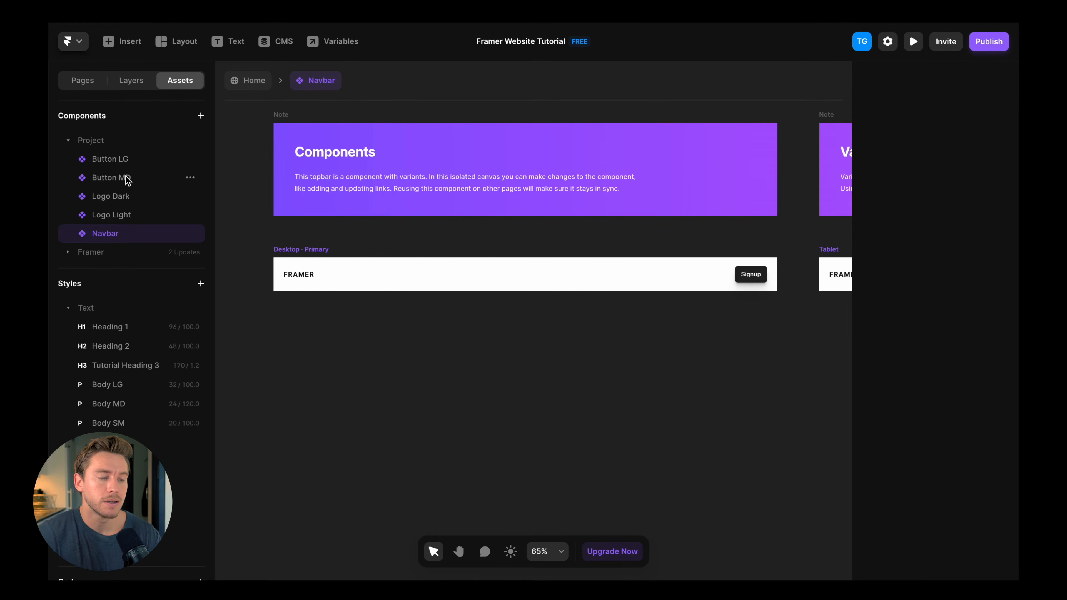
drag(126, 180, 737, 278)
click(751, 276)
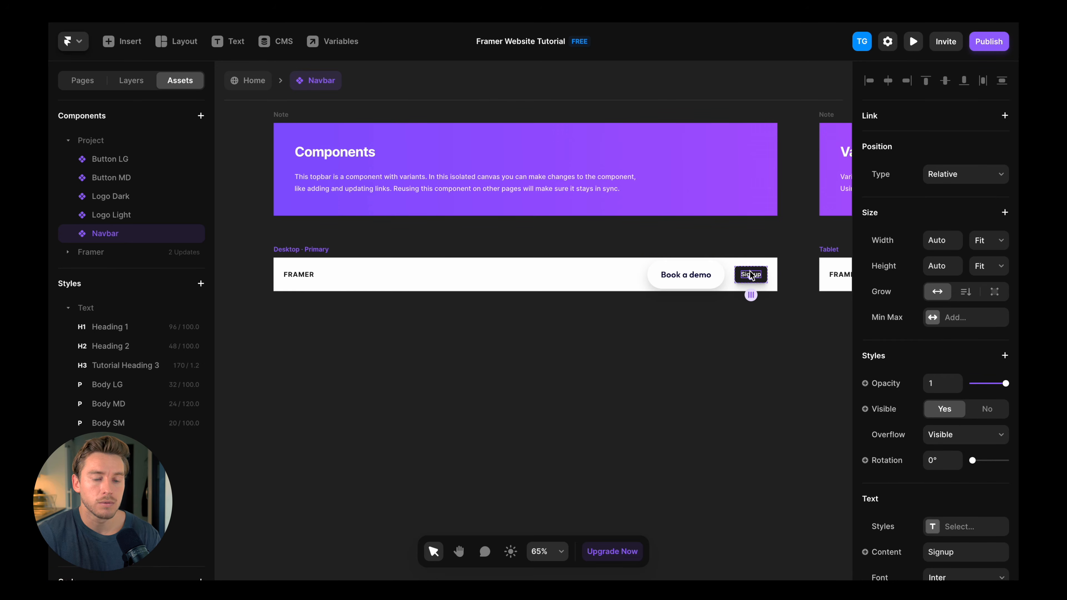
click(736, 279)
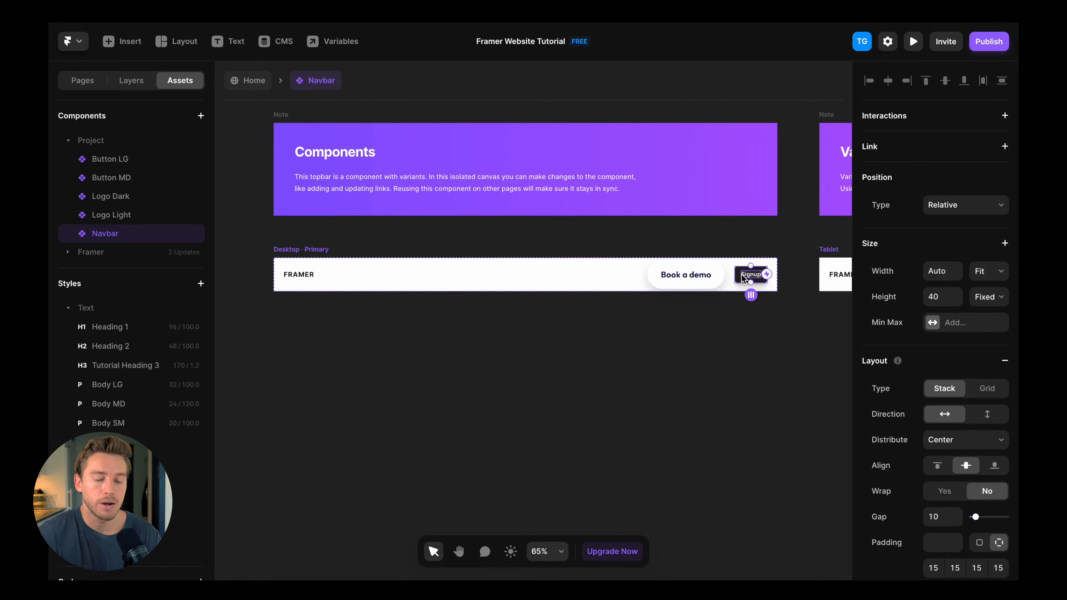
key(Delete)
Step: Replace the FRAMER title in the Navbar's Desktop variant with the project's Logo Light component
click(299, 274)
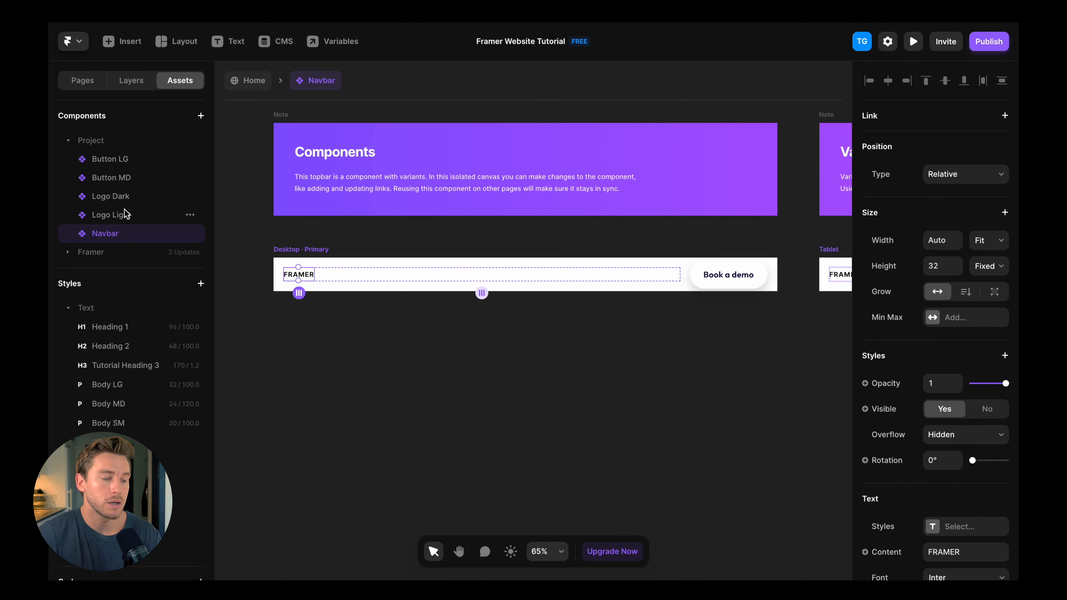
drag(126, 217, 660, 268)
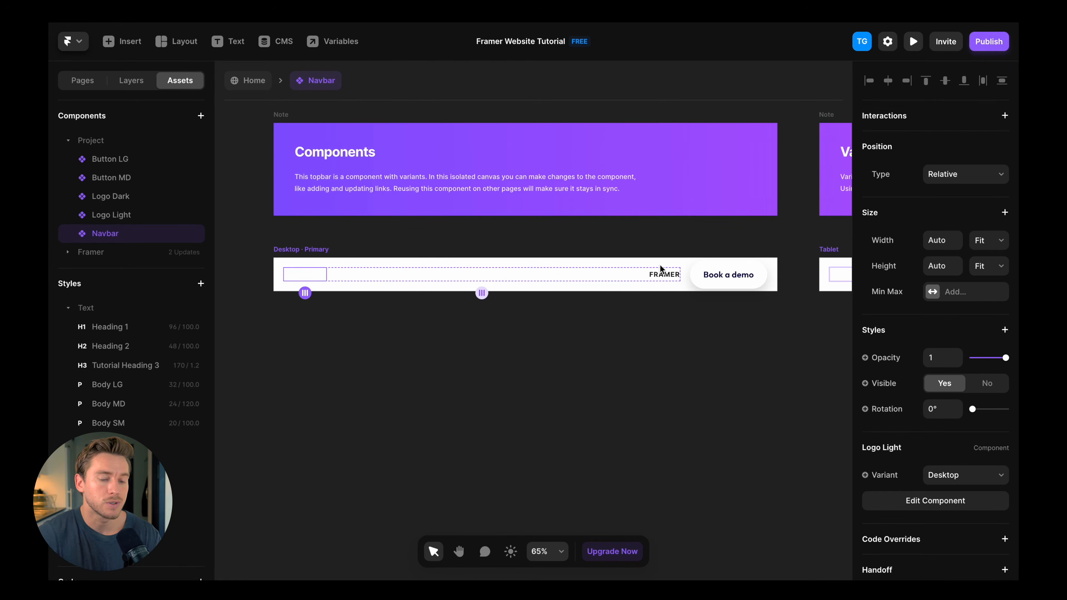
click(658, 273)
key(BackSpace)
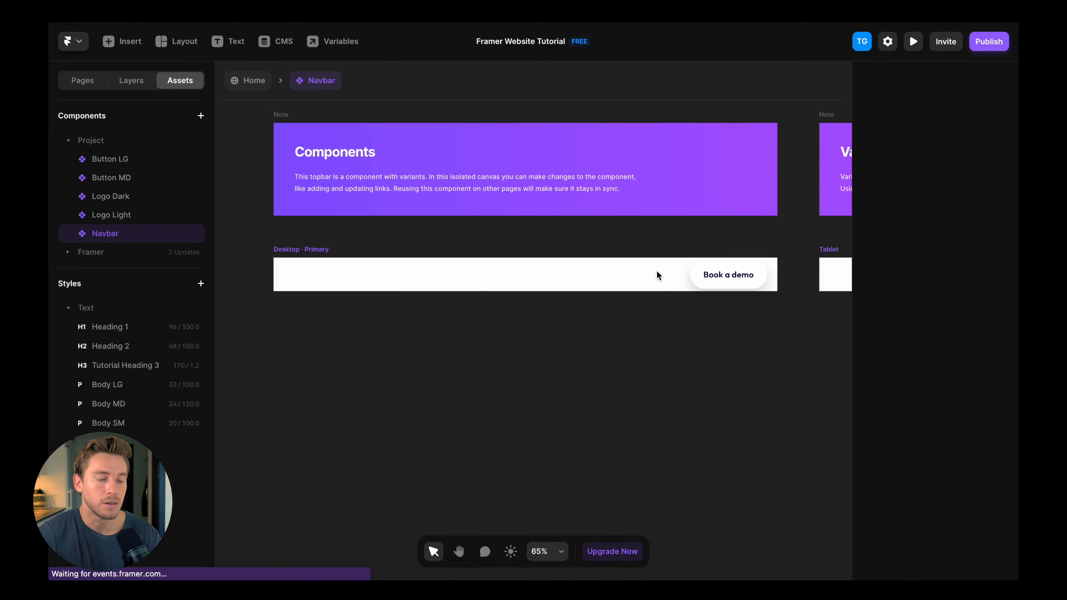
Step: Remove the white fill from the Navbar's Desktop primary variant
click(295, 259)
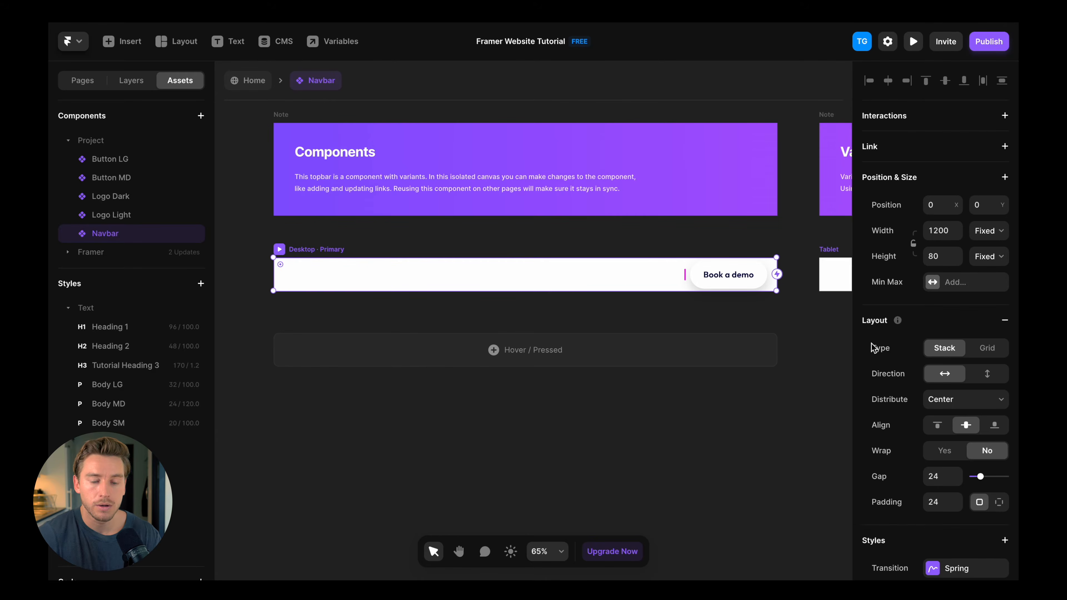
scroll(873, 347, down, 5)
scroll(873, 347, down, 2)
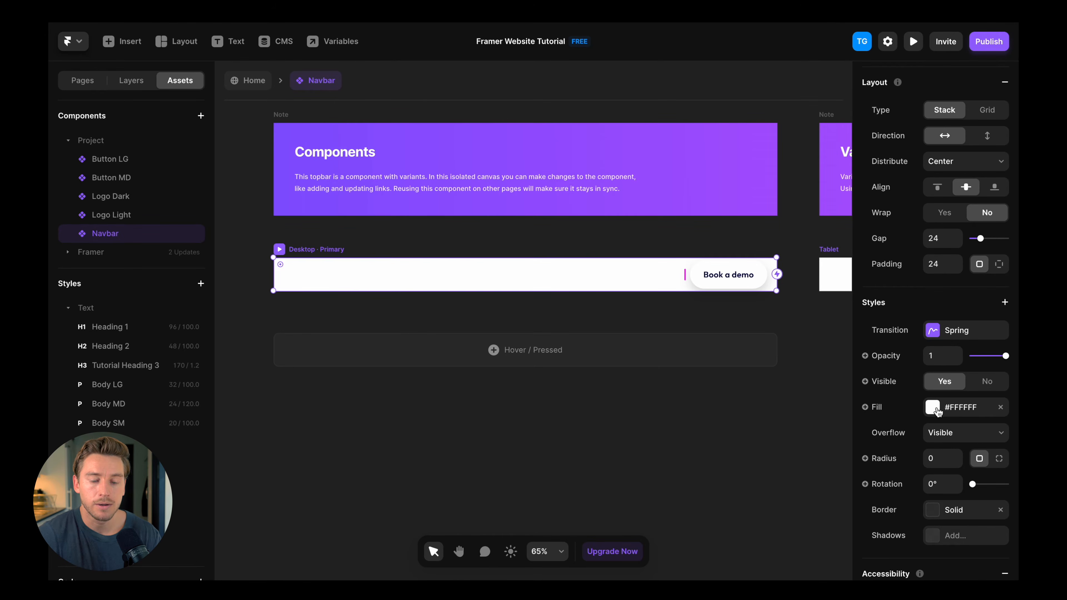
click(1000, 408)
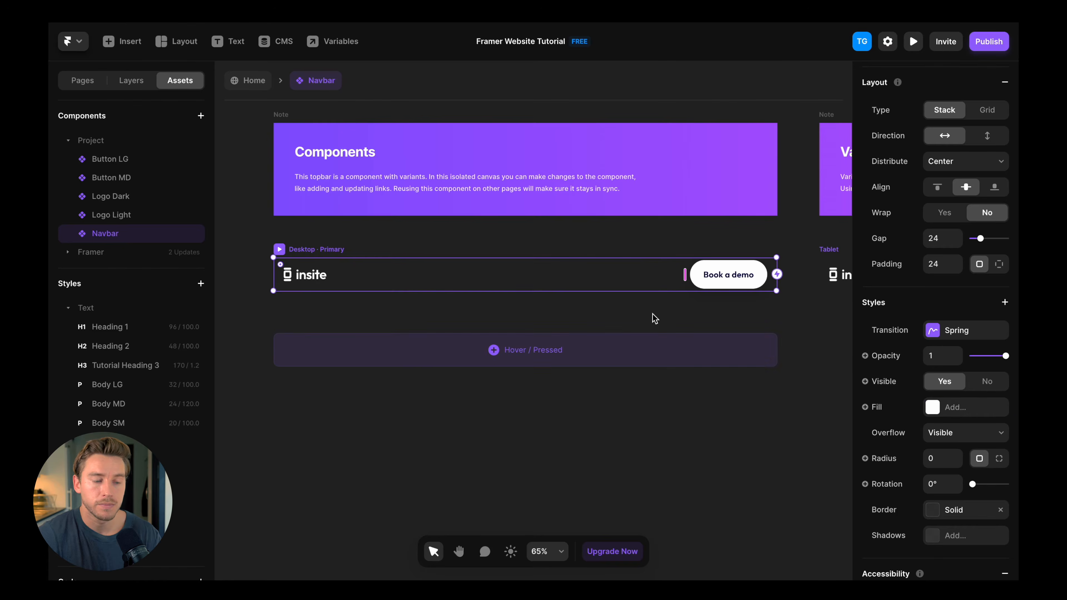
Step: Set the Navbar Desktop variant's height to Fit Content and its layout gap to 0
scroll(733, 335, up, 4)
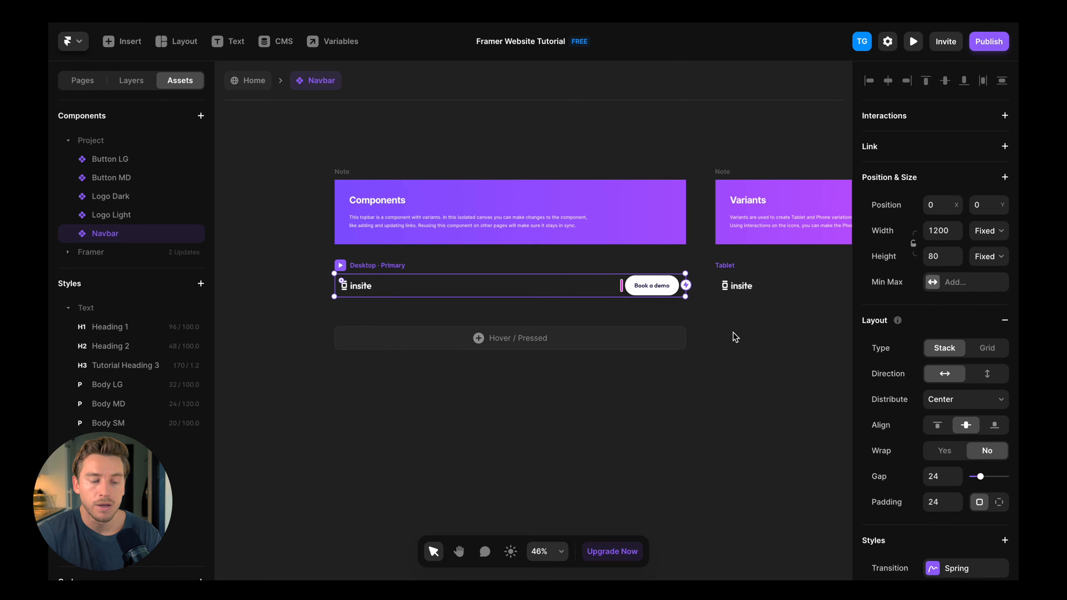
scroll(693, 298, right, 10)
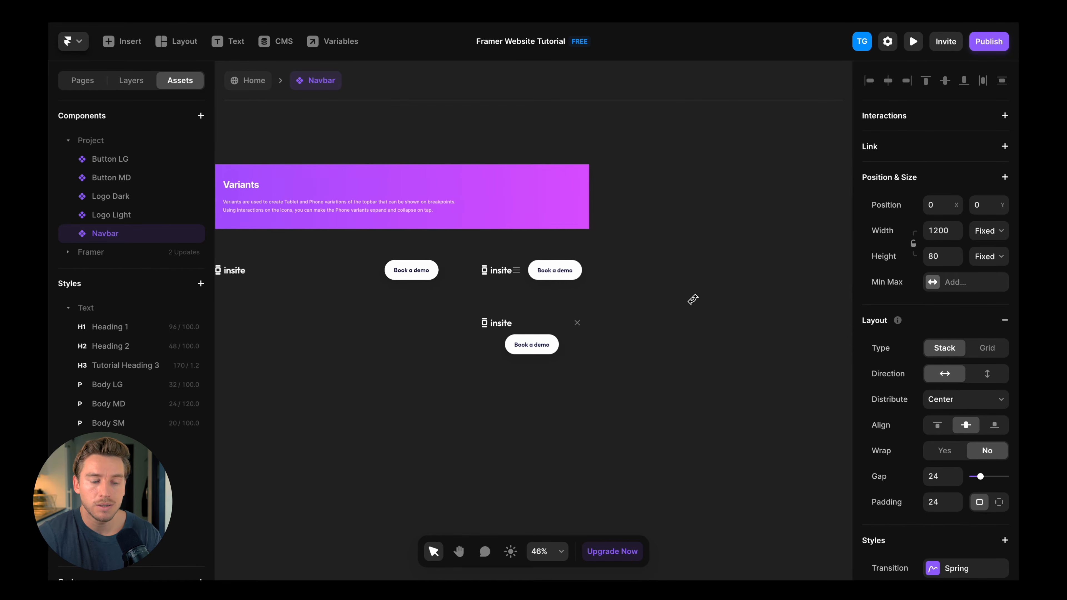
scroll(619, 298, left, 10)
scroll(624, 300, up, 3)
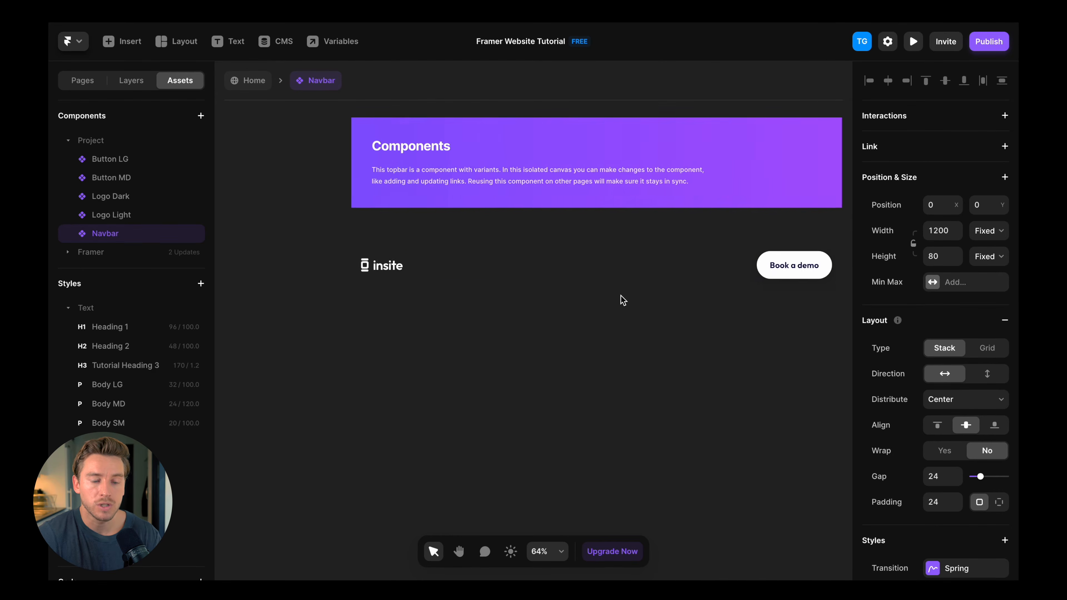
scroll(623, 300, up, 3)
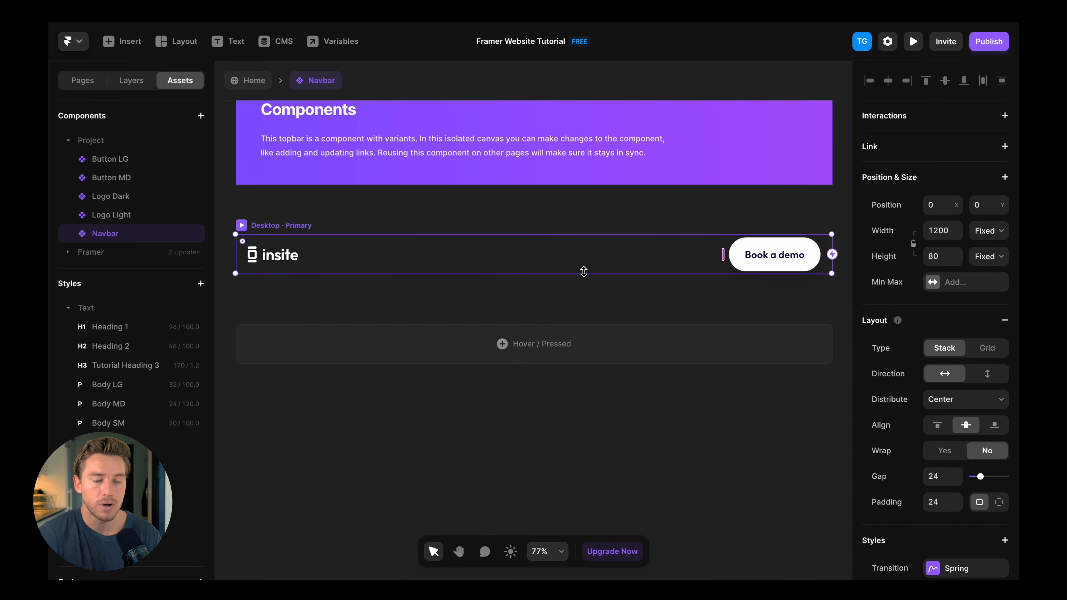
scroll(920, 324, down, 1)
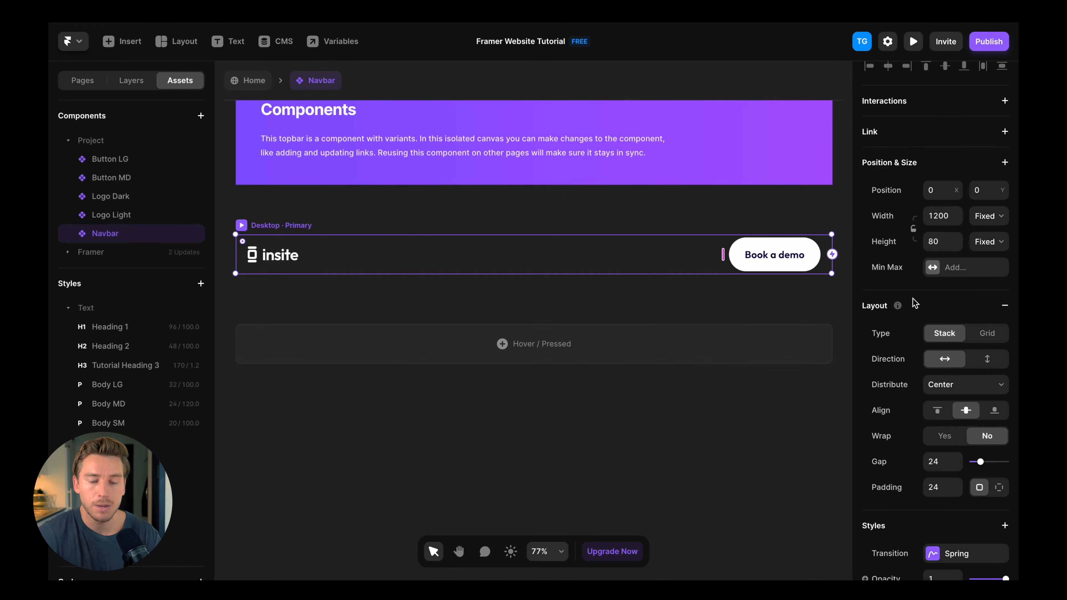
click(992, 239)
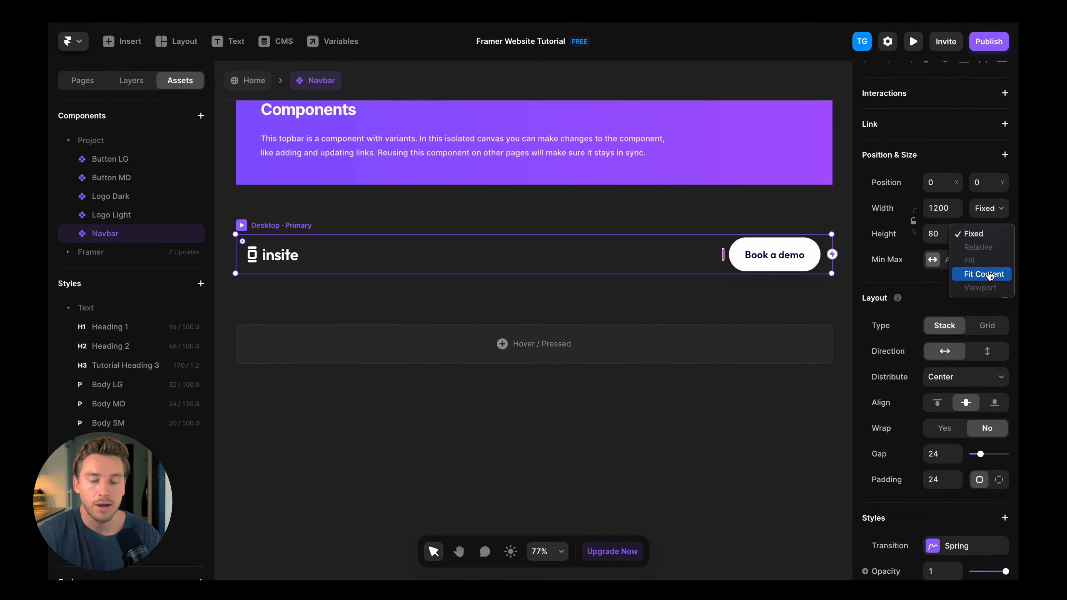
click(979, 275)
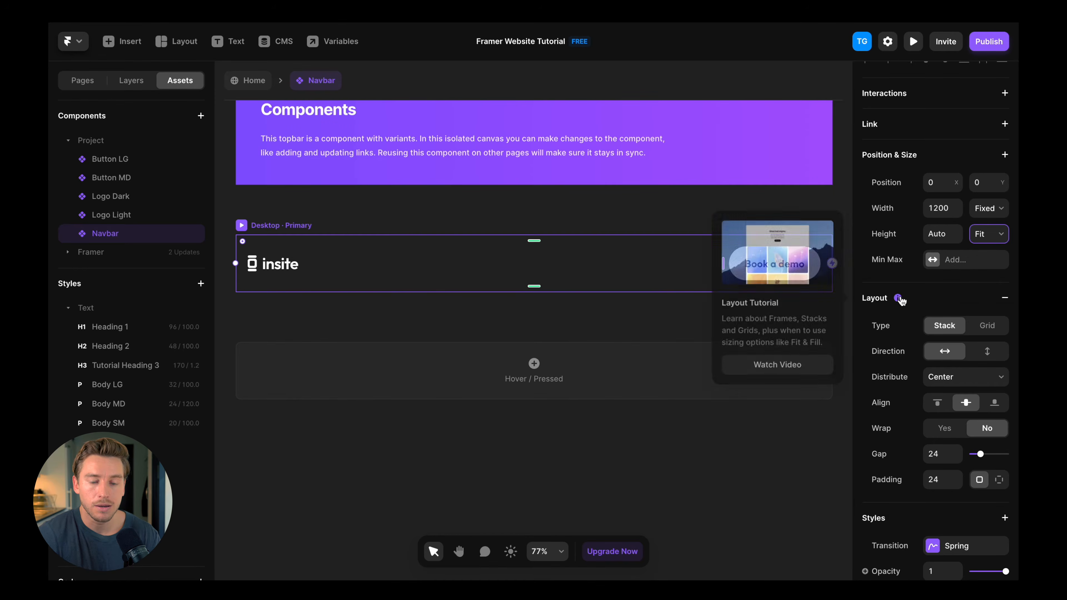
scroll(903, 300, down, 5)
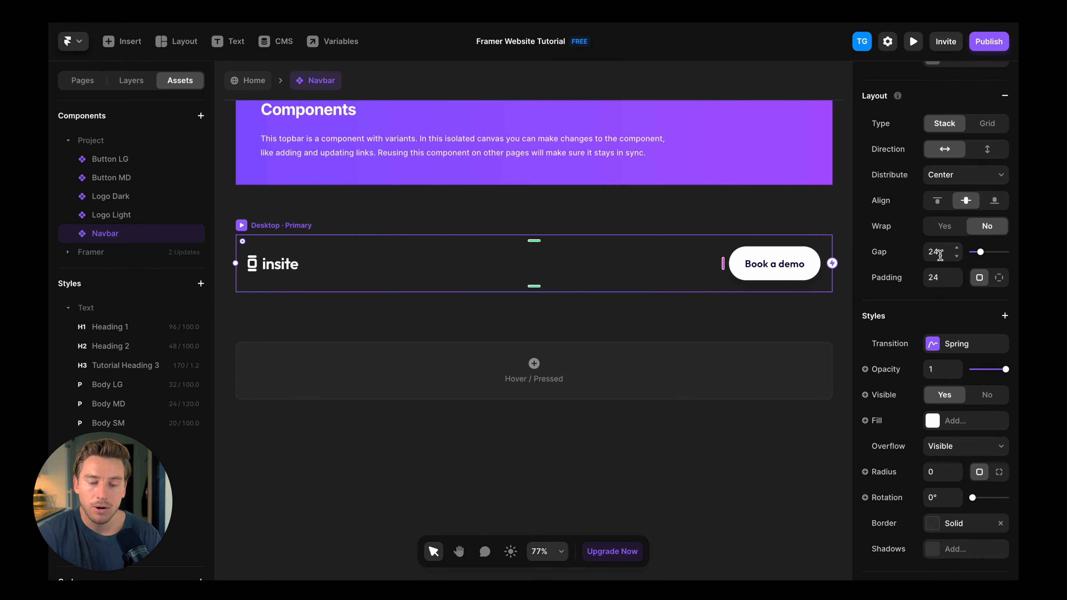
click(940, 255)
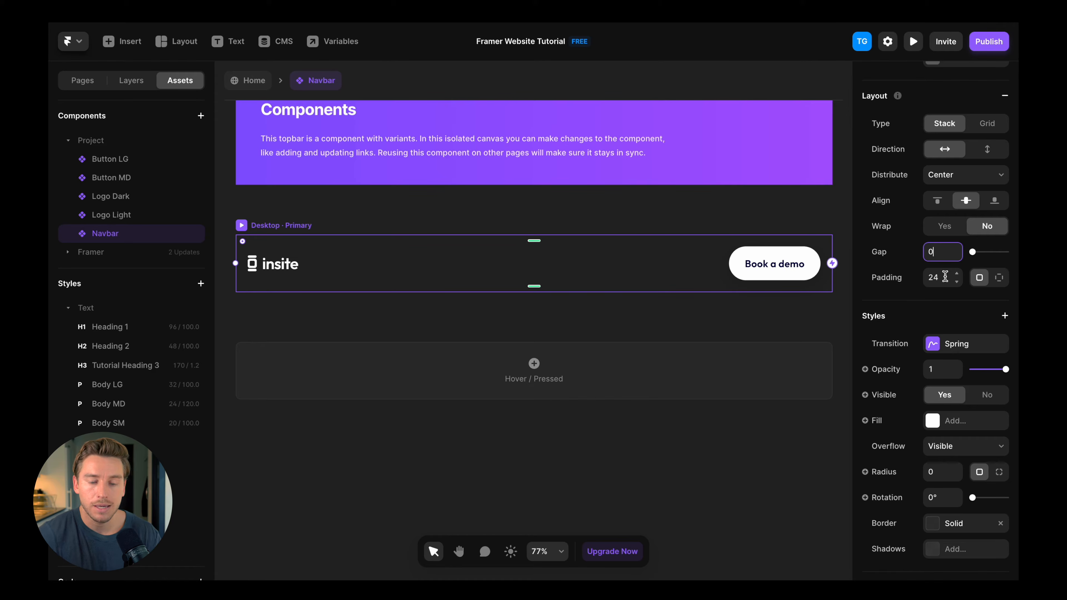
Step: Give the Navbar's Desktop variant individual side paddings, with the right and left padding set to 56
click(946, 277)
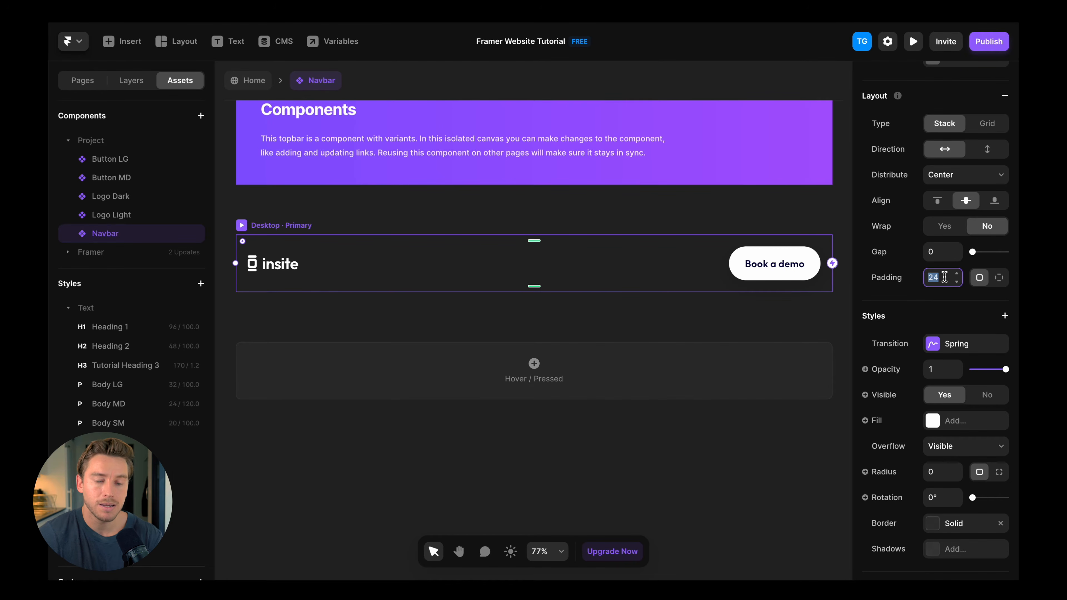
click(999, 277)
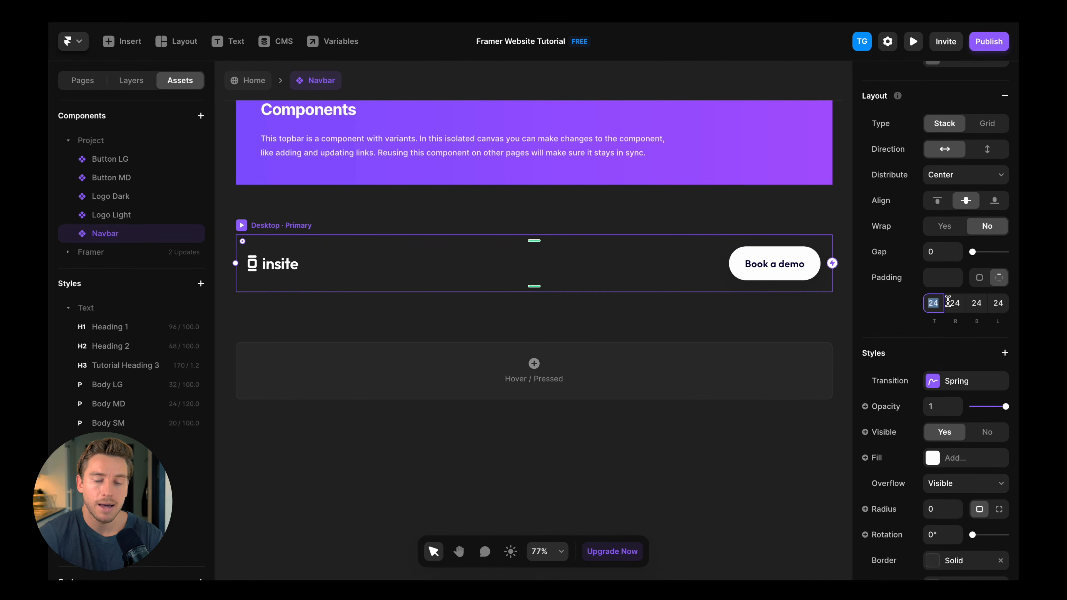
click(956, 305)
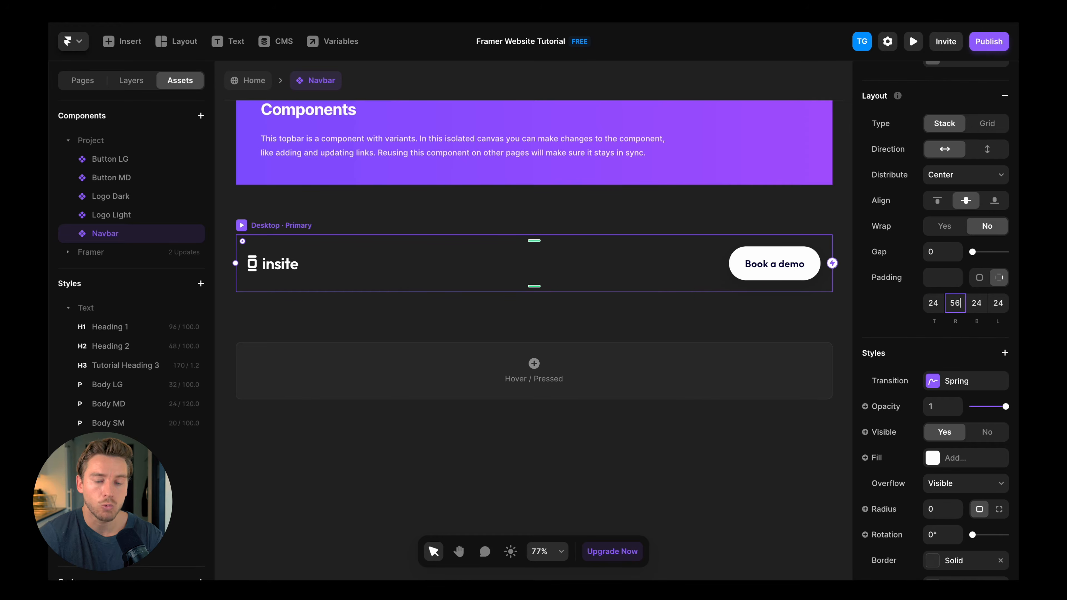
key(Return)
click(998, 303)
text(56)
key(Return)
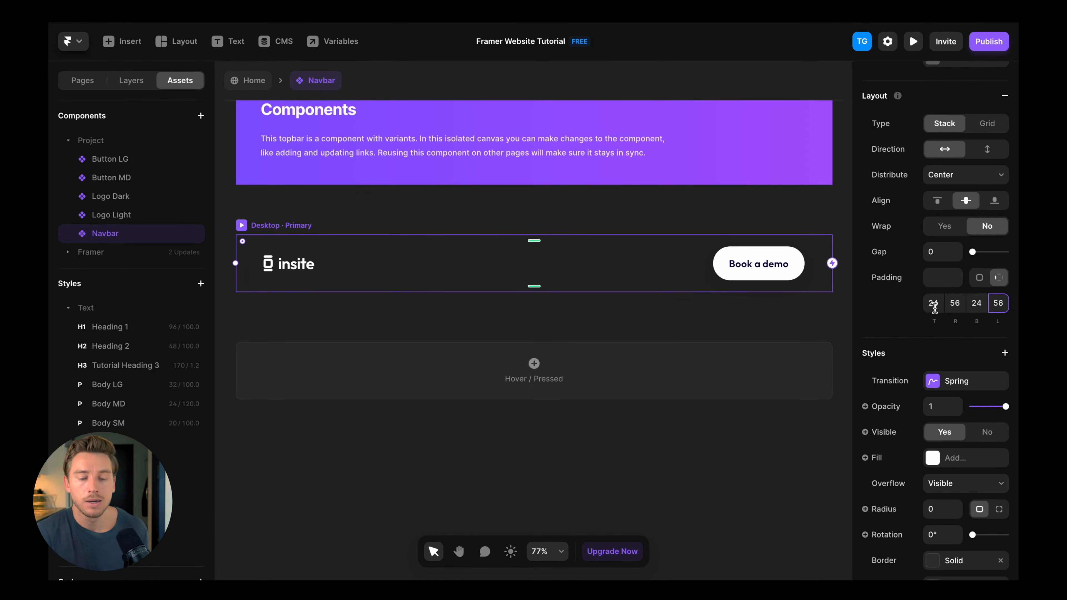
Step: Set the top and bottom padding of the Navbar's Desktop variant to 40
click(933, 304)
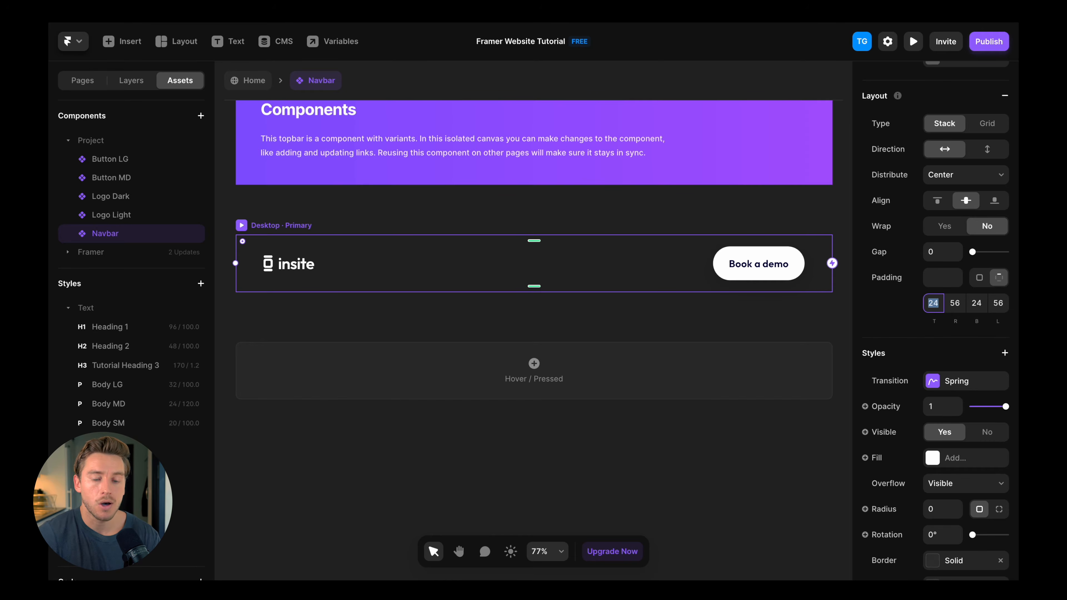
text(34)
text(40)
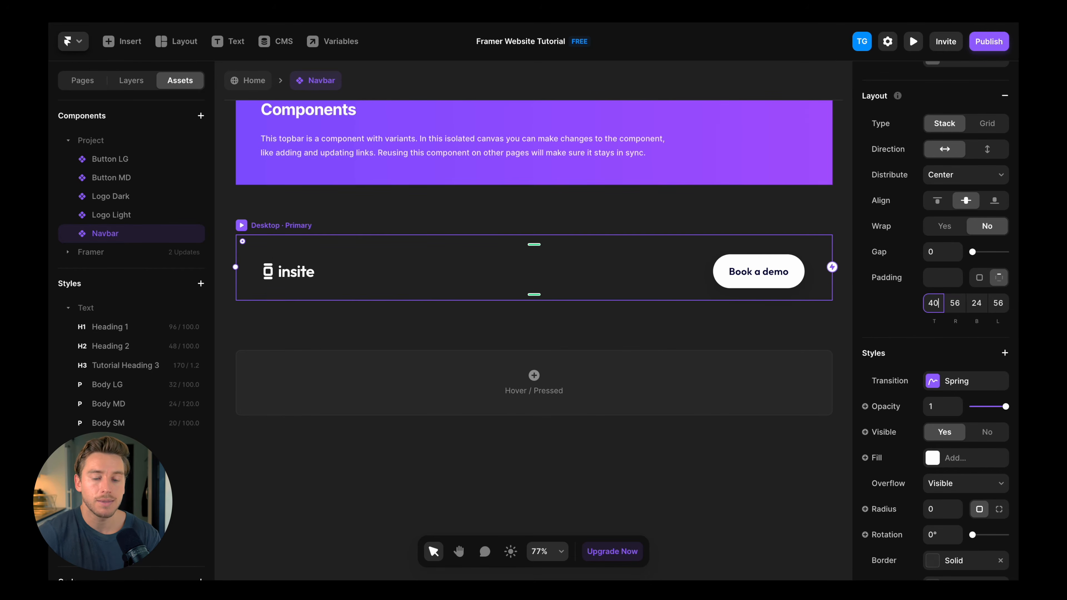
click(975, 307)
text(40)
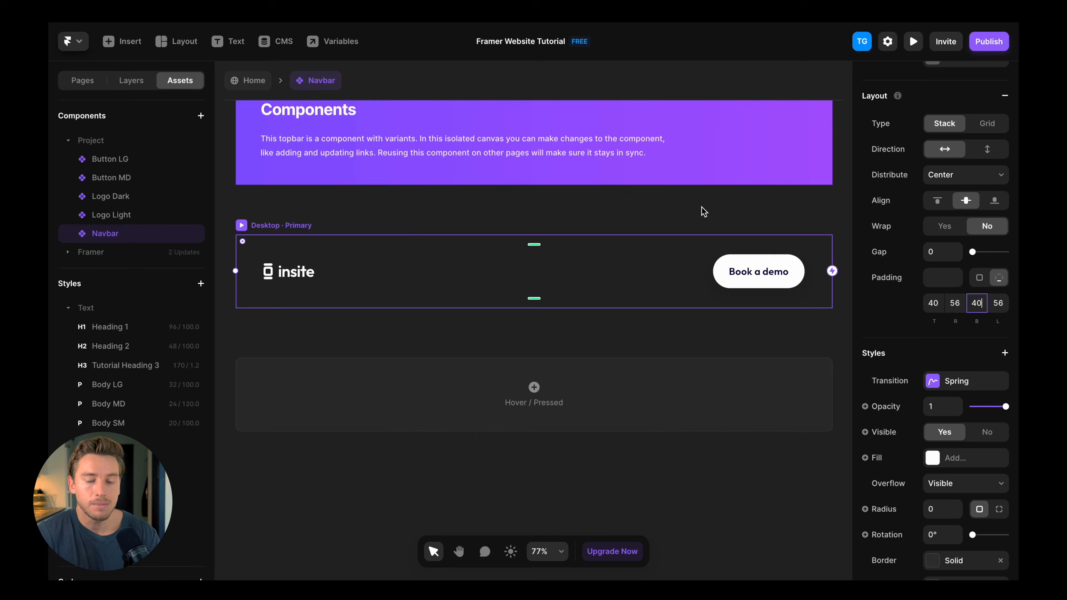
right_click(585, 212)
click(544, 210)
scroll(512, 202, up, 2)
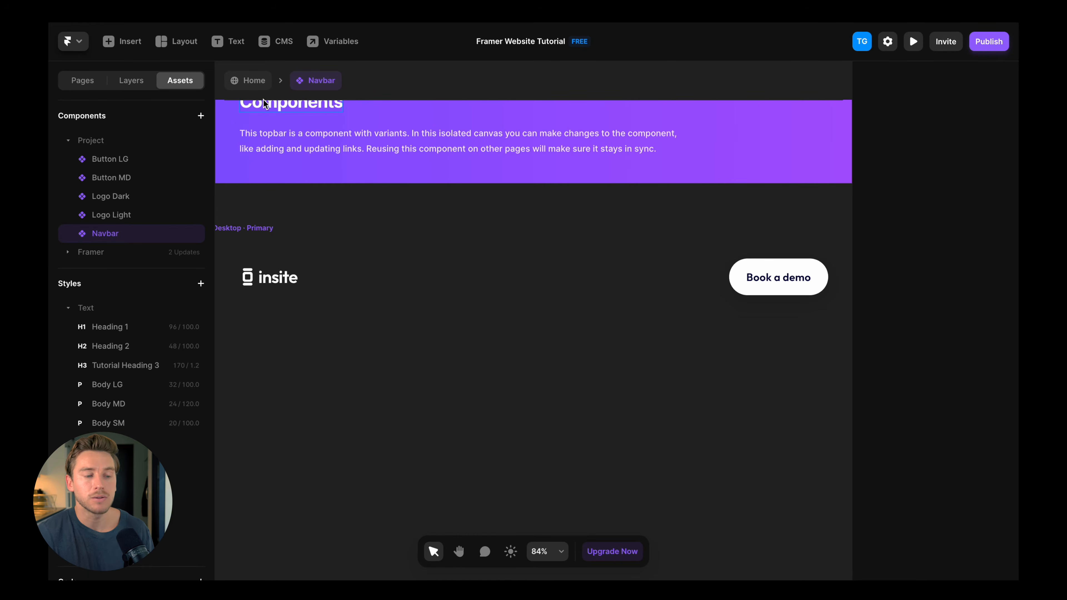
Step: Return to the Home page and show the Desktop frame's Header Image section in the layer list
click(254, 81)
scroll(626, 197, up, 5)
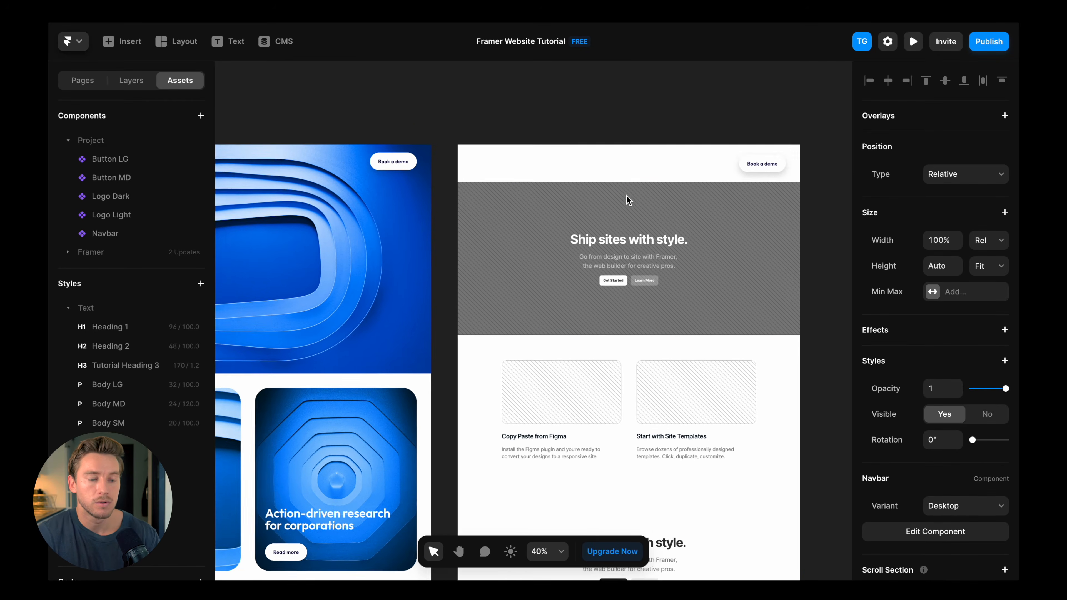
scroll(627, 195, up, 3)
scroll(626, 195, down, 6)
scroll(626, 195, up, 3)
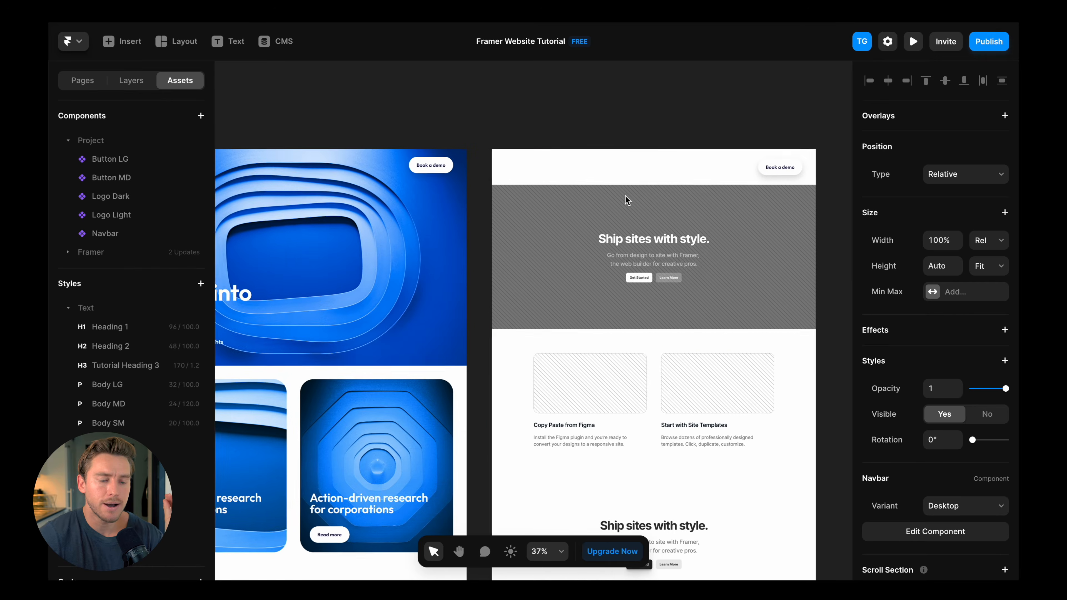
click(625, 195)
scroll(599, 203, left, 5)
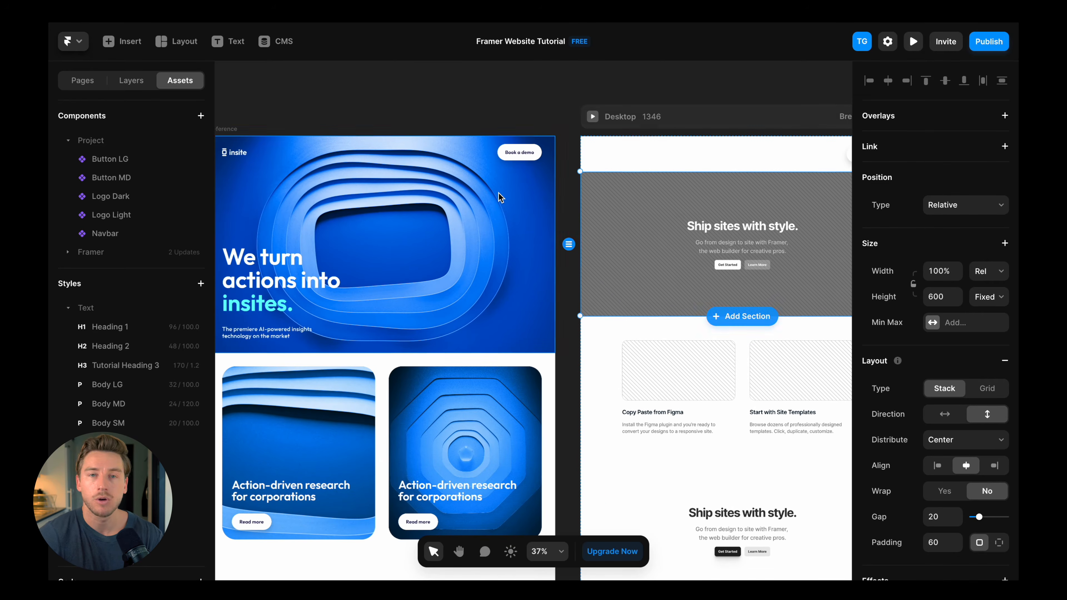
scroll(499, 192, left, 2)
scroll(586, 203, right, 3)
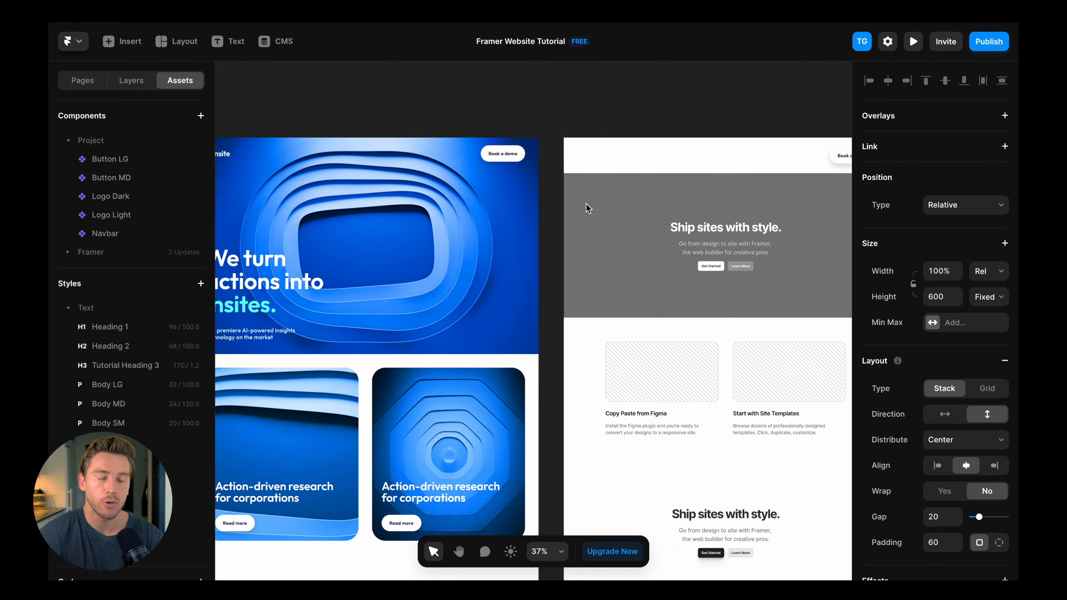
scroll(586, 204, right, 5)
scroll(586, 204, up, 3)
click(126, 81)
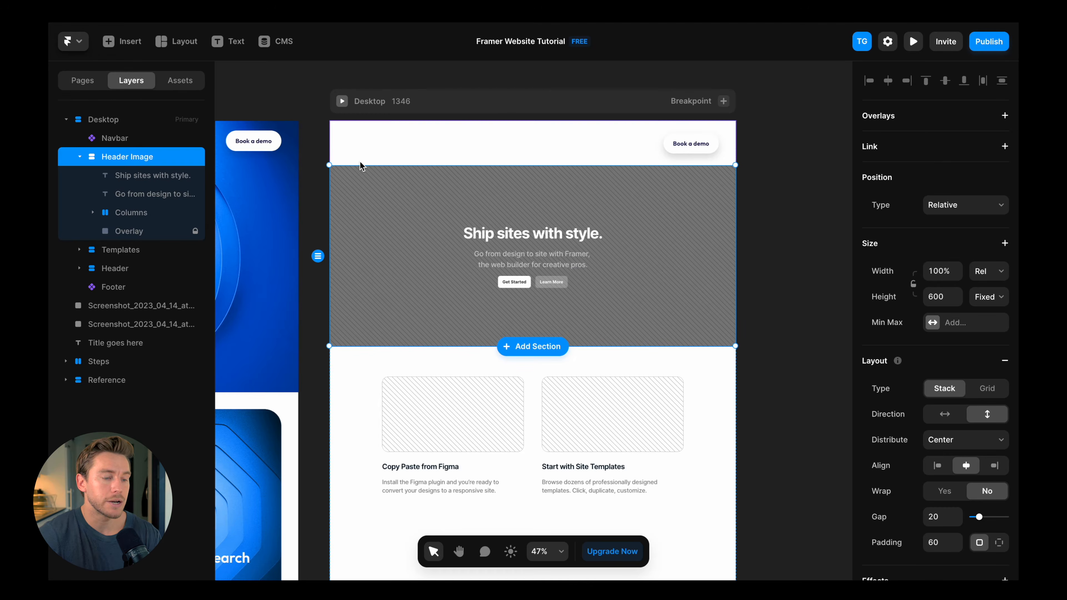
Step: Delete the Columns stack with the Get Started and Learn More buttons from the Header Image section
scroll(424, 230, up, 3)
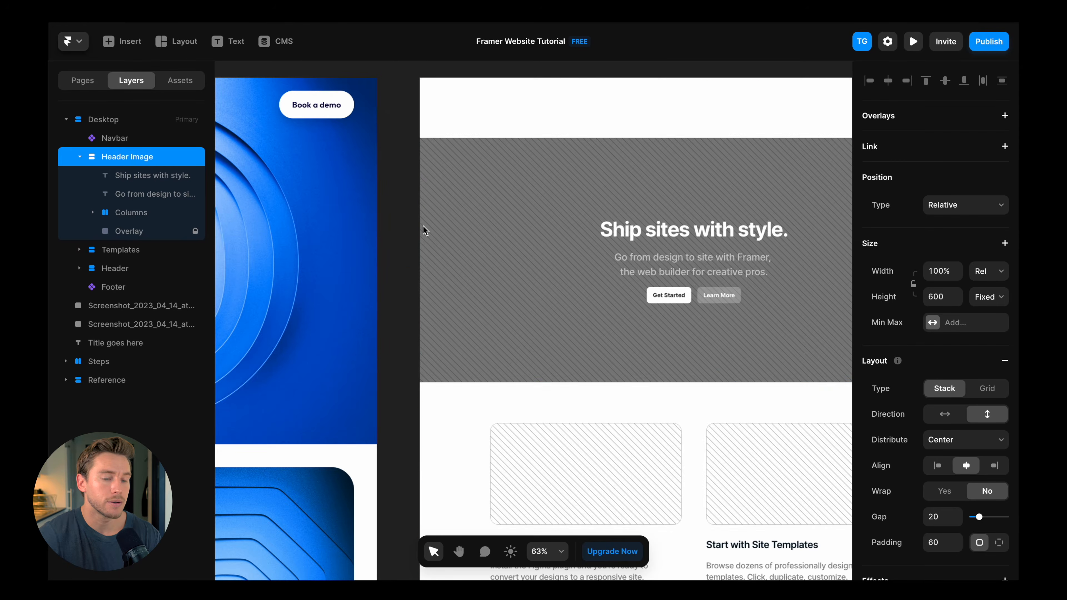
scroll(424, 230, right, 5)
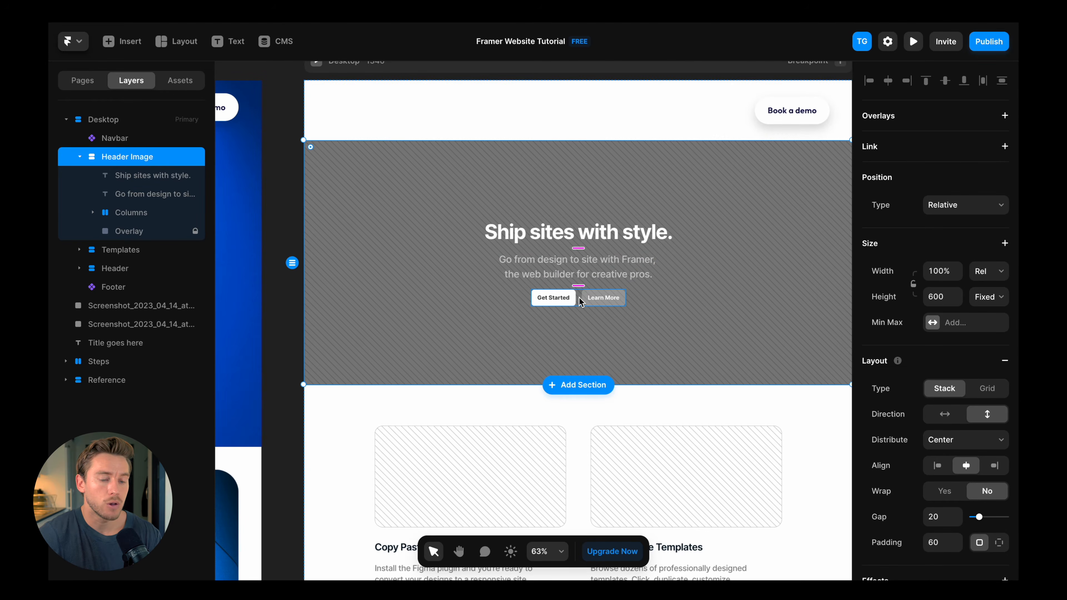
click(580, 300)
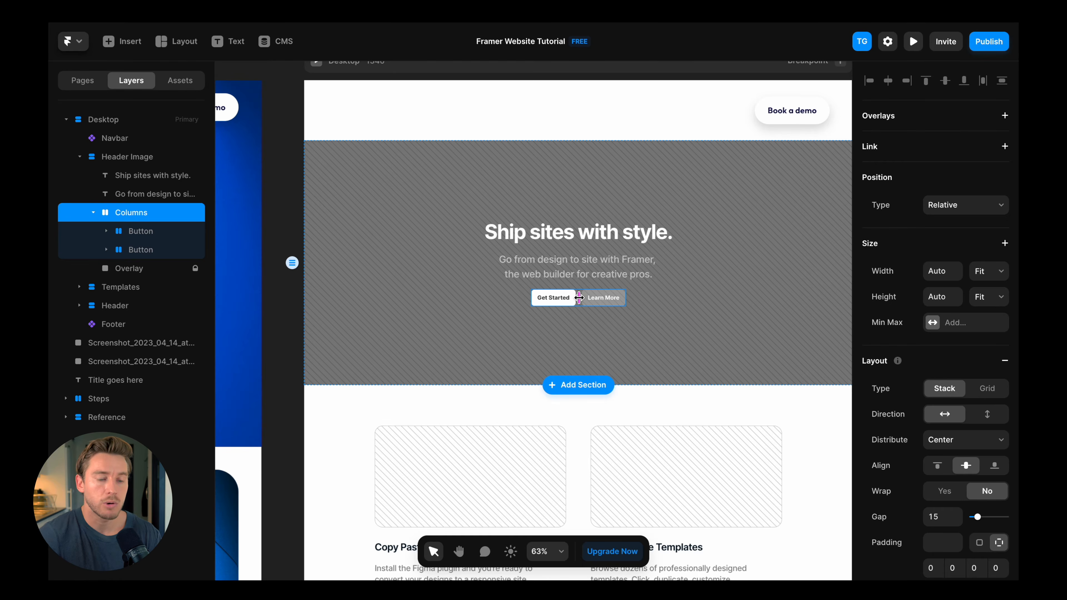
key(Delete)
Step: Compare the Header Image section with the Reference design and review its size and layout settings
scroll(743, 231, down, 2)
scroll(617, 201, left, 10)
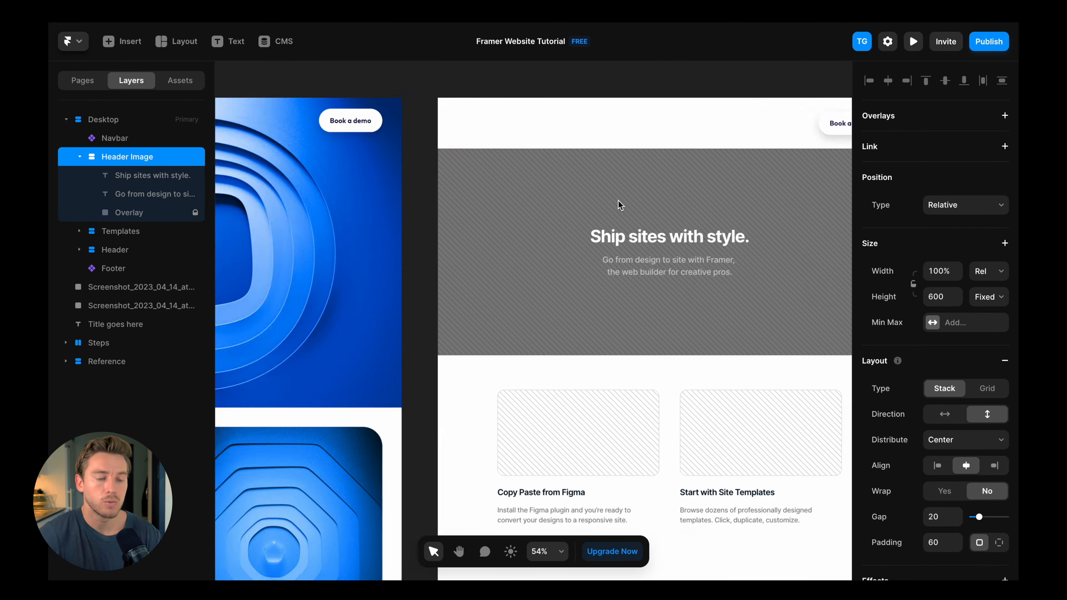
scroll(618, 200, right, 10)
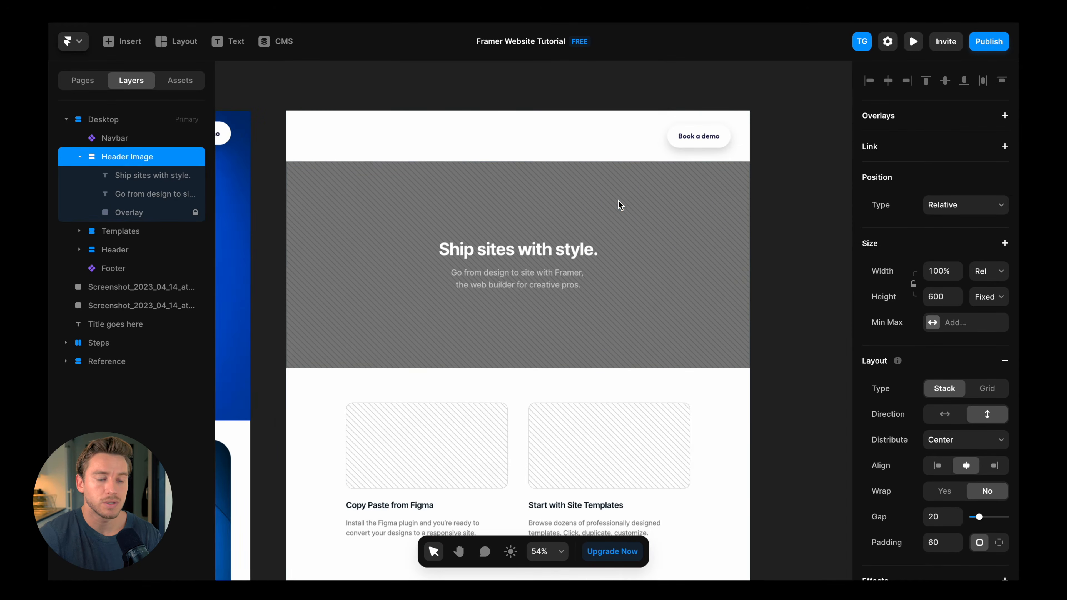
scroll(618, 200, left, 7)
scroll(618, 201, left, 2)
scroll(618, 201, right, 10)
scroll(617, 201, left, 4)
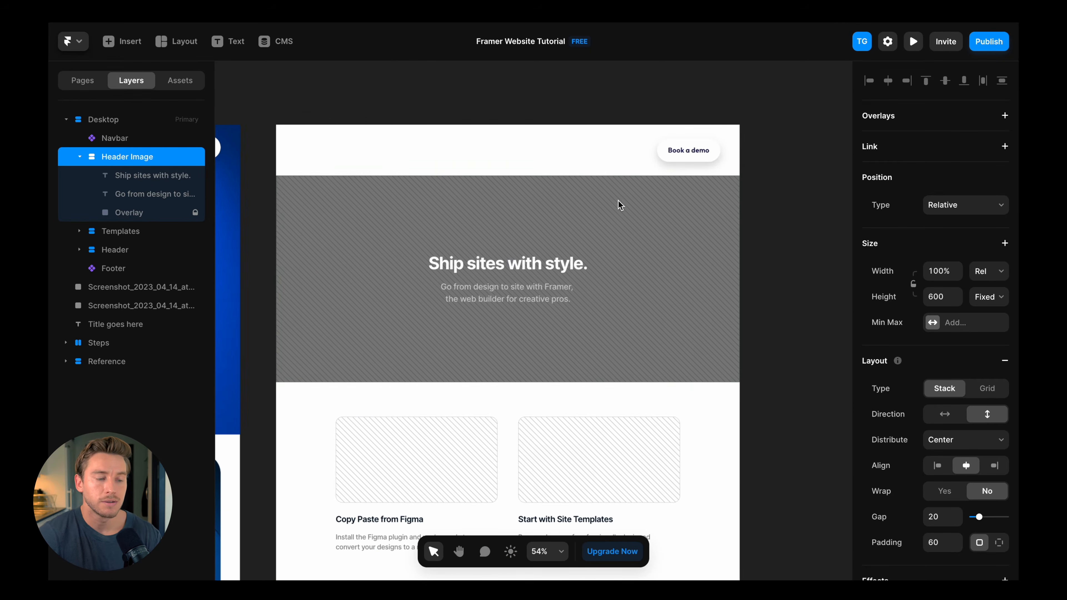
scroll(616, 201, left, 3)
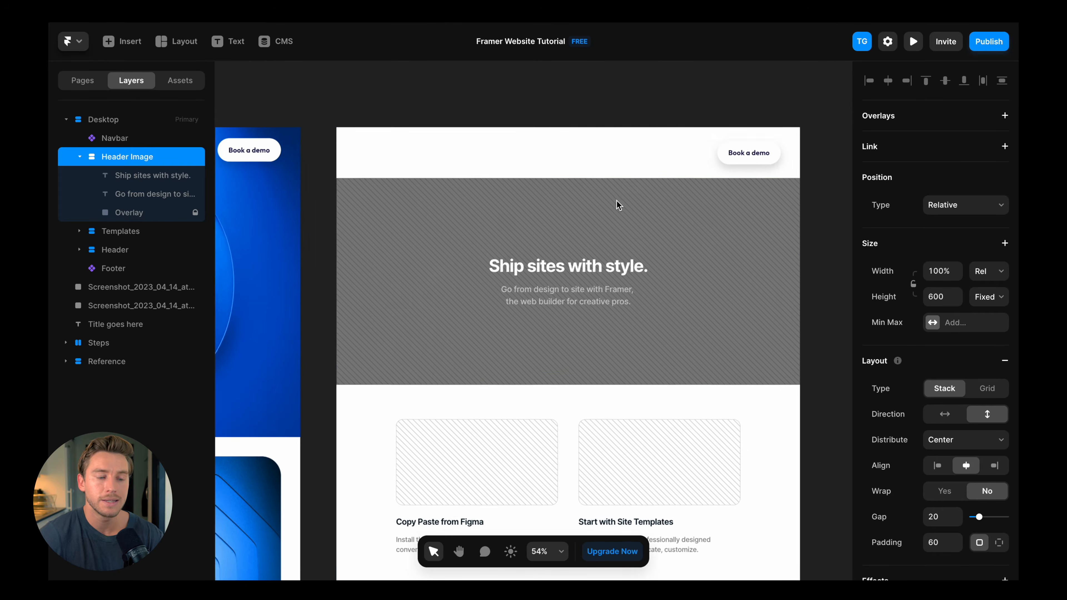
scroll(616, 200, right, 2)
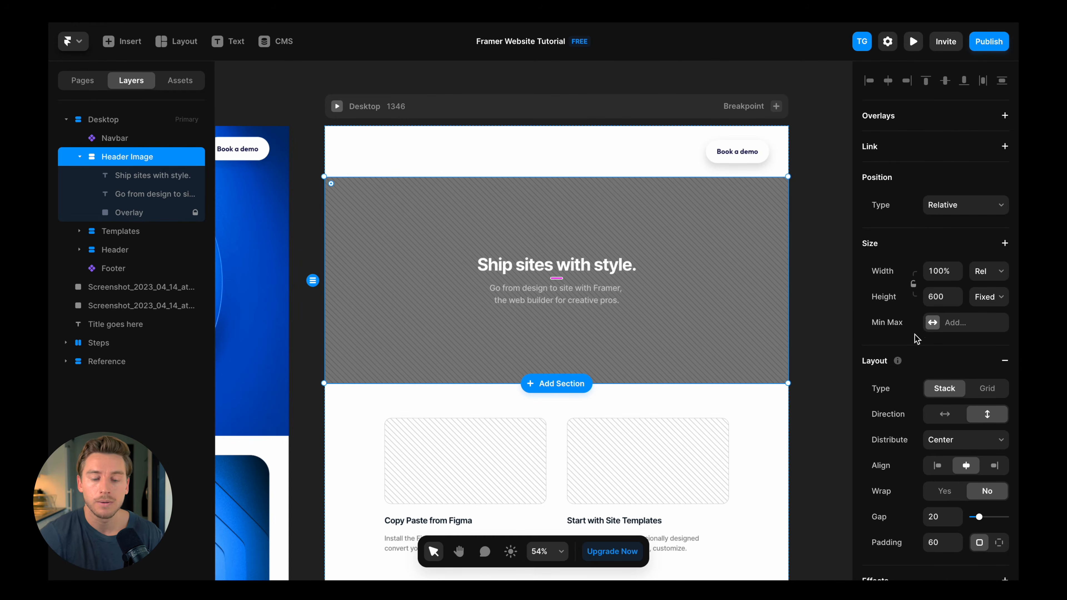
scroll(917, 338, down, 3)
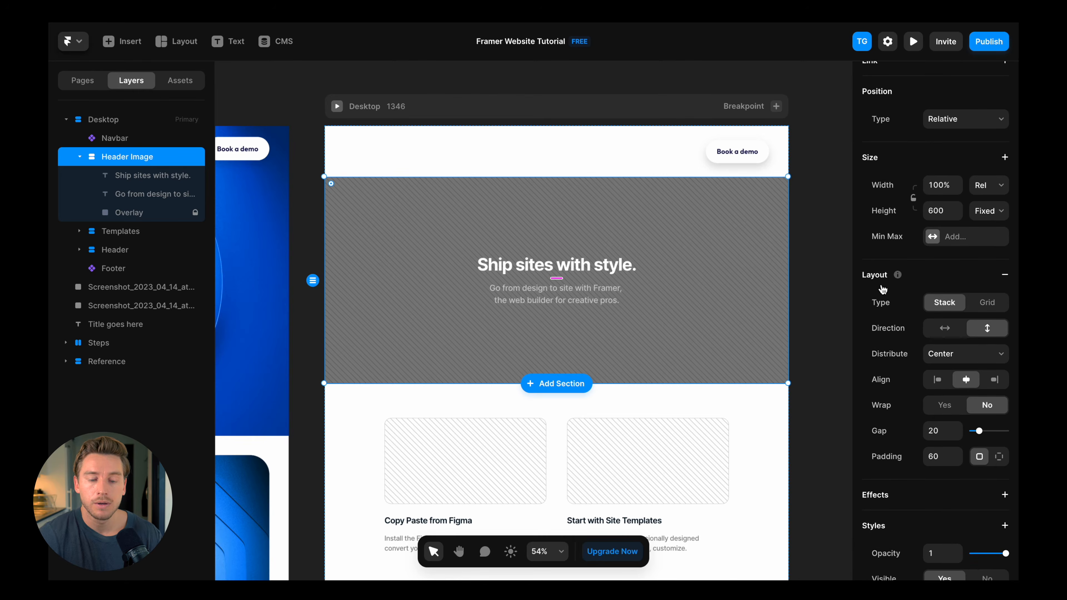
scroll(887, 280, down, 3)
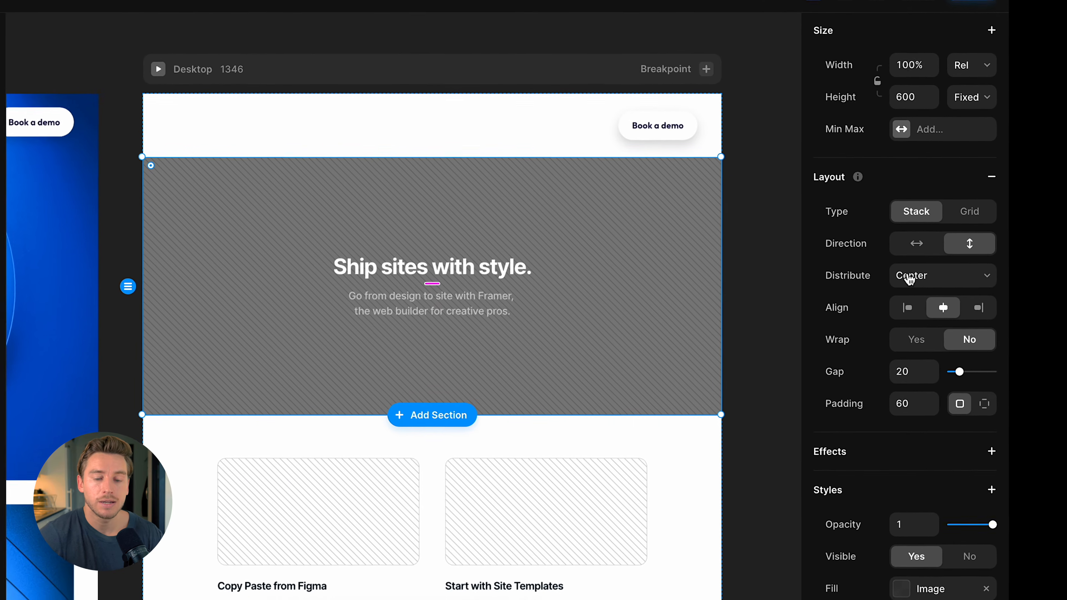
Step: Set the Header Image section's content distribution to End and align the content to the start edge
click(909, 277)
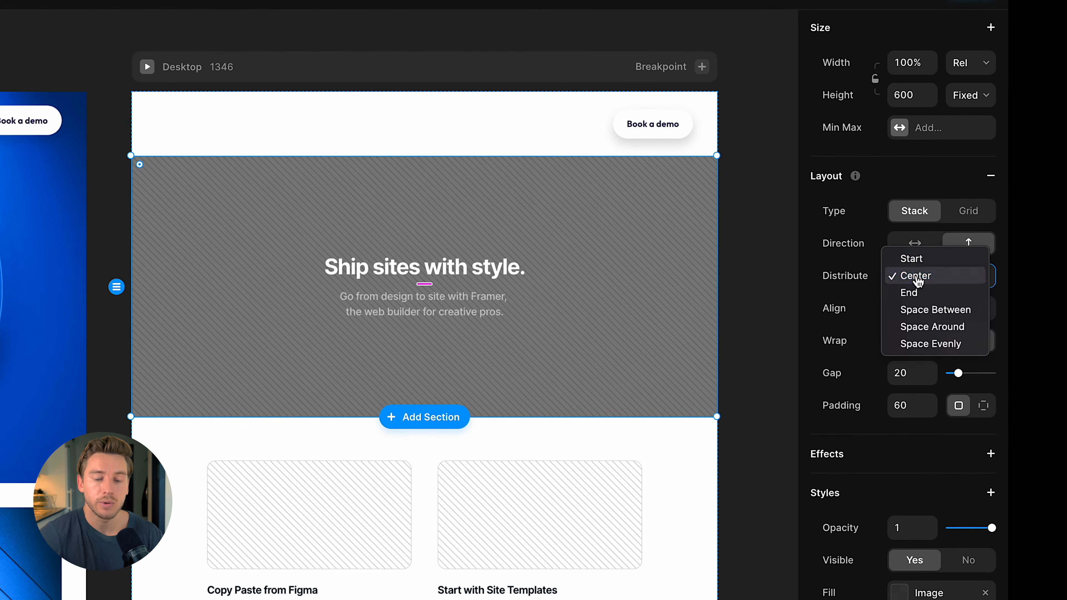
click(912, 292)
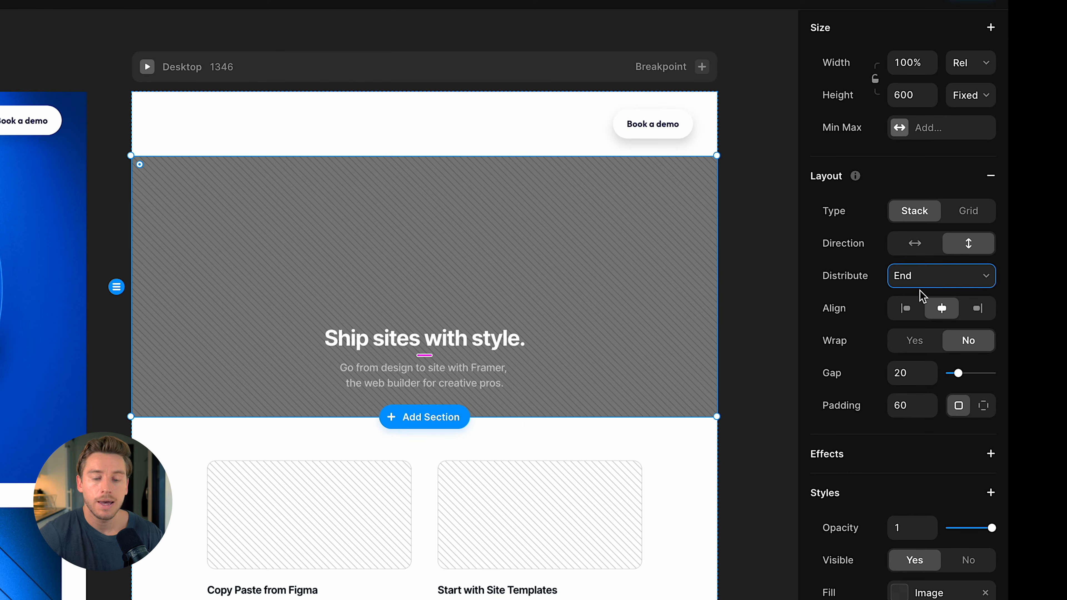
click(908, 310)
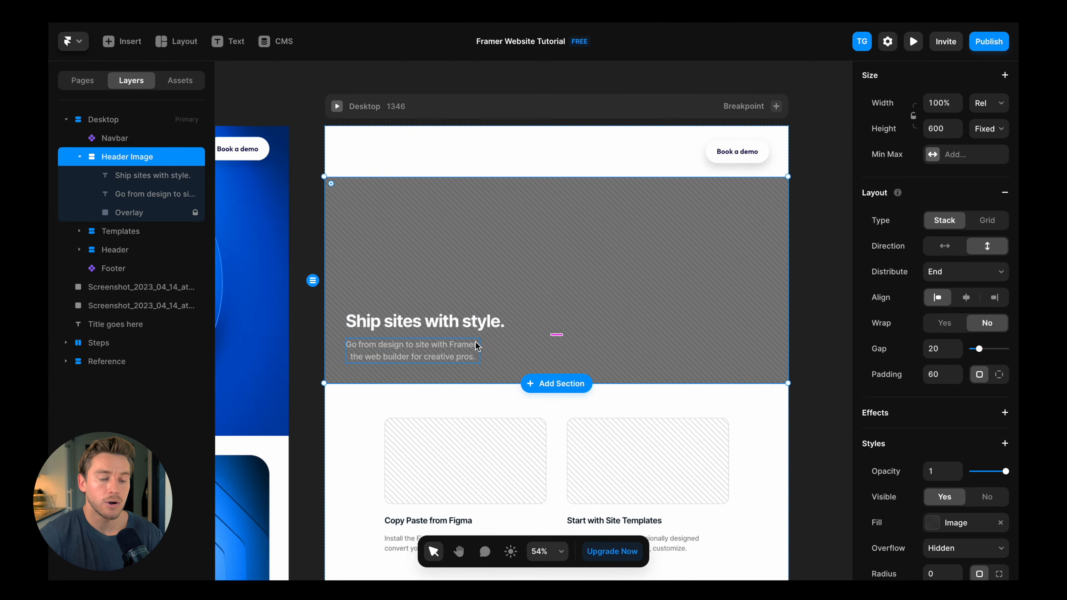
Step: Replace the Header Image heading with the Reference hero's styled text "We turn actions into insites."
click(477, 345)
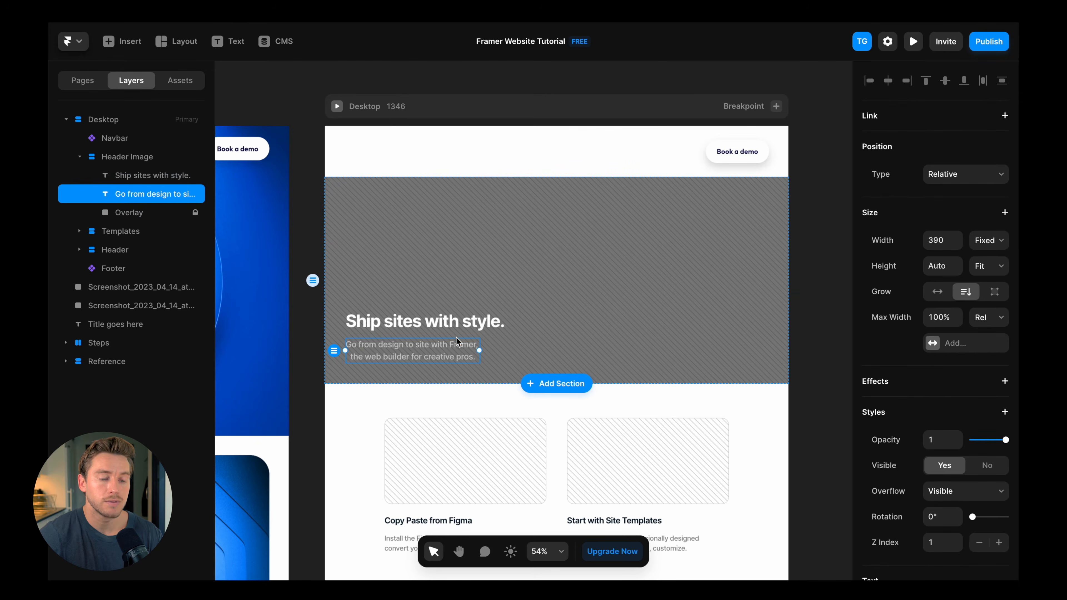
scroll(909, 410, down, 8)
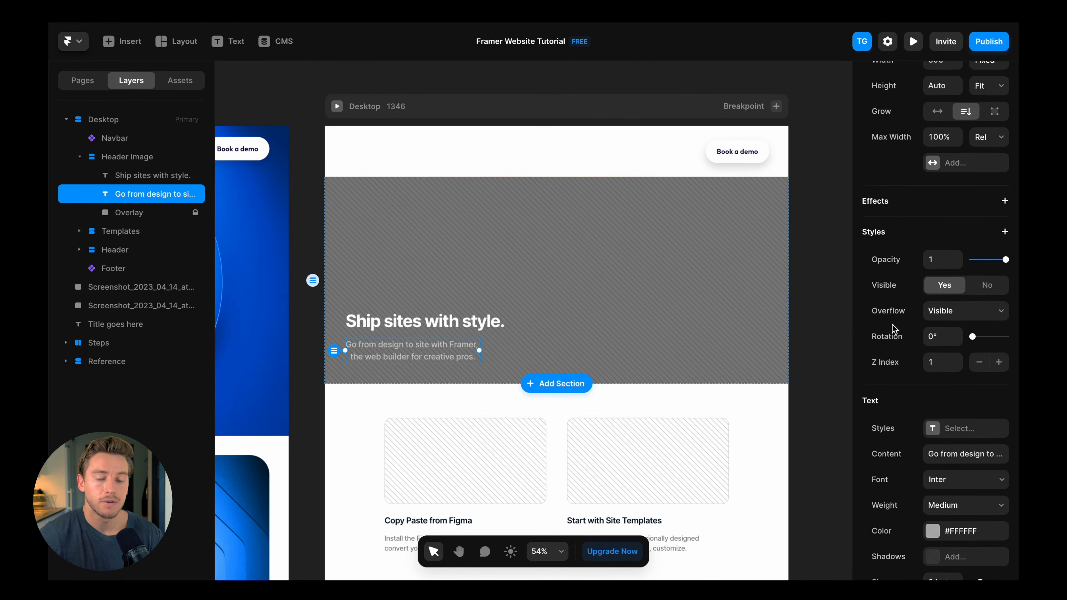
scroll(614, 259, down, 6)
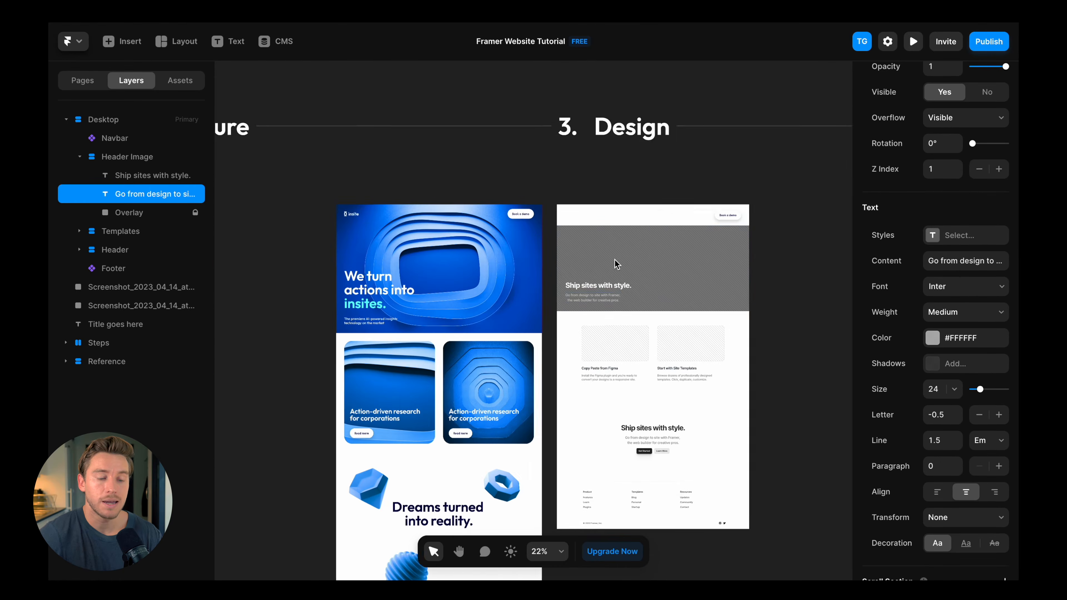
scroll(614, 260, left, 1)
scroll(500, 295, up, 3)
click(351, 309)
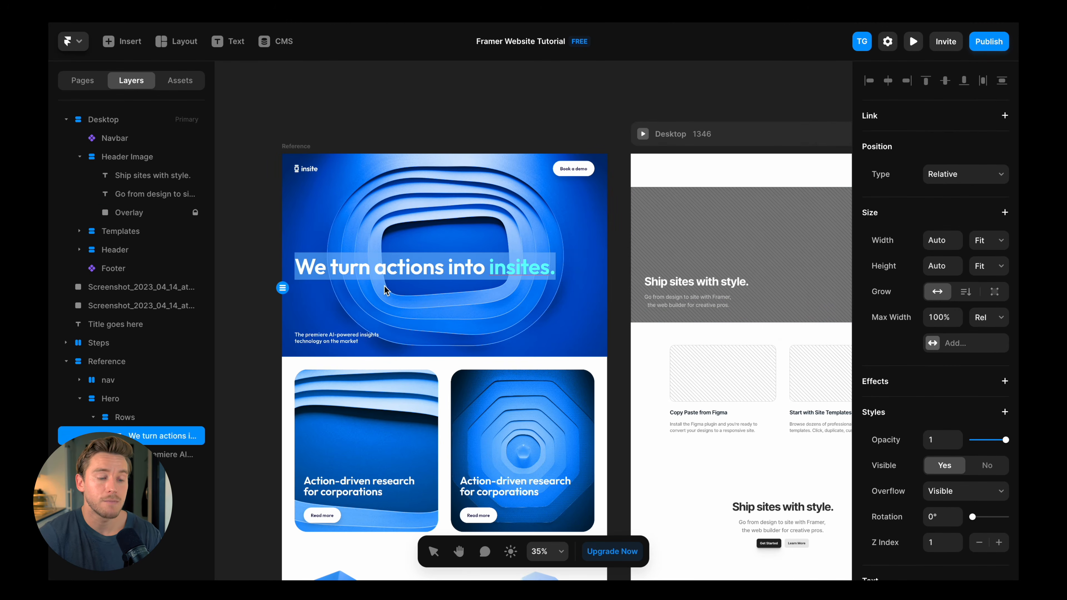
scroll(467, 290, right, 5)
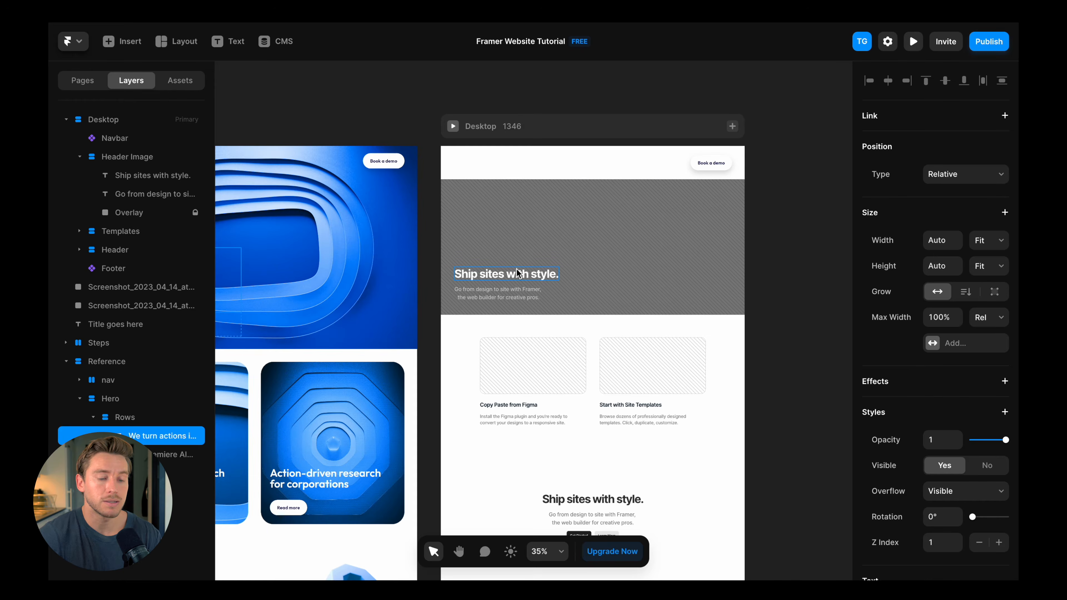
click(518, 273)
double_click(509, 276)
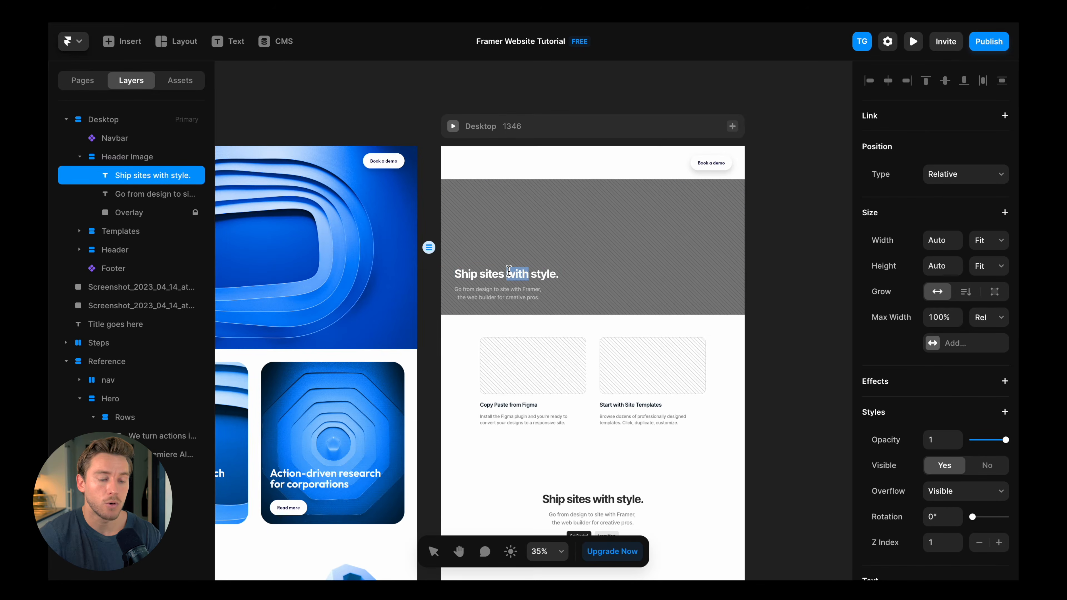
text(We turn actions into insites.)
Step: Replace the Header Image subtitle with the Reference hero's text "The premiere AI-powered insights technology on the market"
scroll(405, 297, left, 4)
click(278, 333)
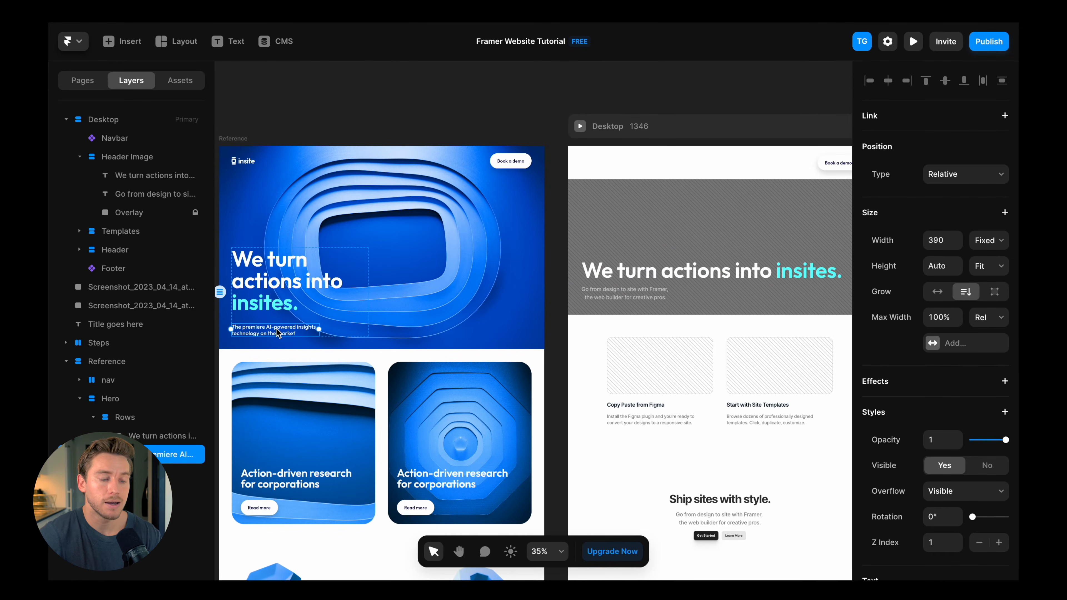
click(645, 299)
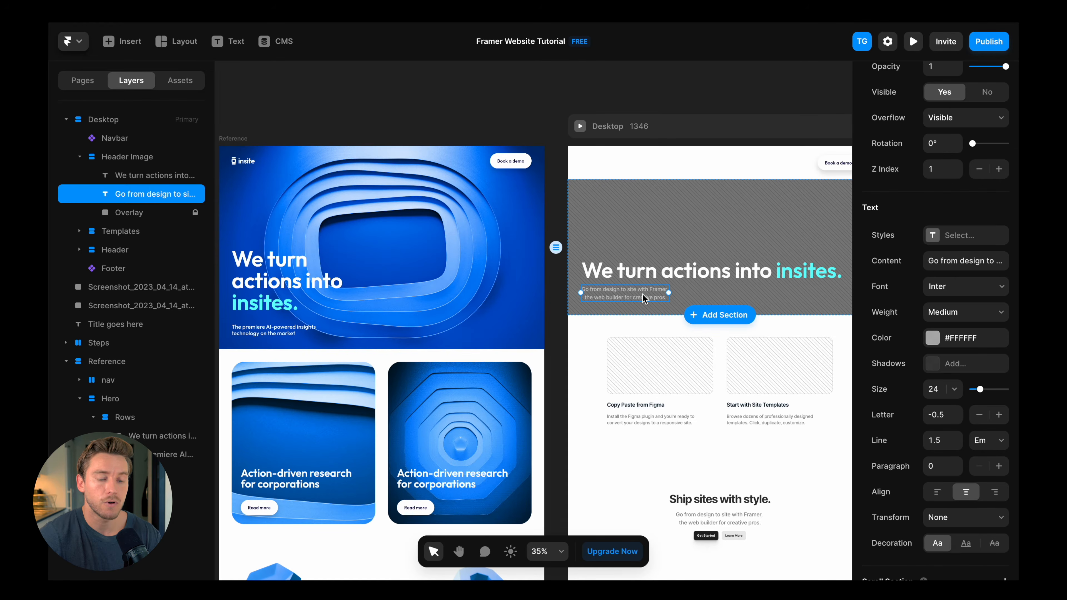
double_click(648, 291)
text(The premiere AI-powered insights technology on the market)
key(Escape)
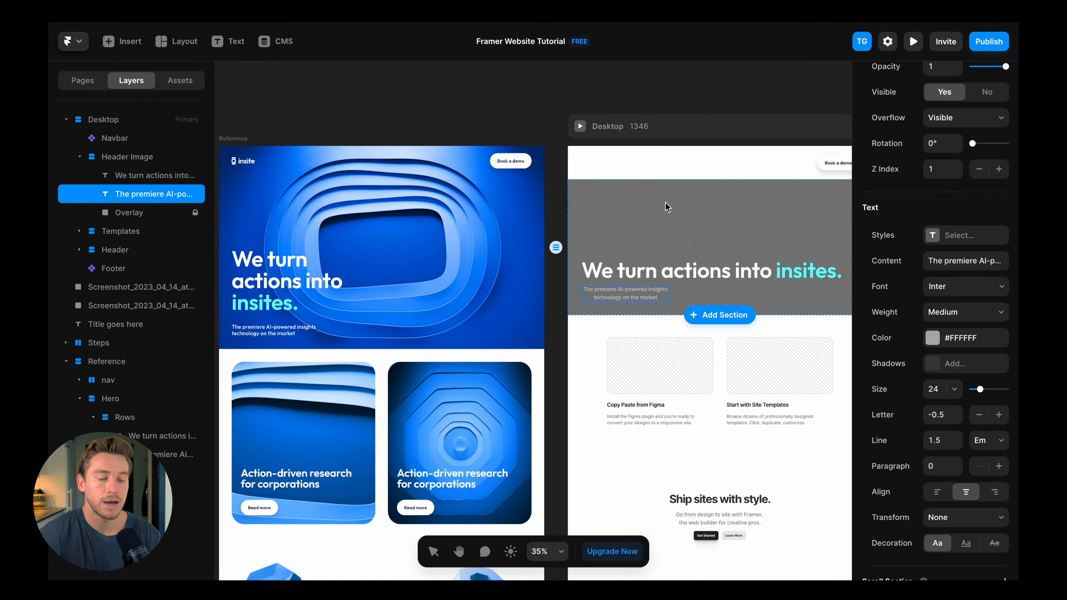
Step: Apply the Body MD text style to the Header Image subtitle
scroll(631, 241, up, 3)
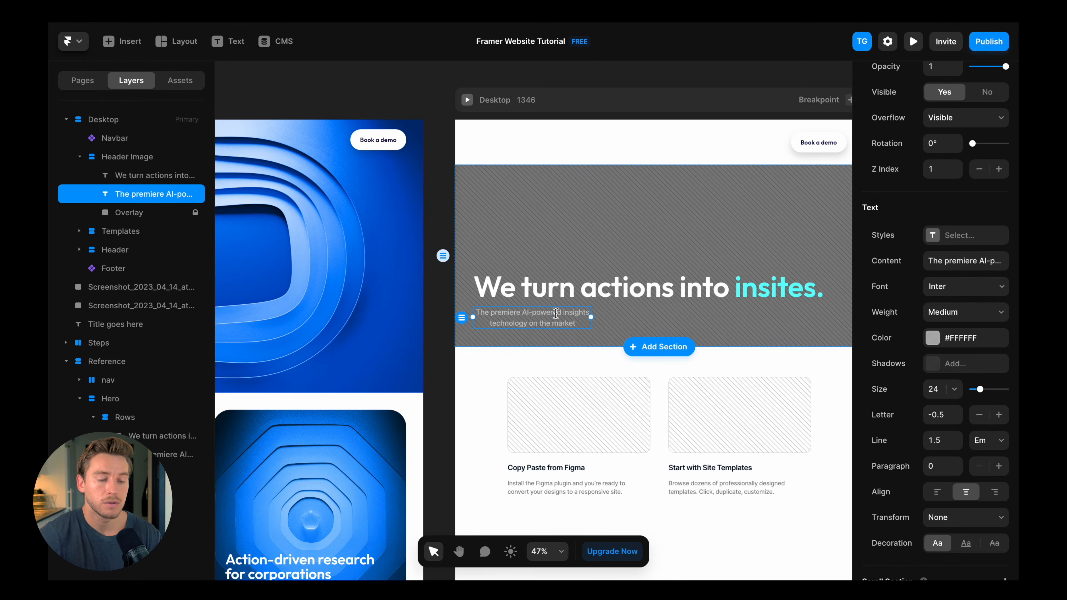
double_click(559, 316)
key(Escape)
scroll(615, 265, left, 2)
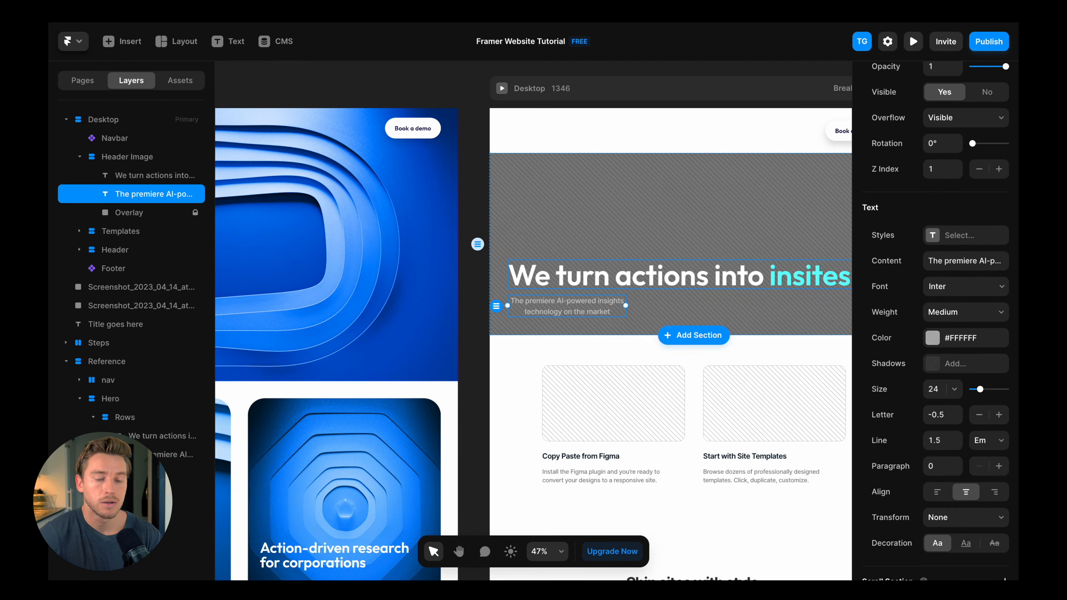
scroll(654, 288, down, 5)
scroll(653, 288, up, 4)
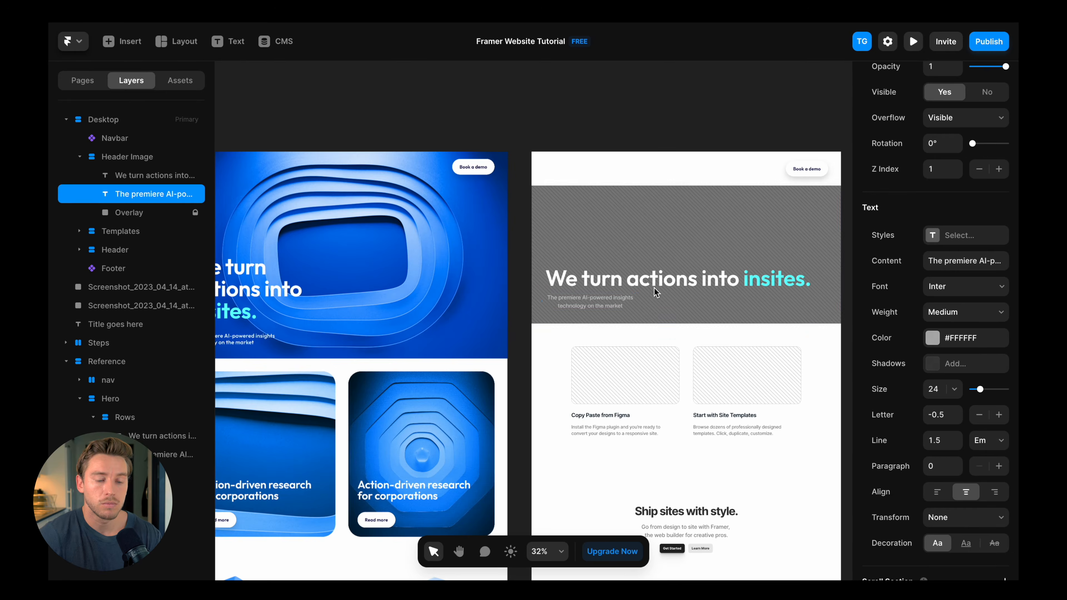
click(948, 238)
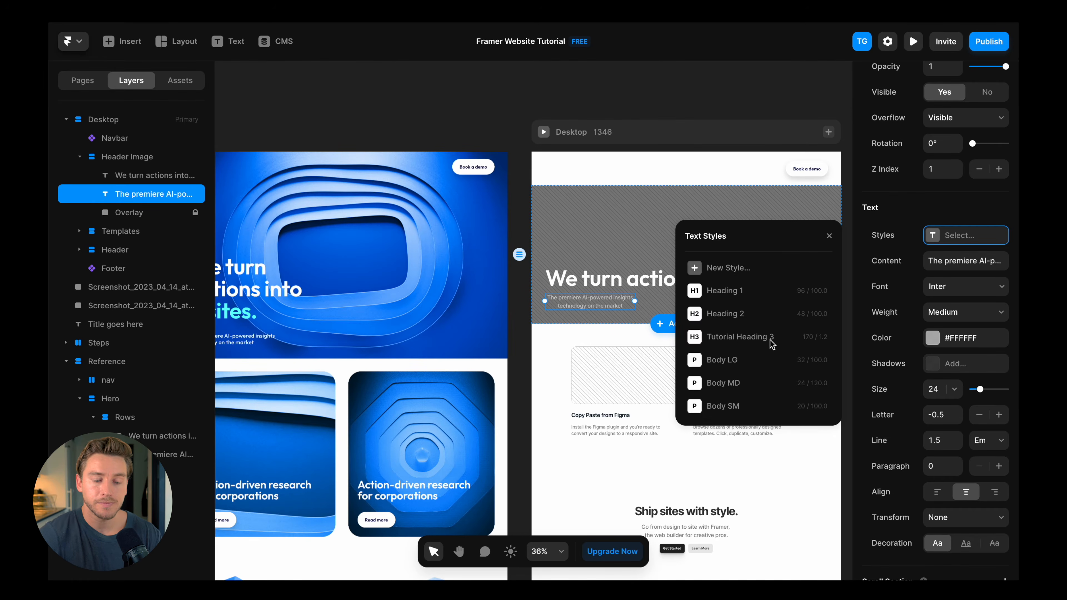
click(740, 384)
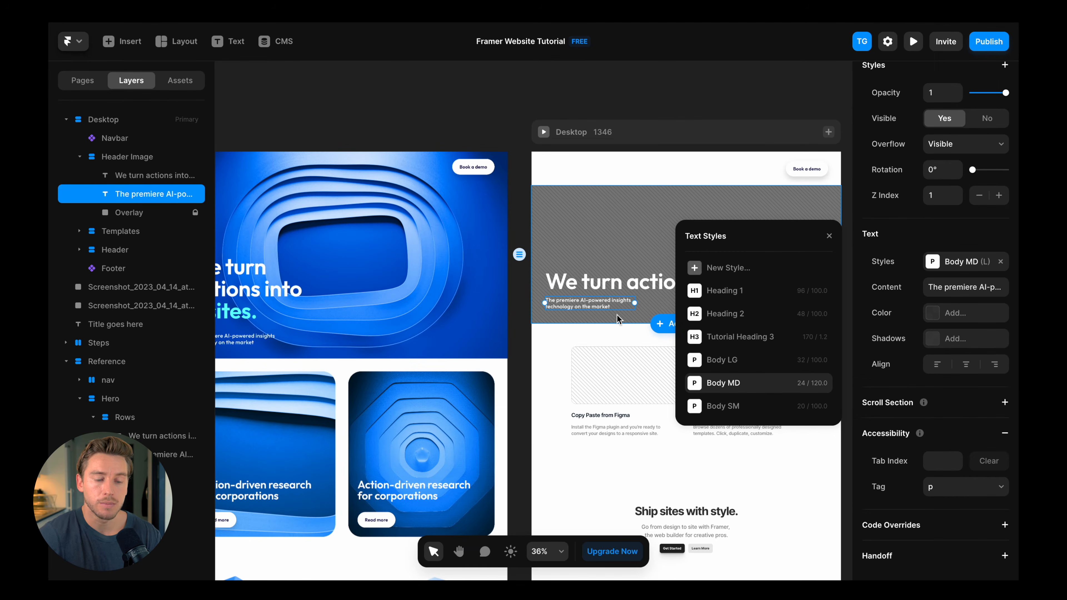
Step: Apply the Heading 1 text style to the "We turn actions into insites." heading and close the text styles list
scroll(614, 299, up, 2)
click(611, 270)
scroll(612, 270, right, 5)
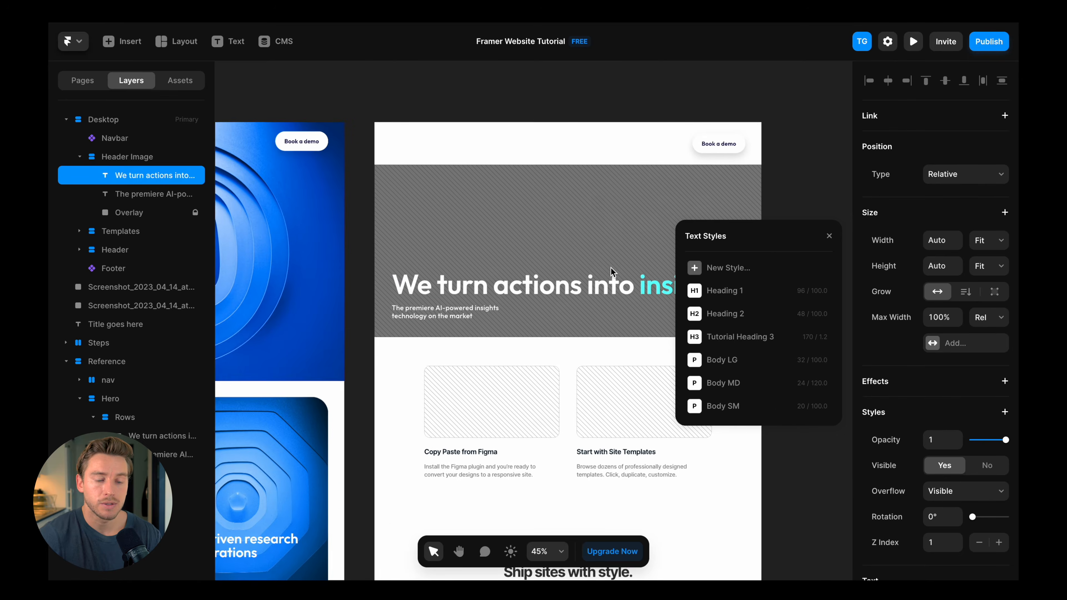
click(736, 291)
click(810, 186)
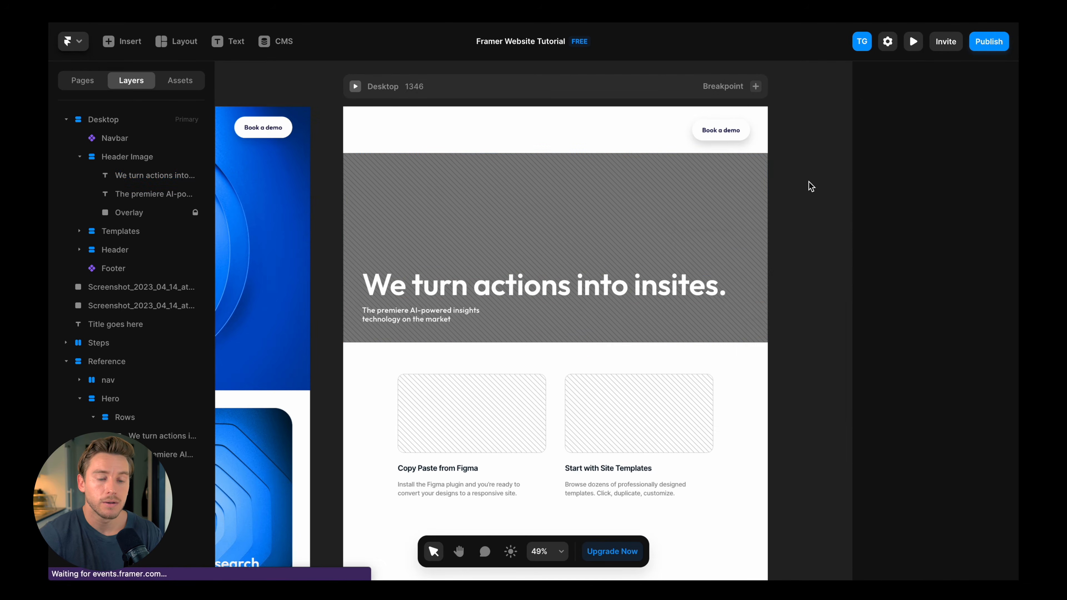
Step: Check the restyled Header Image heading and subtitle against the Reference hero
click(587, 281)
click(423, 311)
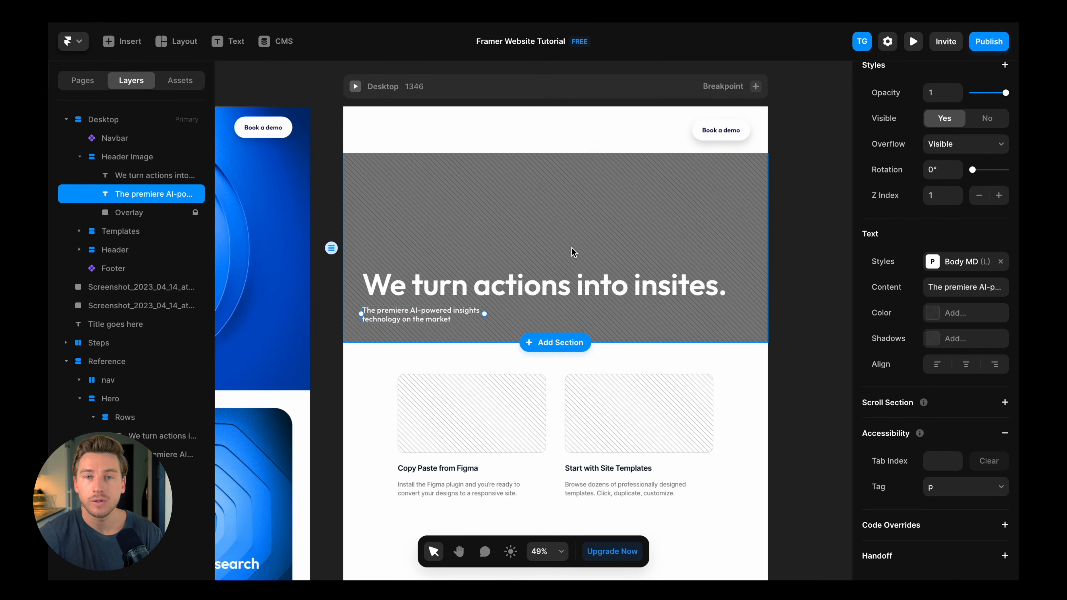
scroll(554, 235, up, 2)
scroll(529, 261, right, 1)
scroll(529, 260, down, 3)
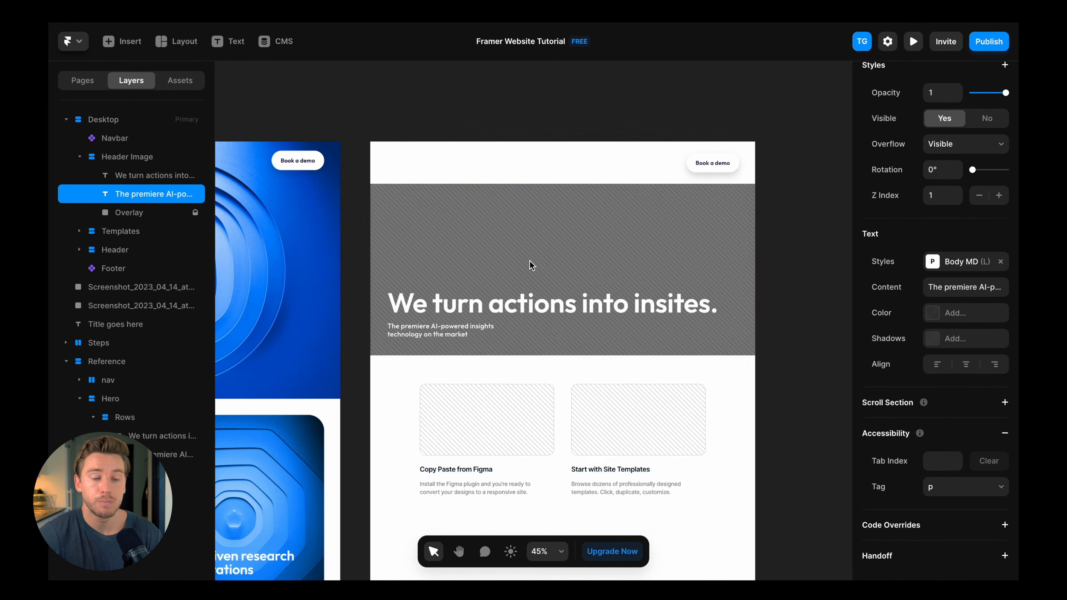
scroll(529, 260, left, 3)
scroll(529, 260, down, 3)
scroll(529, 260, up, 1)
scroll(528, 260, left, 2)
scroll(529, 261, right, 4)
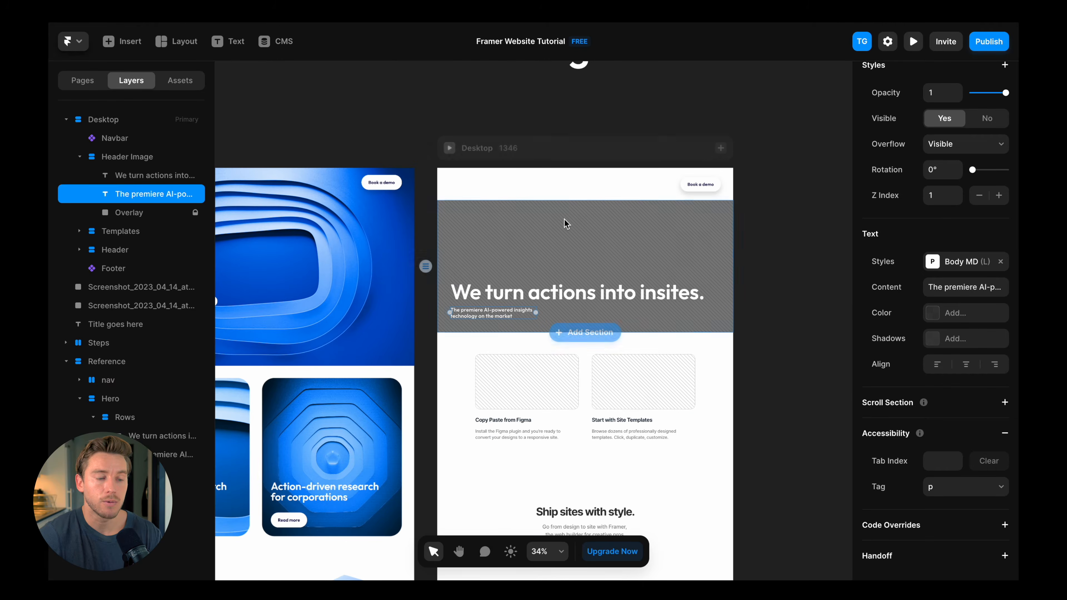
scroll(564, 219, up, 2)
Step: Find the Video element in the insert library and place it inside the Header Image section
click(571, 238)
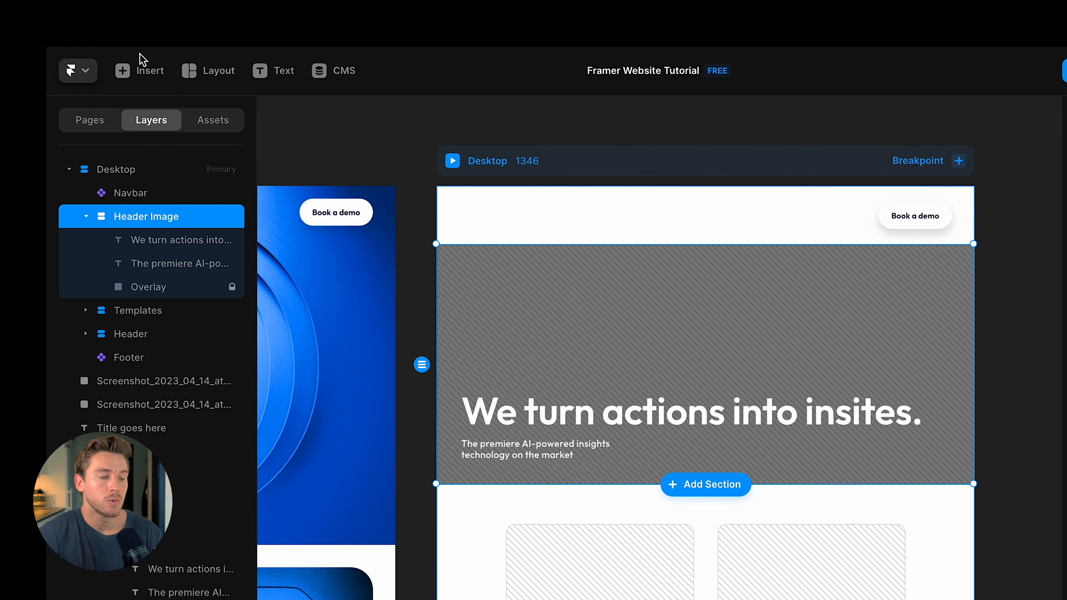
click(143, 72)
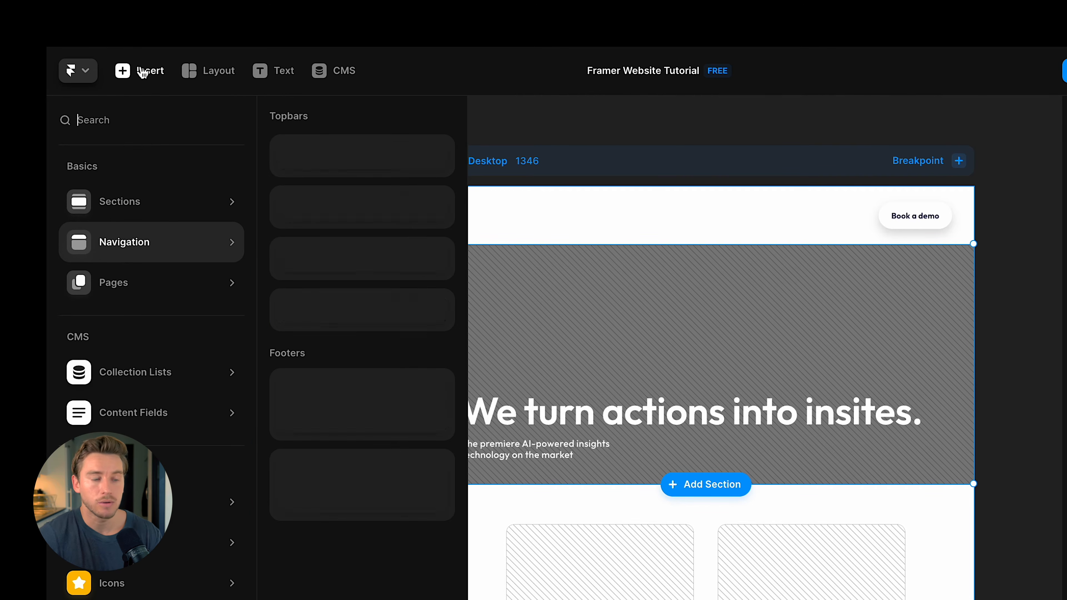
text(video)
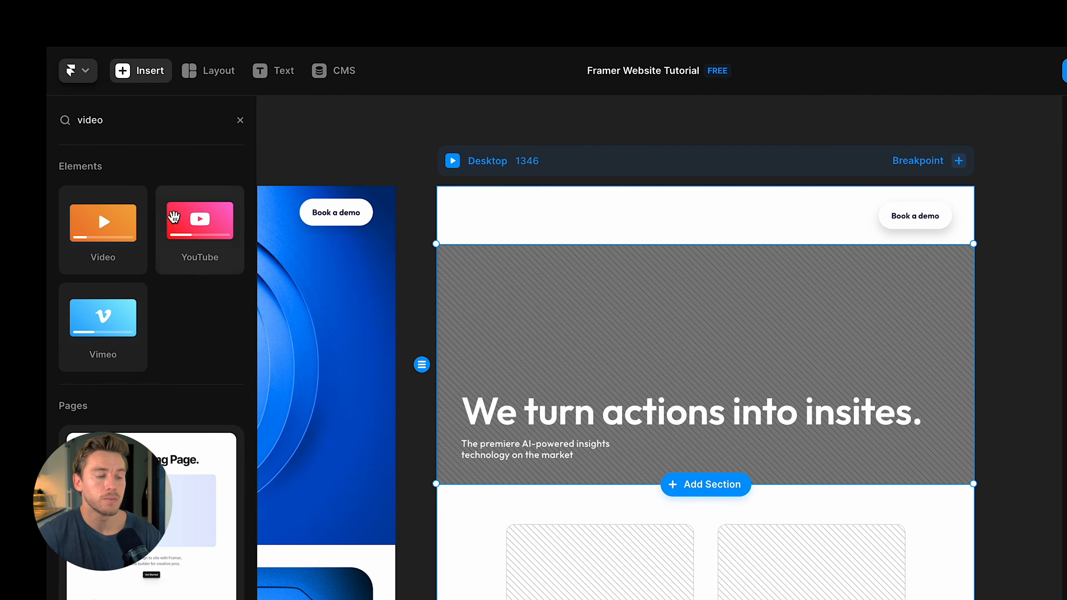
drag(110, 236, 524, 327)
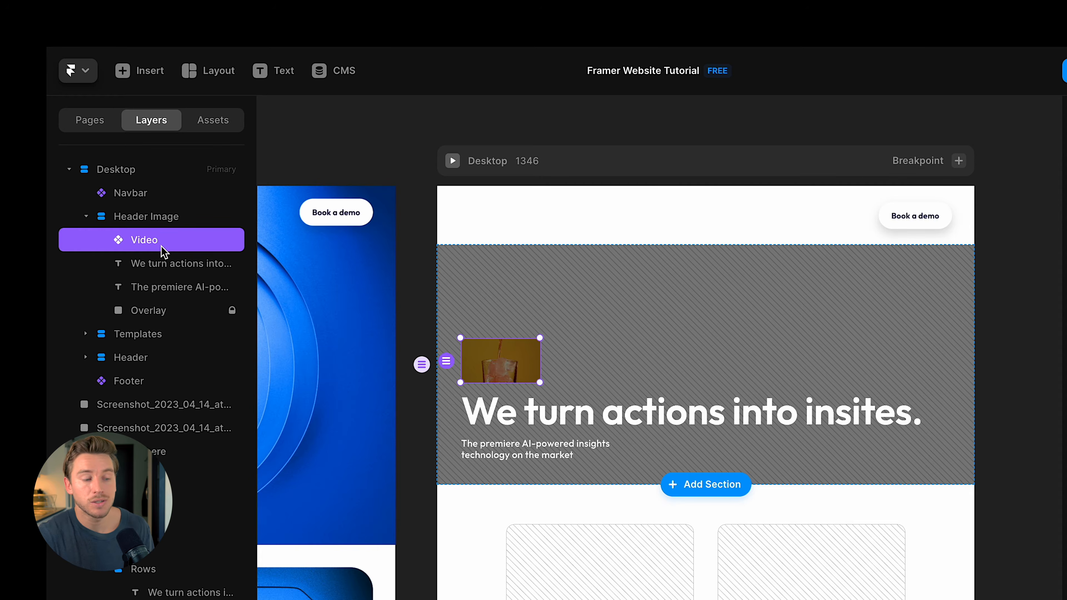
Step: Move the Video layer below the two text layers and directly above the Overlay in the Header Image stack
drag(161, 251, 163, 297)
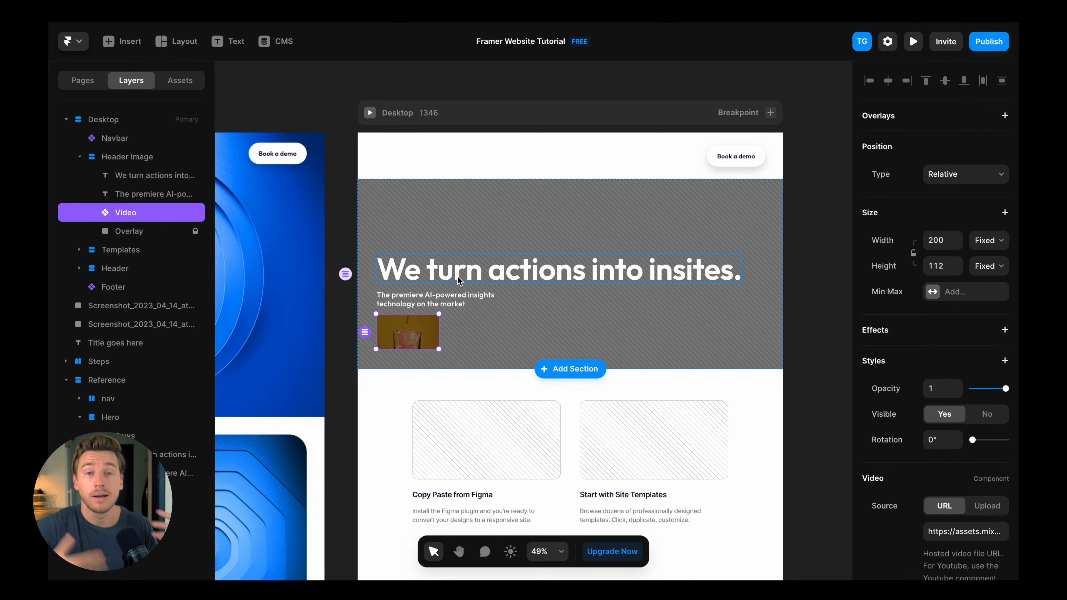
click(144, 231)
click(141, 214)
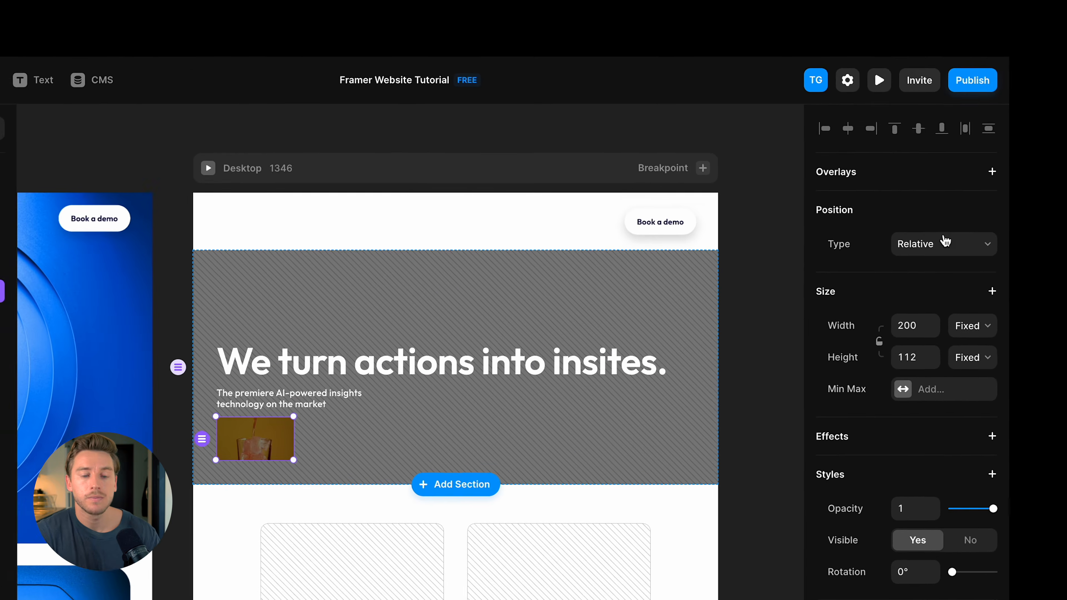
Step: Set the Video's position type to Absolute with left, right, top and bottom offsets of 0 so it fills the section
click(962, 174)
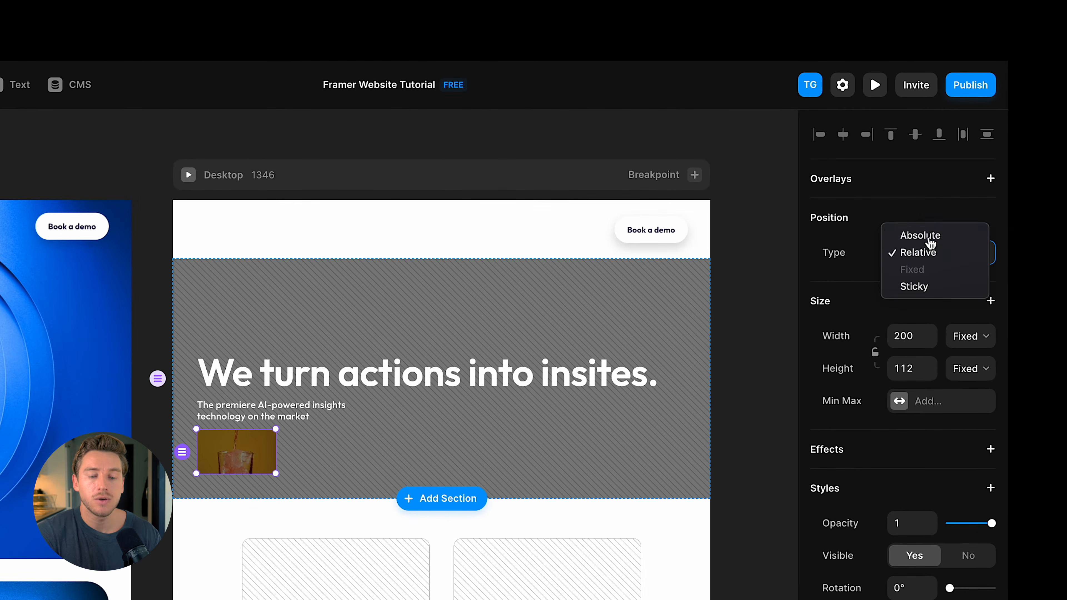
click(932, 244)
click(852, 299)
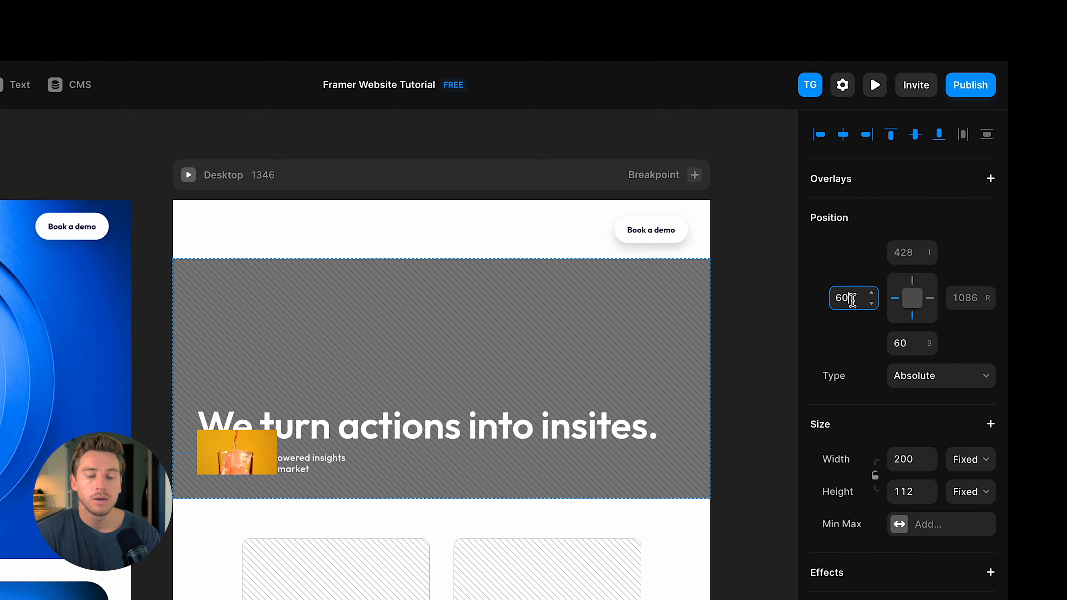
double_click(853, 300)
text(0)
key(Tab)
text(0)
key(Tab)
text(0)
key(Tab)
text(0)
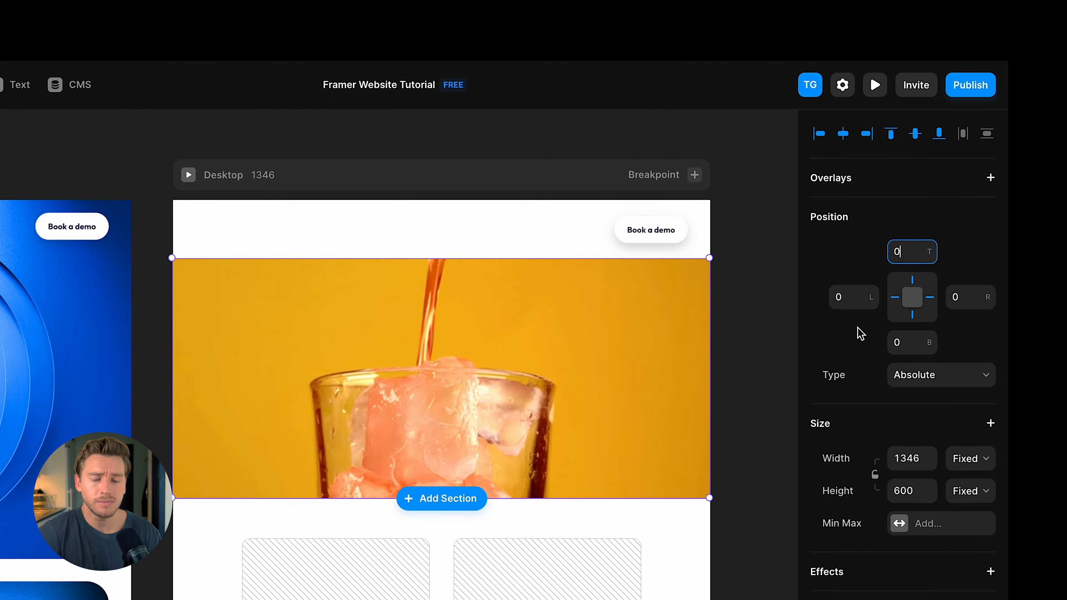
Step: Set the Video's Z Index to 0
scroll(836, 319, down, 4)
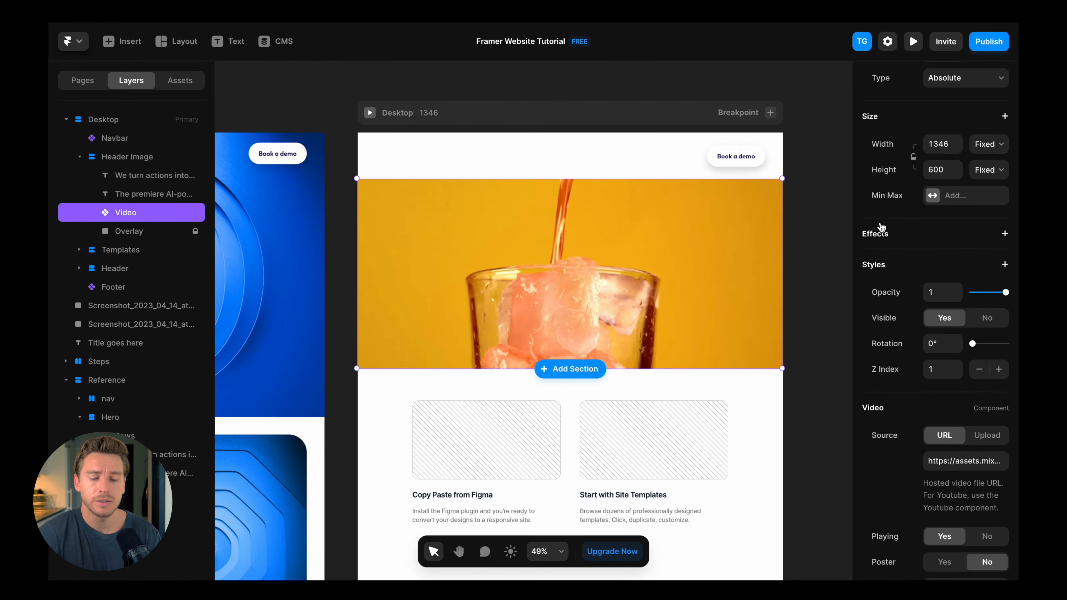
scroll(939, 295, down, 3)
click(940, 268)
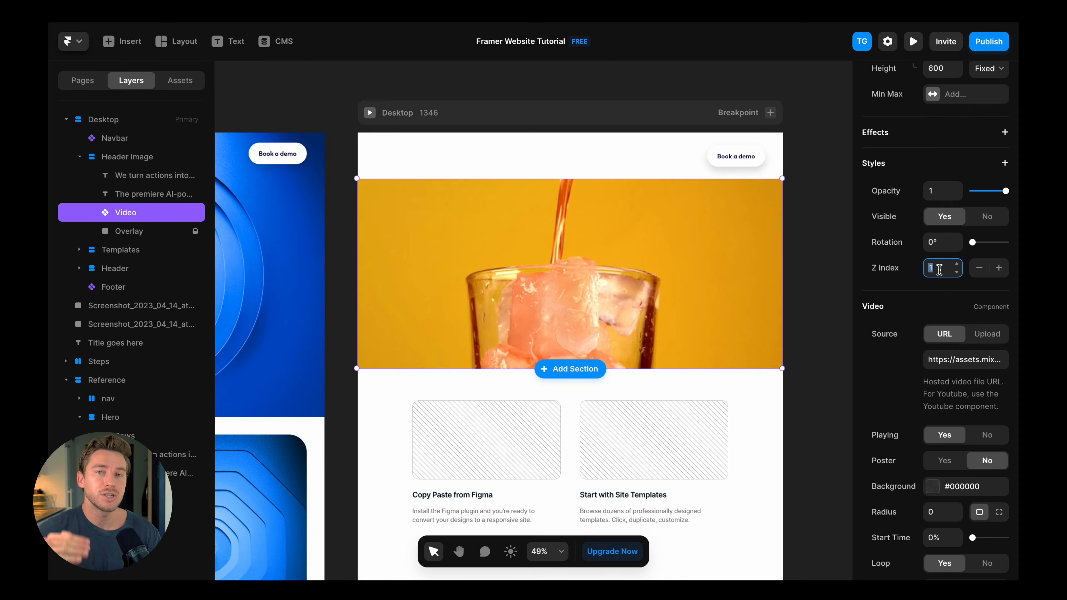
text(0)
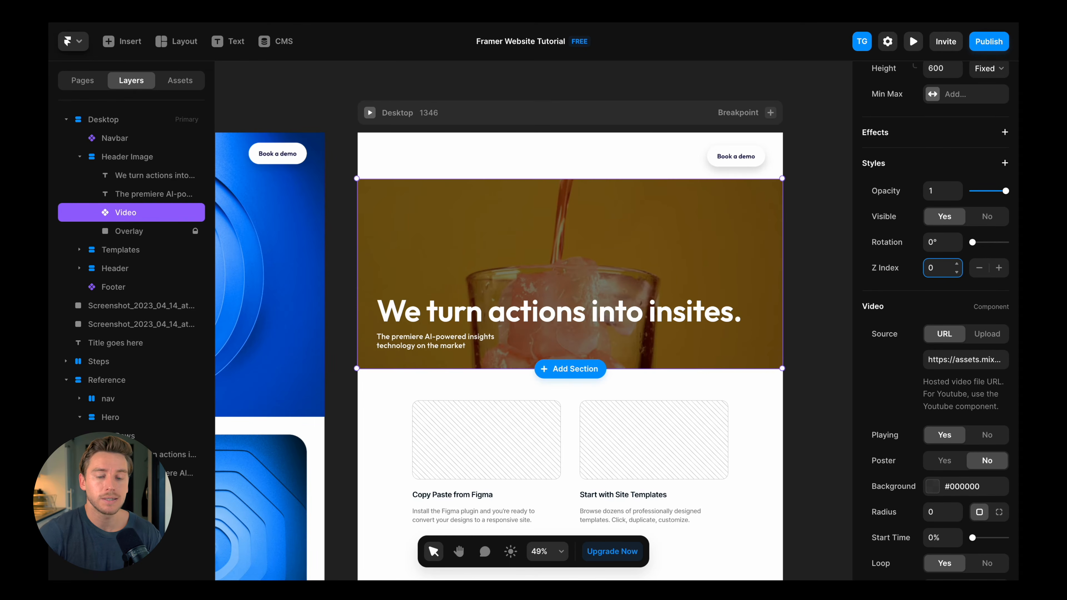
Step: Set the Header Image section's height to 100vh so it fills the viewport
click(128, 160)
scroll(907, 256, up, 4)
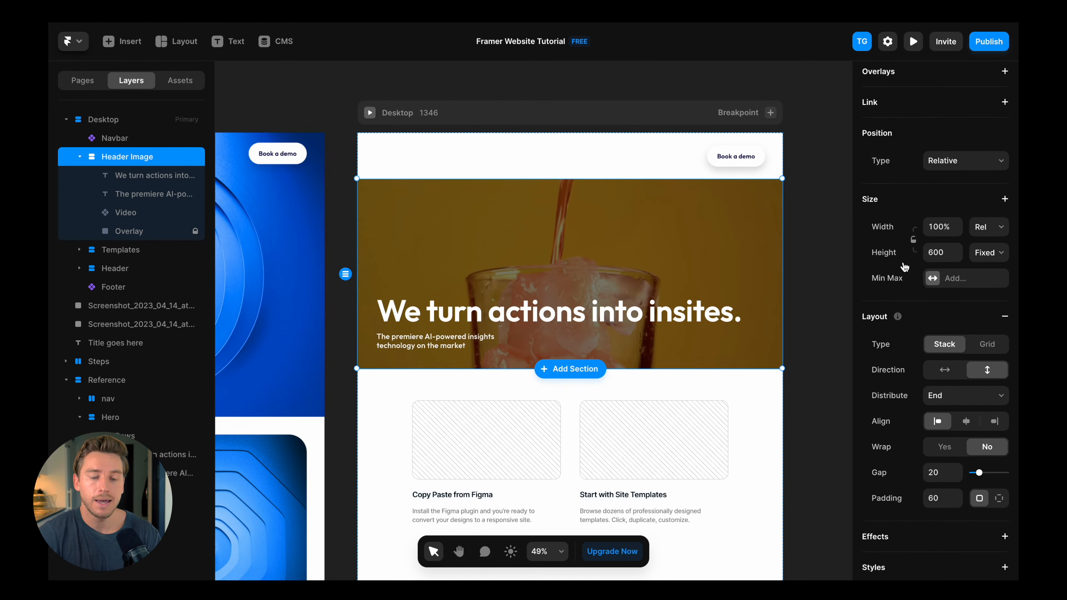
click(937, 261)
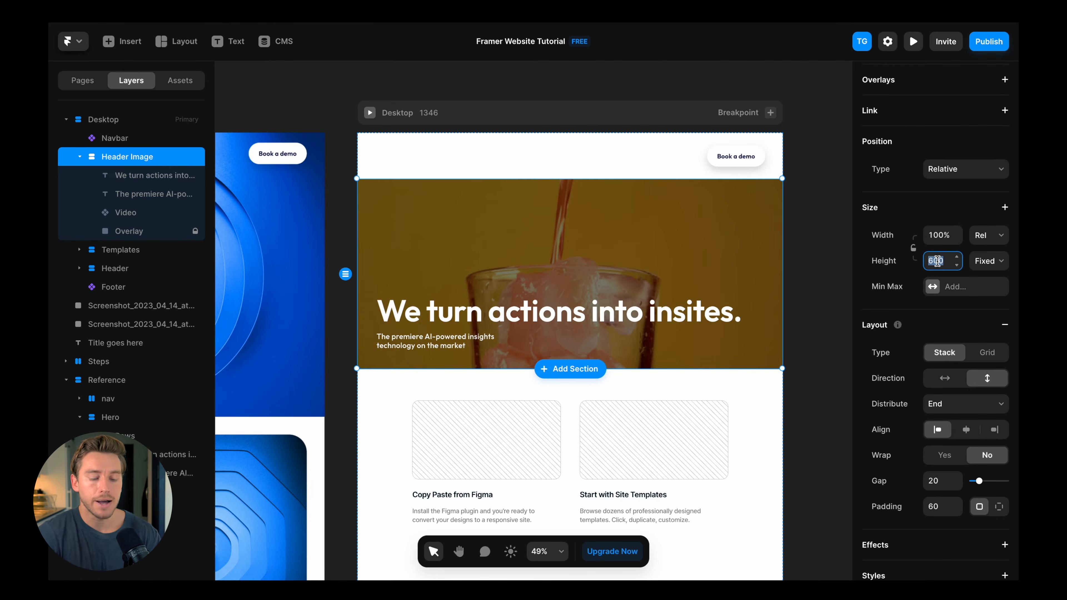
text(100vh)
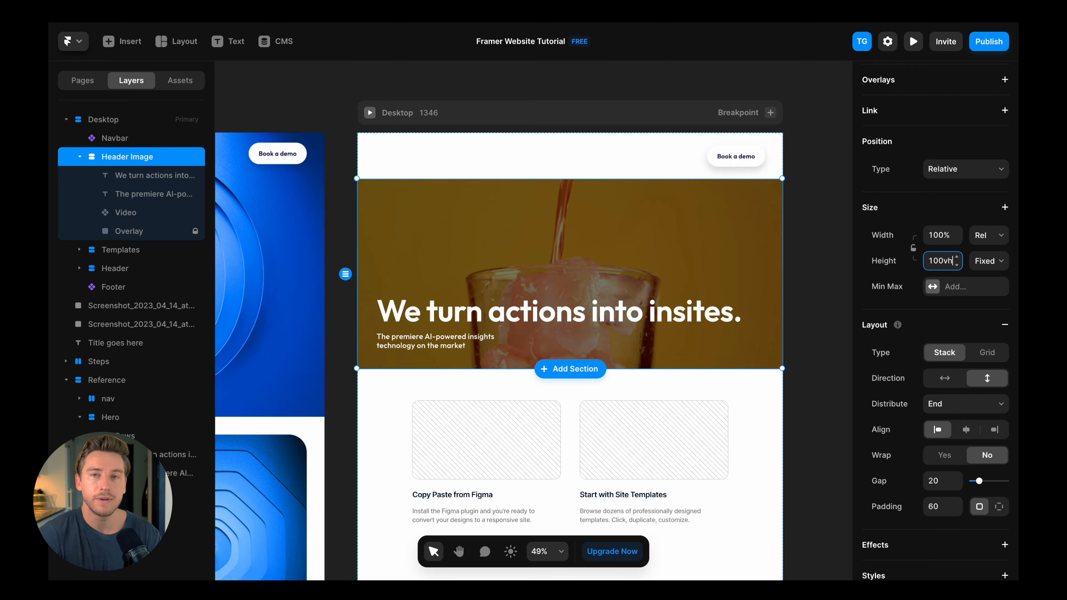
key(Return)
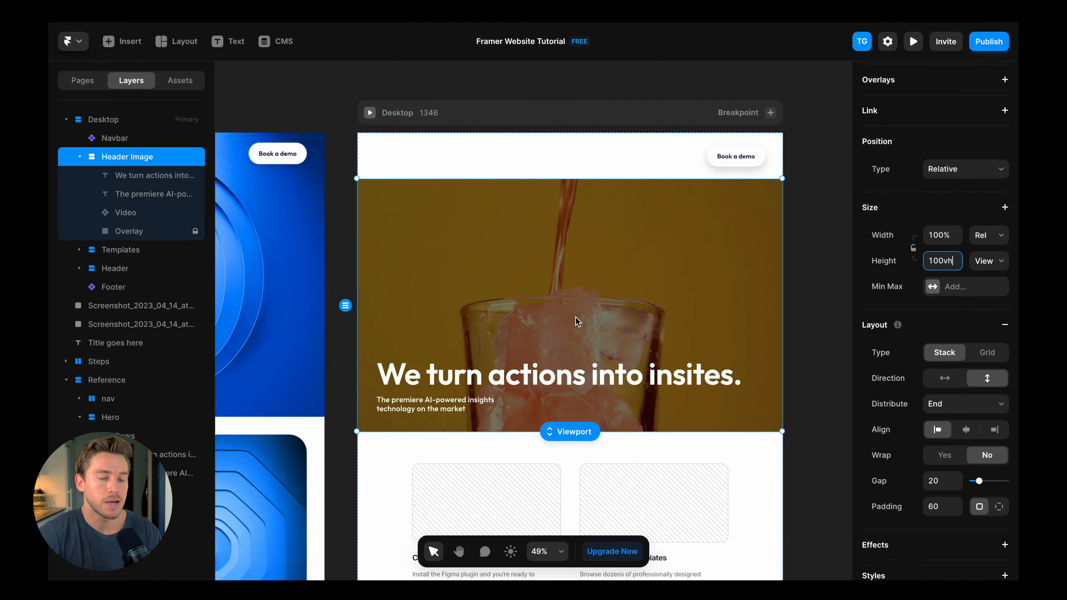
Step: Switch the Video layer's source to an upload and choose bg-video.mp4 from the Framer Web Assets folder
scroll(933, 337, down, 10)
click(169, 213)
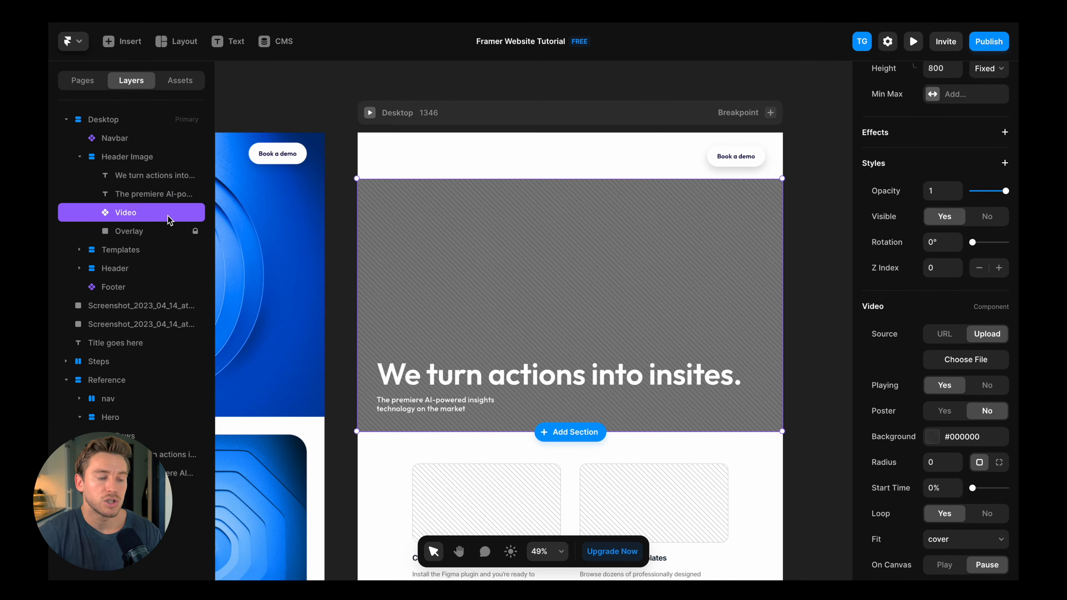
click(964, 360)
click(377, 199)
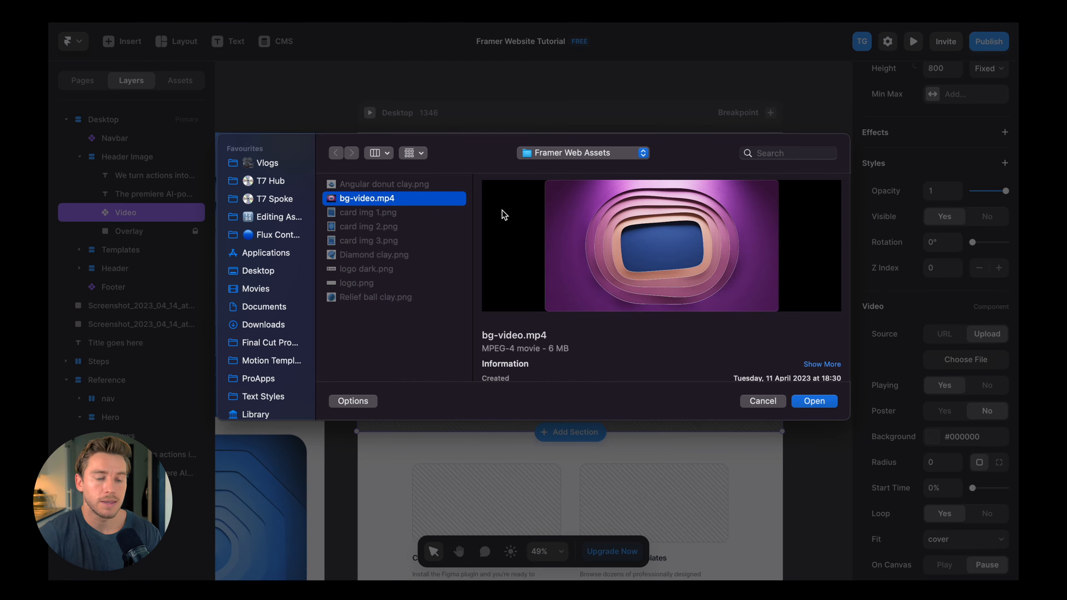
key(Return)
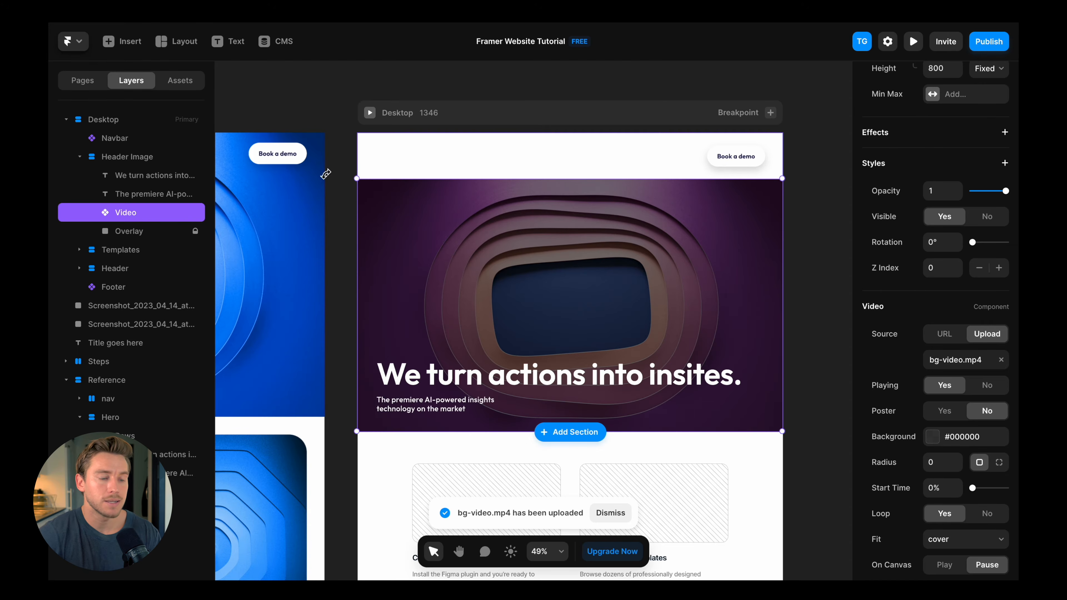
Step: Copy the hex fill colour #0085FF from the overlay on the Reference design's hero
click(140, 231)
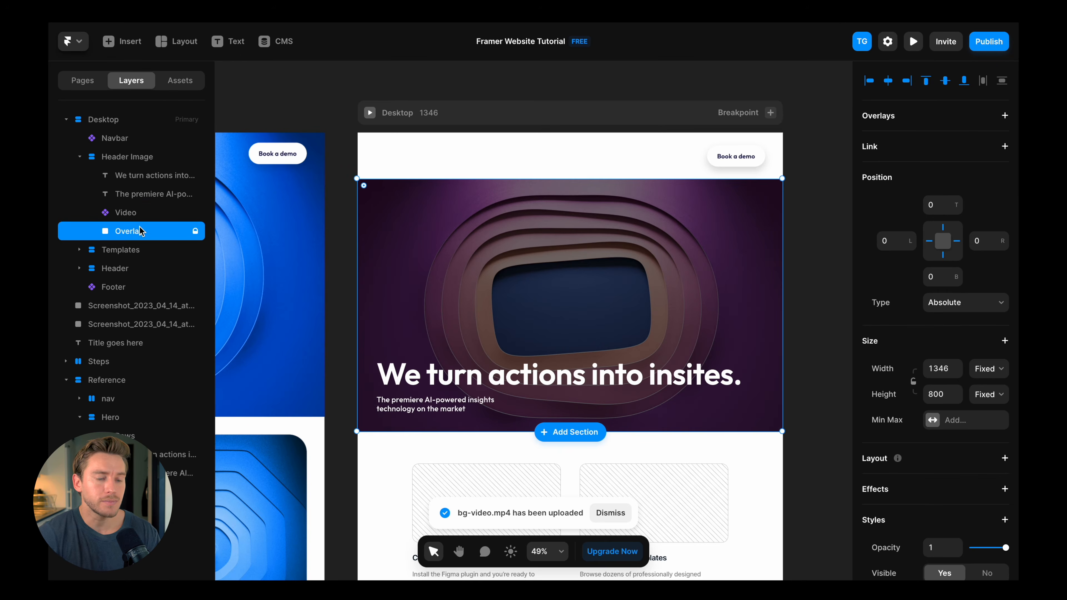
scroll(952, 352, down, 8)
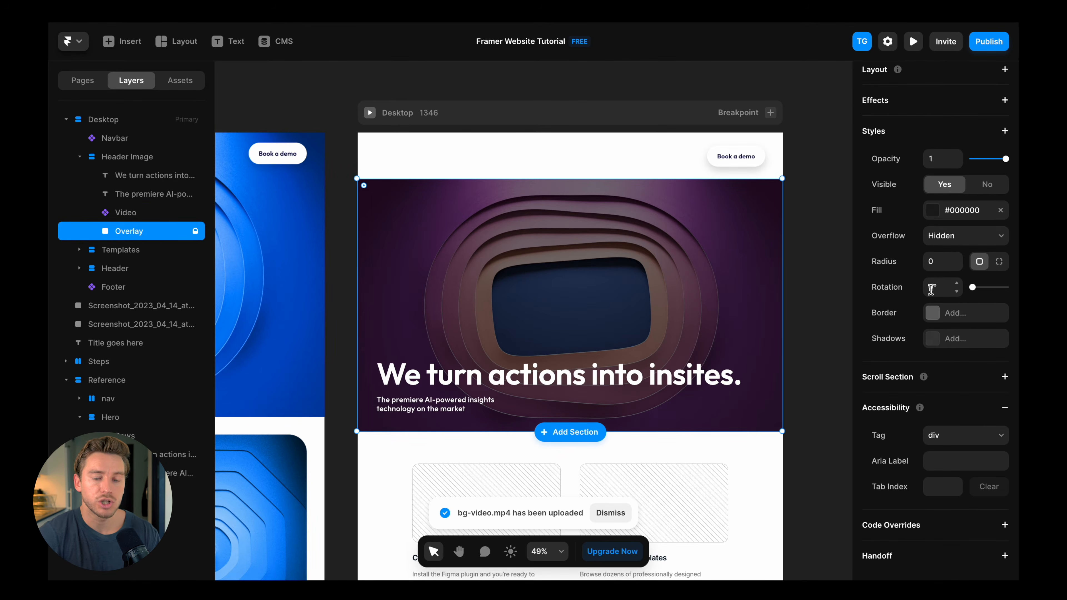
scroll(708, 266, down, 5)
click(521, 263)
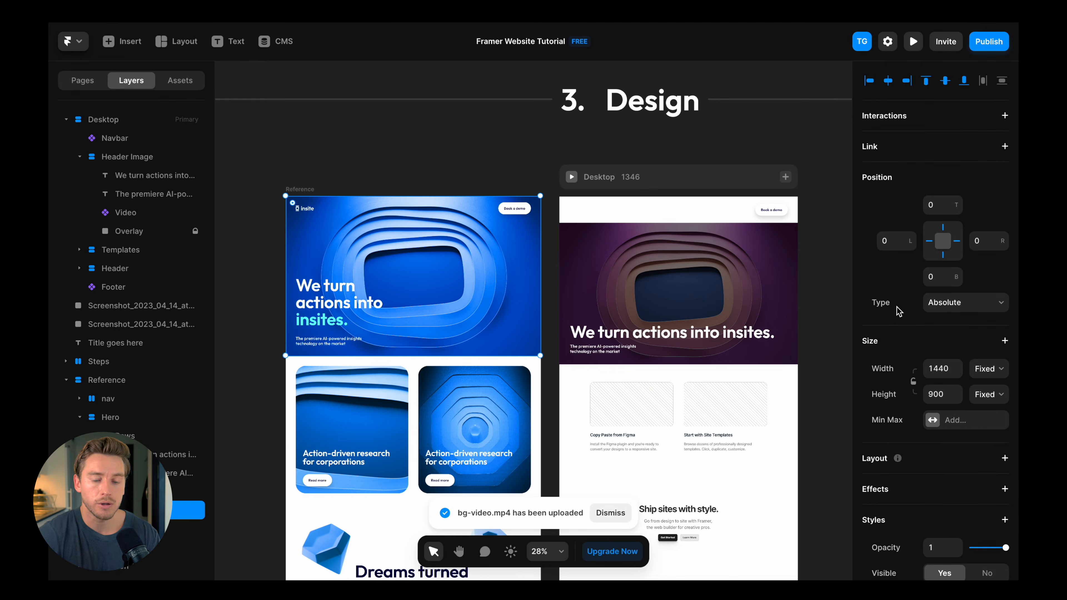
scroll(898, 311, down, 6)
click(933, 338)
key(ctrl+c)
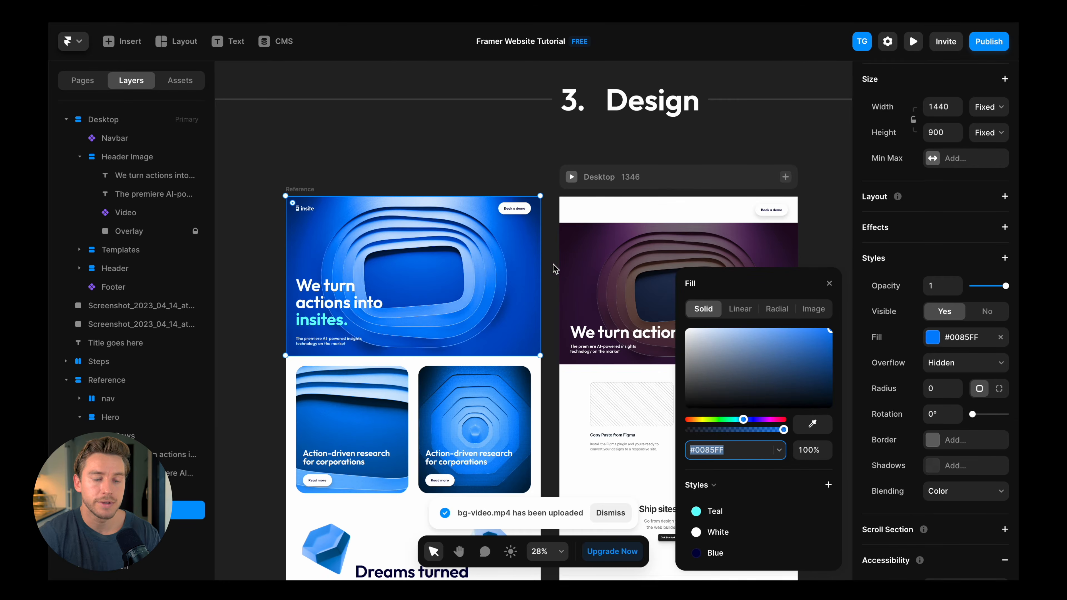
Step: Set the fill of the Header Image's Overlay layer to the copied colour #0085FF
scroll(553, 264, up, 5)
click(619, 248)
scroll(619, 248, right, 3)
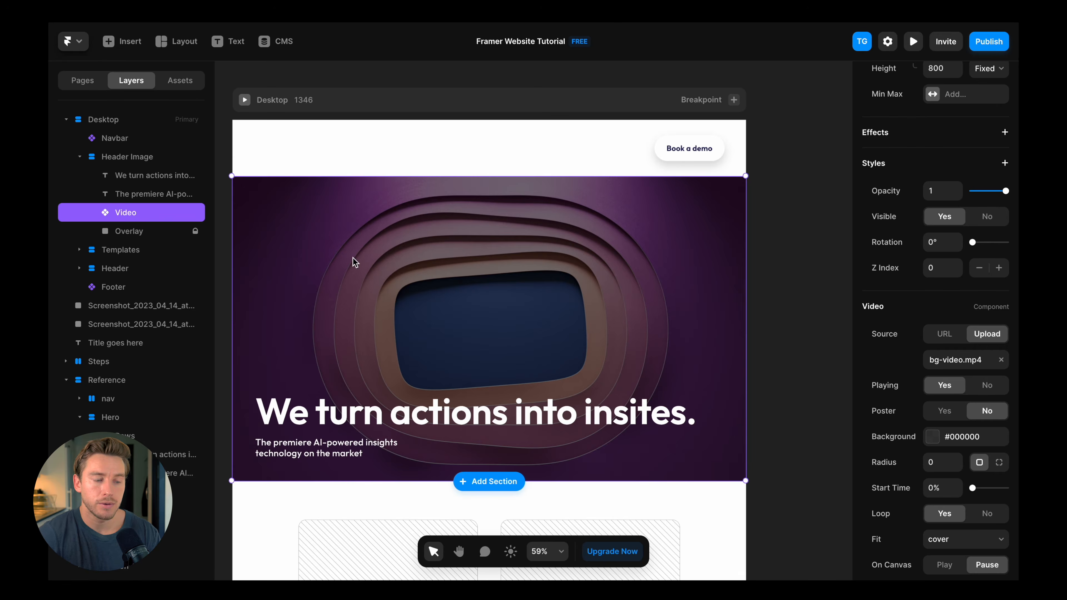
click(158, 232)
click(955, 212)
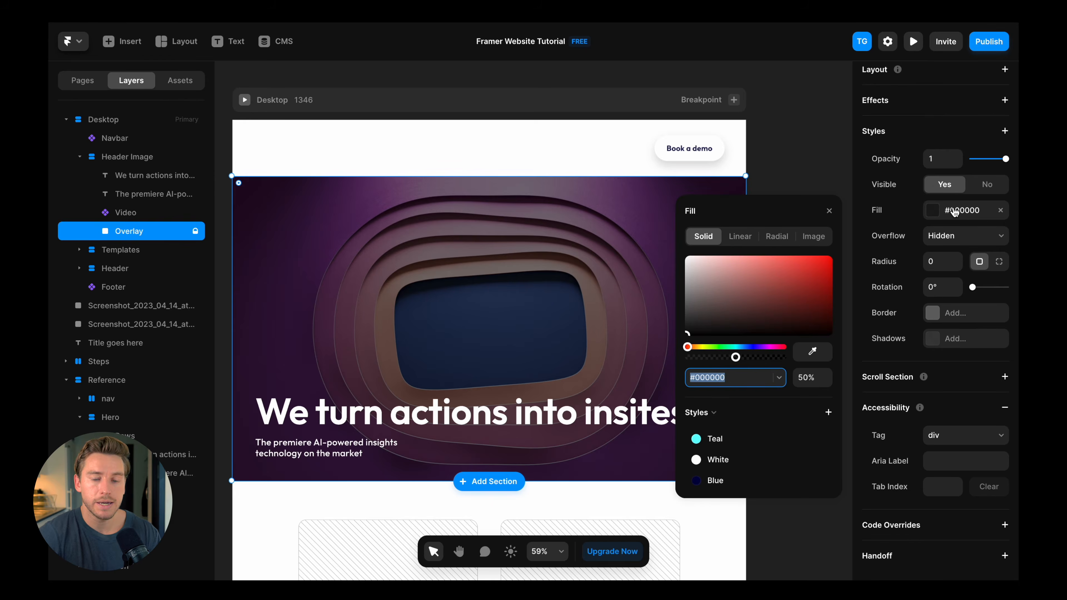
key(ctrl+v)
Step: Add a Blending style to the Overlay layer and set its mode to Color
scroll(915, 246, up, 1)
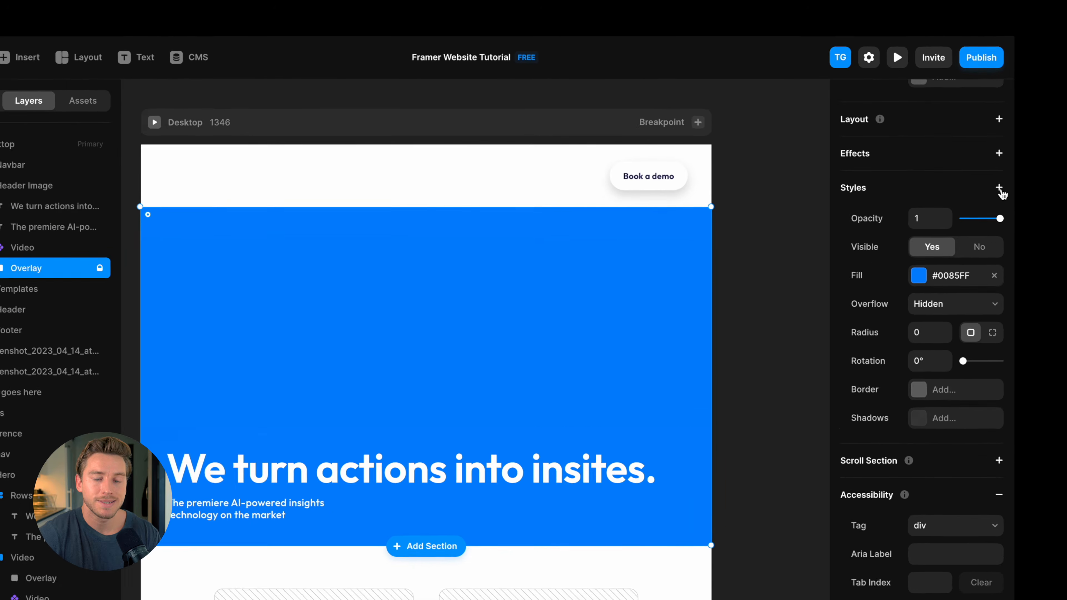
click(1006, 159)
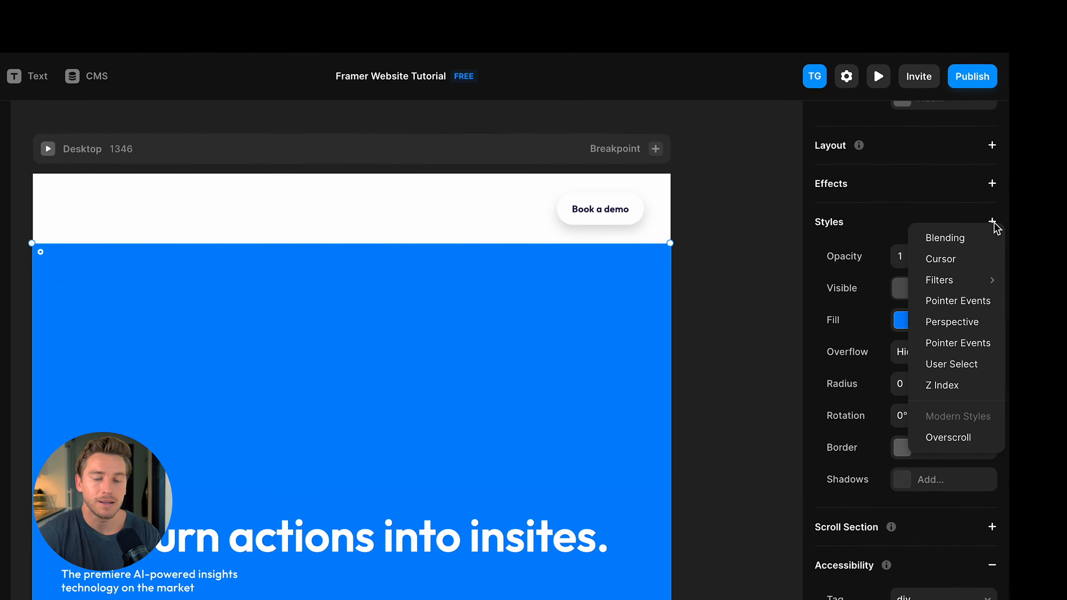
click(973, 251)
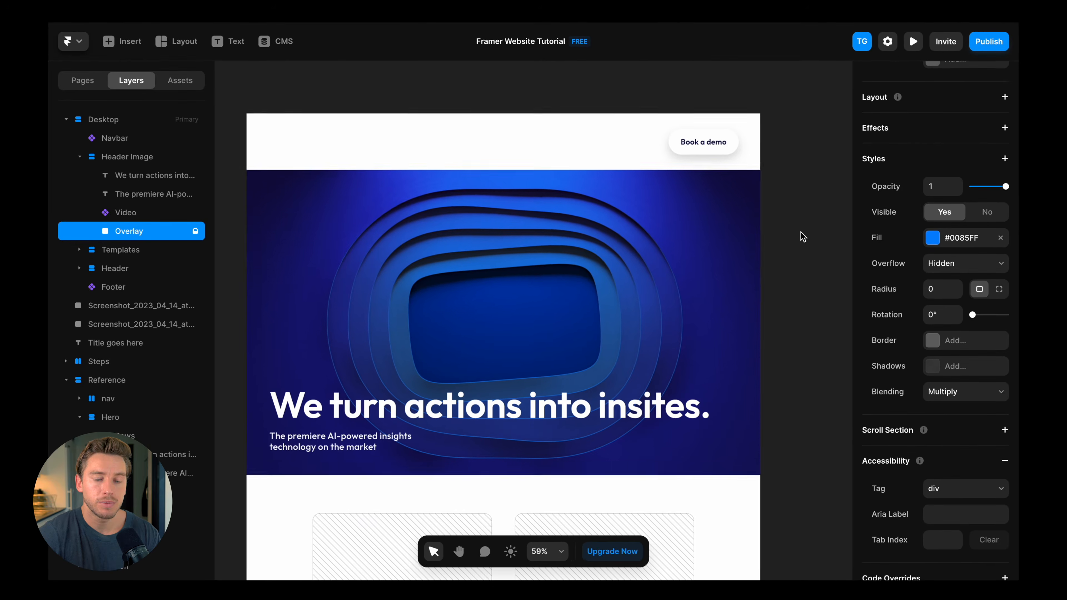
scroll(801, 231, left, 1)
click(959, 392)
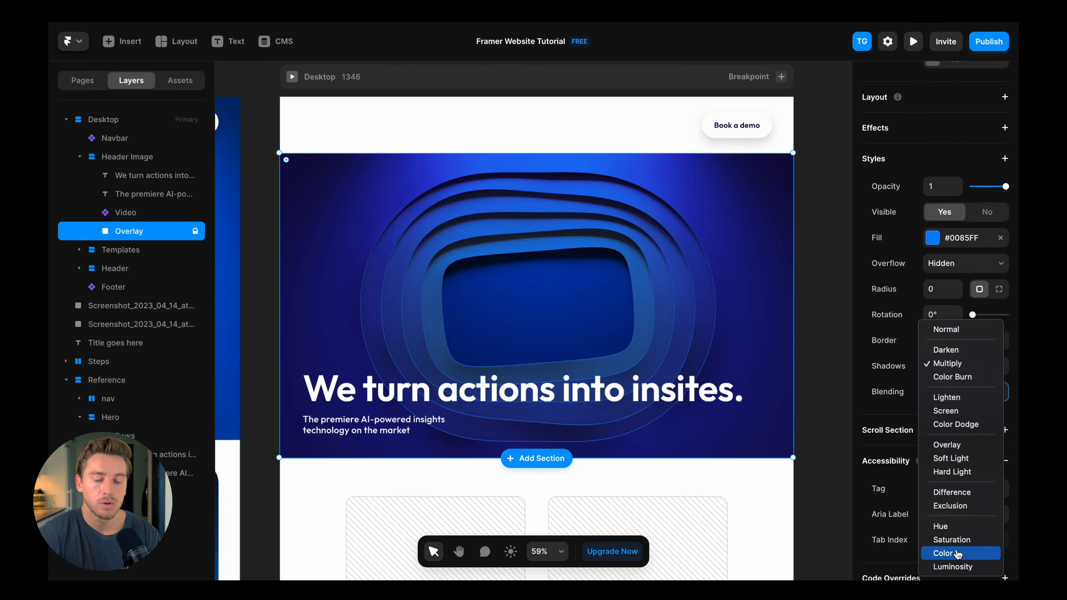
click(955, 554)
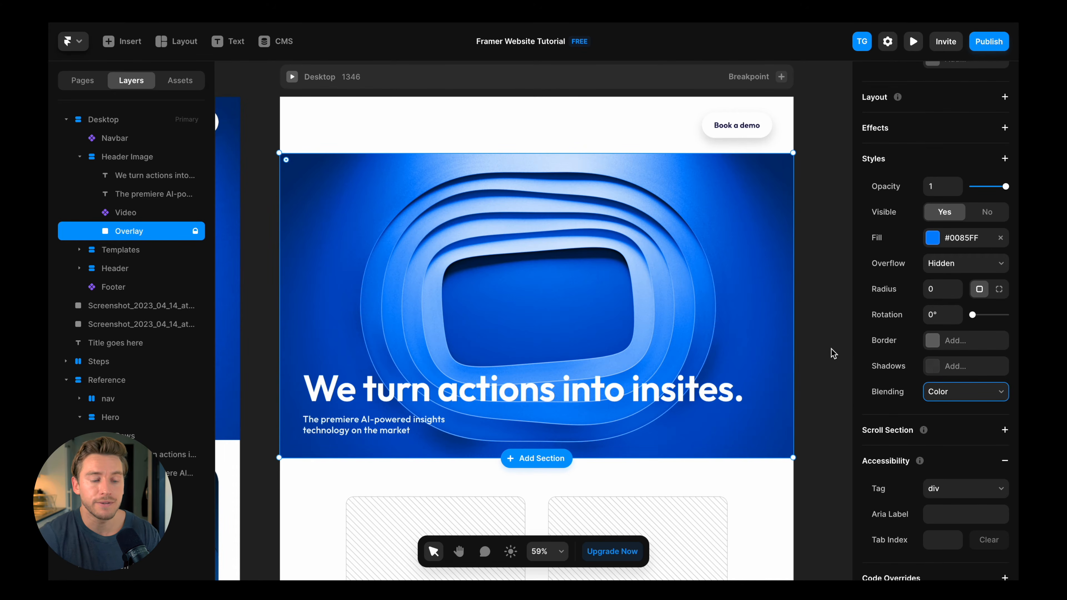
Step: Change the "We turn actions into insites." heading's width to Fixed and narrow it to 512 so it wraps onto three lines
scroll(834, 354, down, 5)
click(751, 331)
scroll(779, 328, up, 1)
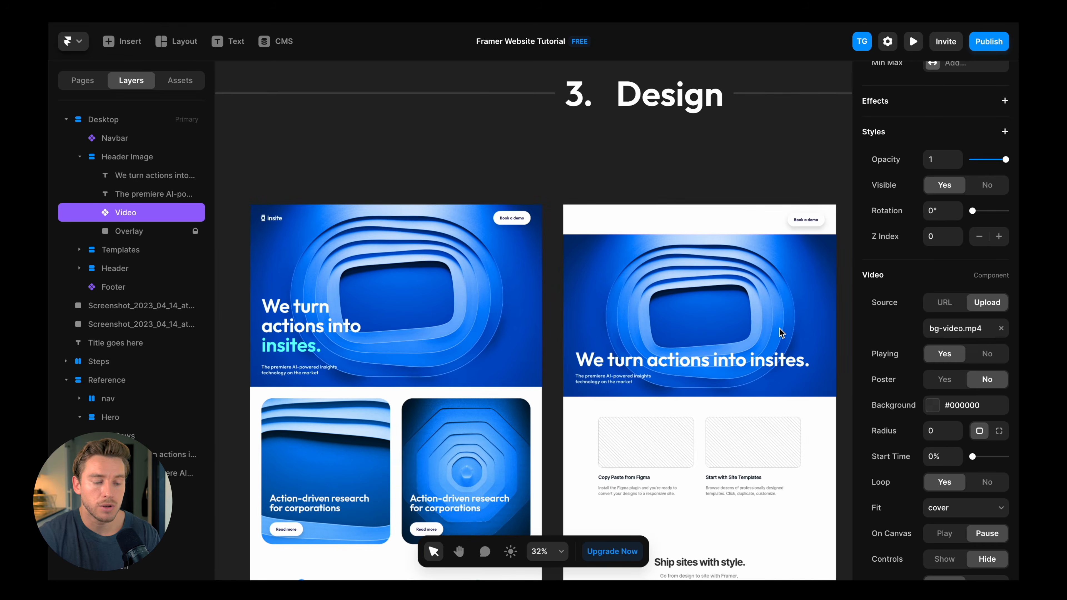
click(738, 354)
scroll(738, 354, up, 3)
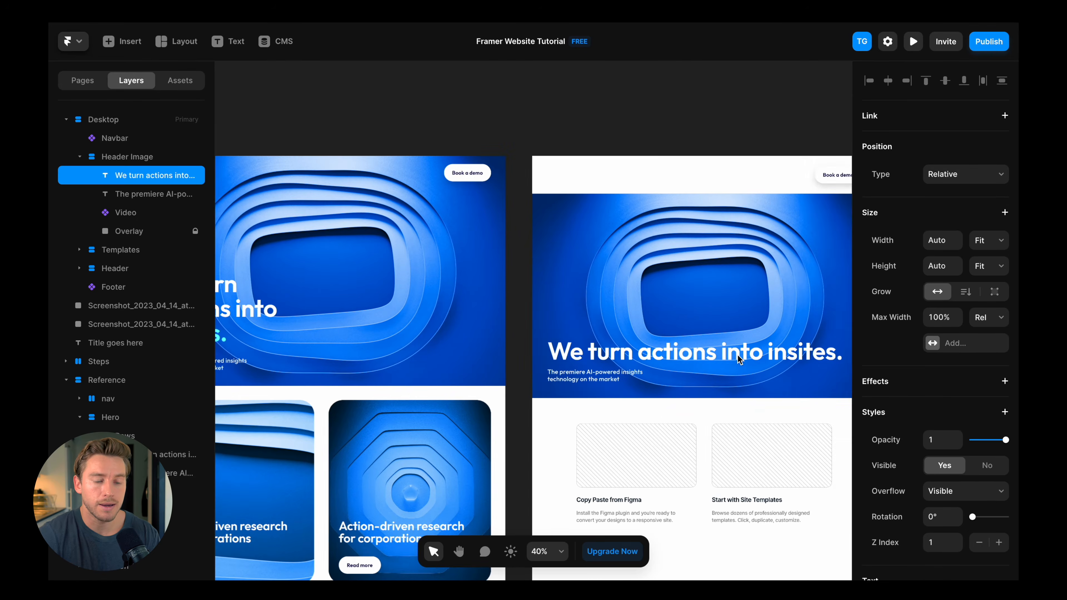
scroll(737, 358, left, 2)
scroll(738, 358, down, 3)
scroll(737, 358, up, 4)
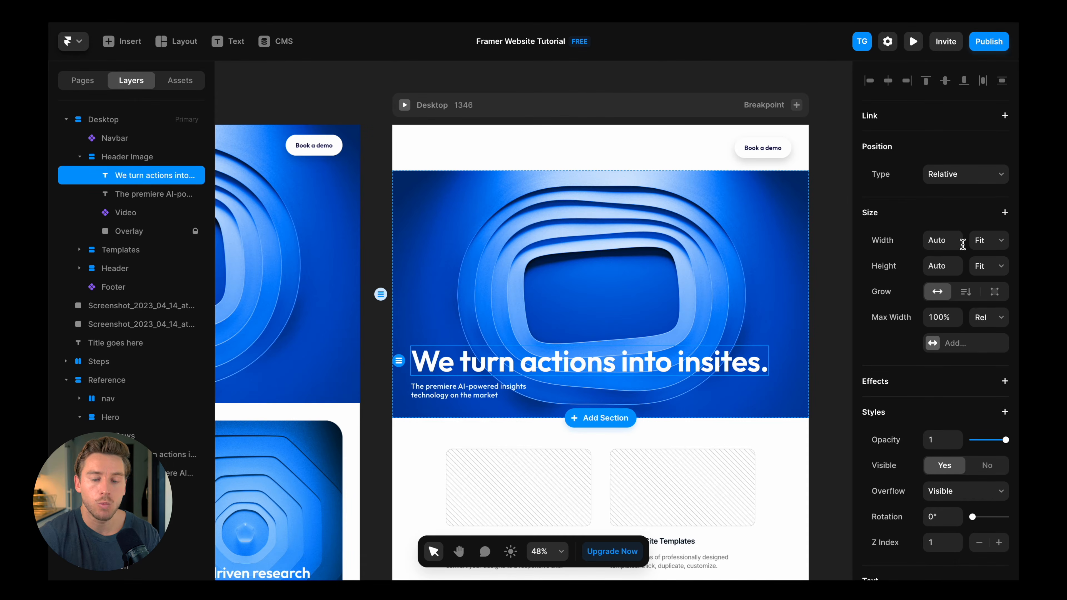
click(982, 241)
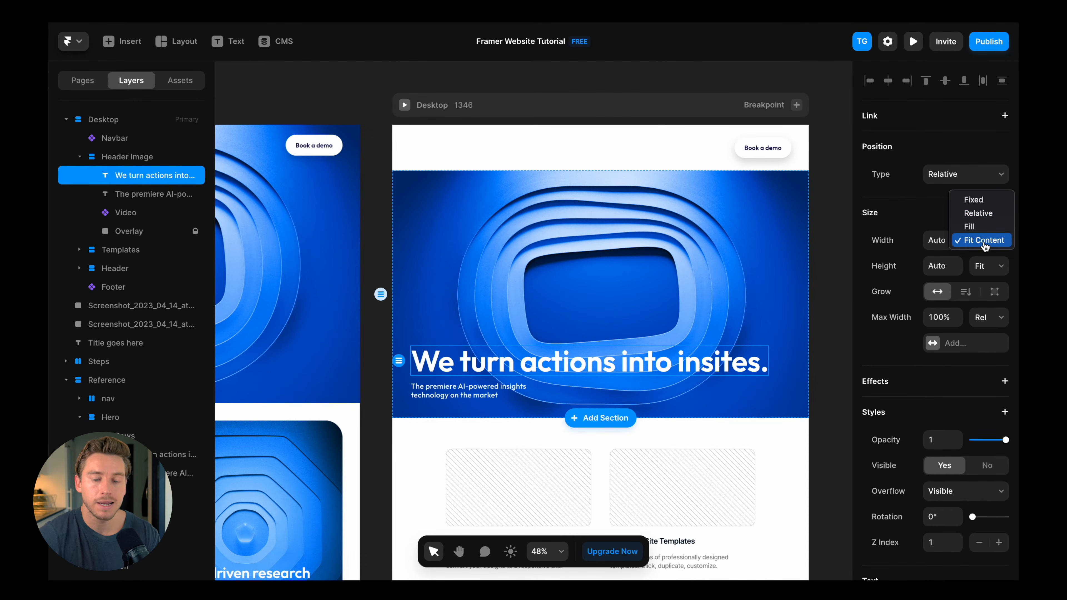
click(981, 201)
drag(770, 359, 569, 354)
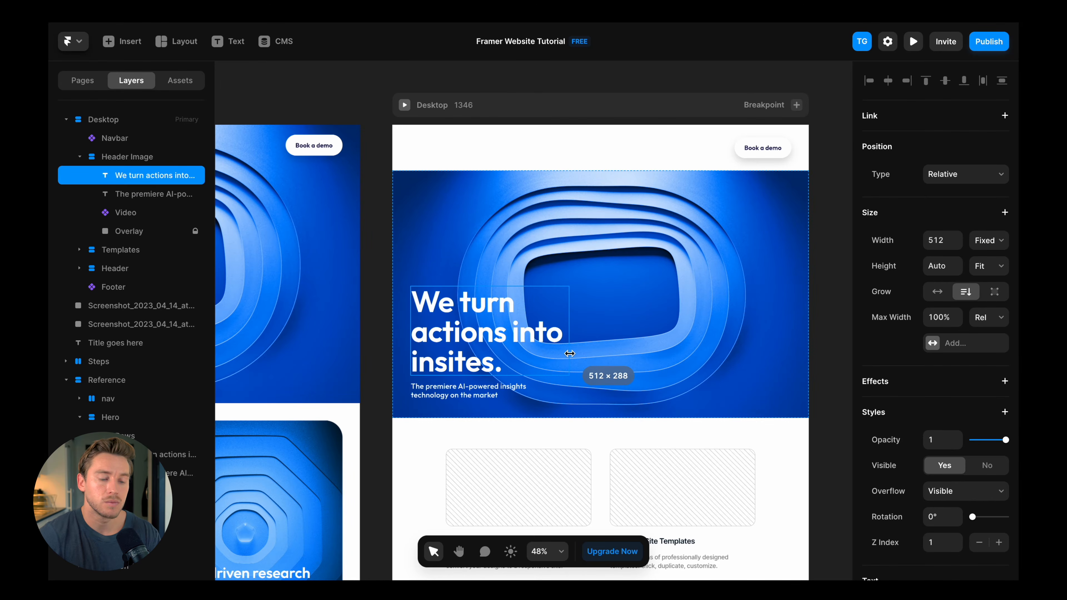
Step: Set the Desktop Navbar's position type to Absolute so it overlays the hero section
scroll(697, 319, left, 3)
scroll(696, 315, down, 5)
scroll(672, 316, up, 3)
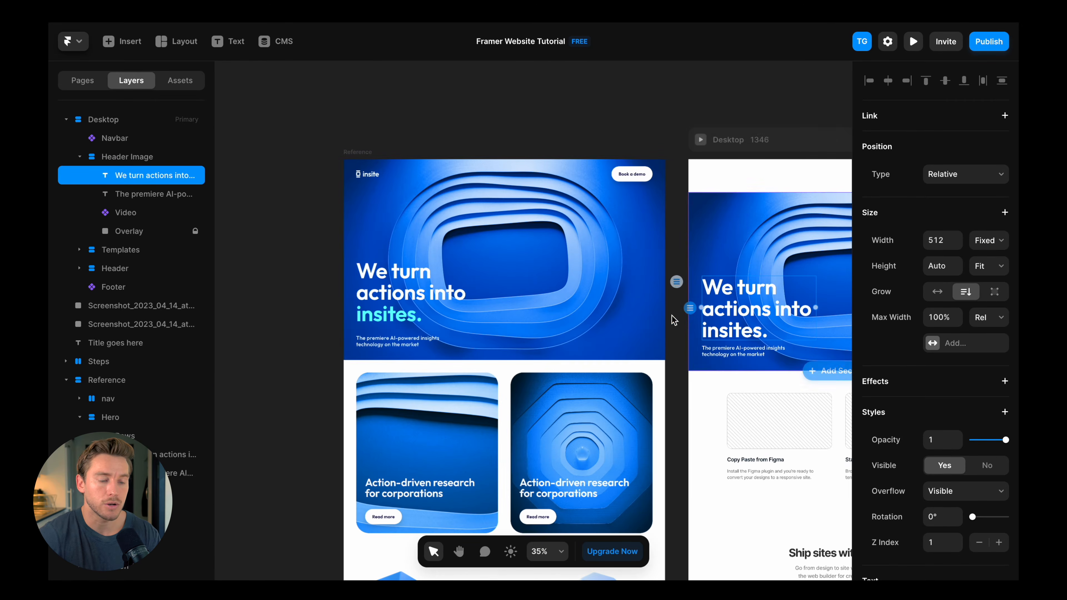
scroll(519, 263, right, 5)
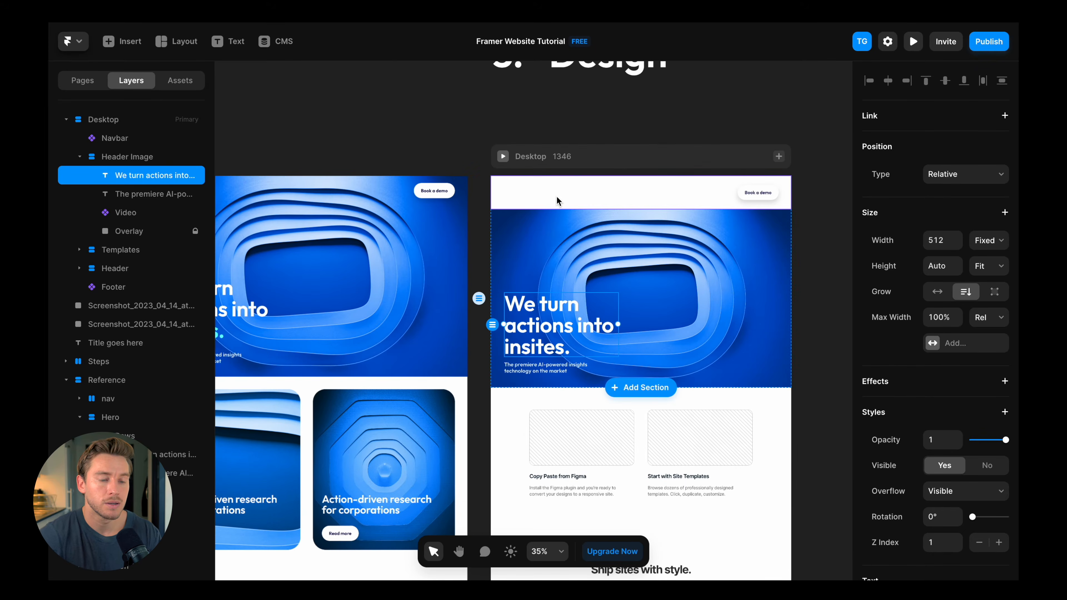
click(557, 197)
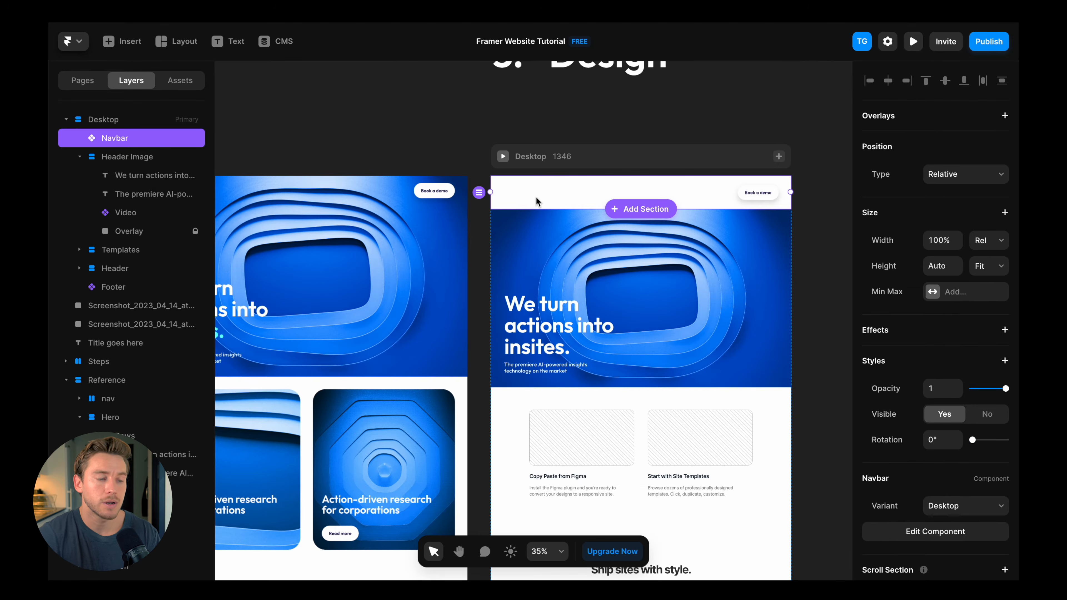
click(951, 186)
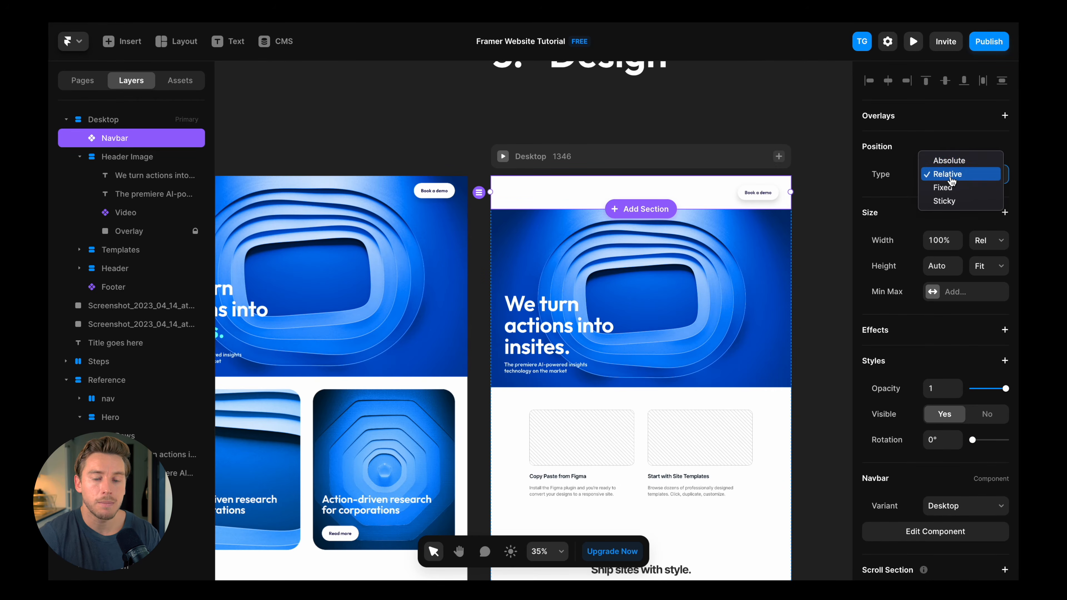
click(951, 161)
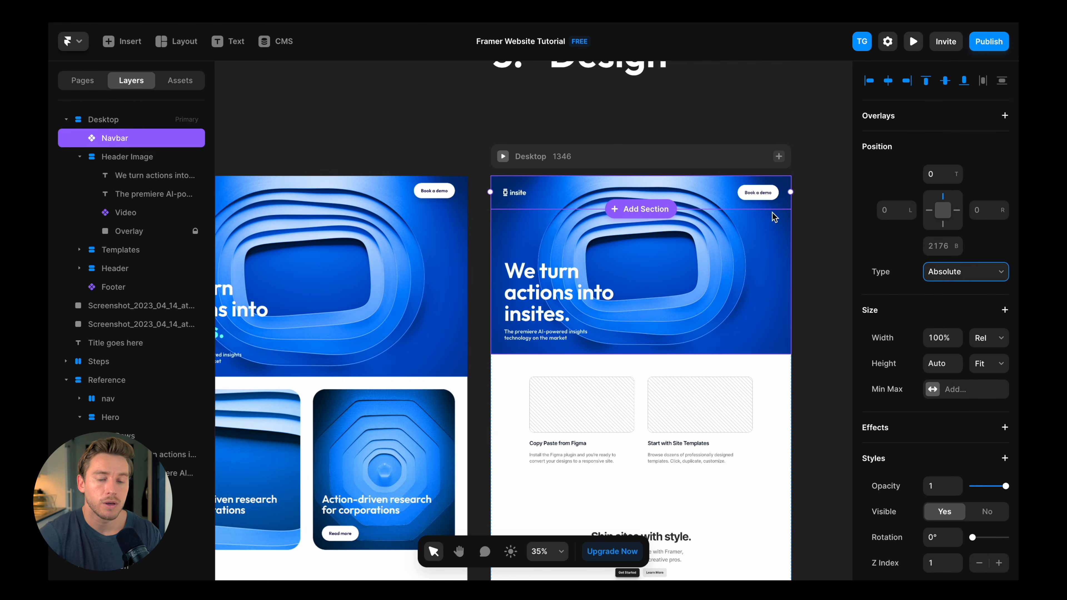
Step: Pin the Navbar to both sides of the frame with left and right offsets of 0
click(898, 210)
text(0)
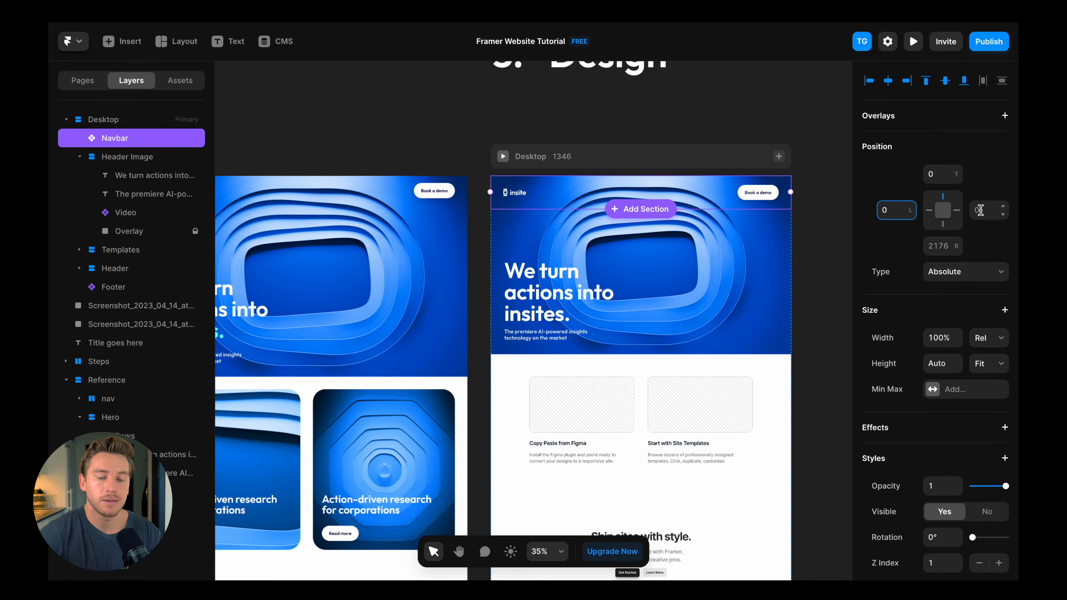
click(980, 210)
text(0)
key(Return)
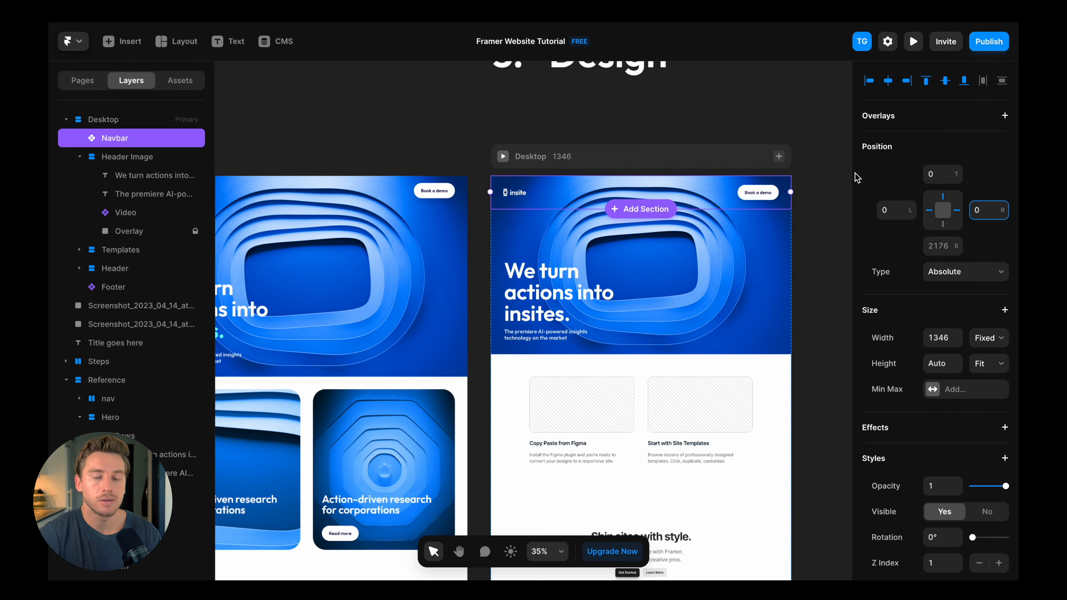
Step: Compare the finished Desktop hero with the Reference hero and check the Header Image section's size settings
click(784, 134)
scroll(784, 134, down, 2)
scroll(784, 134, left, 5)
scroll(784, 134, right, 4)
scroll(784, 134, up, 1)
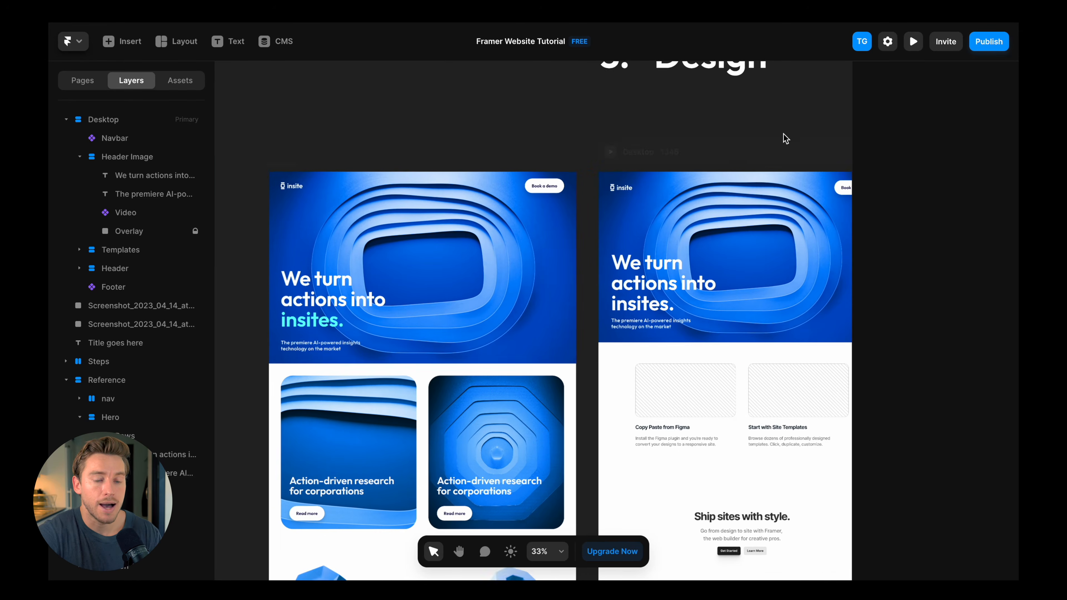
scroll(784, 134, down, 2)
scroll(784, 134, right, 4)
click(725, 179)
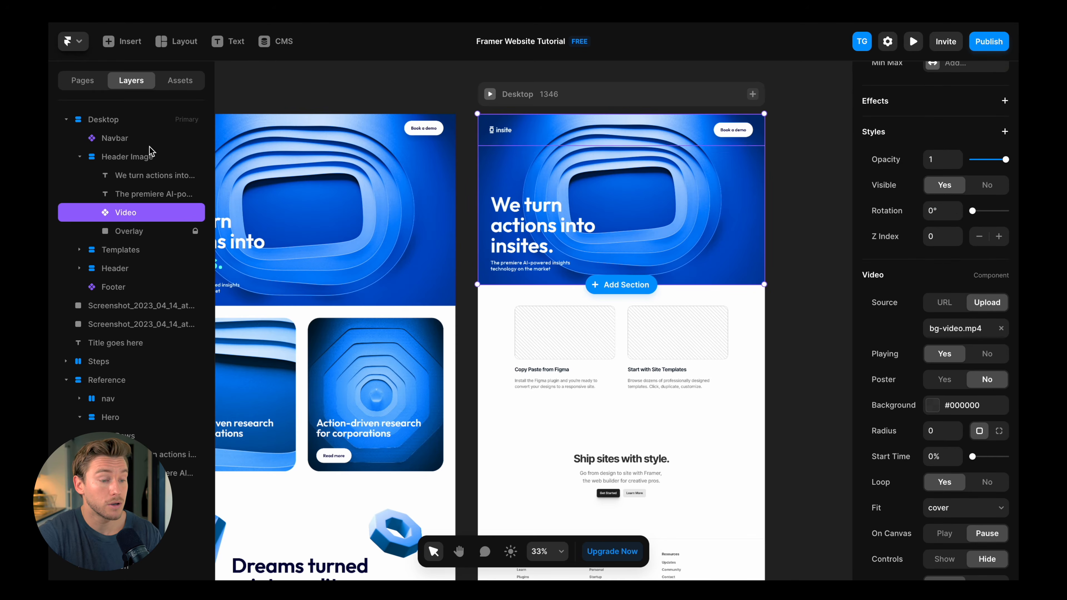
click(151, 155)
scroll(881, 253, up, 6)
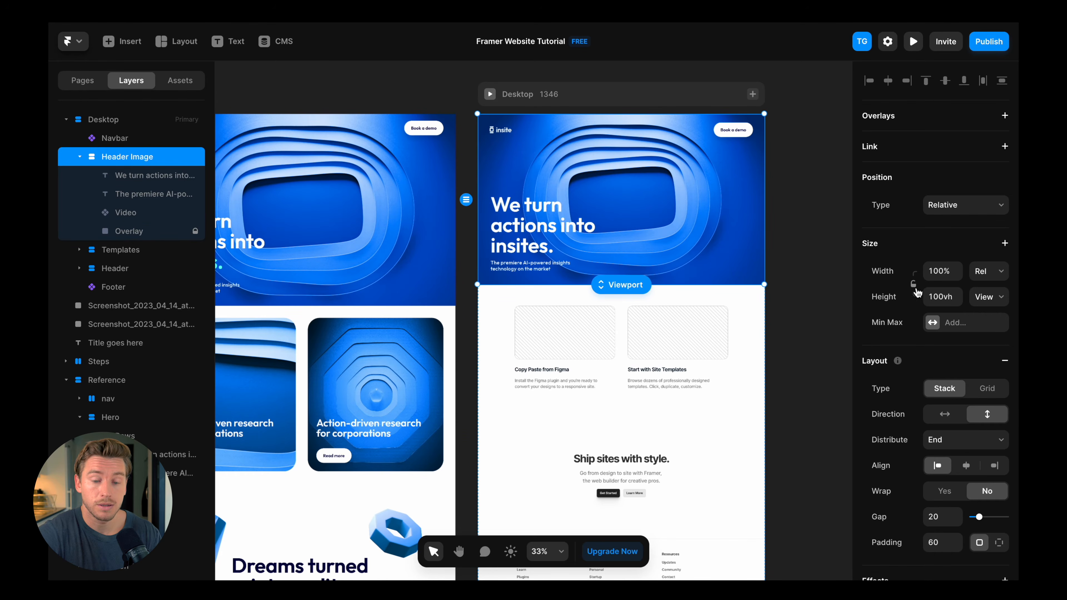
scroll(811, 262, left, 3)
scroll(811, 262, down, 1)
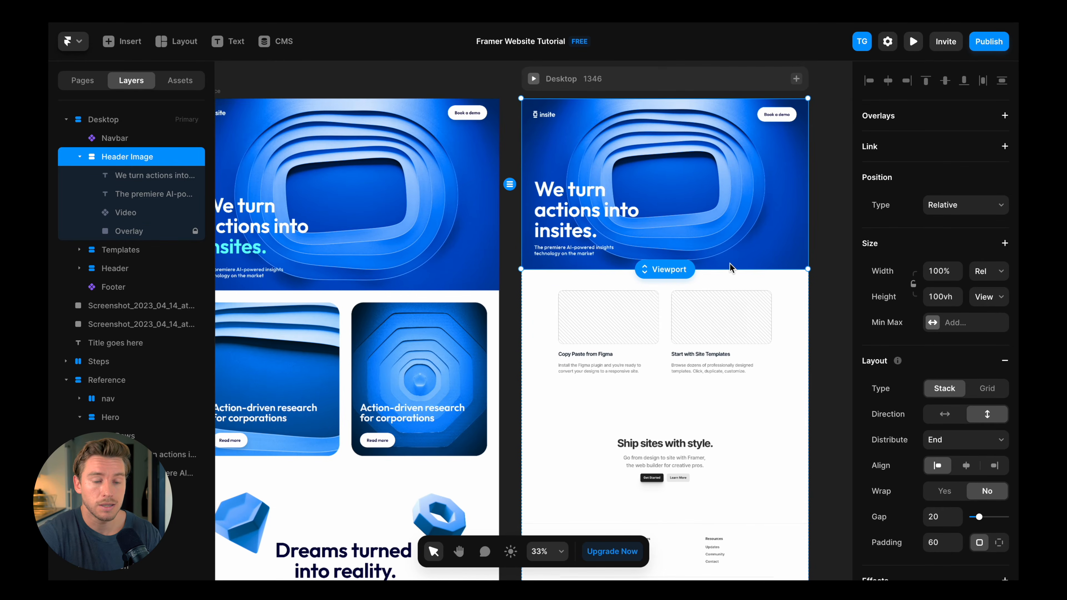
scroll(535, 238, left, 2)
scroll(535, 238, down, 1)
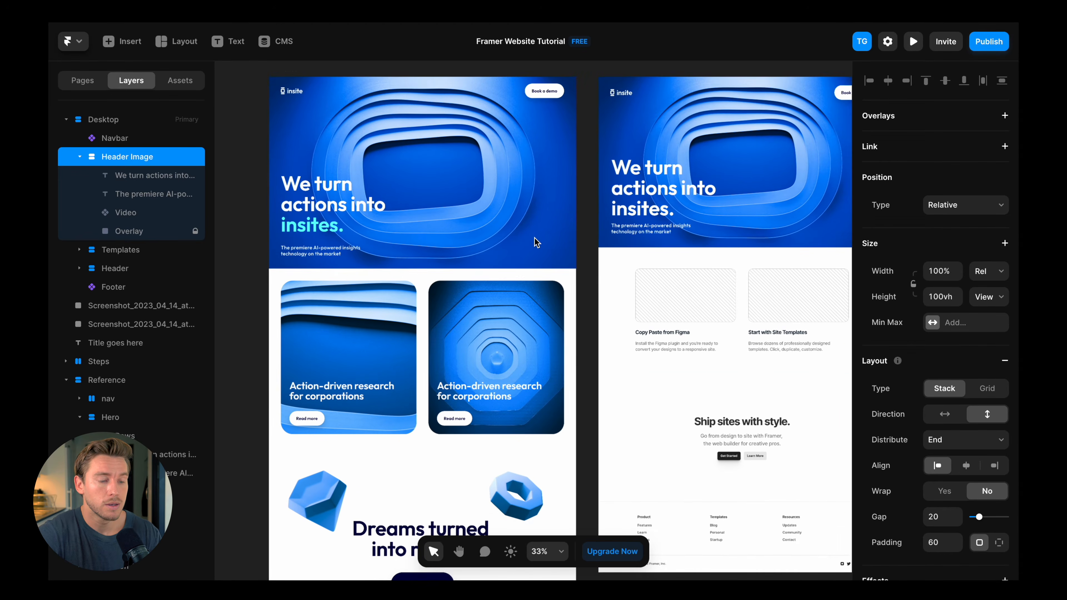
Step: Try stretching the Header Image section's height on the canvas and reset it to 100vh
scroll(534, 238, right, 2)
scroll(534, 238, up, 1)
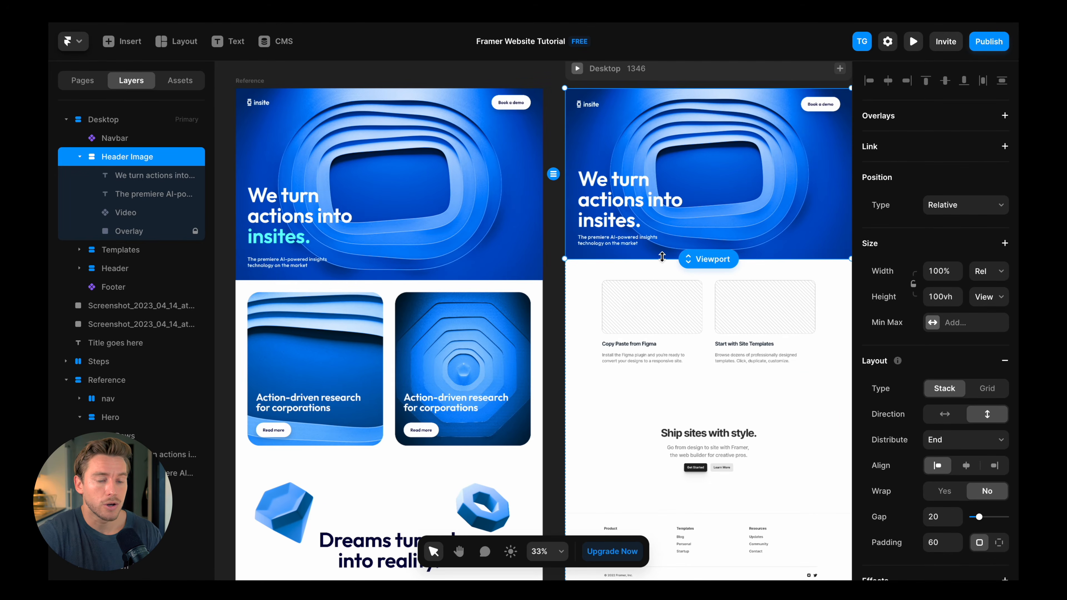
drag(662, 257, 663, 281)
click(941, 296)
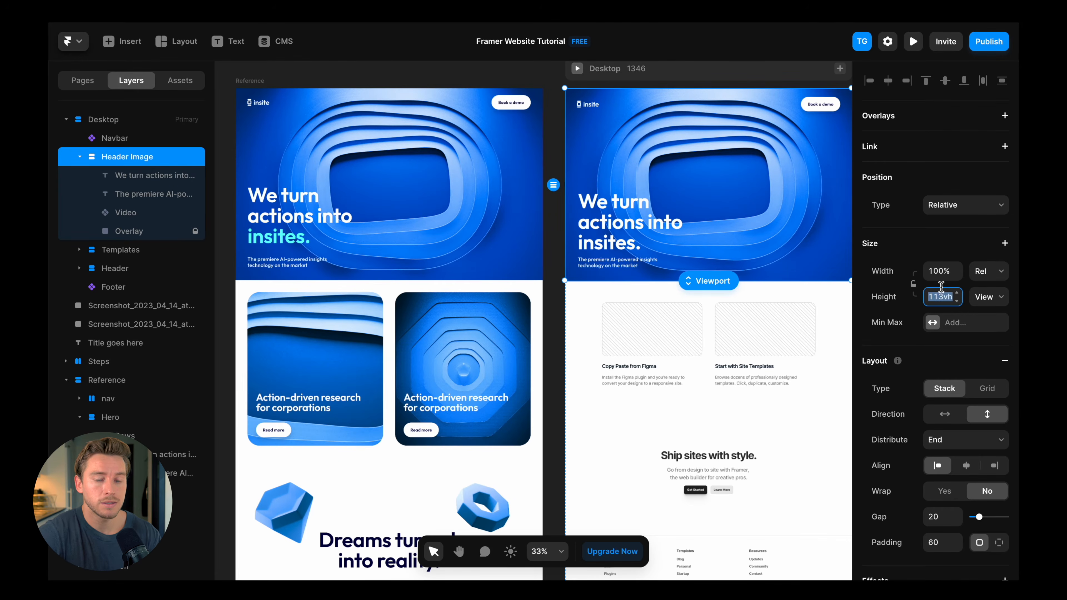
text(100)
key(Return)
scroll(710, 151, up, 1)
scroll(710, 152, right, 1)
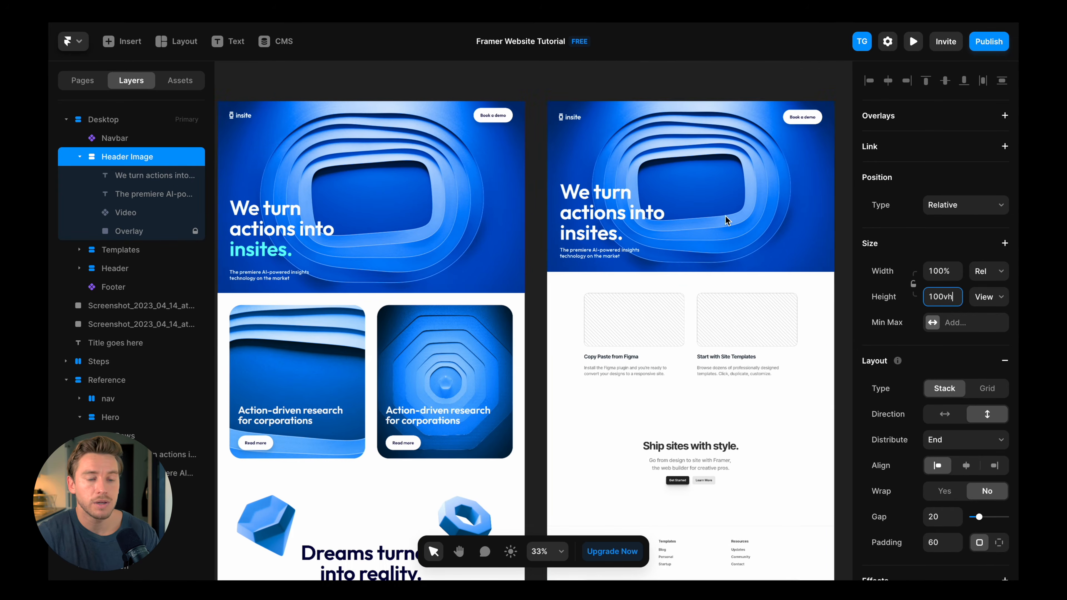
click(692, 79)
scroll(720, 99, down, 1)
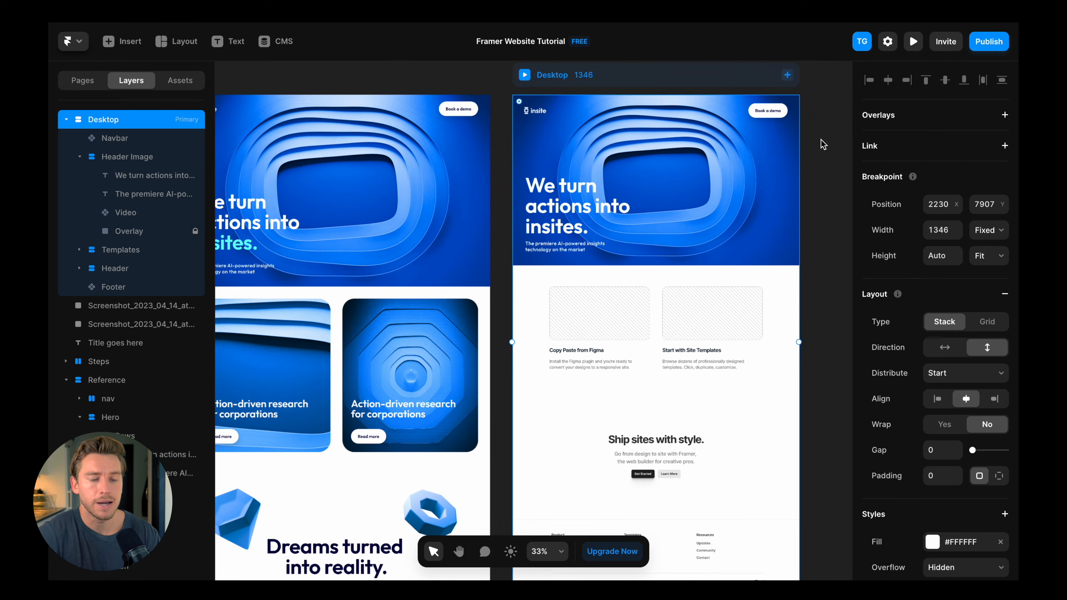
key(Escape)
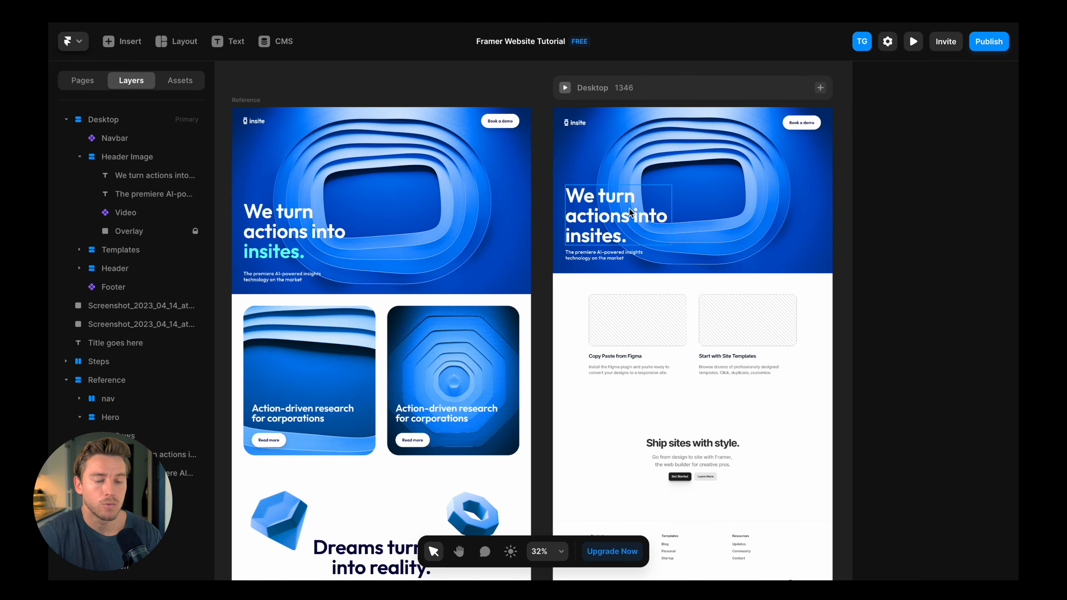
Step: Colour the word "insites." in the Desktop hero heading with the Teal colour style
scroll(592, 236, up, 3)
double_click(593, 236)
drag(640, 236, 557, 237)
scroll(908, 374, down, 5)
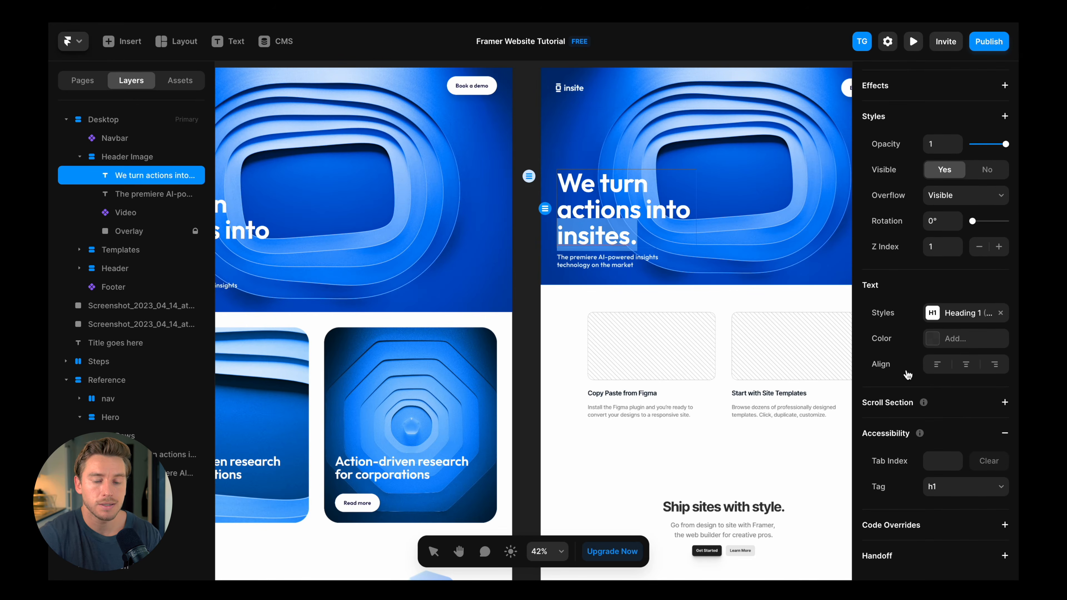
click(934, 340)
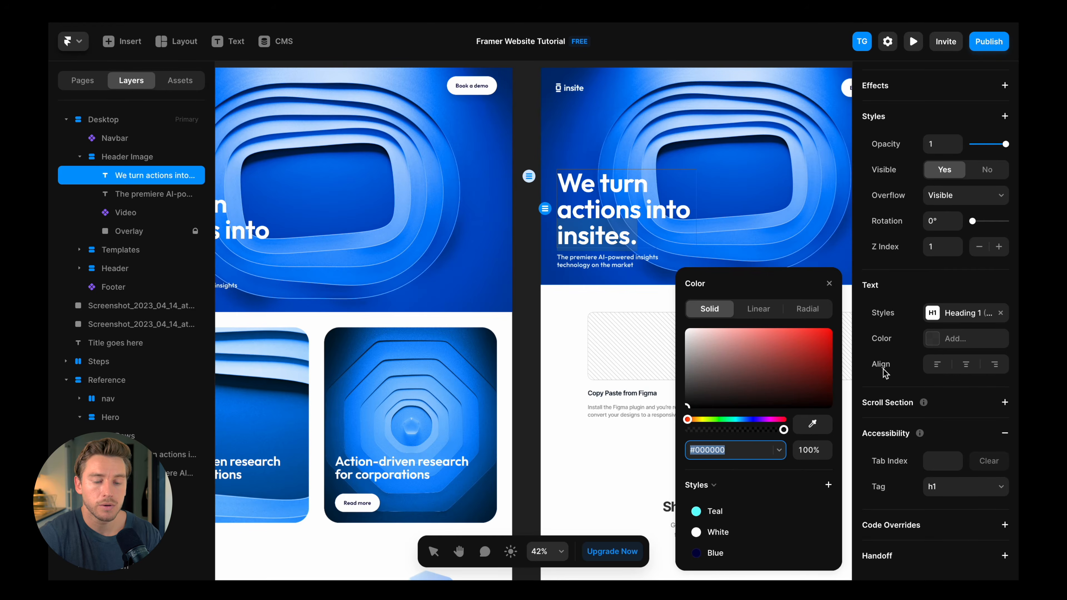
click(714, 511)
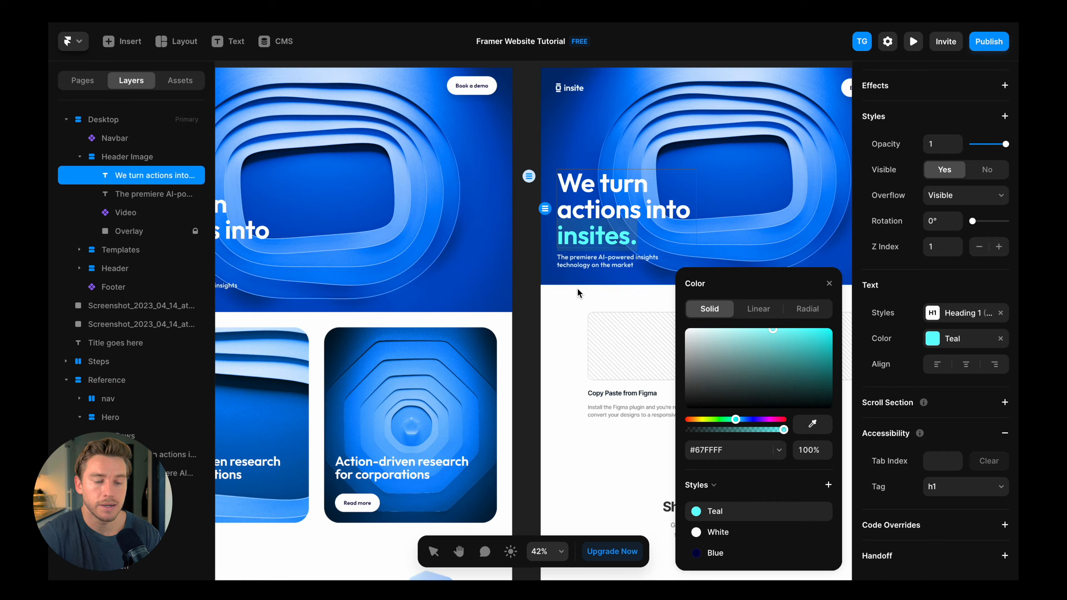
click(531, 265)
Step: Set the Templates section's gap and padding to 56, matching the spacing around the Reference cards
scroll(530, 264, down, 4)
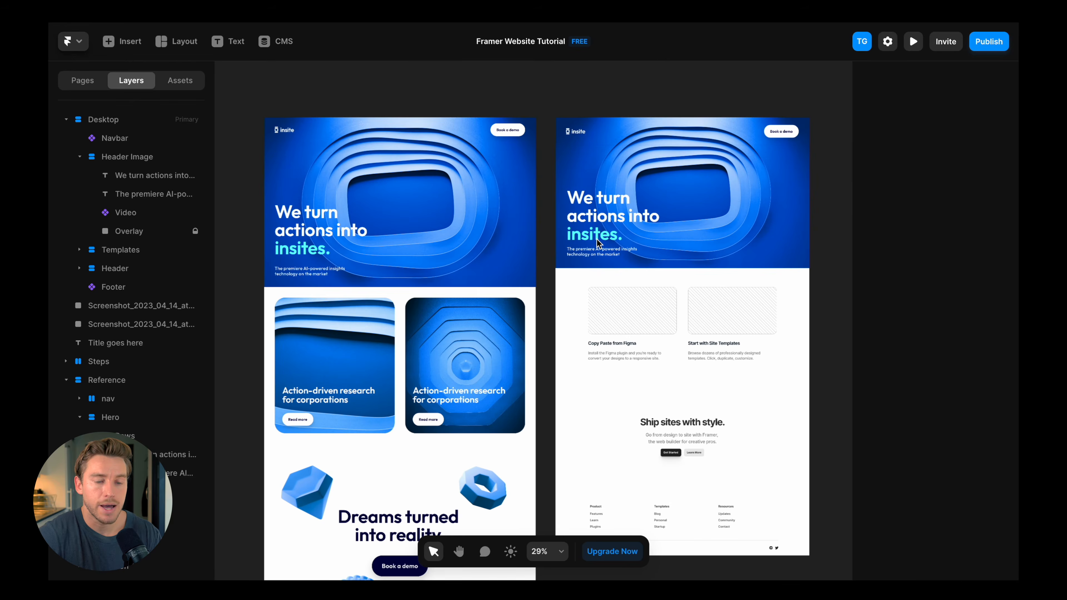
scroll(597, 239, up, 1)
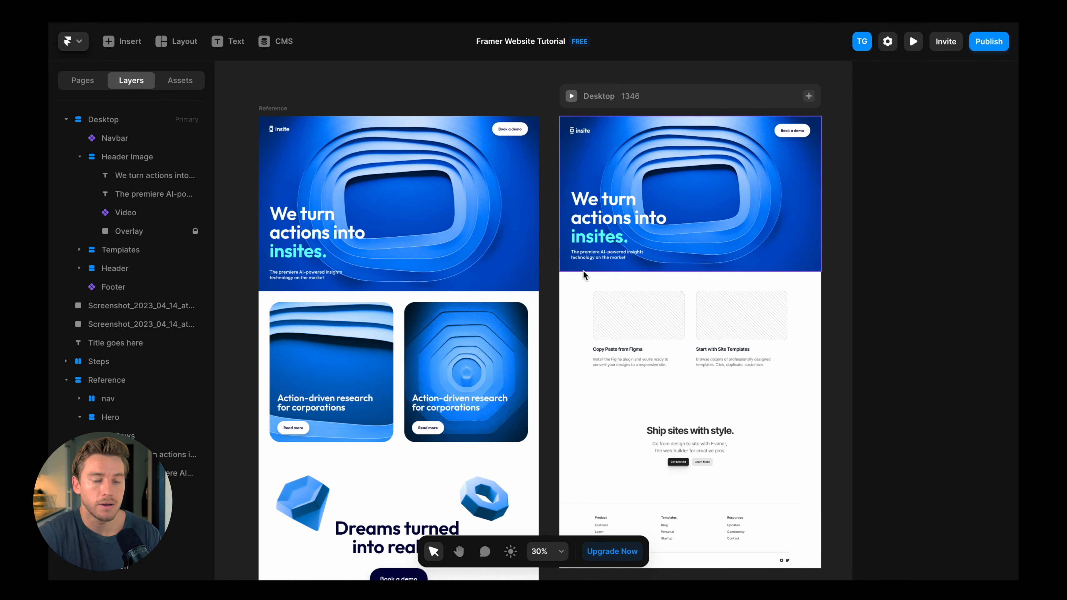
click(587, 289)
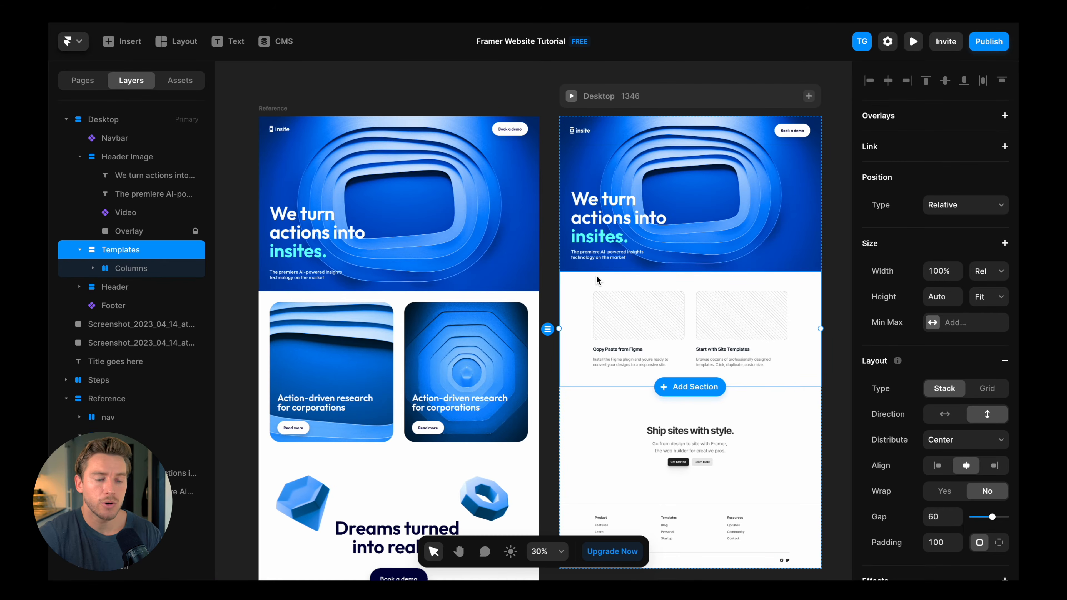
scroll(596, 276, down, 2)
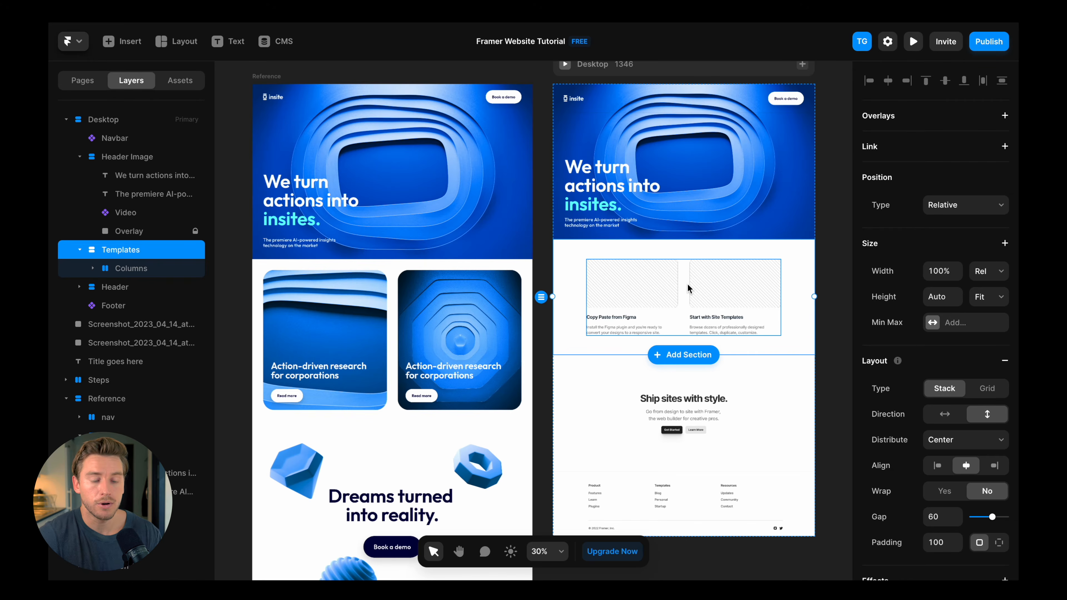
scroll(916, 361, down, 3)
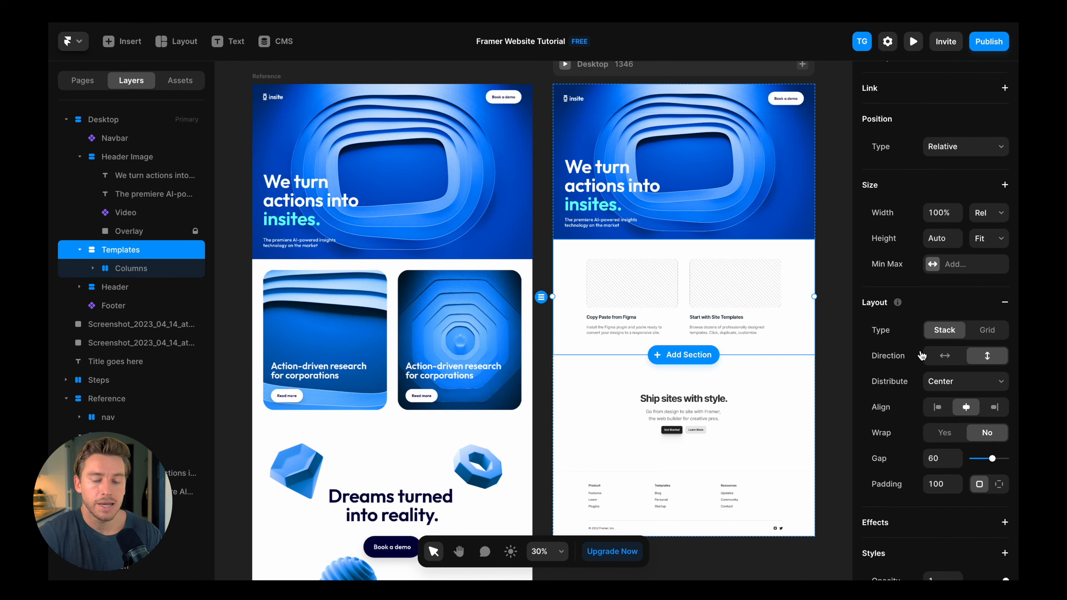
click(944, 416)
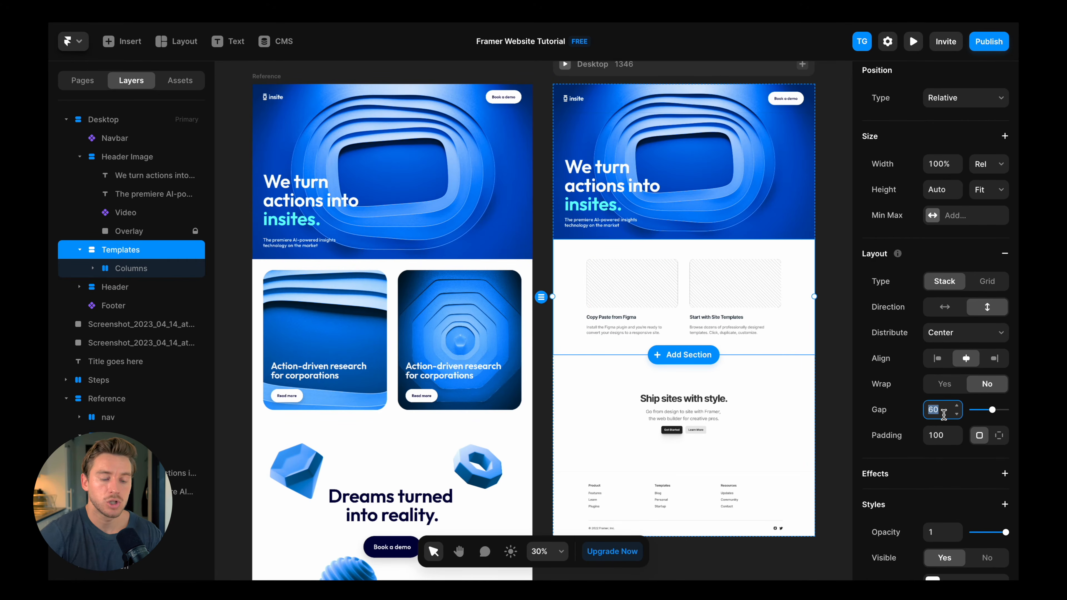
click(426, 343)
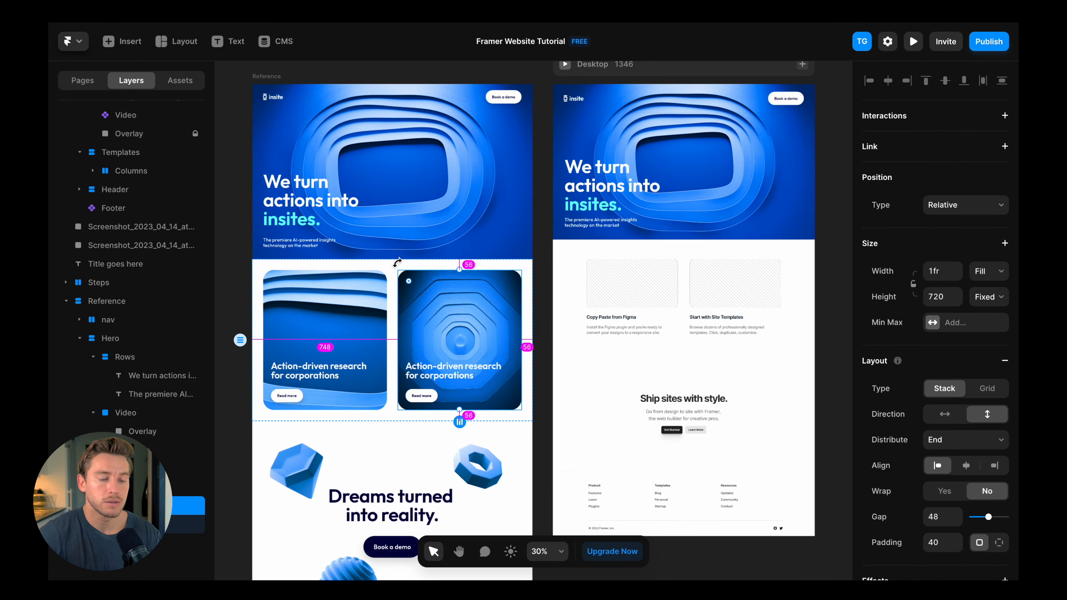
click(796, 244)
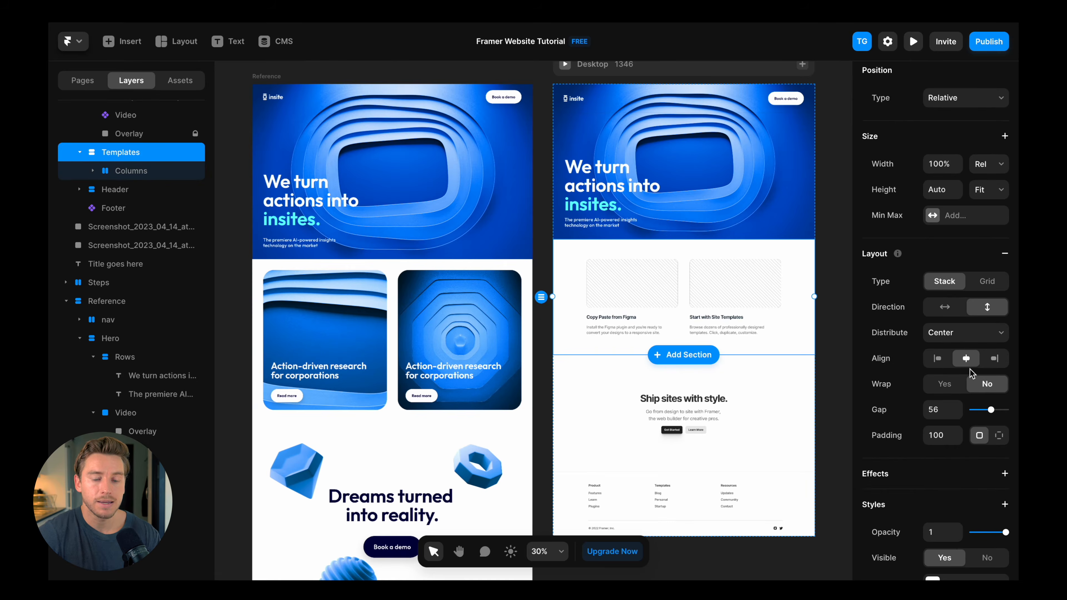
click(939, 436)
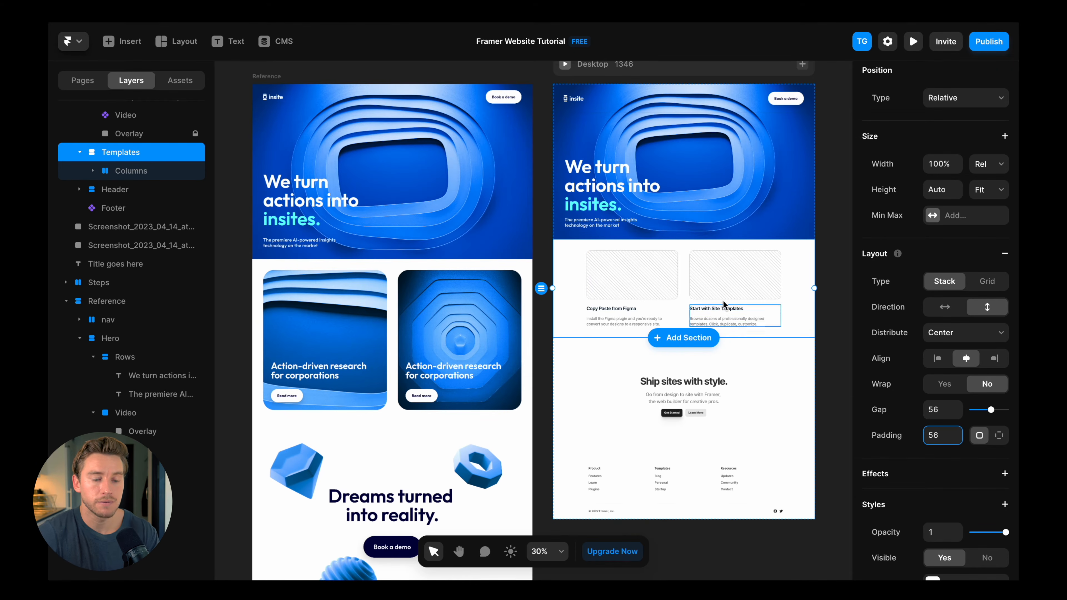
Step: Set the max width of the Columns stack in Templates to 1440 and the Desktop breakpoint's width to 1440
click(685, 281)
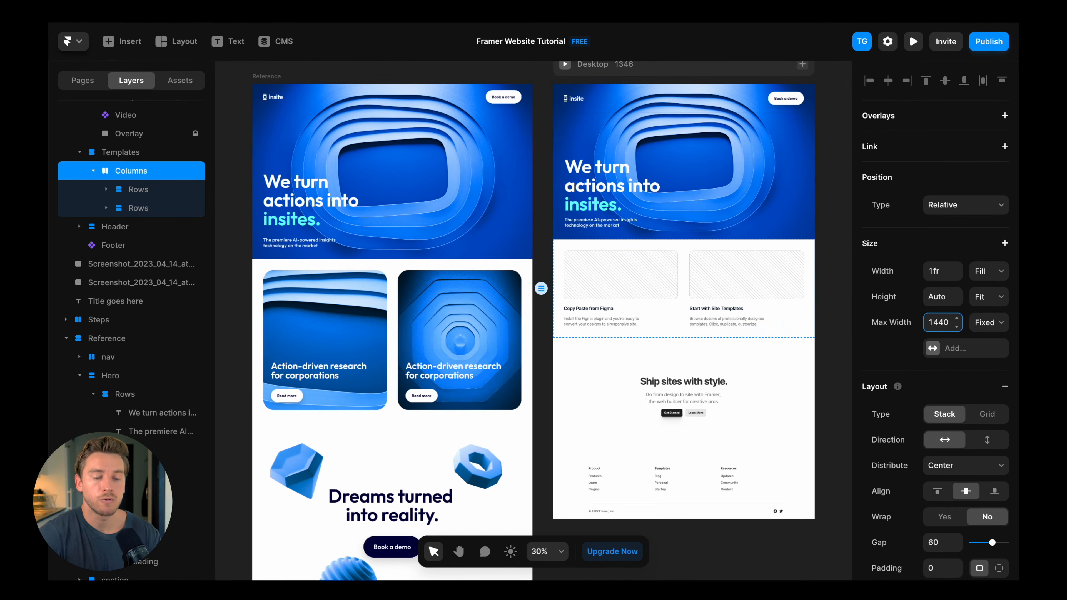
scroll(750, 254, down, 4)
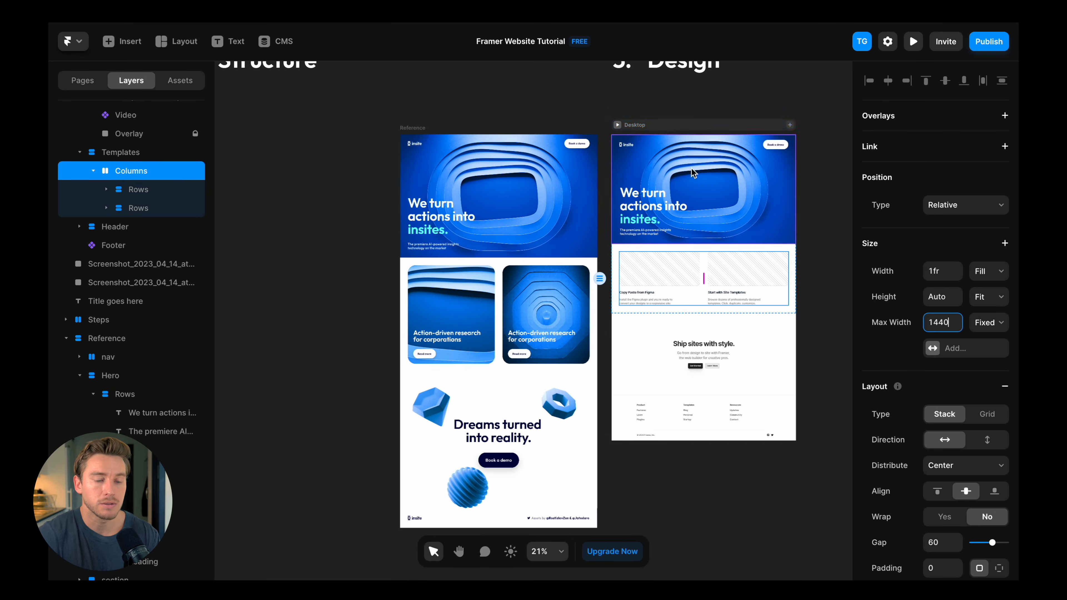
click(680, 126)
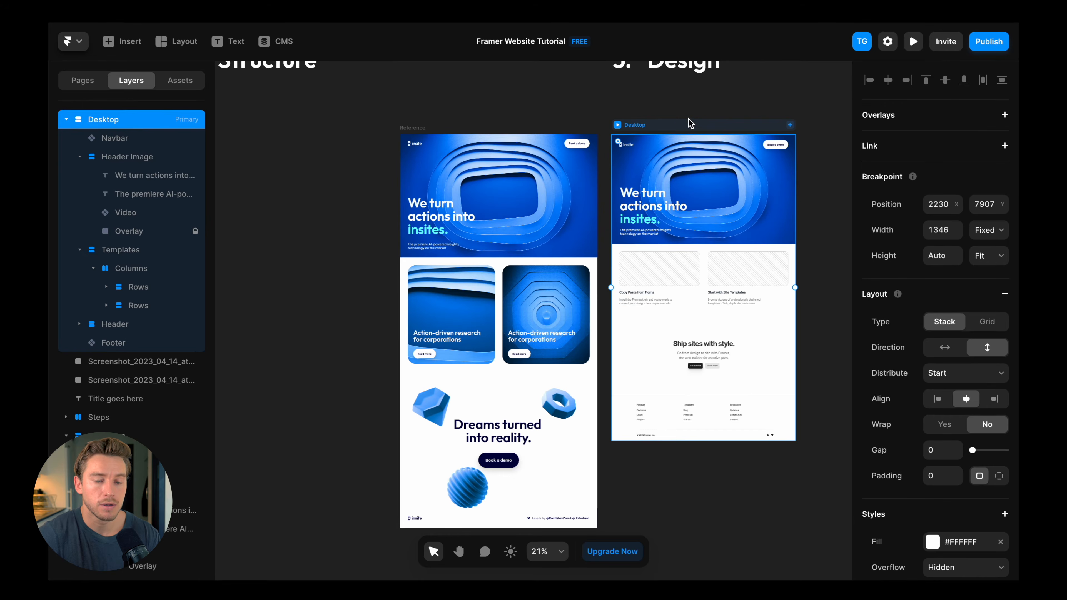
click(933, 229)
text(14)
scroll(718, 168, right, 2)
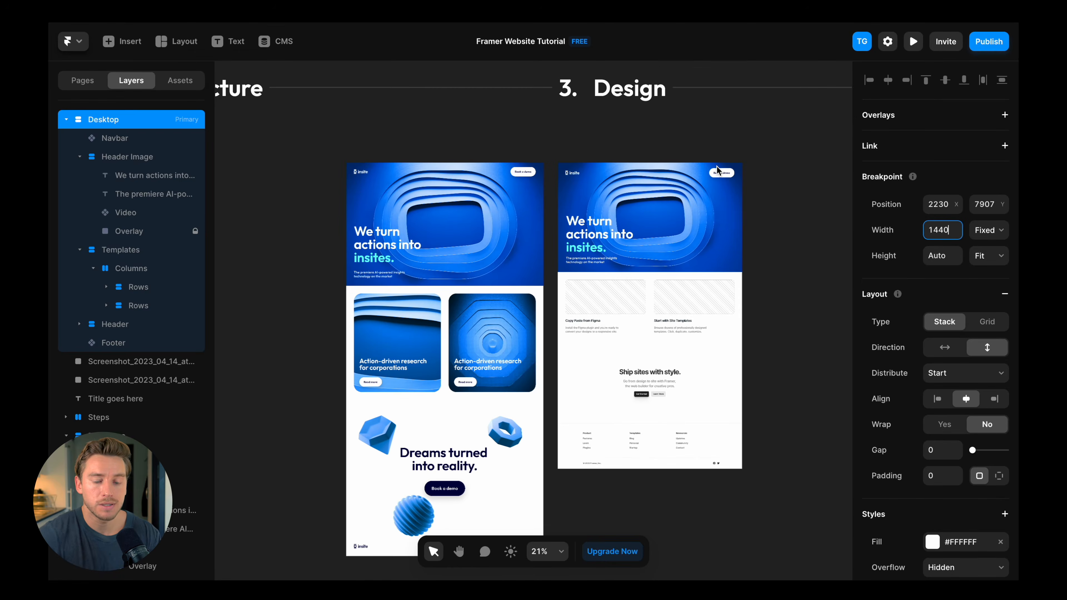
key(Return)
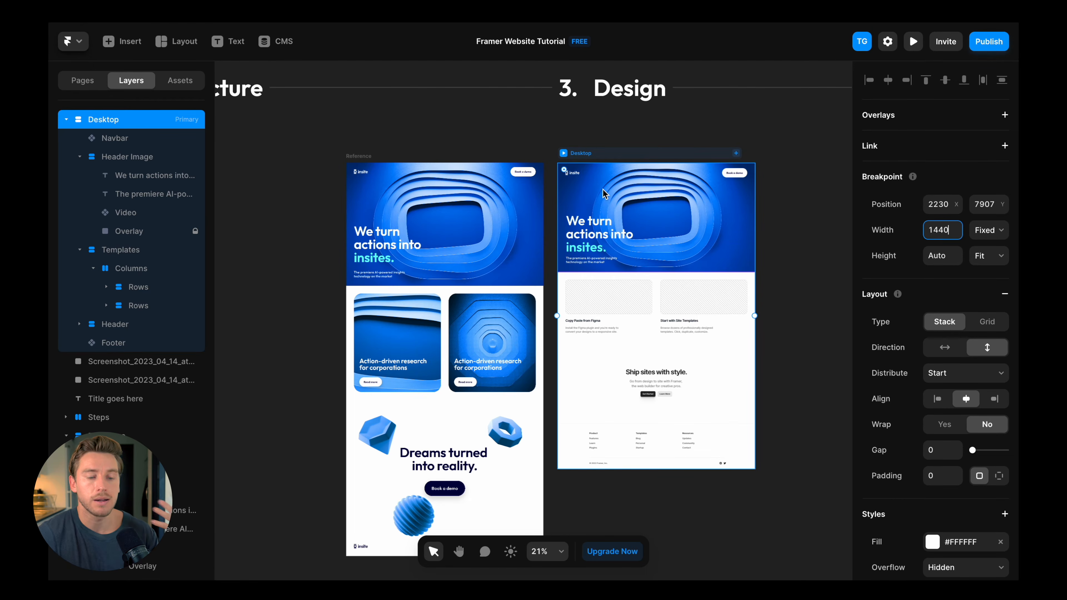
Step: Compare the layout settings of the first Rows card in Columns with the Reference octagon card's size, gap, padding, fill and radius
scroll(603, 189, up, 5)
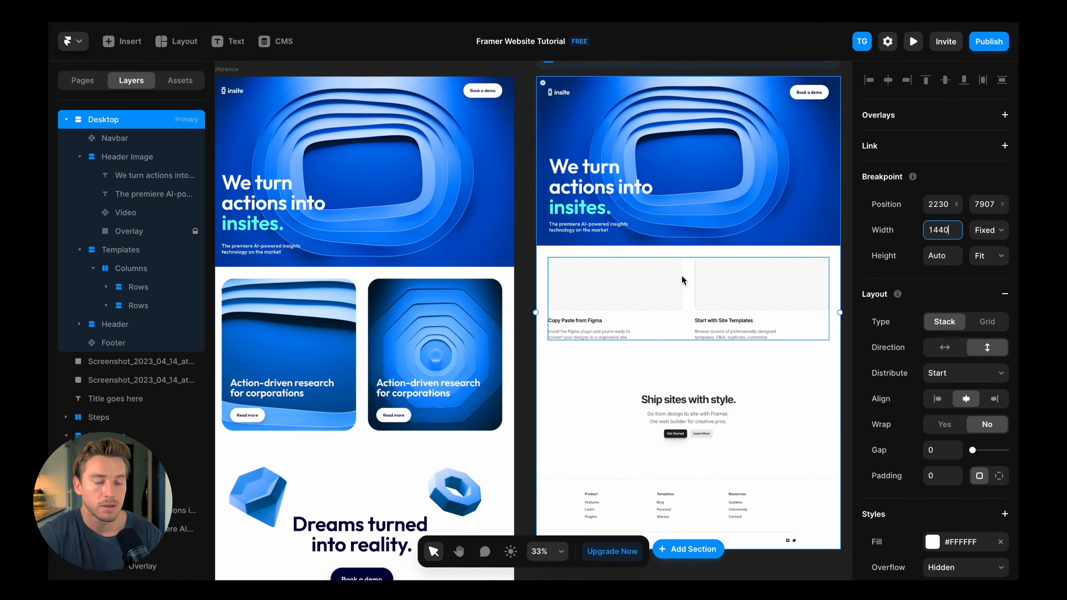
click(682, 279)
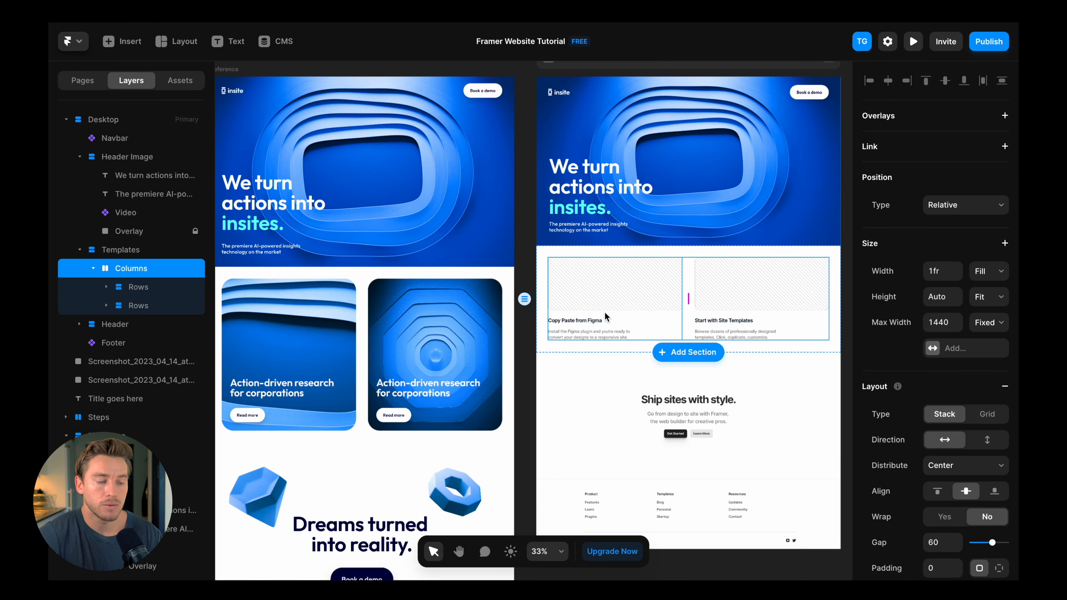
click(609, 302)
click(630, 320)
click(655, 311)
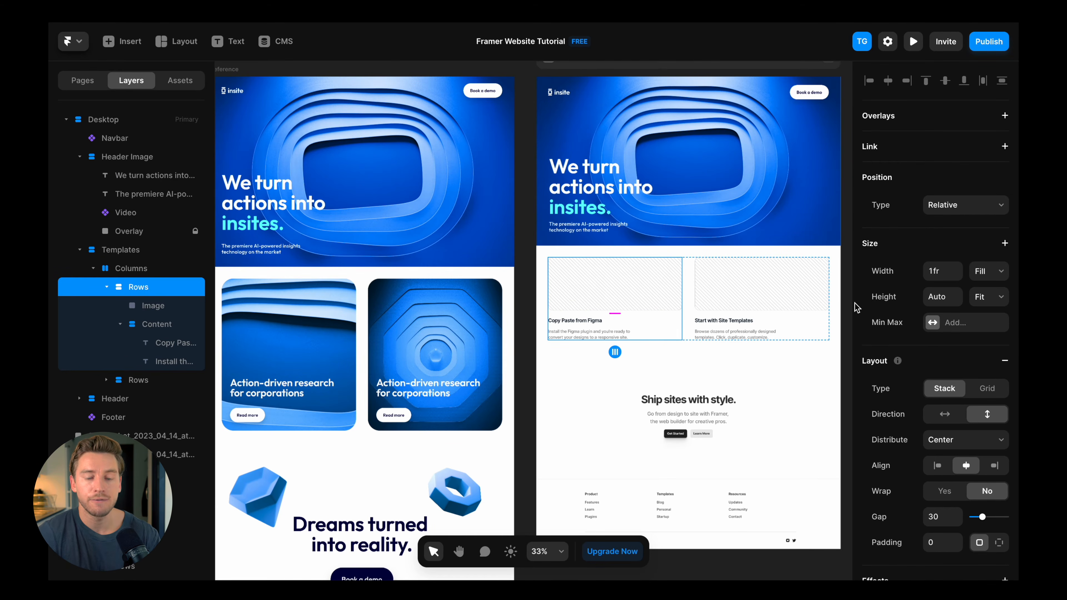
scroll(893, 322, down, 5)
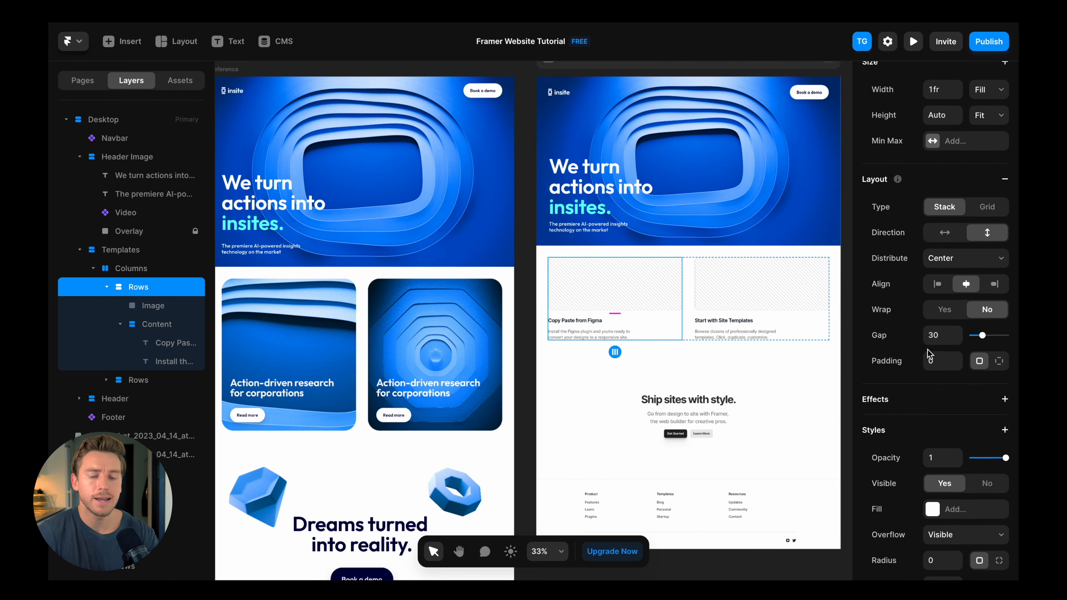
click(450, 425)
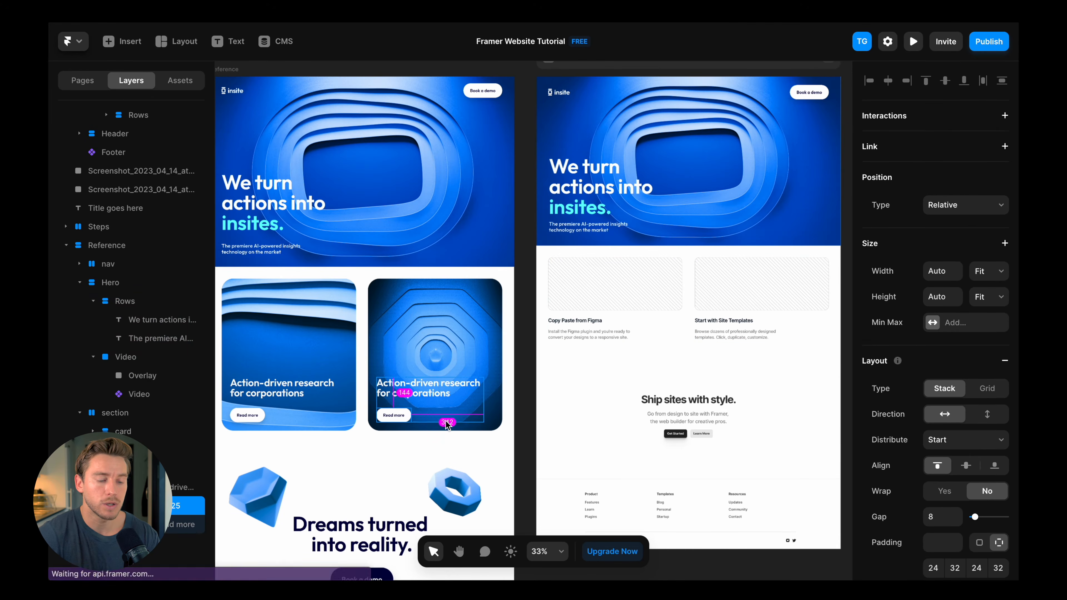
scroll(395, 419, up, 5)
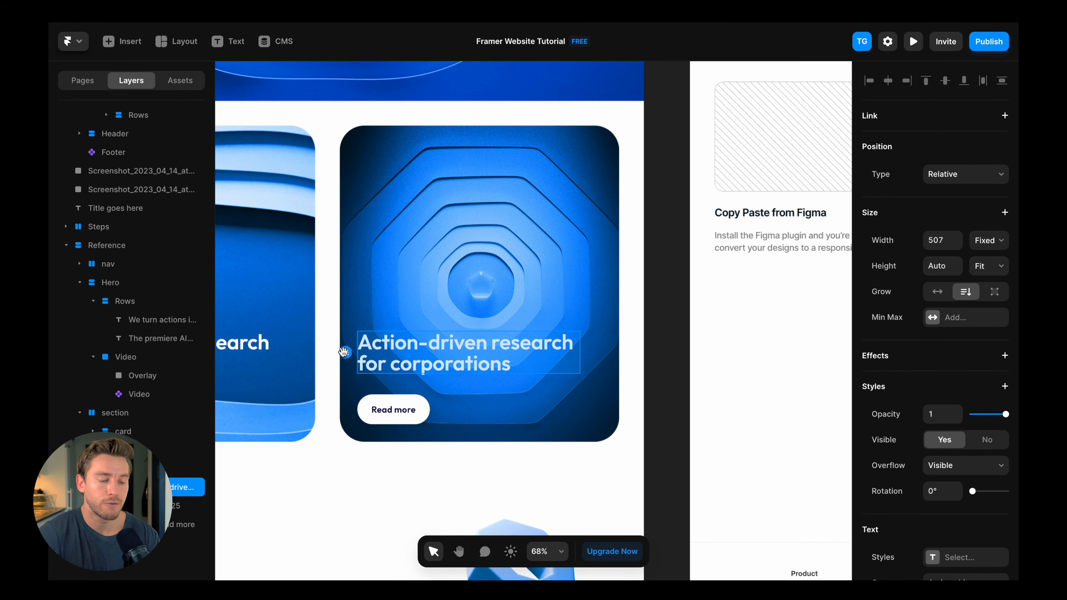
click(354, 341)
scroll(353, 341, down, 4)
click(398, 302)
scroll(932, 419, down, 5)
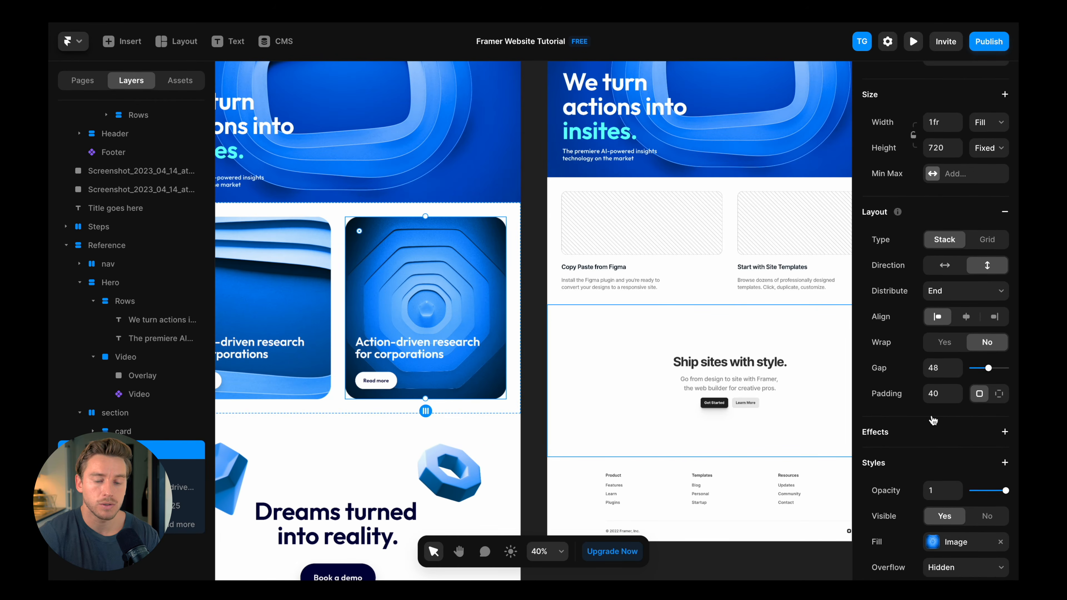
scroll(926, 384, down, 2)
scroll(927, 294, down, 4)
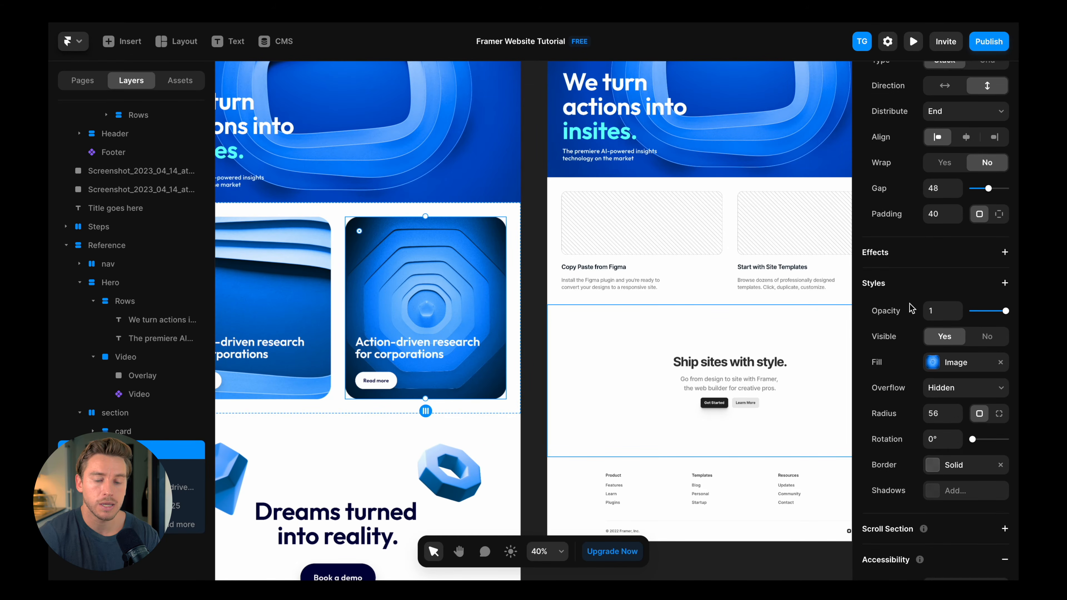
Step: Fill the first Rows card, "Copy Paste from Figma", with the Blue colour style
scroll(690, 325, up, 2)
scroll(690, 326, right, 3)
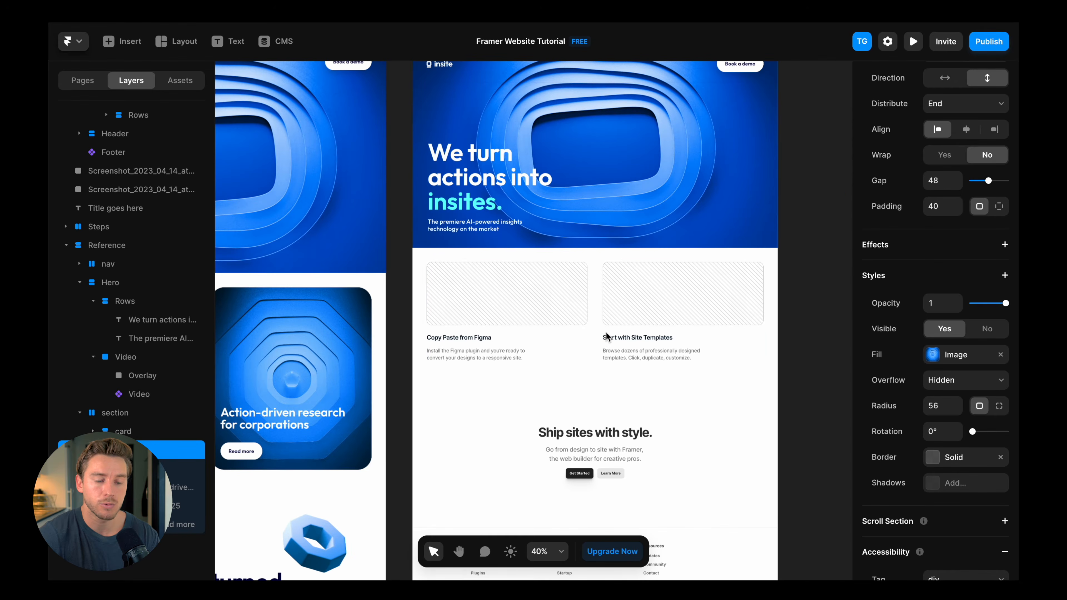
click(570, 342)
click(578, 329)
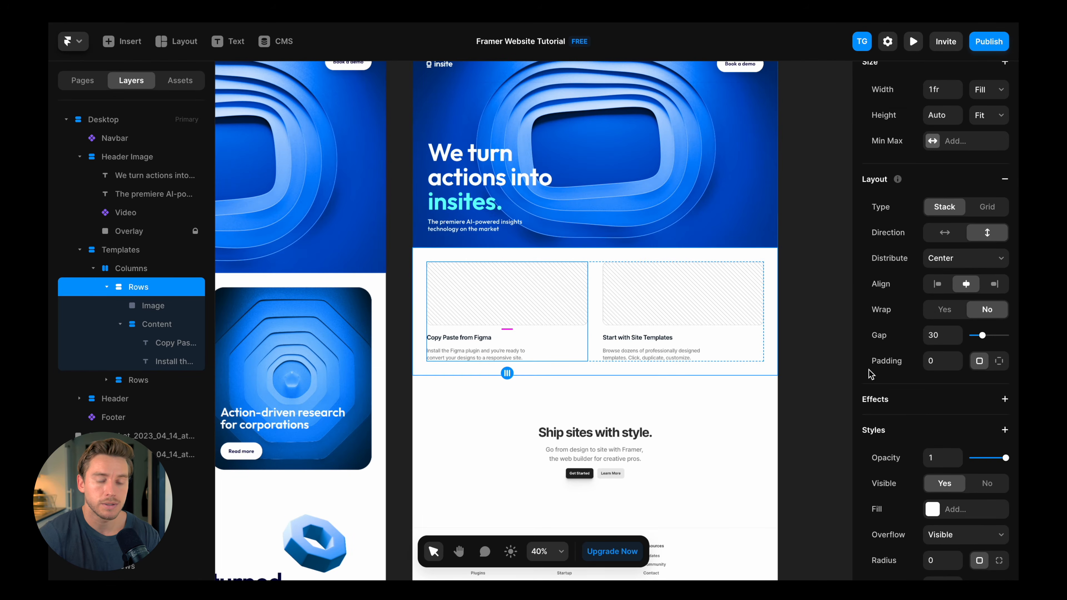
scroll(945, 377, down, 2)
click(931, 423)
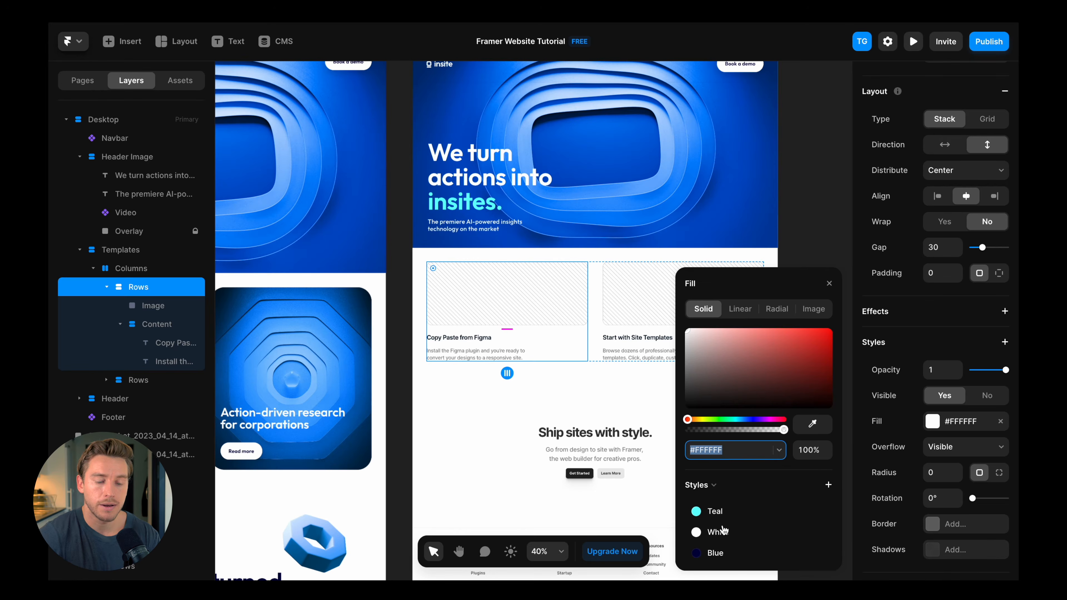
click(715, 553)
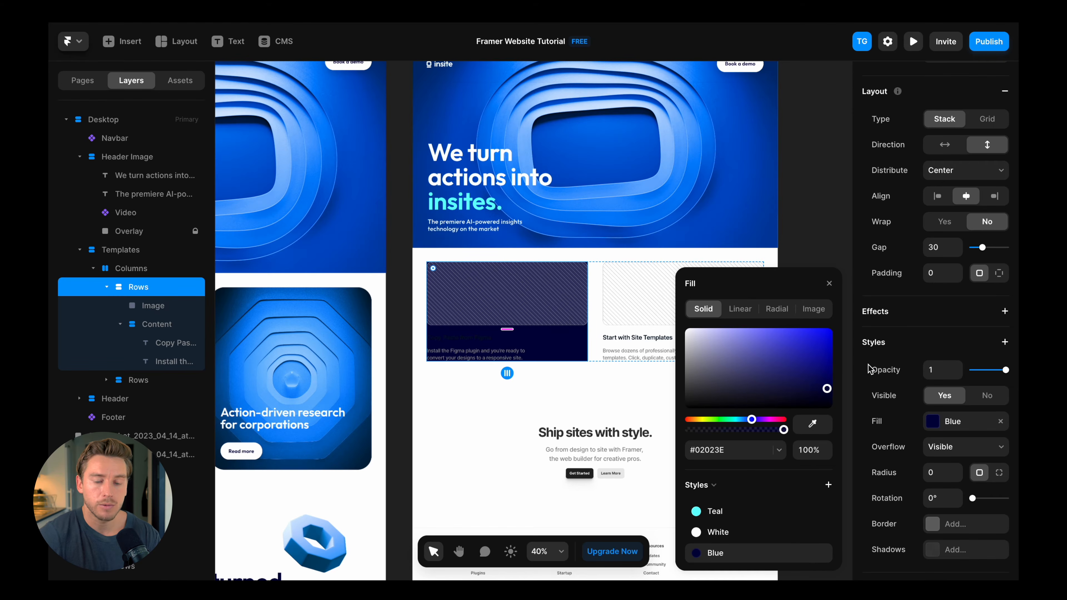
click(918, 347)
click(898, 387)
scroll(898, 387, down, 1)
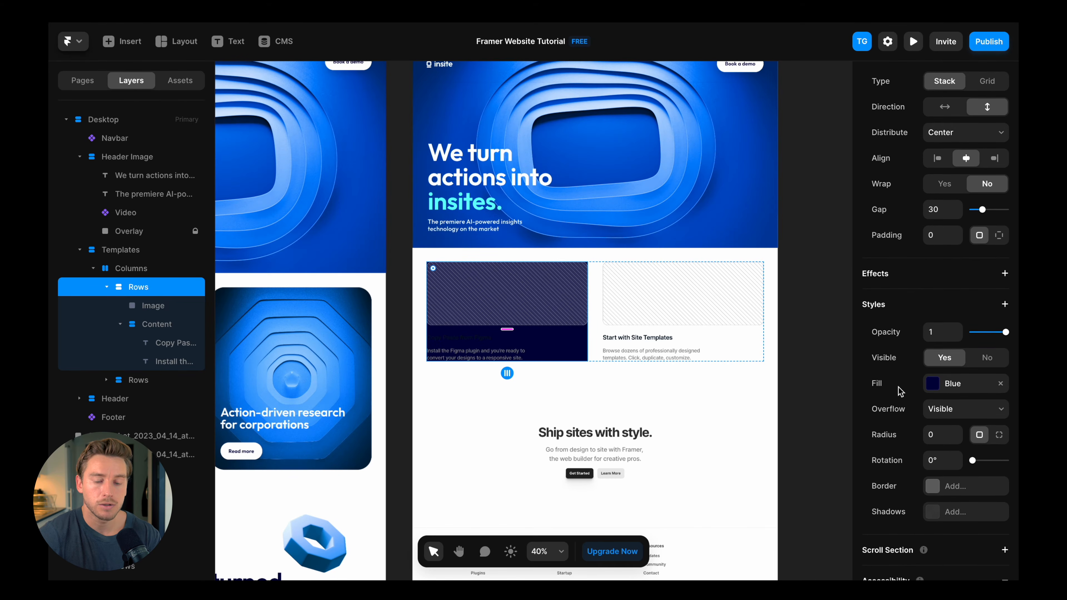
Step: Set the first Rows card's corner radius to 56, its gap to 48 and its padding to 40
scroll(898, 387, up, 1)
click(937, 471)
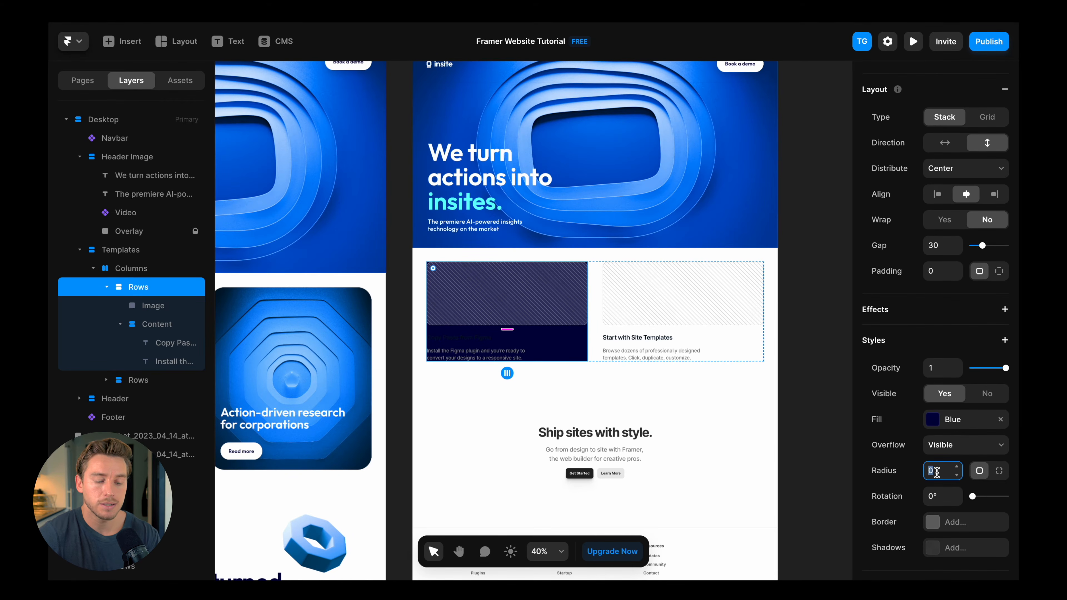
text(56)
scroll(899, 402, up, 3)
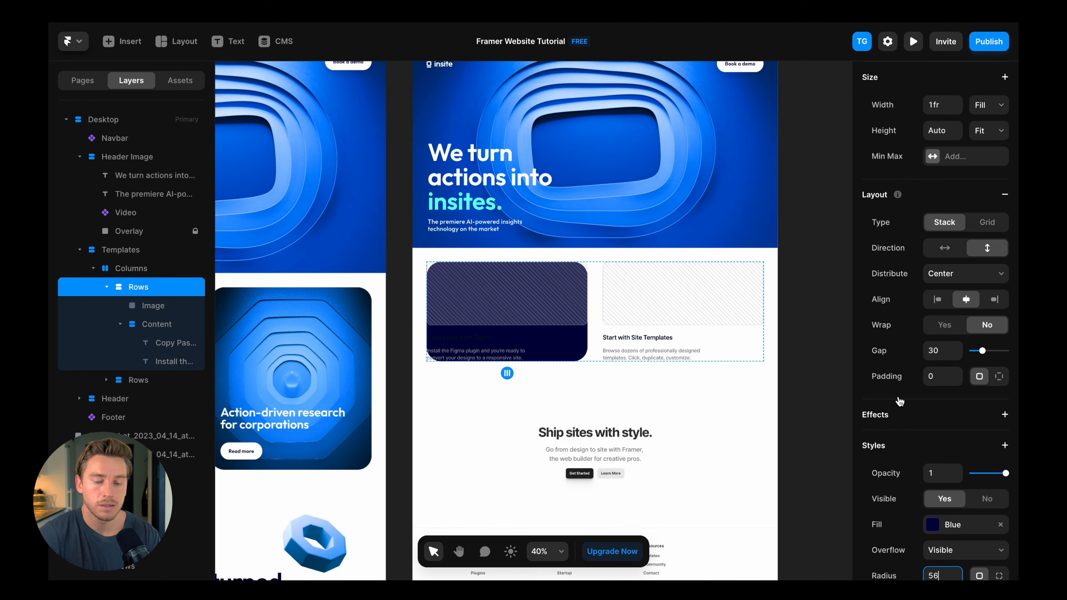
click(946, 350)
text(48)
key(Tab)
text(40)
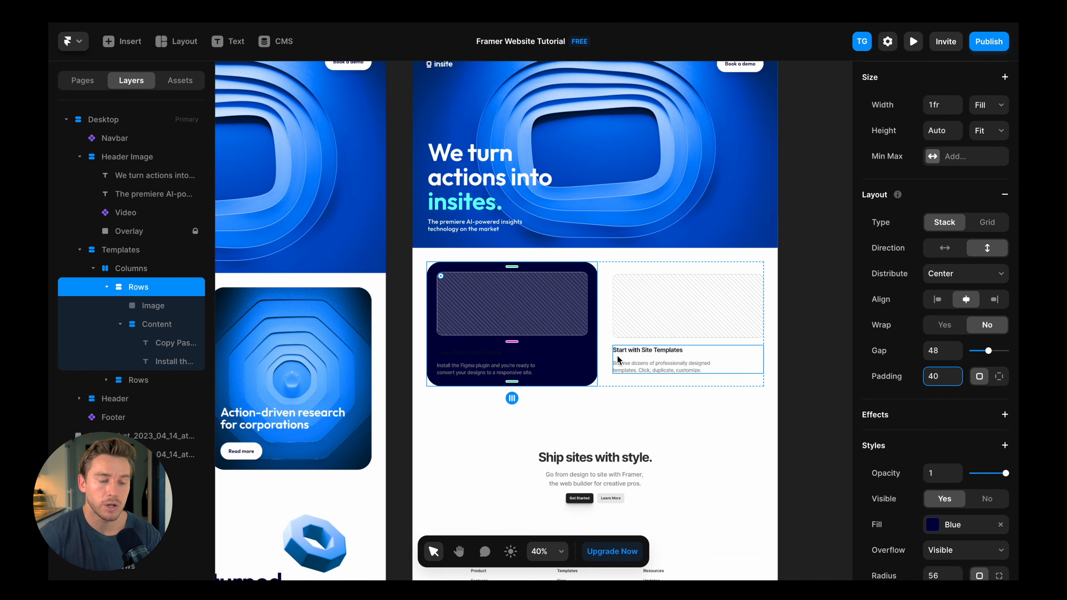
Step: Delete the Image placeholder from the first Rows card in Templates
scroll(618, 359, left, 5)
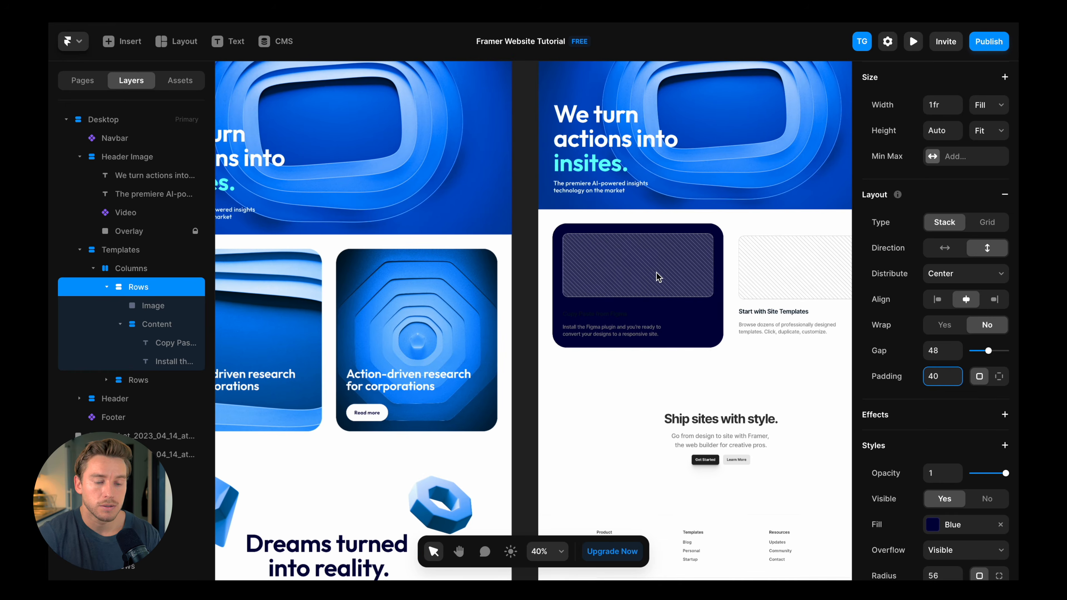
click(698, 257)
scroll(698, 258, left, 1)
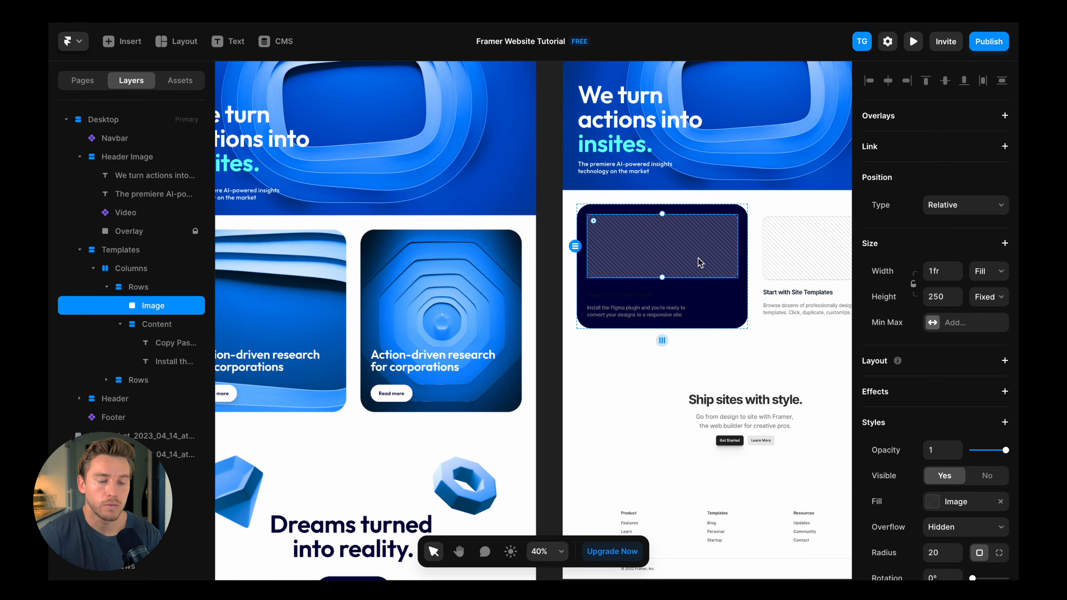
key(Delete)
Step: Apply the Heading 2 text style to the "Copy Paste from Figma" title in the first card
click(631, 247)
scroll(727, 256, left, 2)
scroll(727, 257, down, 2)
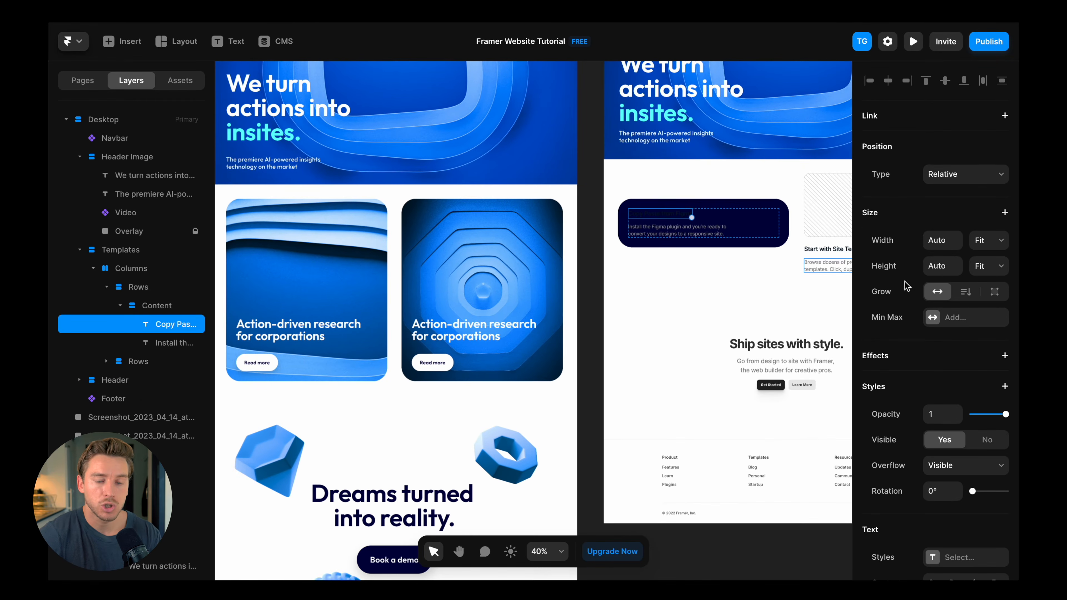
scroll(914, 290, down, 1)
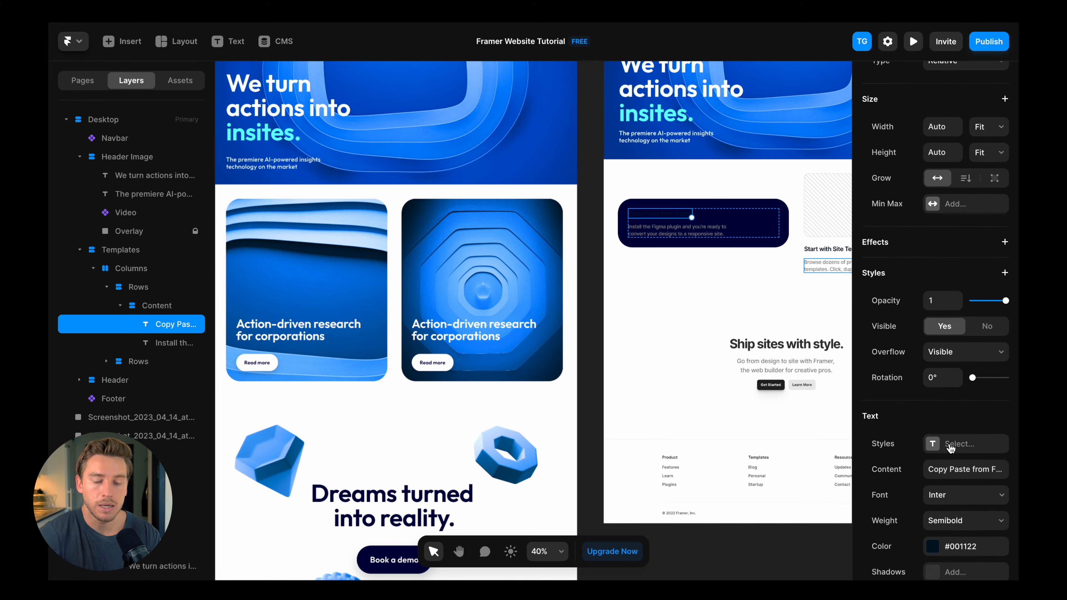
click(951, 449)
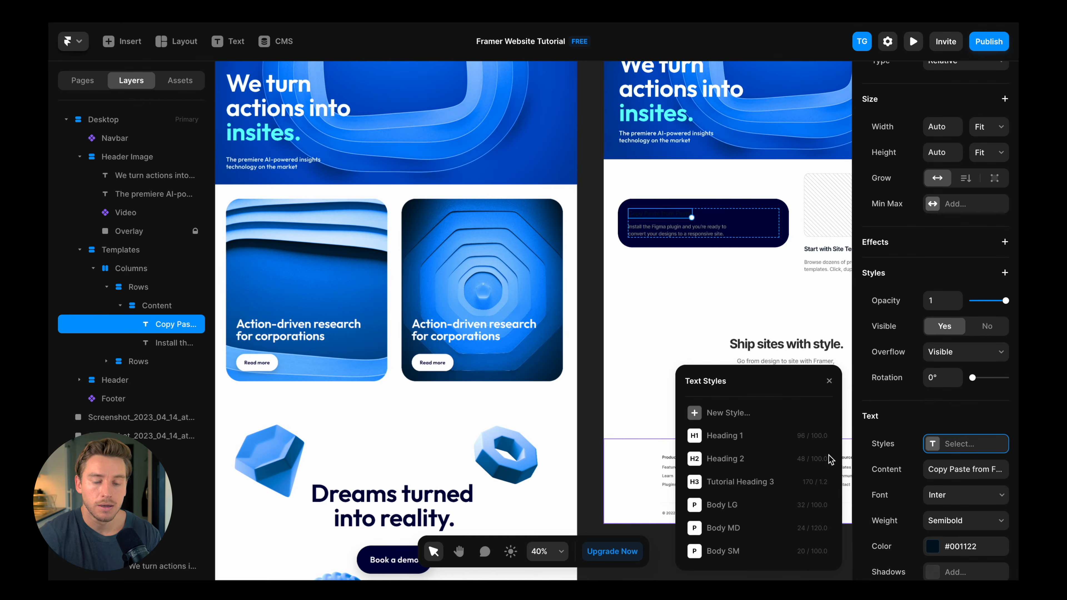
click(742, 459)
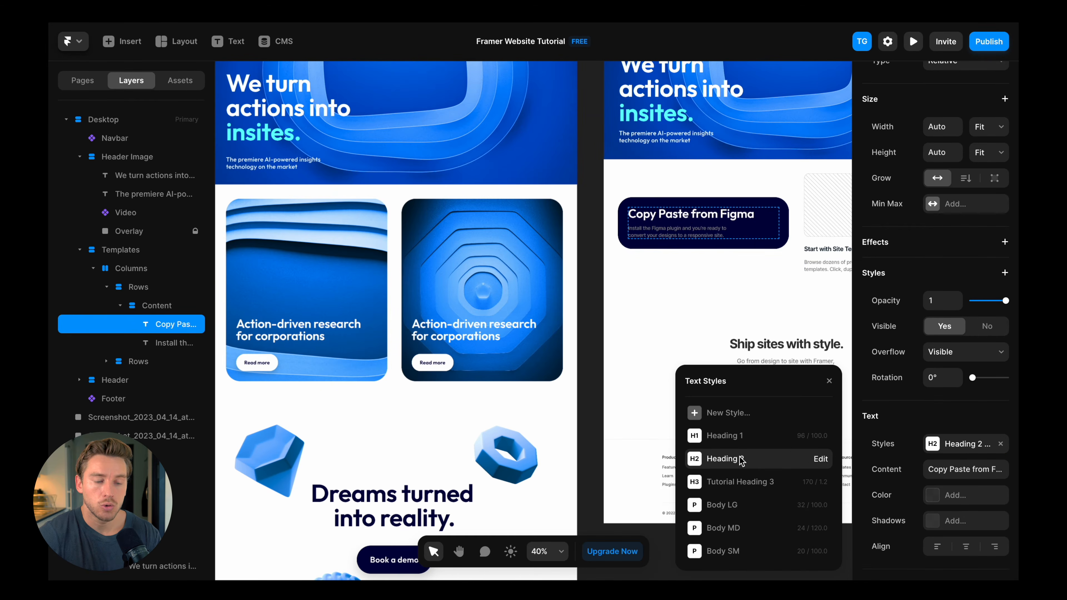
Step: Insert a Button MD component under the first card's title and delete the "Install the Figma plugin" description
click(710, 232)
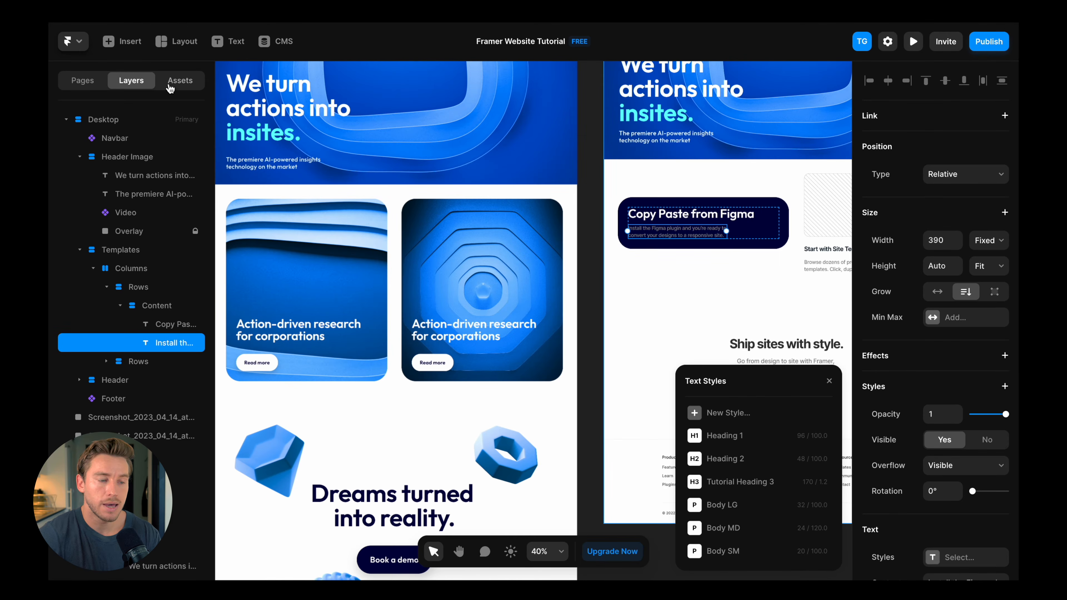
click(178, 81)
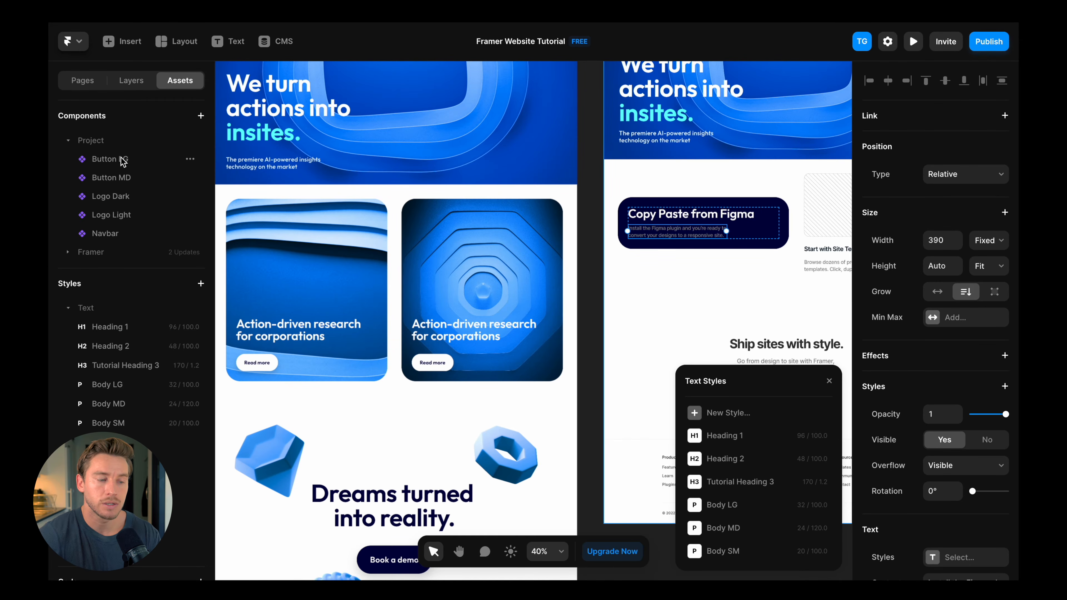
drag(124, 178, 656, 225)
click(707, 245)
key(Delete)
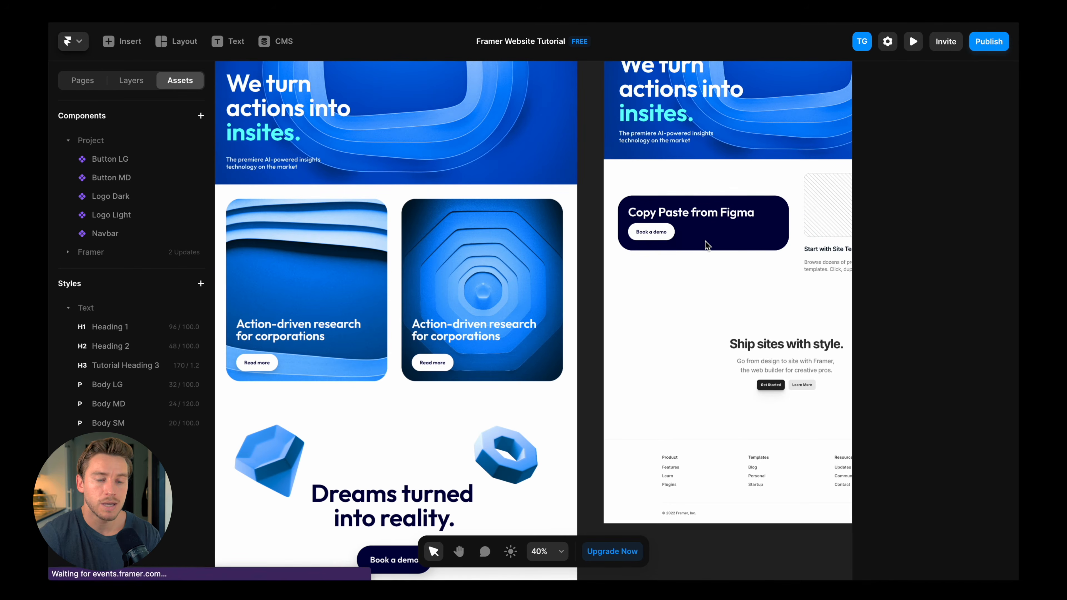
Step: Set the first Rows card's height to a fixed 700 px
click(782, 241)
scroll(871, 279, up, 5)
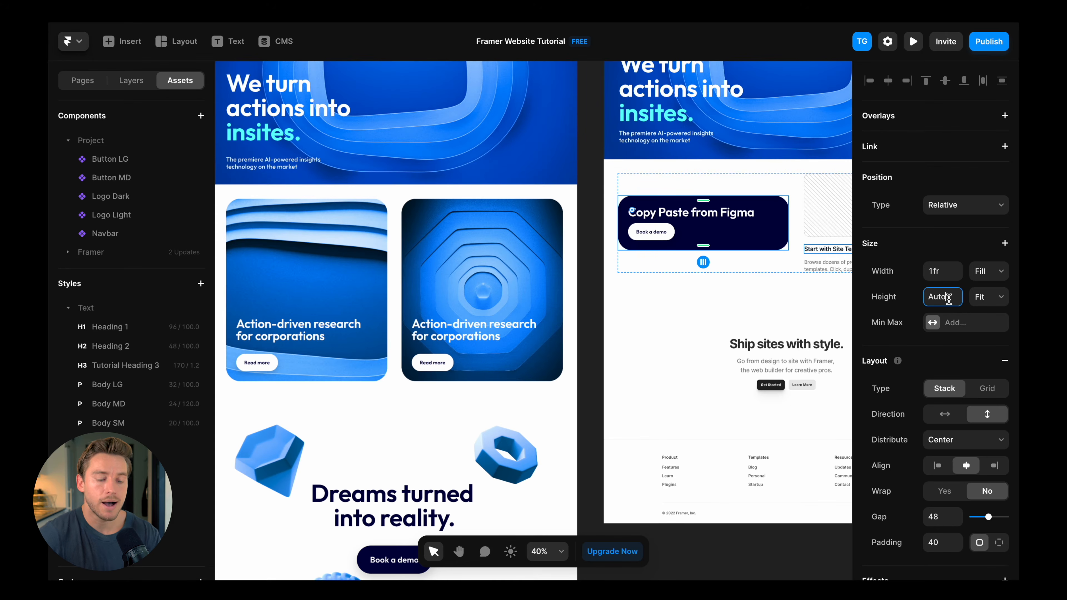
text(700px)
key(Return)
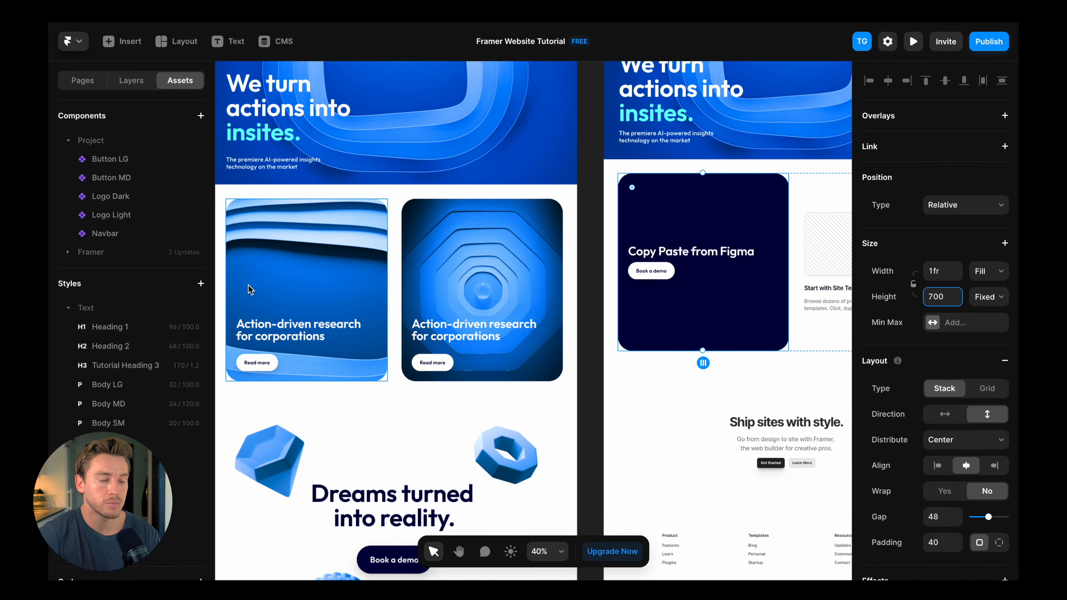
Step: Left-align the first Rows card's contents and set its distribution to End
scroll(905, 301, down, 4)
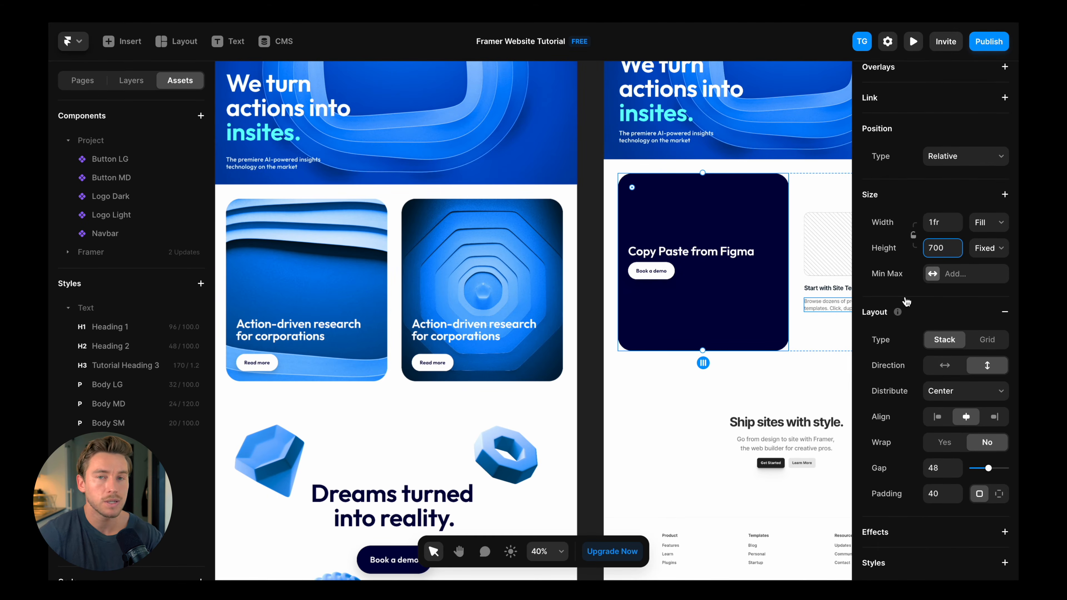
scroll(906, 312, down, 2)
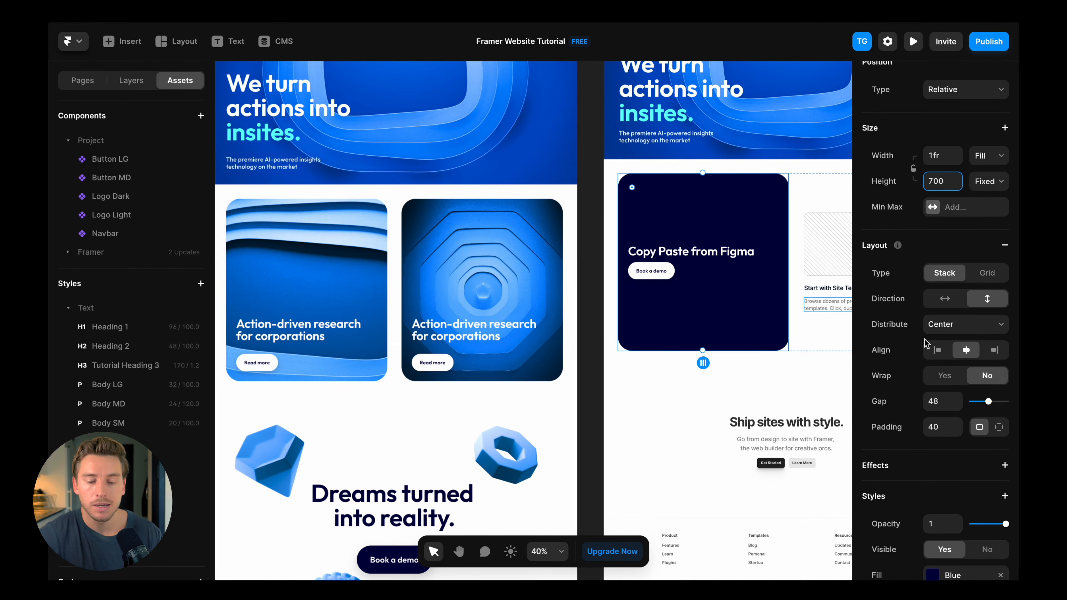
click(937, 351)
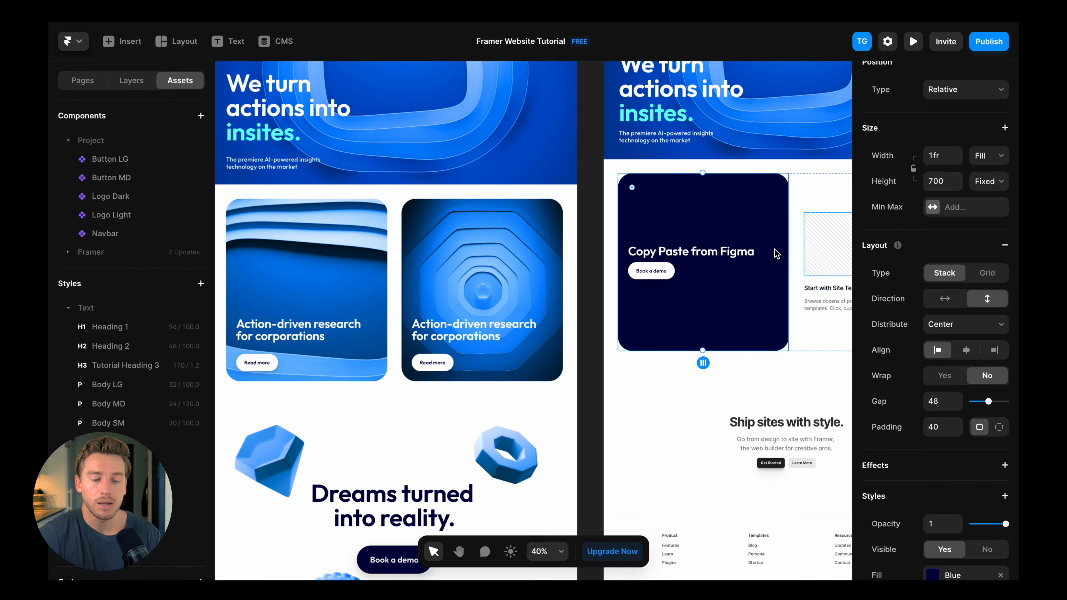
click(966, 323)
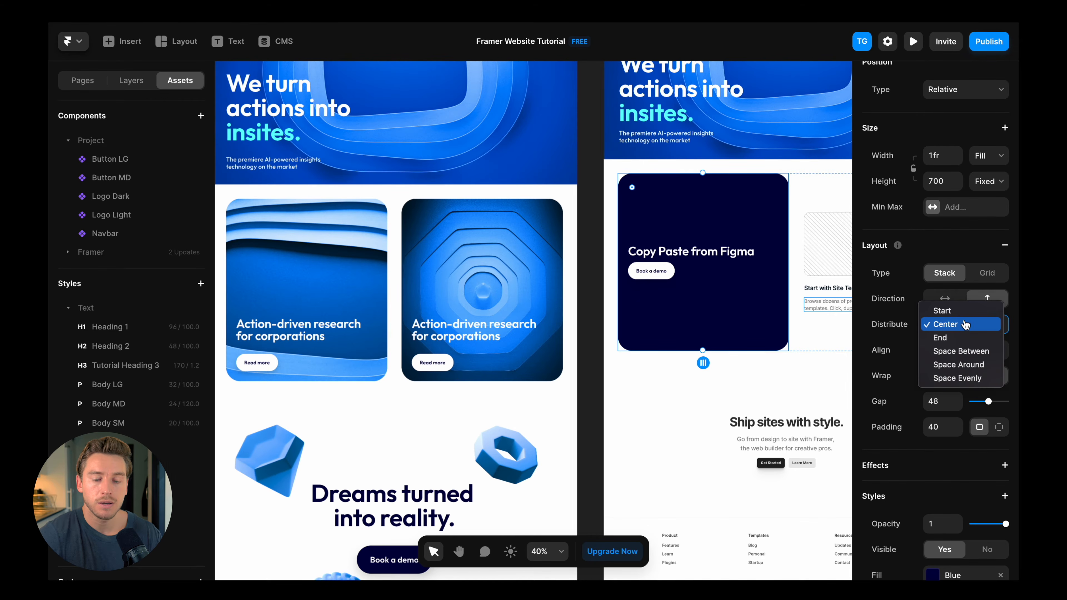
click(951, 339)
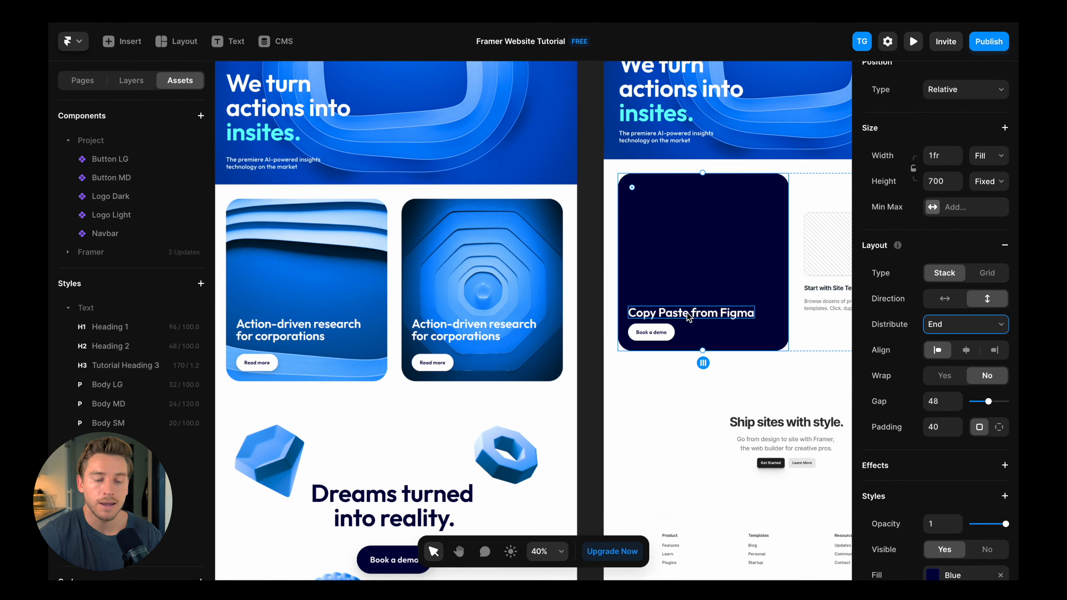
Step: Set the gap of the Content stack inside the first Rows card to 48
click(698, 333)
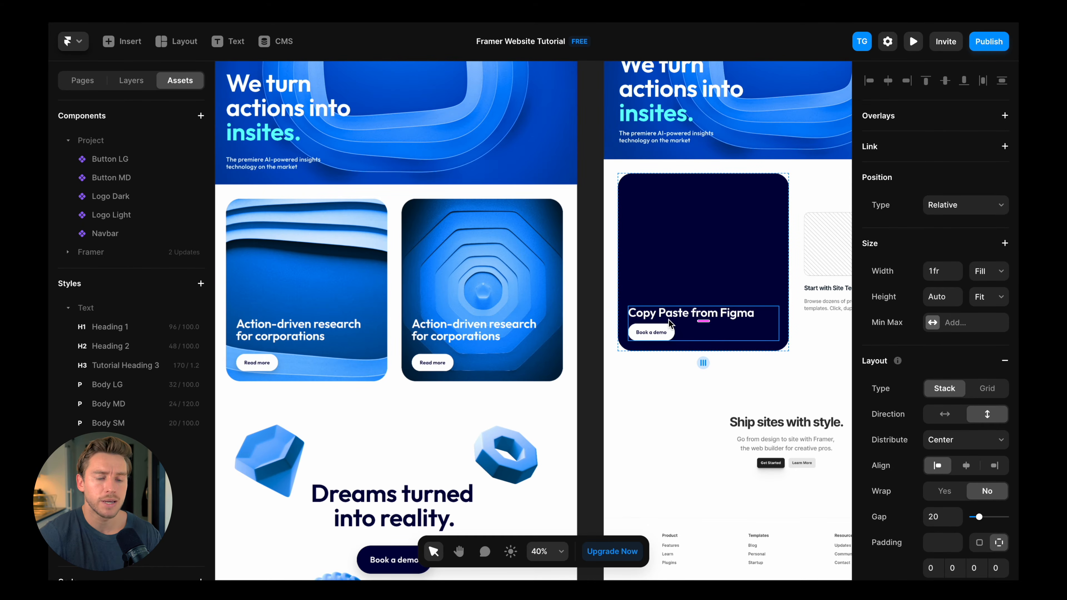
click(131, 80)
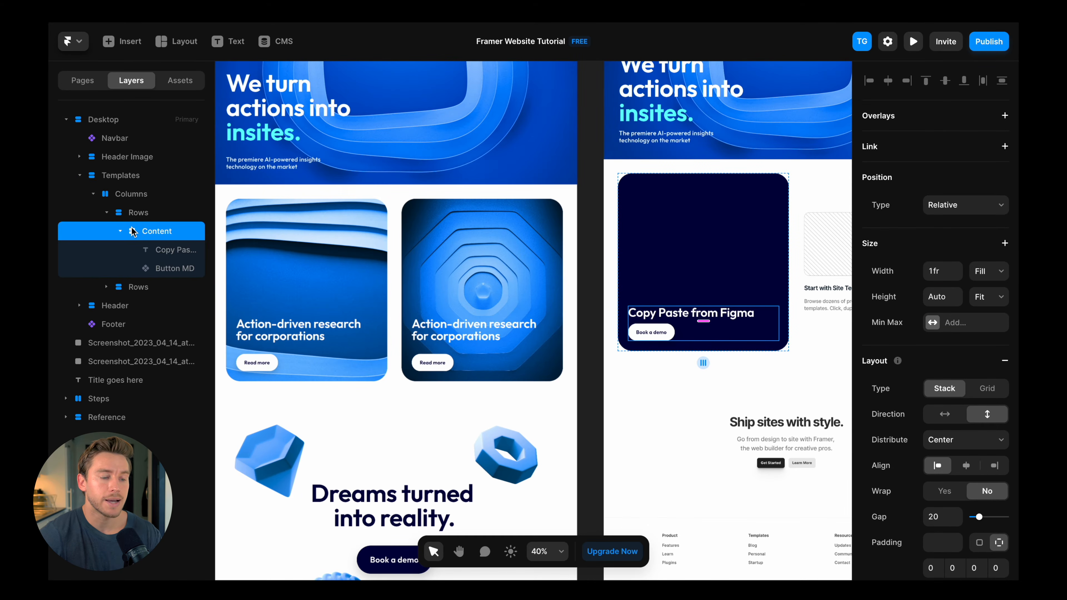
click(133, 215)
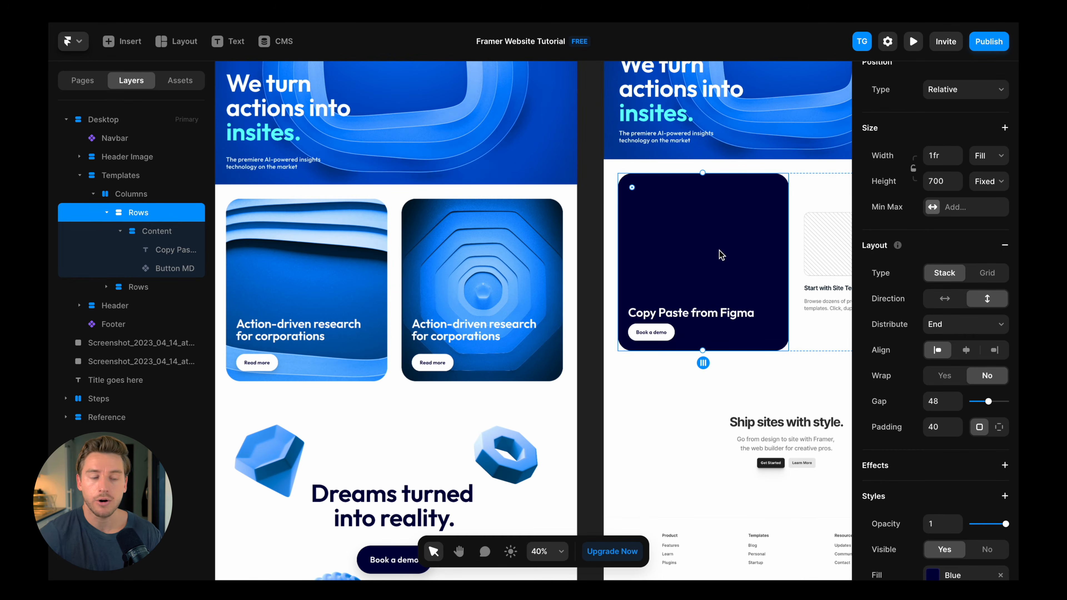
click(130, 233)
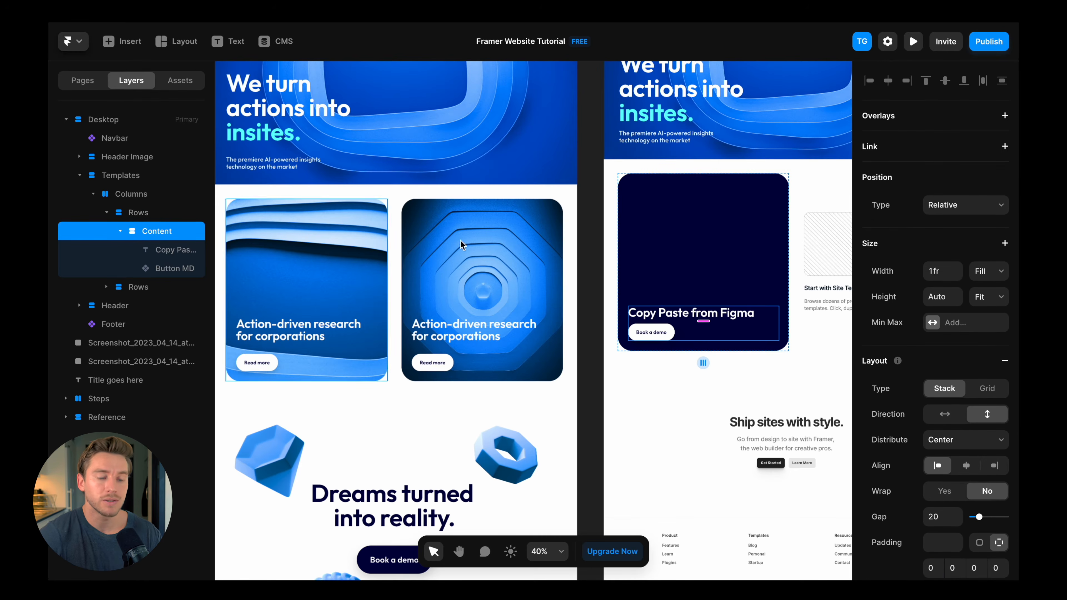
scroll(936, 379, down, 4)
click(935, 365)
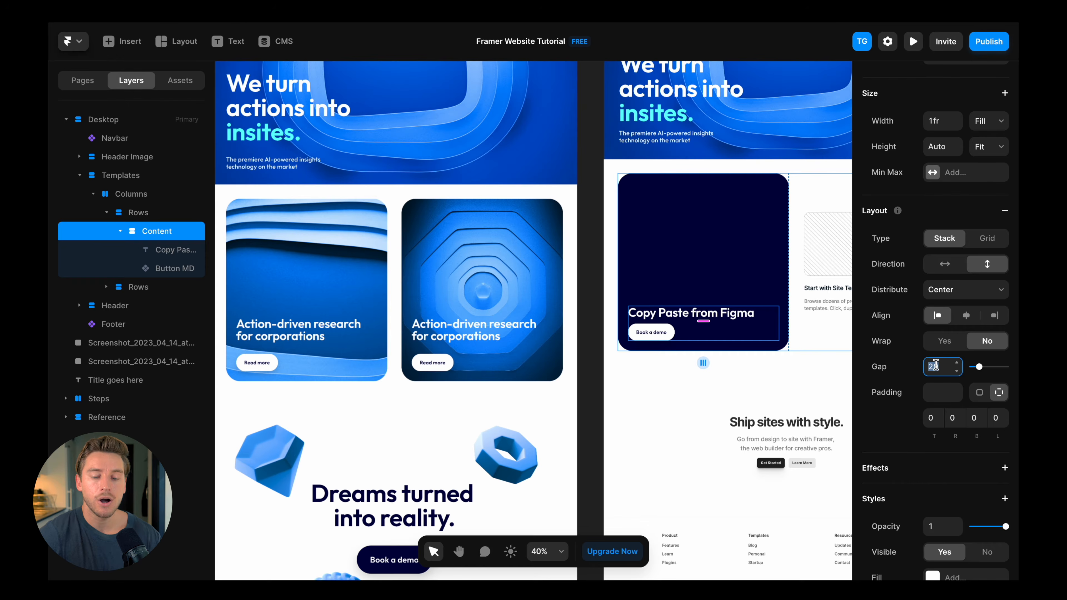
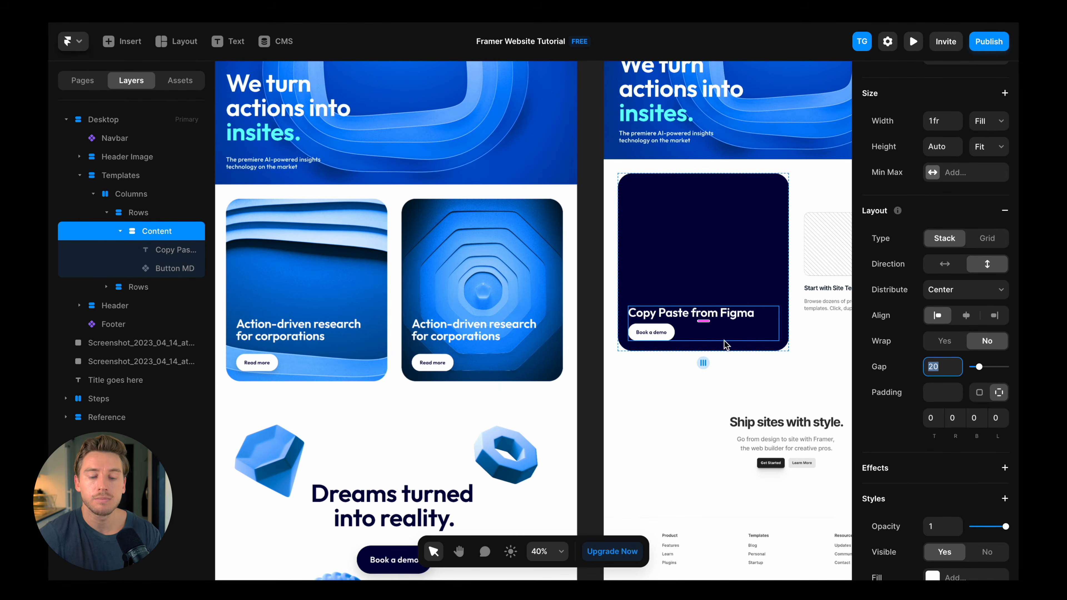
text(40)
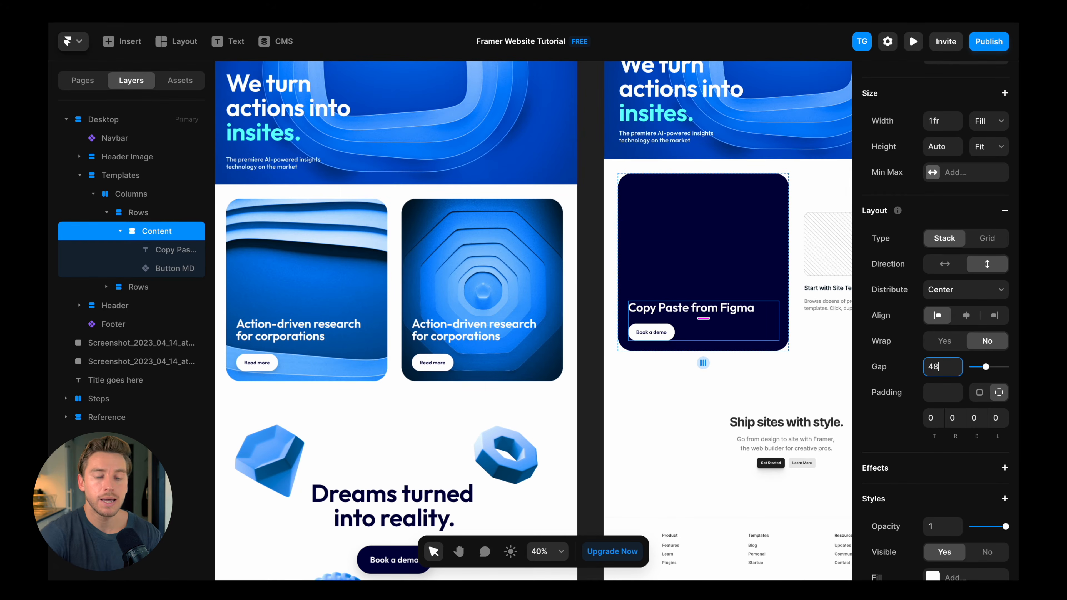
Step: Replace the first card's title with the Reference card's text "Action-driven research for corporations"
triple_click(316, 327)
click(711, 304)
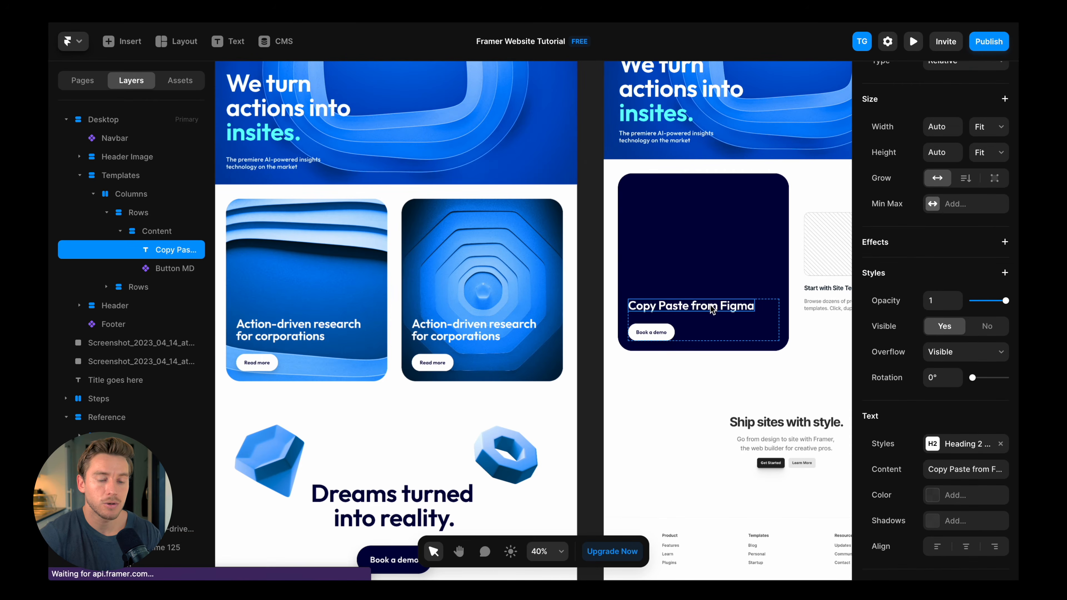
double_click(696, 306)
key(ctrl+a)
key(ctrl+v)
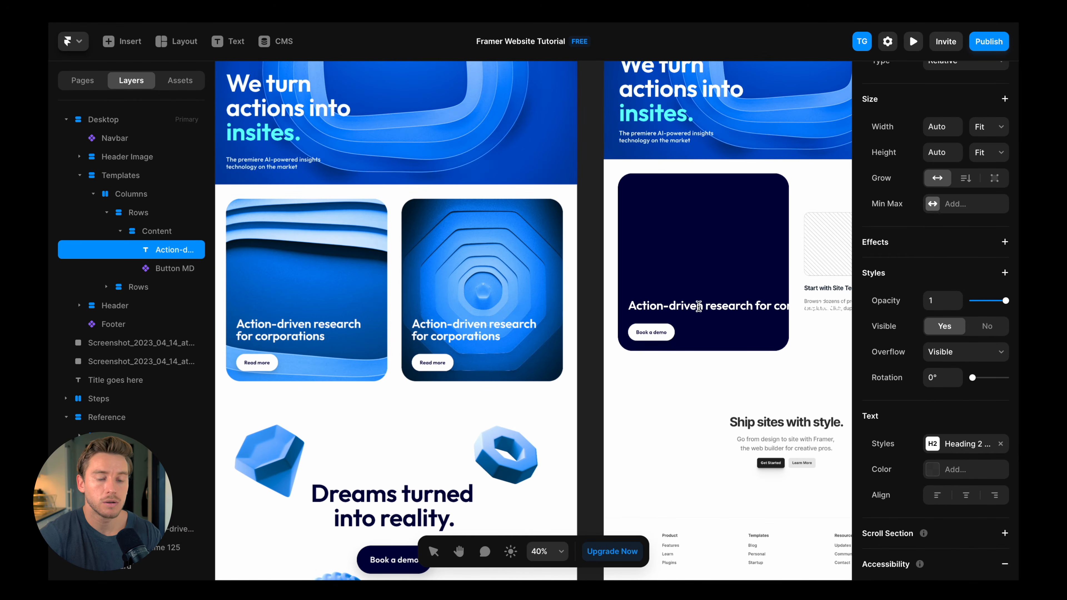
key(Escape)
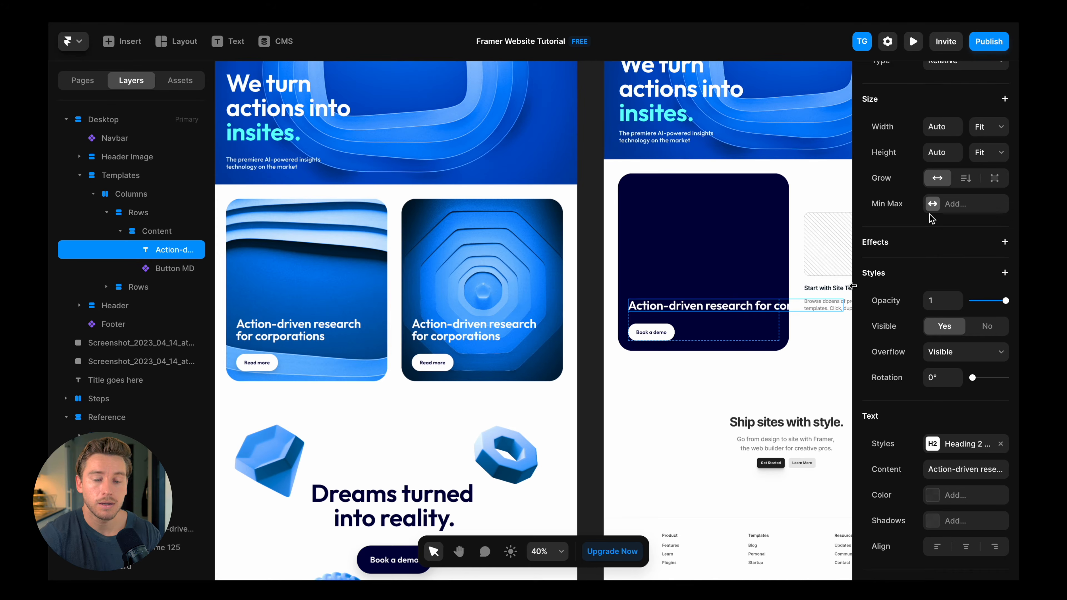
Step: Set the first card's title width to Fill so the text wraps inside the card
scroll(930, 214, up, 3)
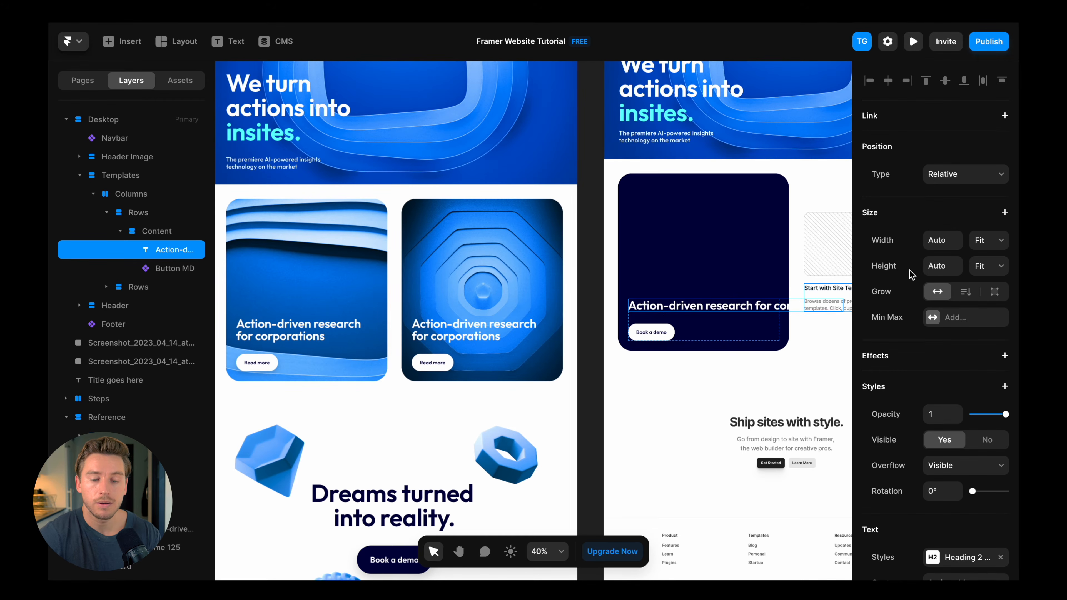
click(995, 240)
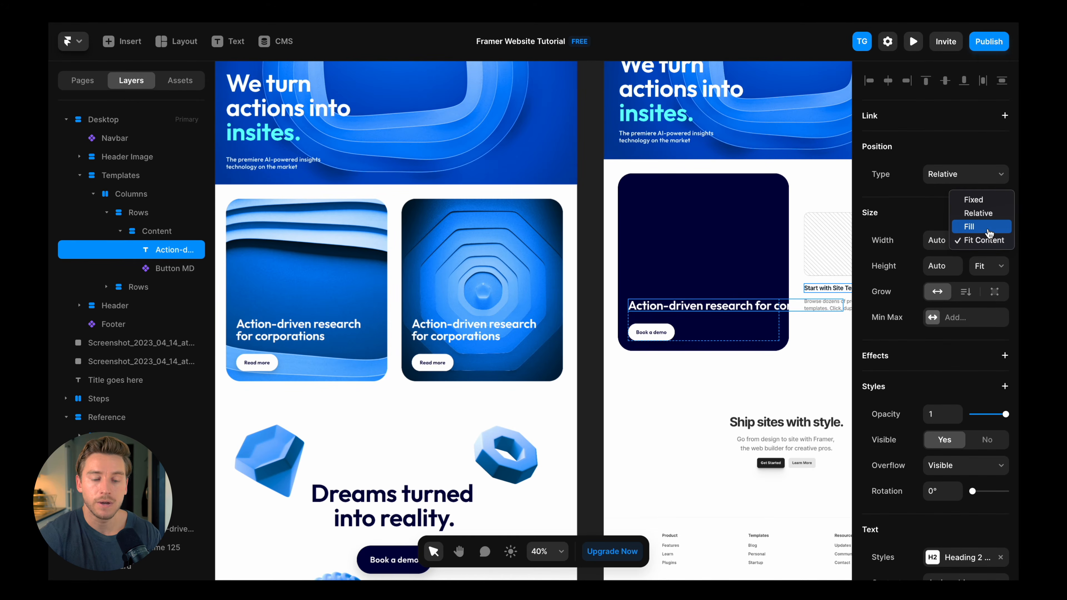
click(990, 228)
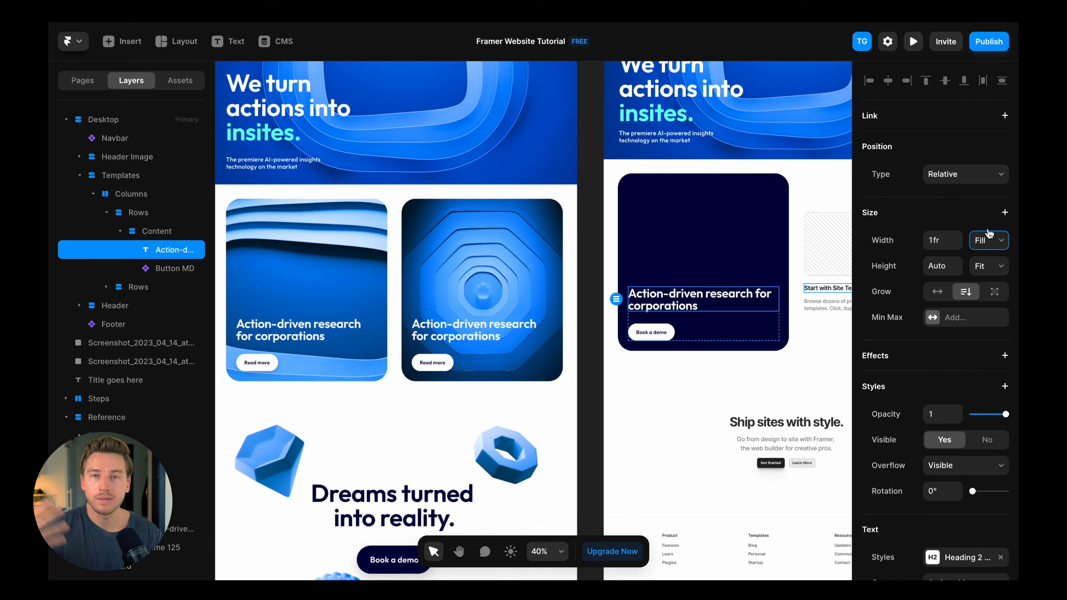
Step: Replace the first card's solid blue fill with the image "card img 1.png" from the Framer Web Assets folder
click(681, 233)
scroll(915, 264, down, 5)
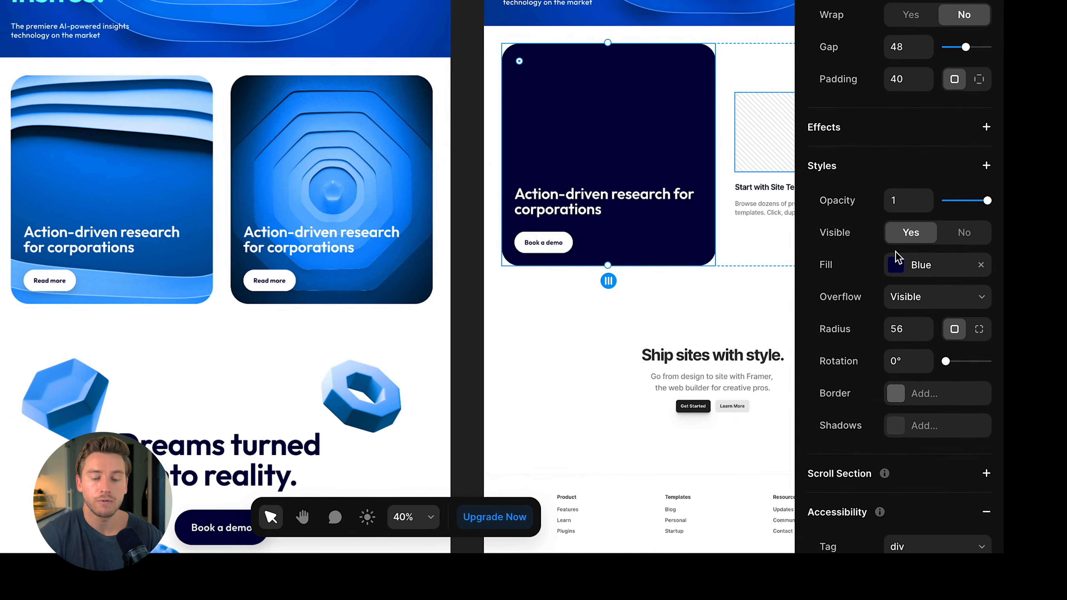
click(921, 292)
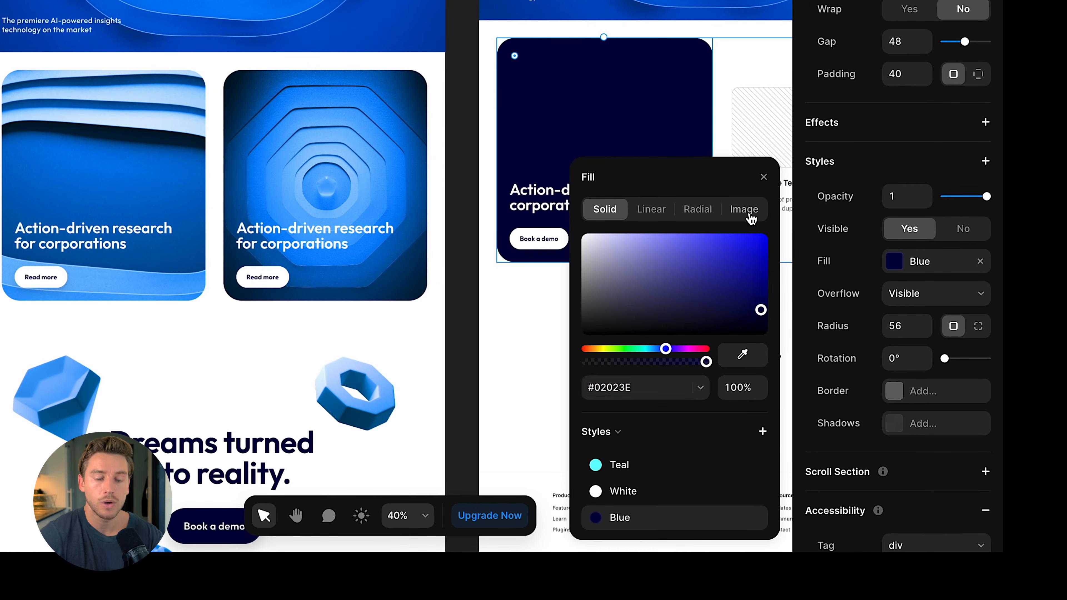
click(752, 212)
click(676, 317)
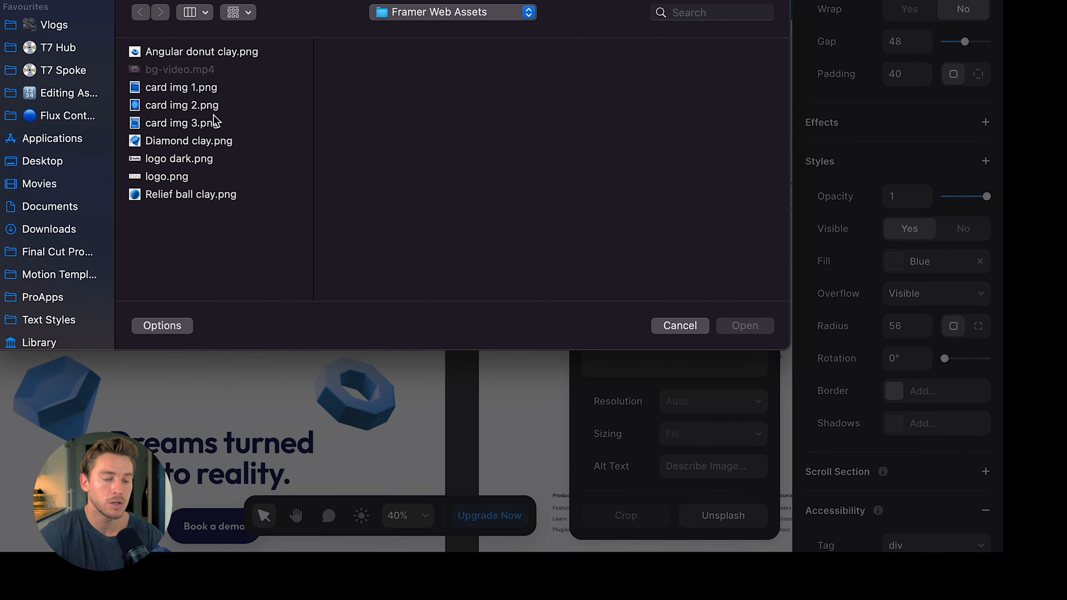
click(199, 87)
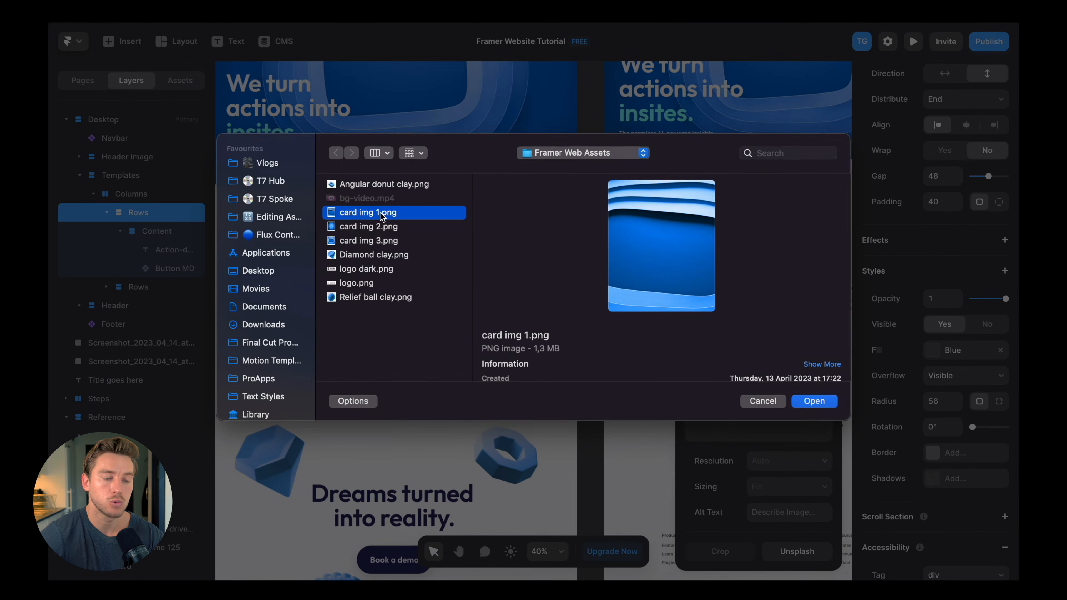
double_click(381, 212)
scroll(620, 222, right, 2)
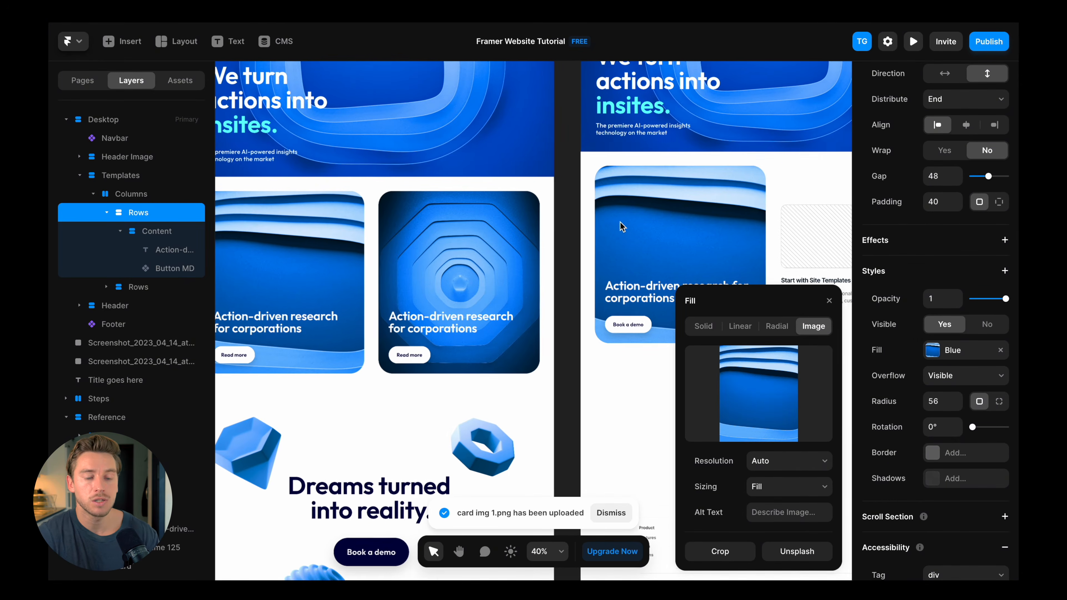
click(830, 300)
Step: Rename the first card's Rows layer to "card" and its parent Columns layer to "cards"
scroll(628, 284, down, 5)
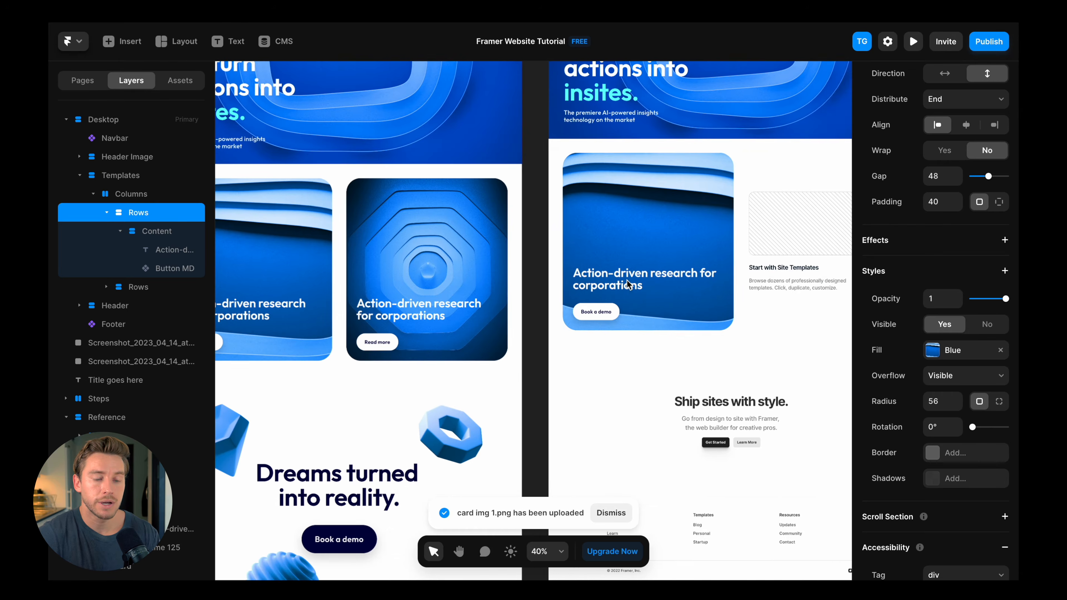
scroll(667, 214, up, 1)
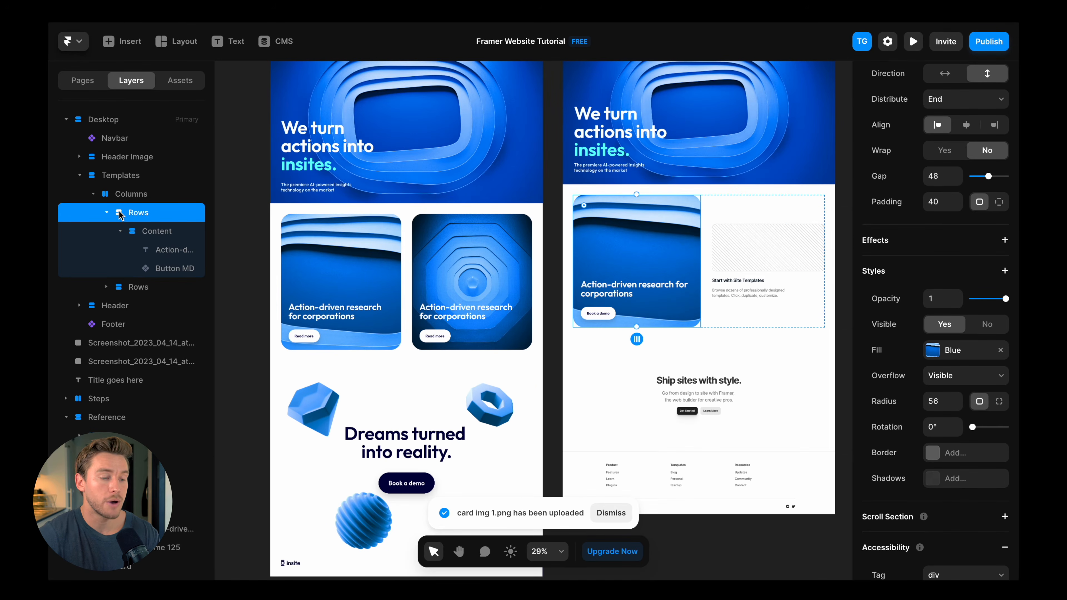
click(106, 213)
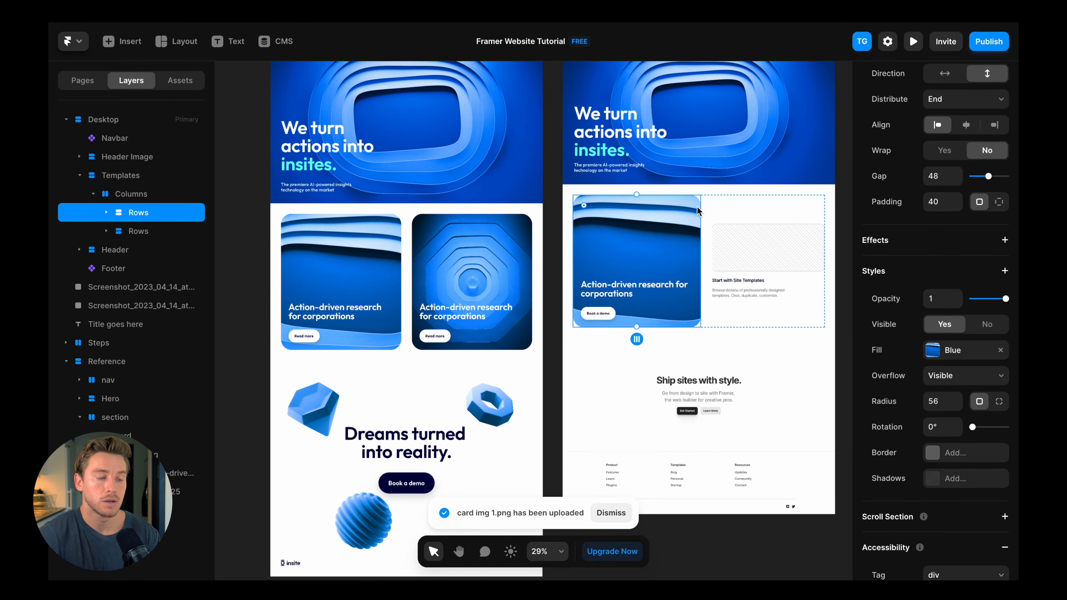
key(super+r)
text(ca)
key(Return)
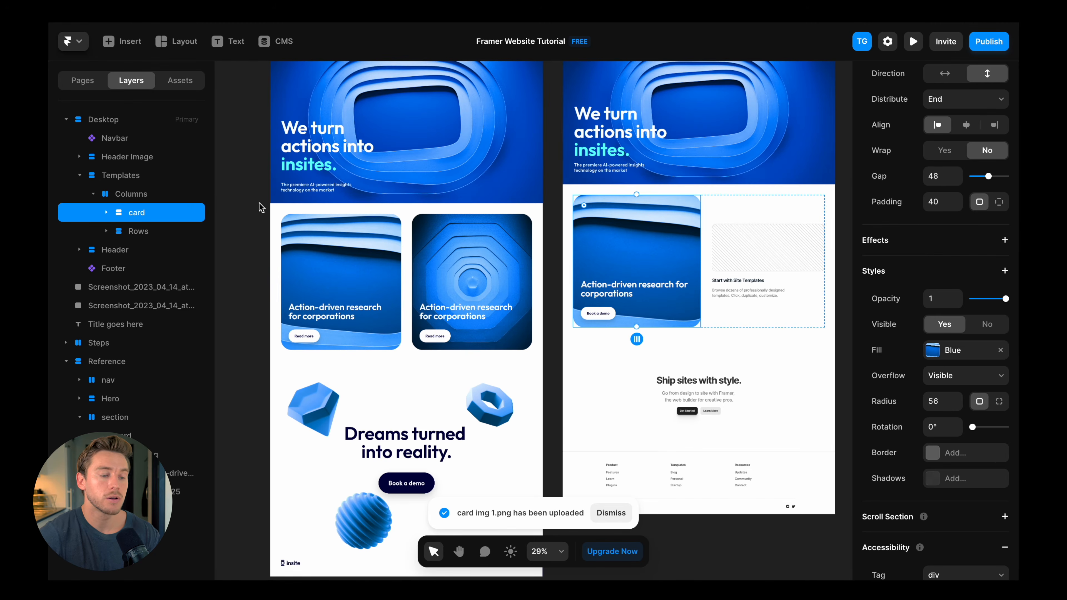
double_click(151, 193)
text(cards)
key(Return)
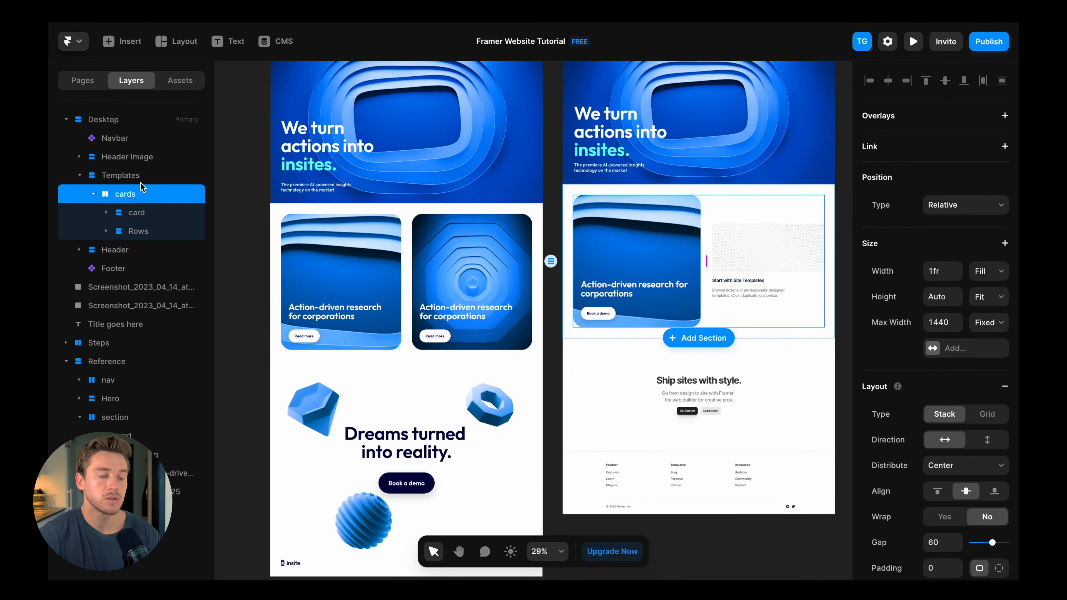
Step: Duplicate the card within the cards stack and delete the leftover Rows placeholder with its image and content
click(140, 216)
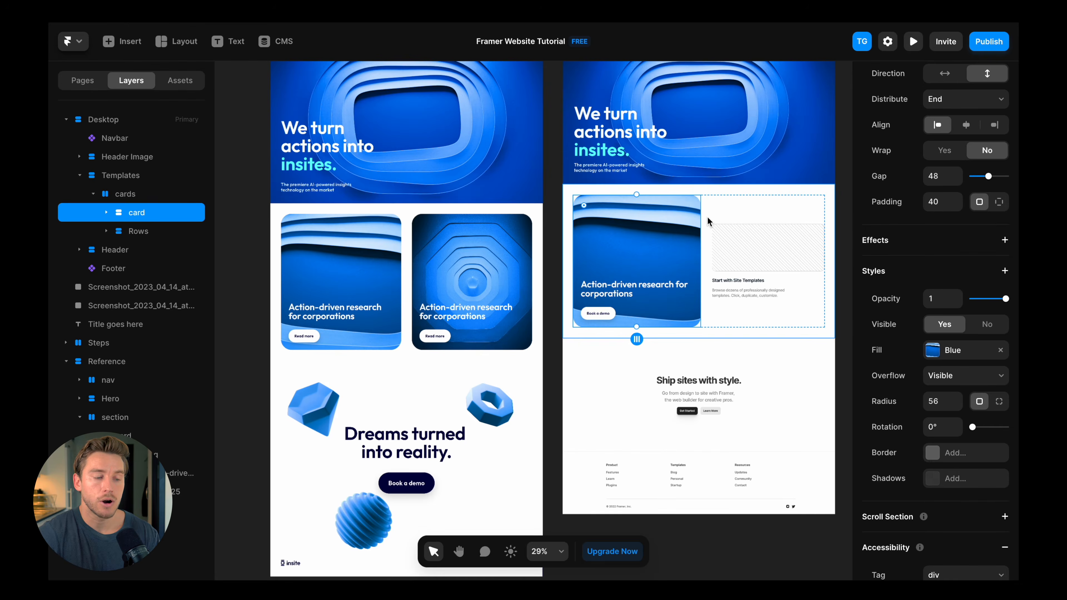
key(ctrl+d)
click(107, 231)
click(141, 254)
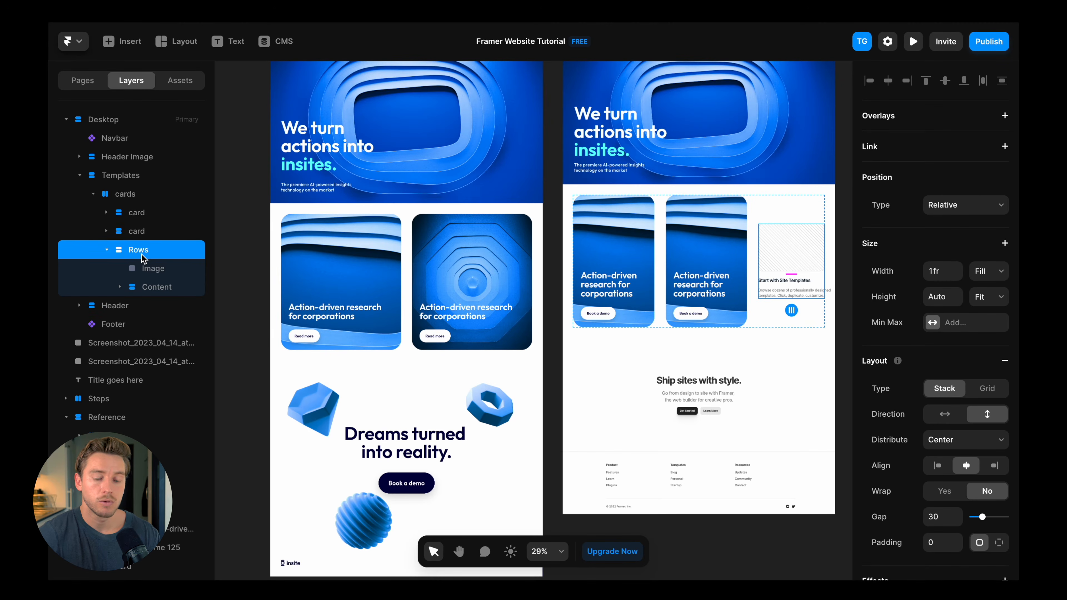
key(Delete)
Step: Change the second card's fill image to "card img 2.png" from the Framer Web Assets folder
scroll(629, 180, up, 3)
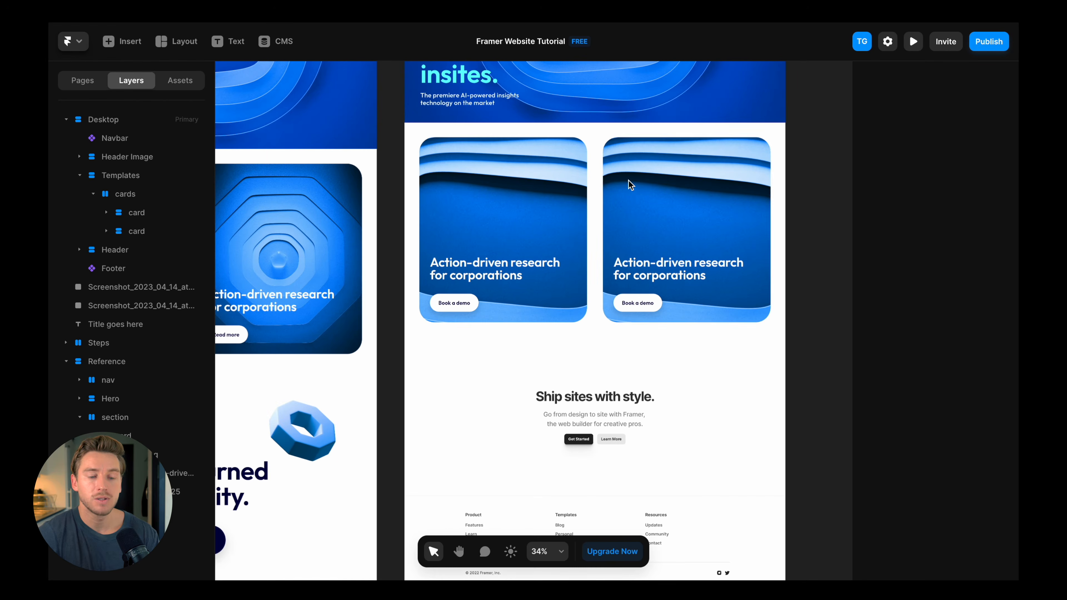
click(707, 185)
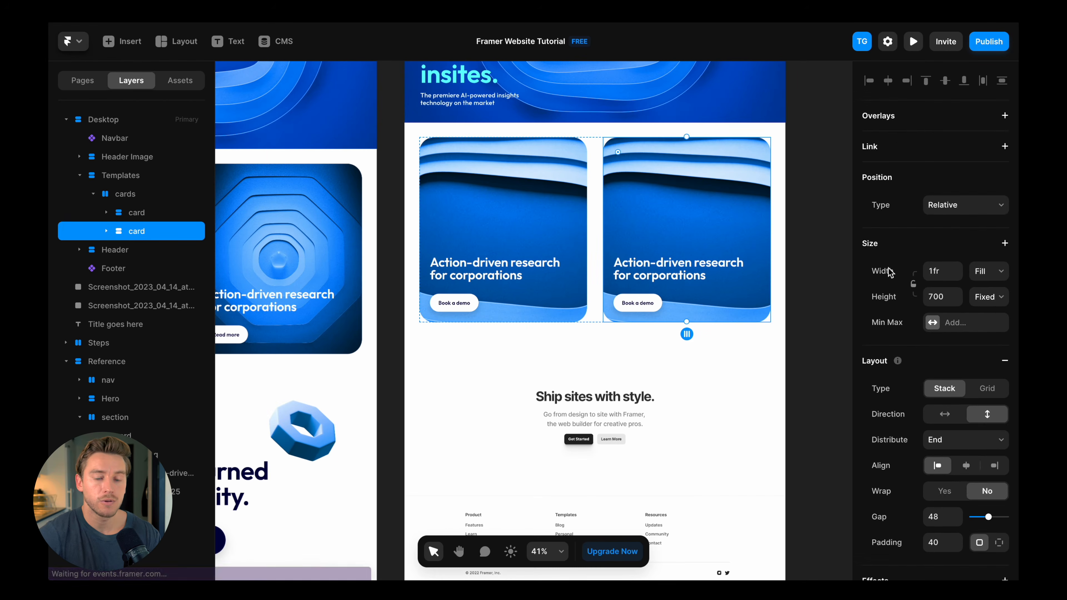
scroll(903, 294, down, 8)
click(932, 320)
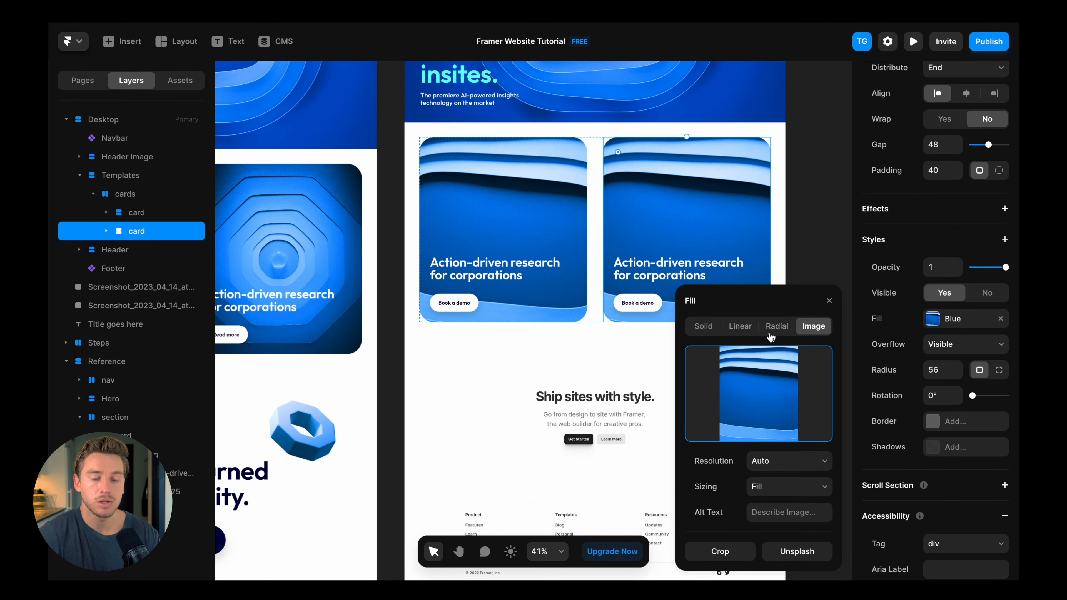
click(758, 394)
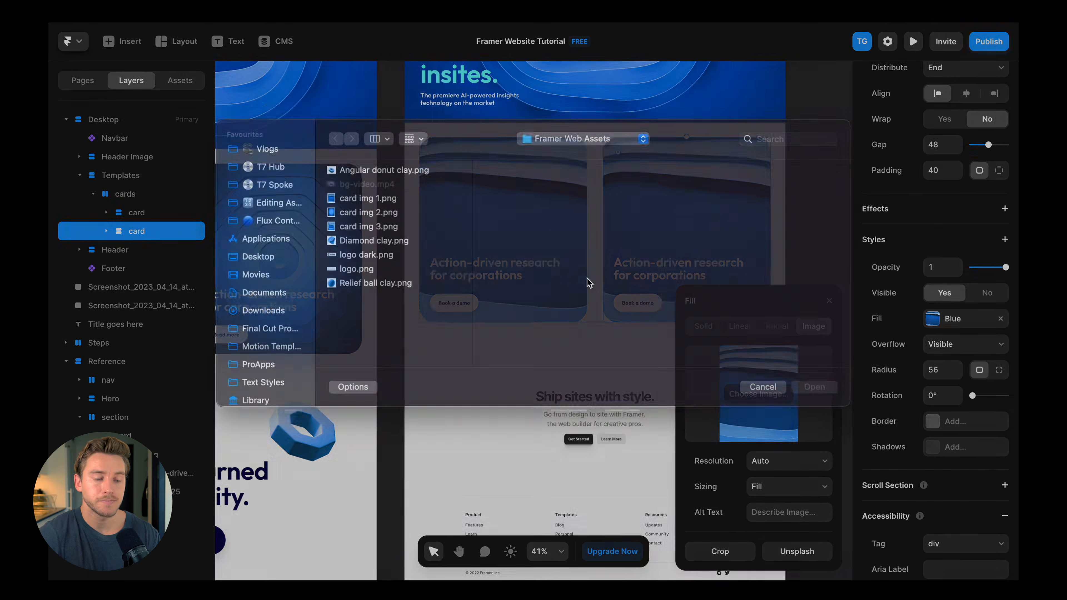
click(392, 228)
double_click(392, 230)
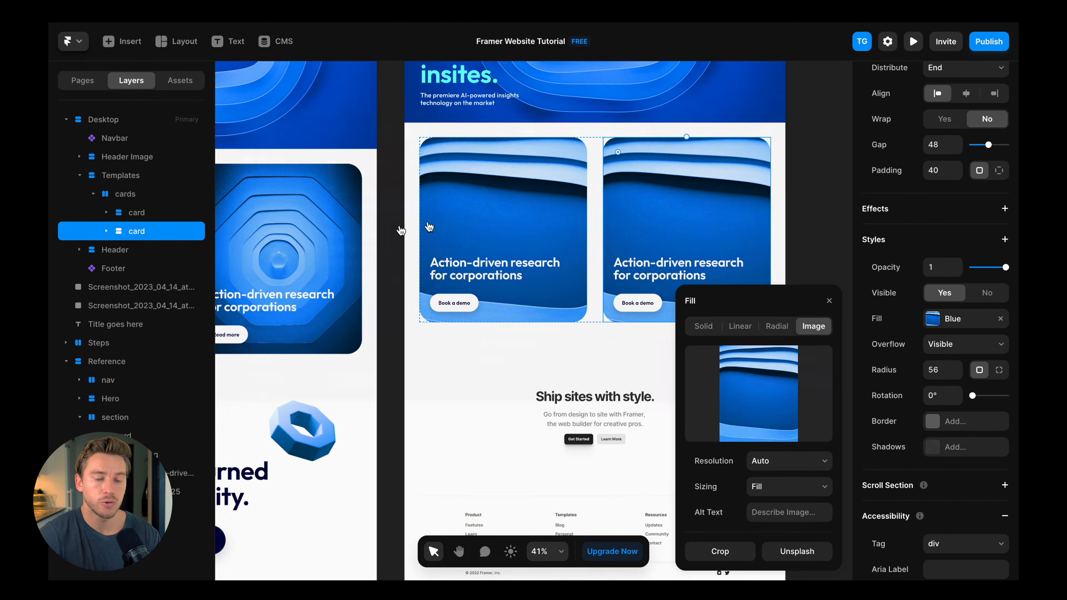
scroll(715, 255, down, 3)
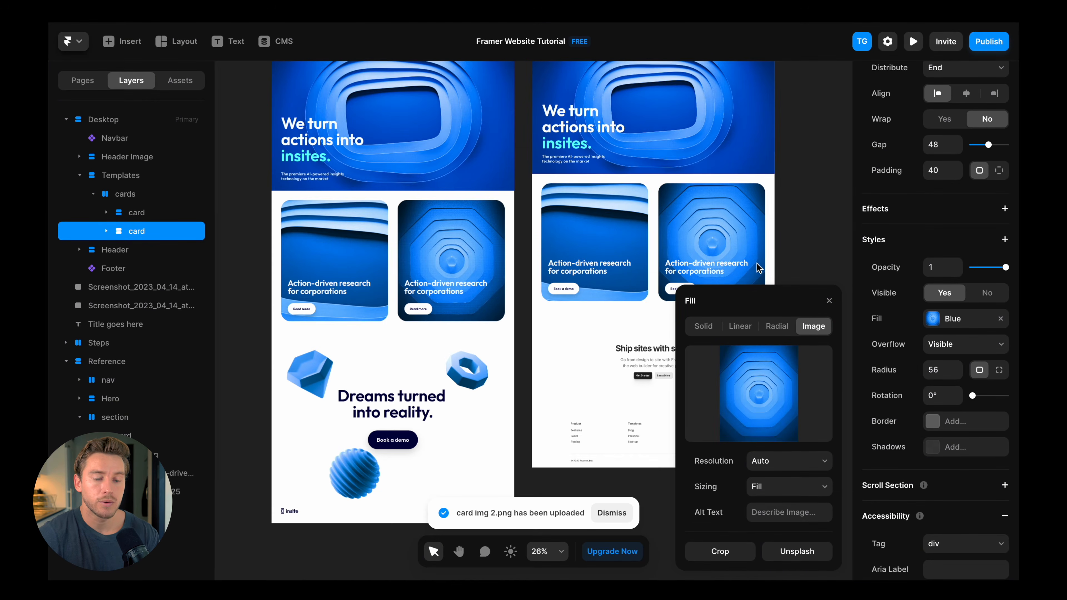
click(783, 211)
scroll(783, 210, up, 2)
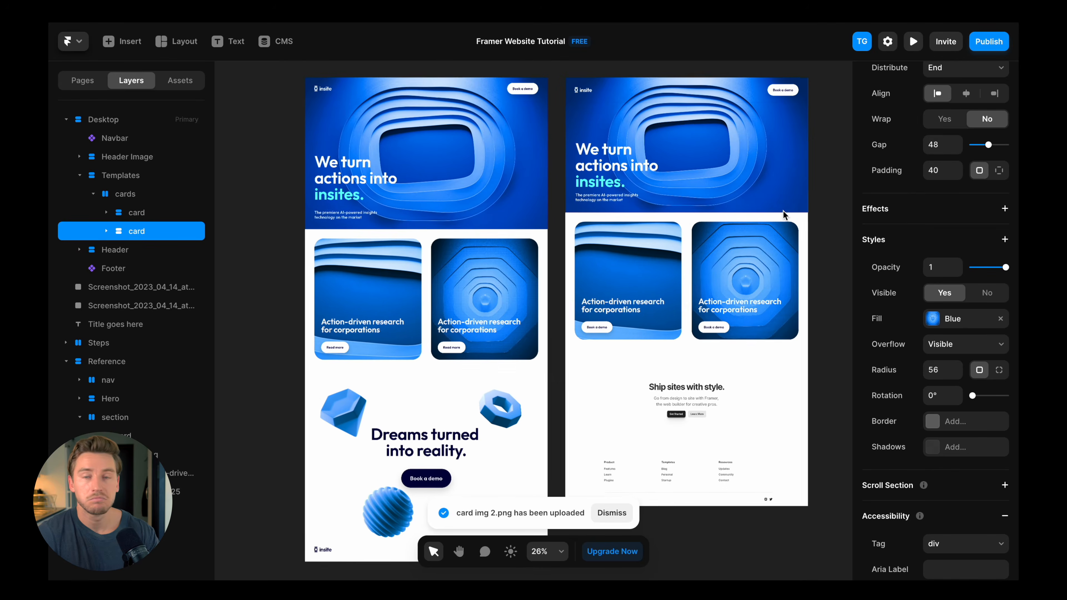
click(783, 211)
scroll(697, 275, down, 1)
scroll(650, 315, down, 1)
key(Escape)
Step: Select the Header section containing "Ship sites with style." below the cards in the Desktop frame
scroll(650, 315, up, 5)
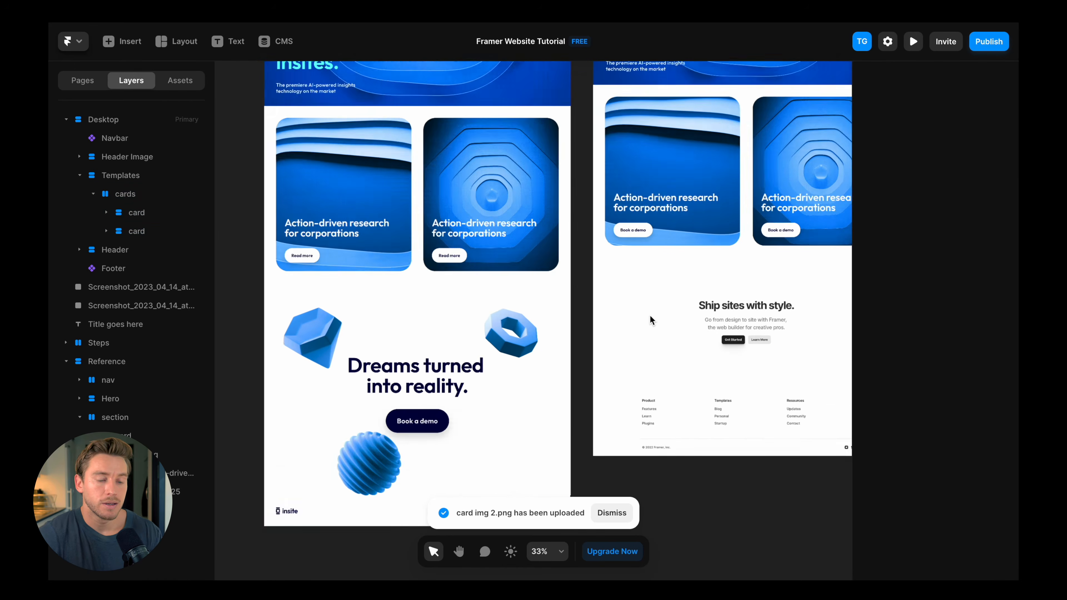
scroll(648, 318, down, 2)
scroll(649, 318, right, 2)
scroll(649, 318, down, 3)
click(620, 293)
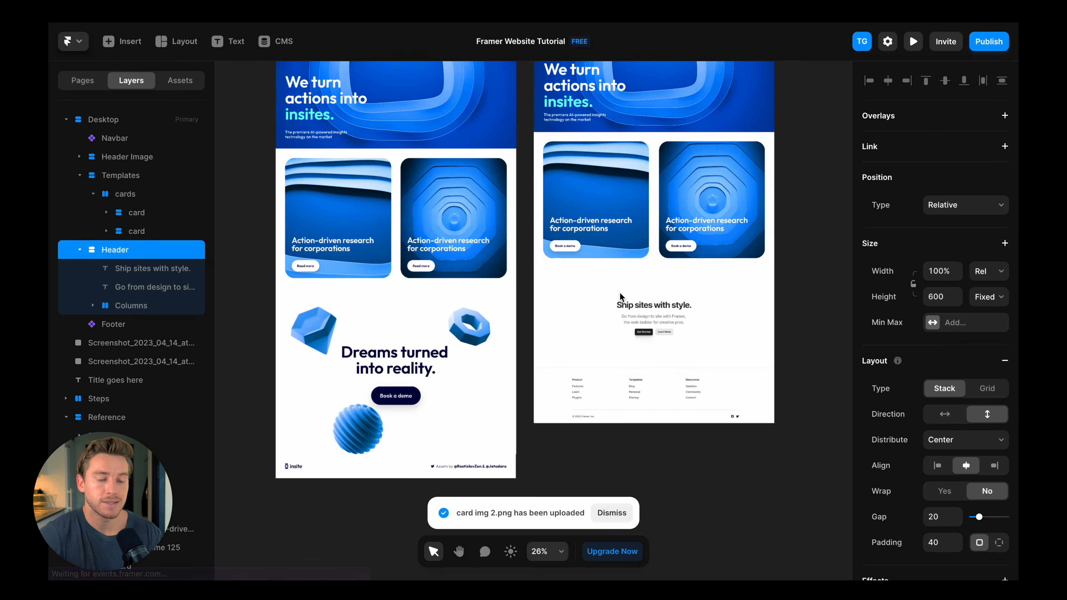
scroll(620, 292, up, 2)
scroll(619, 292, down, 1)
scroll(620, 293, up, 1)
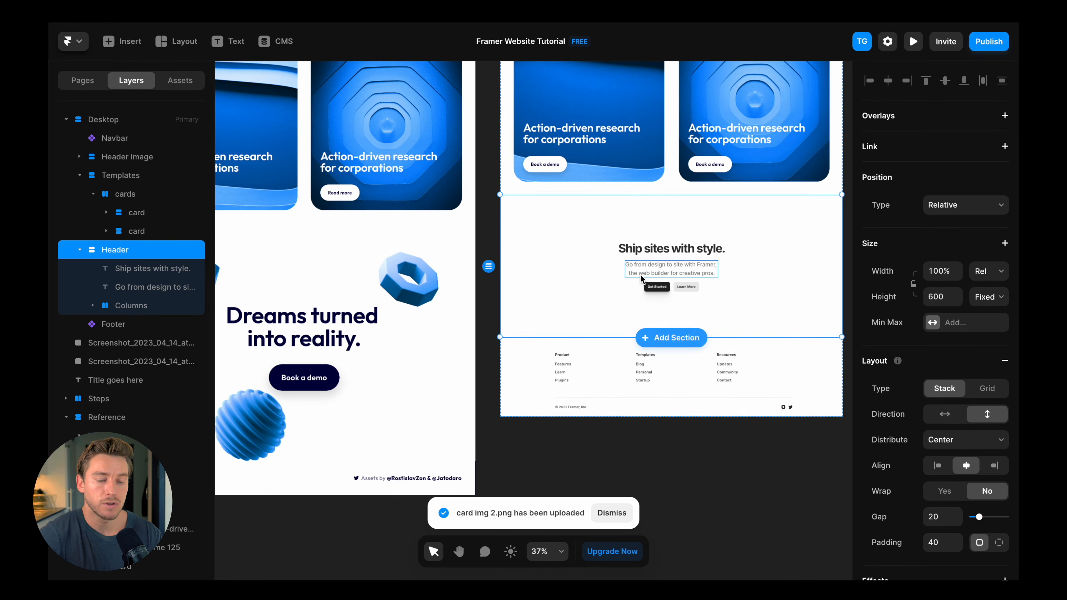
Step: Delete the paragraph below the "Ship sites with style." heading in the Header section
scroll(640, 274, left, 1)
click(692, 266)
key(Delete)
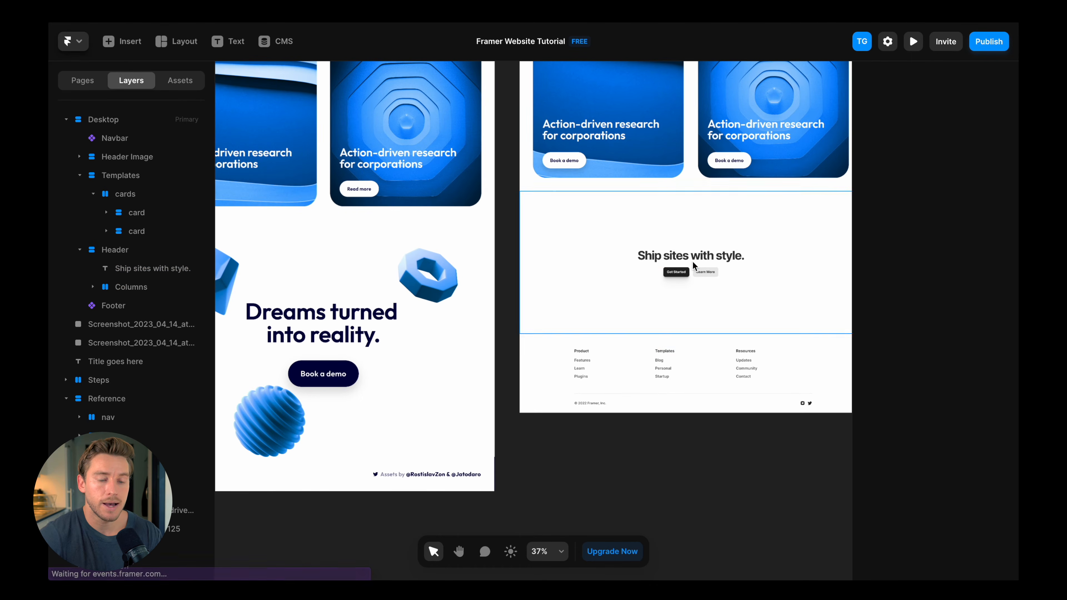
Step: Apply the Heading 1 text style and the Blue colour style to the "Ship sites with style." heading
click(698, 255)
scroll(953, 359, down, 5)
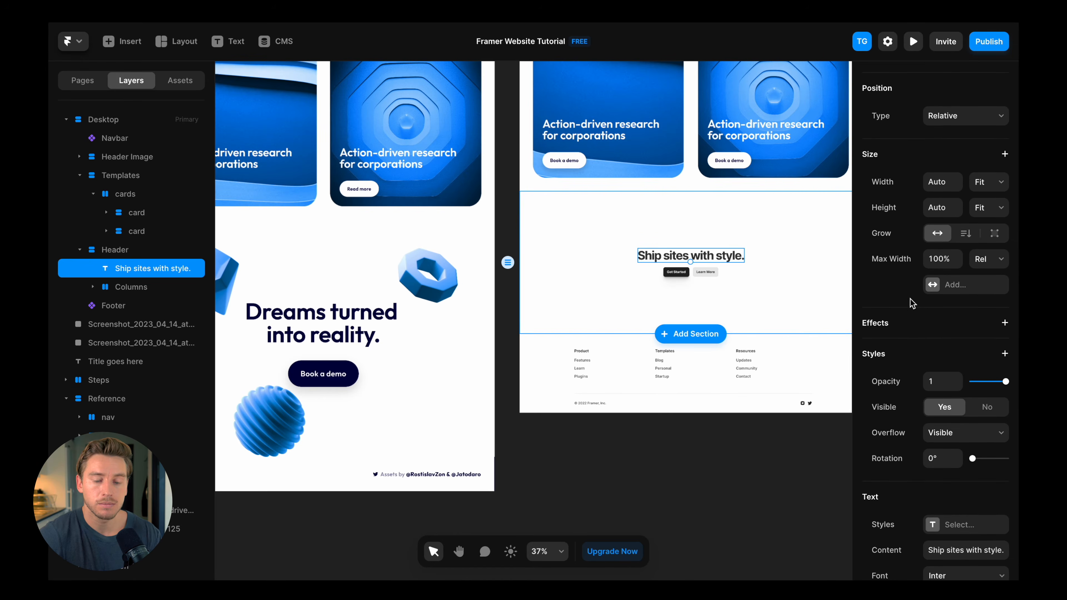
click(952, 357)
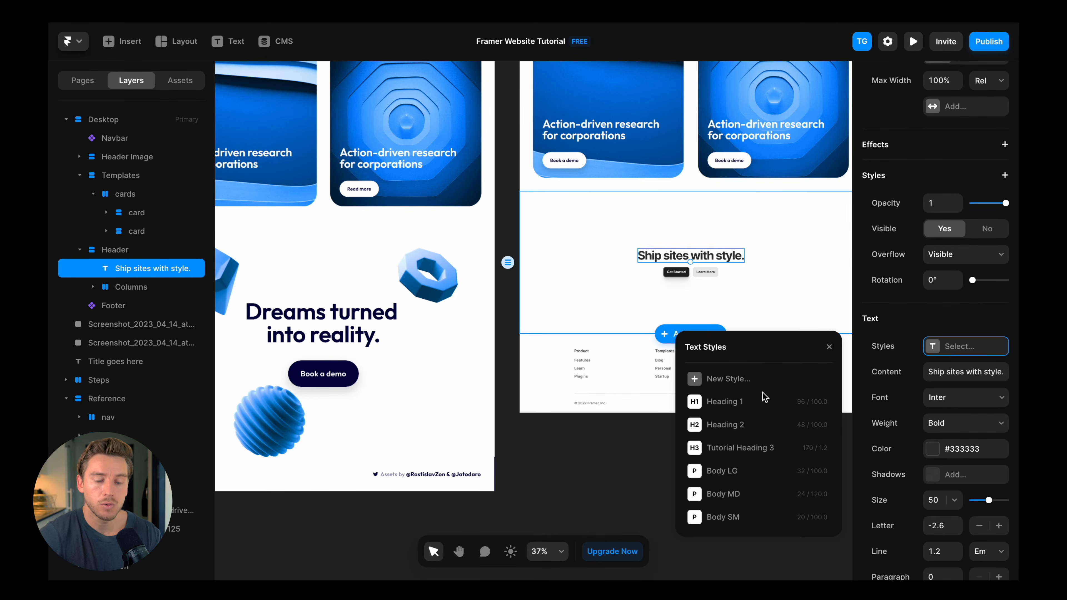
click(748, 401)
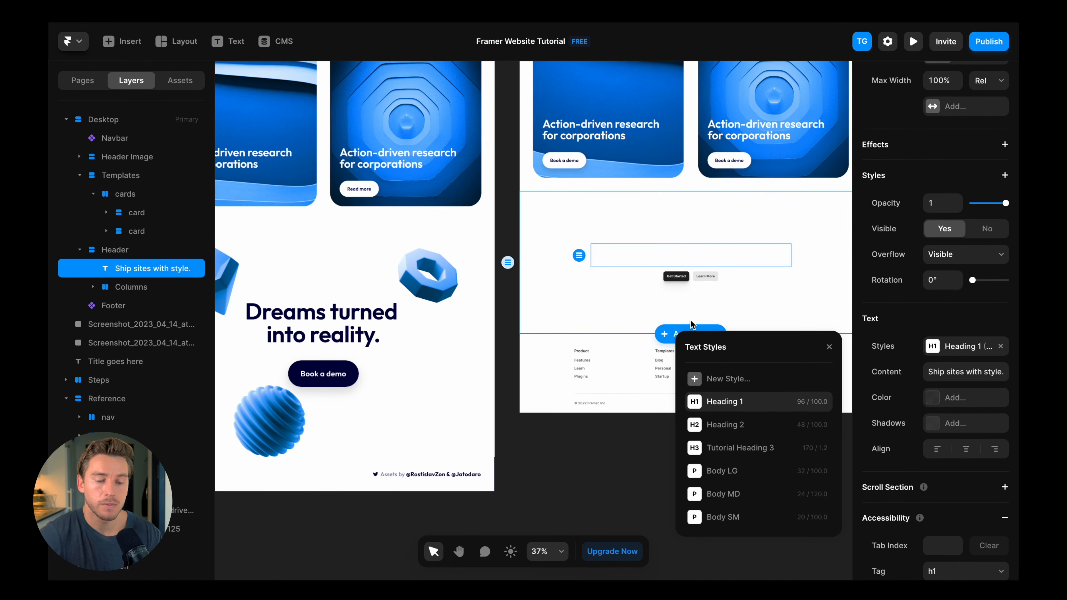
click(942, 400)
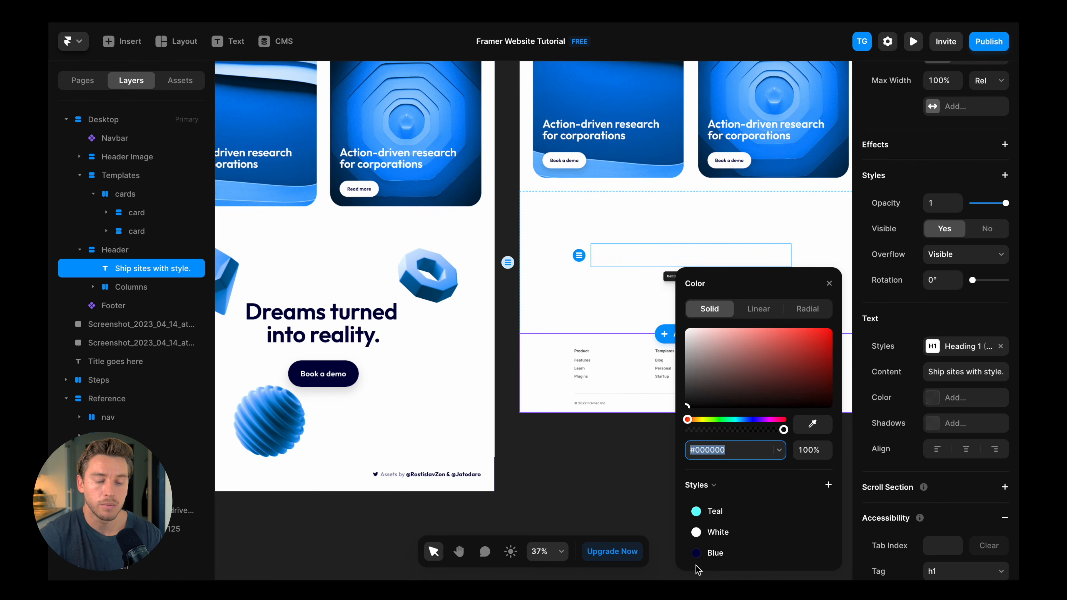
click(698, 556)
click(600, 442)
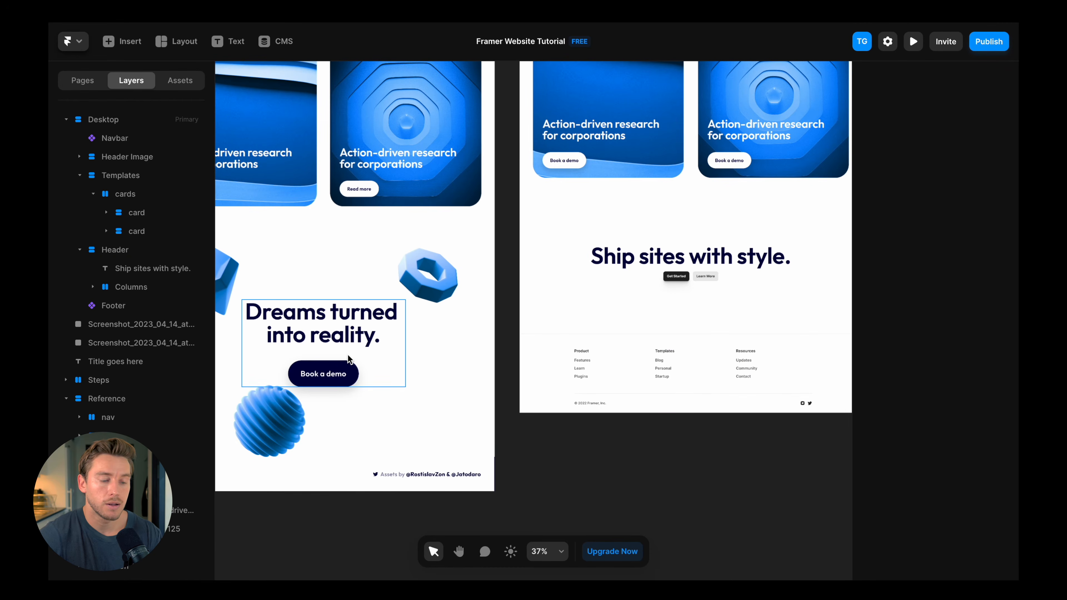
Step: Insert the Button LG component below the heading and delete the old Get Started and Learn More buttons
scroll(348, 364, up, 2)
scroll(348, 364, right, 3)
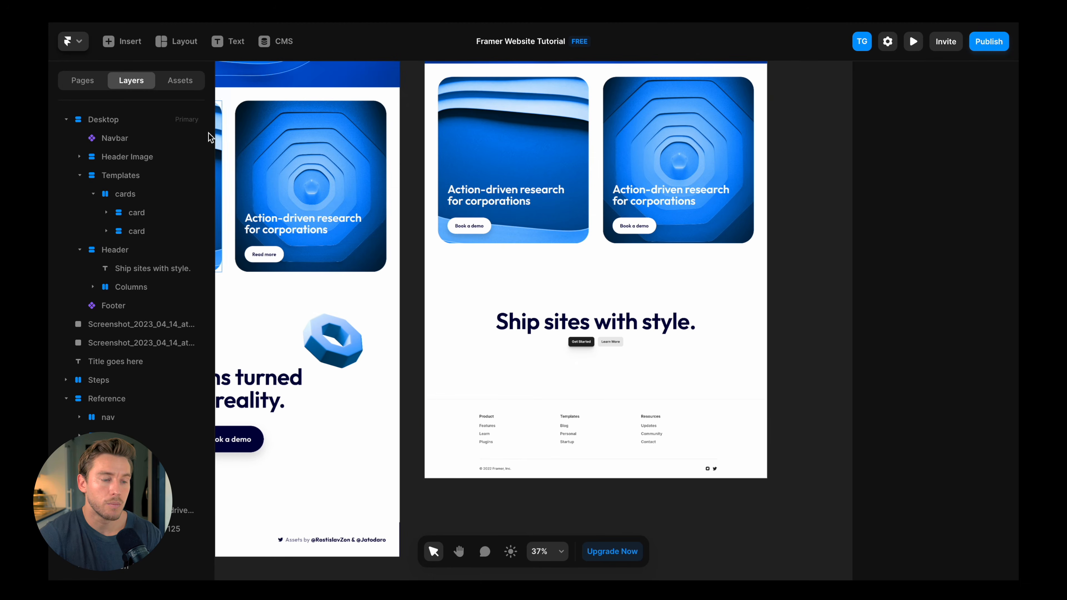
click(186, 86)
drag(120, 159, 603, 361)
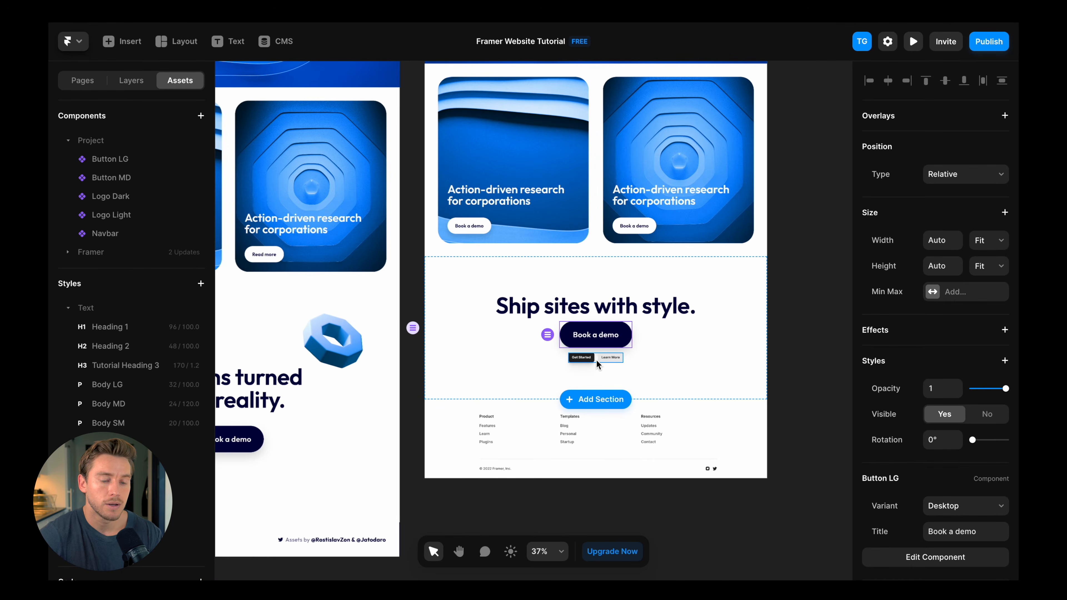
click(597, 359)
scroll(596, 359, up, 2)
key(Delete)
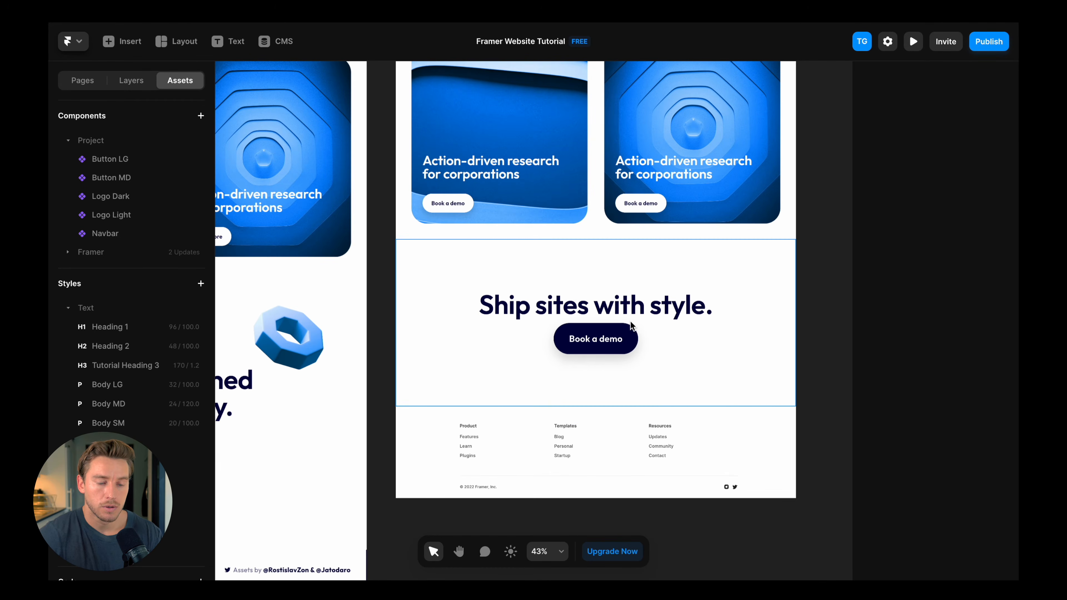
Step: Set both the gap and the padding of the Header section's stack to 56
click(630, 312)
click(126, 82)
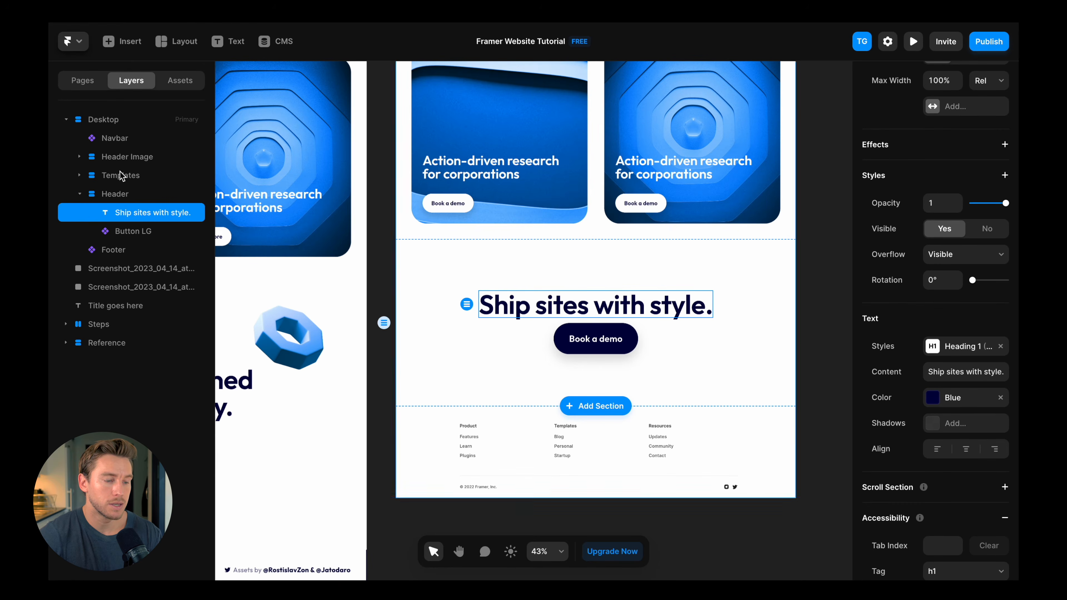
click(125, 196)
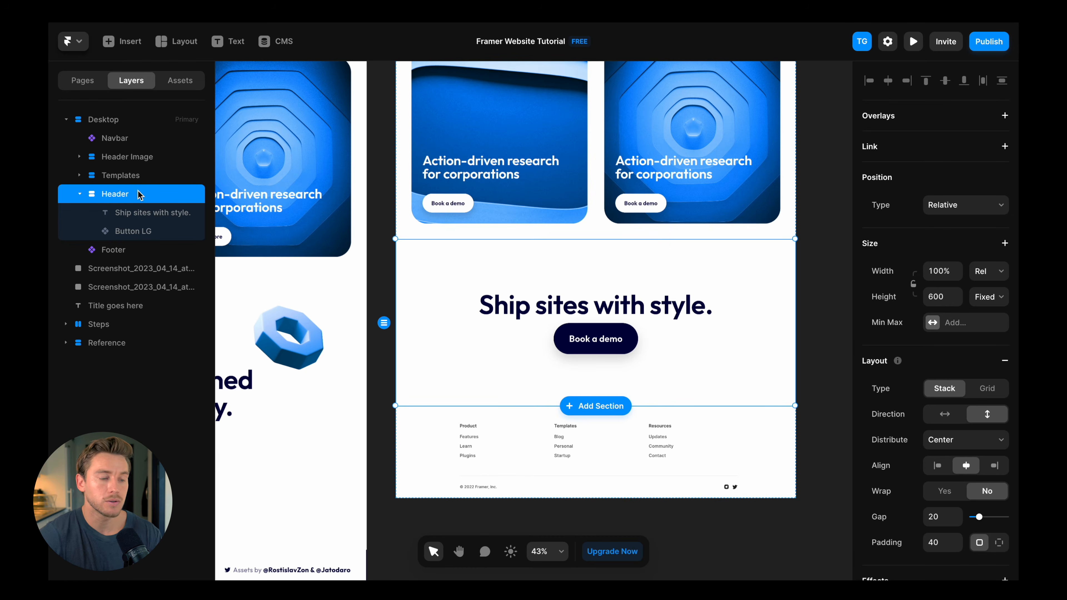
scroll(937, 402, down, 1)
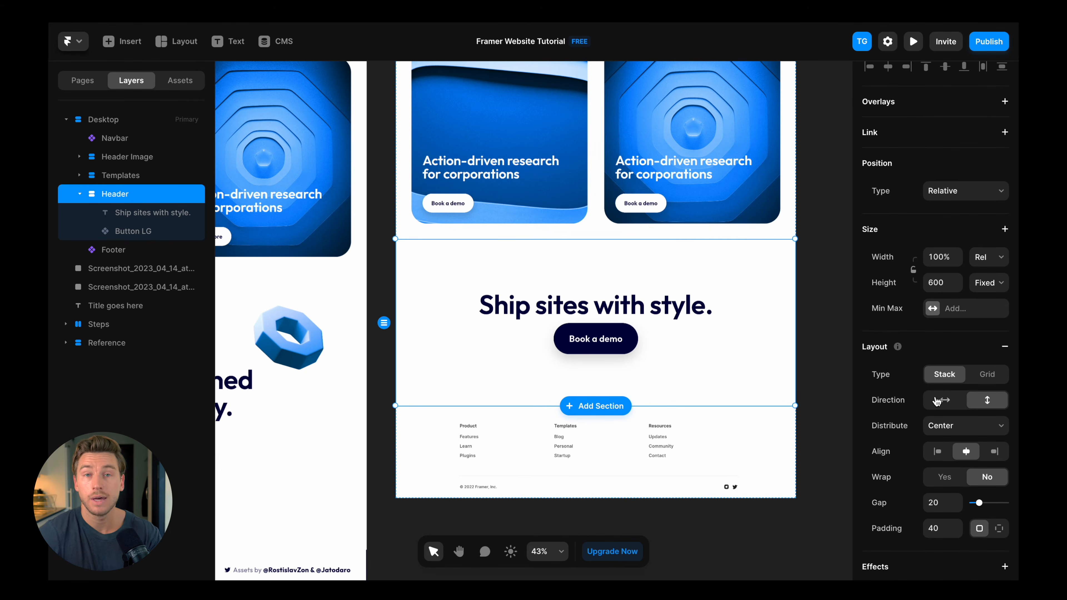
scroll(920, 396, down, 5)
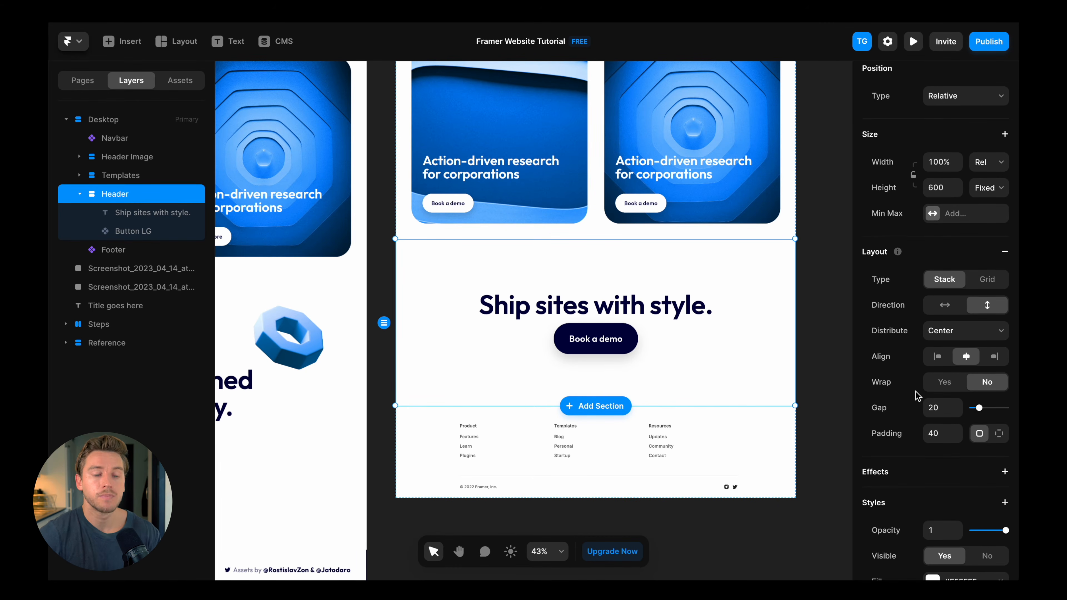
scroll(915, 392, down, 1)
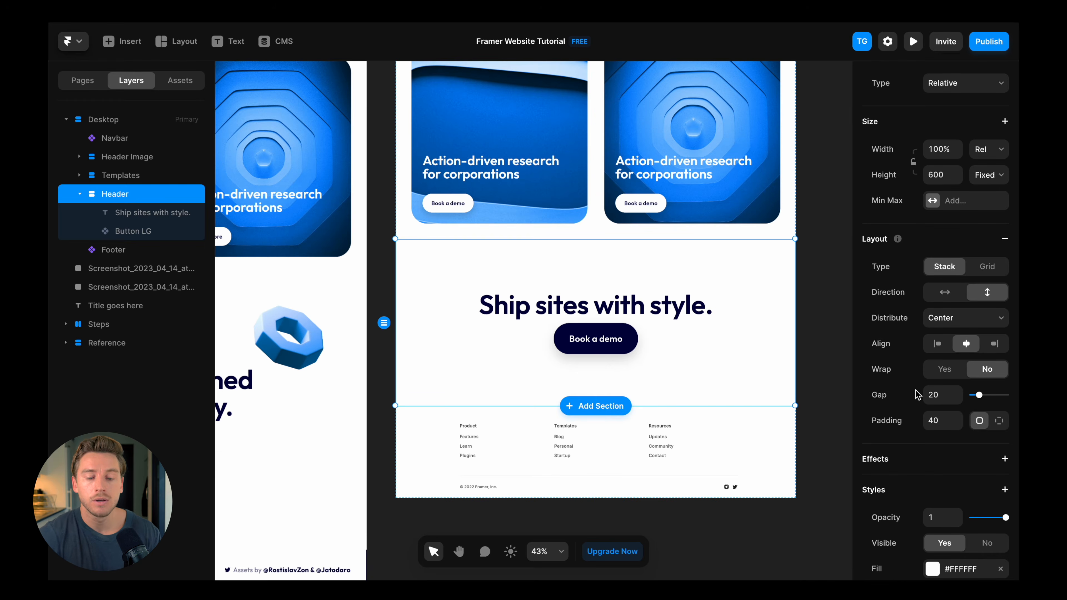
click(942, 395)
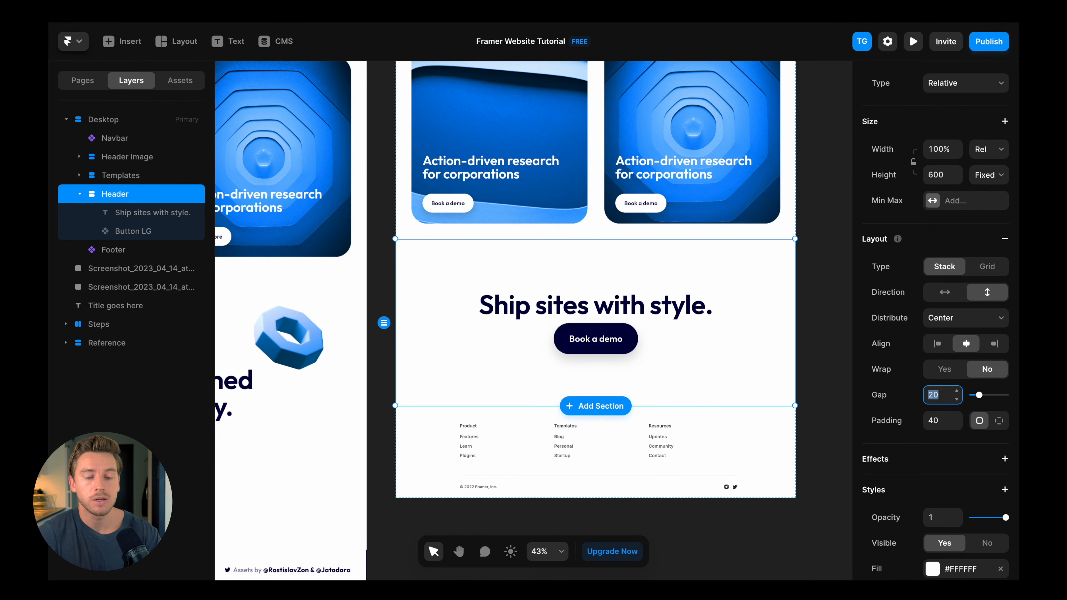
text(56)
key(Return)
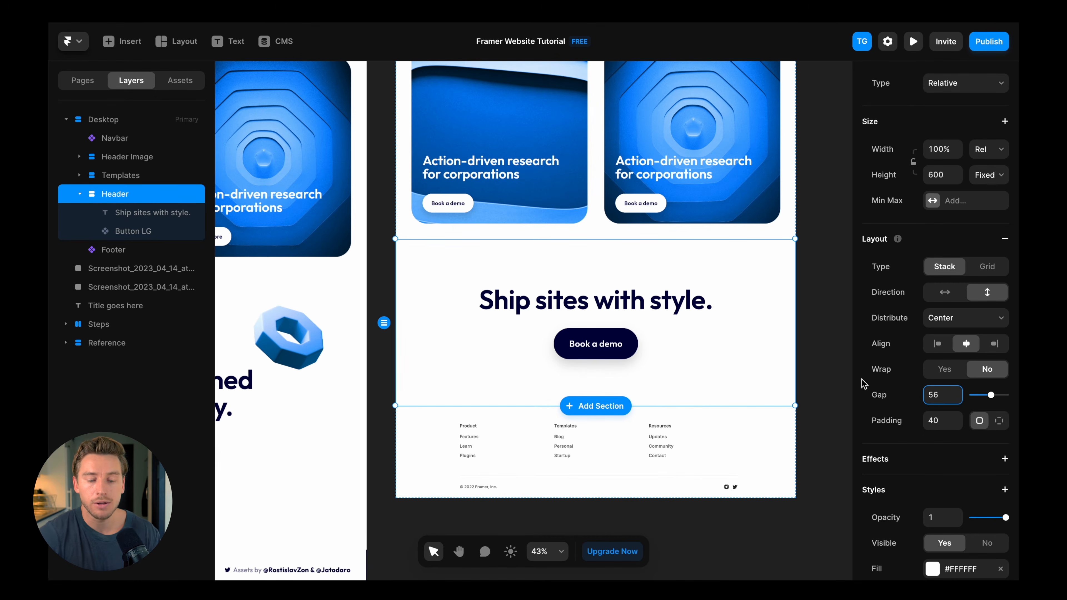
click(936, 419)
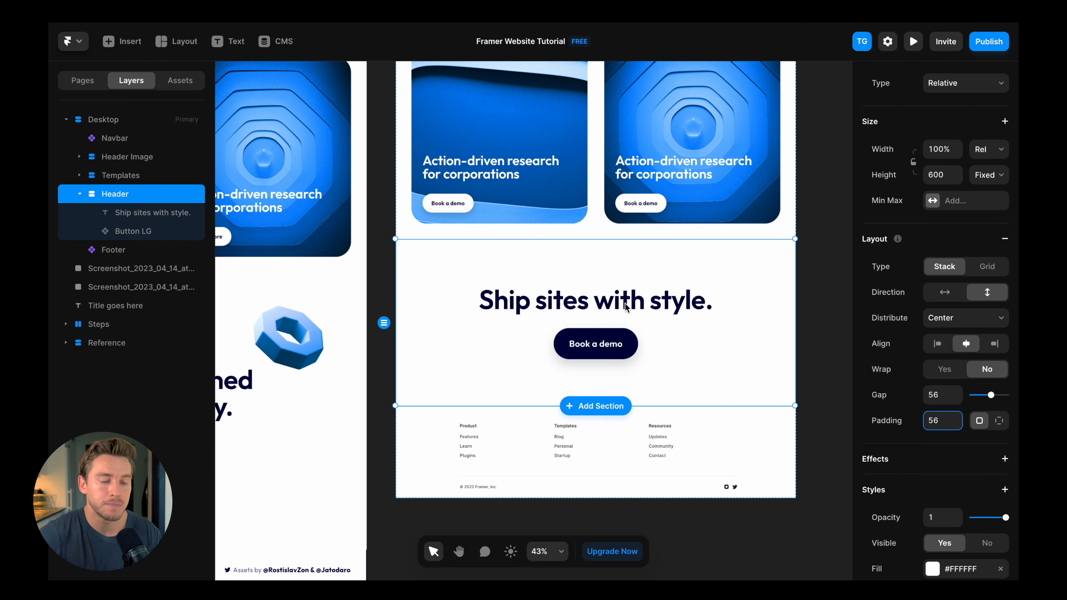
Step: Set the Header section's height to 1000 px
scroll(627, 307, down, 1)
scroll(911, 351, up, 3)
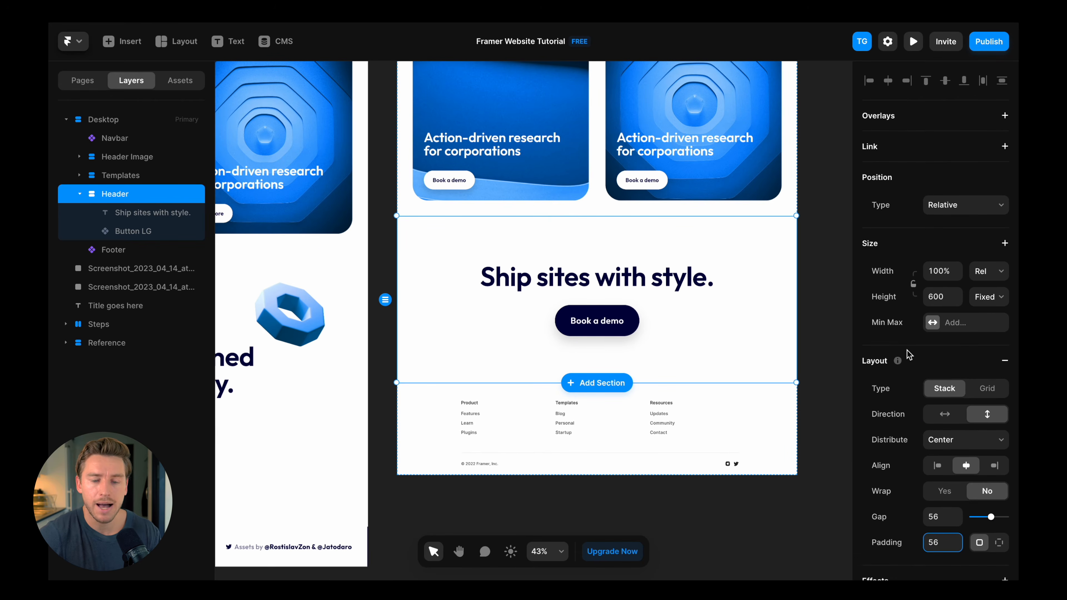
scroll(663, 331, down, 2)
click(932, 297)
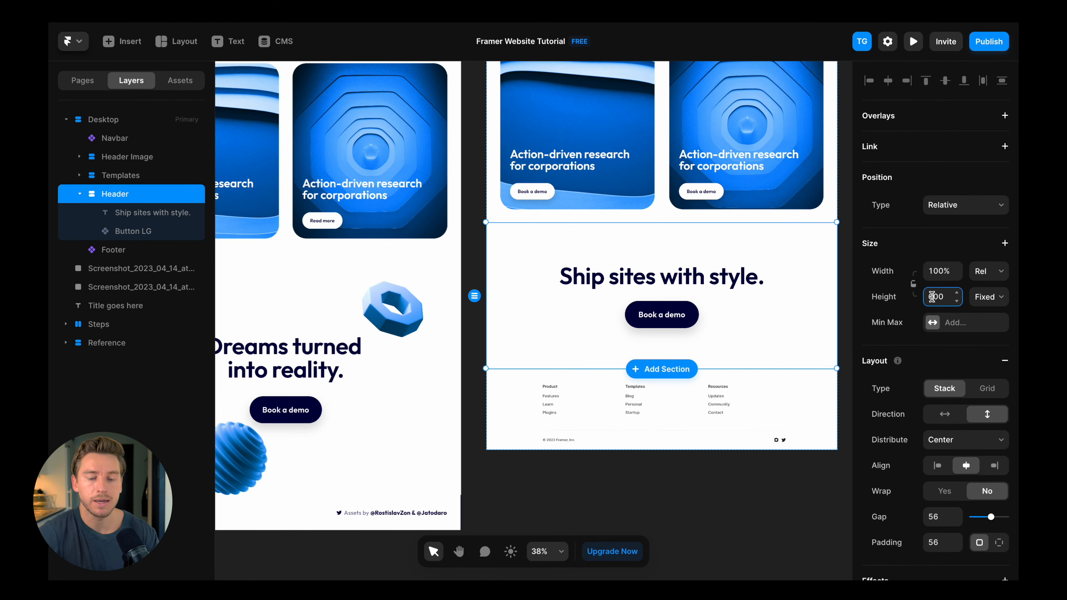
text(1000p)
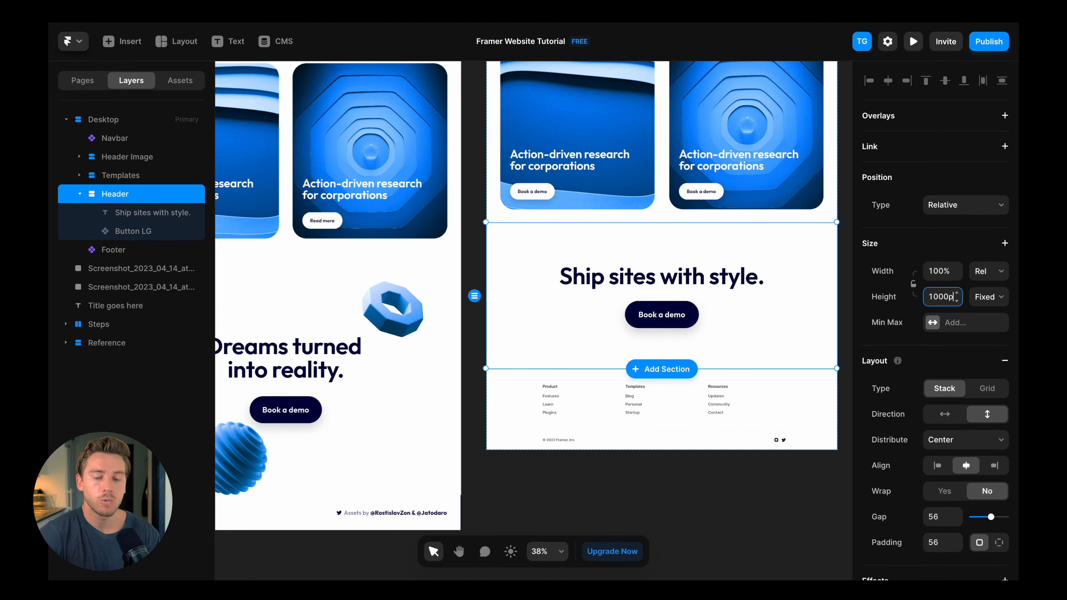
text(x)
key(Return)
click(843, 330)
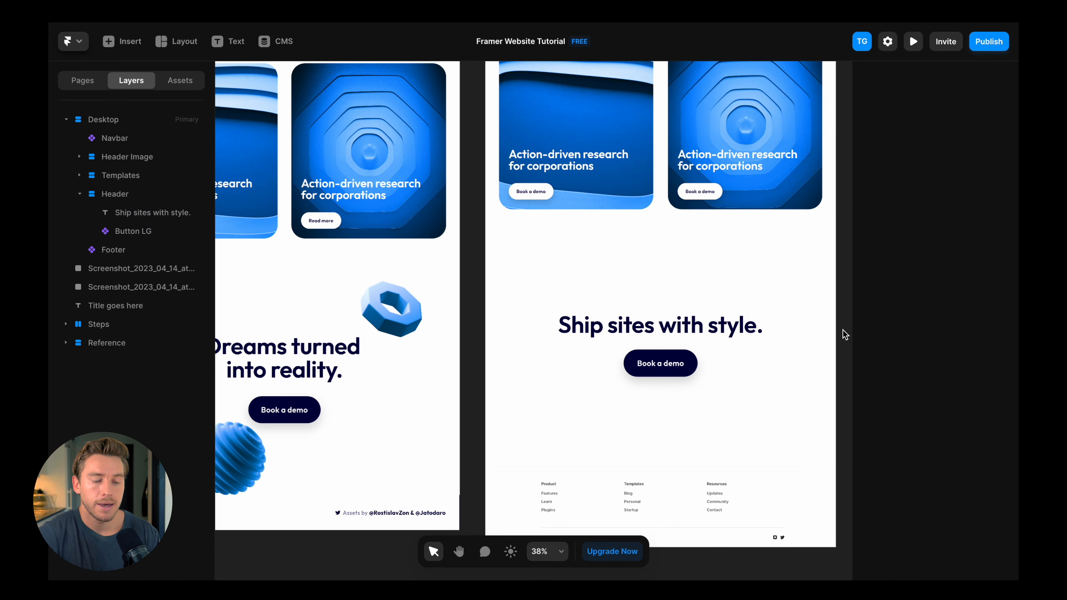
Step: Copy the diamond, angular donut and relief ball clay images from the reference design into the Header section
scroll(843, 330, down, 1)
click(596, 279)
scroll(596, 279, left, 2)
scroll(596, 276, down, 2)
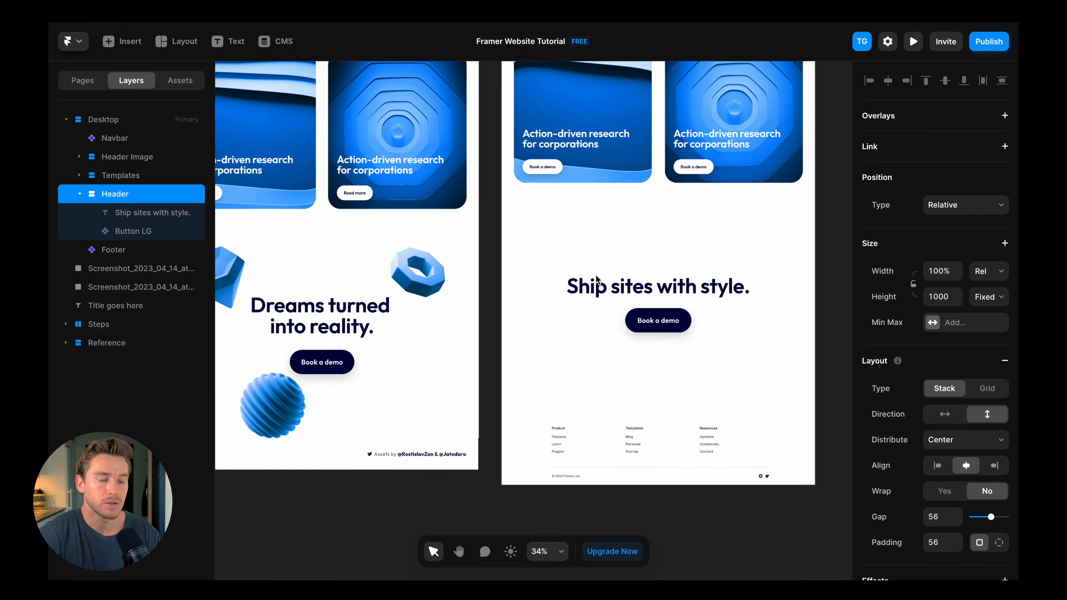
scroll(597, 279, left, 2)
scroll(597, 279, down, 1)
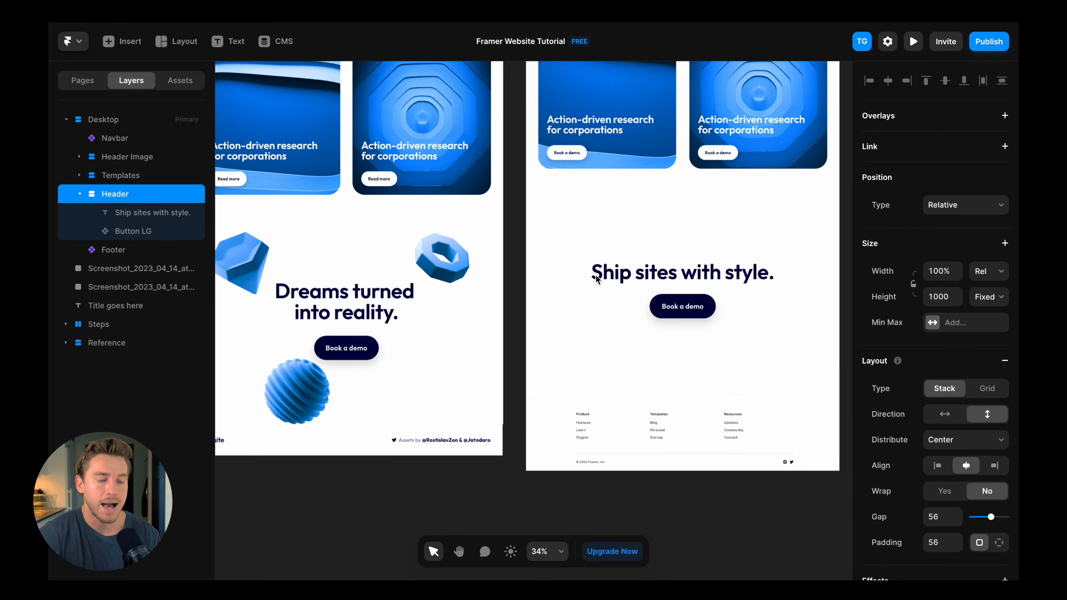
click(459, 254)
shift+click(316, 374)
shift+click(255, 263)
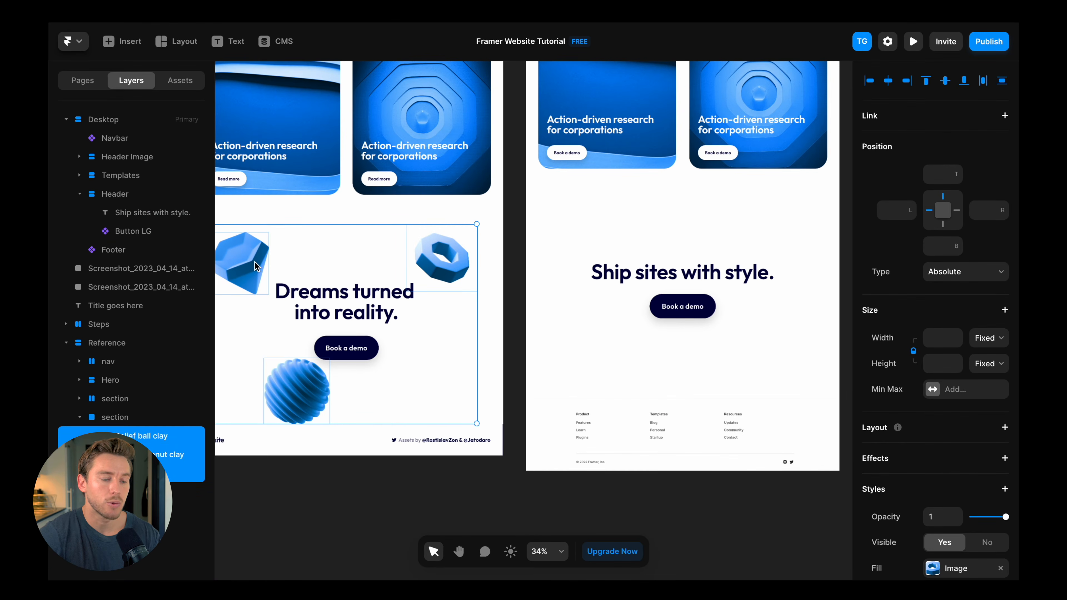
scroll(572, 258, right, 3)
click(625, 247)
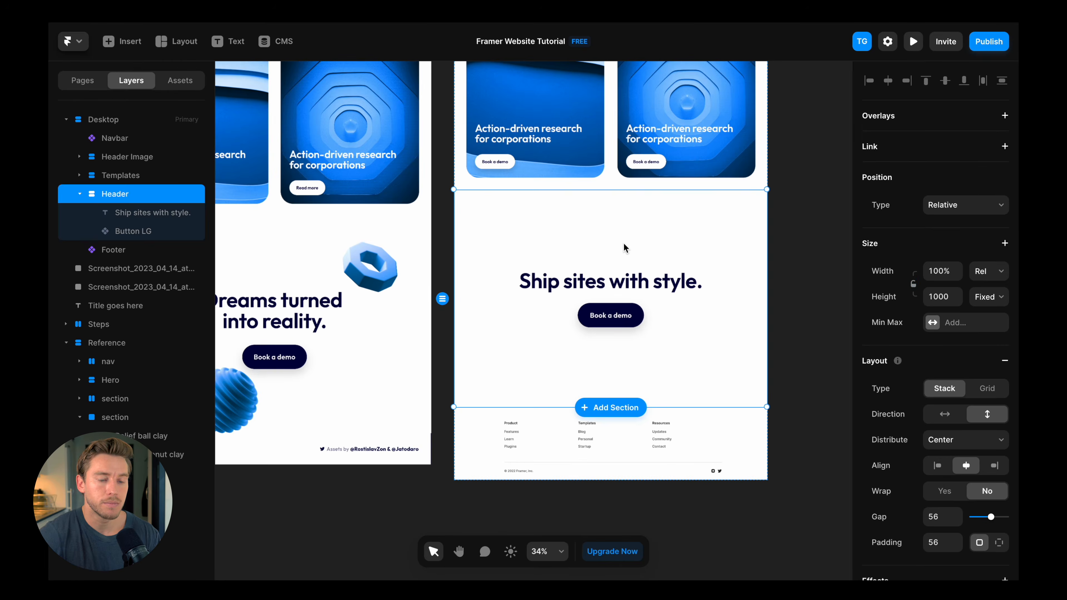
scroll(625, 248, up, 2)
key(ctrl+v)
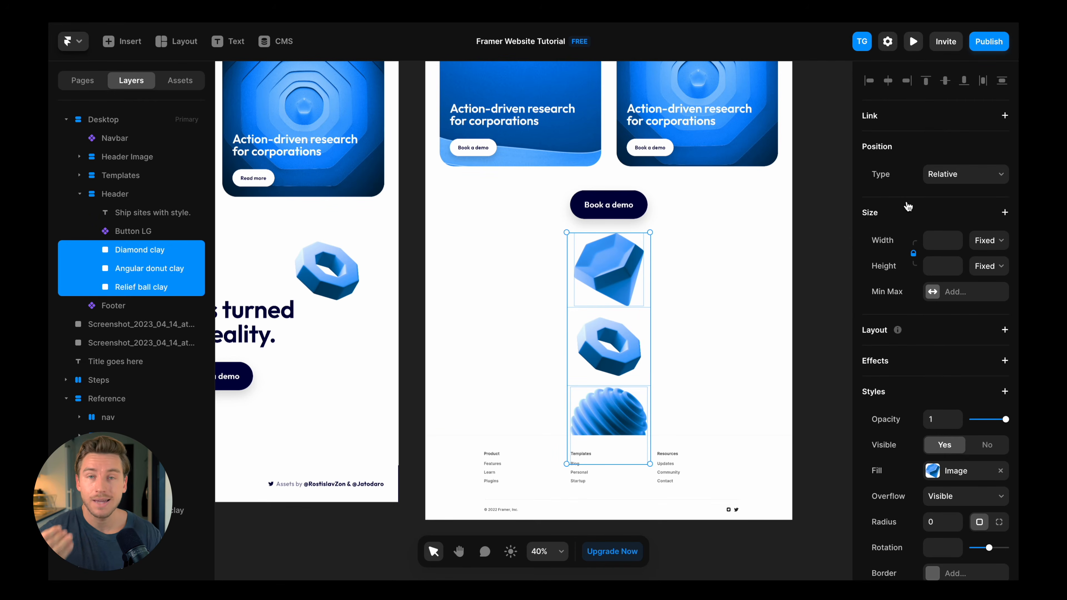
Step: Set the position type of the three pasted clay images to Absolute
click(941, 181)
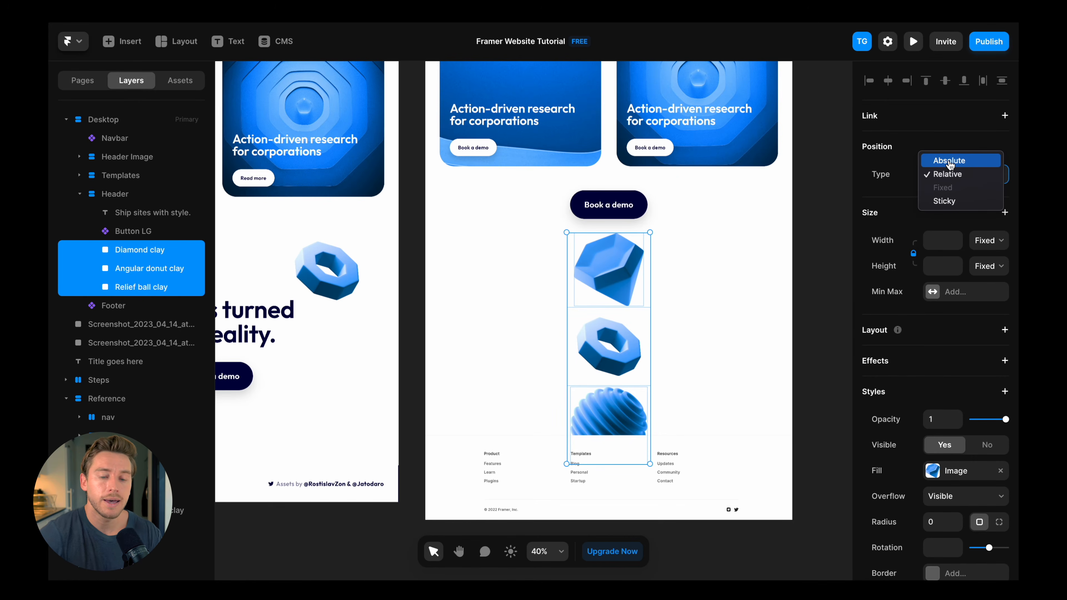
click(951, 161)
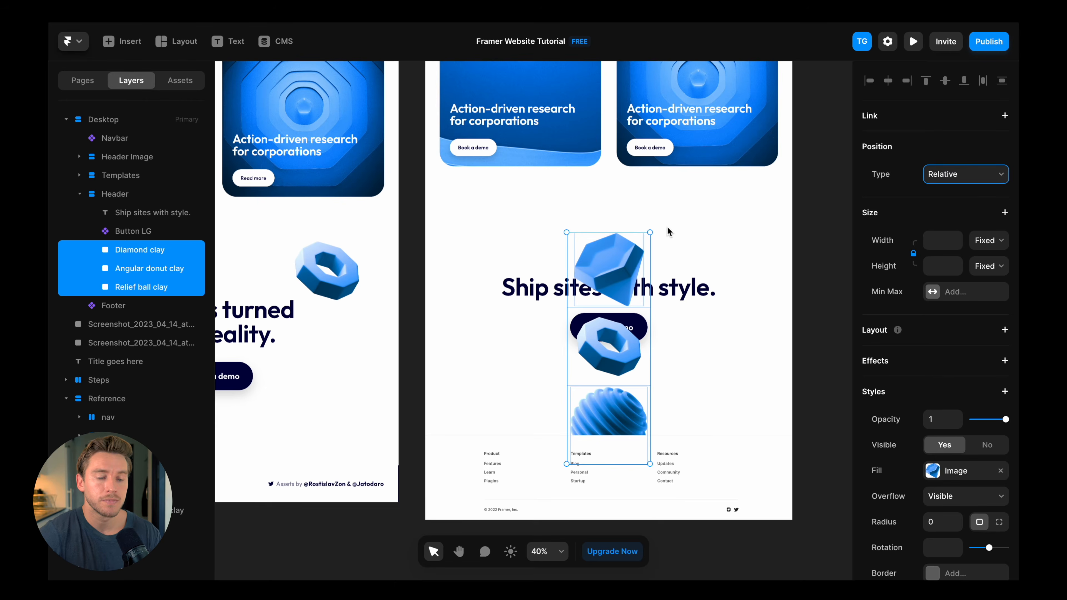
click(615, 256)
key(Escape)
key(Escape)
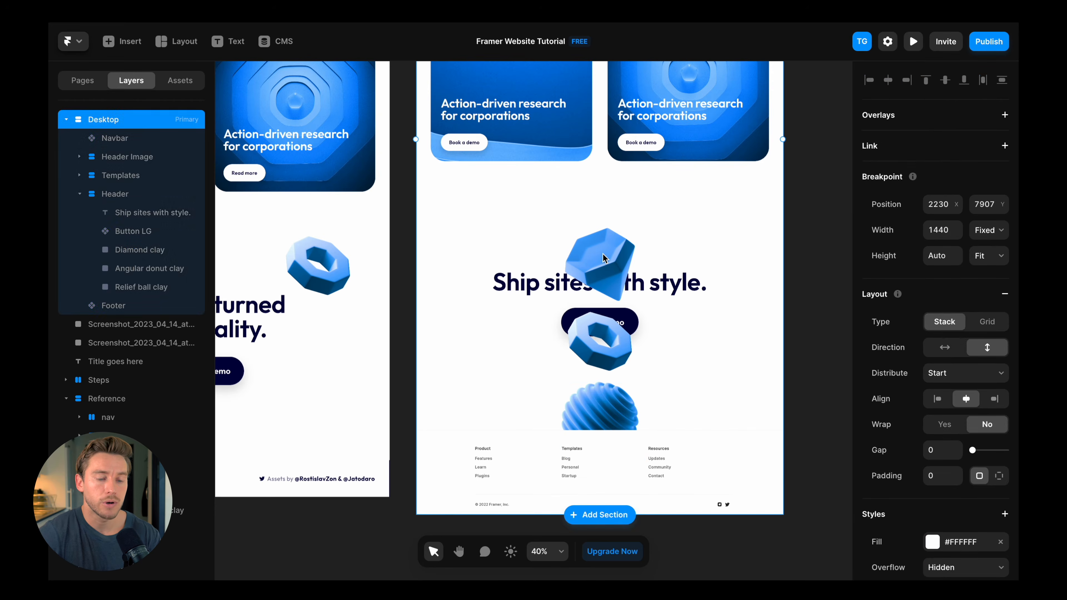
Step: Place the diamond at about left 943, top 82, the donut at left 186, top 112, and the ball at left 222, bottom 66
click(624, 260)
drag(608, 259, 701, 232)
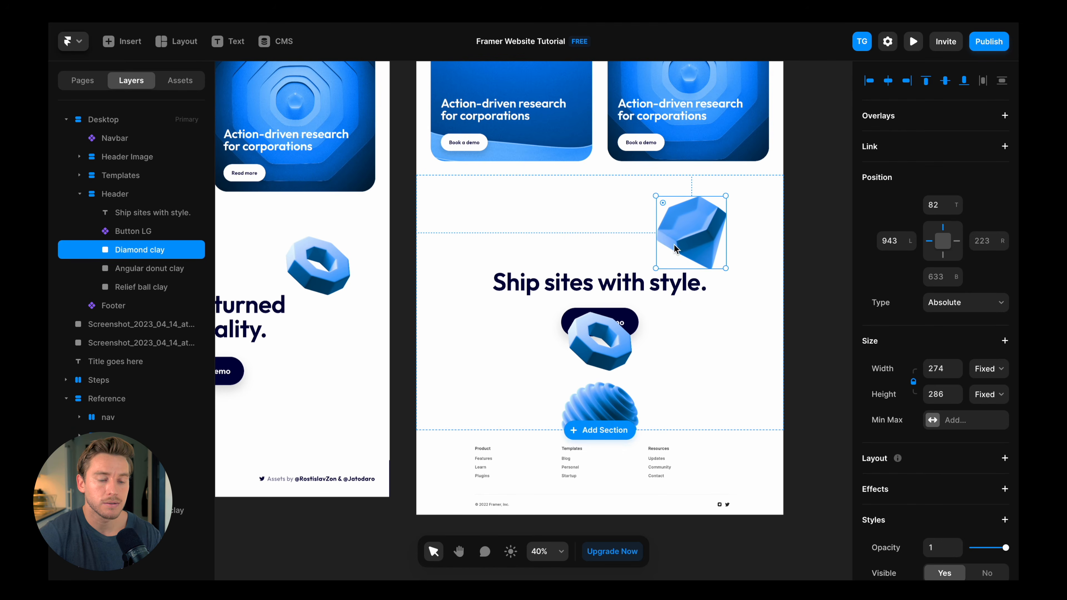
click(609, 344)
drag(610, 344, 506, 230)
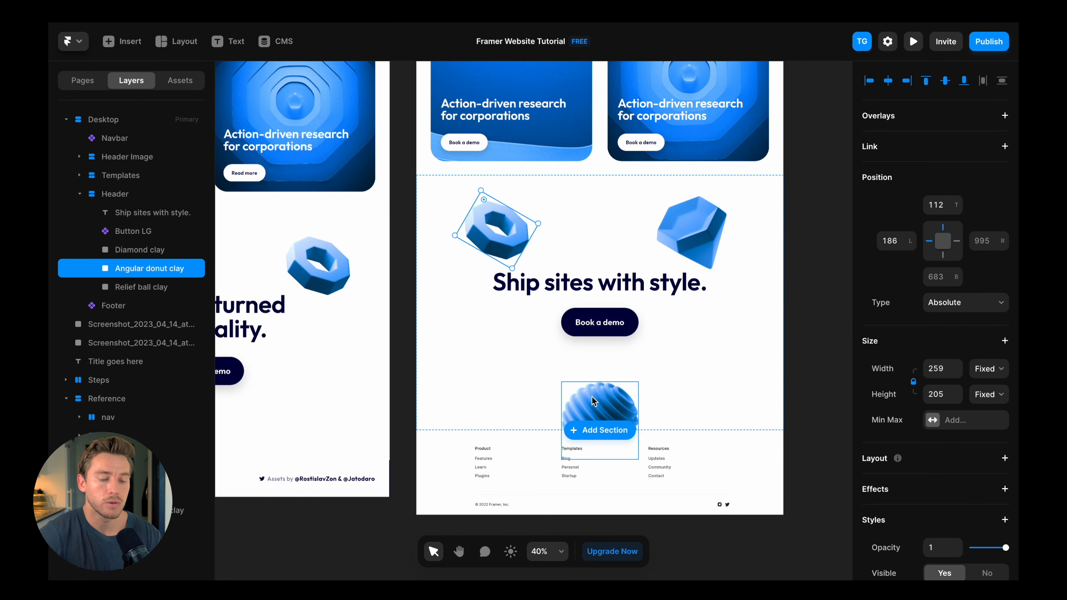
drag(595, 398, 509, 360)
Step: Replace the Header section's heading text with "Dreams turned into reality." copied from the reference design
scroll(510, 360, left, 5)
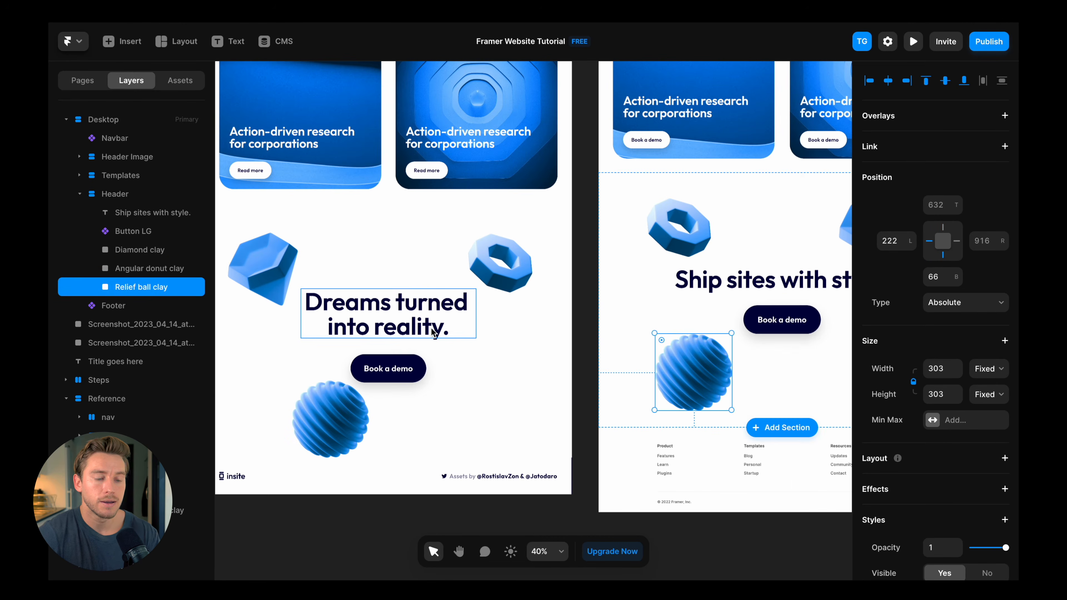
triple_click(416, 329)
key(ctrl+c)
scroll(560, 326, right, 5)
click(567, 289)
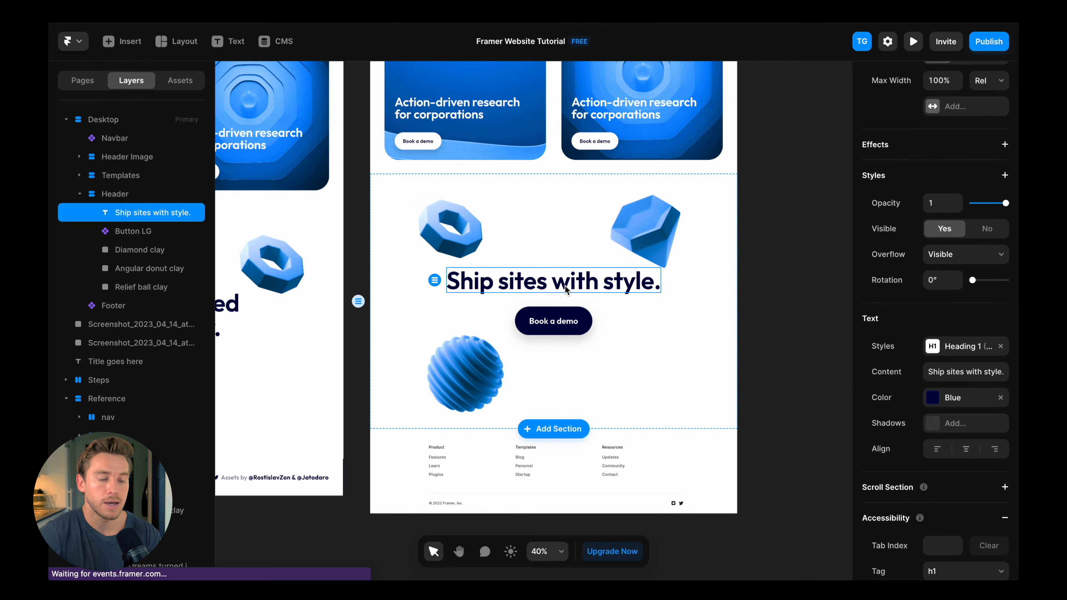
double_click(556, 279)
key(ctrl+a)
key(ctrl+v)
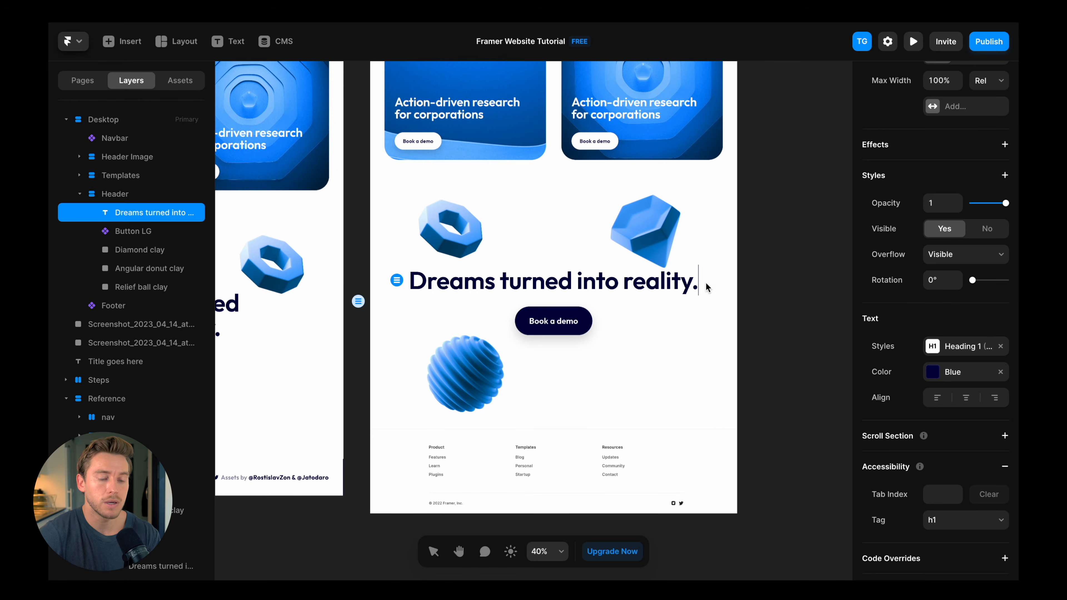
key(Escape)
scroll(941, 221, up, 5)
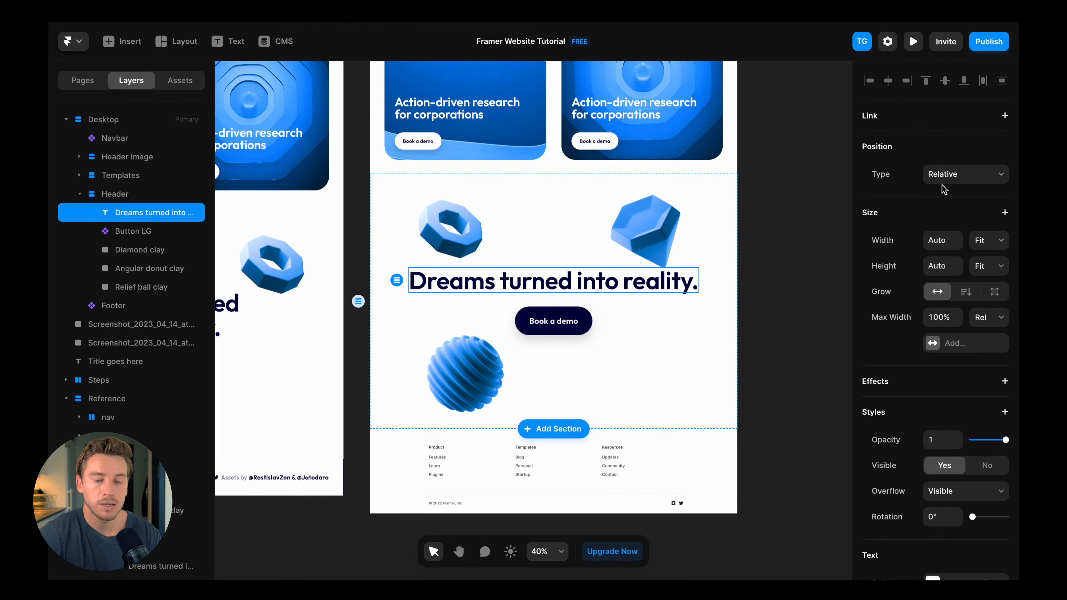
Step: Give the "Dreams turned into reality." heading a fixed width of about 764 and center-align its text
click(985, 243)
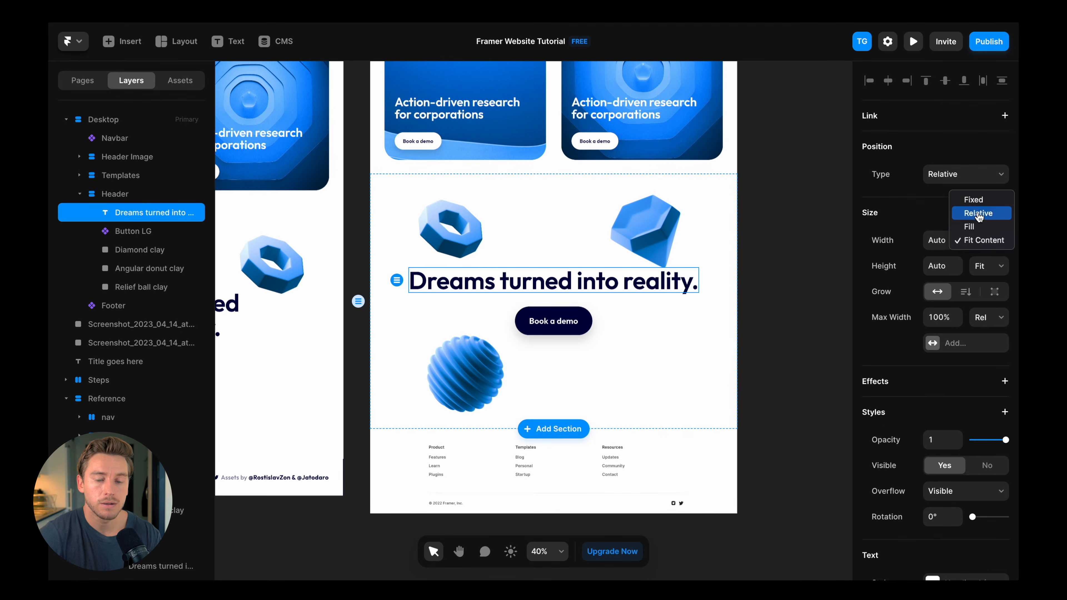
click(976, 201)
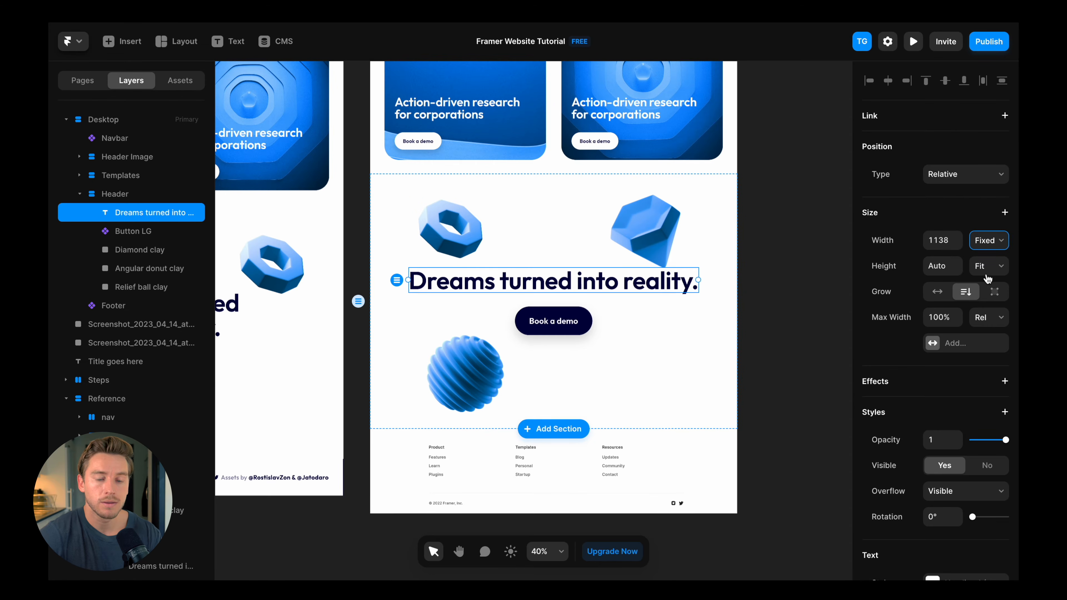
drag(698, 279, 651, 274)
scroll(885, 336, down, 3)
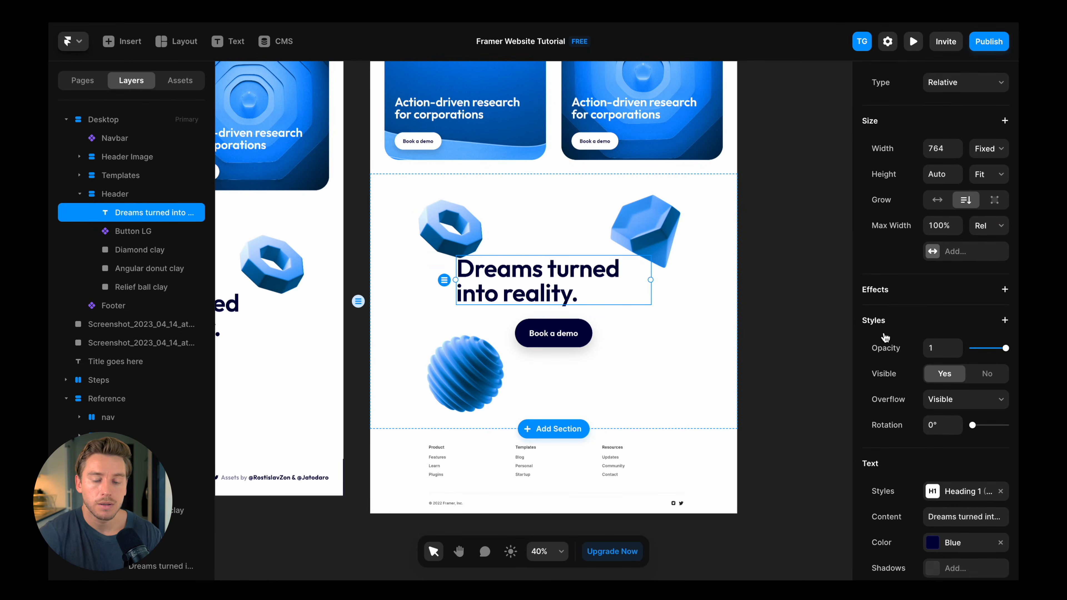
scroll(885, 337, down, 3)
click(966, 479)
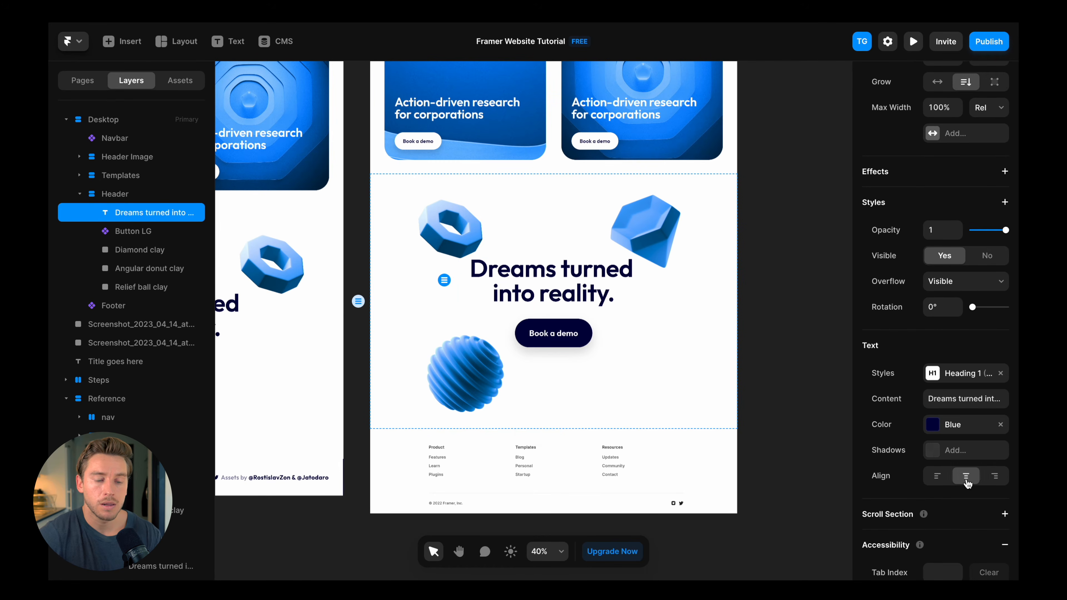
click(793, 300)
Step: Move the diamond to about left 983, top 72, and the angular donut to about left 130, top 112
scroll(688, 261, down, 5)
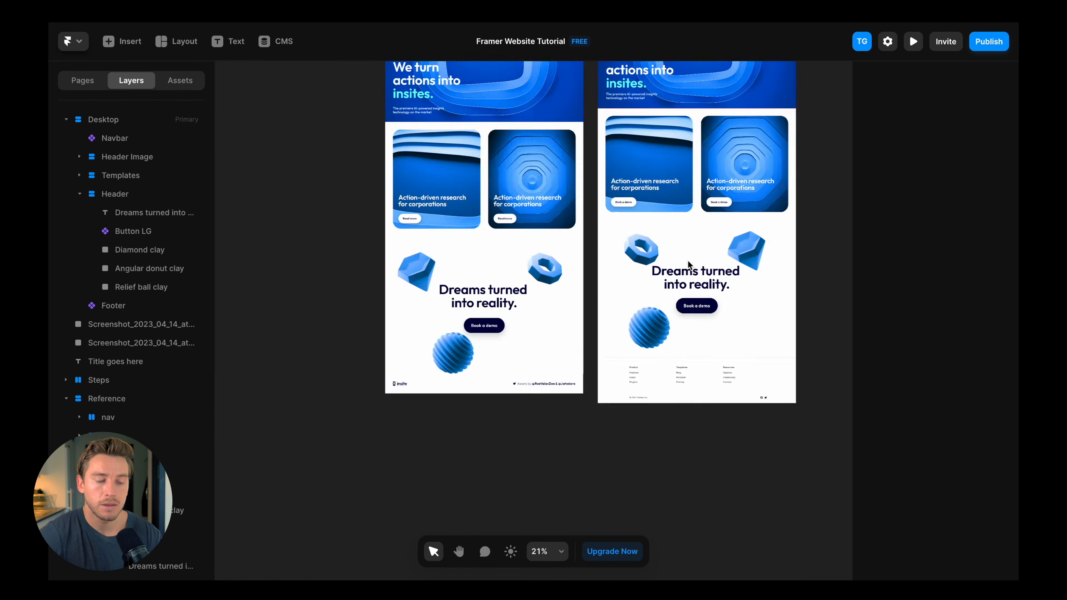
click(755, 250)
scroll(754, 249, up, 6)
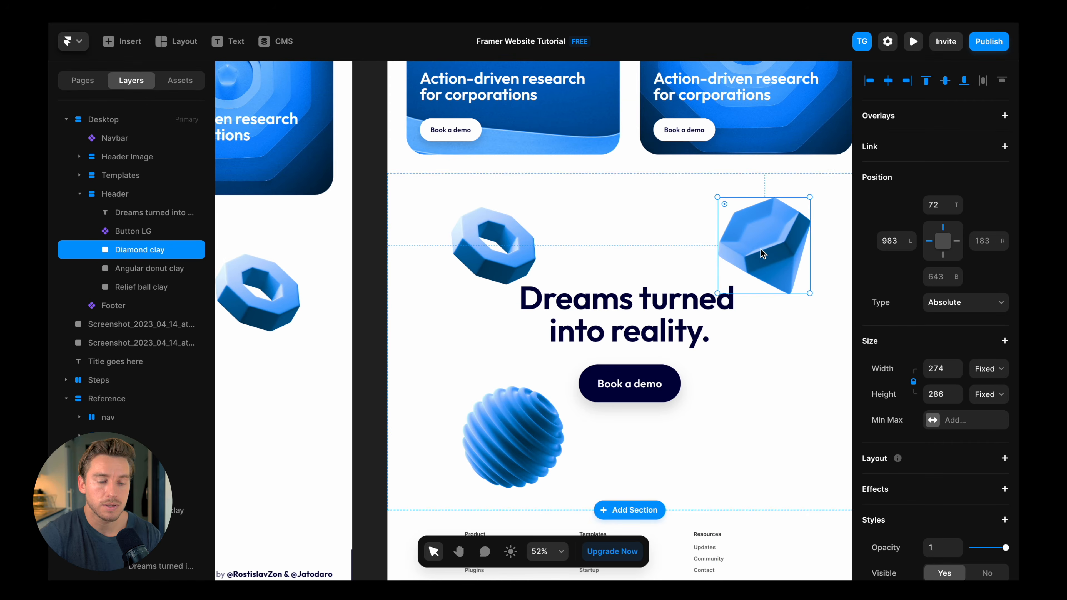
click(494, 245)
scroll(652, 261, down, 5)
scroll(652, 260, up, 2)
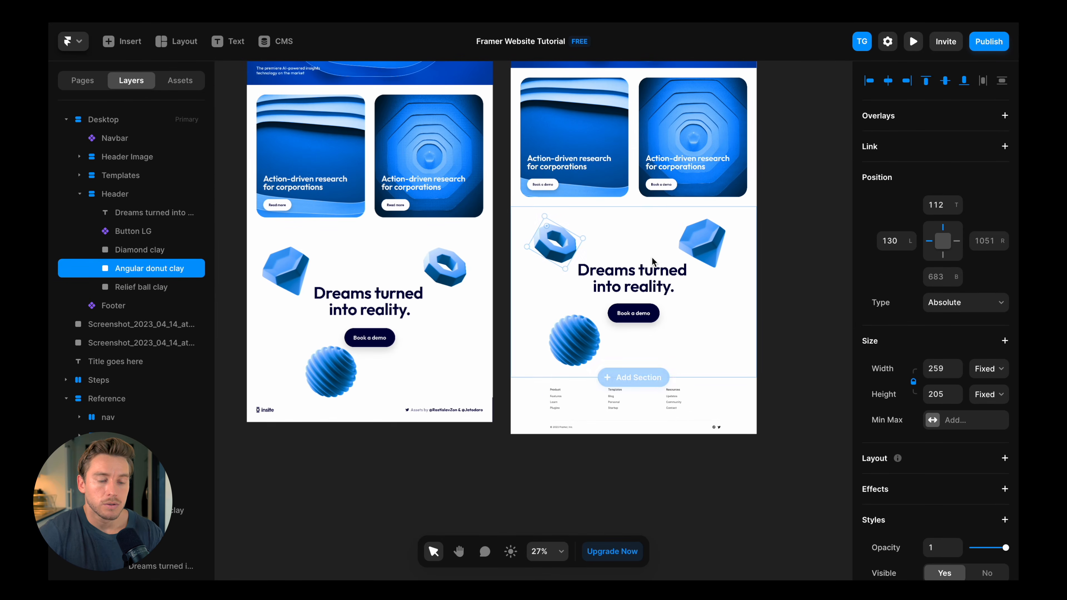
click(772, 280)
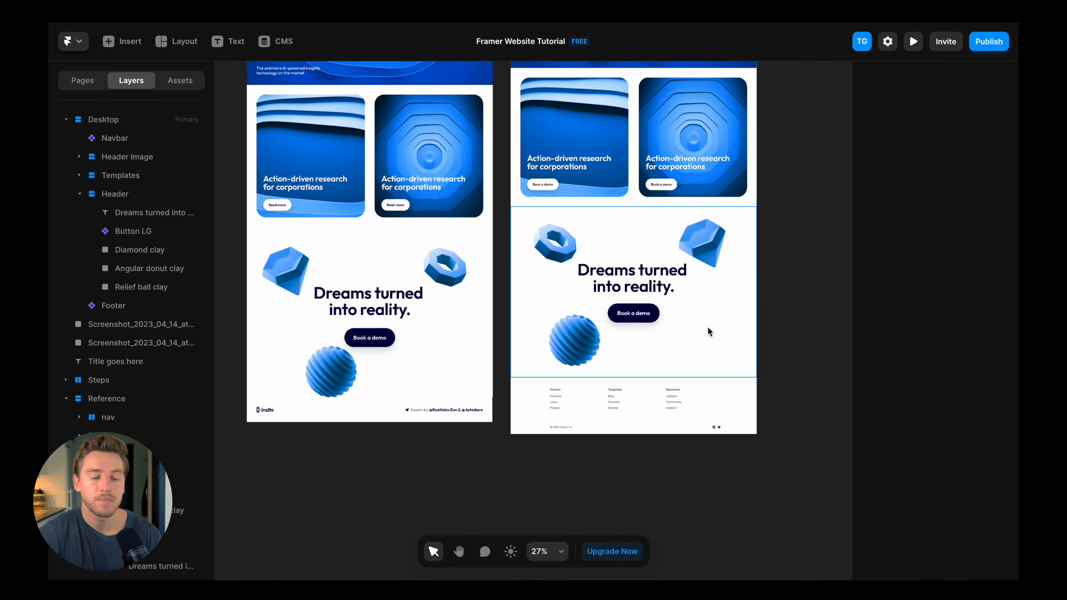
Step: Open the Desktop page's Footer component for editing and bring its Desktop primary variant into view
scroll(699, 402, up, 5)
click(719, 387)
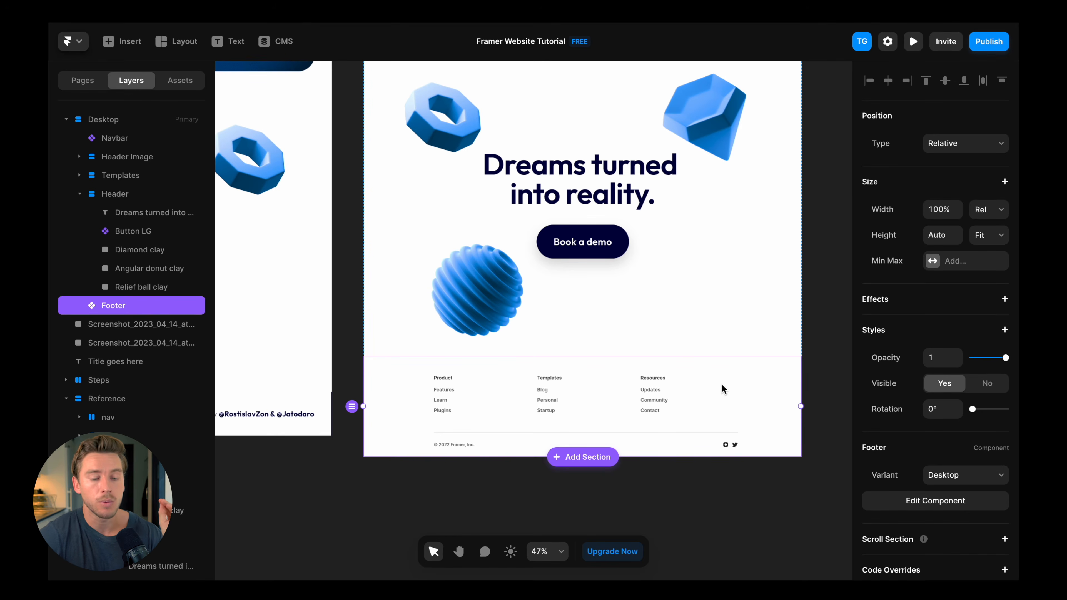
double_click(721, 385)
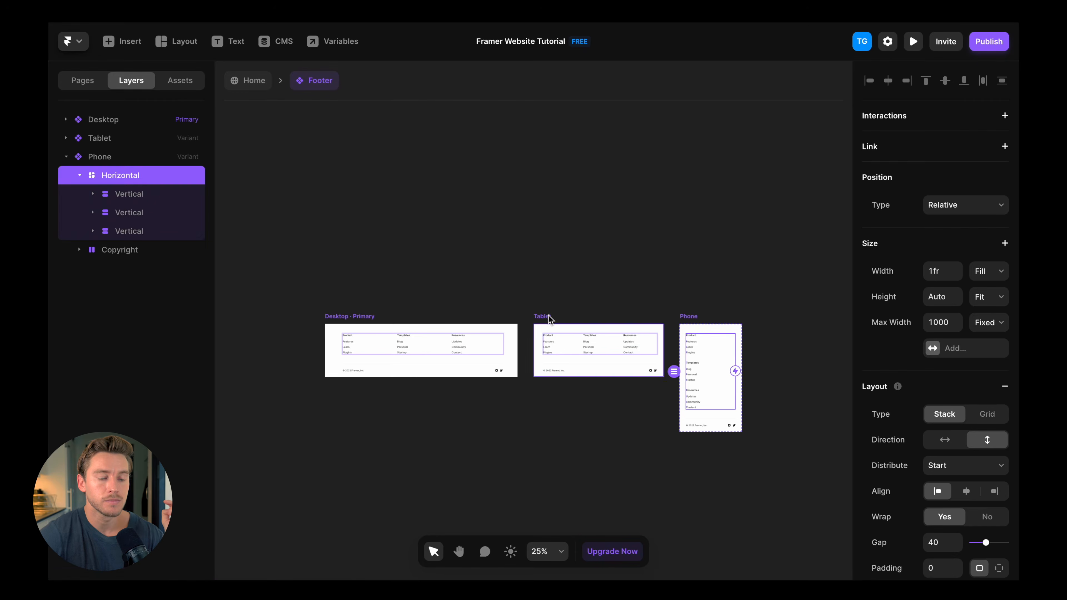
click(496, 275)
scroll(496, 272, right, 3)
scroll(496, 272, up, 2)
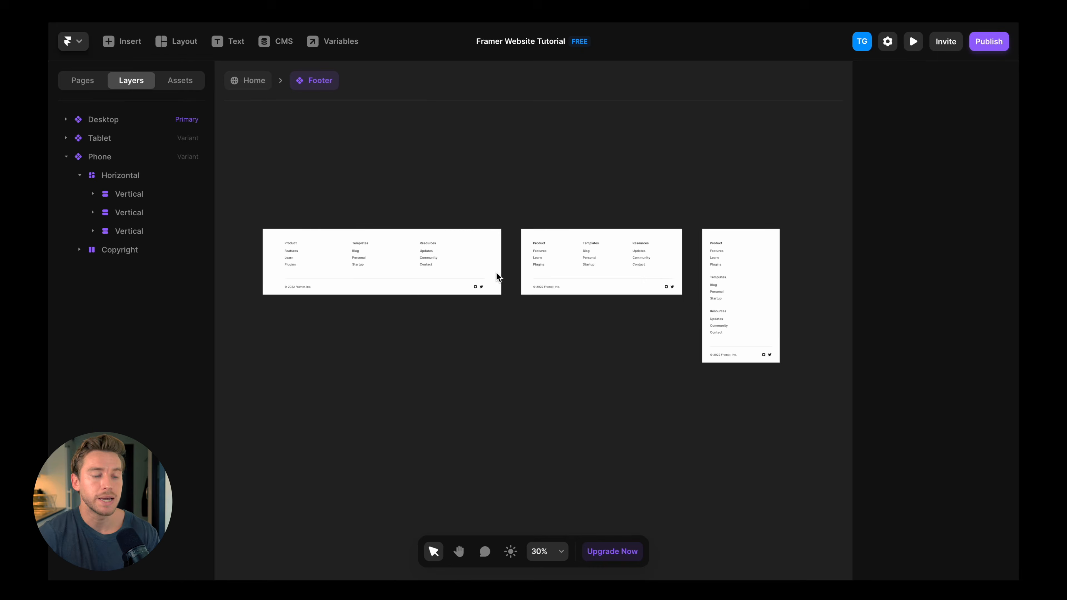
scroll(374, 220, up, 1)
scroll(373, 219, down, 1)
scroll(396, 206, up, 2)
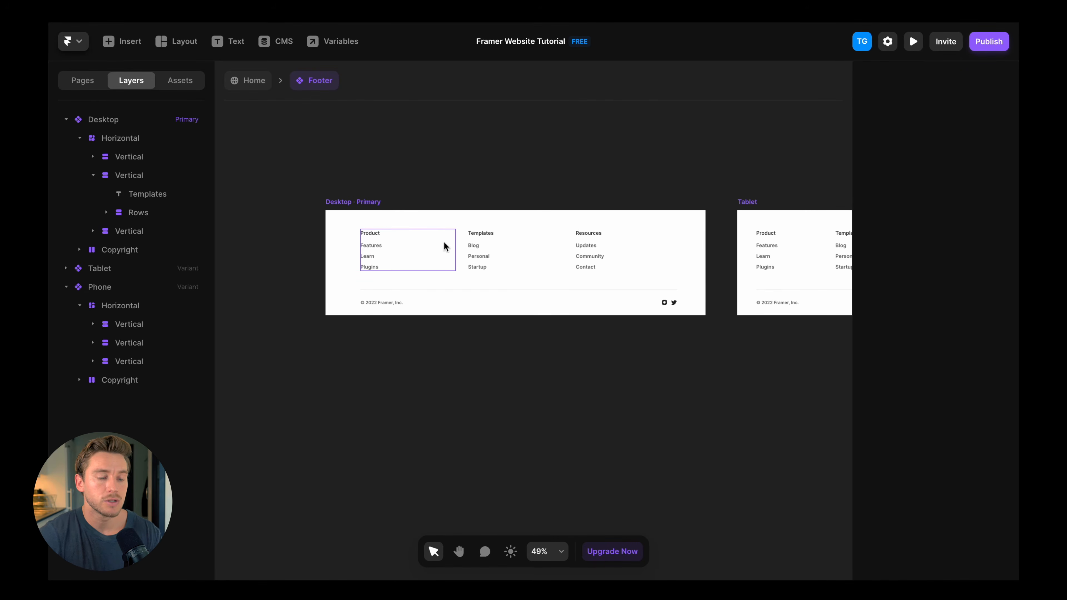
Step: Delete the Horizontal stack holding the Product, Templates and Resources link columns from the footer's Desktop variant
click(443, 243)
click(142, 139)
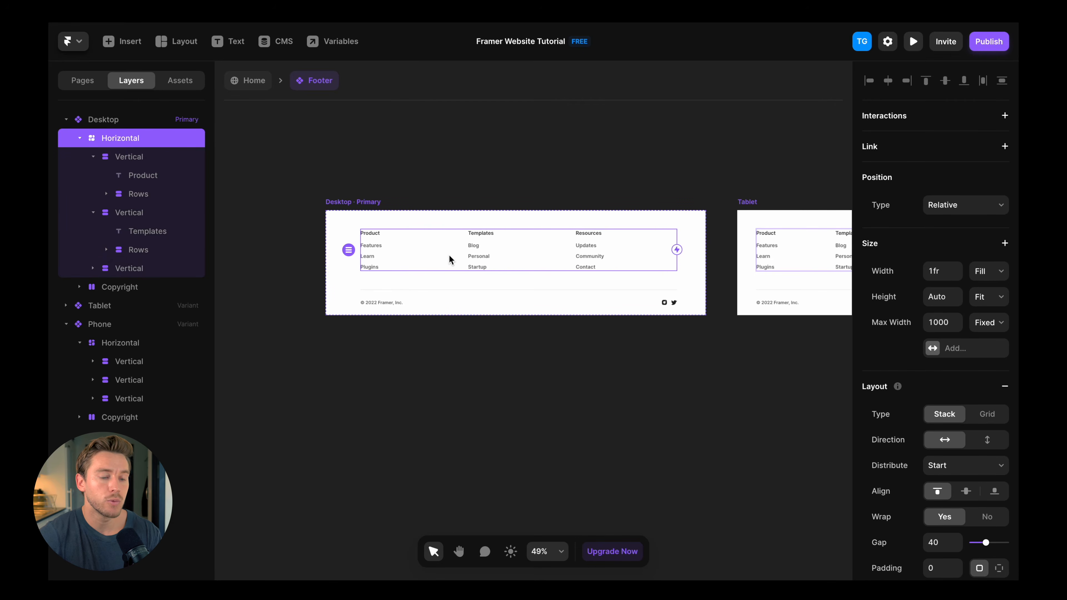
key(Delete)
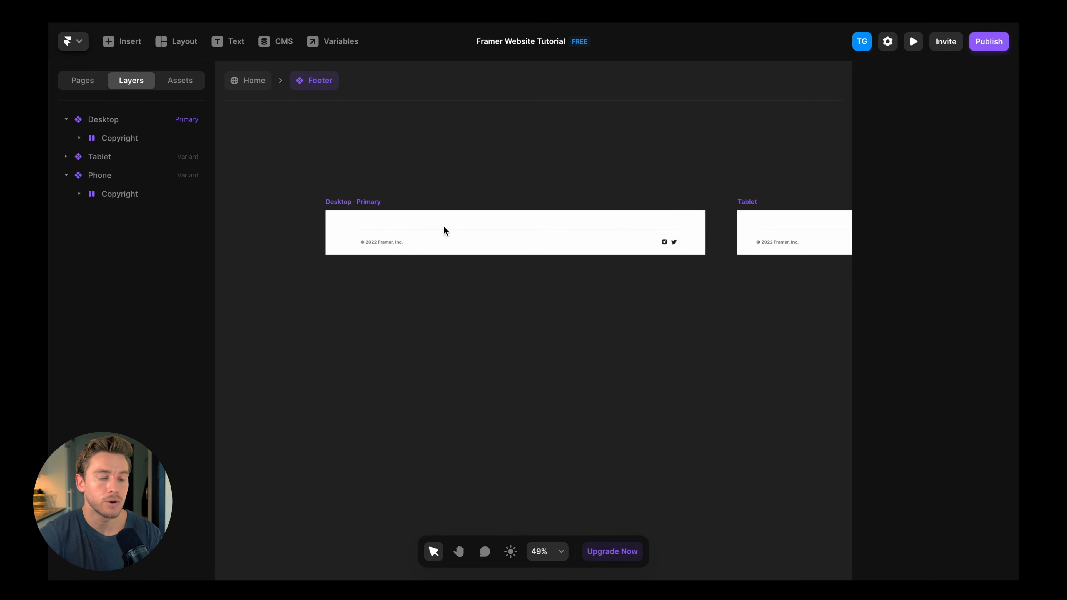
Step: Set the Copyright row's top padding to 0 and remove its solid border
click(450, 235)
scroll(476, 210, up, 3)
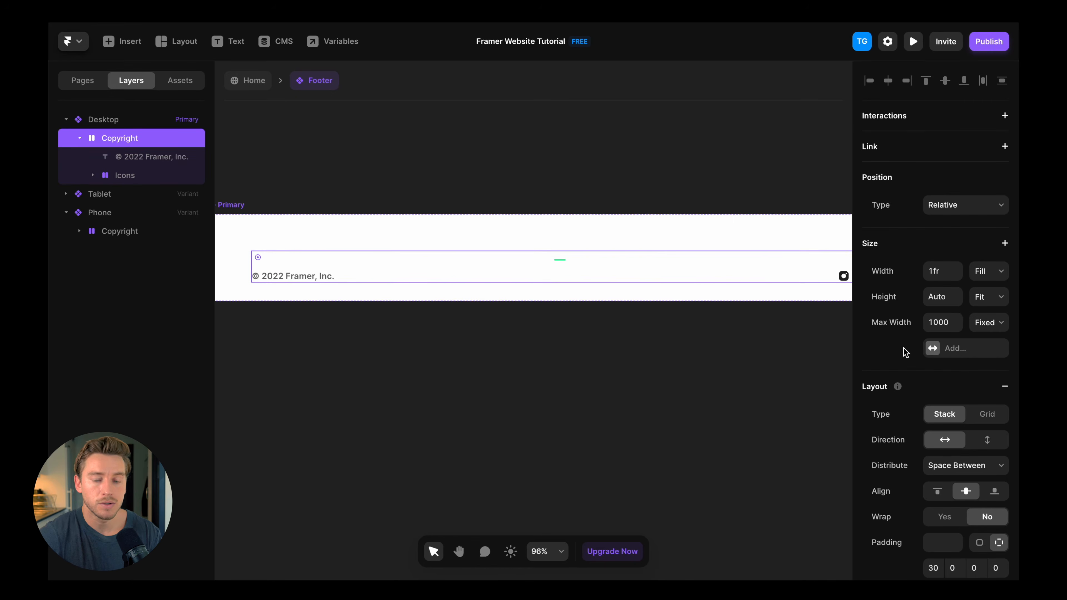
scroll(908, 352, down, 4)
click(929, 416)
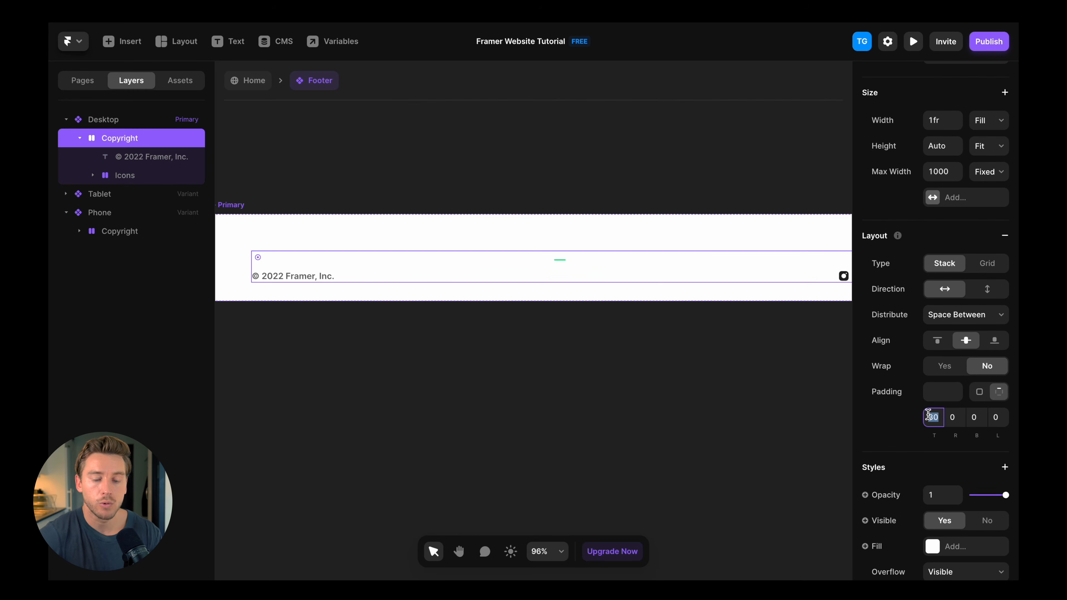
text(0)
key(Return)
scroll(991, 419, down, 5)
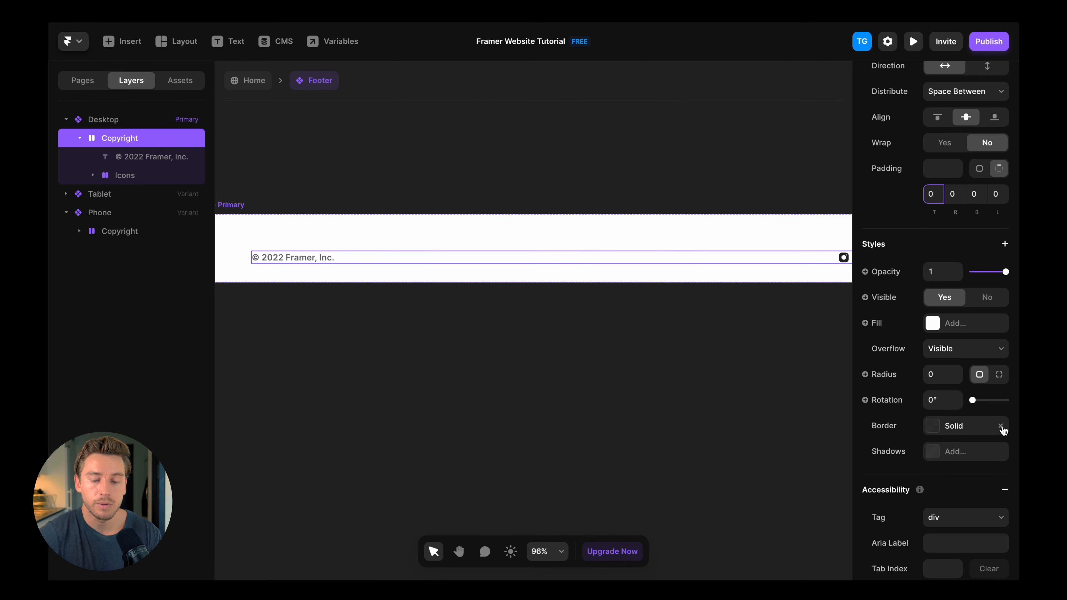
click(1002, 427)
Step: Set the footer Desktop variant's gap to 0 and its padding to a uniform 56 on all sides
scroll(648, 286, down, 3)
click(290, 213)
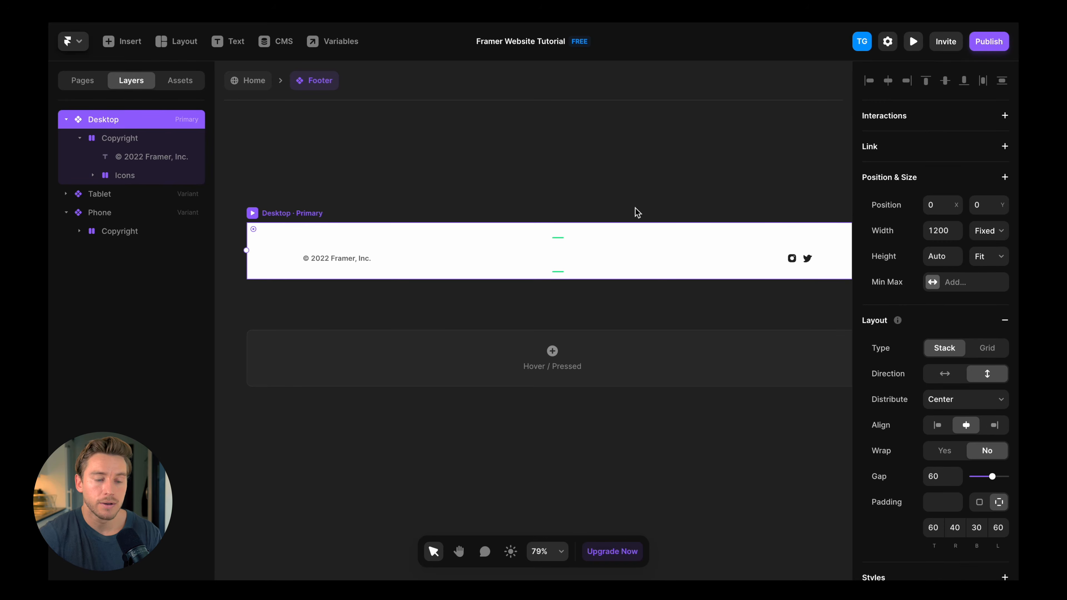
scroll(908, 409, down, 3)
click(940, 396)
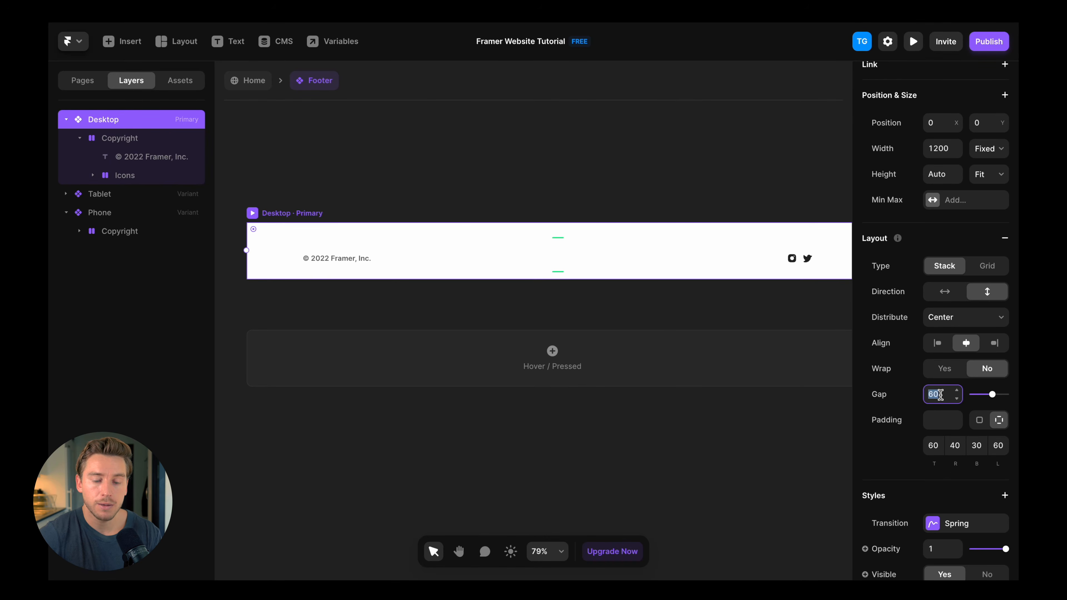
text(0)
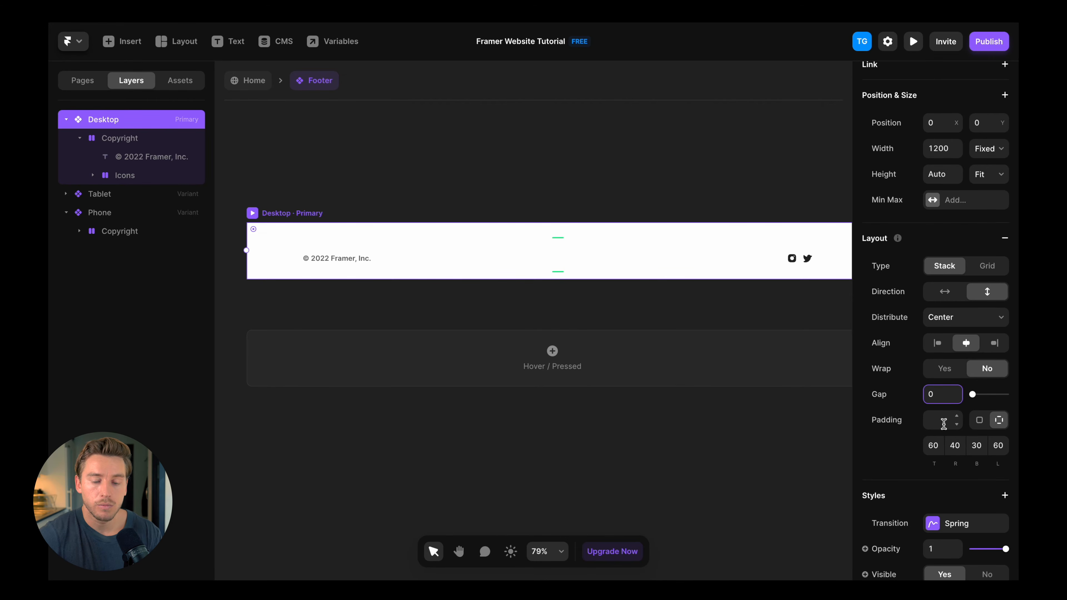
click(979, 420)
click(933, 422)
text(56)
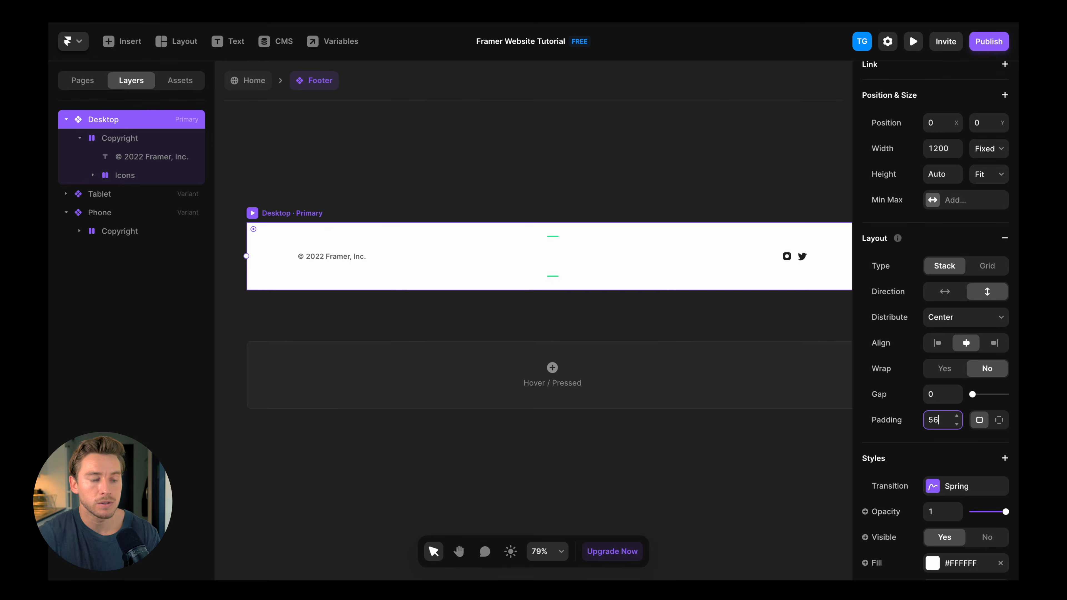
scroll(833, 356, down, 3)
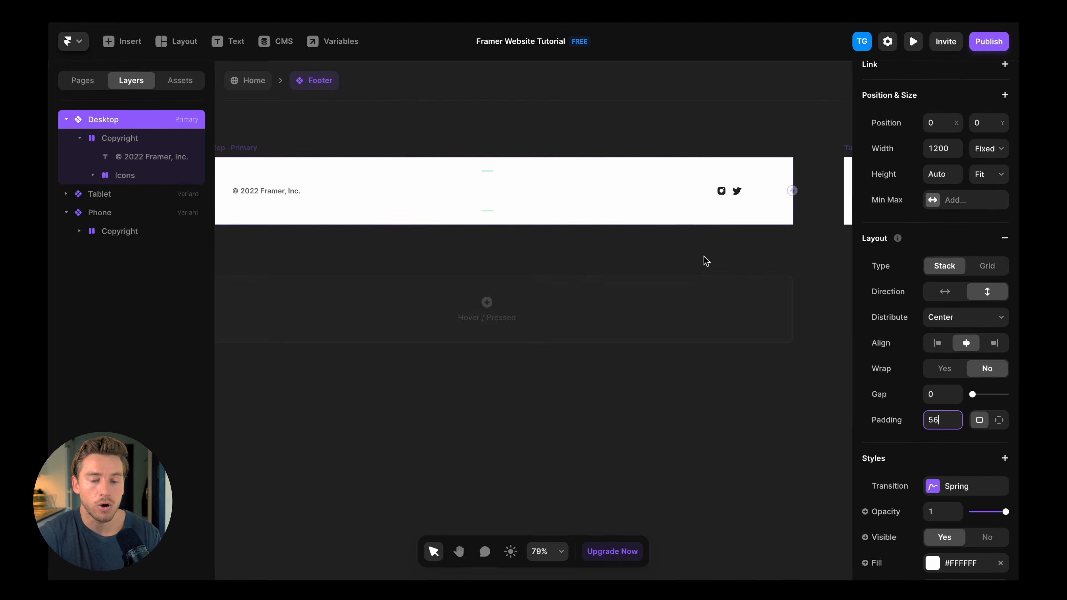
scroll(632, 219, up, 1)
scroll(794, 164, up, 1)
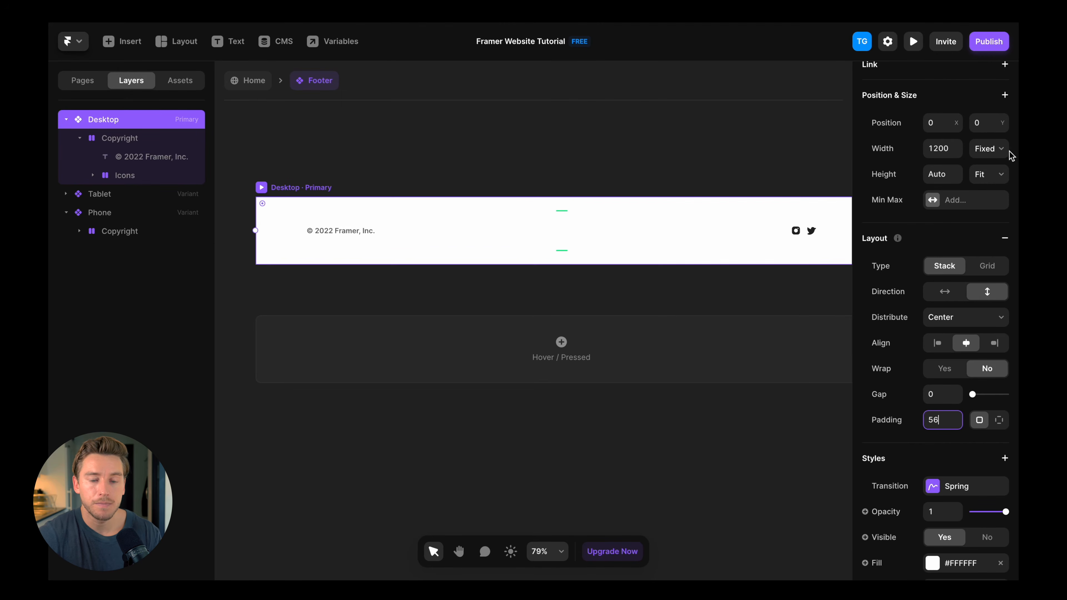
scroll(945, 229, up, 2)
click(989, 232)
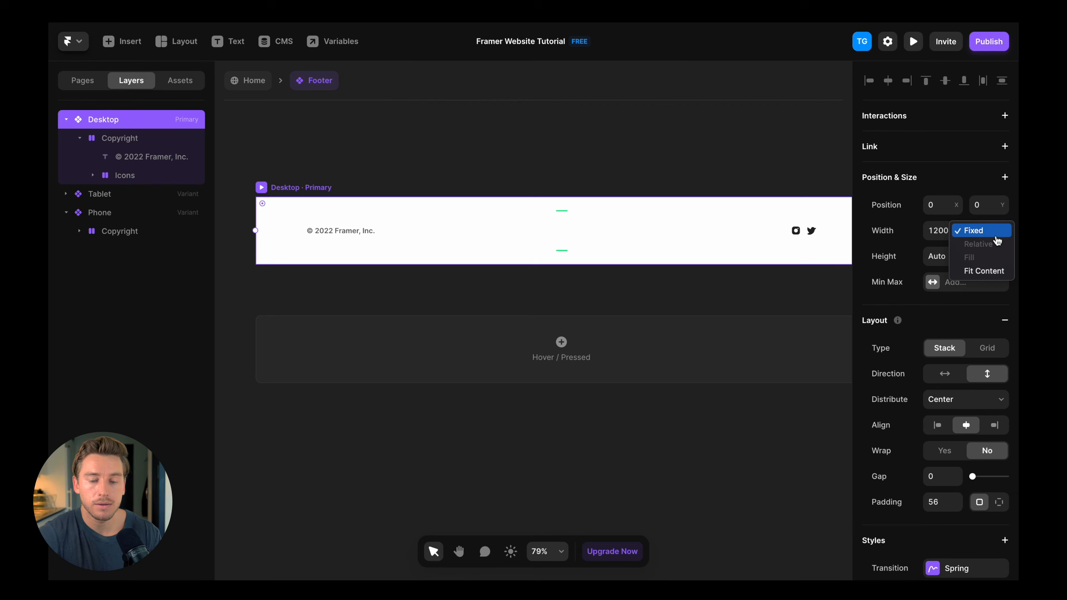
click(781, 183)
Step: Set the Copyright row's max width to 1440 in the footer's Desktop variant
scroll(389, 196, down, 1)
scroll(389, 196, down, 2)
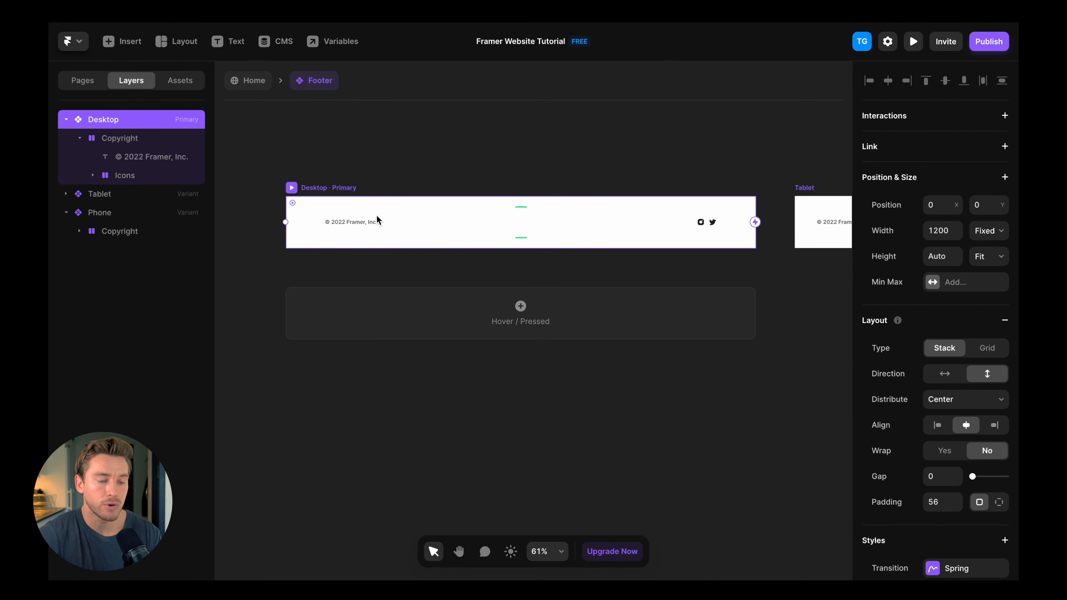
click(381, 226)
scroll(732, 196, left, 1)
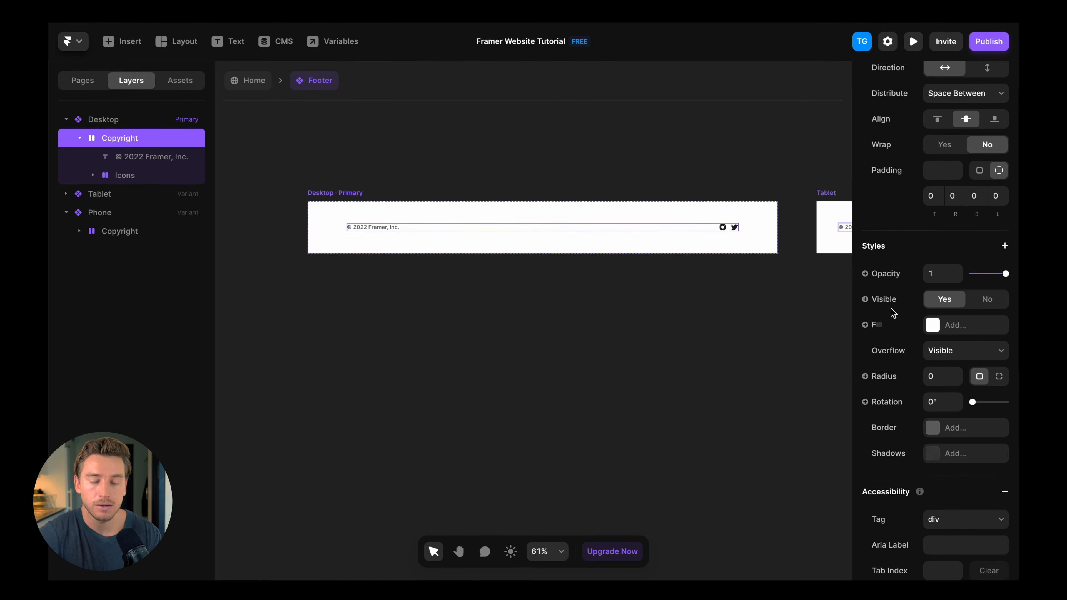
scroll(893, 314, up, 5)
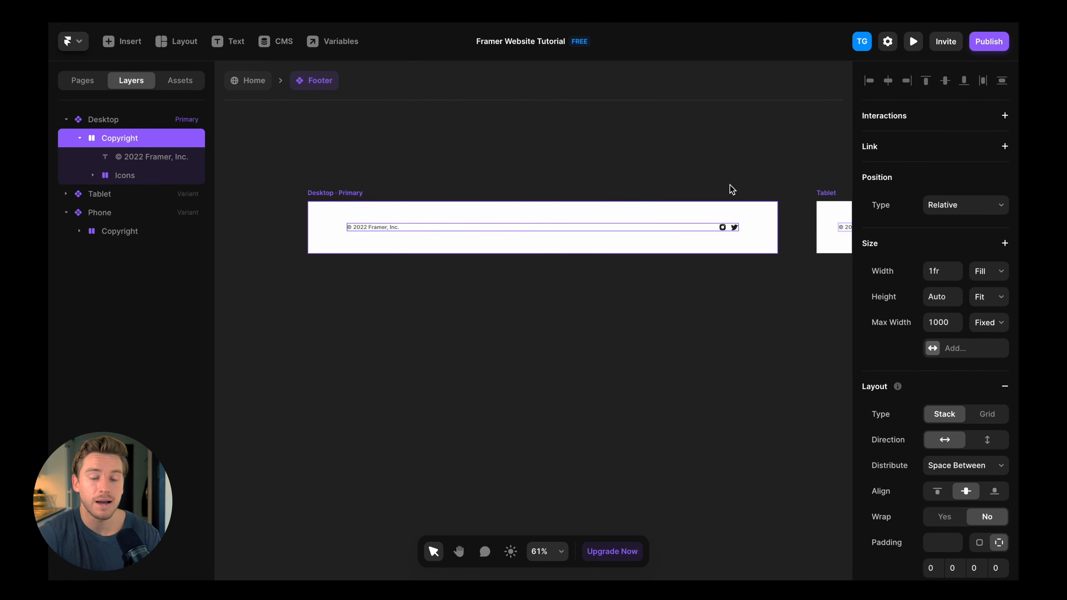
click(938, 322)
text(144)
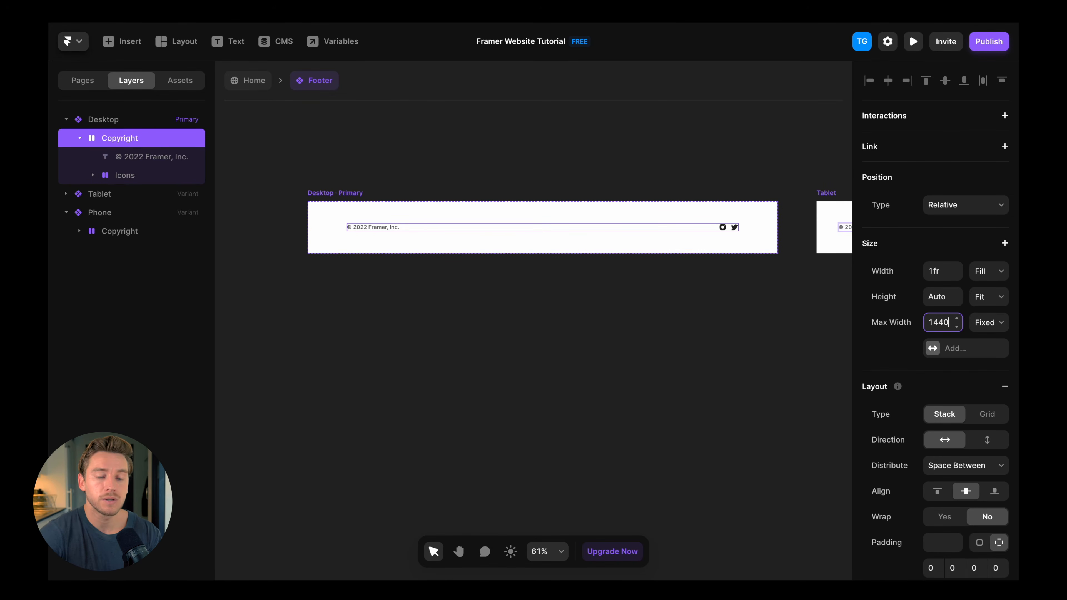
text(0)
key(Return)
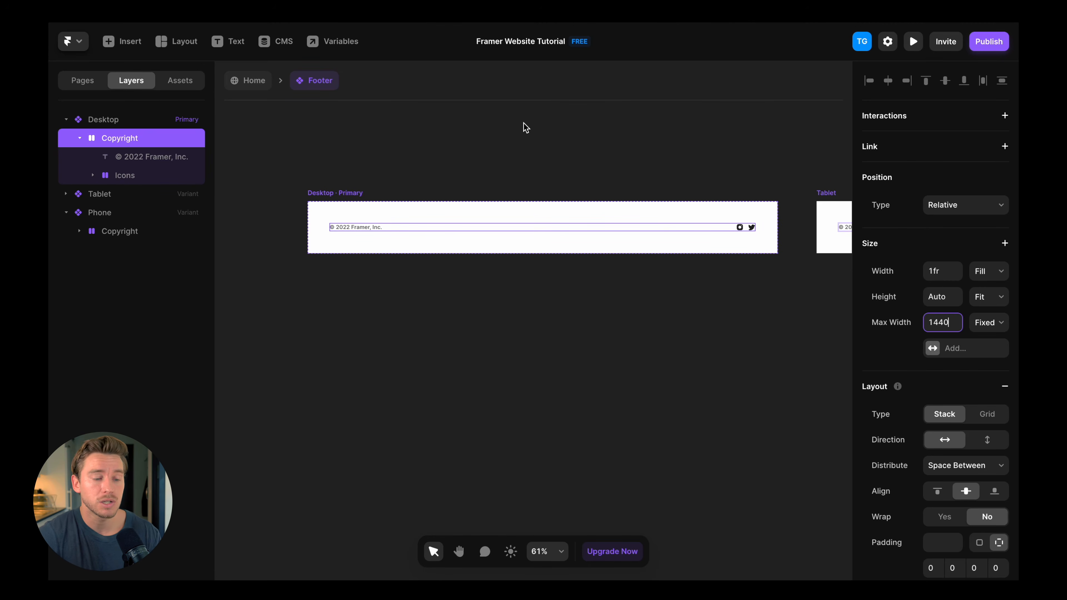
Step: Replace the "© 2022 Framer, Inc." text in the footer's Copyright row with the Logo Dark component
click(363, 229)
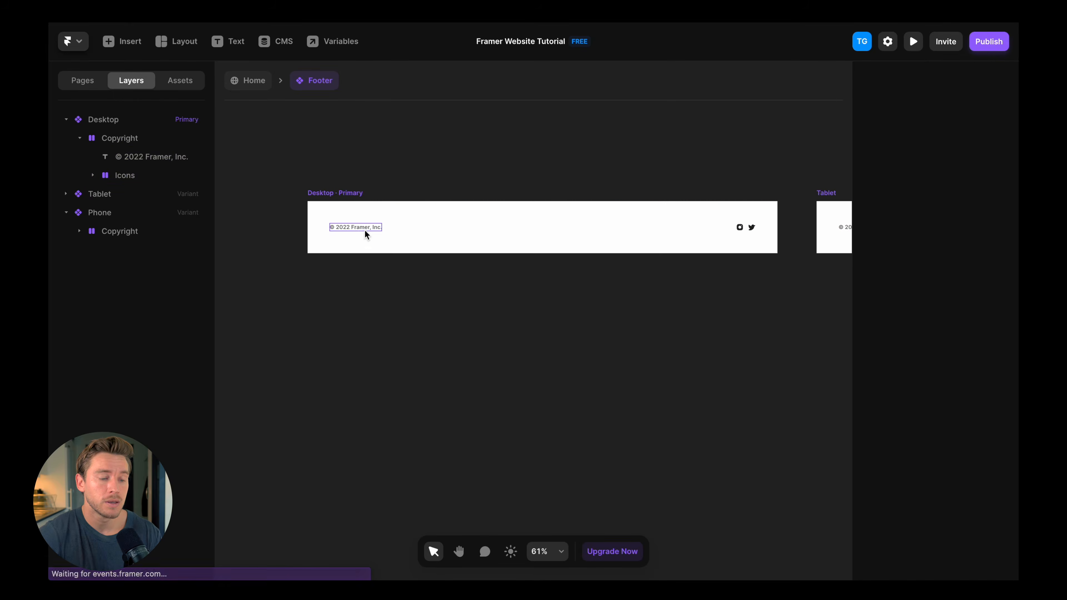
scroll(357, 206, up, 2)
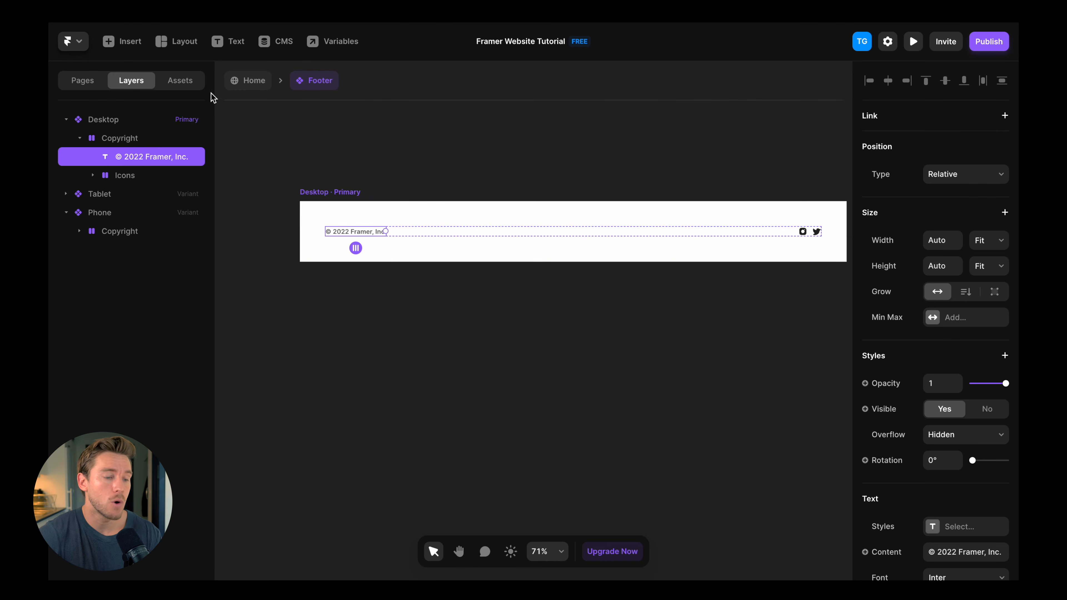
click(196, 89)
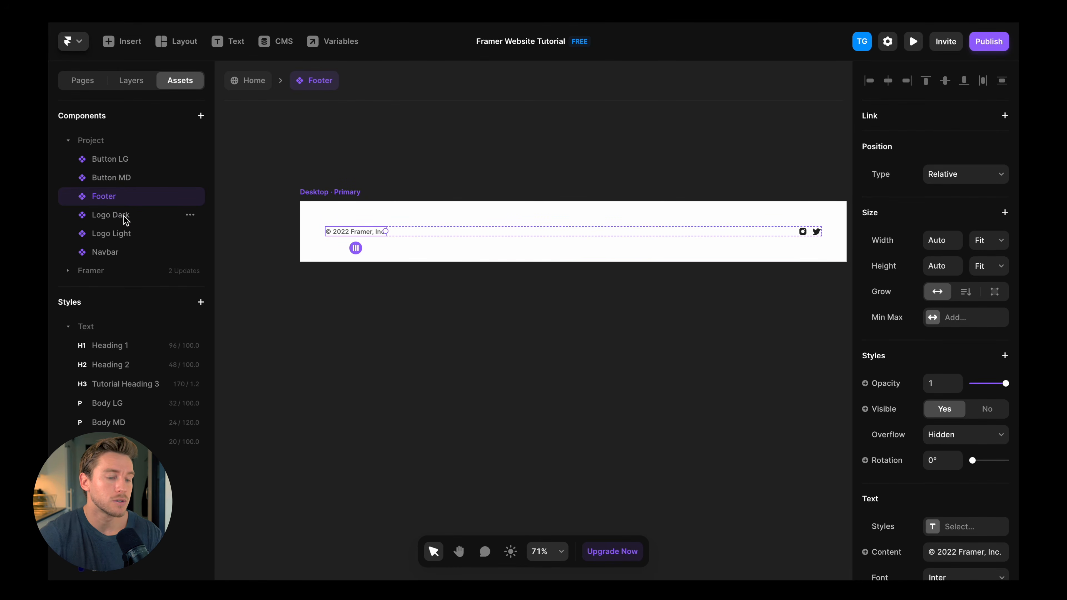
drag(123, 216, 393, 234)
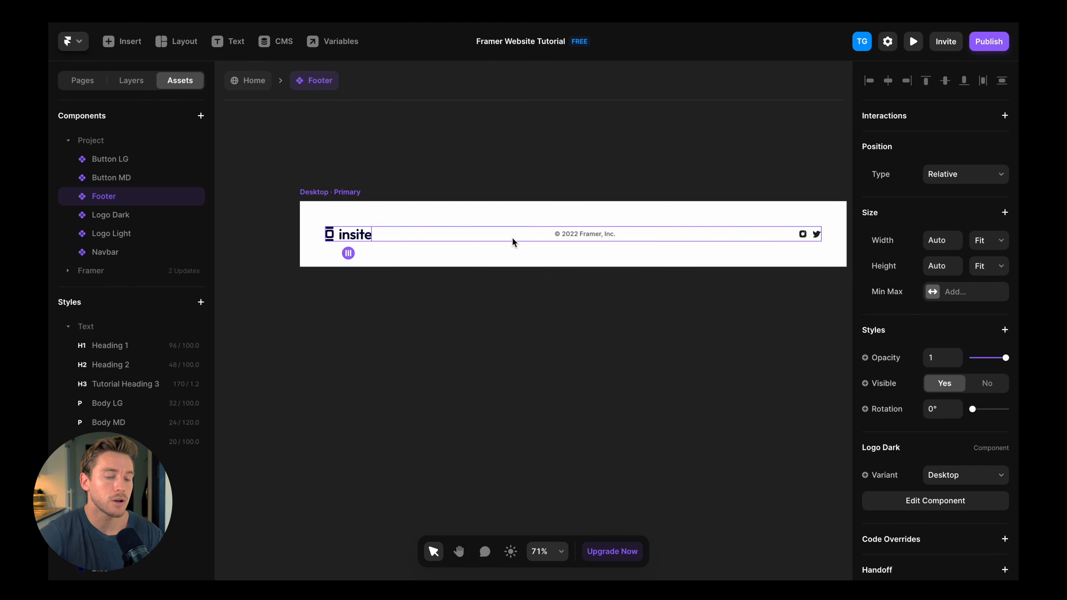
click(596, 233)
key(Delete)
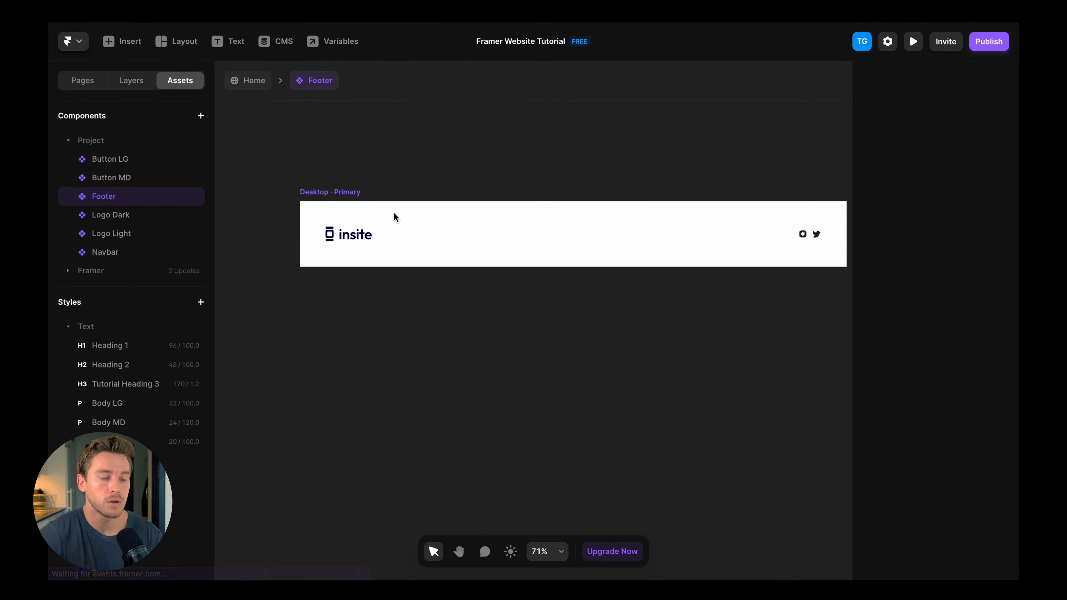
click(347, 194)
scroll(441, 196, down, 3)
scroll(442, 198, right, 3)
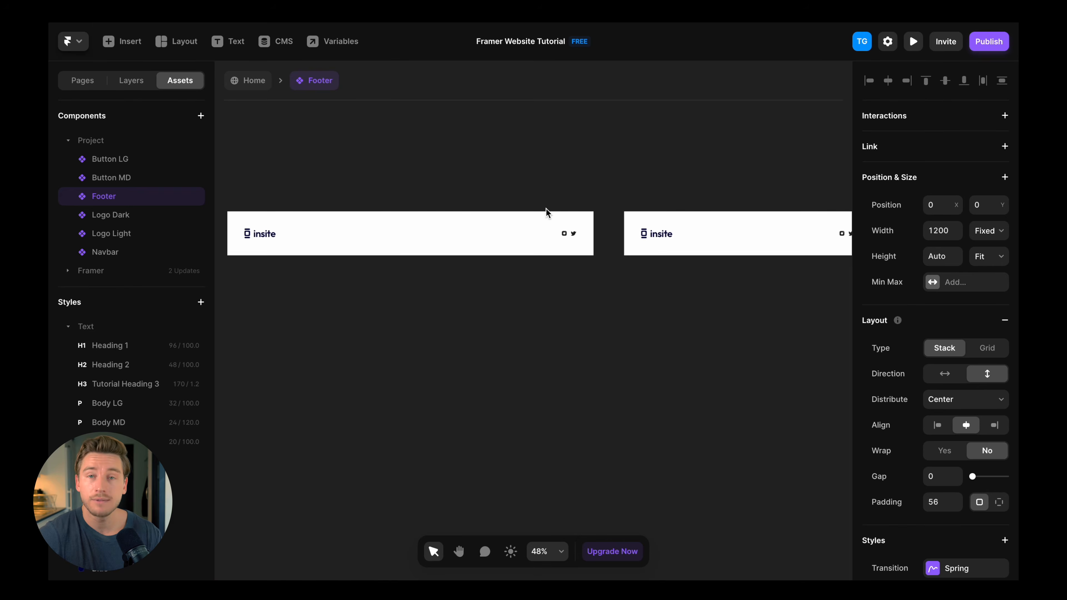
Step: Set the padding of the footer's Tablet variant to a uniform 40 on all sides
scroll(546, 212, right, 5)
click(492, 190)
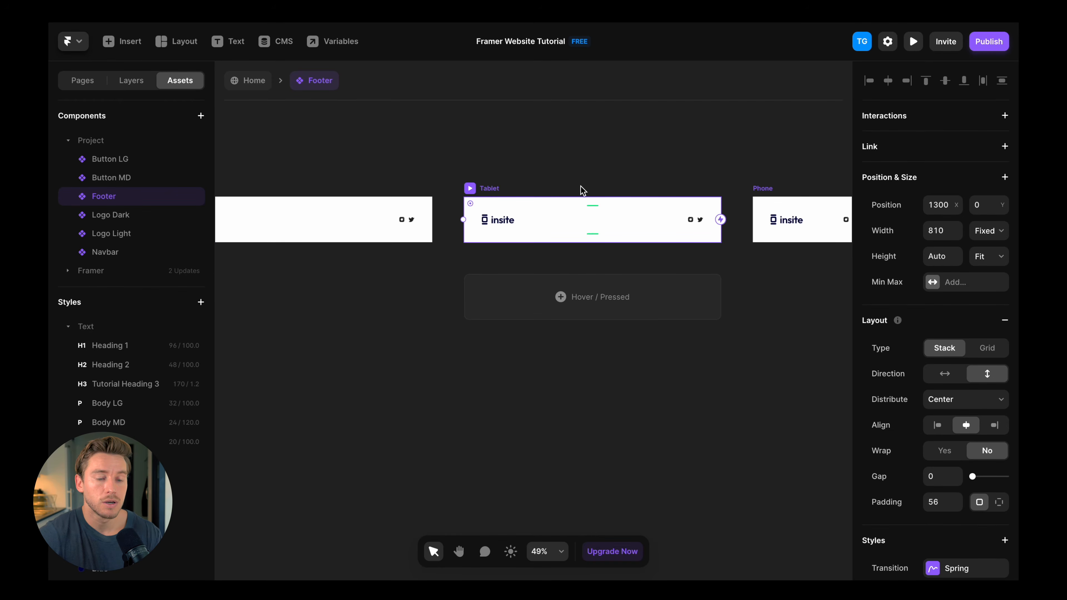
scroll(582, 190, up, 5)
scroll(900, 367, down, 5)
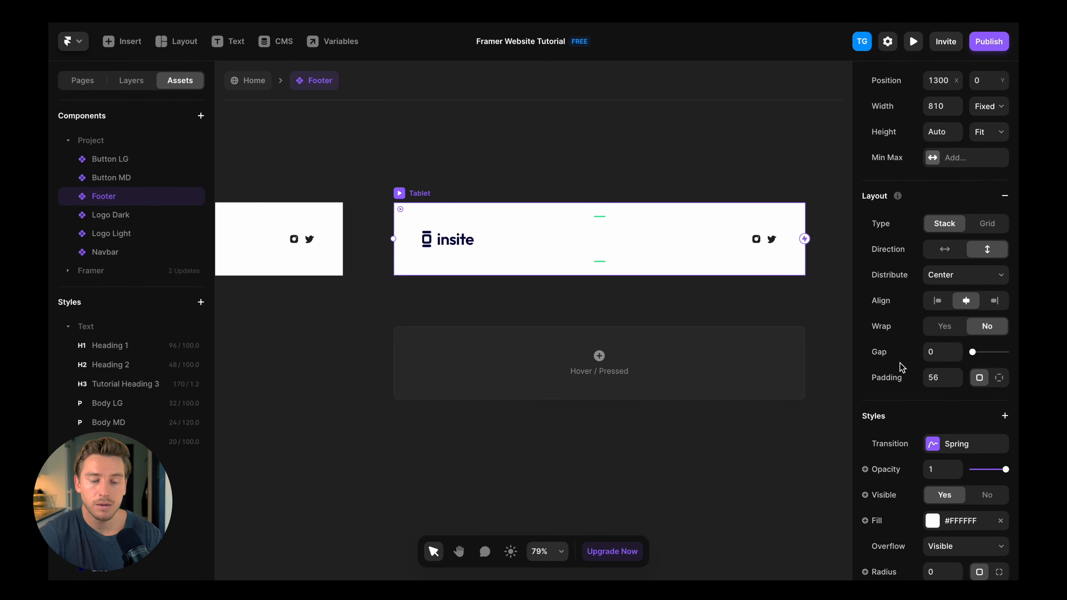
click(940, 303)
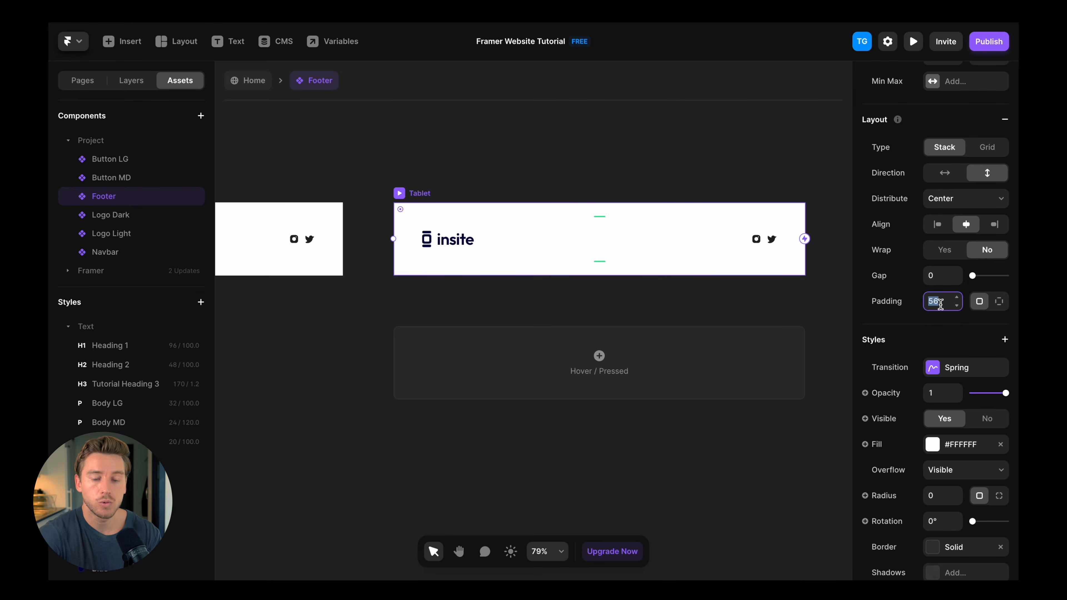
text(3)
Step: Set the padding of the footer's Phone variant to a uniform 24 on all sides
scroll(583, 183, right, 10)
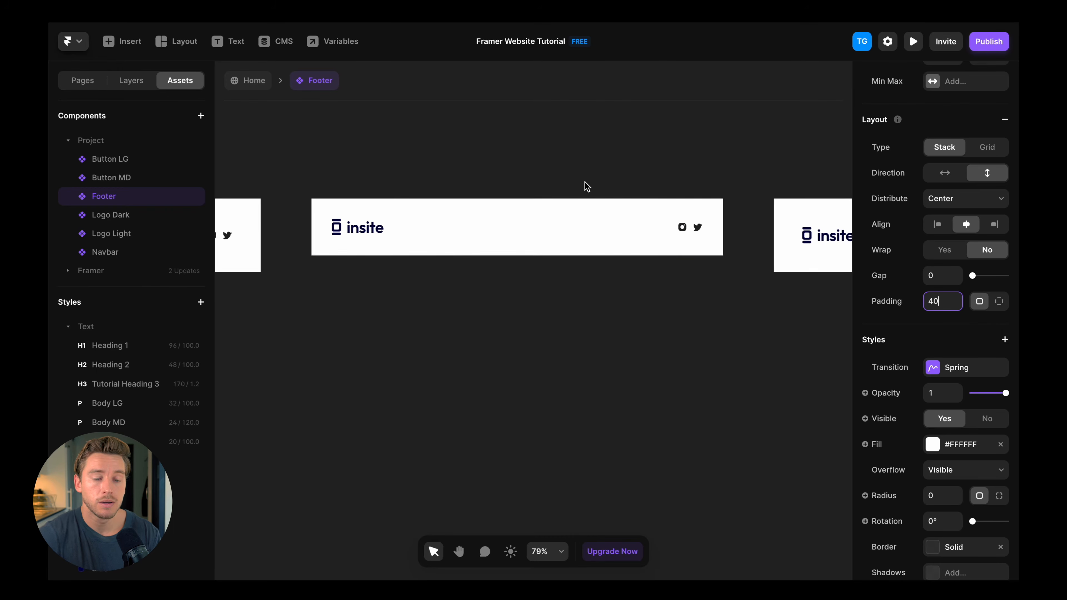
click(545, 190)
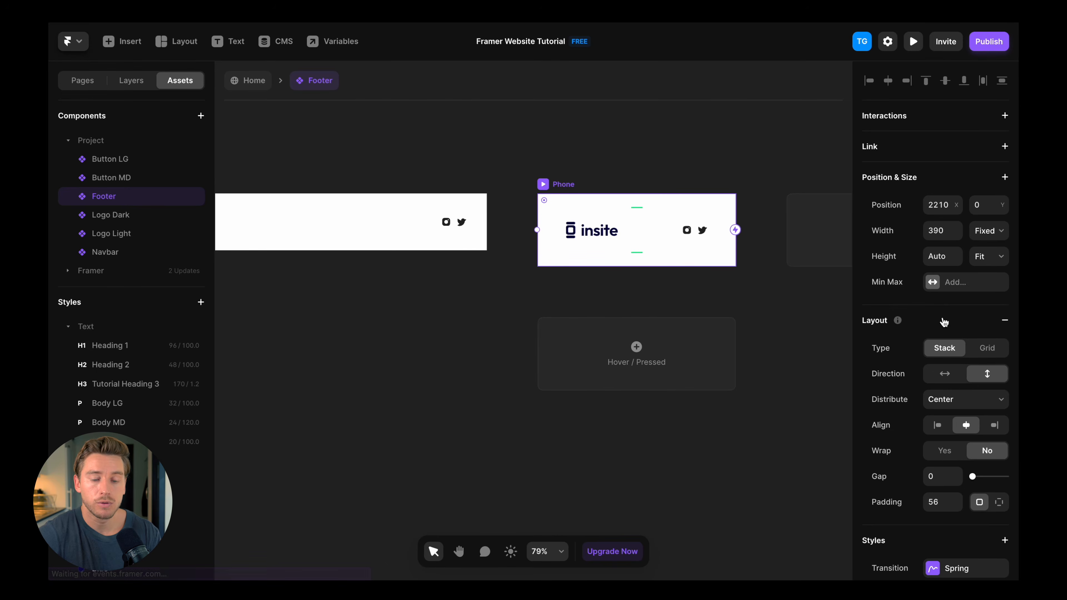
scroll(941, 318, down, 3)
click(941, 372)
text(24)
key(Return)
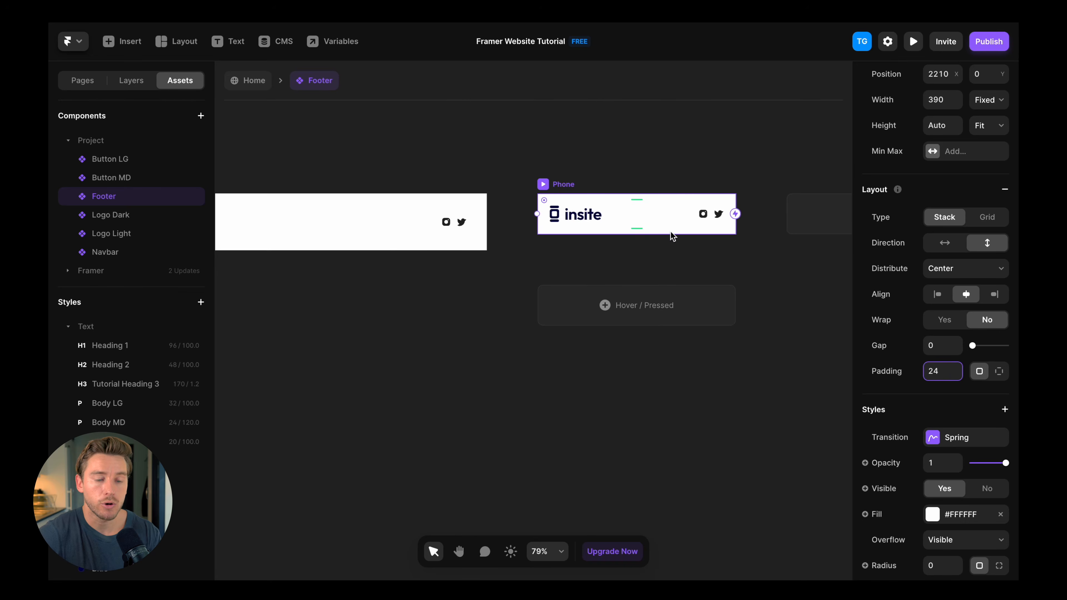
Step: Switch the Logo Dark component to its Mobile variant in both the Tablet and Phone variants of the footer
click(586, 219)
scroll(586, 218, left, 5)
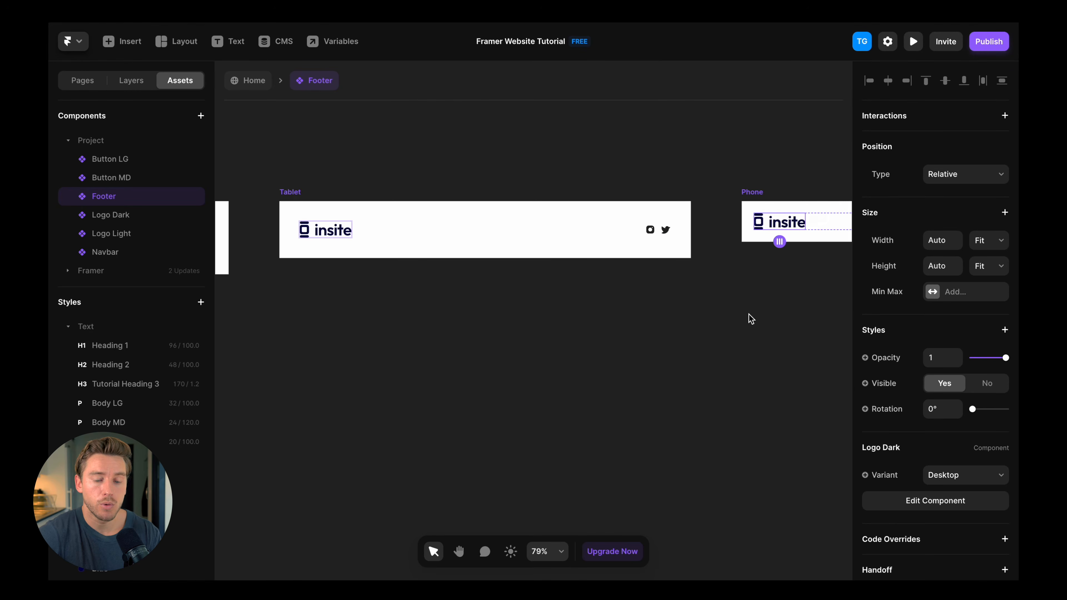
click(332, 230)
click(950, 480)
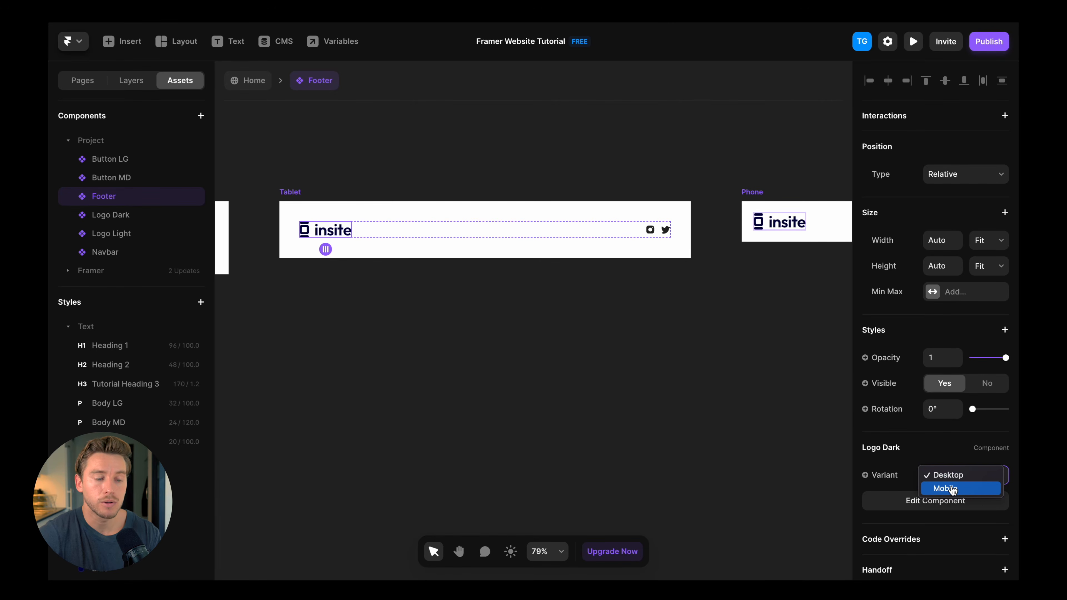
click(952, 489)
click(782, 222)
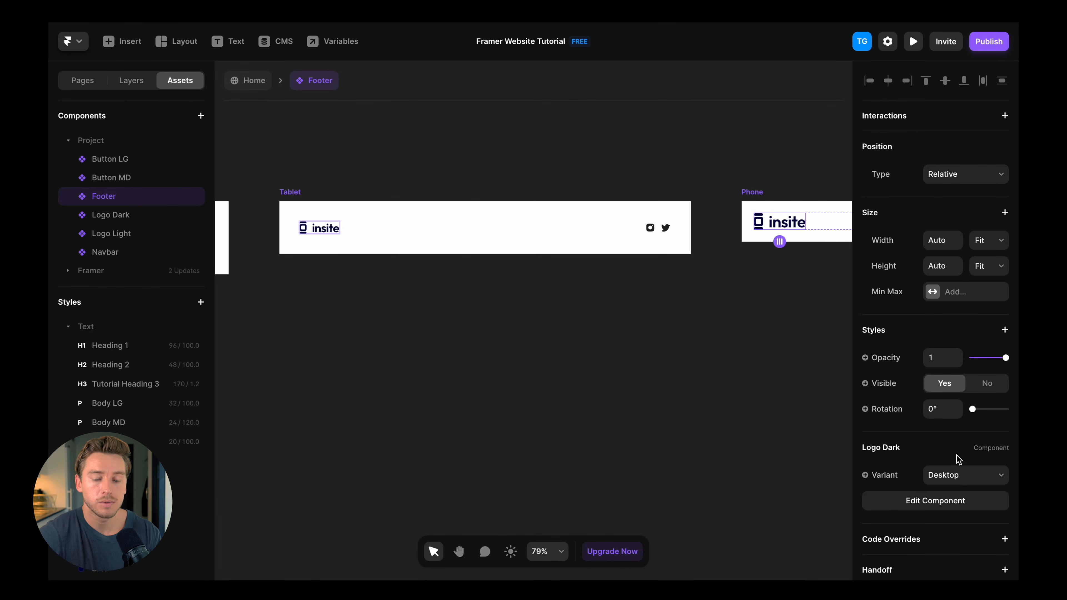
click(953, 475)
click(948, 489)
click(685, 153)
scroll(685, 151, down, 5)
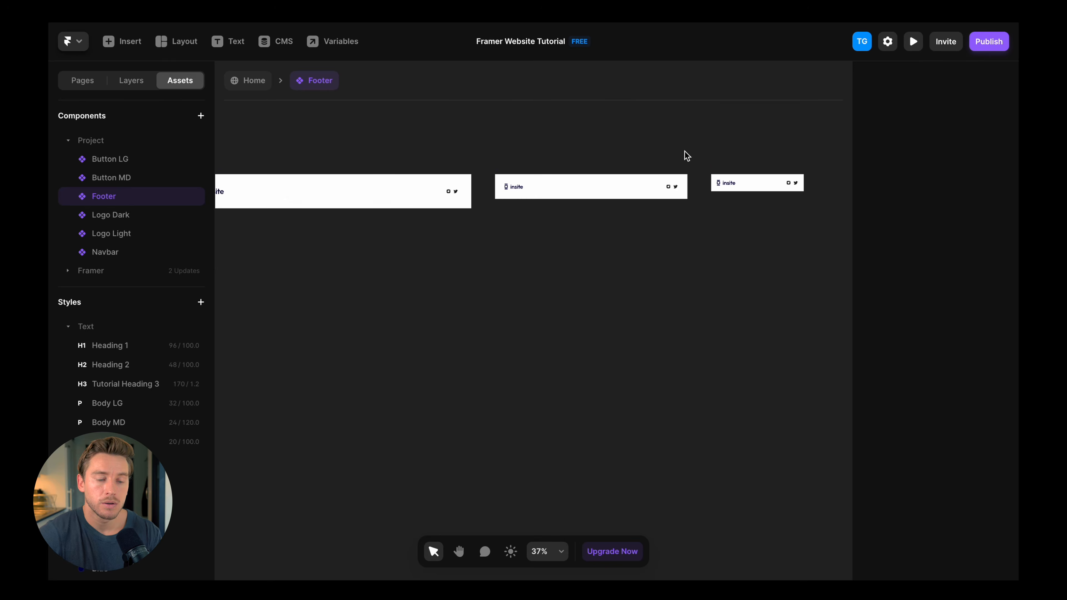
double_click(685, 151)
scroll(685, 151, left, 3)
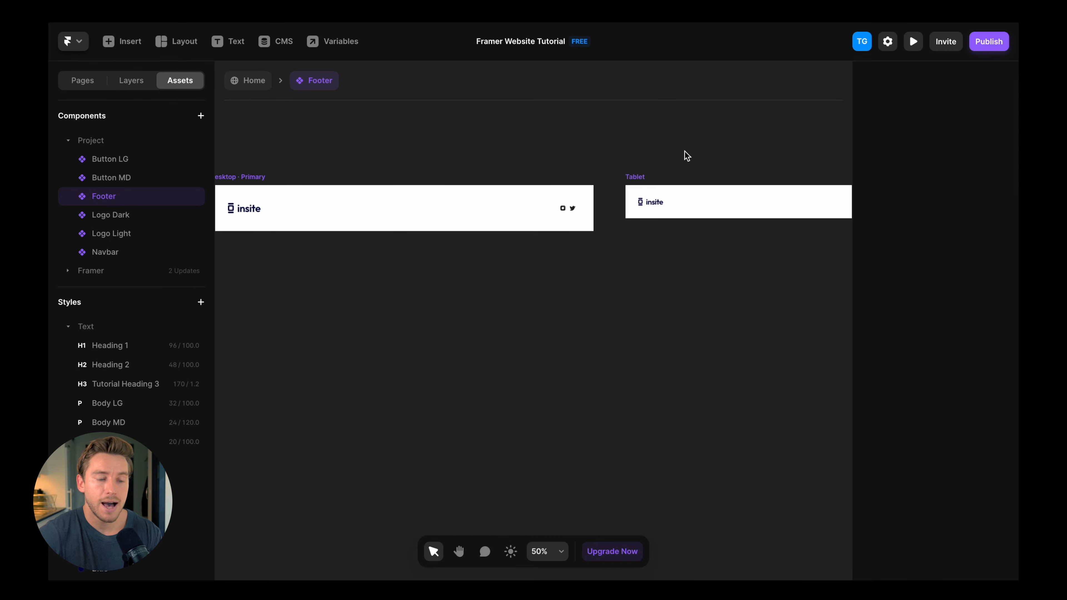
Step: Return to the Home page and add a 500-wide Tablet breakpoint to the Desktop page
click(254, 81)
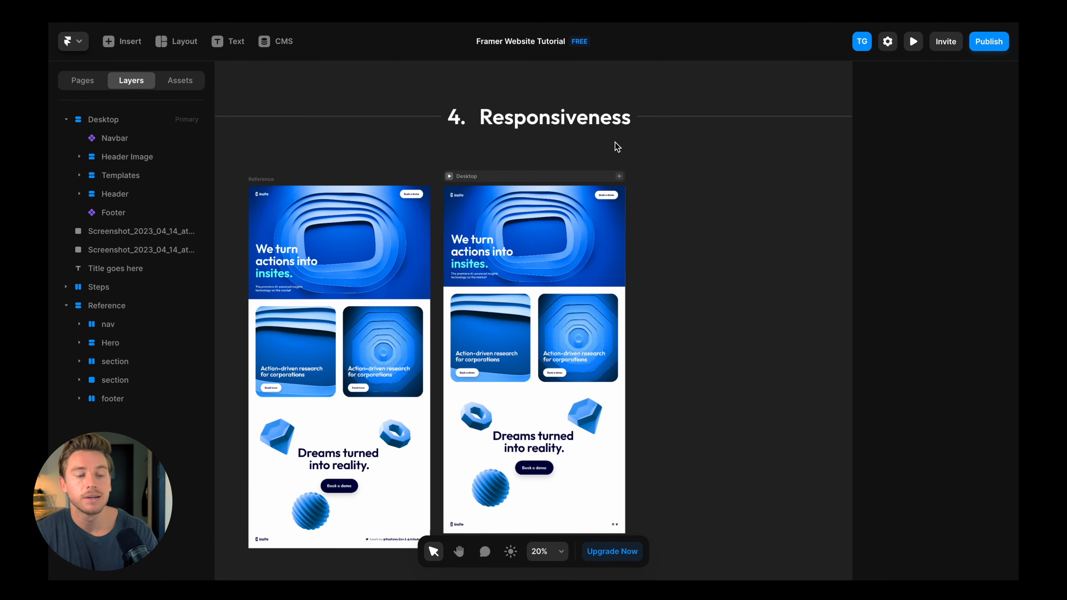
scroll(604, 151, up, 3)
click(531, 187)
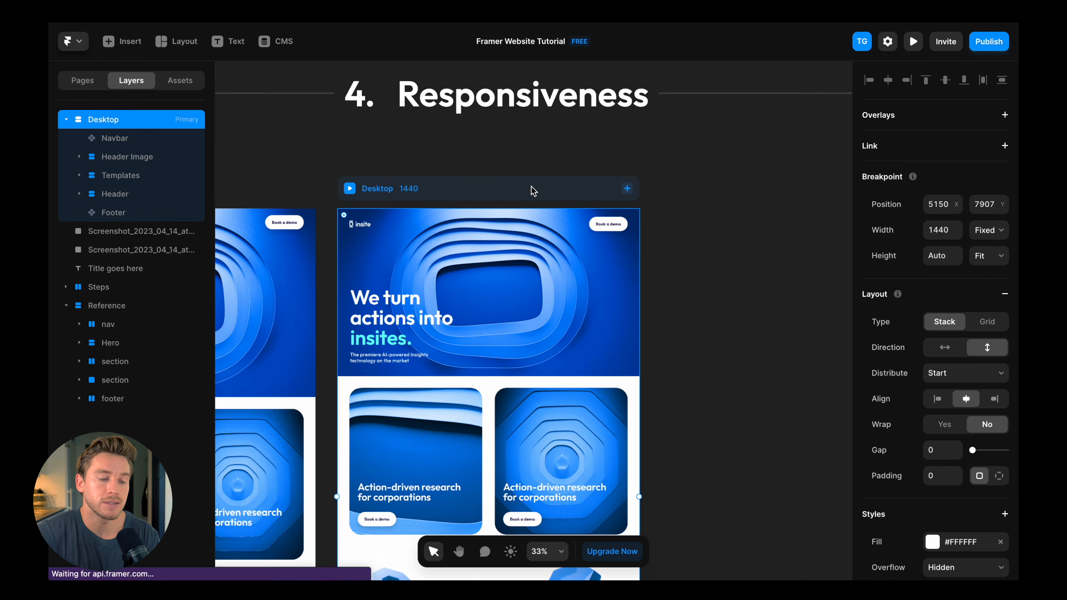
click(628, 190)
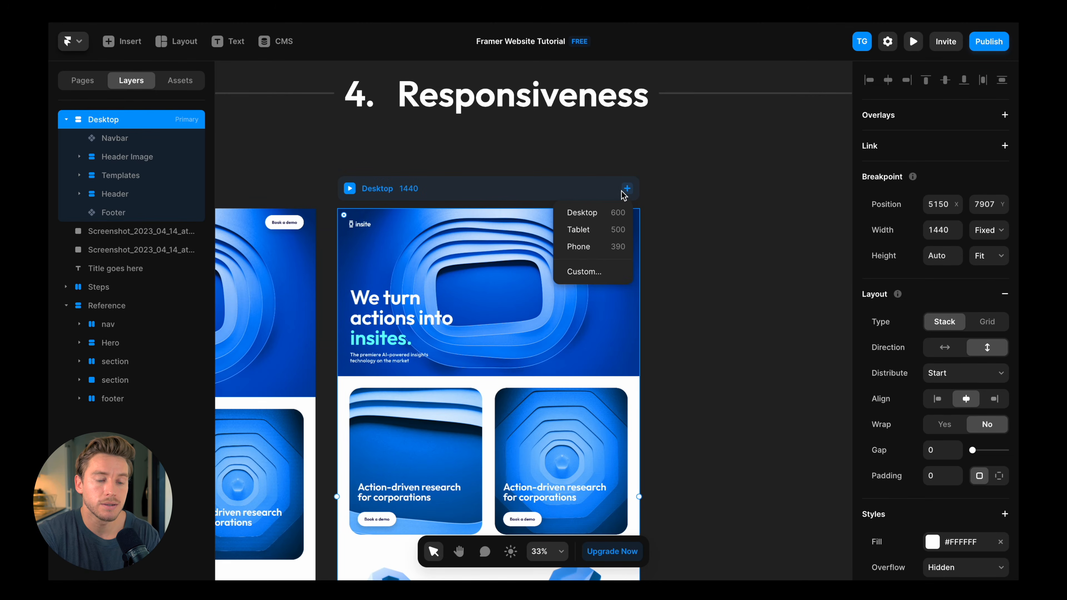
click(609, 231)
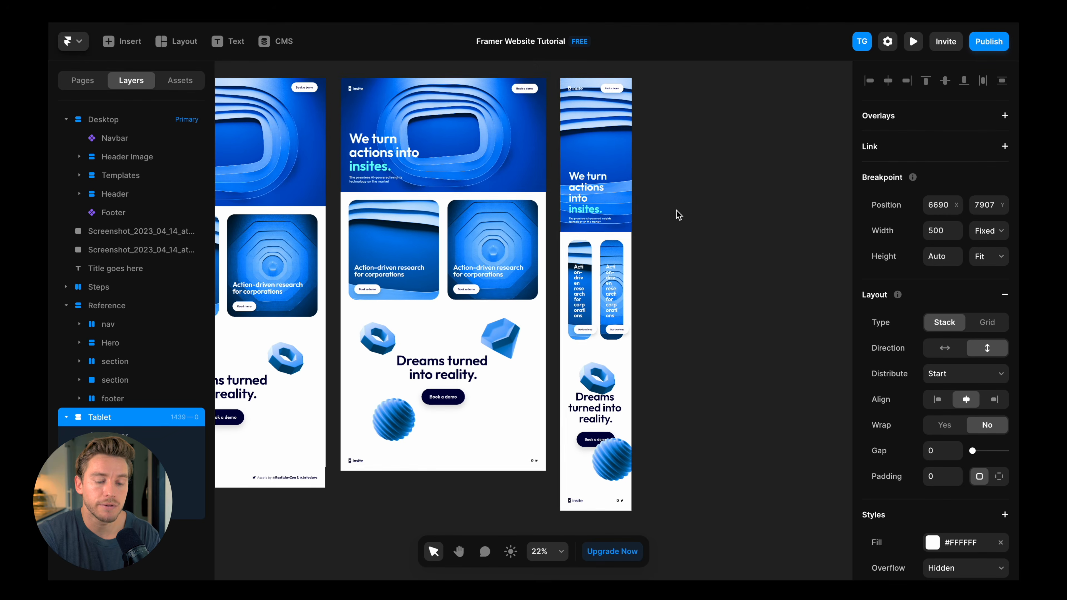
Step: Open the Navbar component from the Tablet breakpoint for editing
scroll(657, 182, up, 5)
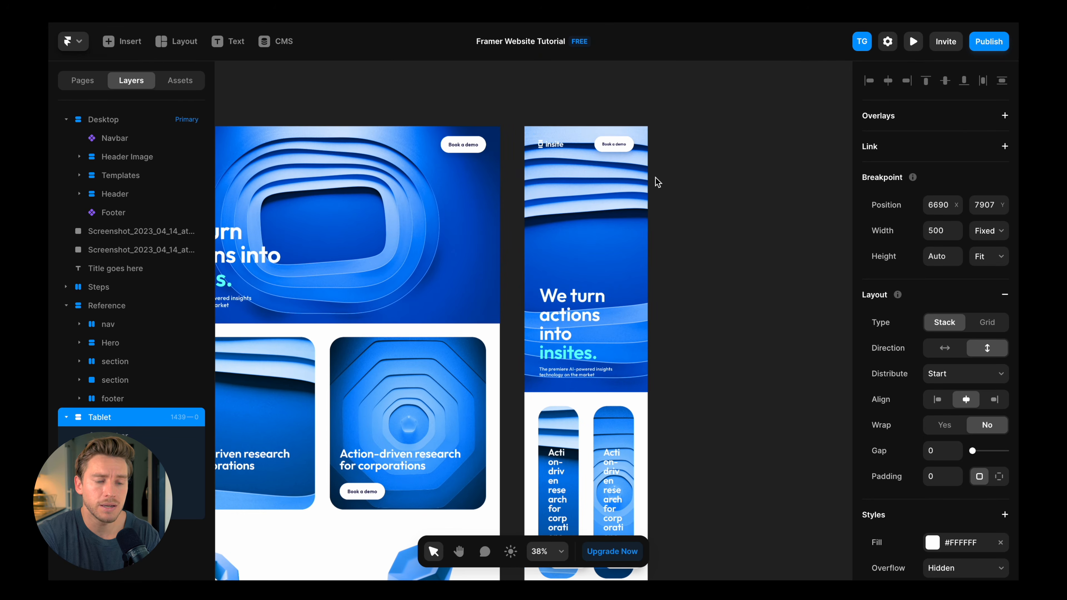
scroll(658, 182, down, 6)
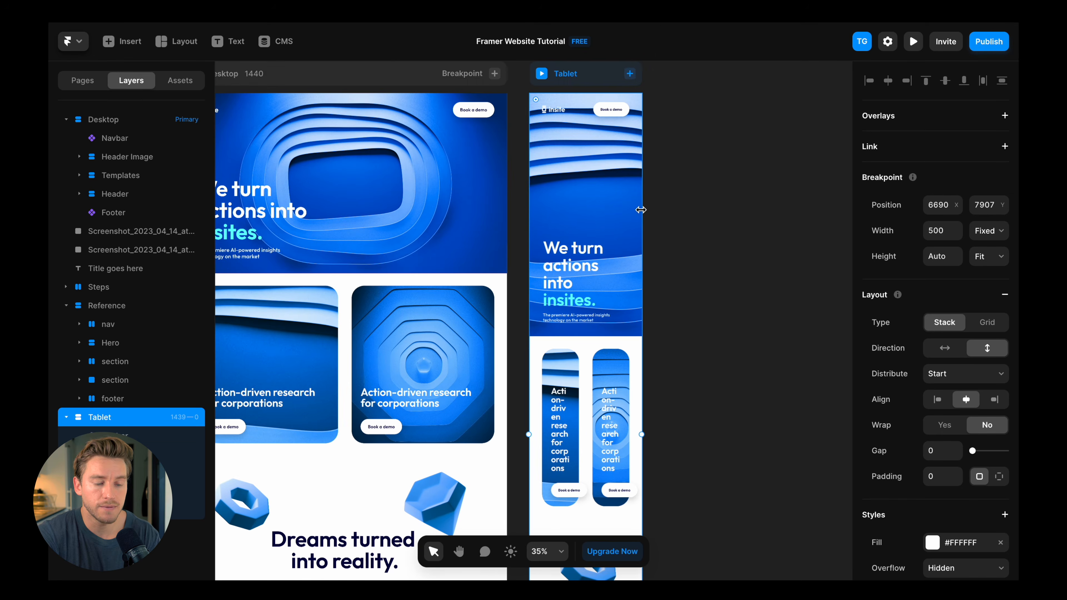
scroll(641, 128, up, 6)
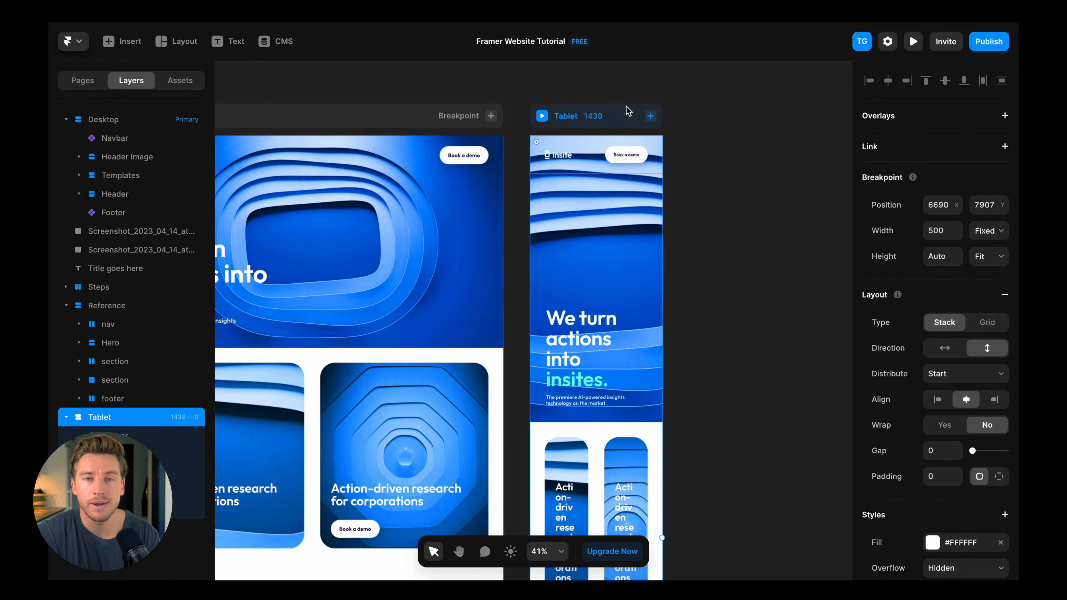
scroll(628, 111, up, 1)
double_click(605, 154)
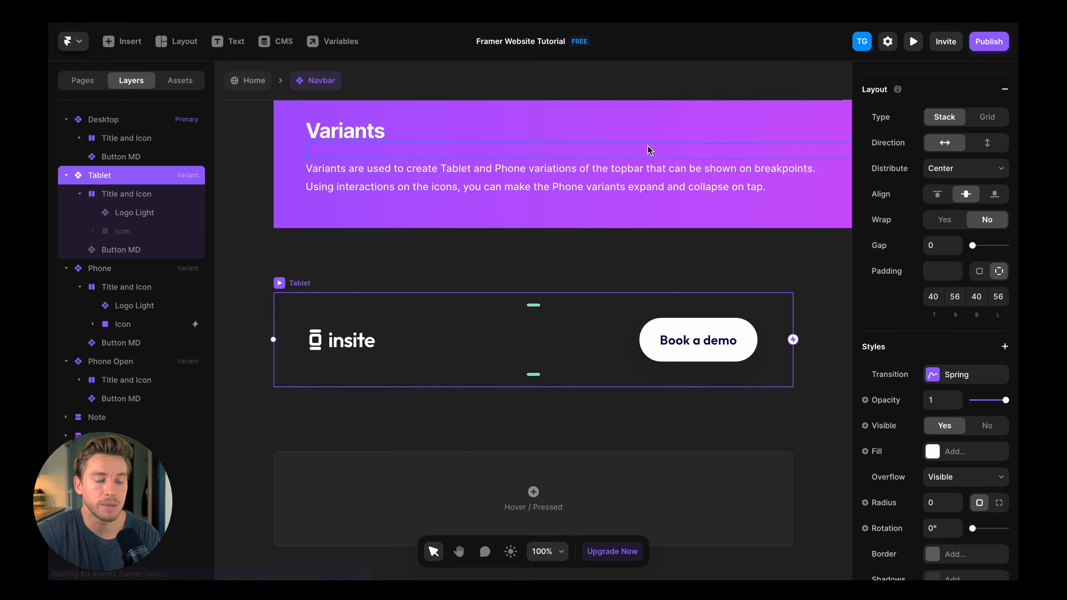
Step: Set the padding of the Navbar's Tablet variant to a uniform 40 on all sides
scroll(626, 232, left, 5)
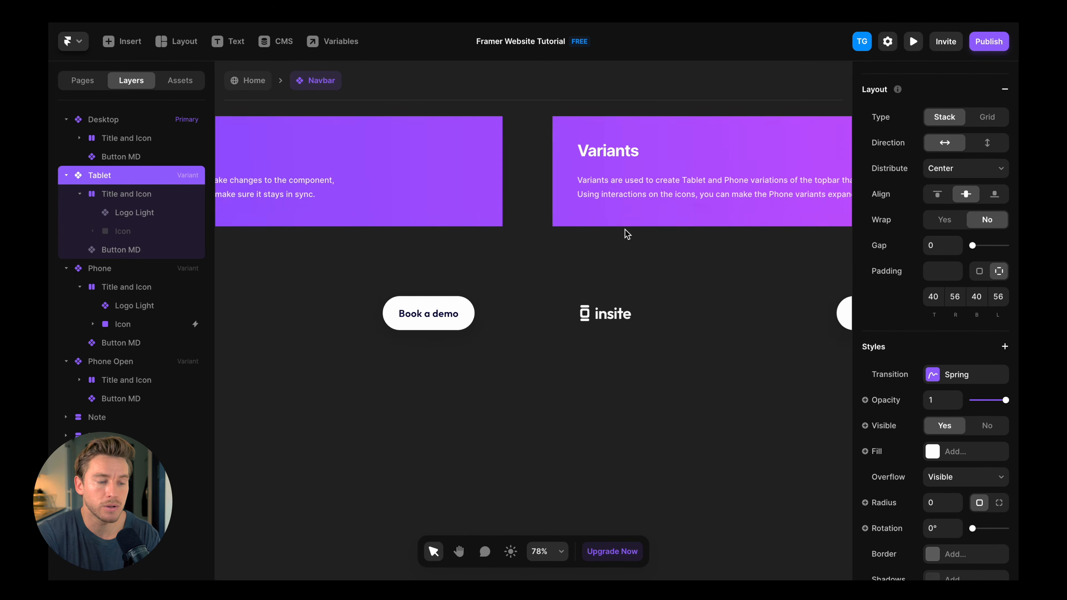
scroll(627, 232, right, 5)
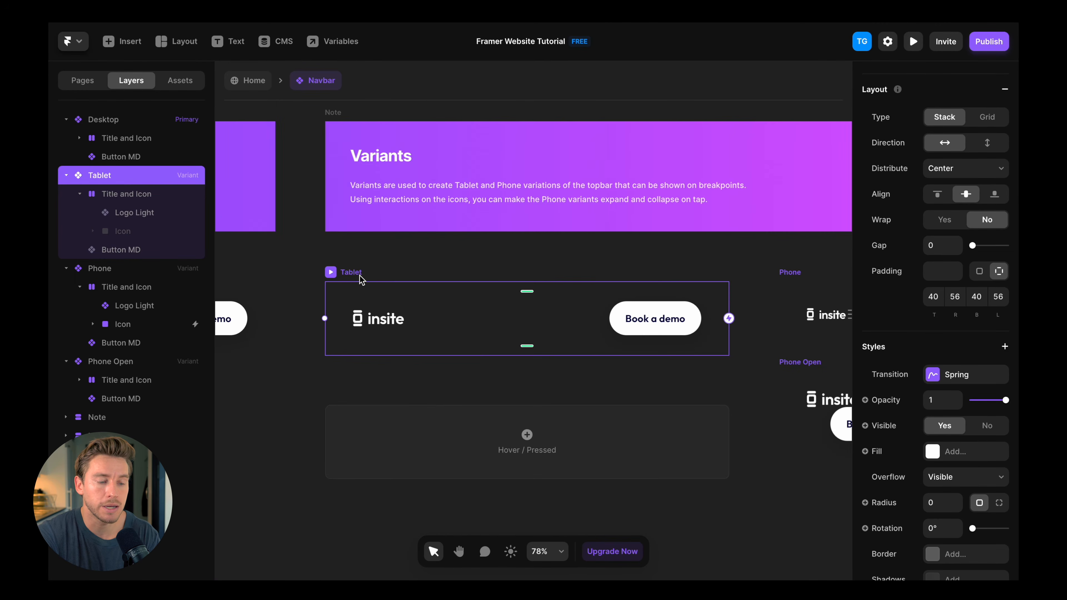
scroll(361, 277, down, 1)
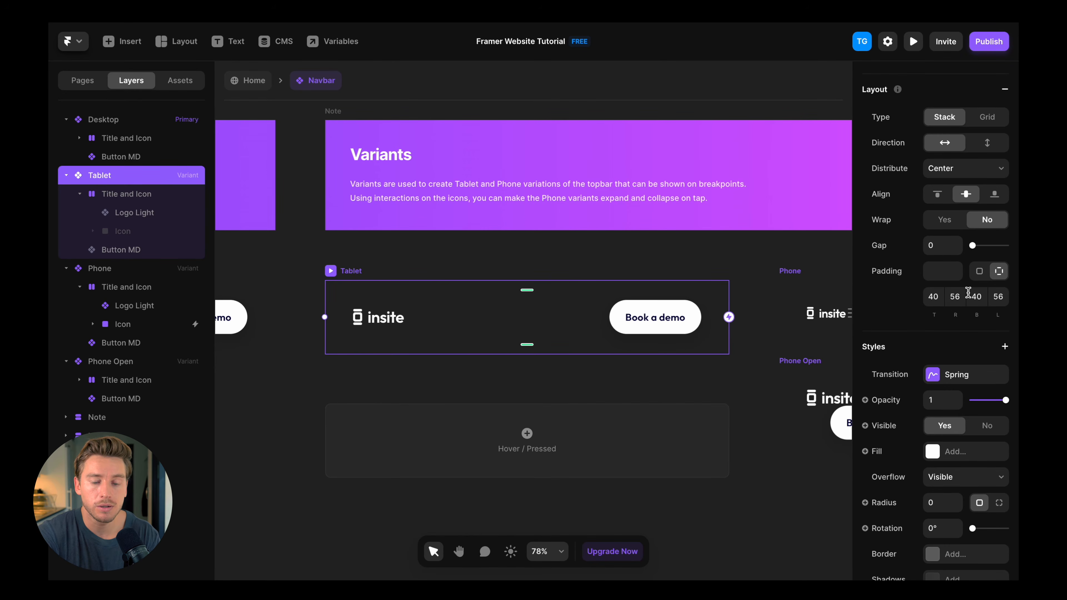
click(980, 271)
click(945, 270)
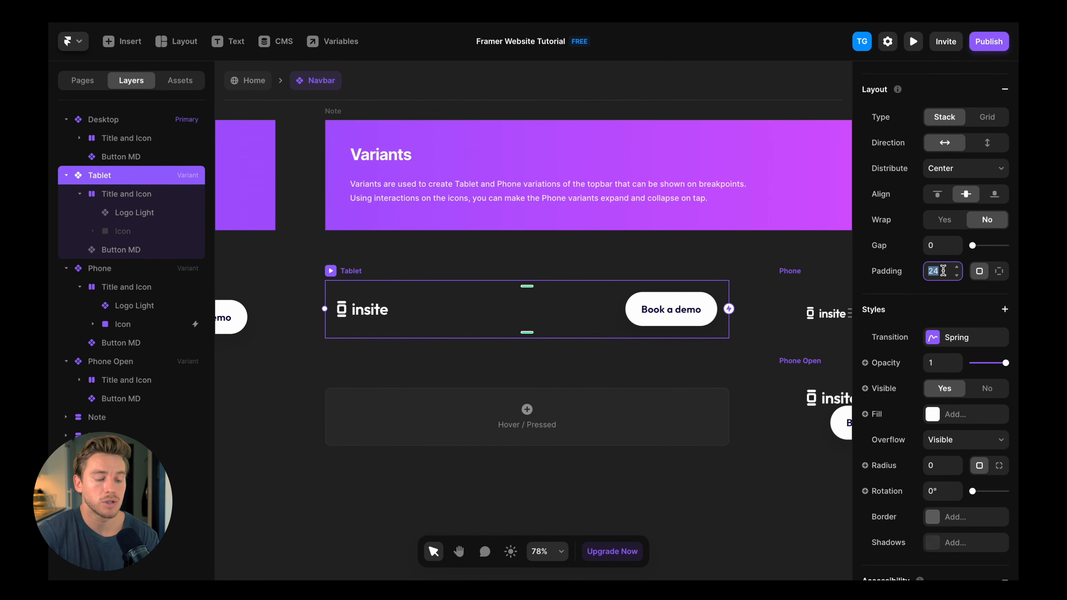
text(40)
key(Return)
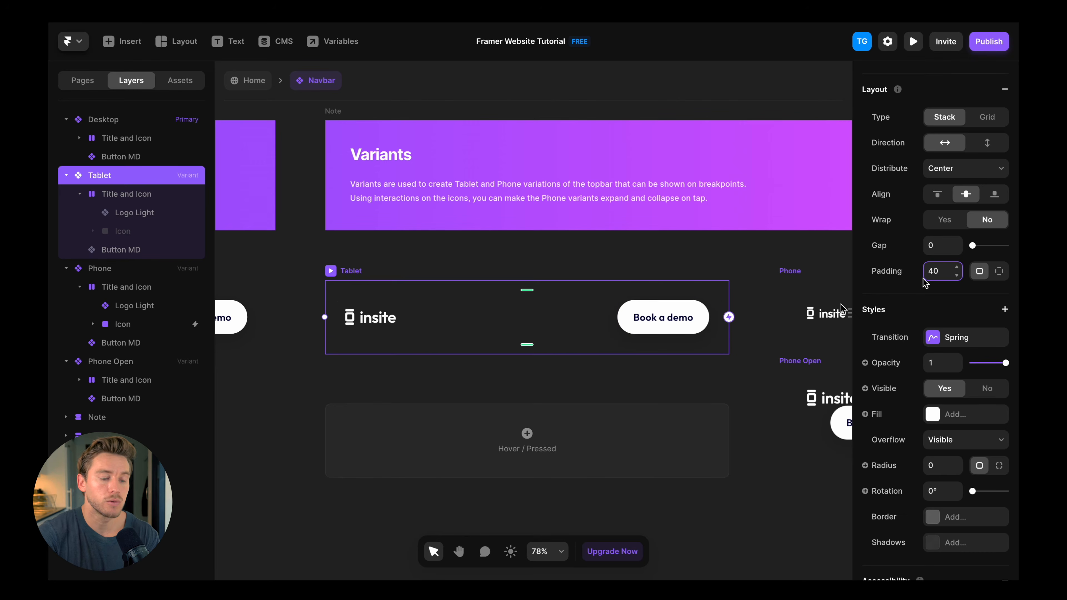
Step: Switch the Logo Light and Button MD components in the Navbar's Tablet variant to their Mobile variants
click(378, 319)
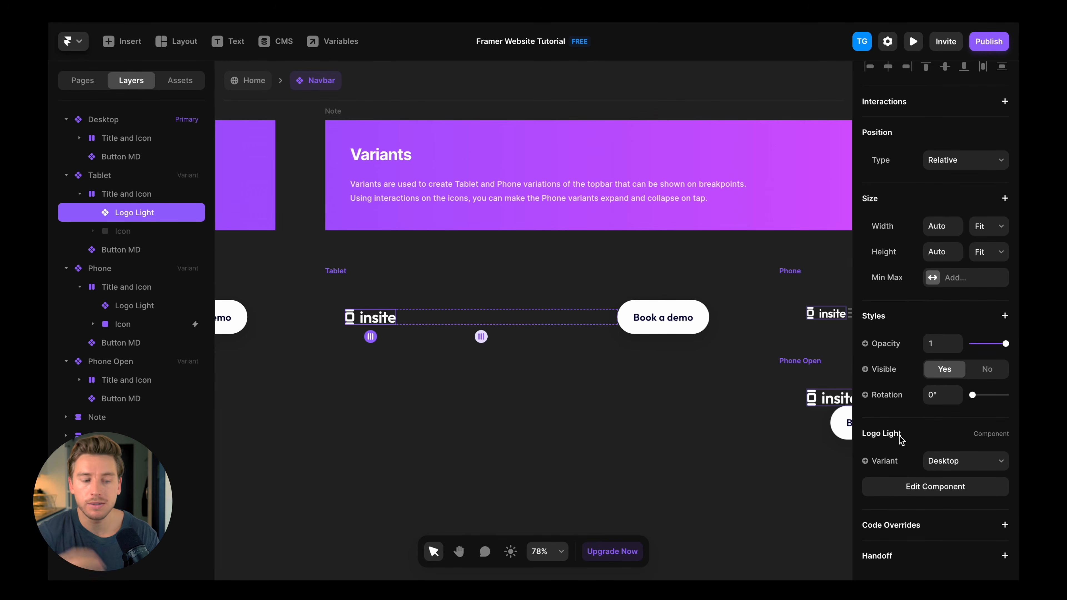
click(954, 463)
click(950, 474)
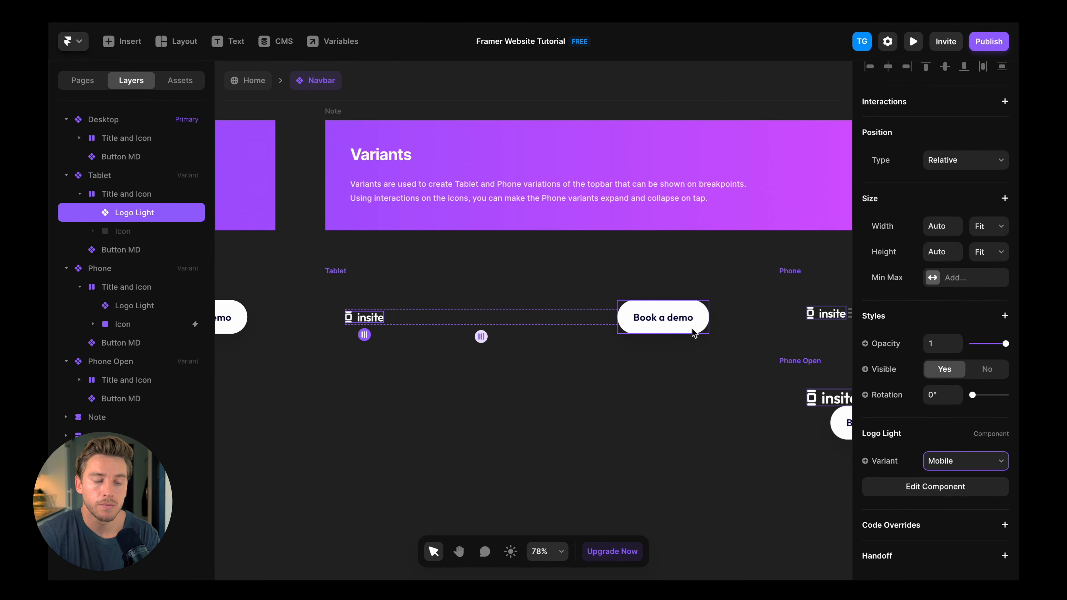
click(688, 323)
click(949, 447)
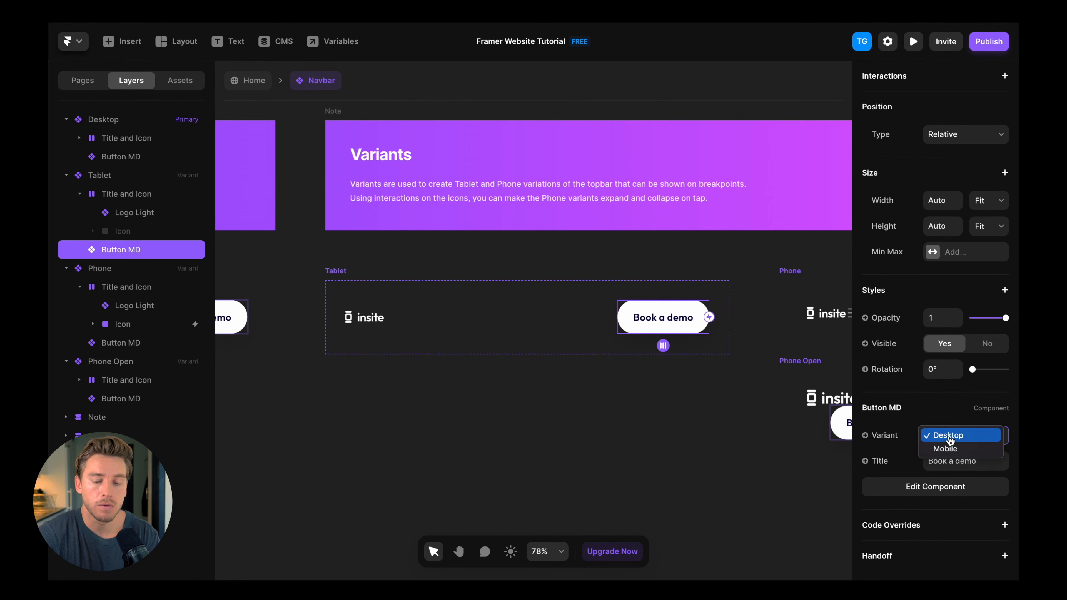
click(947, 448)
Step: Set the padding of the Navbar's Phone variant to a uniform 24 on all sides
scroll(679, 316, right, 3)
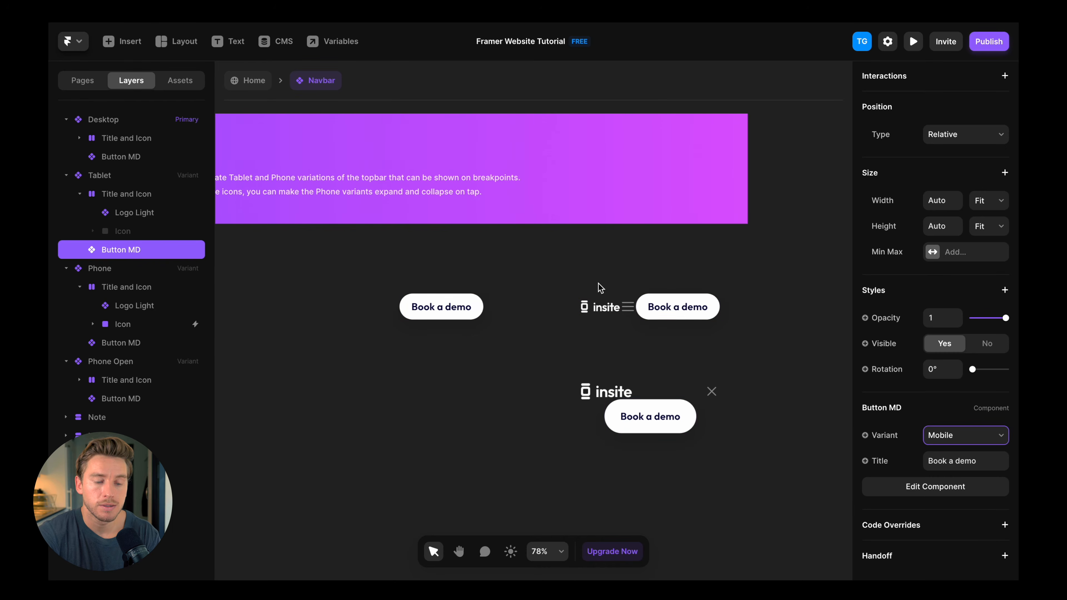
click(571, 267)
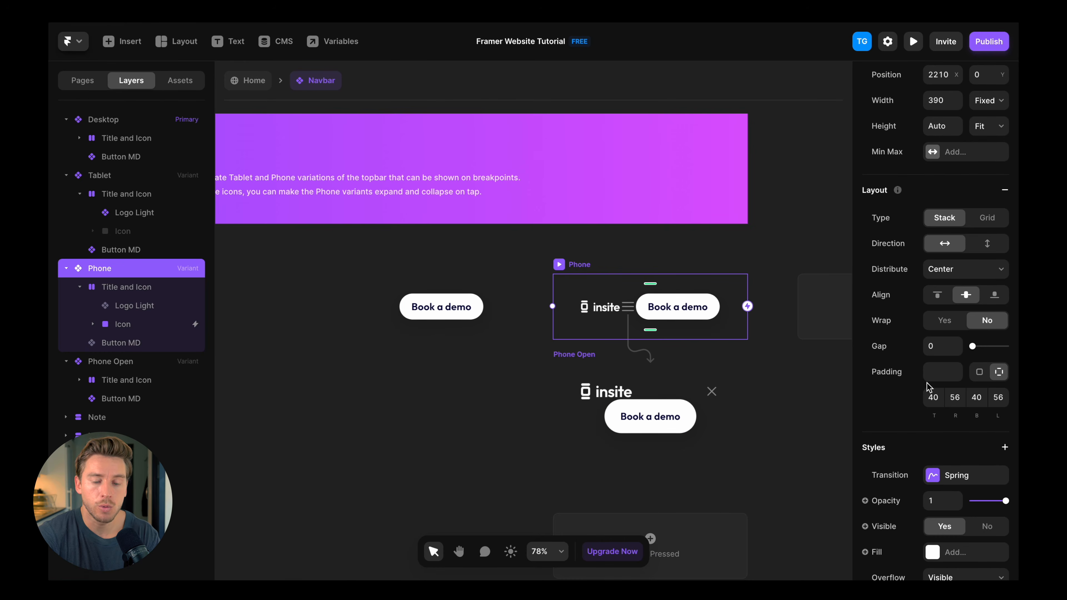
click(980, 371)
click(949, 373)
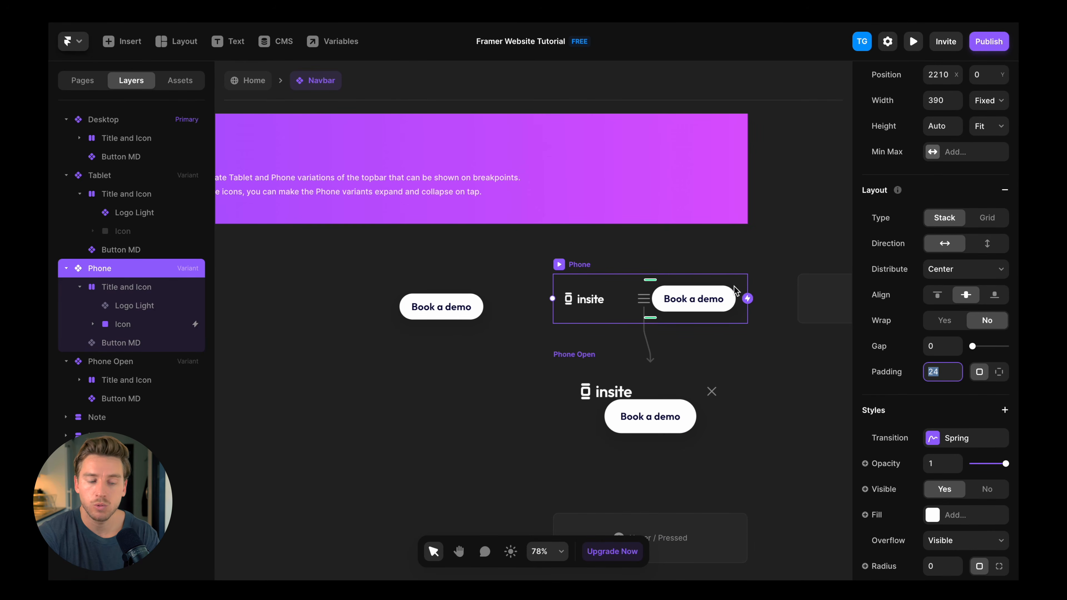
Step: Examine the settings of the logo, menu icon and "Book a demo" button in the Navbar's Phone variant
click(657, 301)
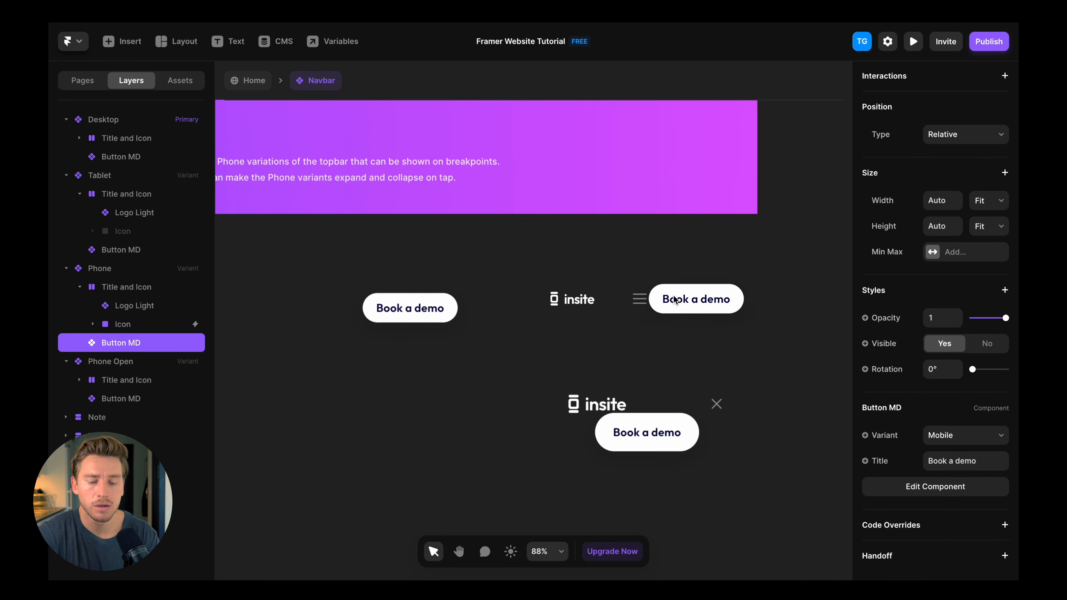
scroll(681, 301, up, 2)
click(591, 303)
click(692, 303)
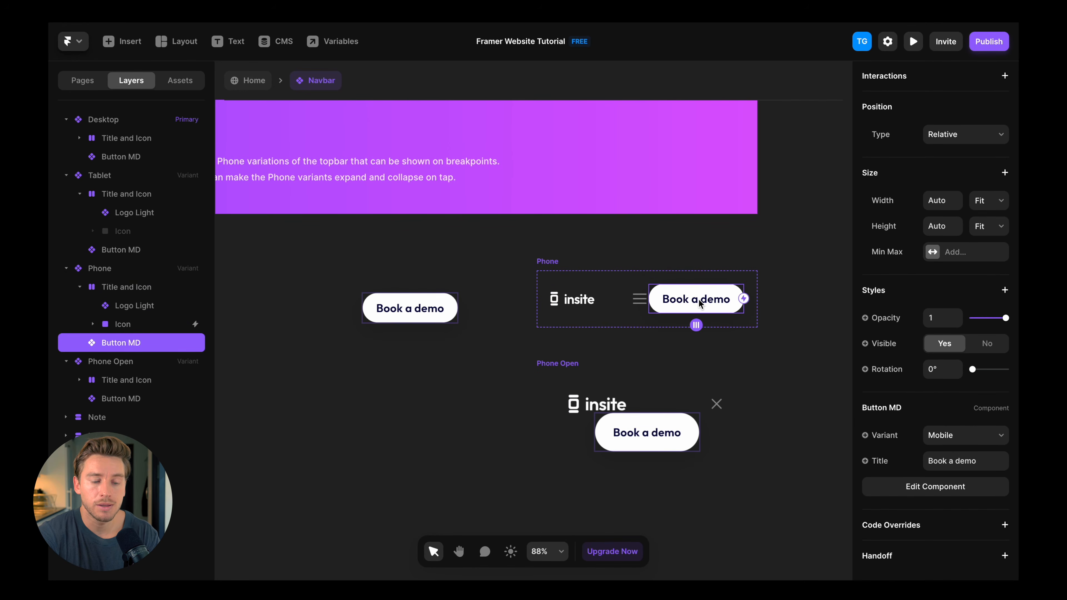
click(595, 302)
click(701, 306)
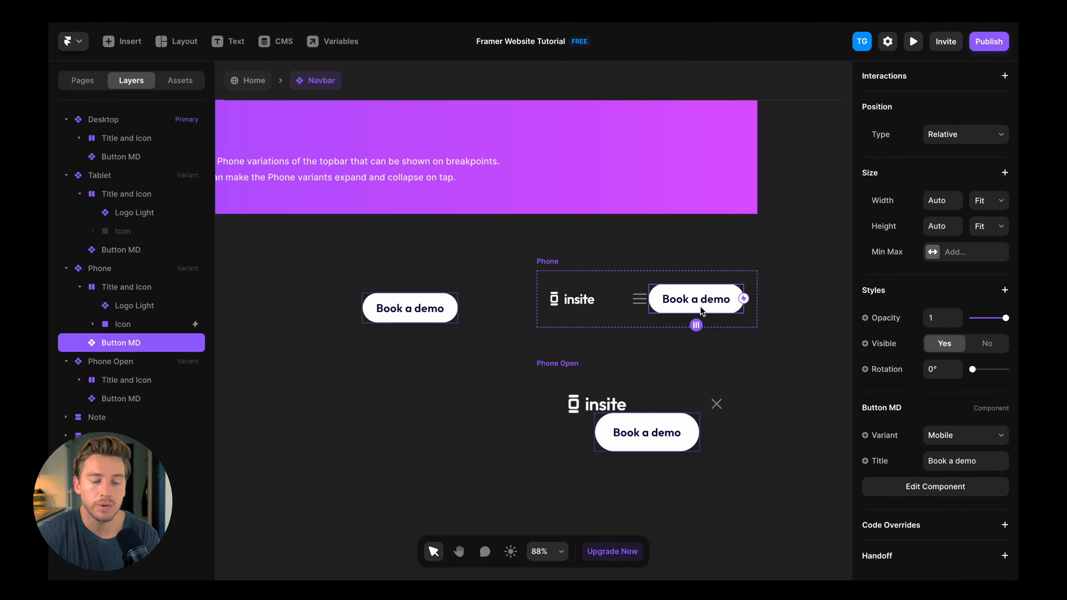
click(642, 299)
scroll(657, 298, up, 3)
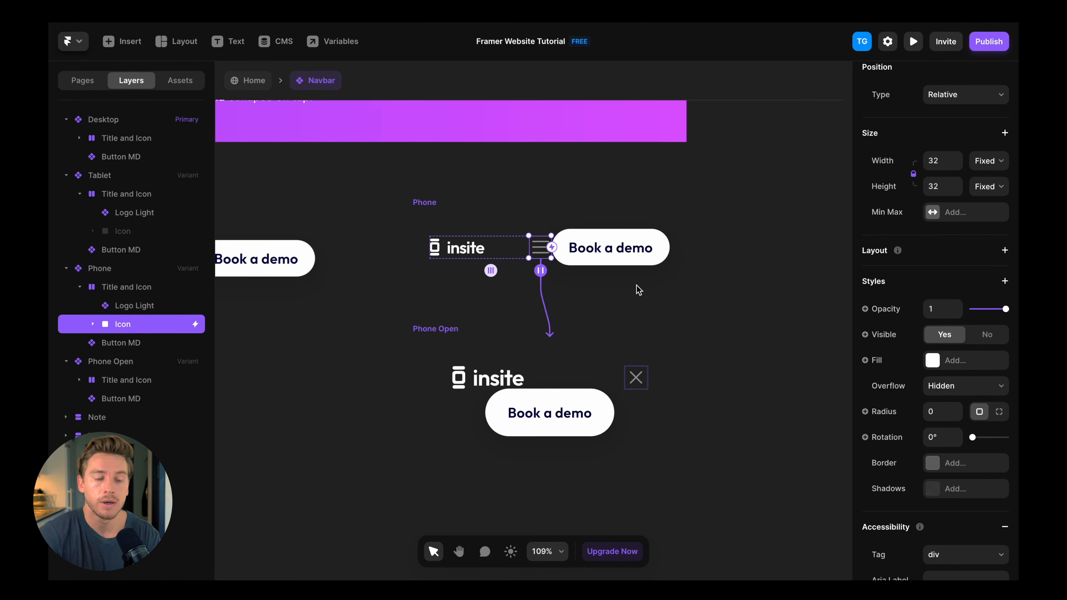
click(650, 246)
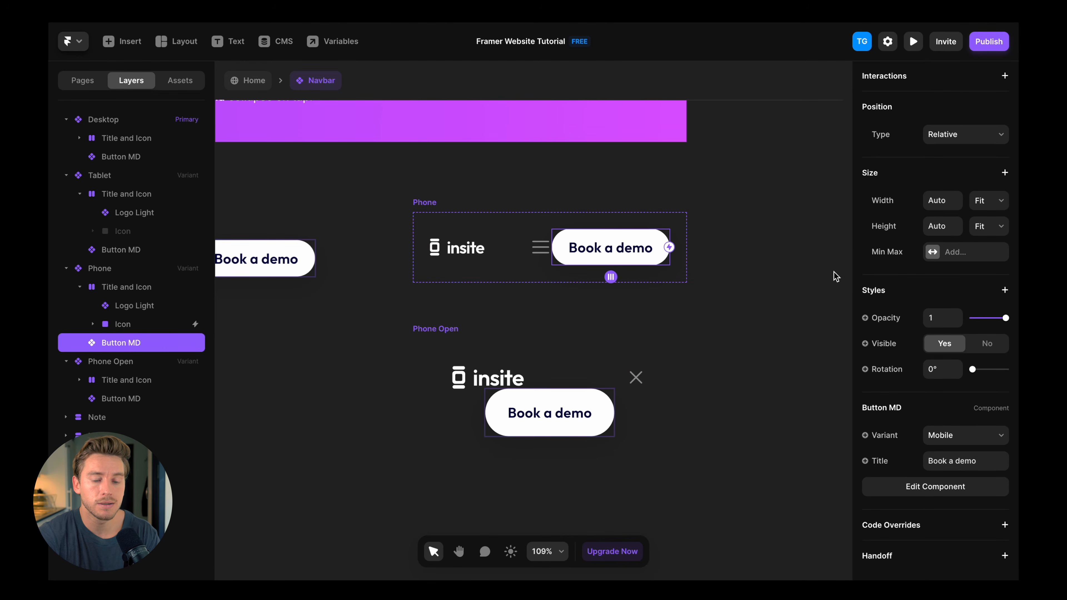
Step: Hide the "Book a demo" button in the Navbar's Phone variant
click(991, 348)
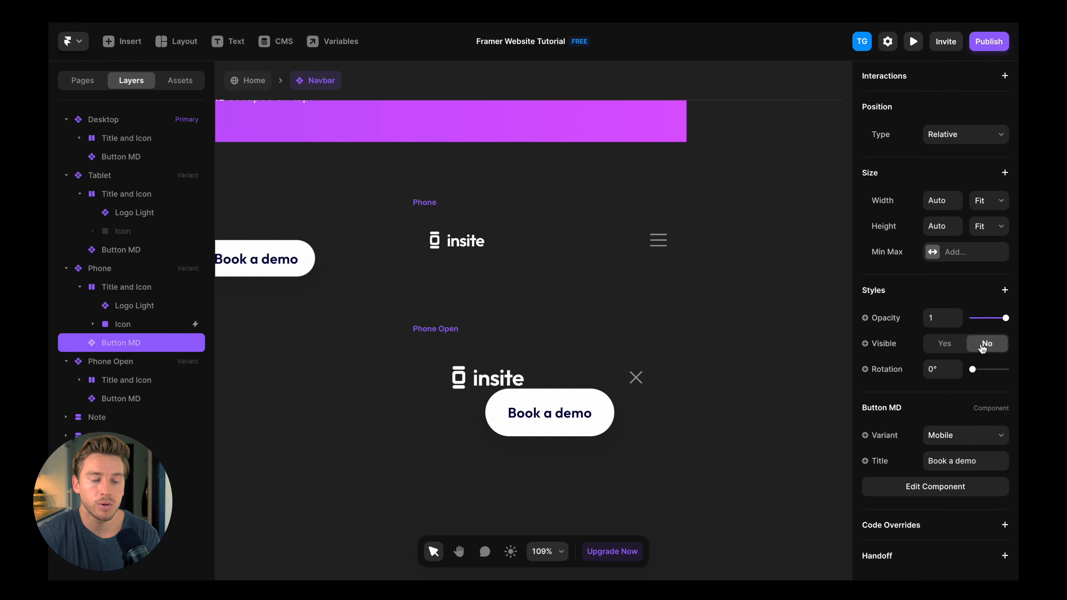
click(433, 205)
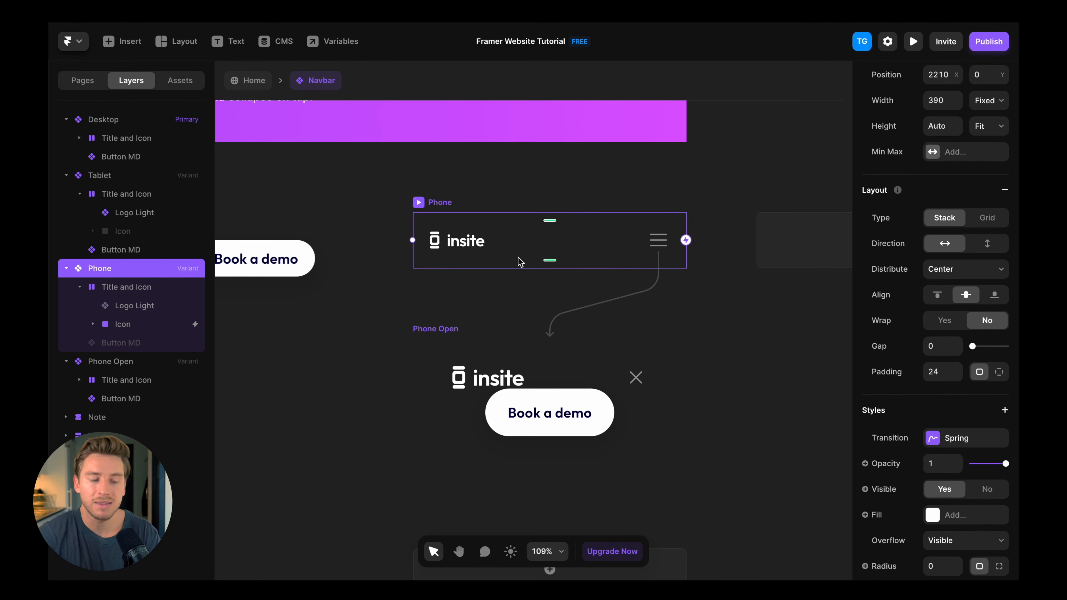
Step: Give the Navbar's Phone Open variant a uniform padding of 24 and a gap of 40
click(451, 331)
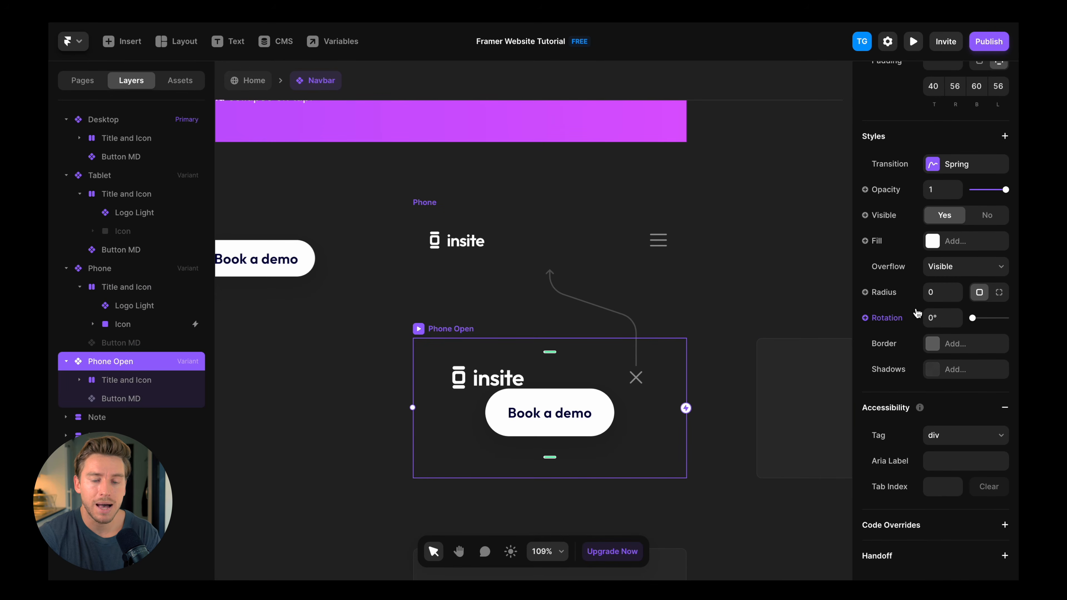
scroll(916, 309, up, 5)
click(980, 235)
click(946, 233)
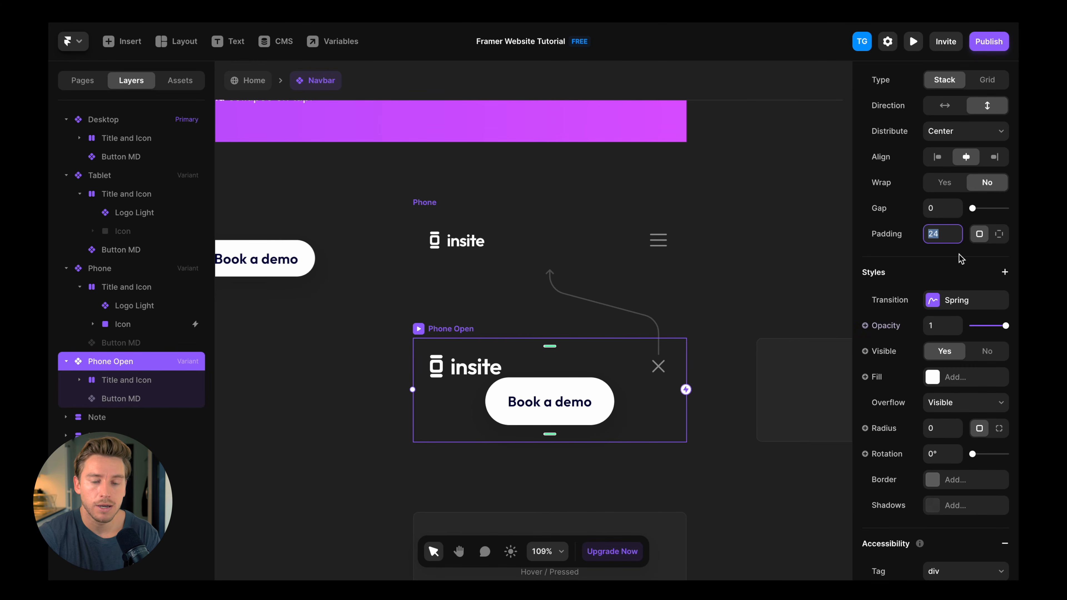
click(939, 209)
text(40)
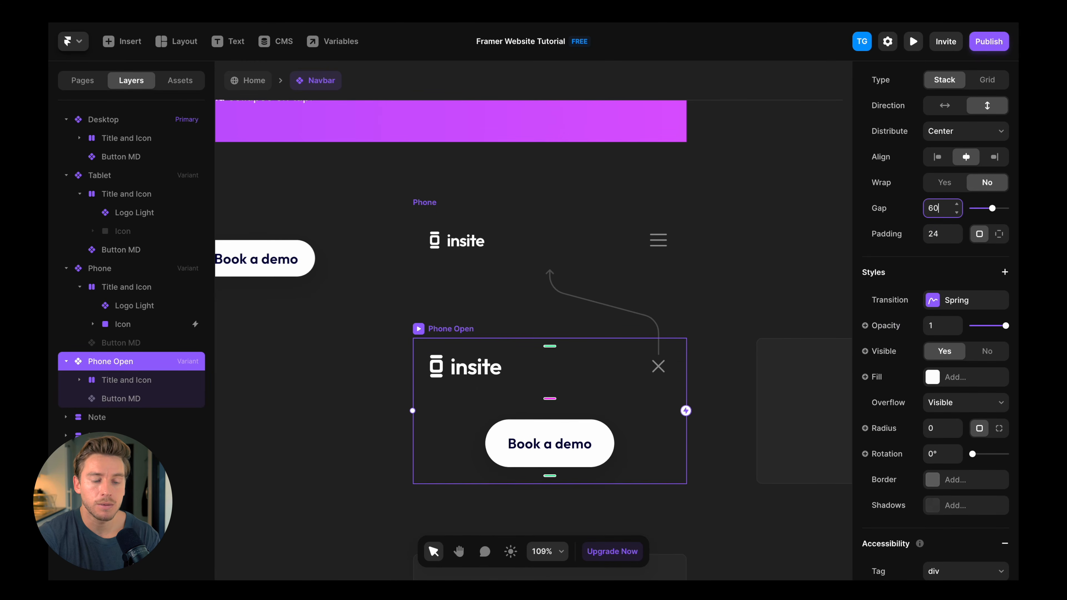
Step: Fill the Navbar's Phone Open variant with #FFFFFF at 25% opacity
scroll(900, 269, down, 2)
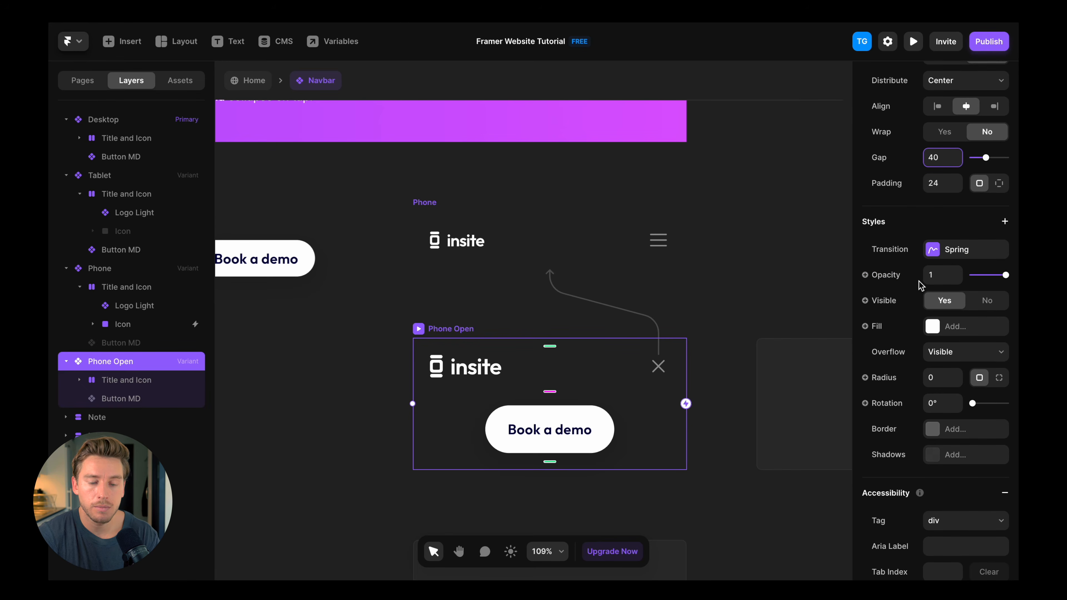
click(933, 328)
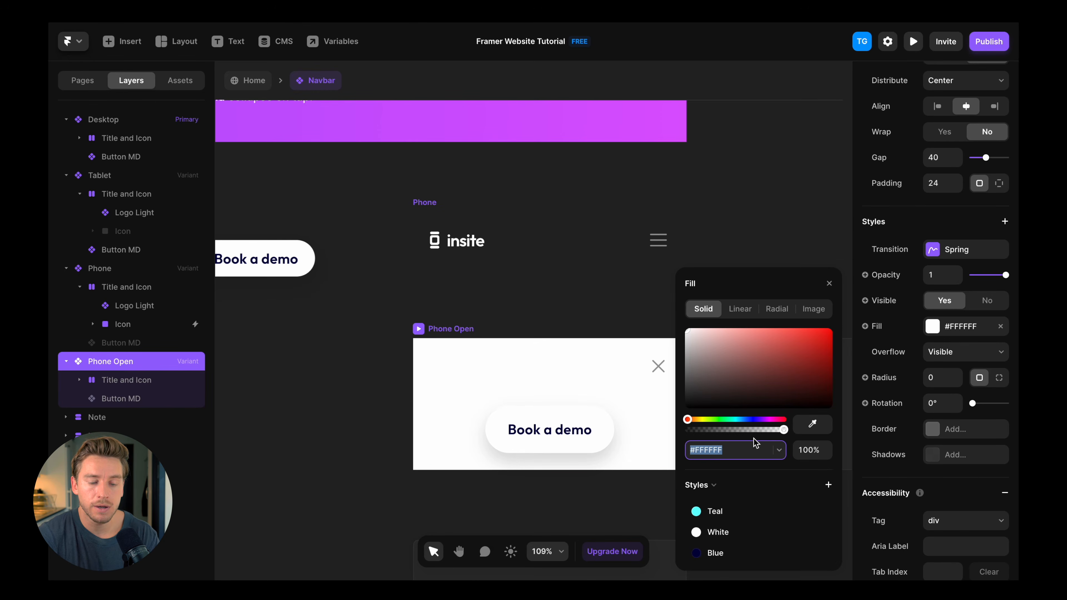
click(810, 450)
text(25)
key(Return)
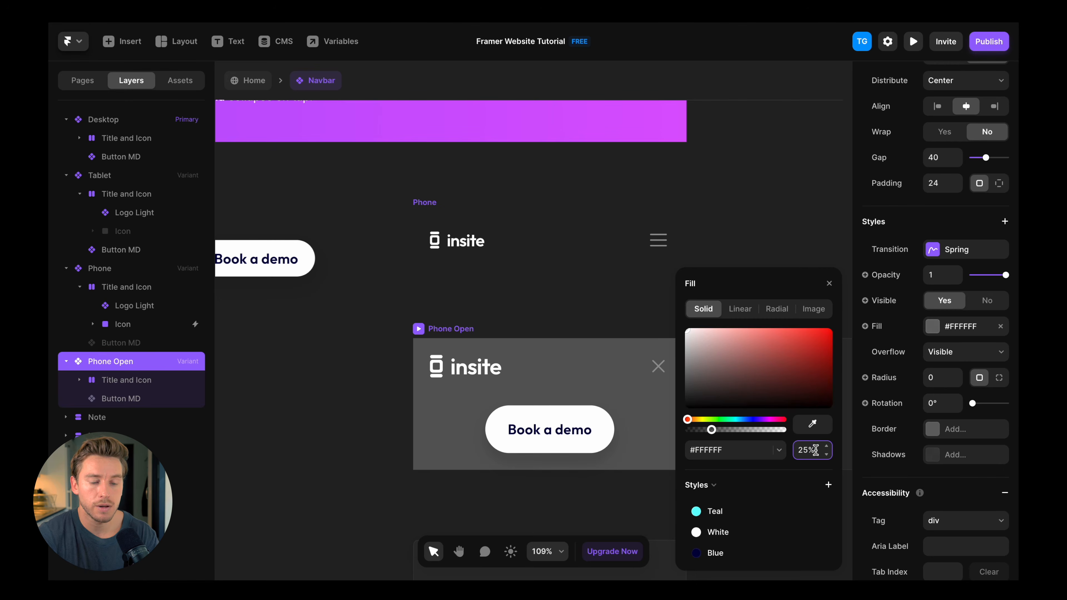
Step: Add a solid border in #FFFFFF at 25% opacity to the Navbar's Phone Open variant
scroll(929, 356, down, 1)
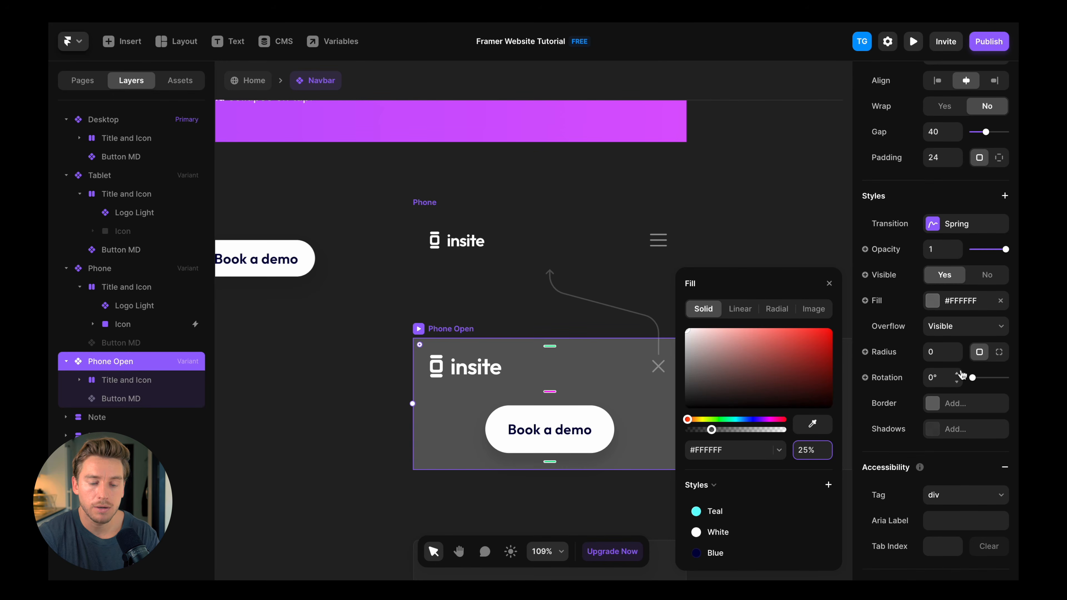
click(935, 403)
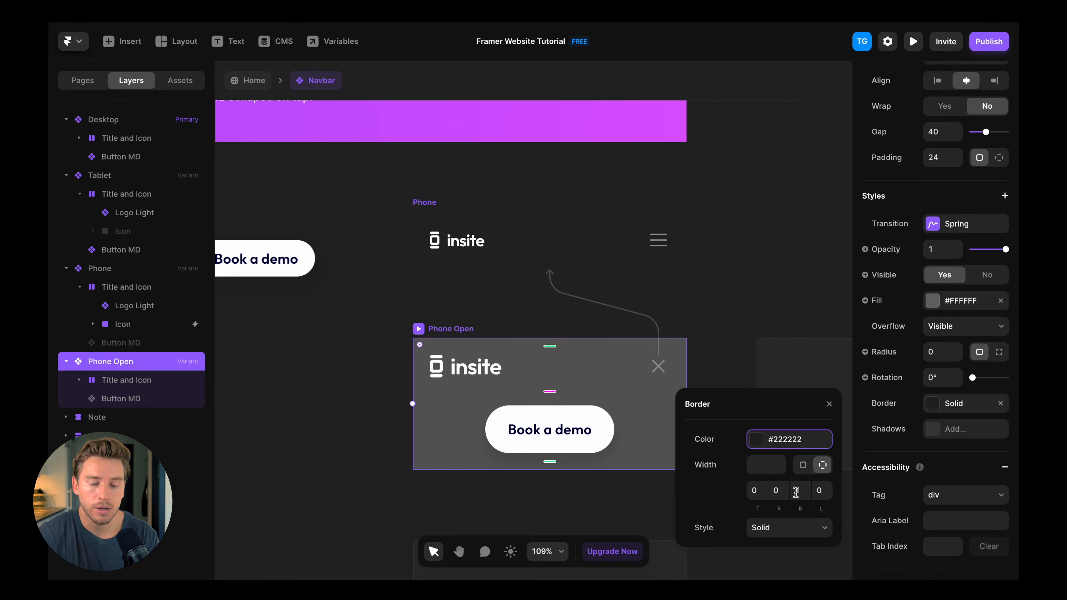
click(757, 439)
drag(727, 383, 599, 276)
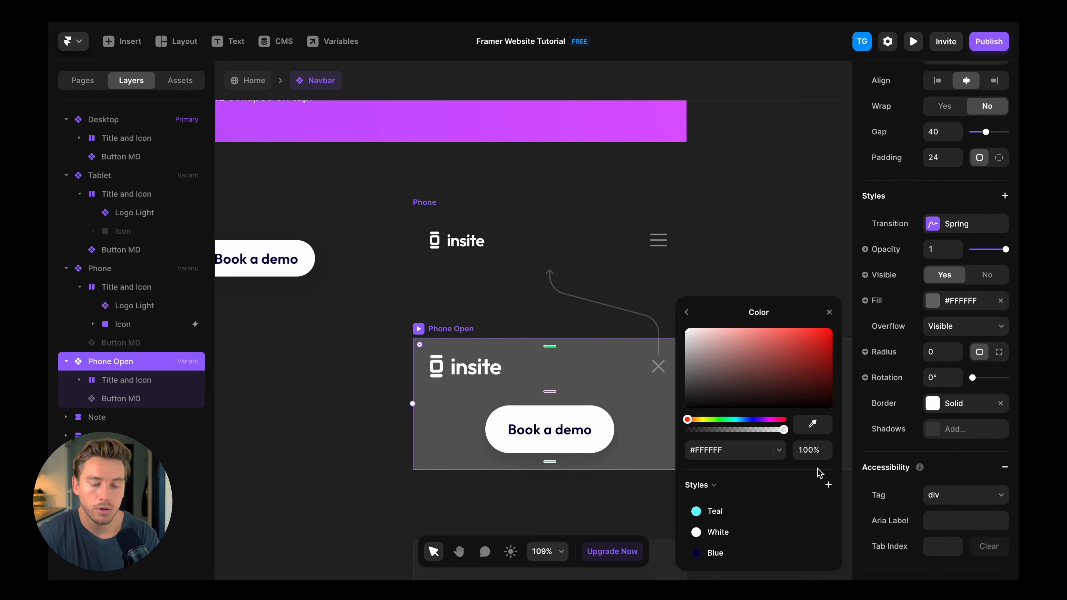
click(812, 450)
text(25%)
click(743, 267)
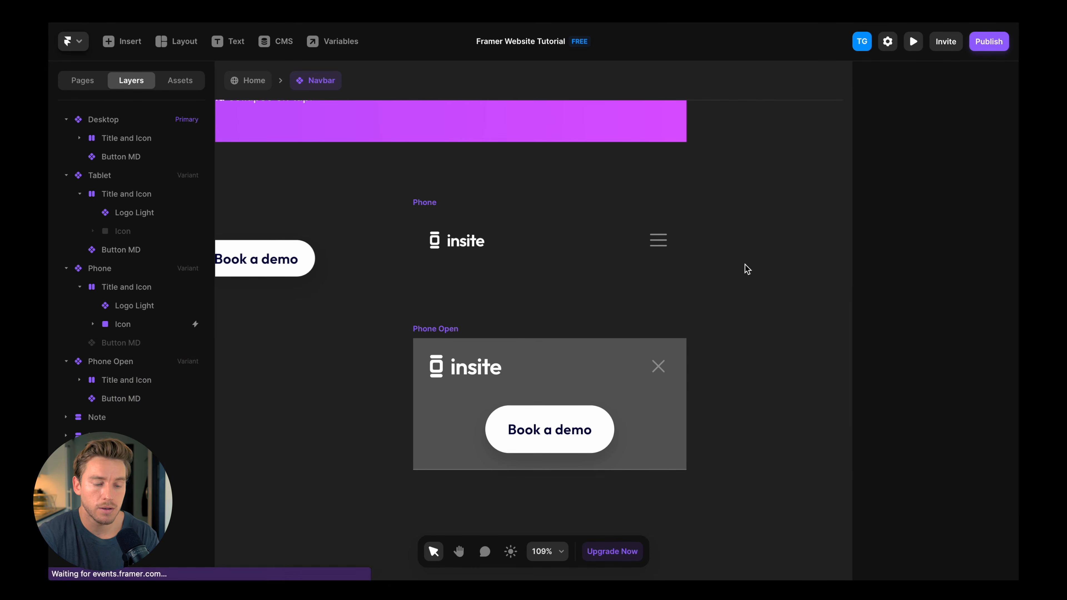
Step: Return to the Home page and briefly preview its Tablet breakpoint
click(454, 332)
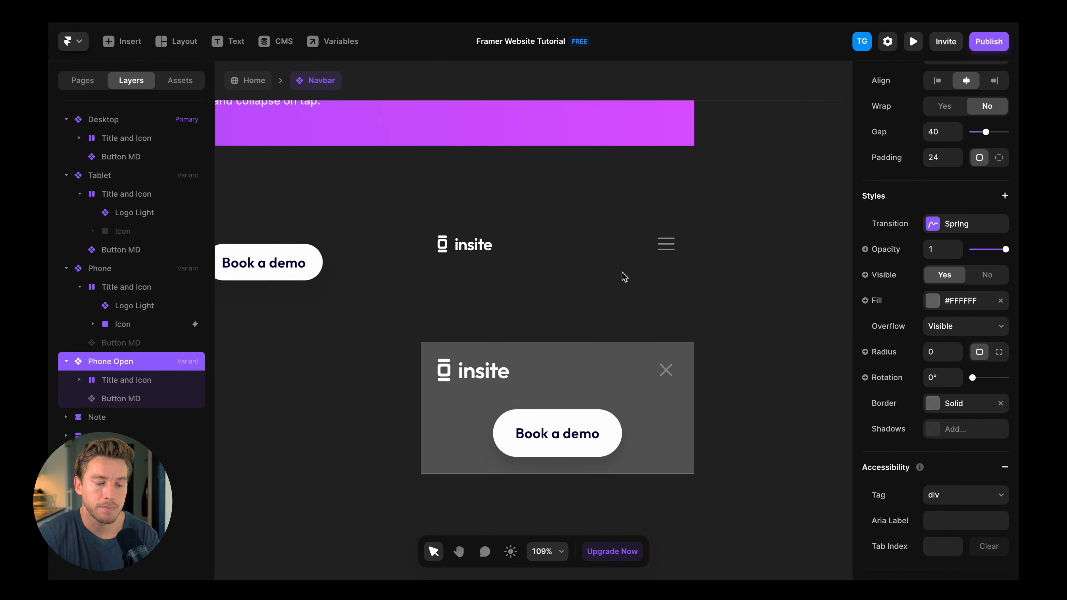
scroll(624, 277, up, 2)
scroll(624, 276, left, 3)
scroll(624, 277, down, 5)
click(248, 82)
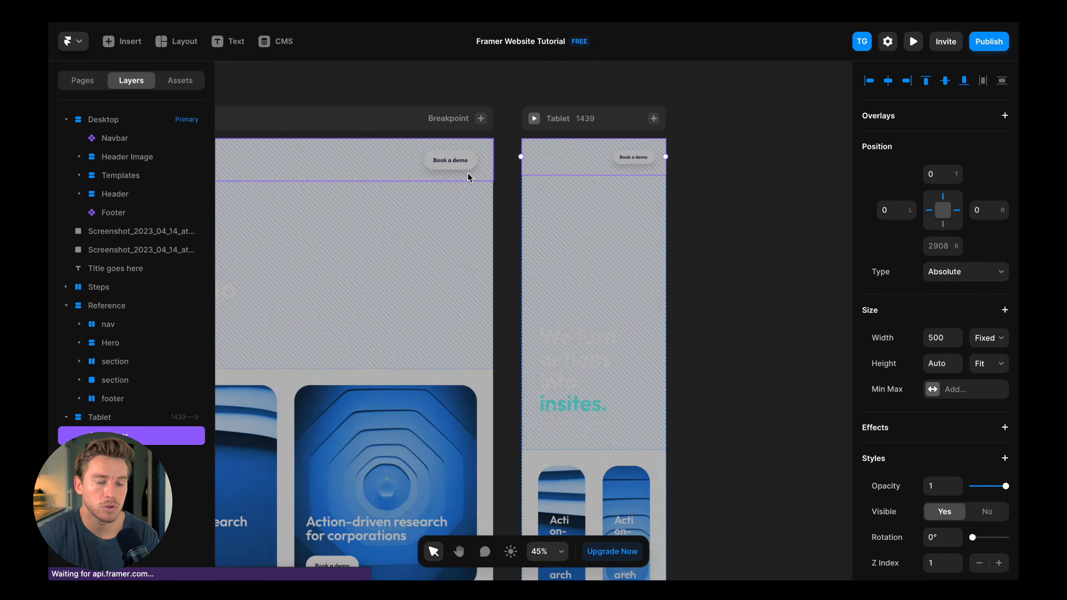
click(584, 140)
key(super+p)
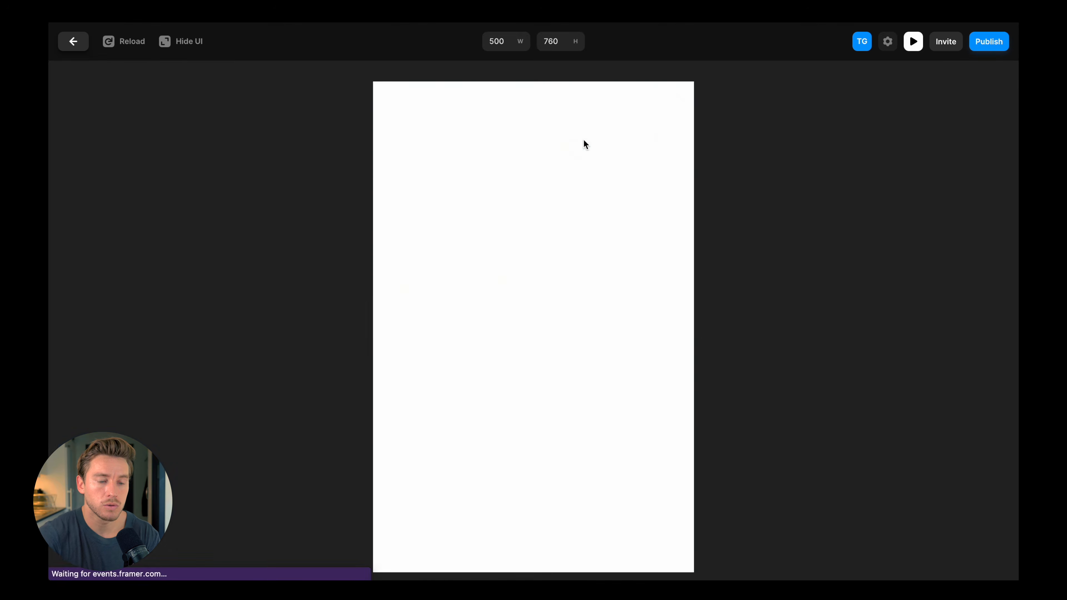
key(Escape)
Step: Set the gap of the Tablet breakpoint's Header Image section to 24 and its padding to 40
scroll(597, 140, up, 1)
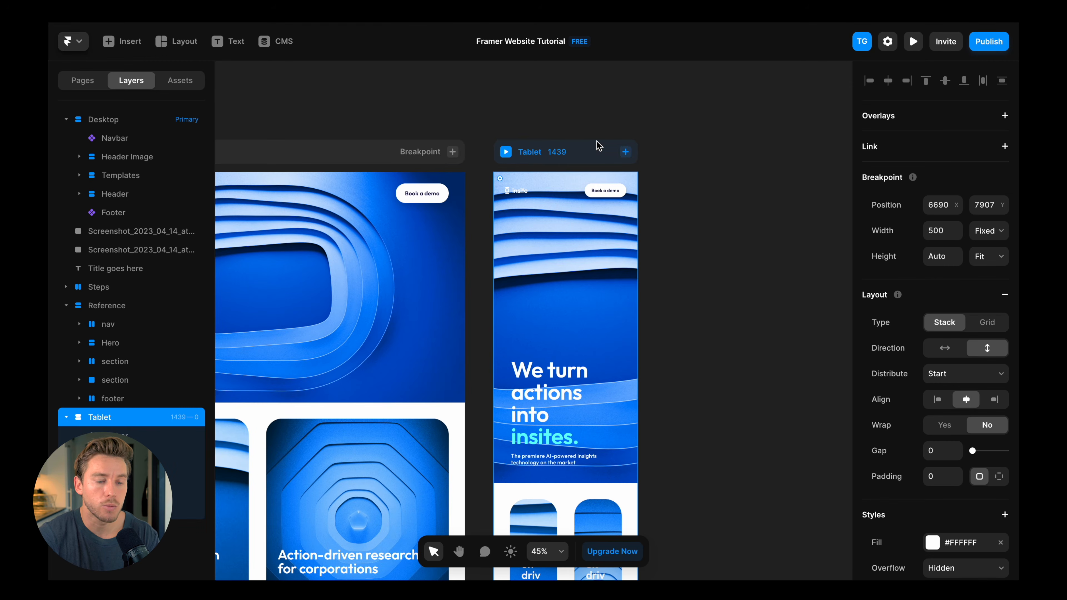
scroll(595, 149, down, 5)
scroll(594, 153, up, 1)
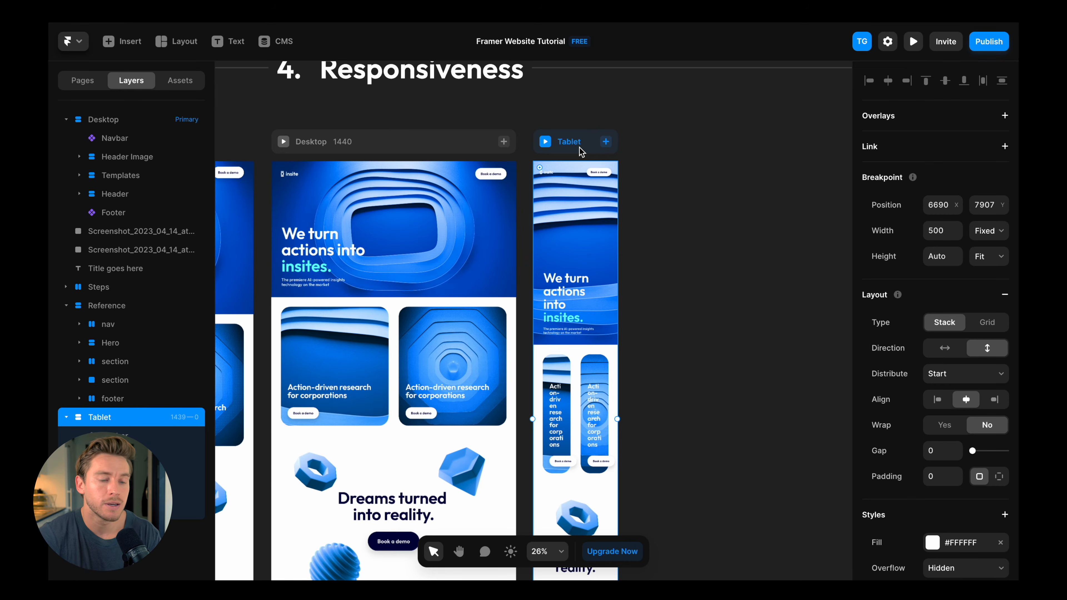
scroll(559, 201, up, 3)
scroll(600, 205, up, 5)
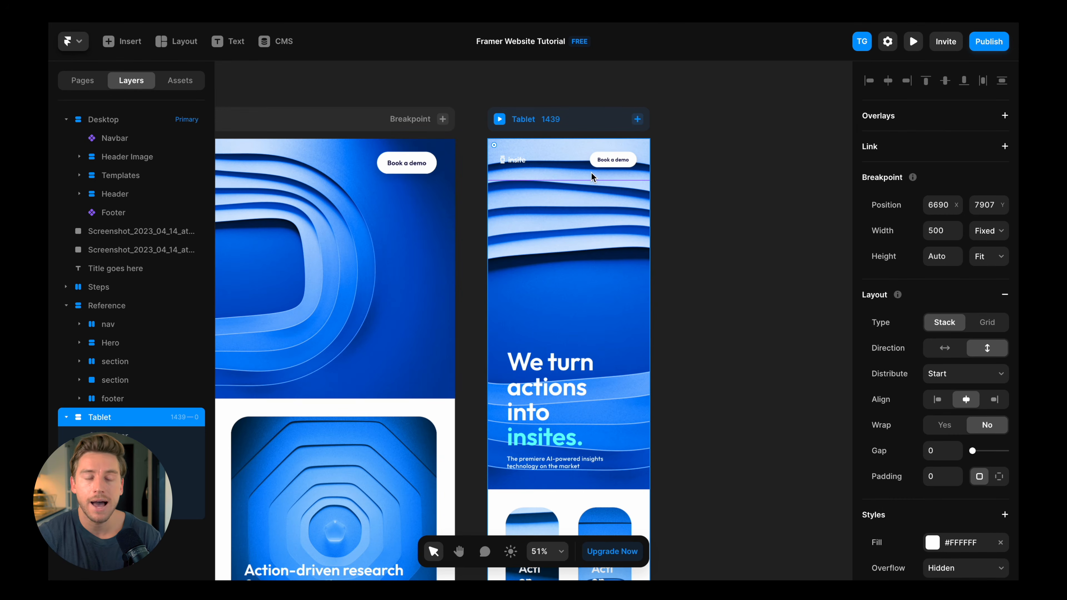
click(632, 271)
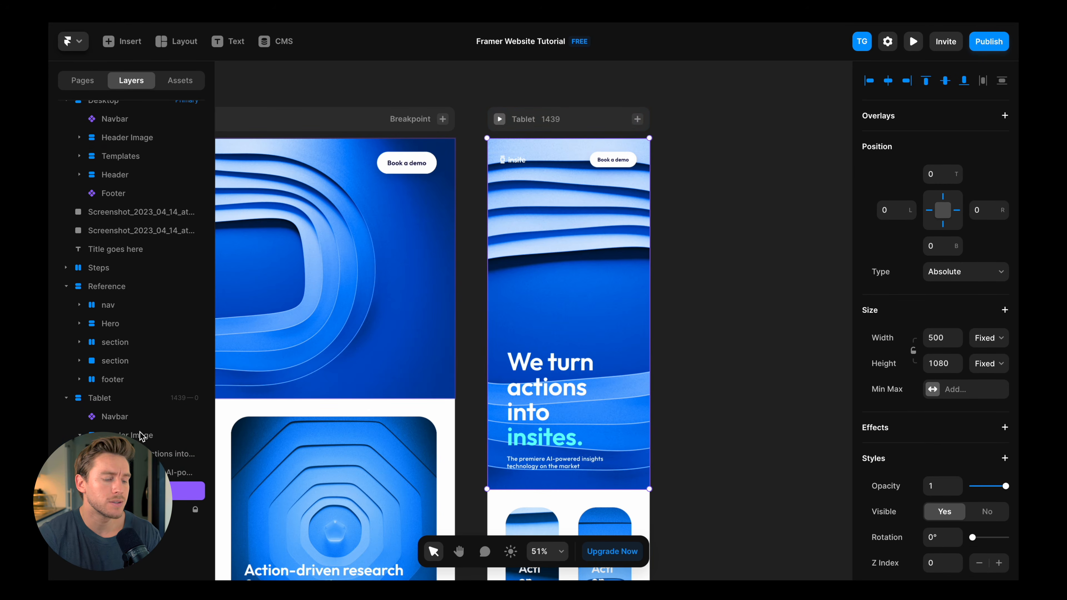
click(141, 436)
scroll(924, 345, down, 3)
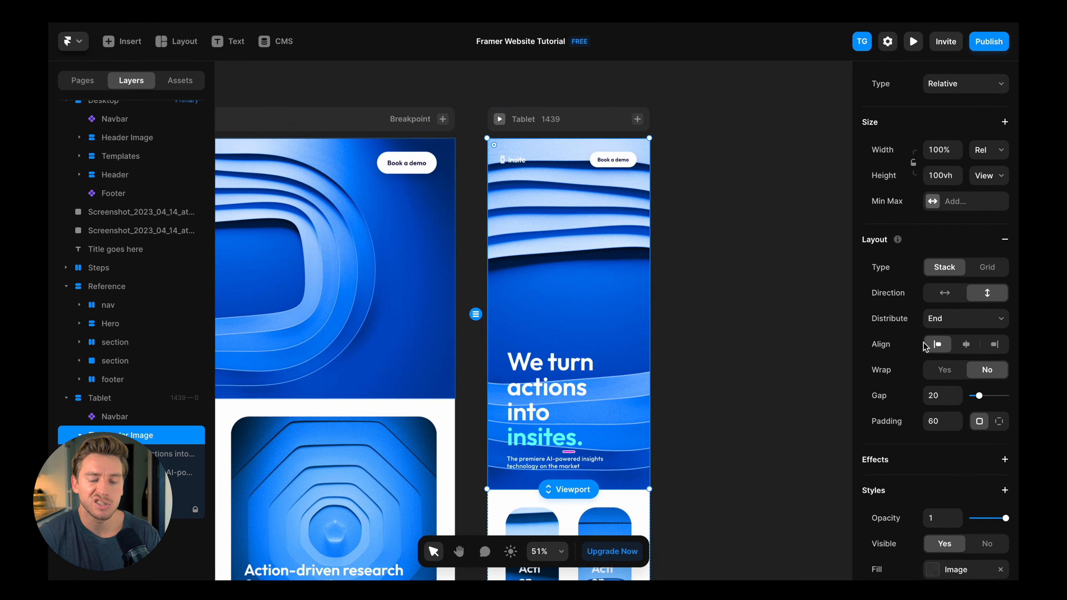
click(939, 393)
key(BackSpace)
text(0)
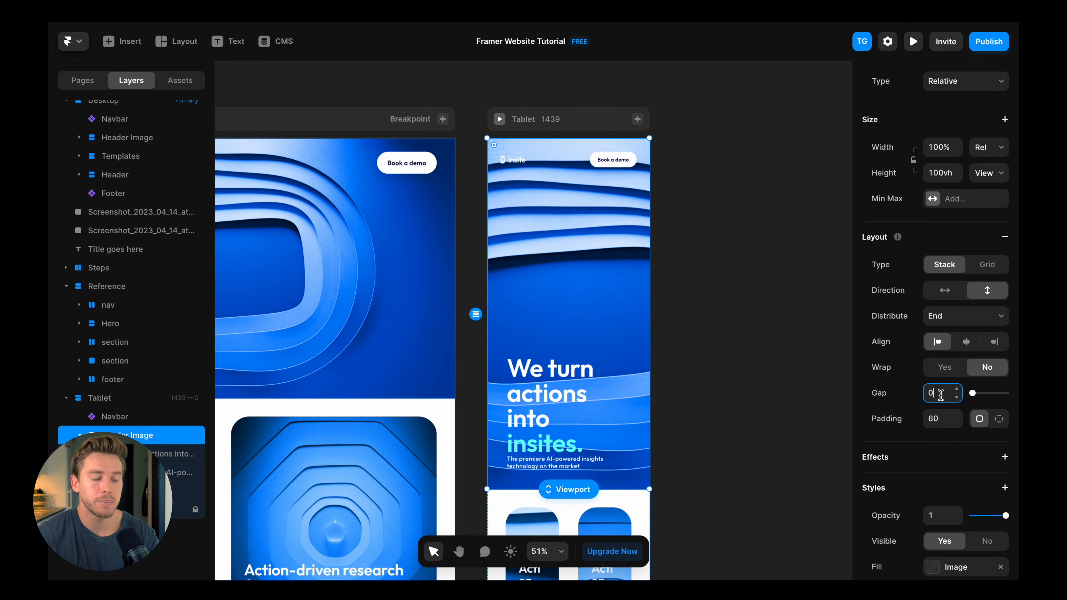
text(24)
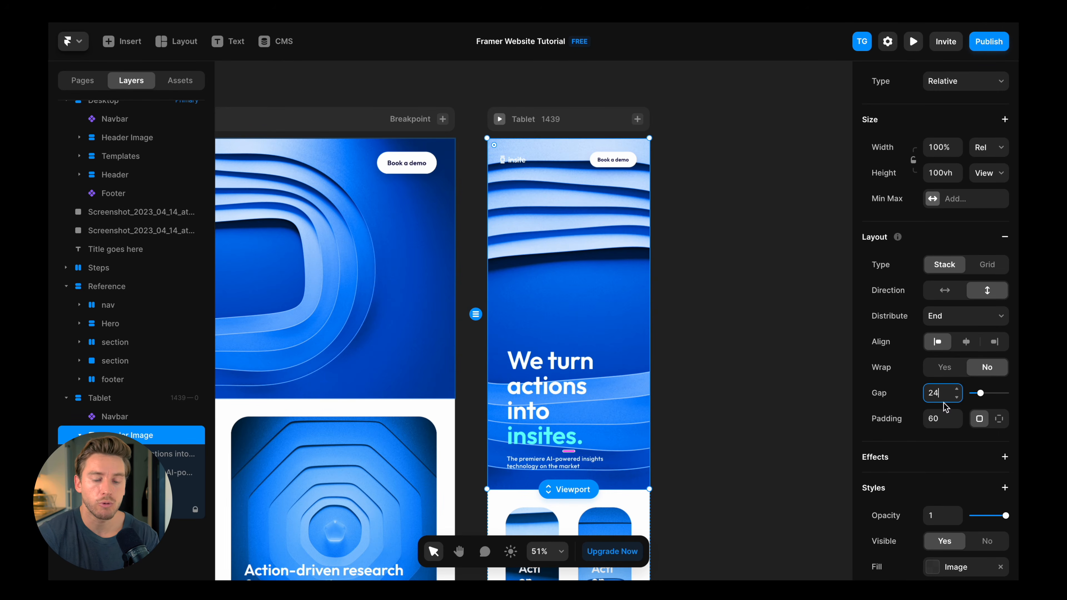
click(941, 412)
text(40)
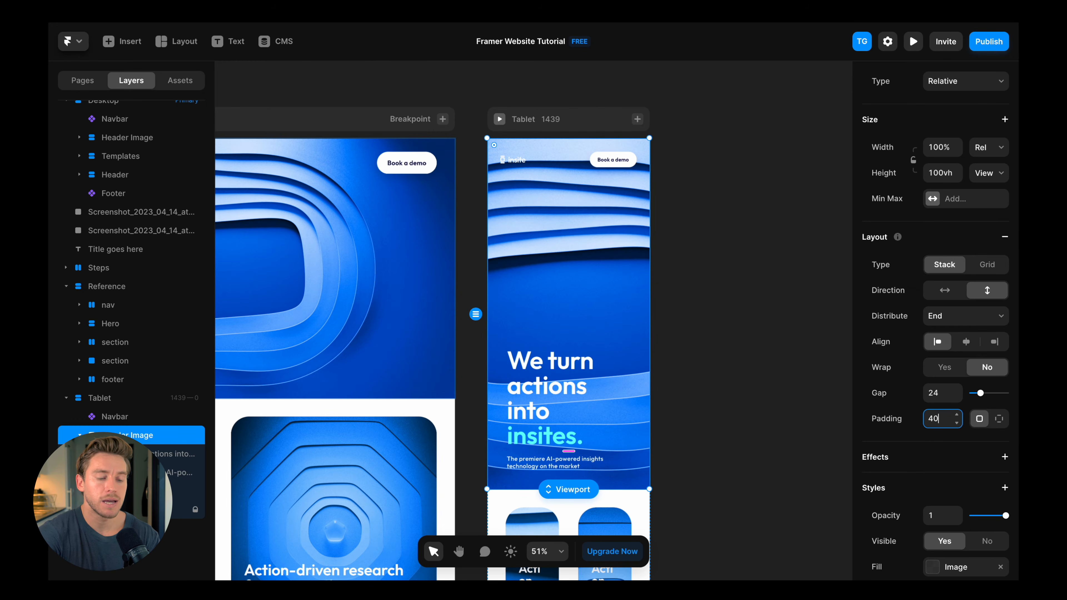
click(696, 332)
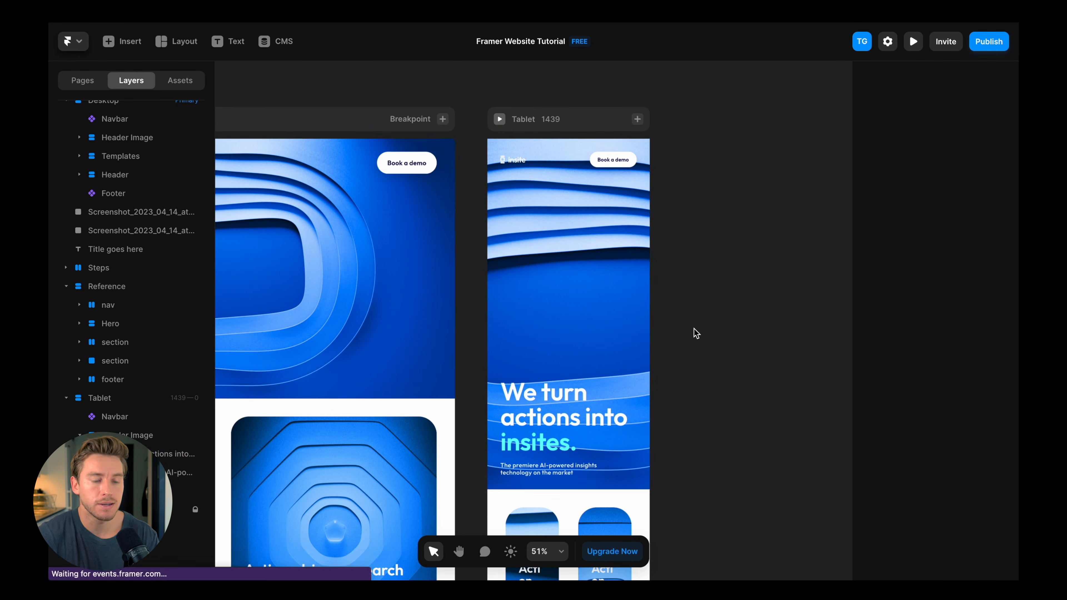
Step: Stack the two template cards in the Tablet breakpoint vertically with a gap of 40
scroll(693, 331, down, 5)
scroll(693, 332, down, 3)
click(612, 233)
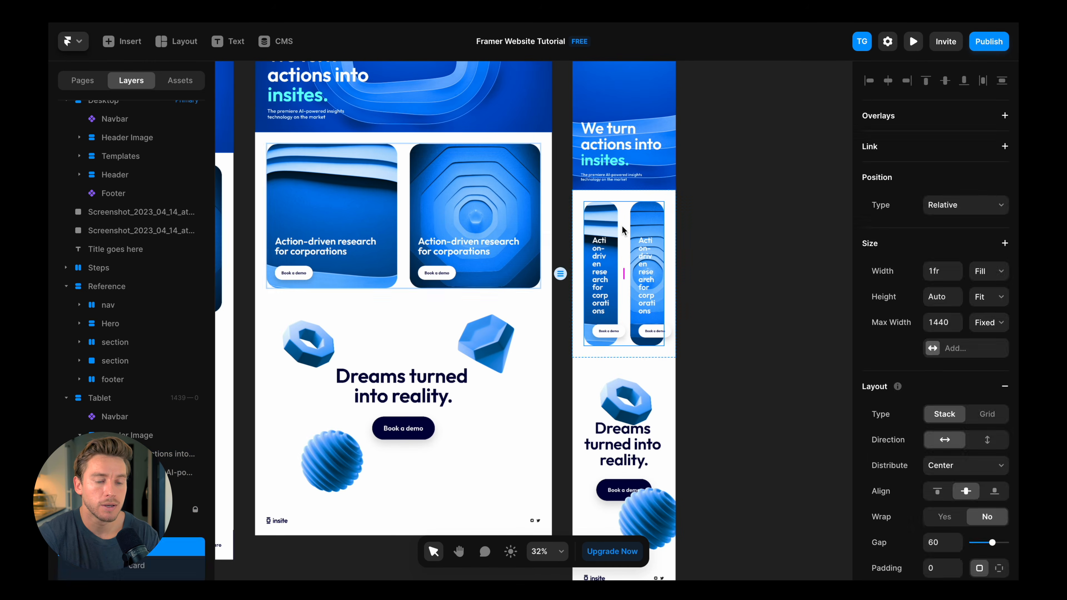
scroll(623, 303, down, 1)
scroll(901, 379, down, 3)
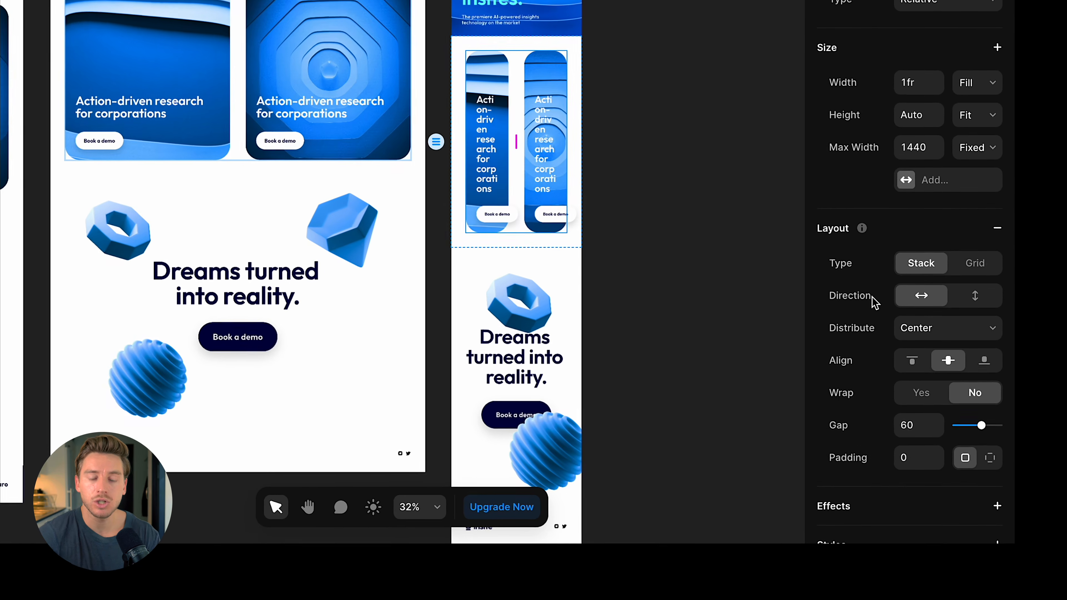
click(976, 295)
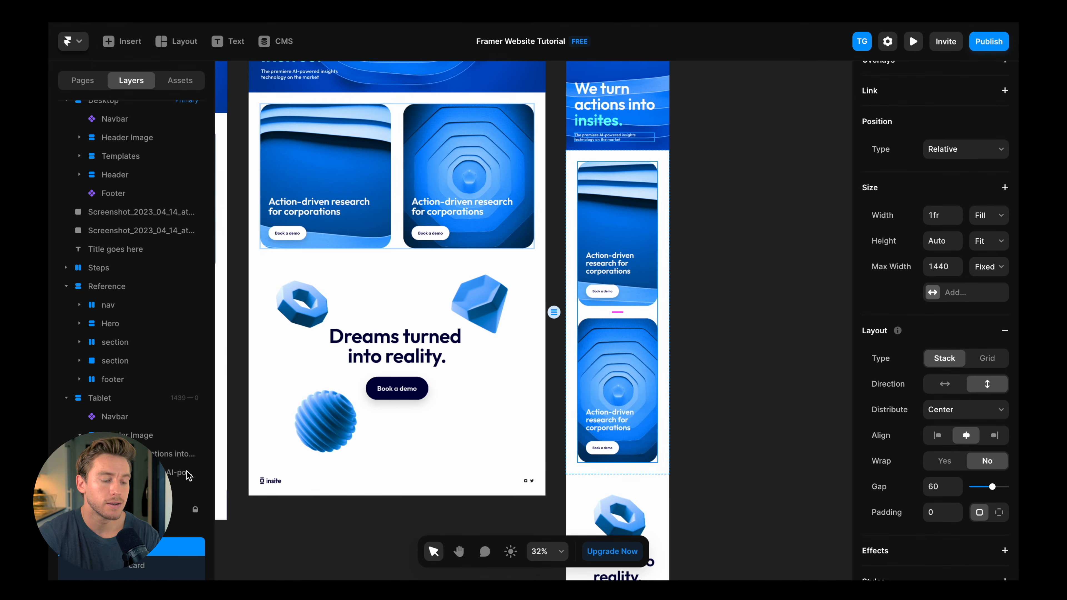
scroll(189, 476, down, 2)
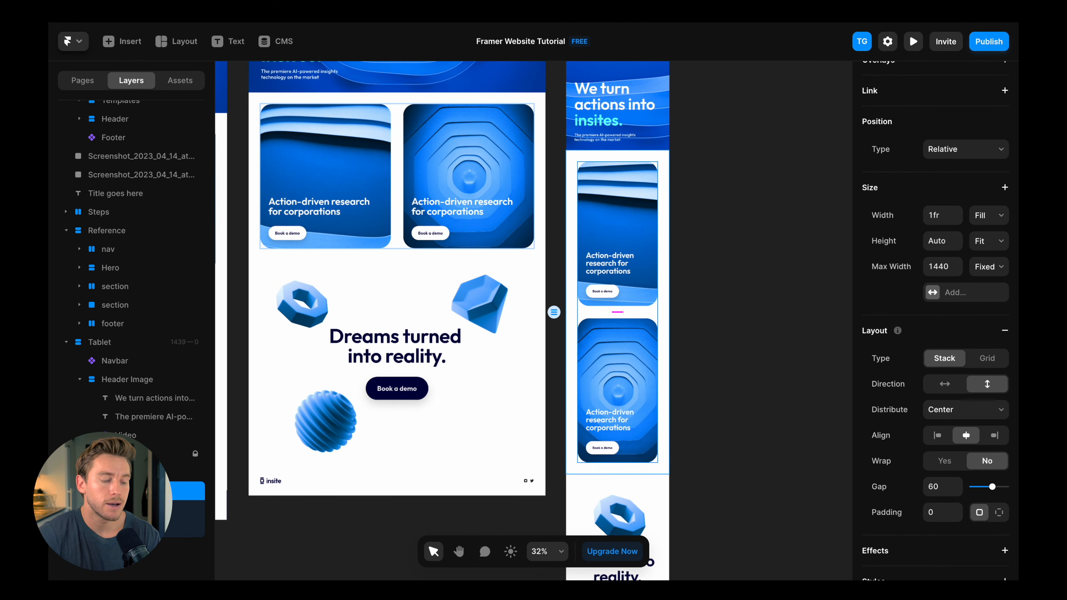
click(937, 487)
text(40)
key(Return)
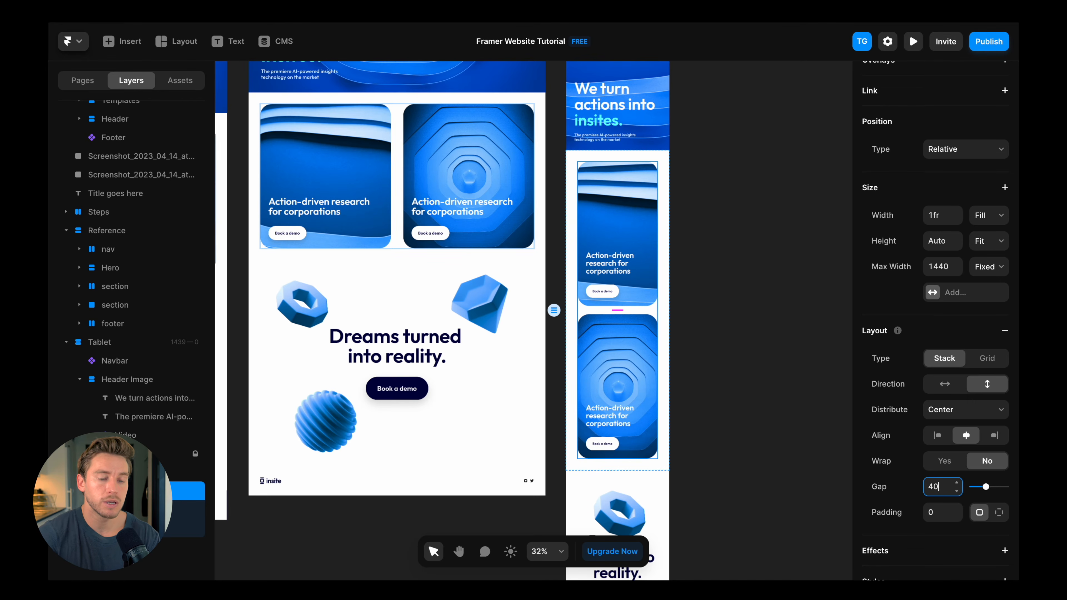
Step: Set the padding of the Tablet breakpoint's Templates section to 40 and its gap to 0
click(666, 175)
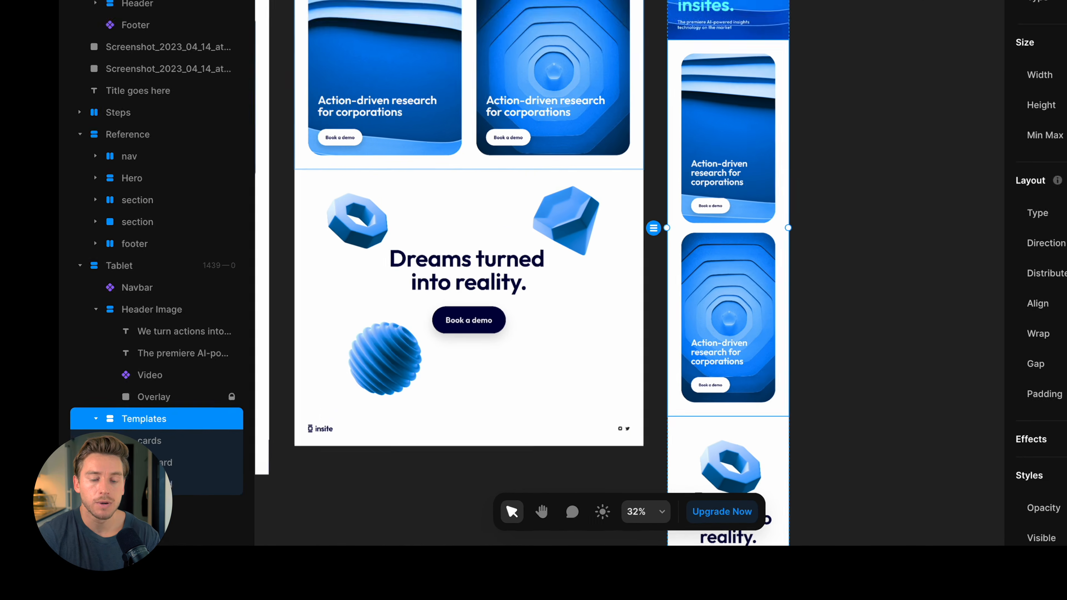
click(936, 452)
text(40)
click(947, 433)
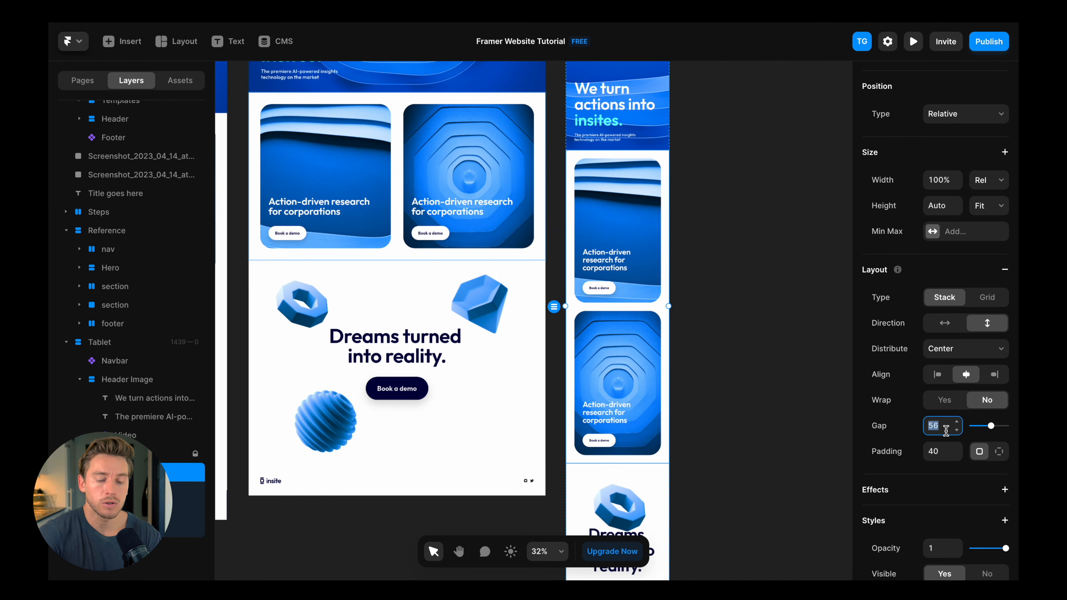
key(BackSpace)
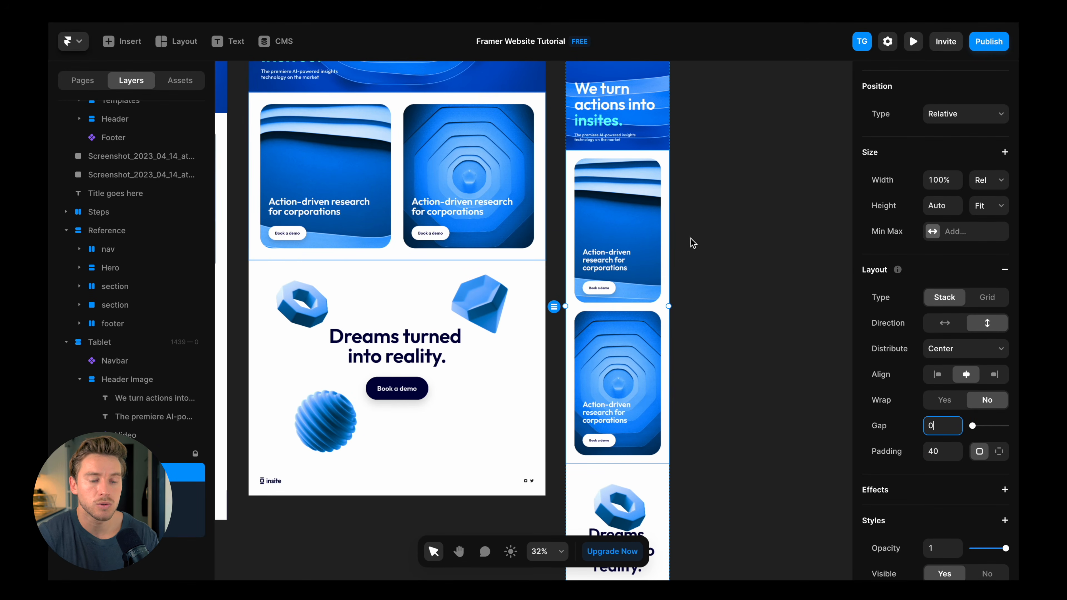
click(707, 199)
Step: Set the gap and padding of the Tablet breakpoint's "Dreams turned into reality." section to 40 each
scroll(716, 177, up, 2)
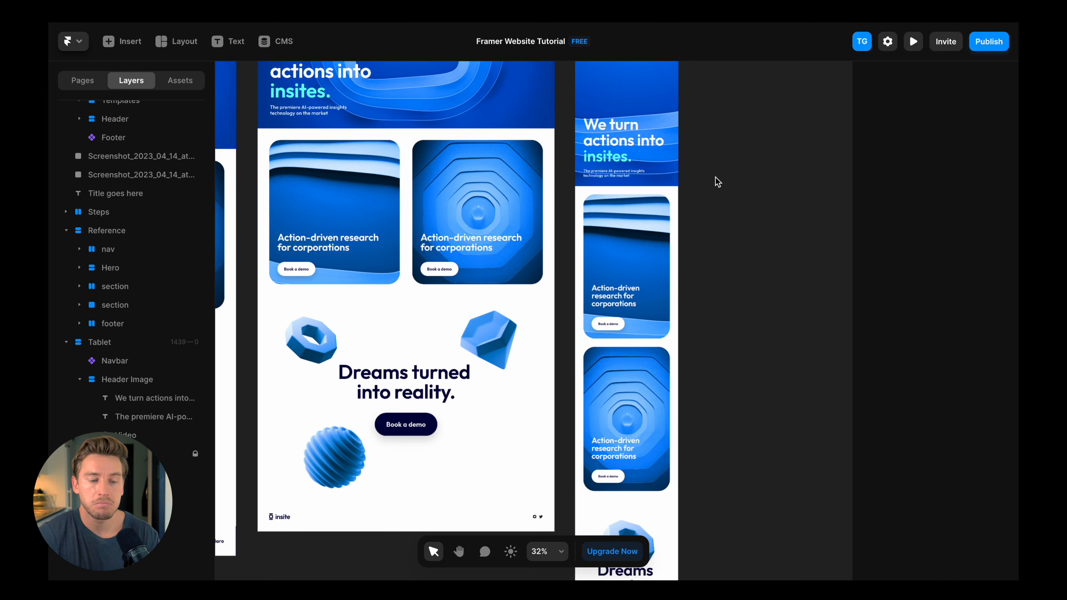
scroll(716, 177, up, 2)
scroll(716, 177, down, 6)
scroll(662, 230, up, 1)
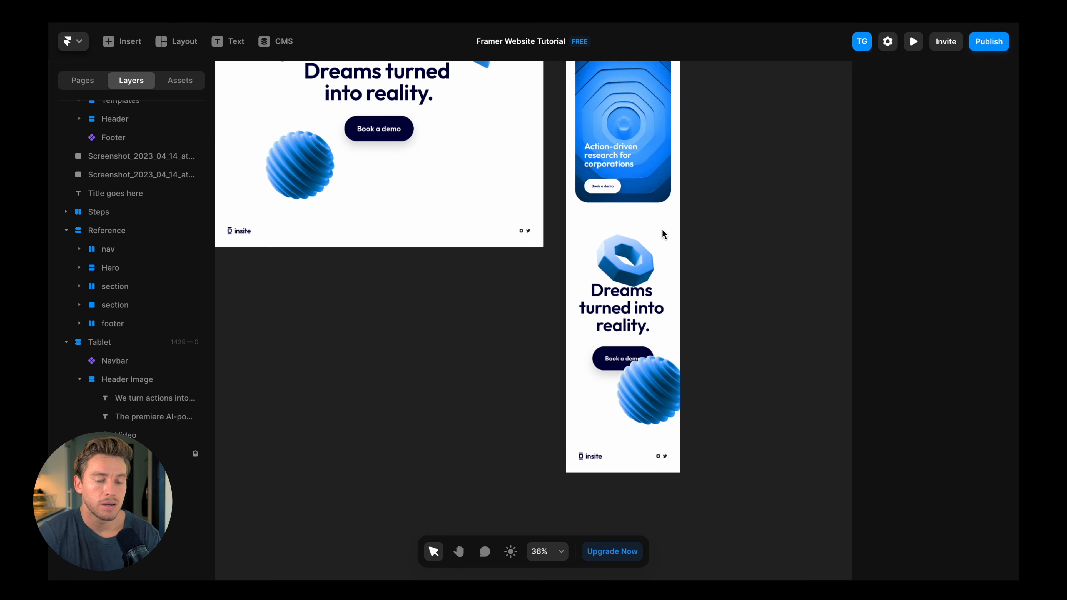
scroll(663, 234, up, 2)
scroll(673, 262, down, 3)
scroll(638, 339, up, 2)
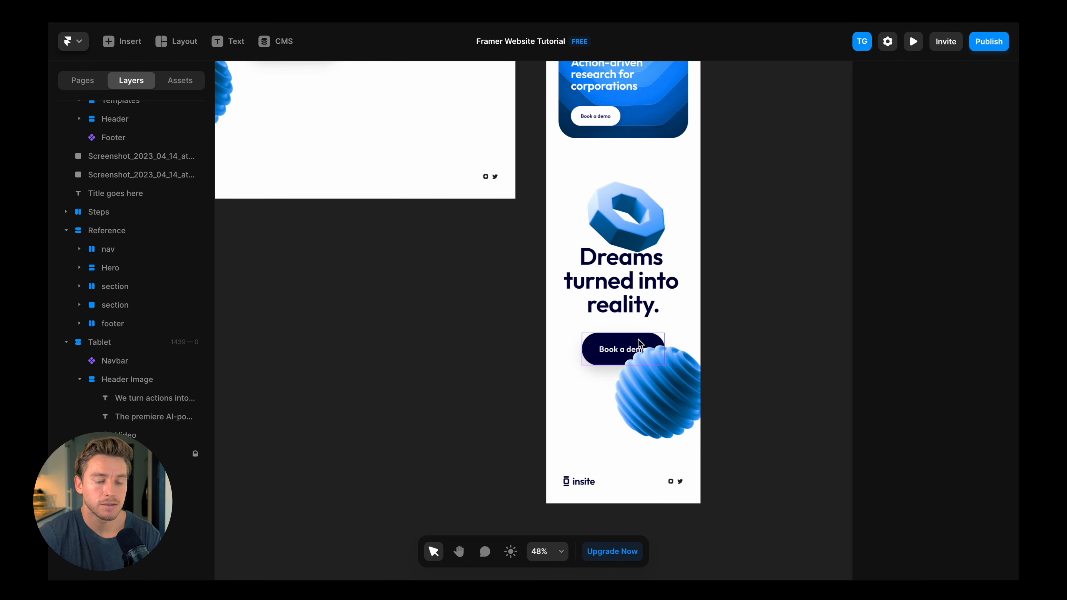
click(622, 345)
scroll(690, 304, down, 1)
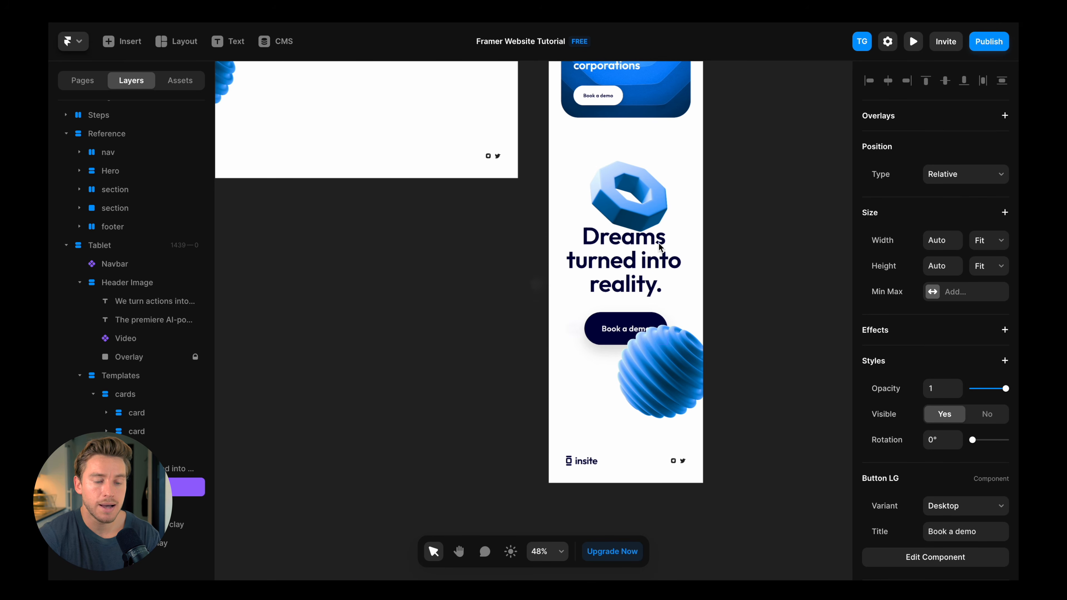
click(687, 212)
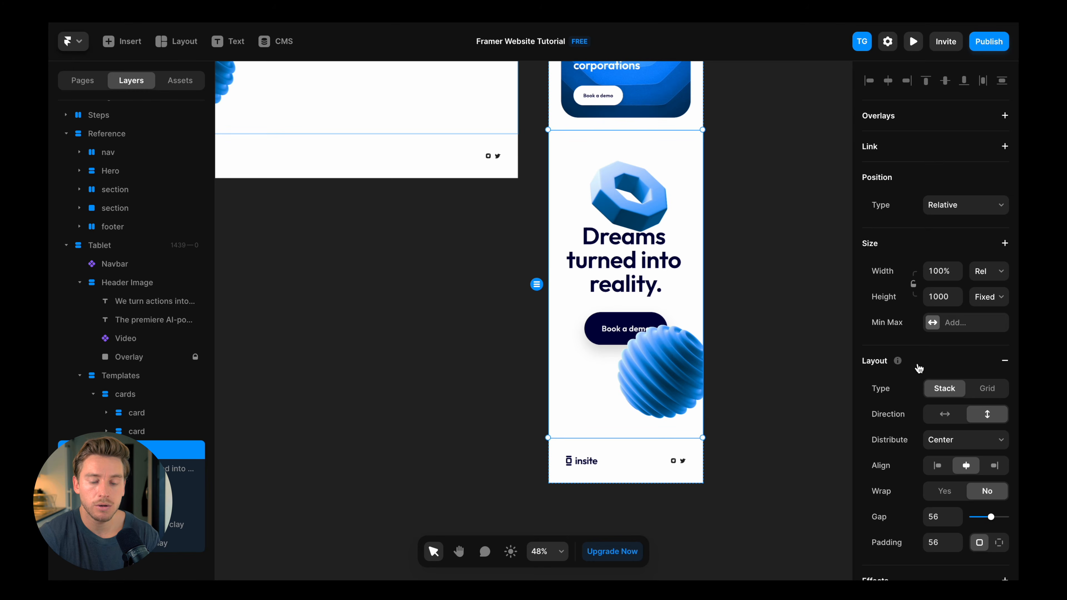
scroll(914, 420, down, 2)
click(937, 469)
text(40)
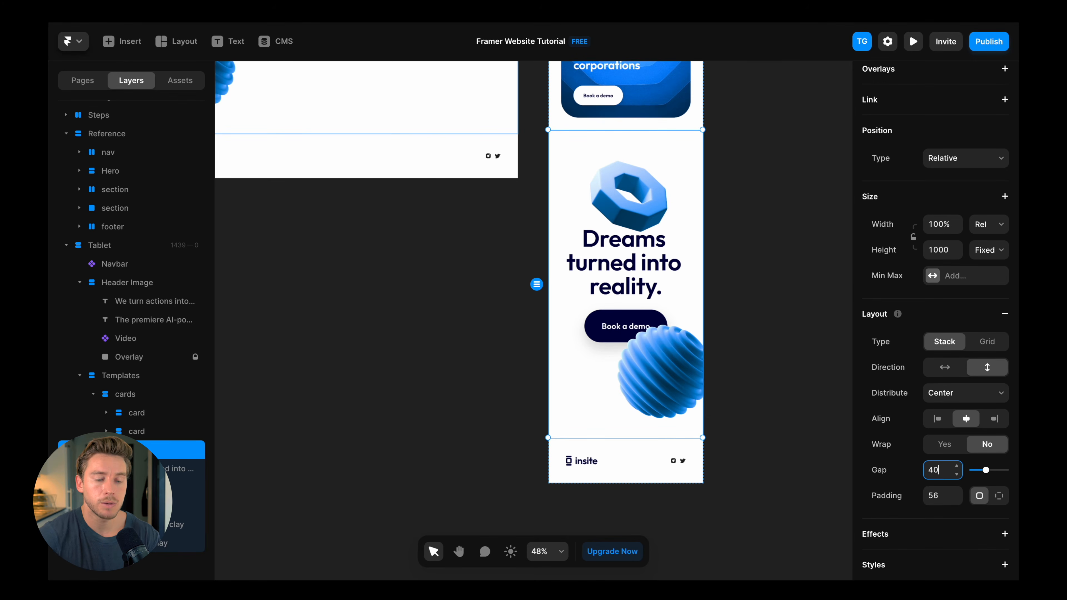
click(943, 497)
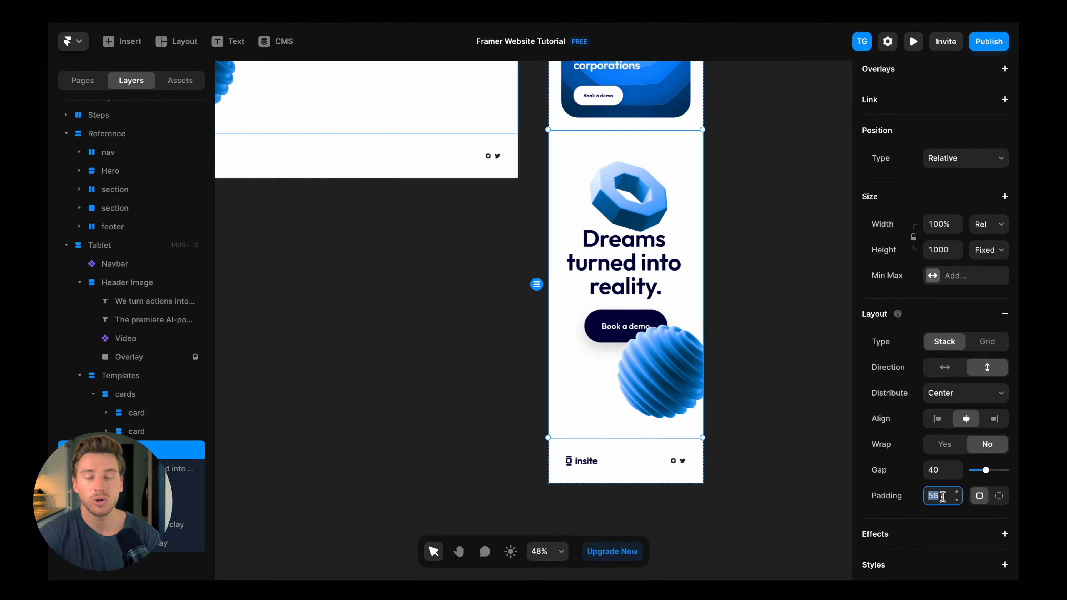
text(40)
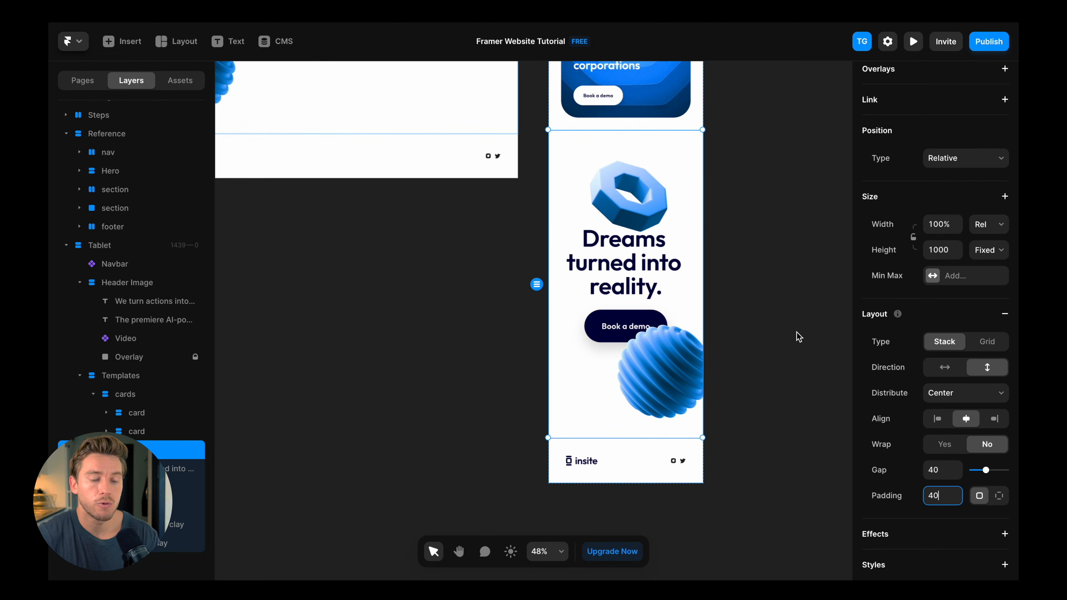
Step: Shrink the relief ball to about 240 and place it below the button near the section's left edge, and raise the donut above the heading
drag(691, 374, 627, 379)
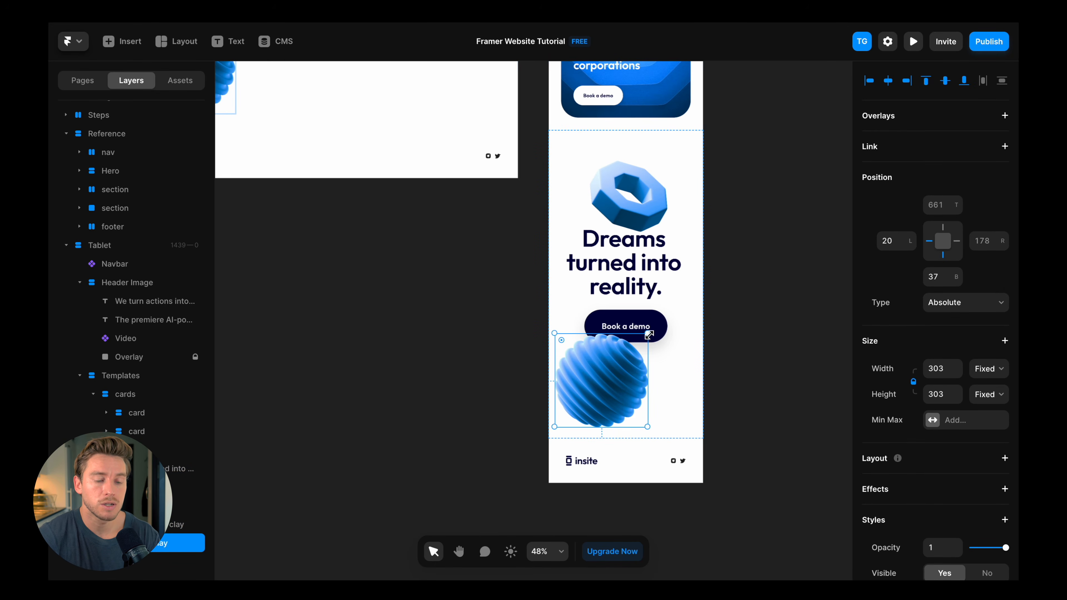
drag(647, 333, 629, 353)
click(631, 187)
drag(648, 190, 647, 176)
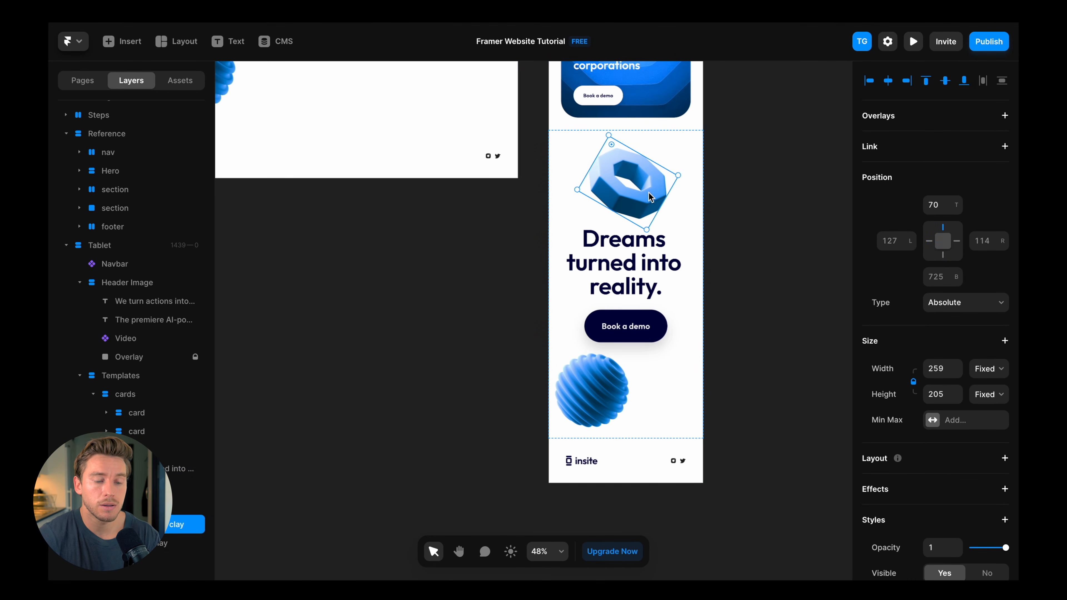
Step: Bring the off-page Diamond clay image back into the Tablet section, shrink it to about 183 by 191, and place it at the lower right
click(157, 543)
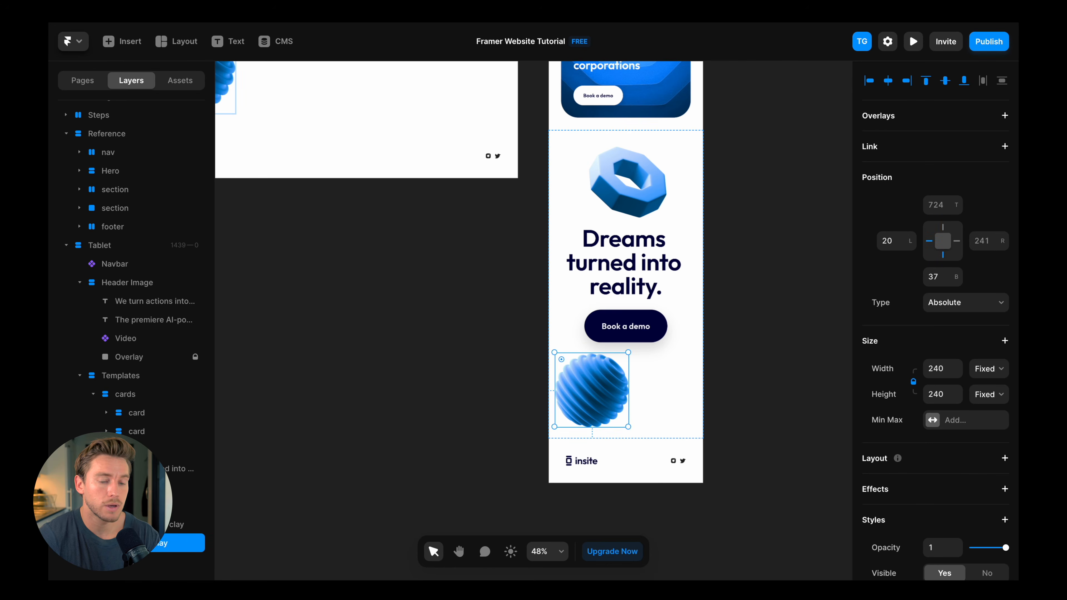
click(168, 506)
scroll(550, 352, right, 3)
scroll(551, 355, down, 5)
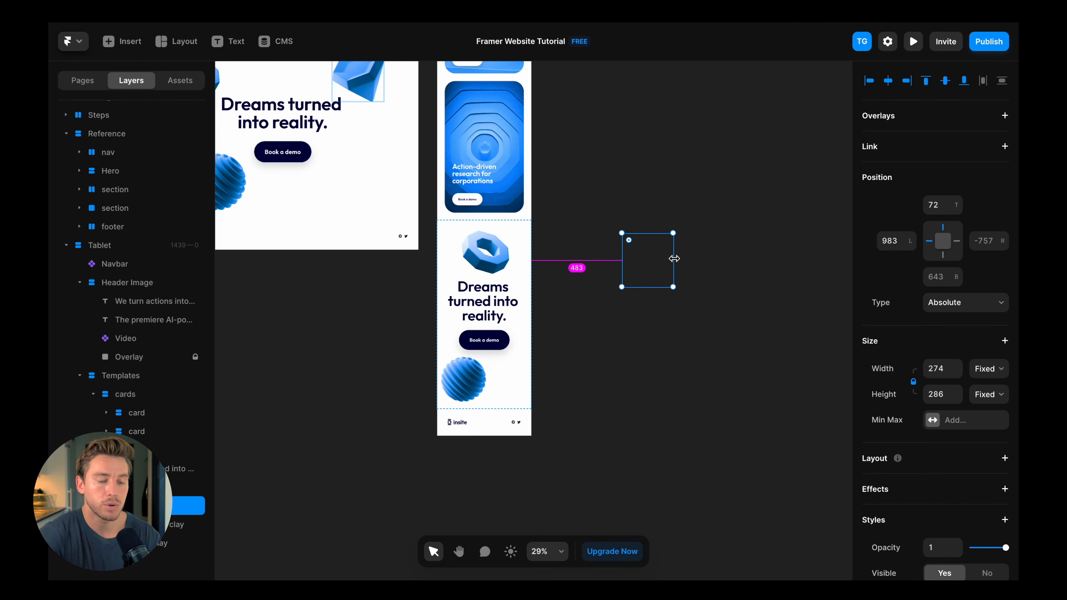
key(alt+h)
key(alt+v)
scroll(491, 308, up, 5)
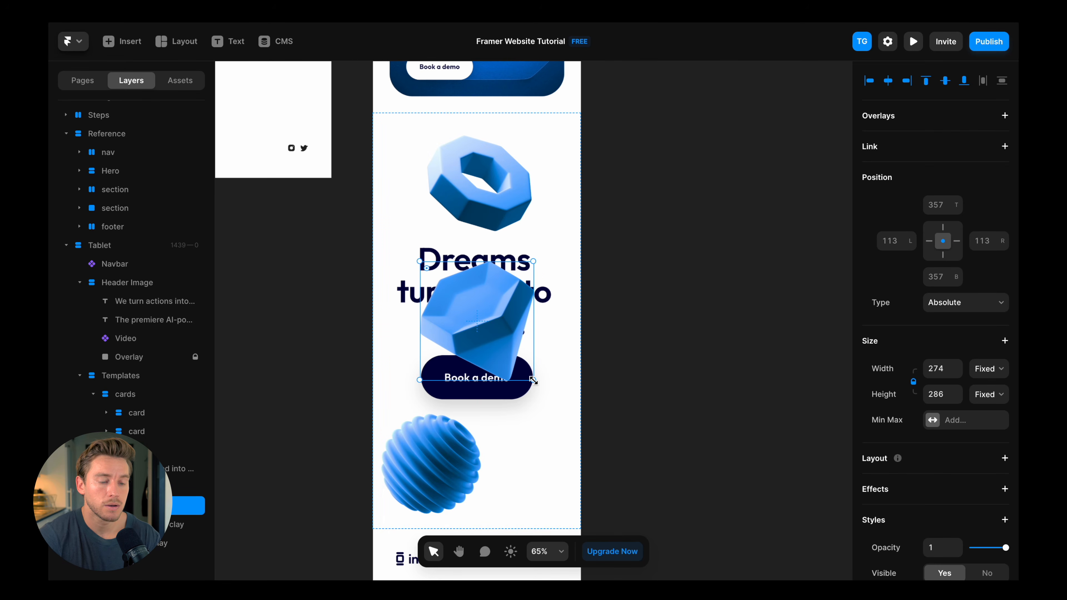
drag(534, 380, 568, 461)
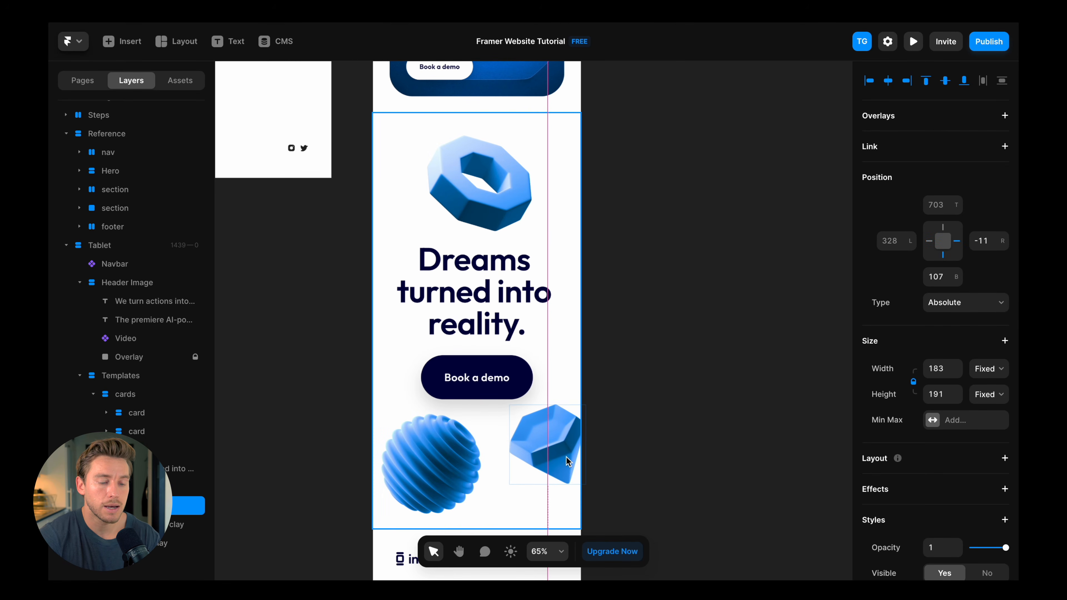
Step: Open the Footer component for editing from the Tablet breakpoint's footer
scroll(523, 243, down, 5)
click(522, 243)
scroll(523, 244, up, 3)
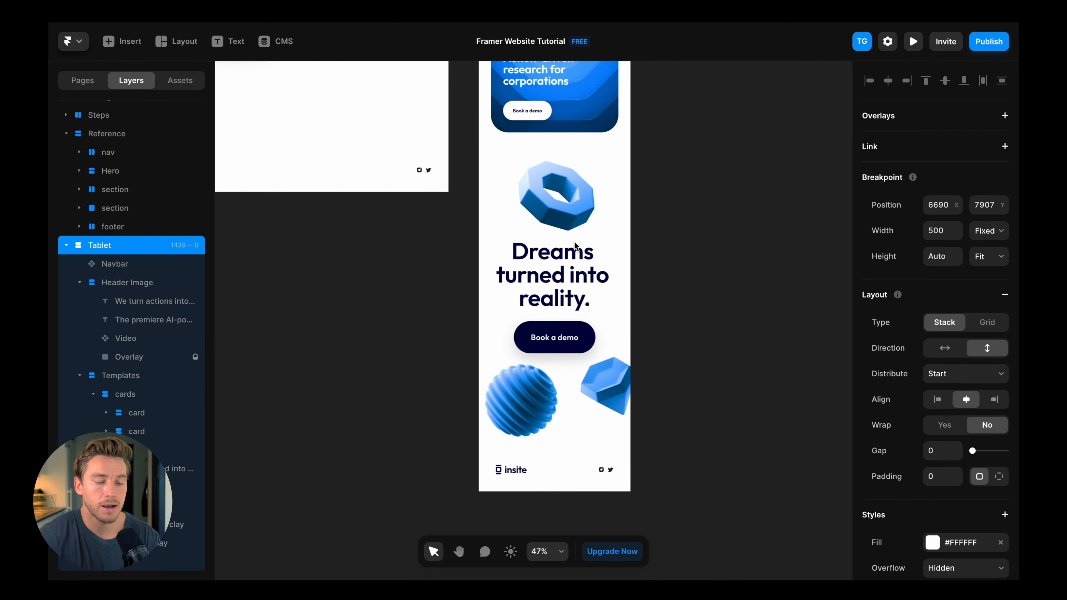
scroll(598, 305, up, 3)
scroll(598, 305, down, 3)
click(562, 428)
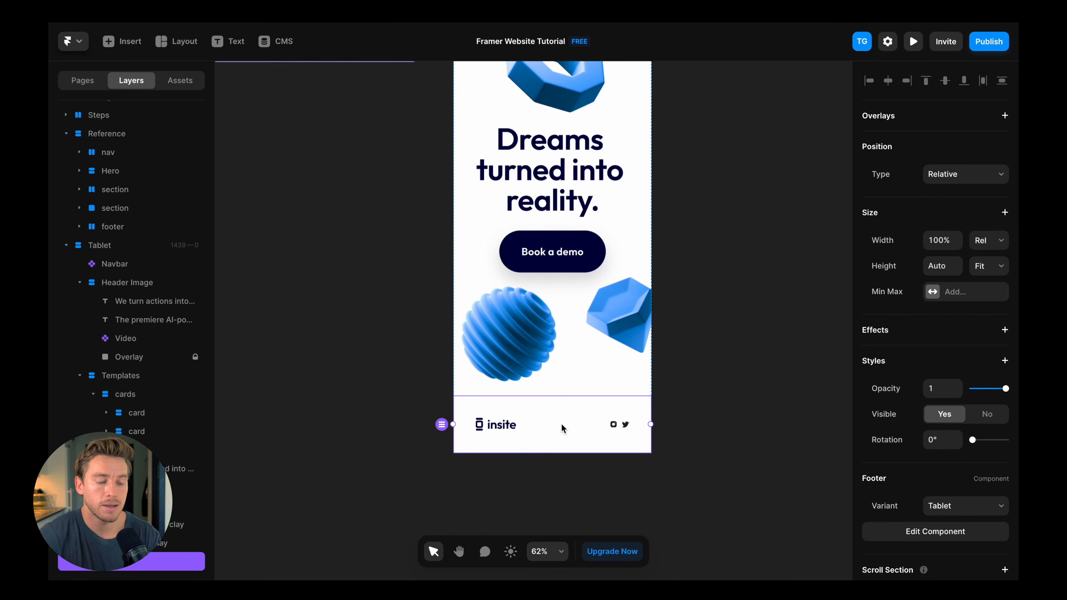
double_click(561, 424)
scroll(603, 296, down, 4)
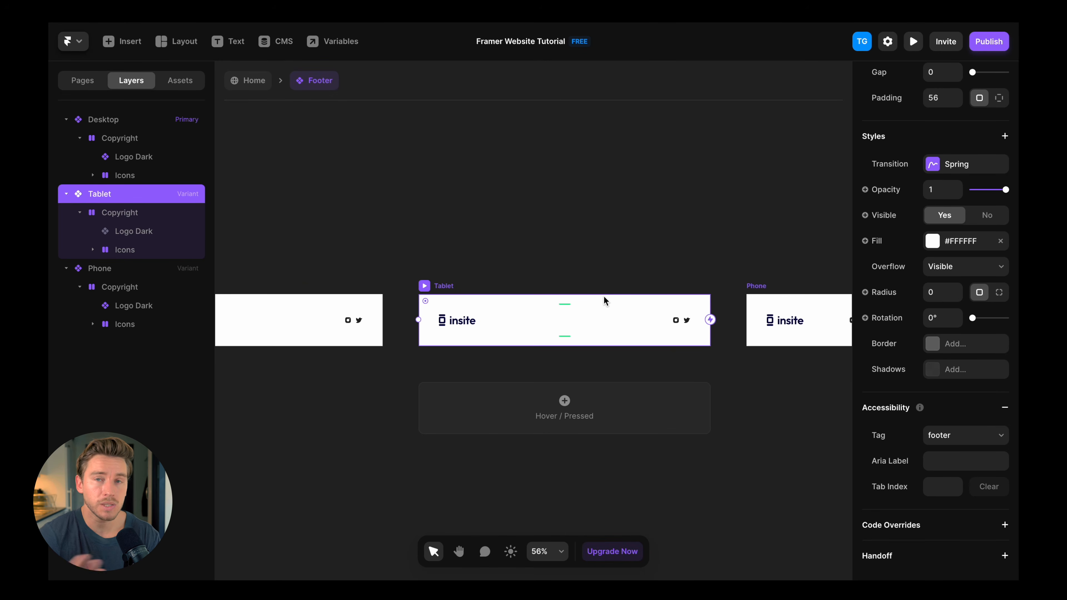
Step: Set the padding of the Footer's Tablet variant to 40 and of its Phone variant to 24
scroll(508, 311, left, 2)
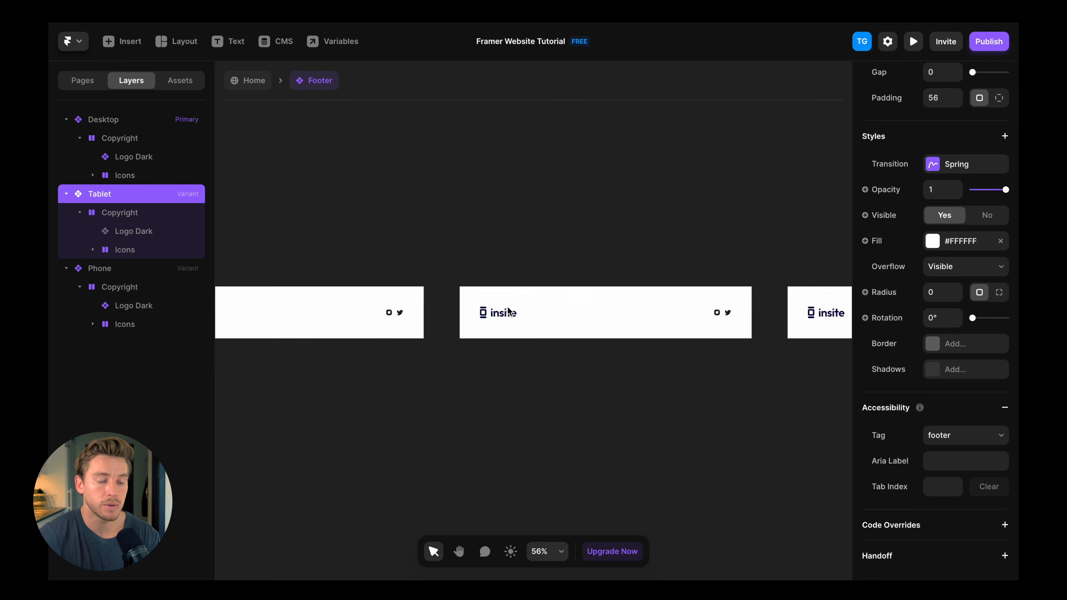
scroll(509, 311, down, 5)
scroll(507, 312, up, 4)
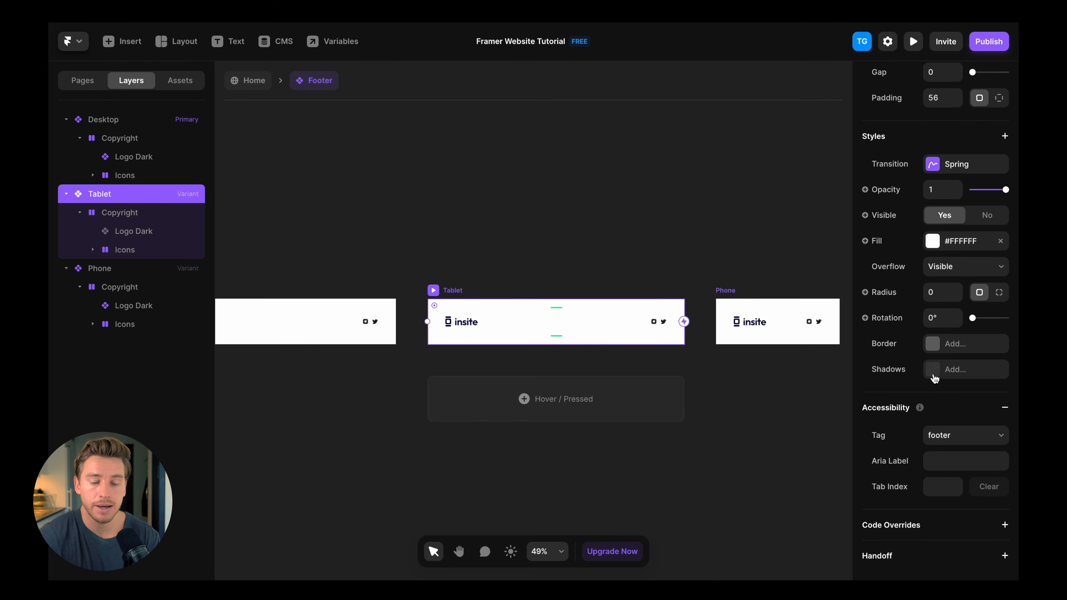
scroll(934, 379, up, 8)
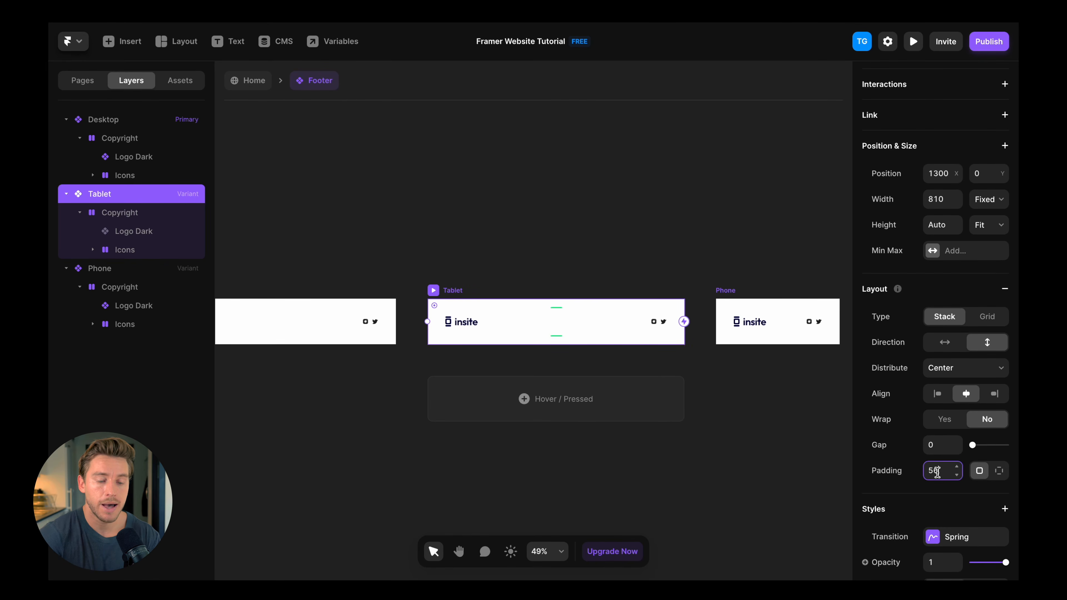
text(40)
key(Return)
click(730, 311)
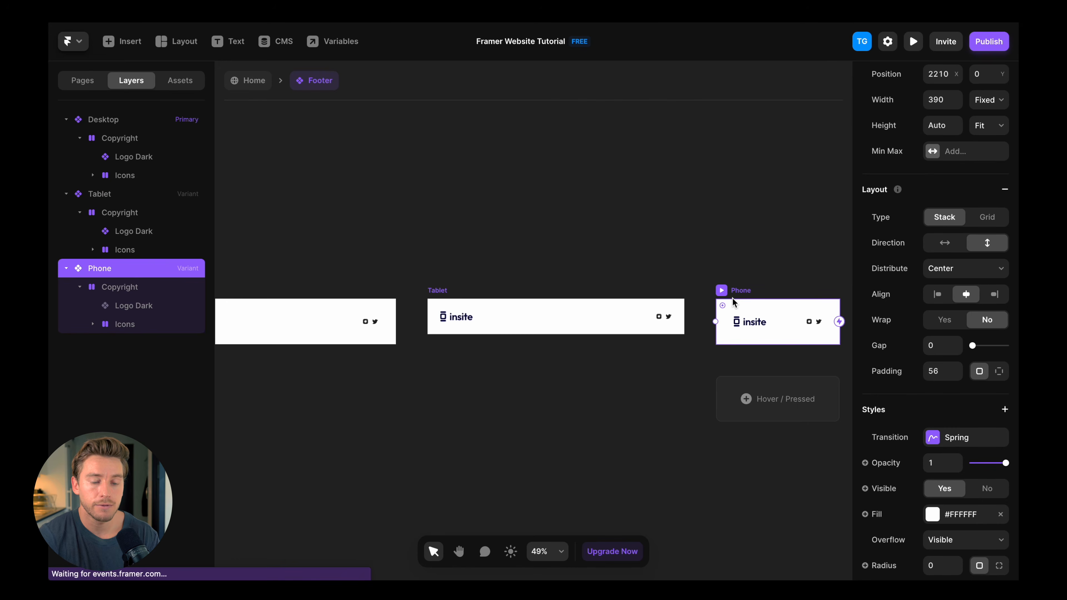
text(24)
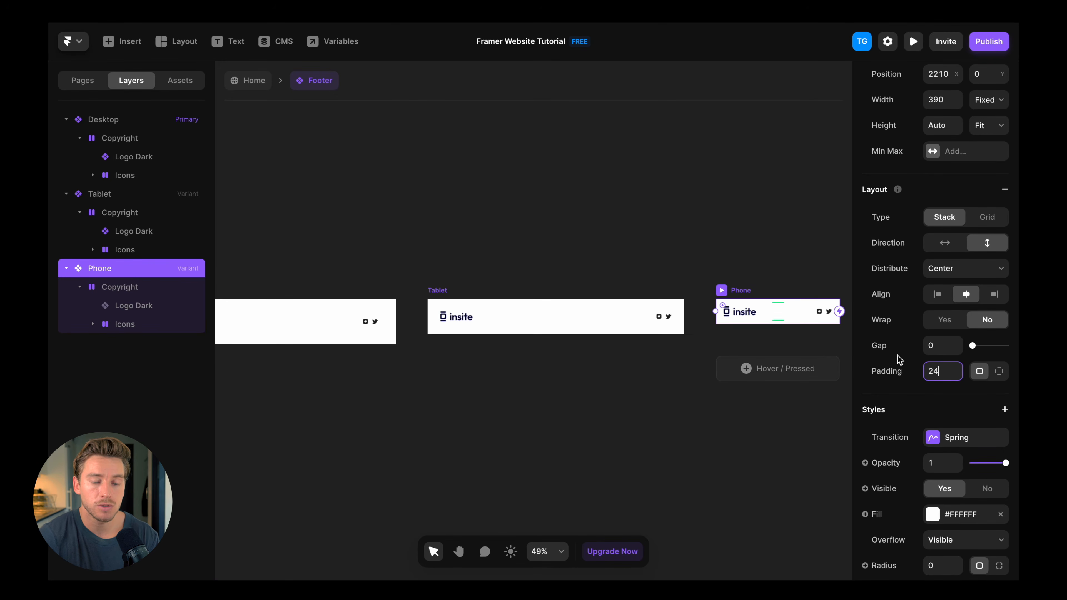
Step: Switch the Logo Dark instances in the Footer's Tablet and Phone variants to the Mobile variant
scroll(584, 295, down, 1)
click(458, 315)
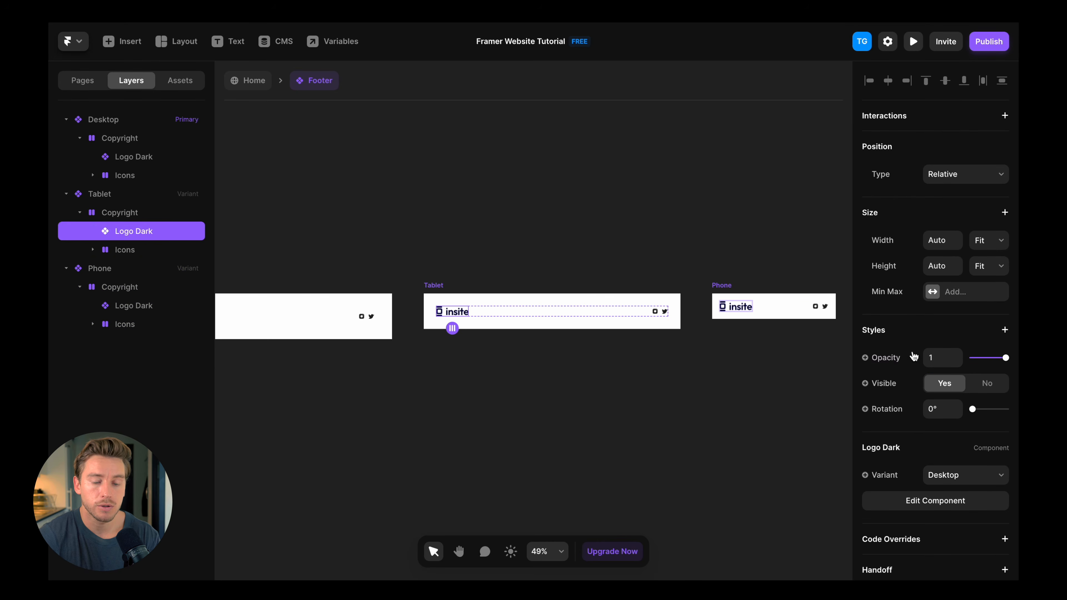
click(945, 475)
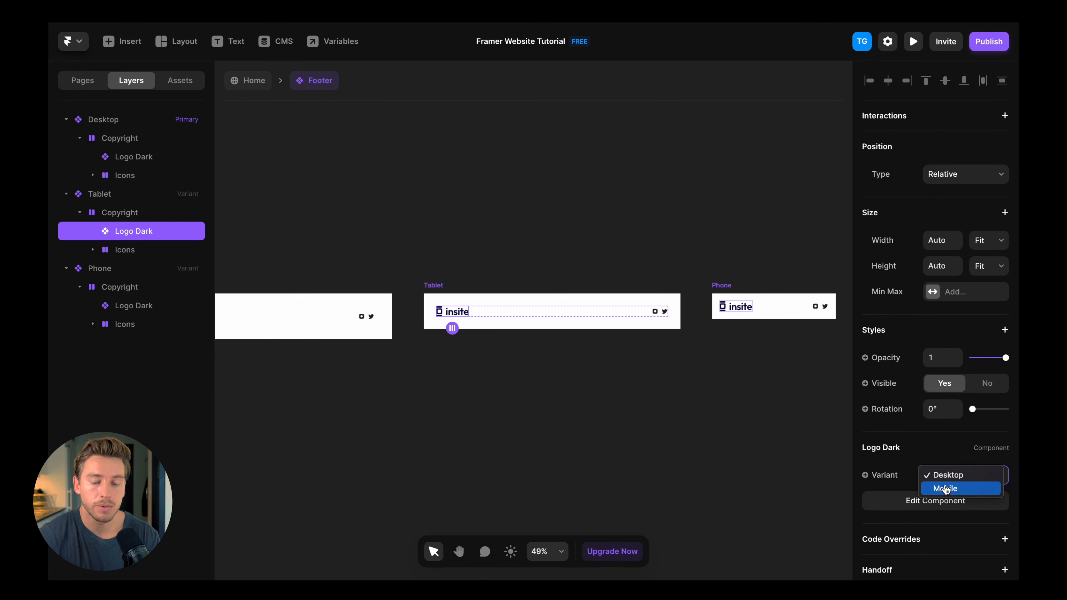
click(739, 308)
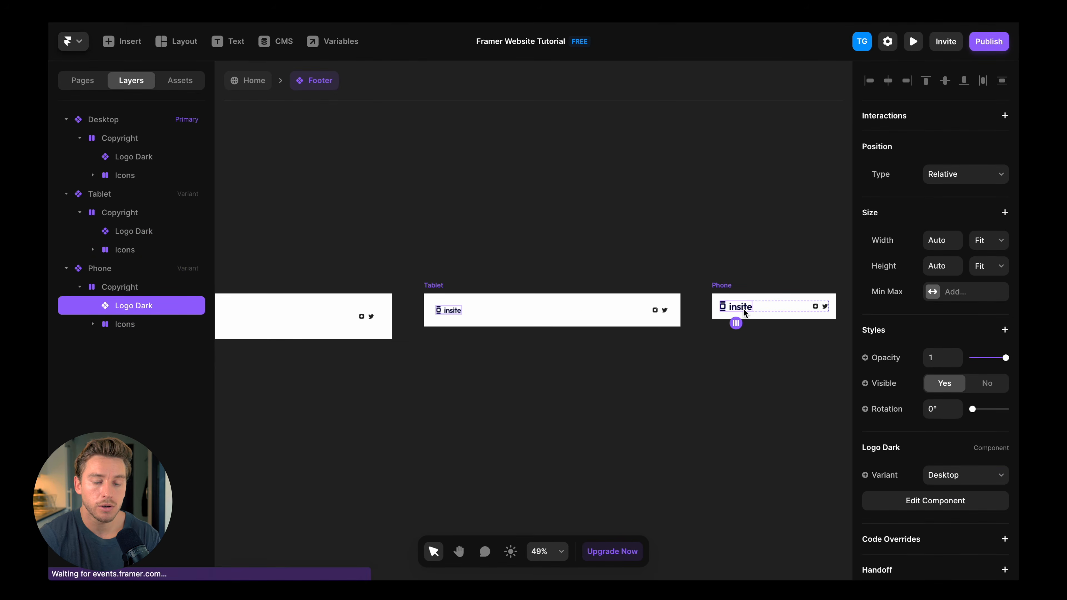
click(948, 474)
click(950, 491)
click(617, 219)
Step: Return to the Home page and add a 390-wide Phone breakpoint next to the Tablet breakpoint
scroll(617, 219, left, 3)
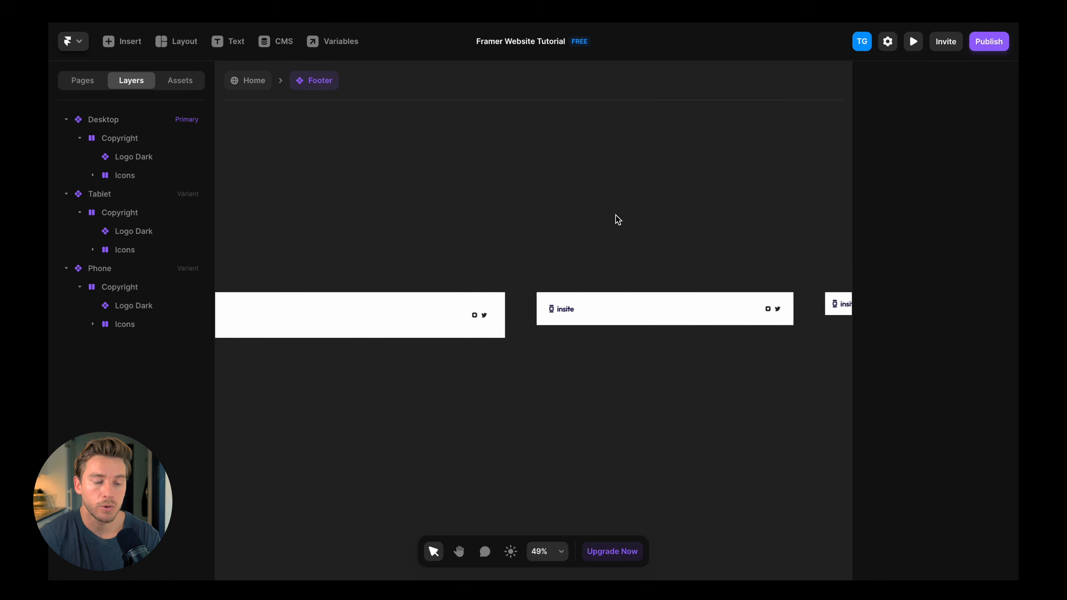
scroll(617, 219, down, 3)
click(259, 90)
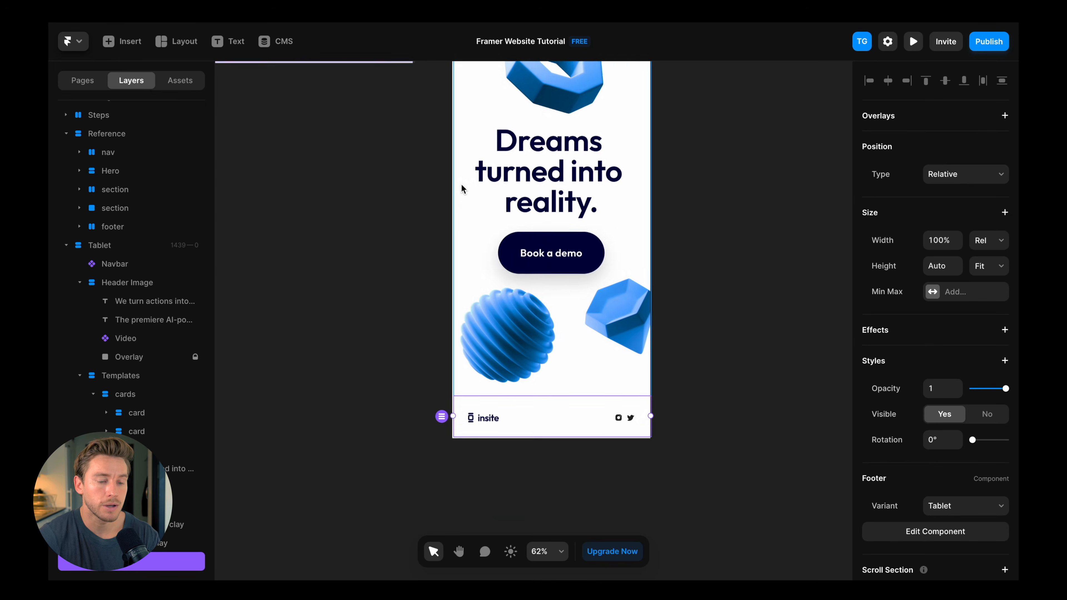
scroll(460, 184, down, 5)
scroll(461, 184, up, 3)
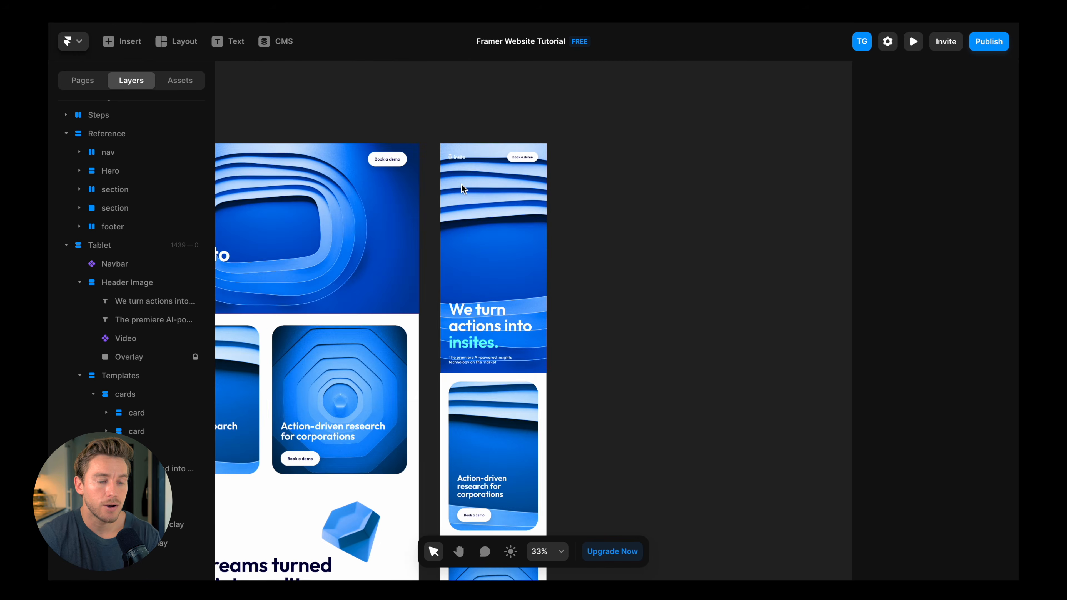
click(485, 130)
scroll(485, 129, up, 2)
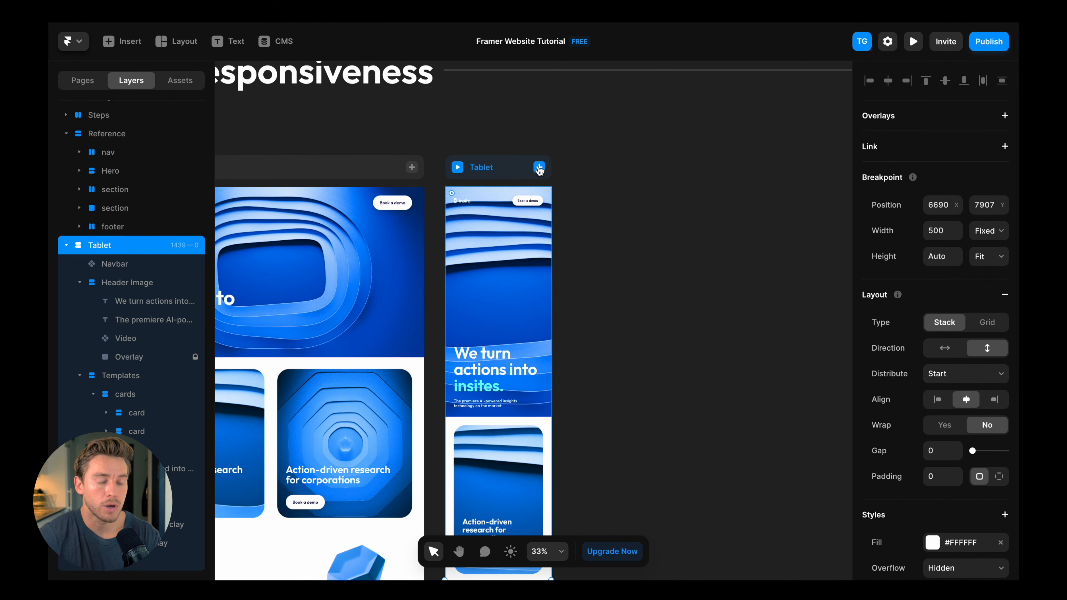
click(540, 169)
click(530, 208)
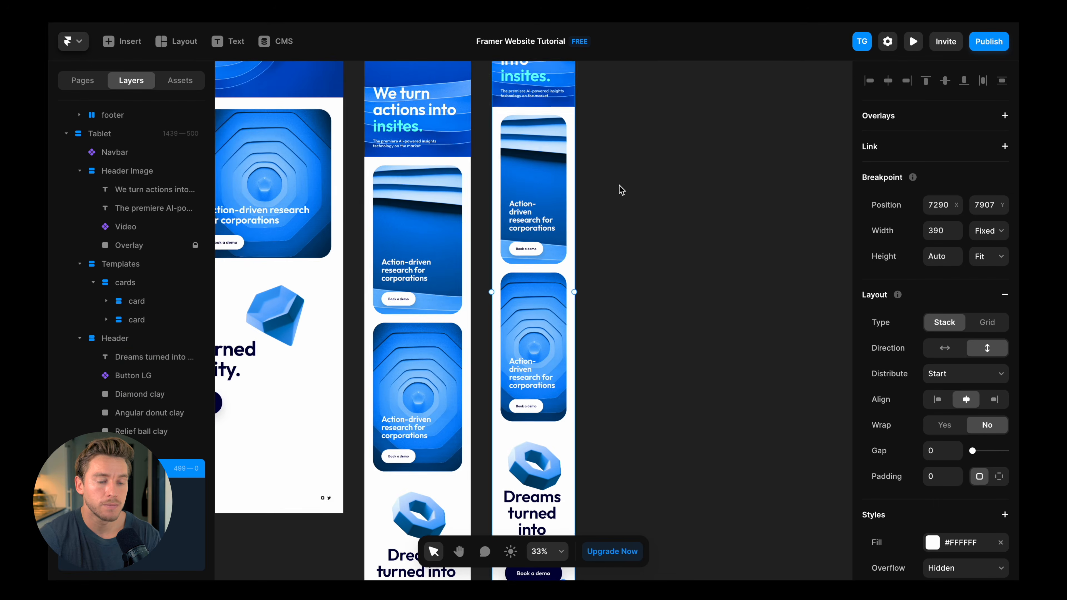
Step: Open the Navbar component for editing from the Phone breakpoint's navbar
scroll(576, 185, up, 4)
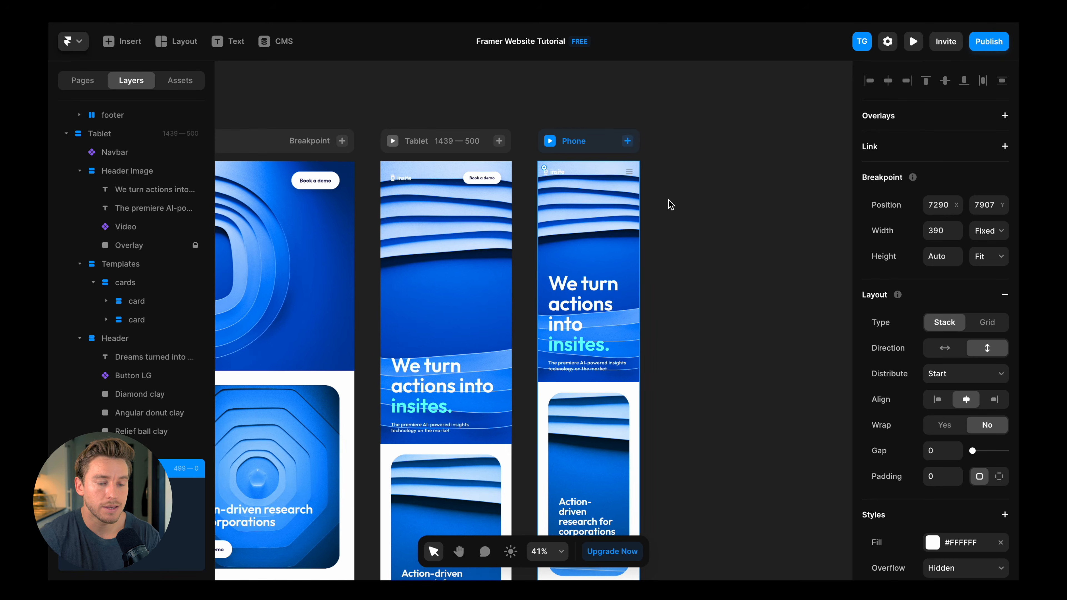
scroll(677, 152, up, 4)
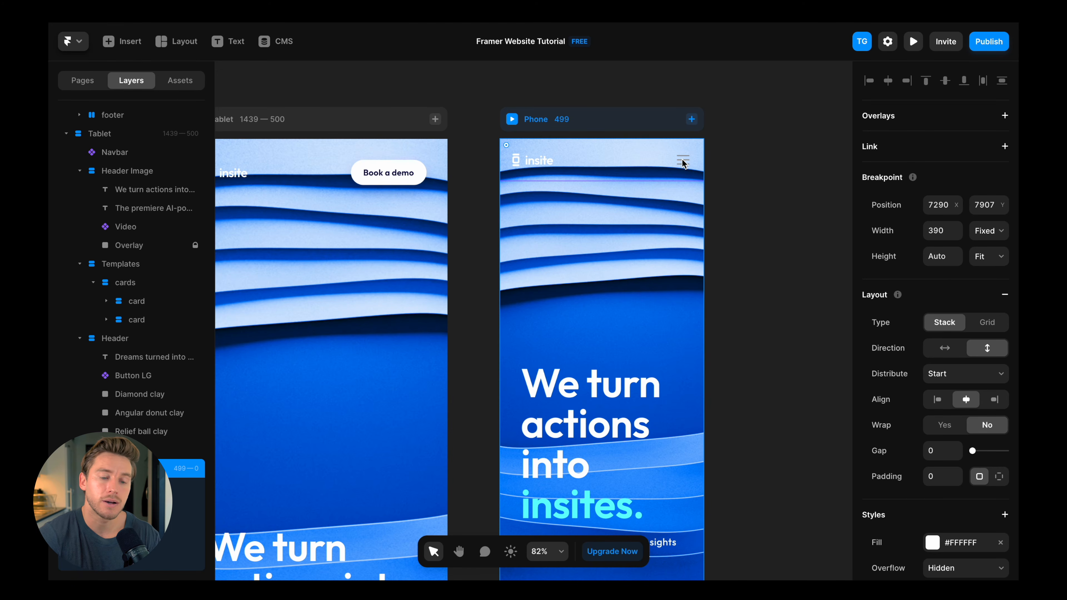
double_click(682, 161)
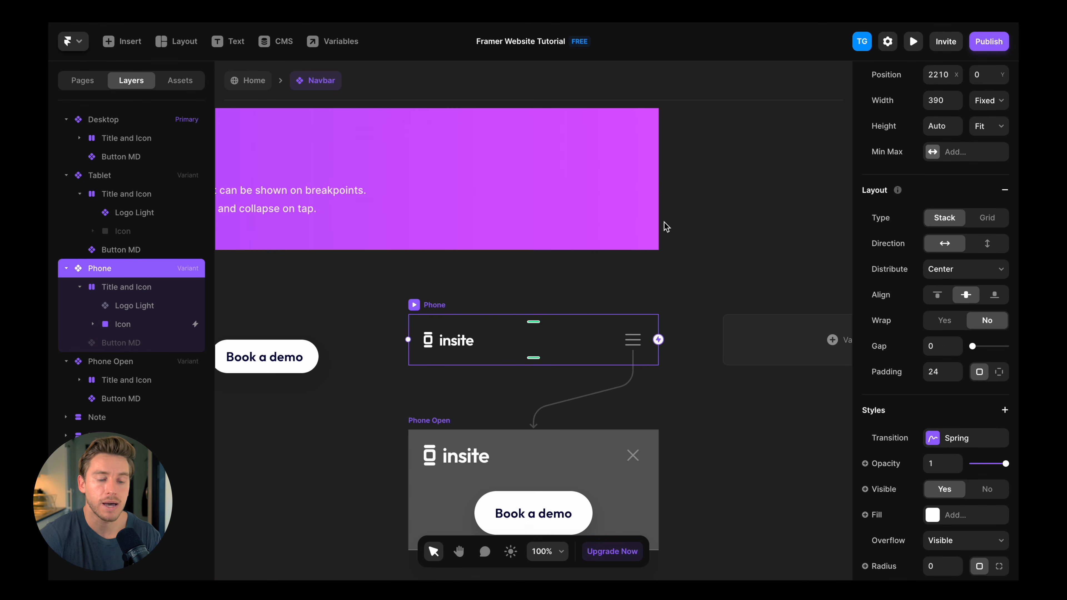
Step: Recolor the Top, Mid and Bottom lines of the menu icon in the Navbar's Phone variant to white
scroll(660, 257, down, 2)
click(664, 287)
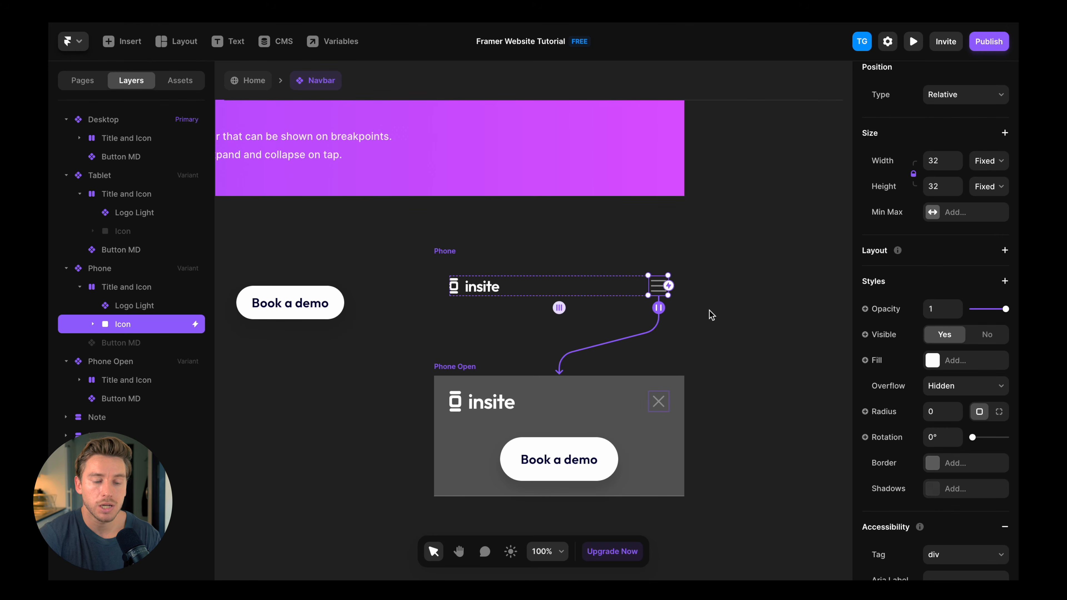
click(93, 324)
click(135, 348)
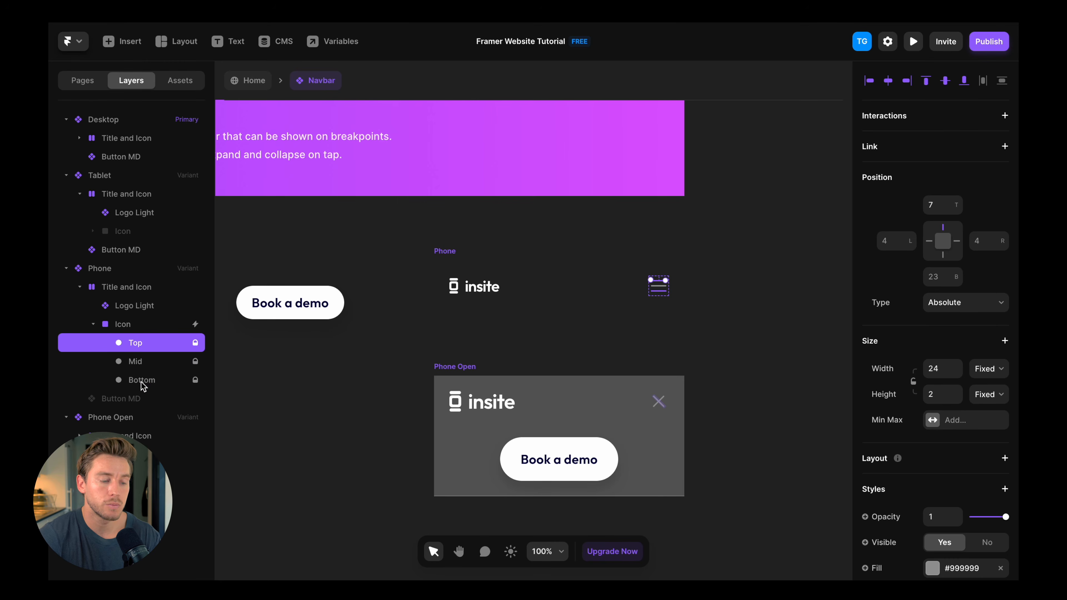
shift+click(141, 381)
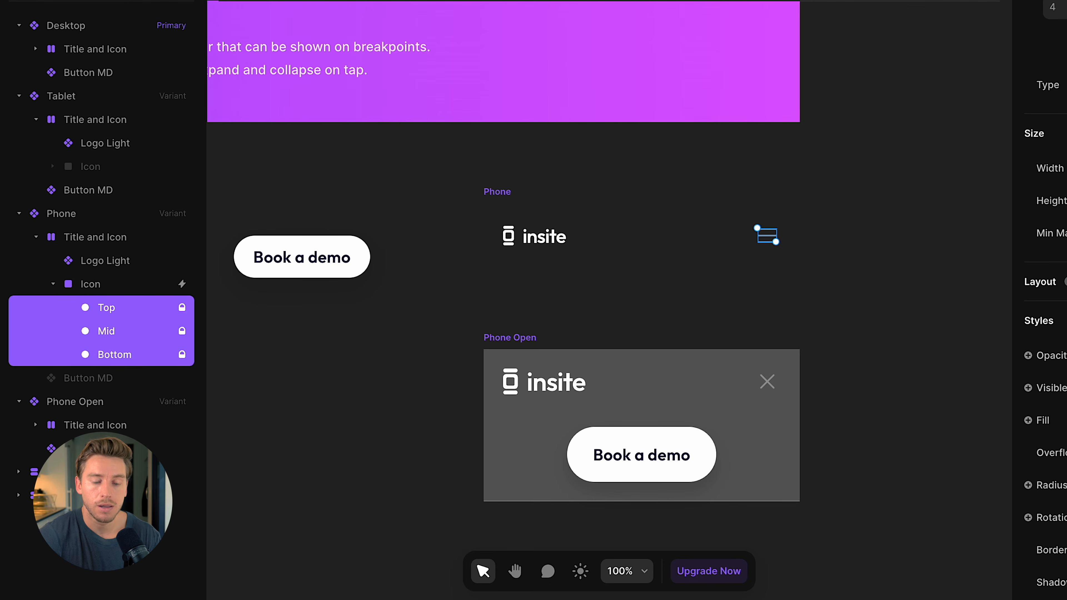
click(1063, 420)
drag(957, 379, 713, 243)
click(810, 176)
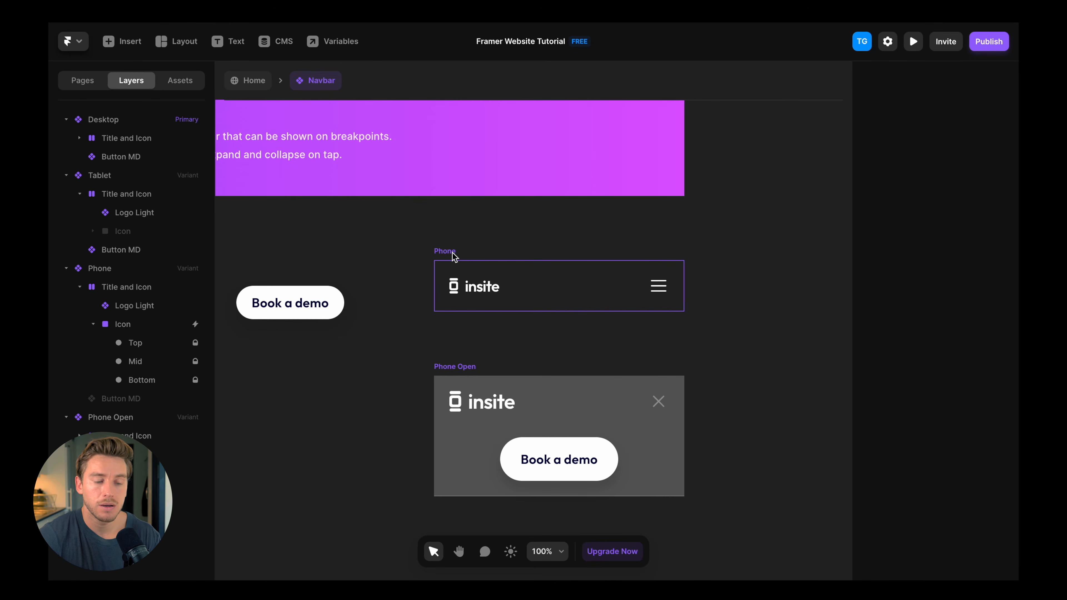
Step: Give the Navbar's Phone variant a #FFFFFF fill at 15% opacity
click(454, 254)
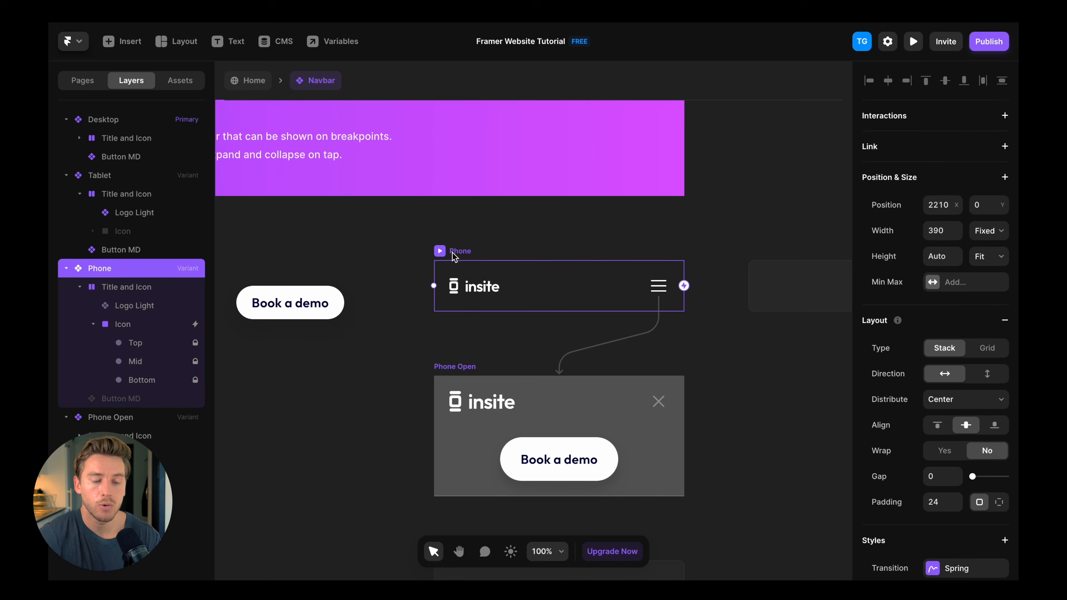
scroll(932, 332, down, 5)
scroll(924, 322, up, 1)
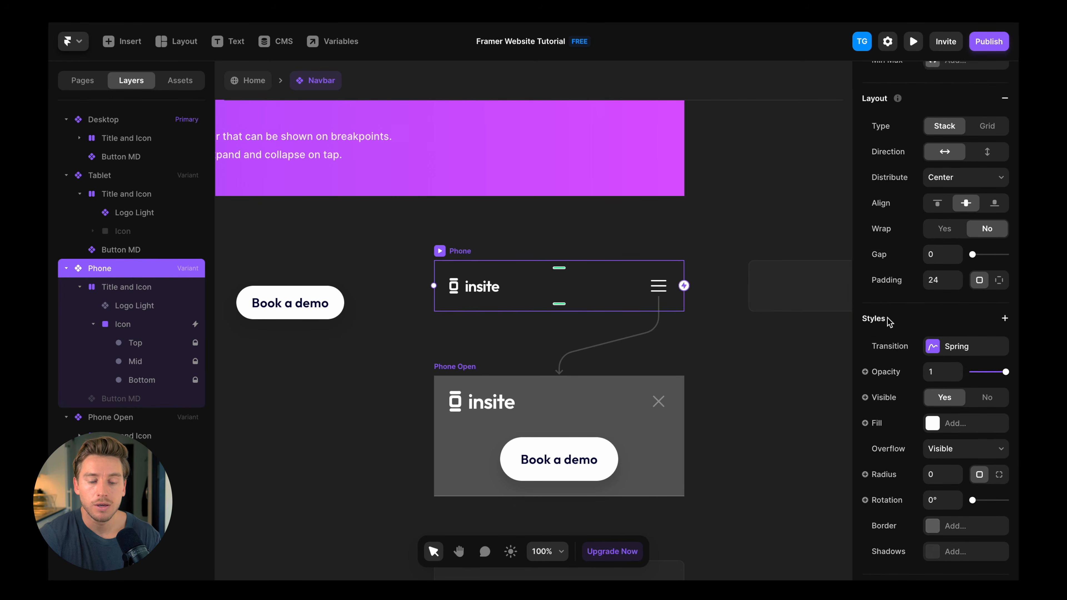
scroll(912, 332, down, 4)
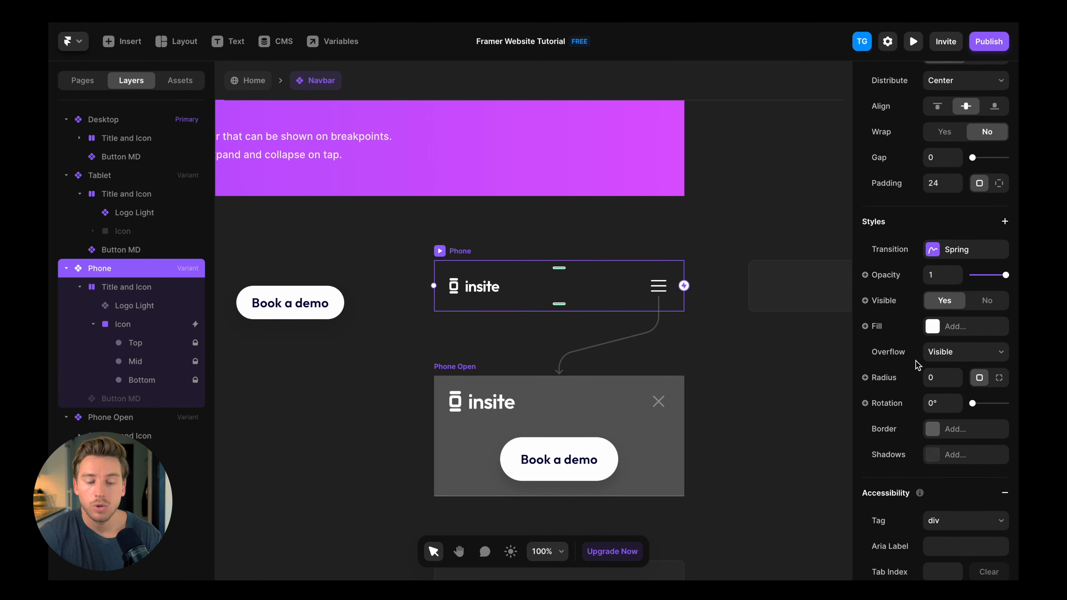
scroll(920, 362, up, 1)
click(934, 348)
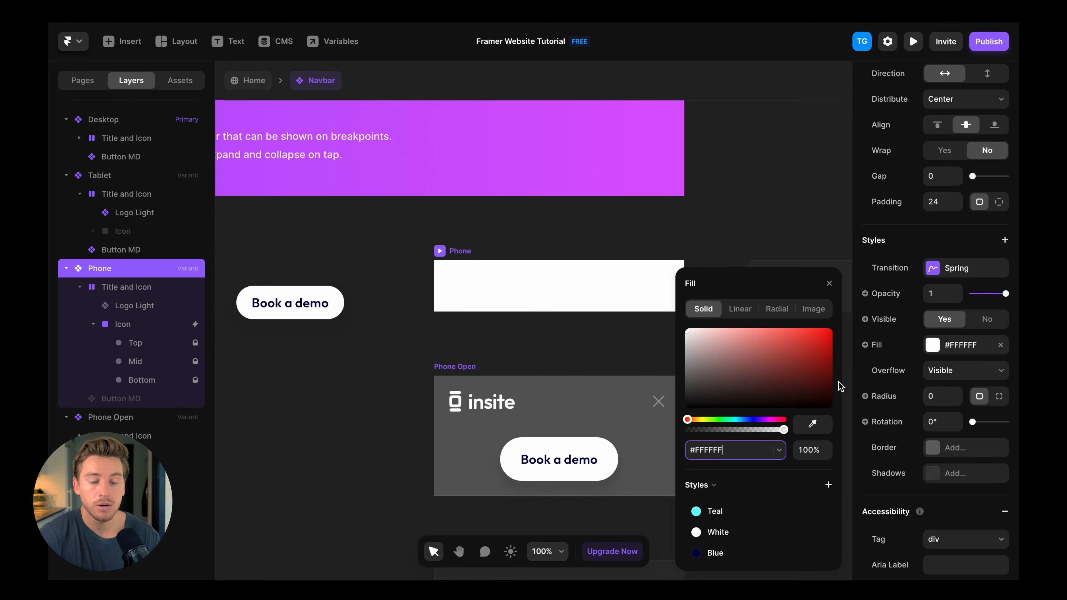
text(15)
key(Return)
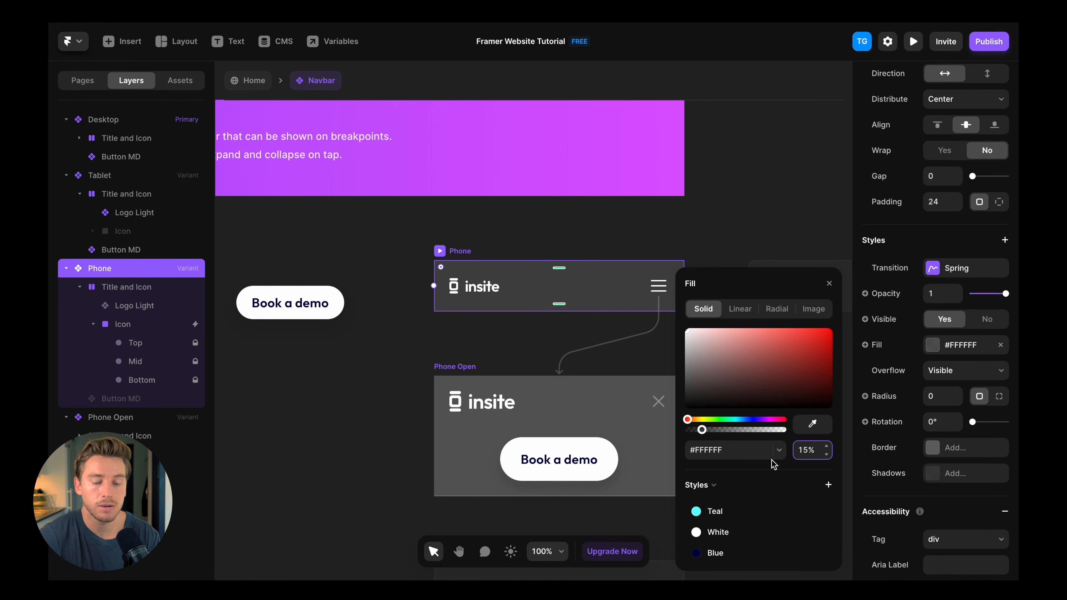
click(706, 230)
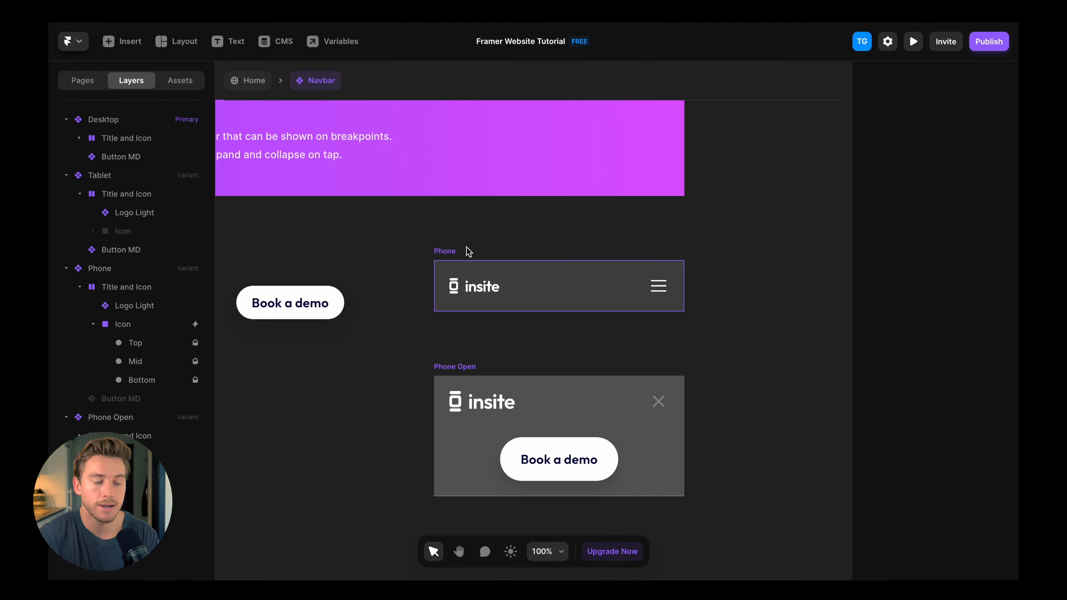
Step: Return to the Home page and check the navbar at the Phone breakpoint
click(254, 82)
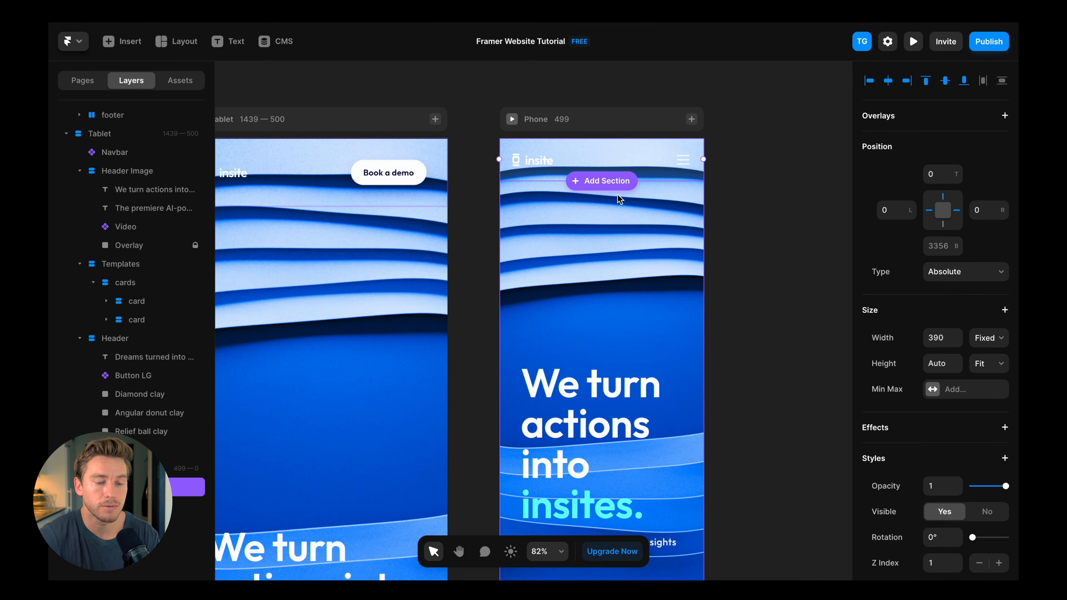
click(719, 134)
click(665, 145)
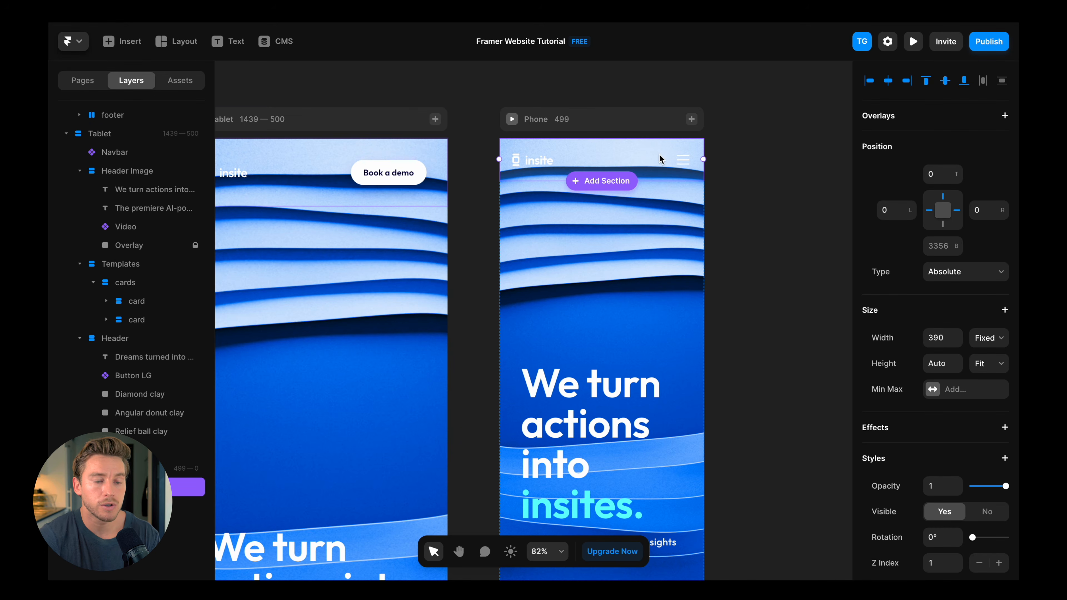
Step: Remove the fill from the Navbar's Phone variant and go back to the Home page
double_click(647, 146)
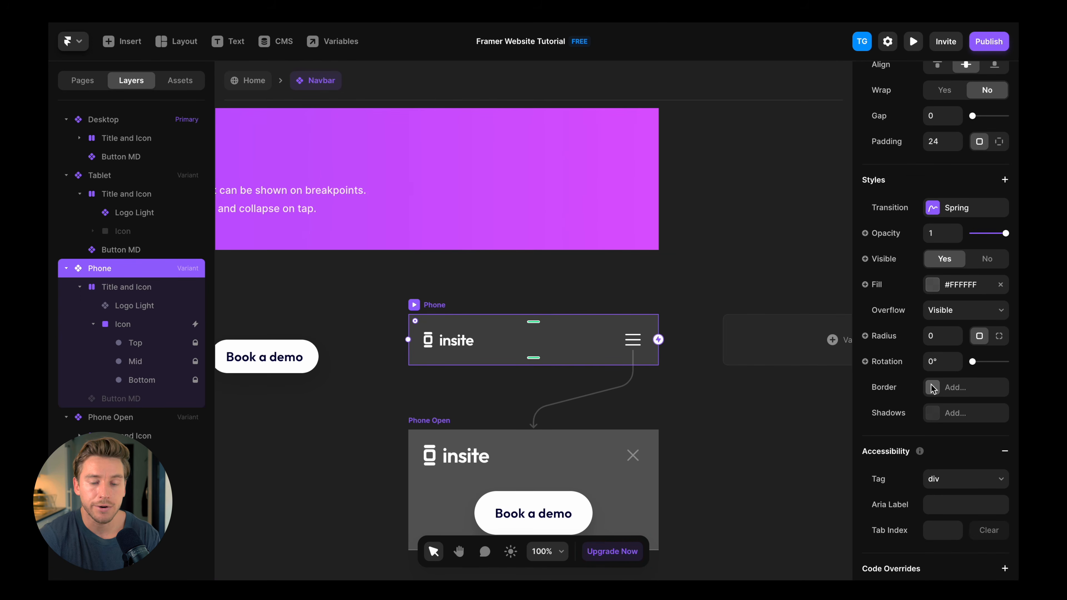
click(1002, 286)
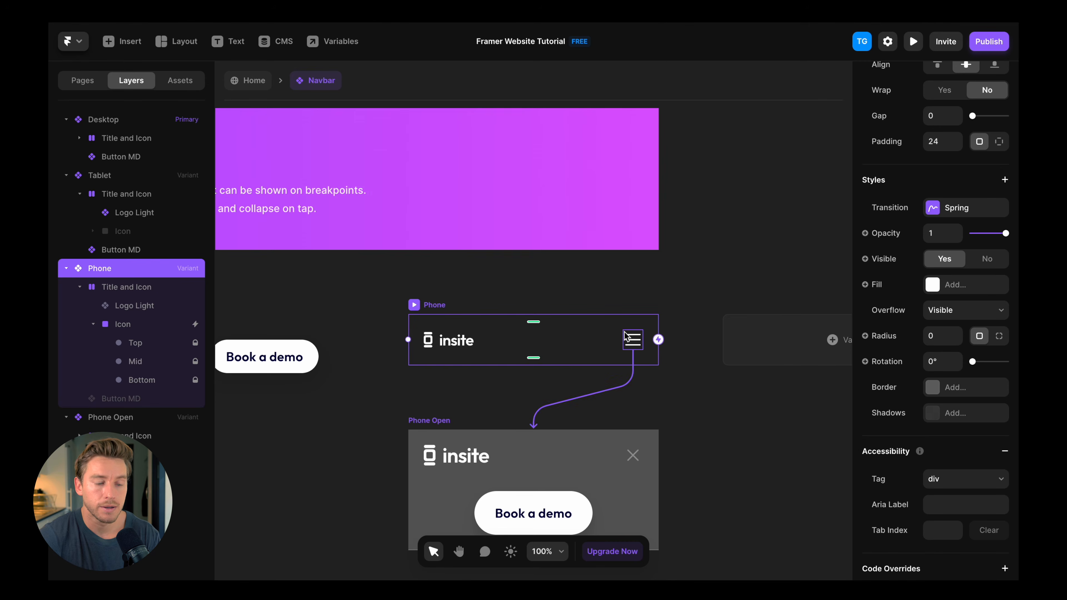
click(251, 81)
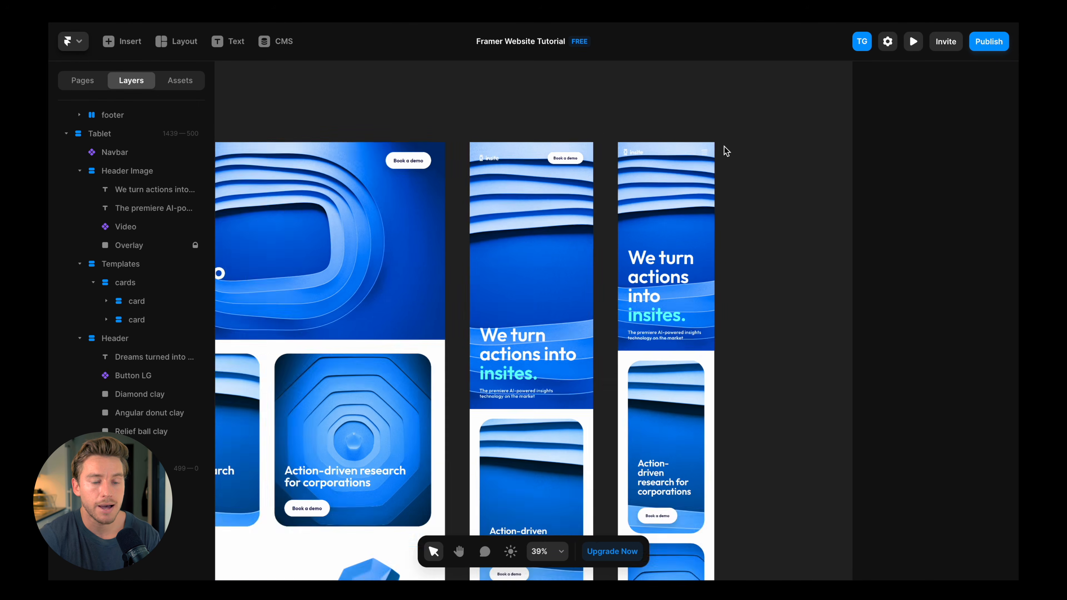
Step: Set the padding of the Phone breakpoint's Header Image section to 24
scroll(724, 147, up, 2)
click(687, 253)
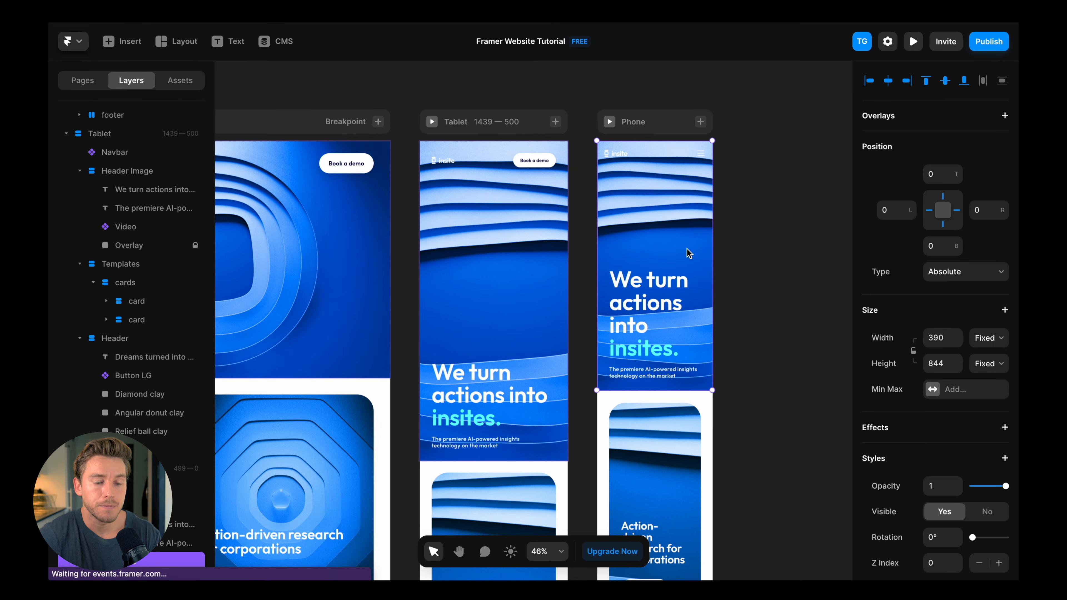
scroll(143, 466, down, 2)
click(143, 464)
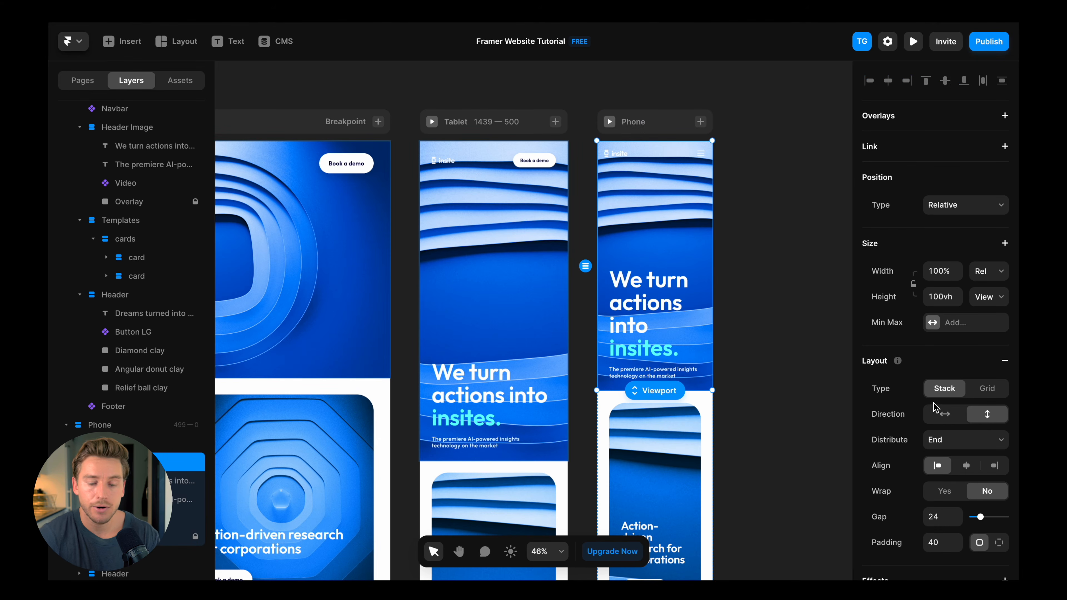
scroll(936, 415, down, 3)
click(936, 428)
text(24)
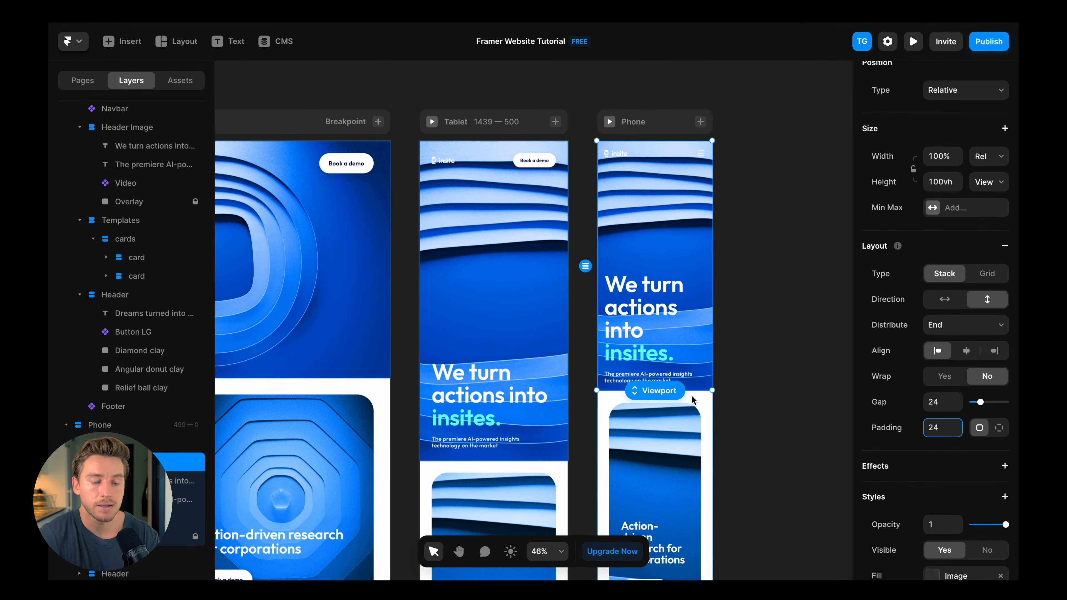
Step: Set the padding of the Phone breakpoint's Templates section to 24
scroll(694, 399, down, 4)
click(708, 281)
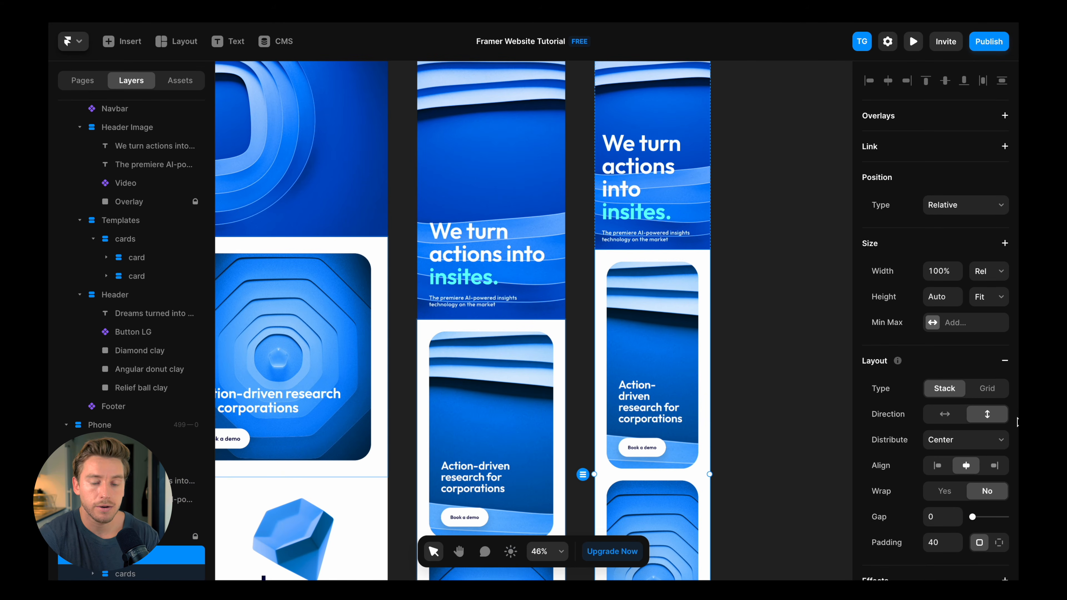
scroll(742, 370, down, 2)
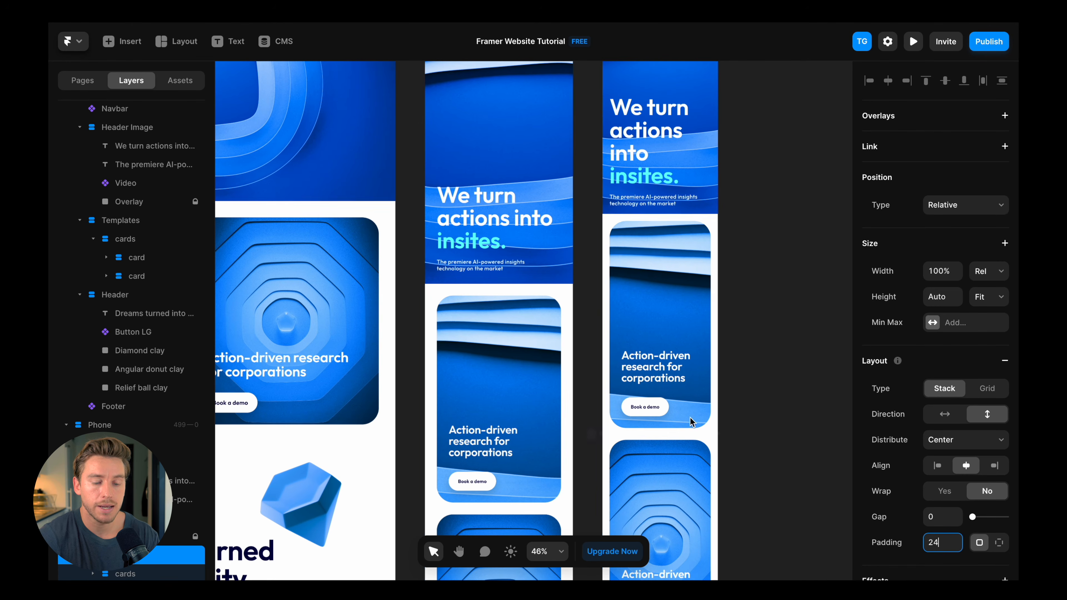
Step: Set the gap of the cards stack at the Phone breakpoint to 24
click(689, 437)
scroll(952, 478, down, 1)
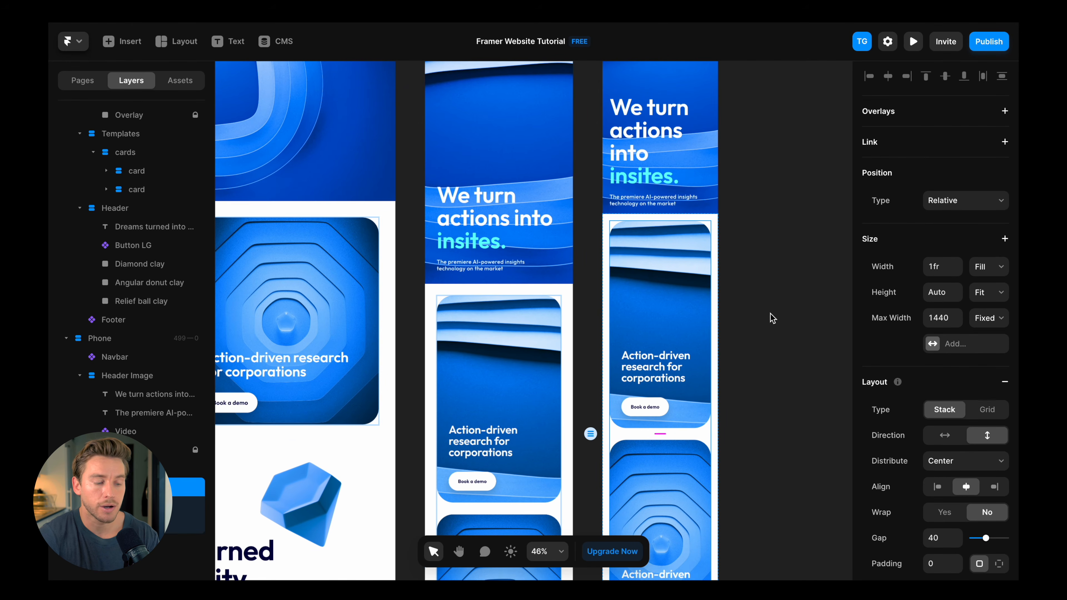
text(24)
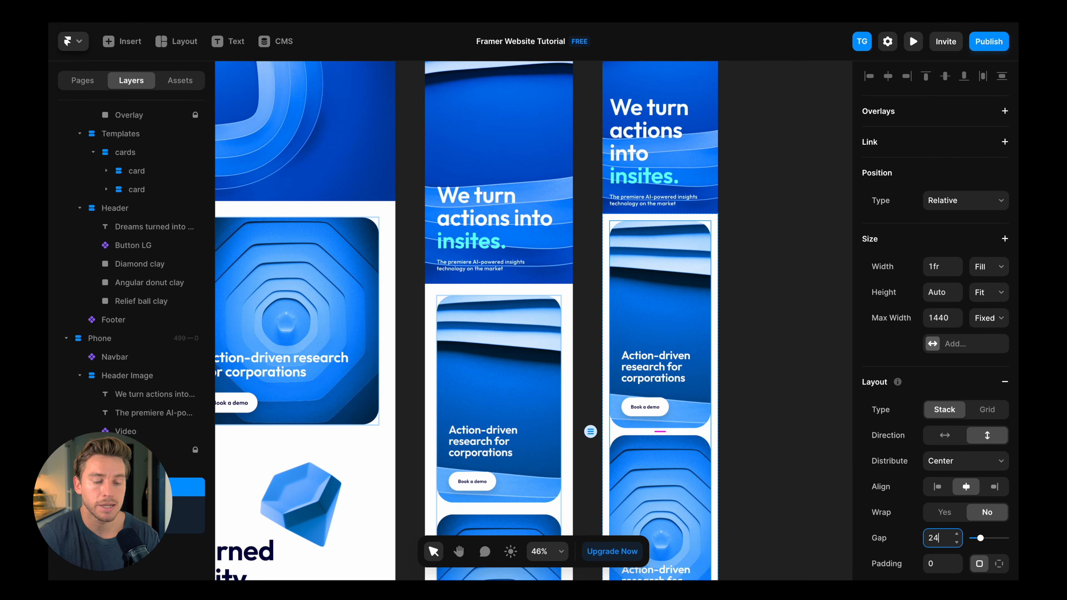
click(809, 426)
Step: Reduce the fixed height of both cards in the Tablet breakpoint's Templates section
scroll(810, 429, down, 4)
scroll(777, 401, down, 5)
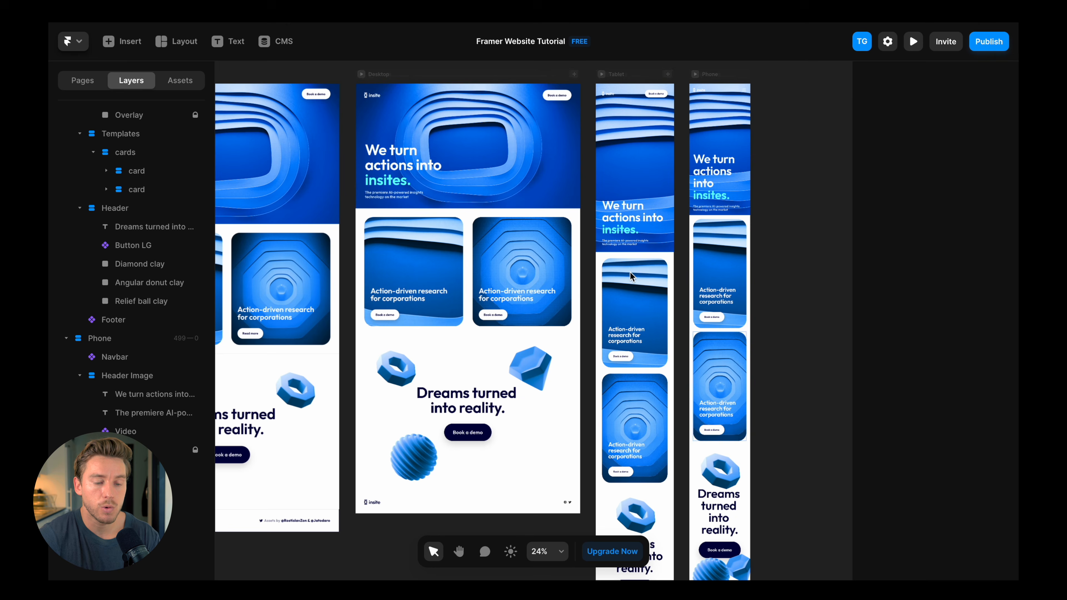
click(641, 292)
shift+click(652, 403)
scroll(916, 432, down, 2)
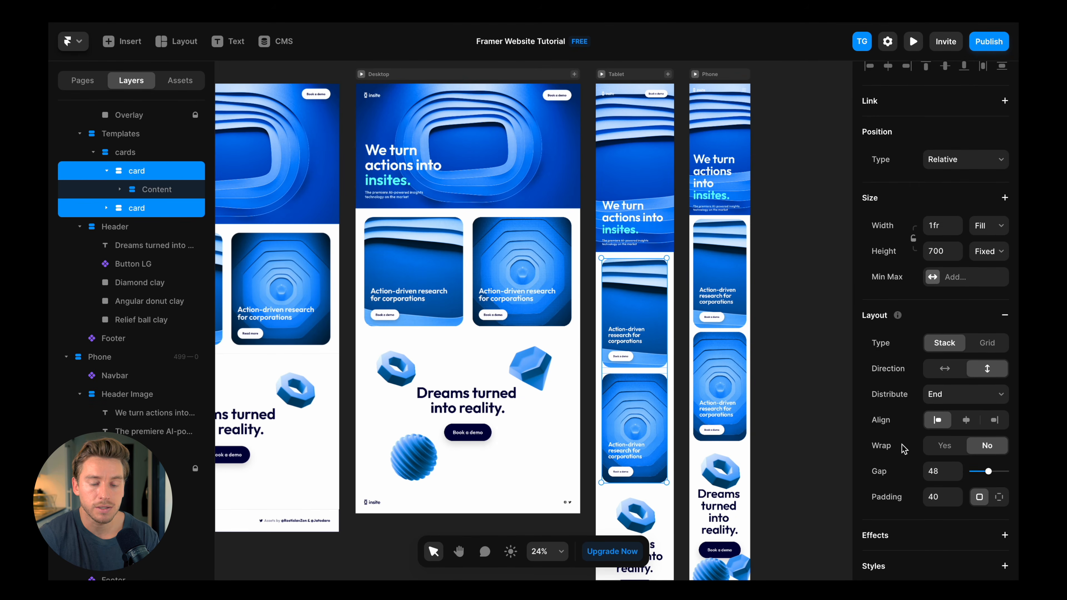
scroll(775, 373, up, 5)
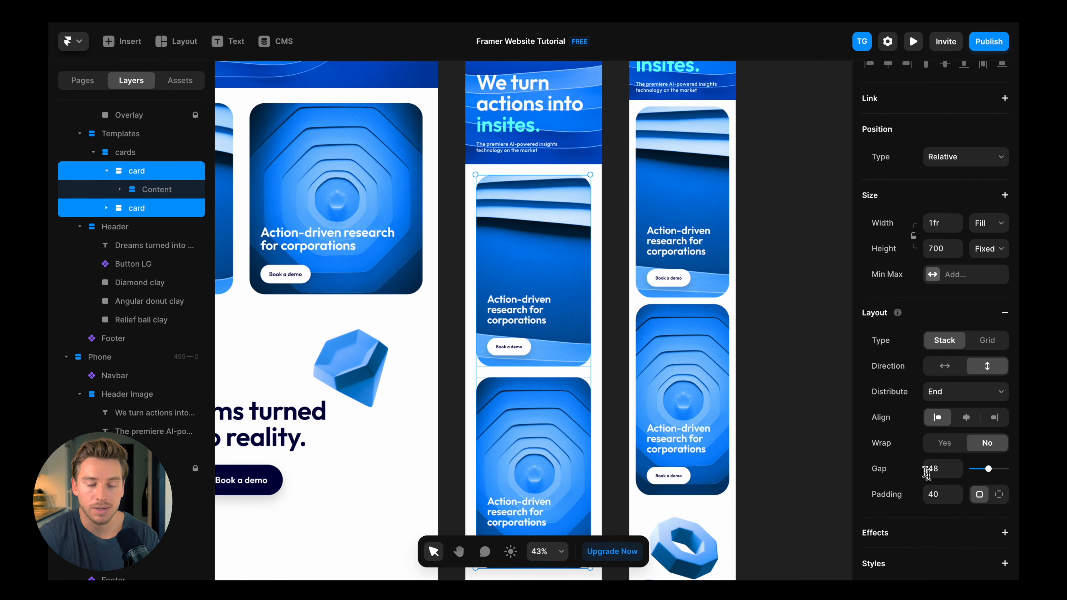
scroll(950, 421, down, 2)
scroll(931, 313, up, 3)
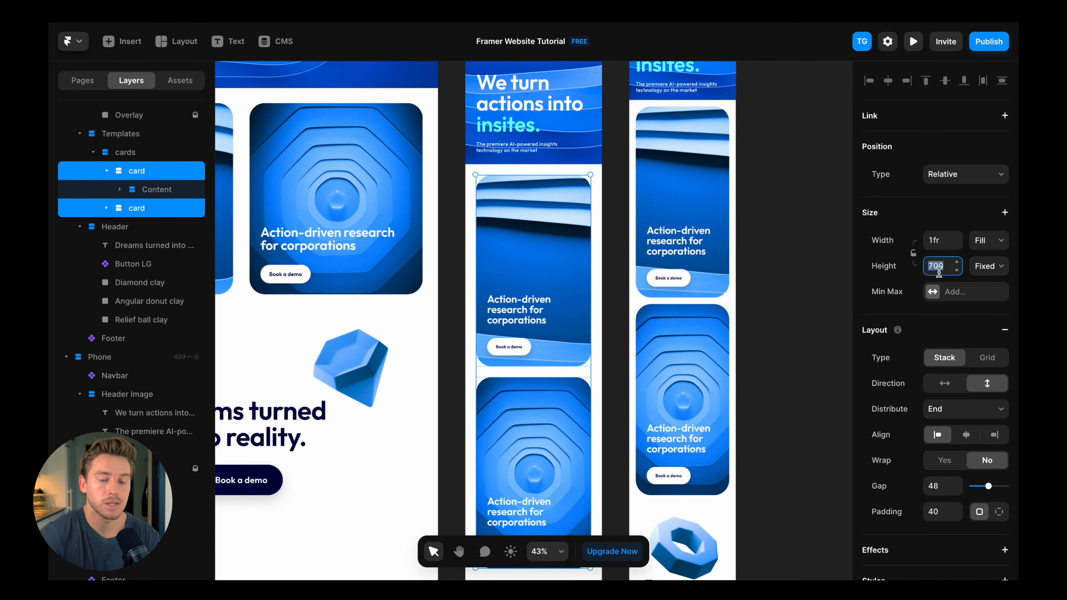
key(Return)
Step: Set the height of both cards at the Phone breakpoint to 400
click(724, 202)
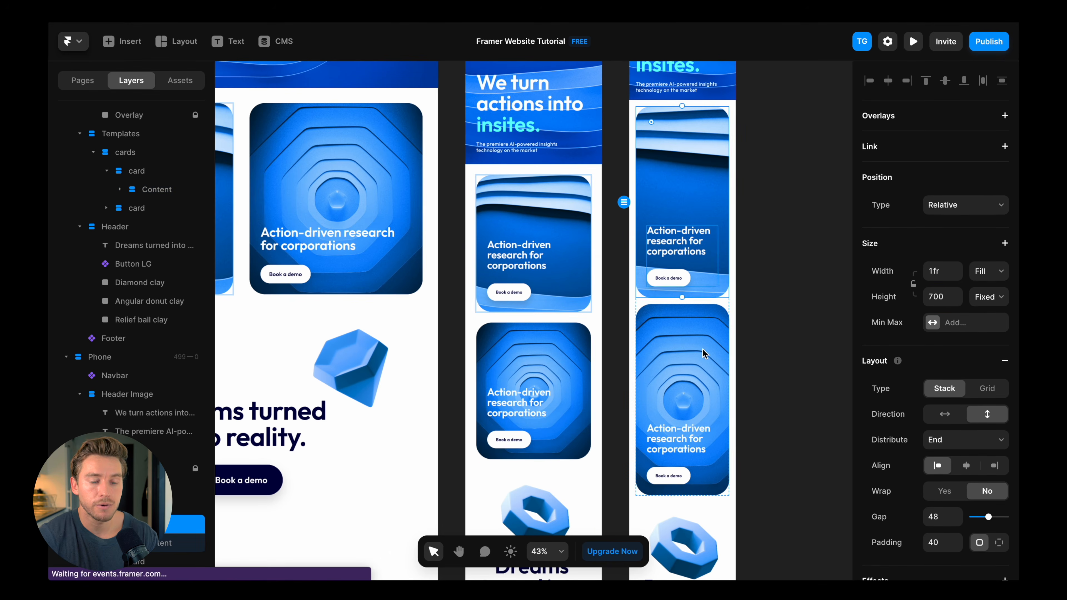
text(400)
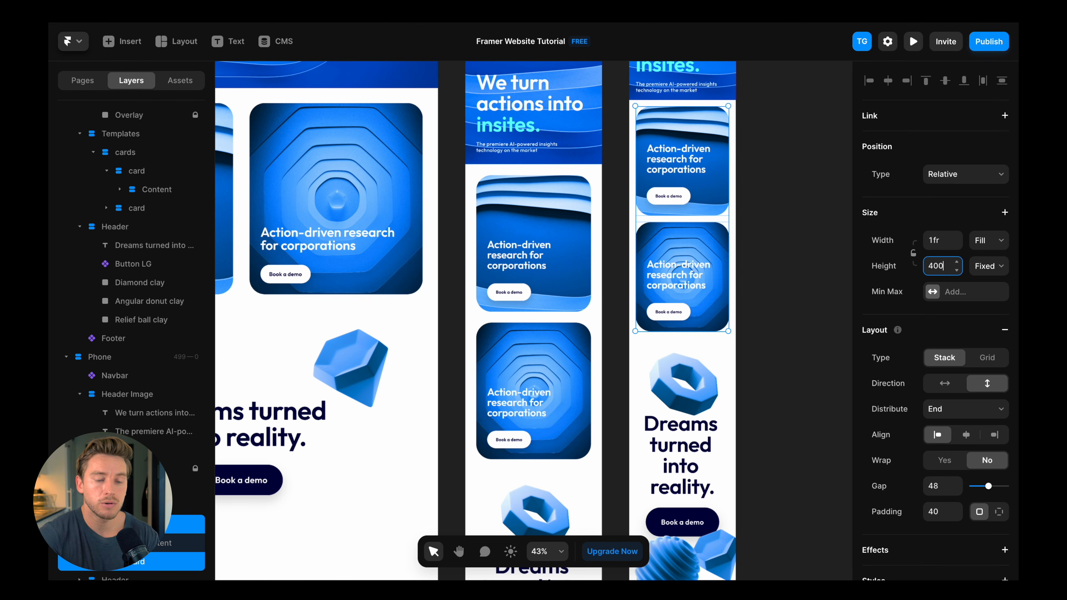
click(751, 215)
Step: Shrink the angular donut image above the heading in the Phone breakpoint's Header section
scroll(752, 215, up, 4)
scroll(751, 215, down, 7)
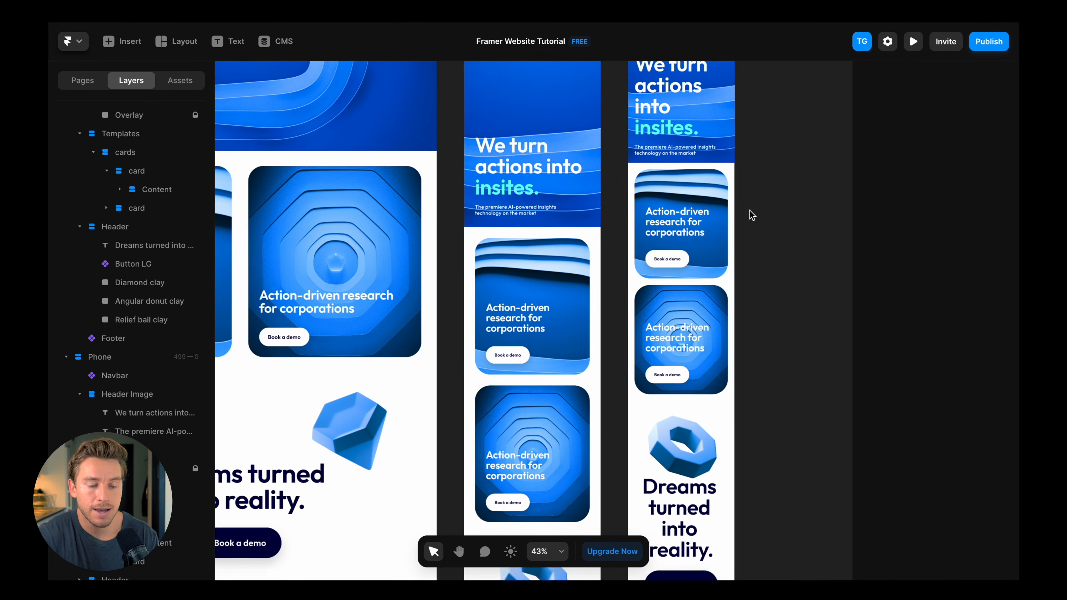
click(706, 263)
scroll(710, 267, up, 3)
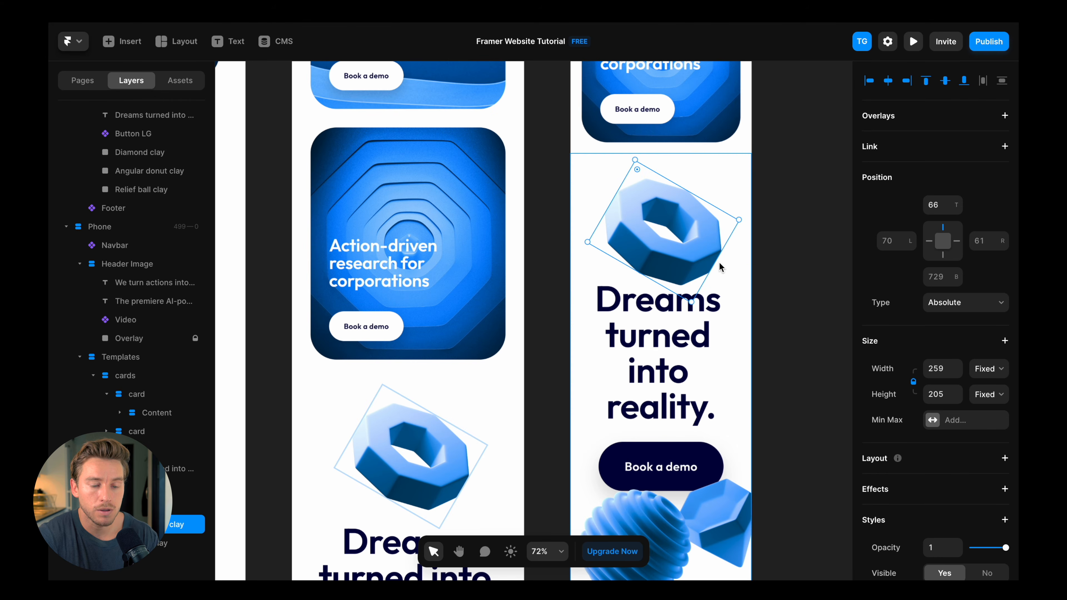
drag(717, 261, 658, 236)
Step: Shrink the relief ball image in the Phone breakpoint's Header section to about 169 × 169
scroll(666, 330, down, 4)
scroll(667, 335, down, 2)
click(687, 334)
drag(625, 288, 612, 333)
click(626, 331)
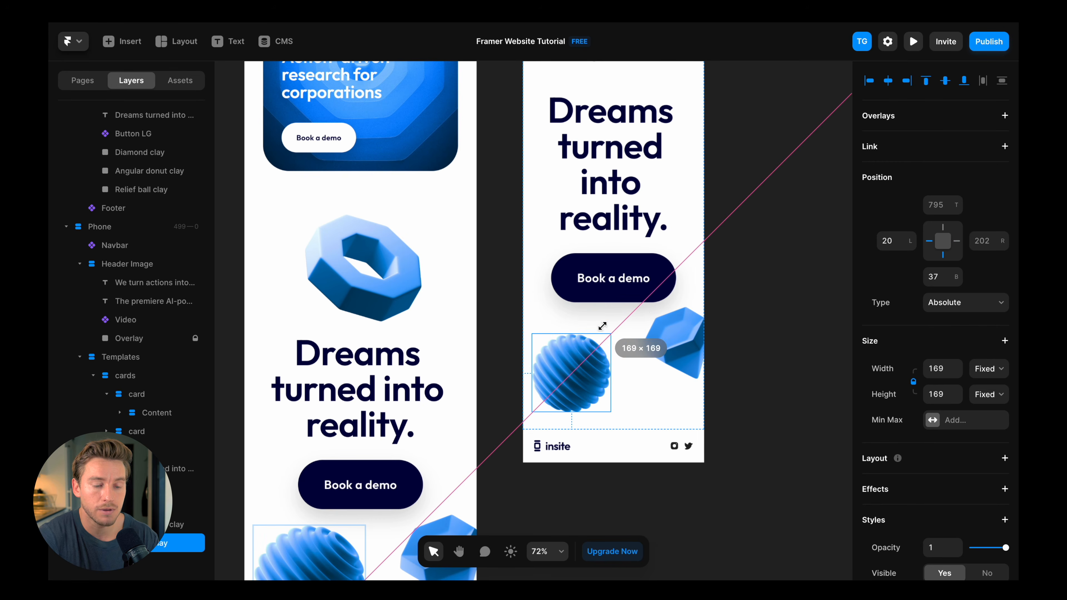
Step: Move the Phone breakpoint's relief ball to the section's left edge and place the diamond 0 from the right and 79 from the bottom
scroll(607, 330, up, 3)
scroll(605, 329, down, 4)
scroll(603, 328, up, 1)
drag(597, 386, 586, 374)
drag(701, 364, 692, 378)
scroll(693, 378, up, 1)
scroll(673, 345, up, 2)
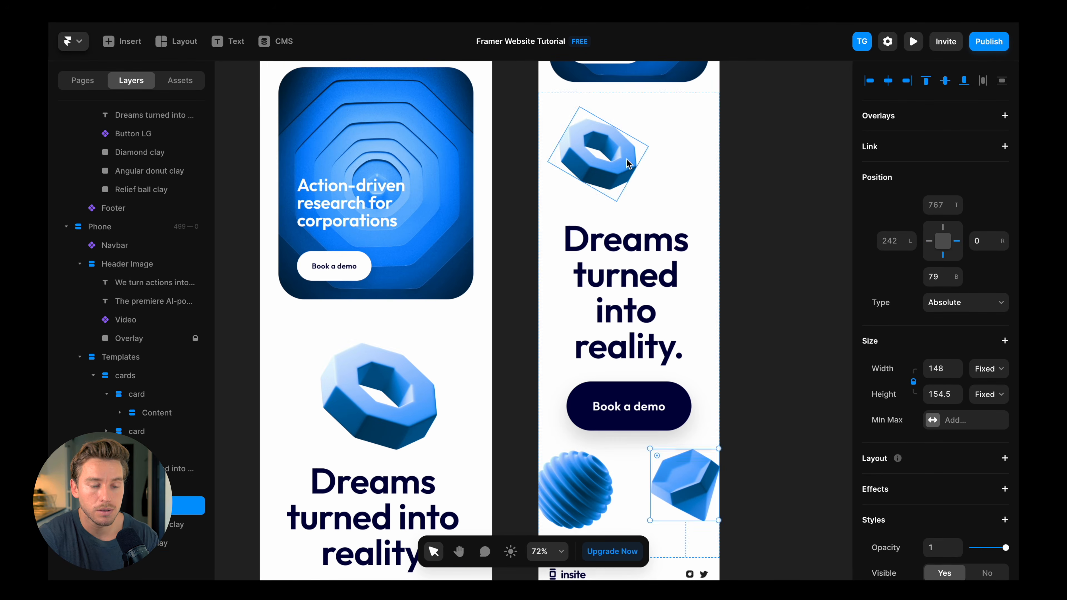
Step: Set the padding of the Phone breakpoint's Header section to 24 and its gap to 32
click(641, 288)
click(693, 379)
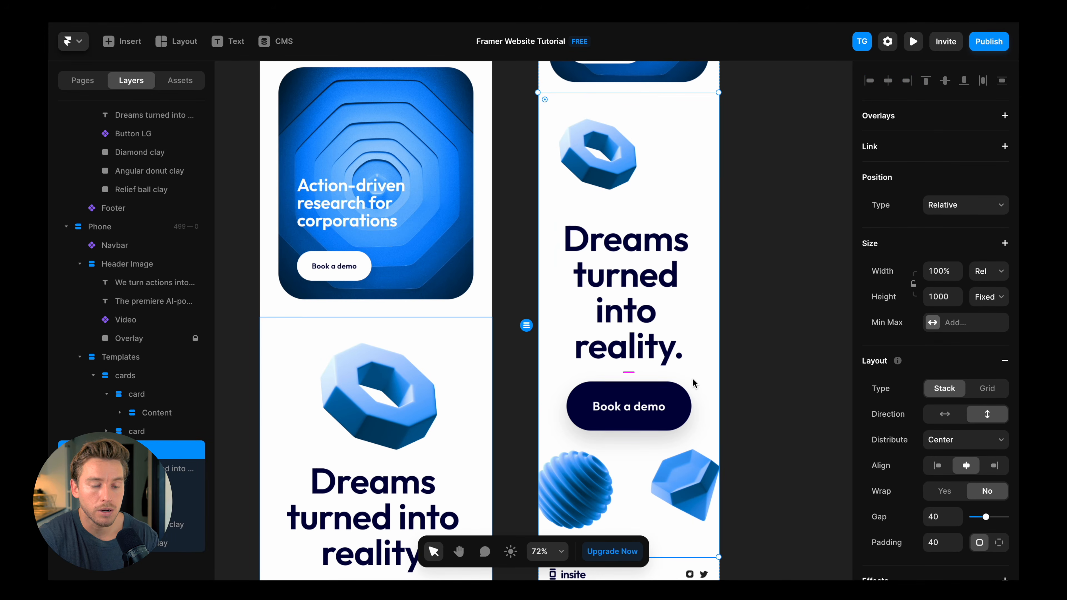
scroll(953, 471, down, 2)
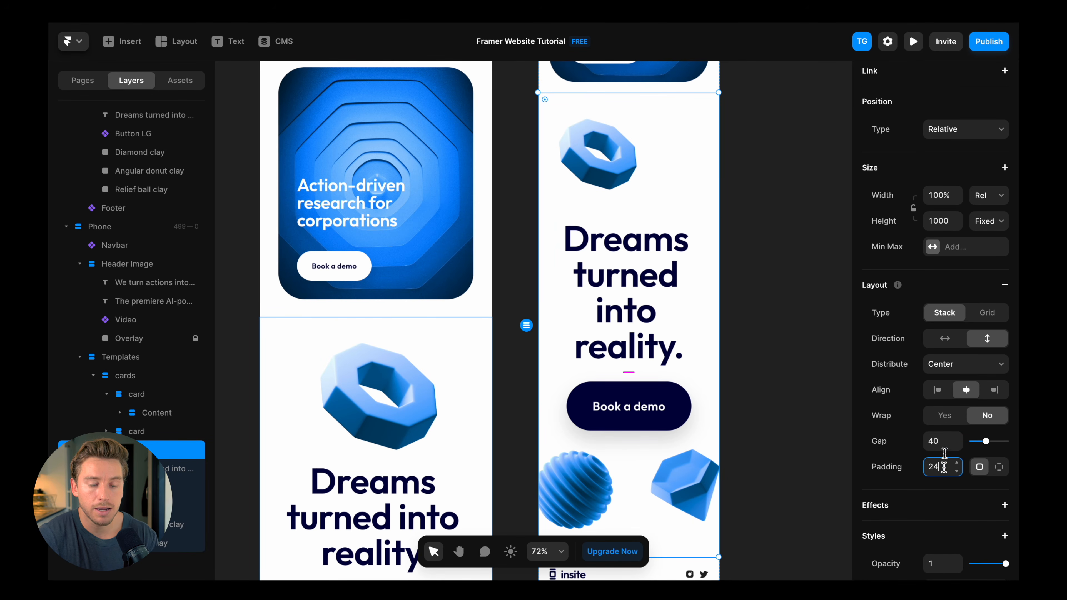
text(32)
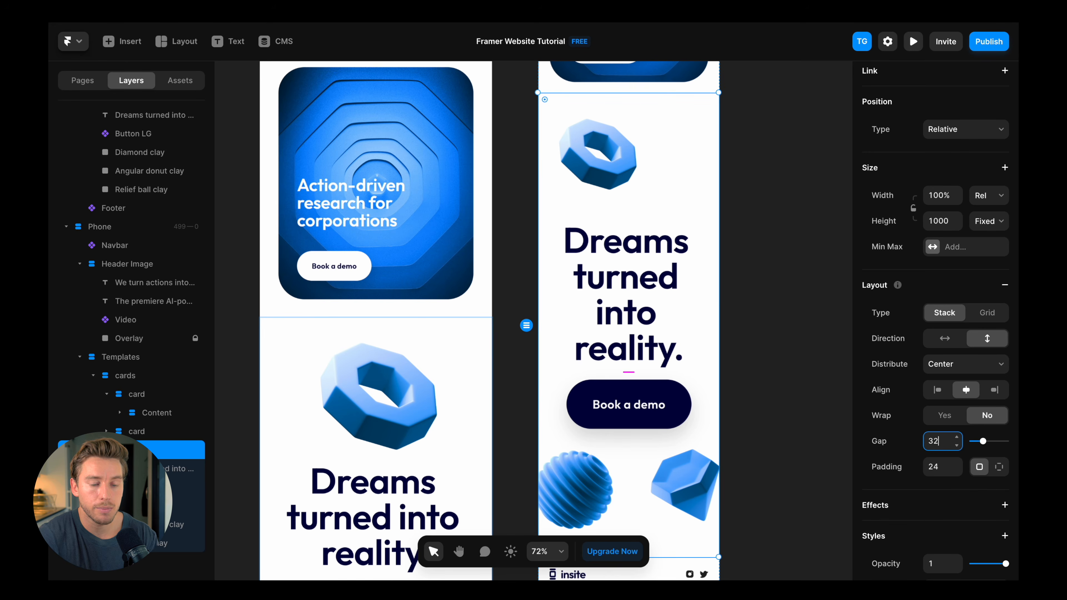
scroll(712, 311, down, 5)
scroll(700, 387, up, 3)
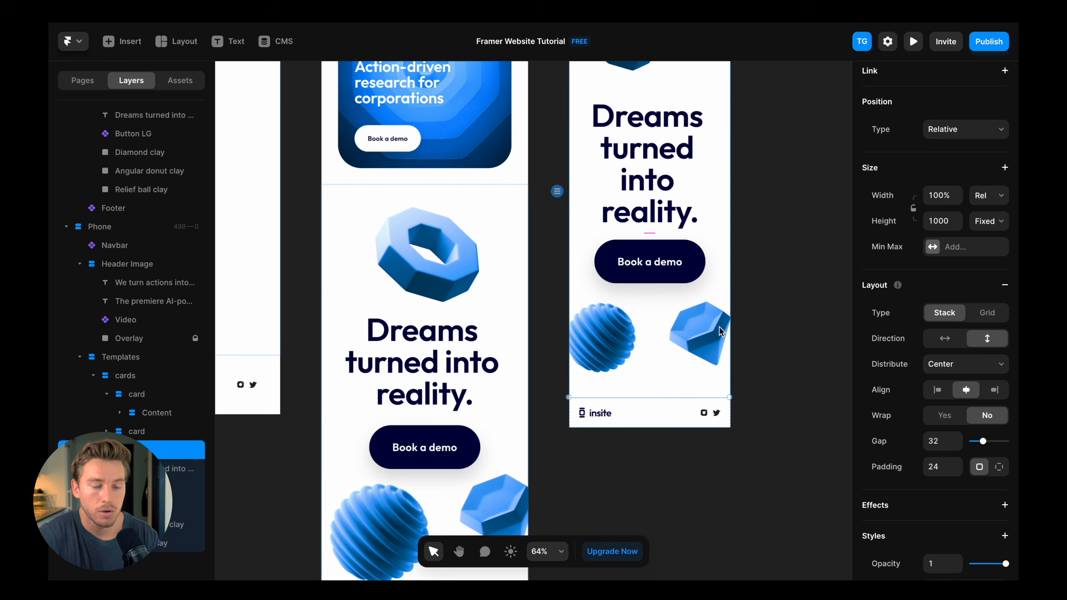
scroll(720, 327, down, 1)
click(749, 269)
Step: Preview the Desktop breakpoint at 1440 width and look through the page from the header to the footer
scroll(749, 269, down, 6)
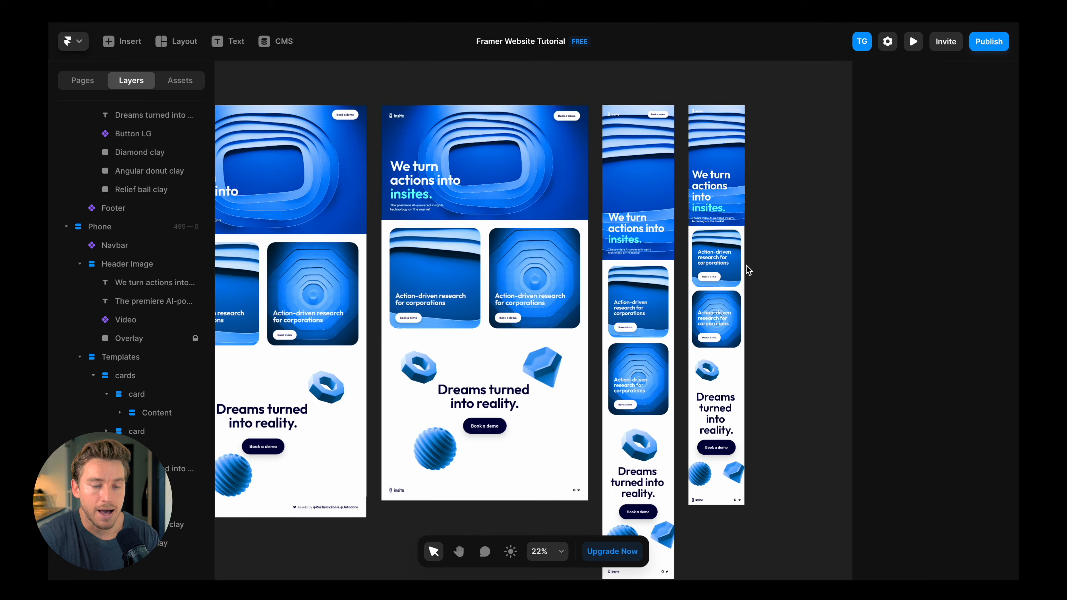
scroll(748, 270, down, 4)
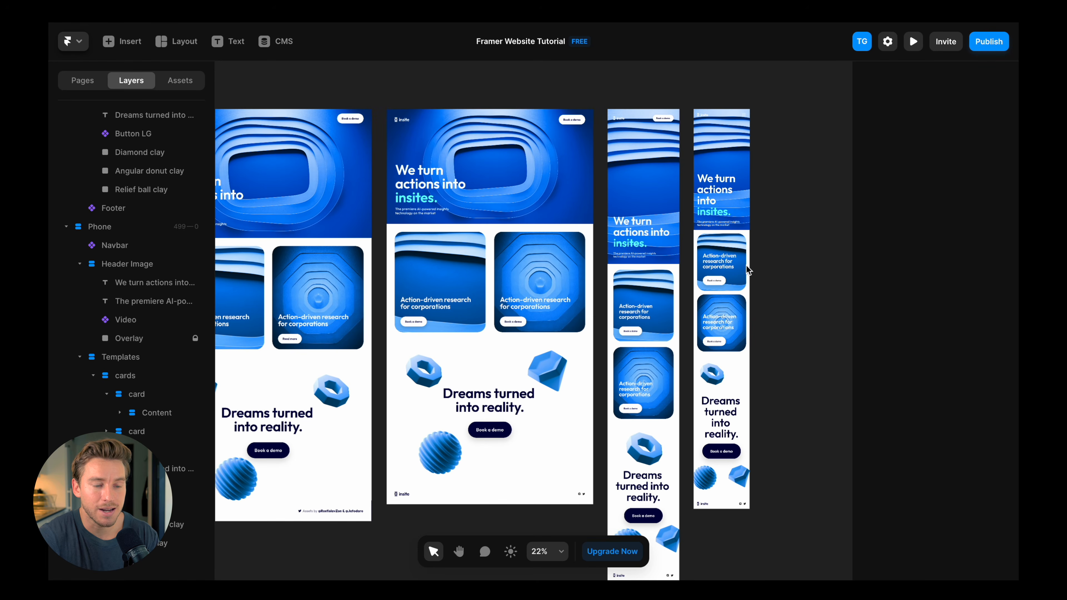
click(456, 100)
key(super+p)
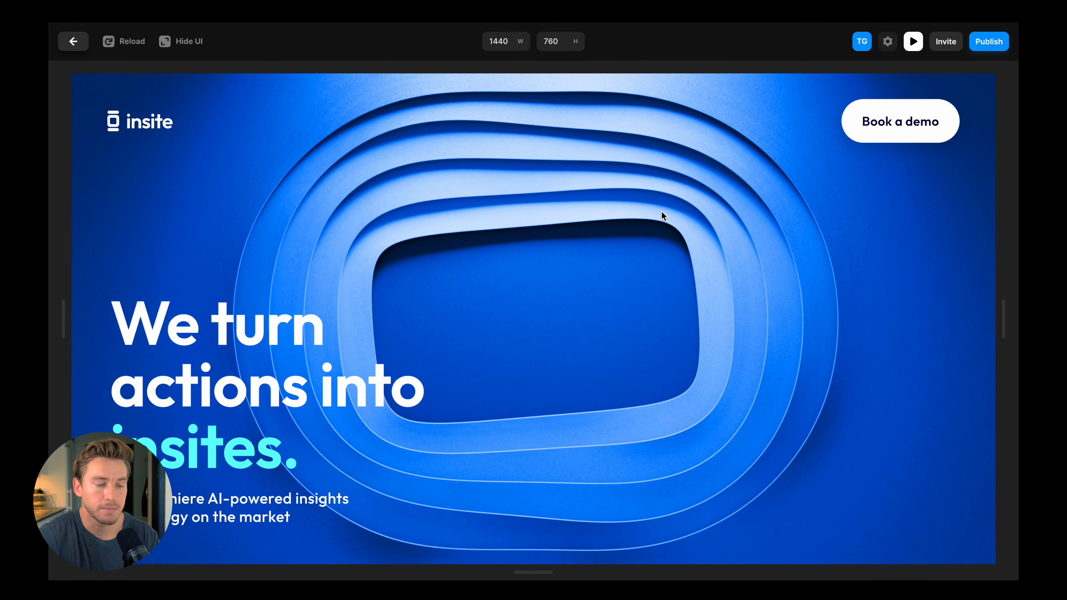
scroll(662, 212, down, 5)
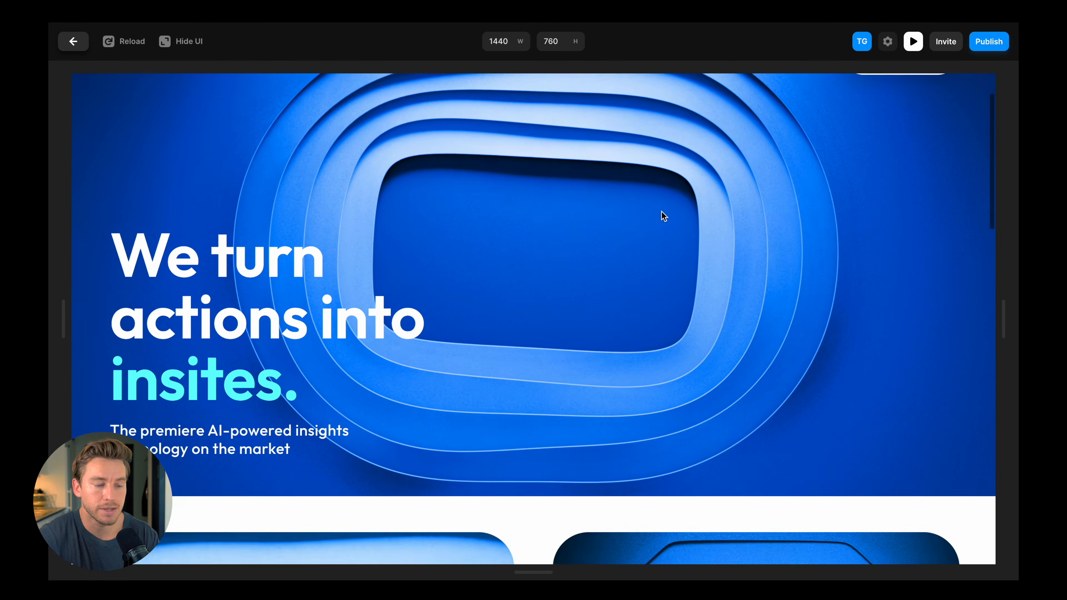
scroll(661, 211, down, 7)
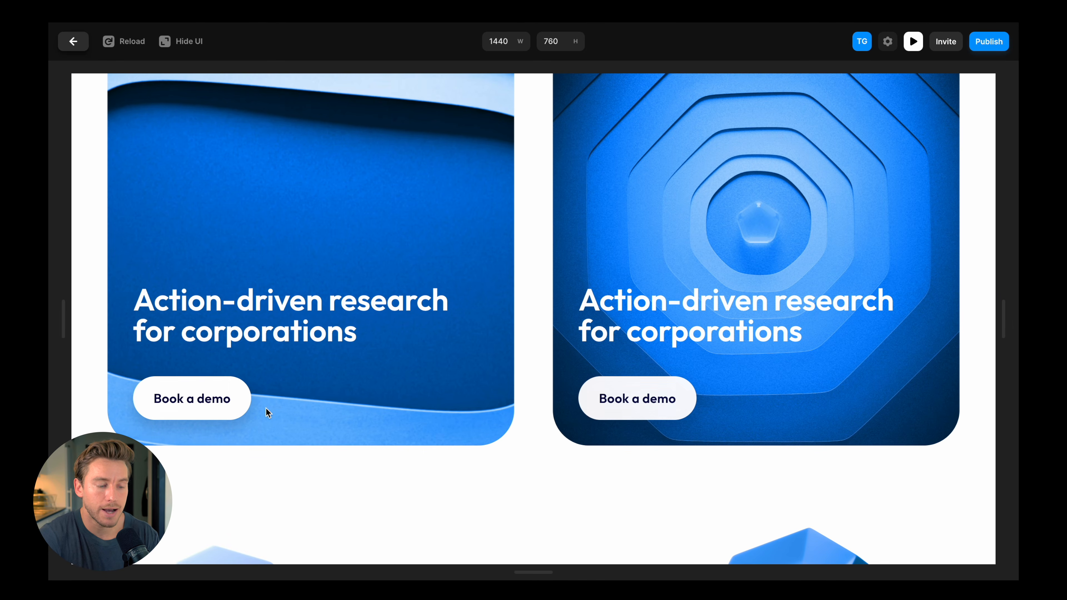
scroll(595, 345, down, 10)
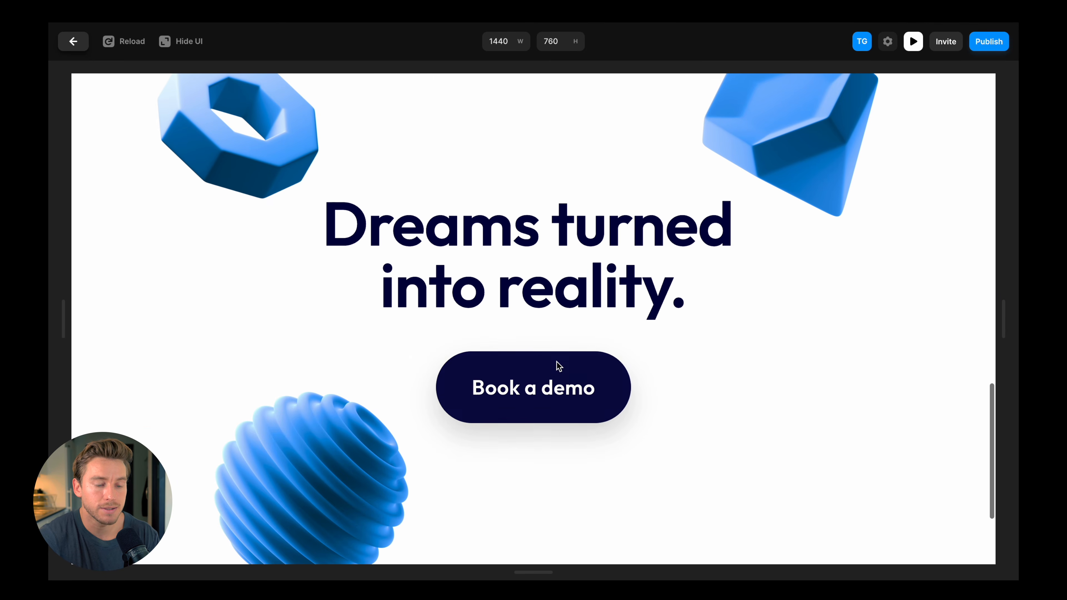
scroll(589, 284, down, 4)
scroll(431, 515, up, 20)
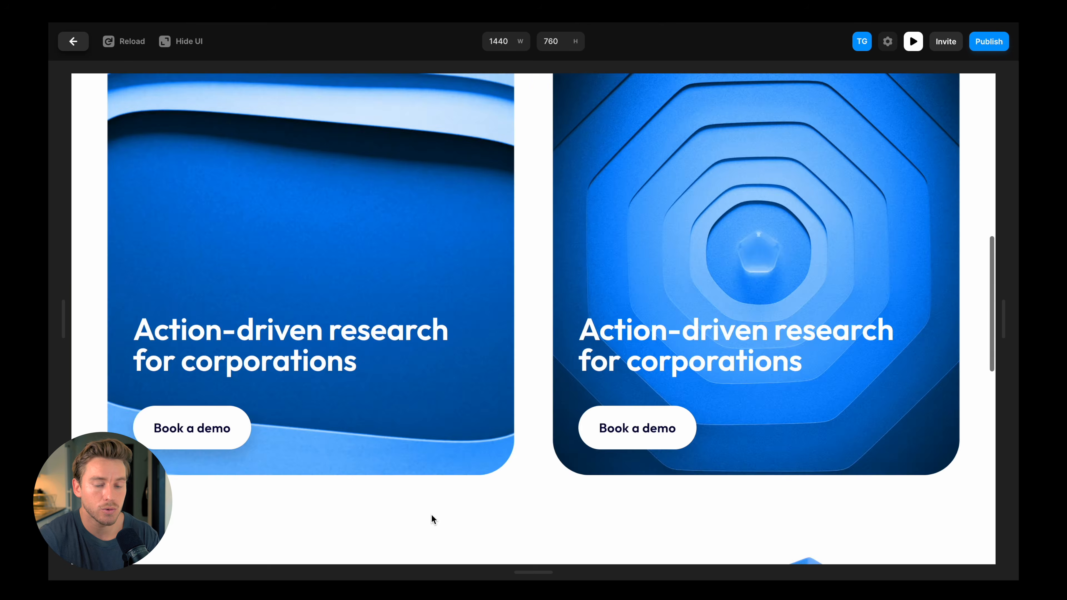
Step: Narrow the preview to 690 wide and examine how the page's sections adapt
drag(1004, 309, 762, 307)
scroll(688, 302, down, 10)
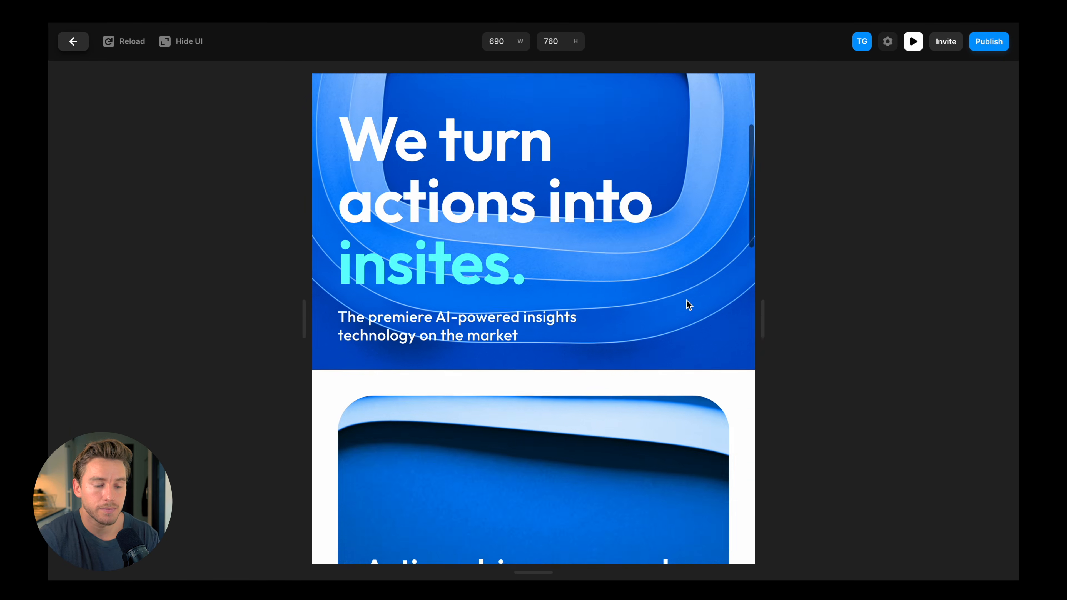
scroll(686, 300, down, 10)
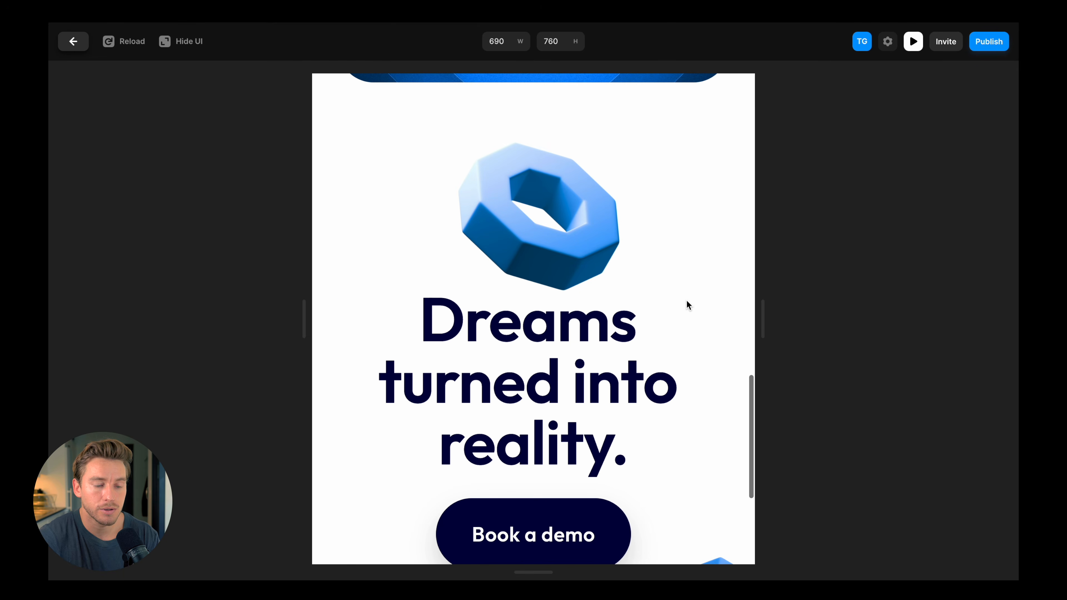
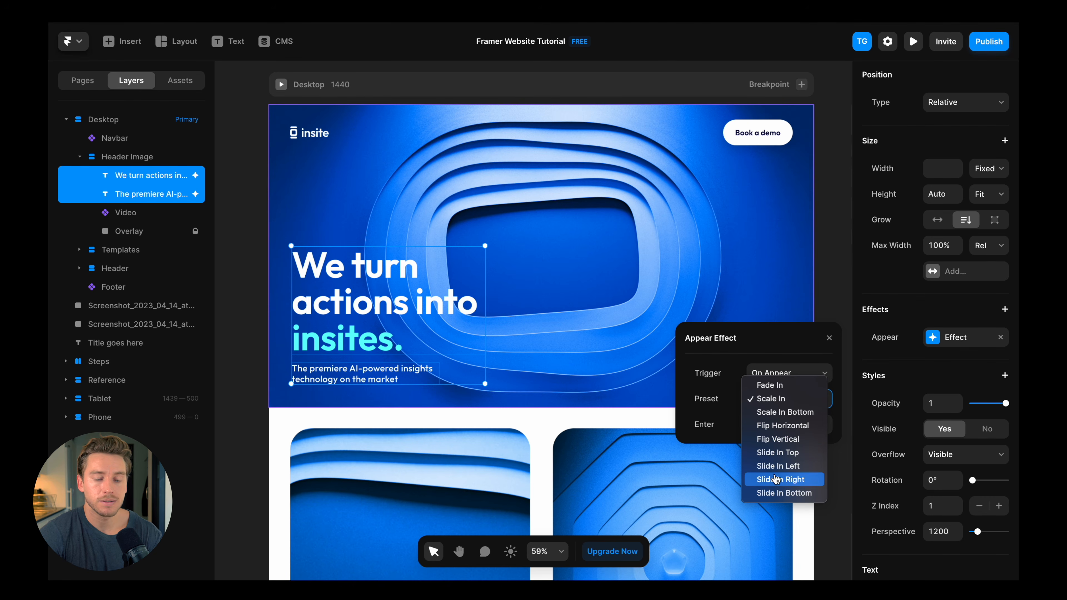
Step: Apply the Slide In Left preset to the appear effect of the Desktop heading and subheading, and open its enter effect settings
click(777, 465)
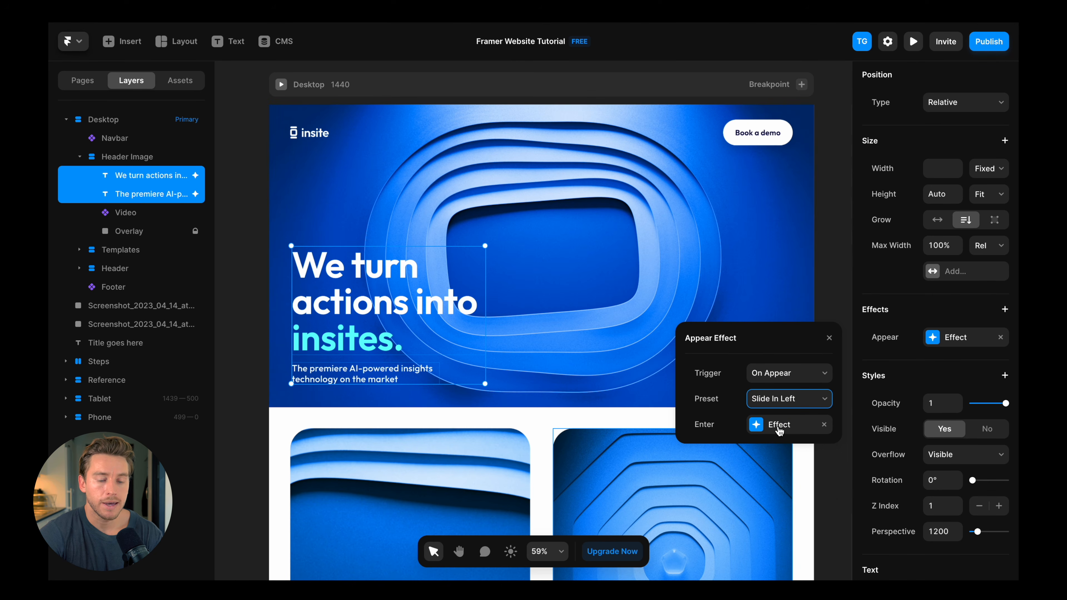
click(778, 425)
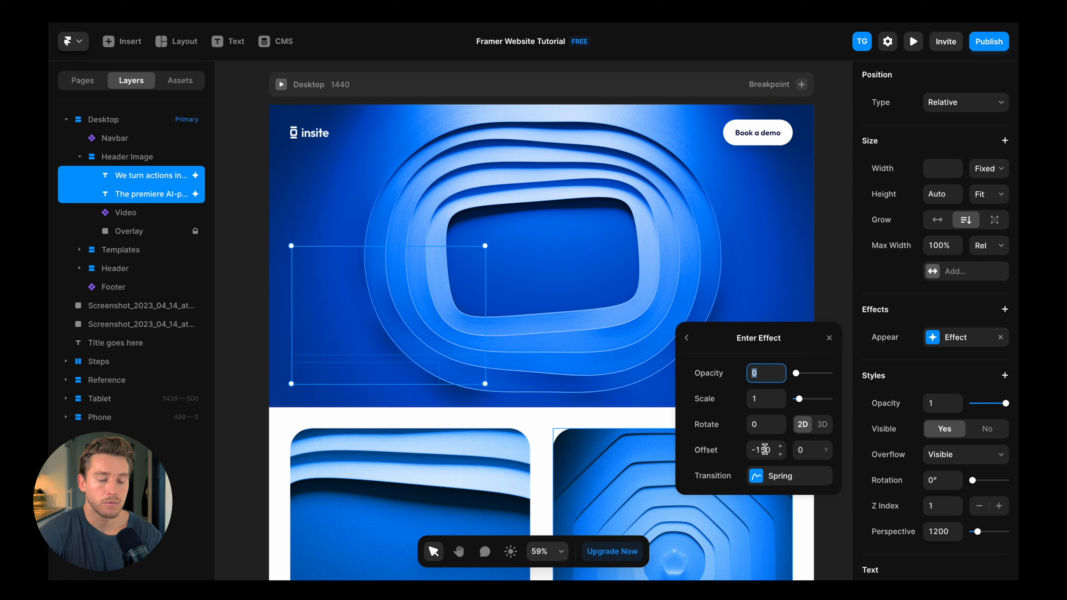
click(766, 449)
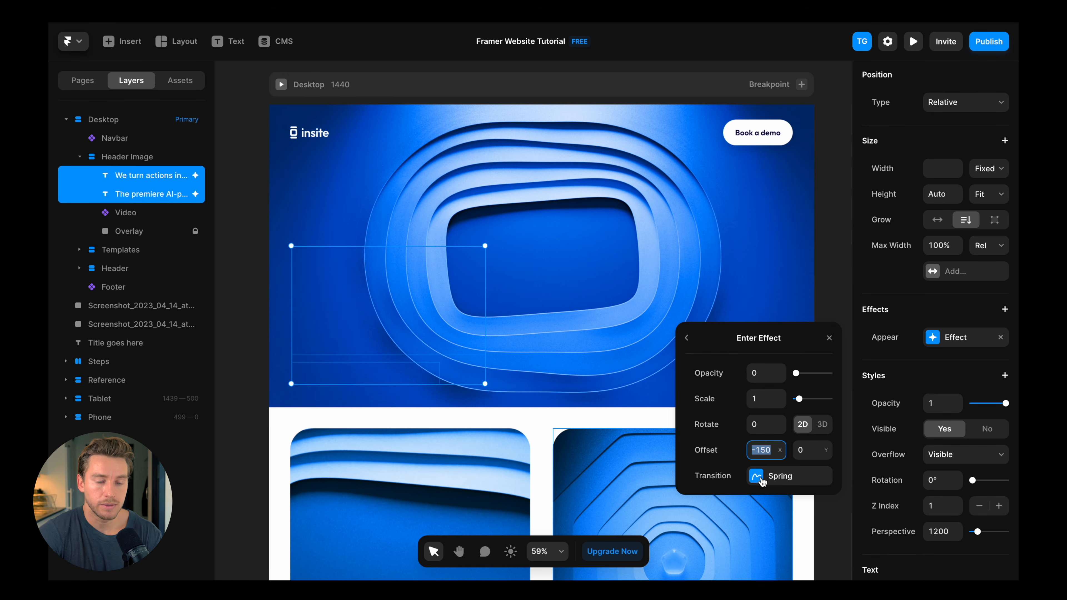
Step: Set the enter effect's spring transition to stiffness 500, damping 90 and mass 1.5 for the heading and subheading
click(758, 477)
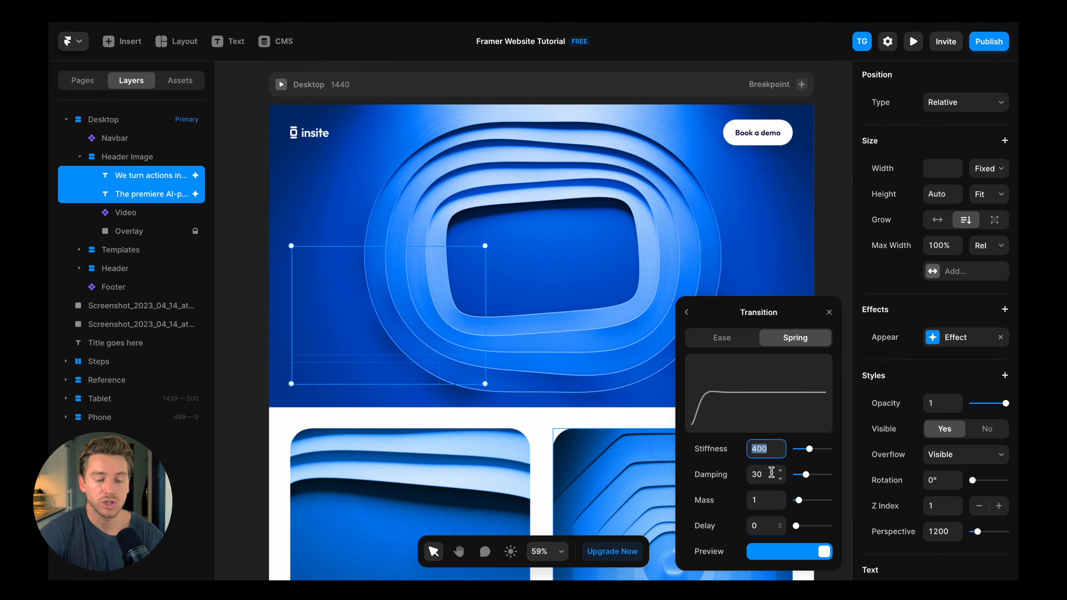
text(500)
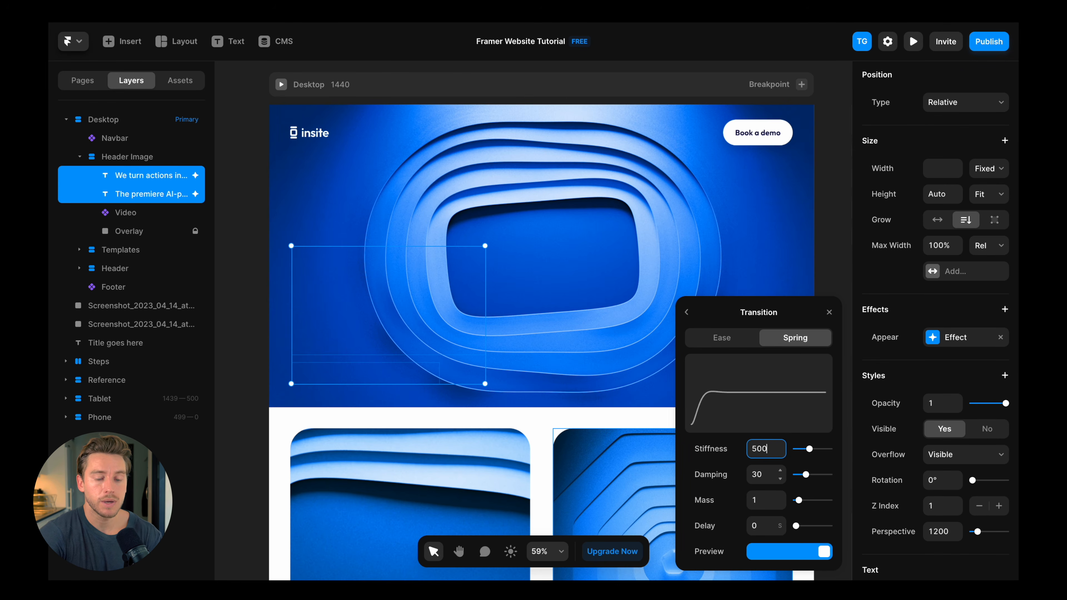
click(762, 475)
text(90)
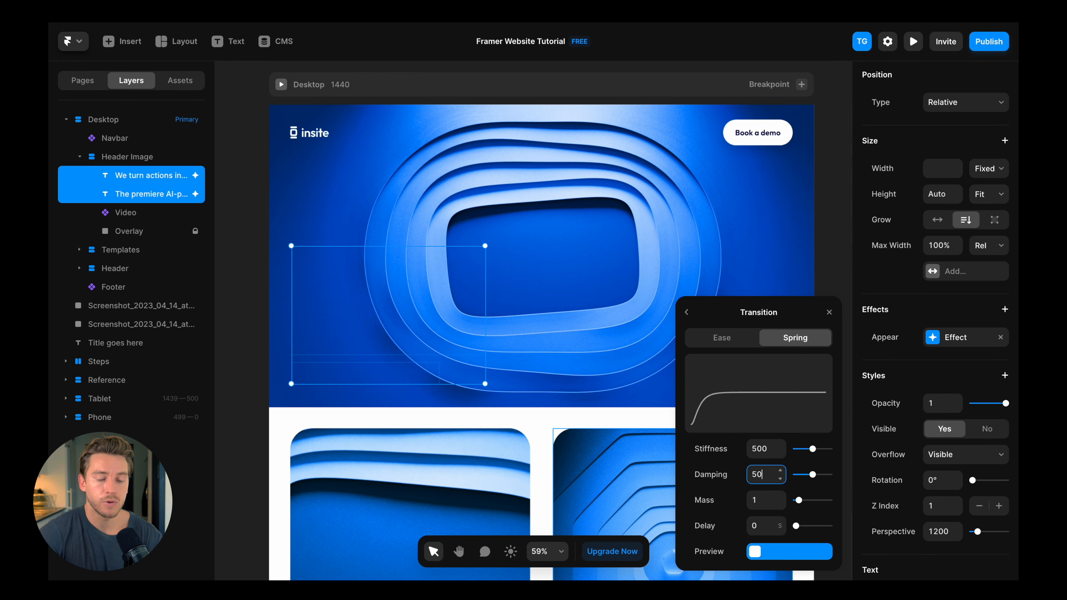
click(765, 495)
text(1)
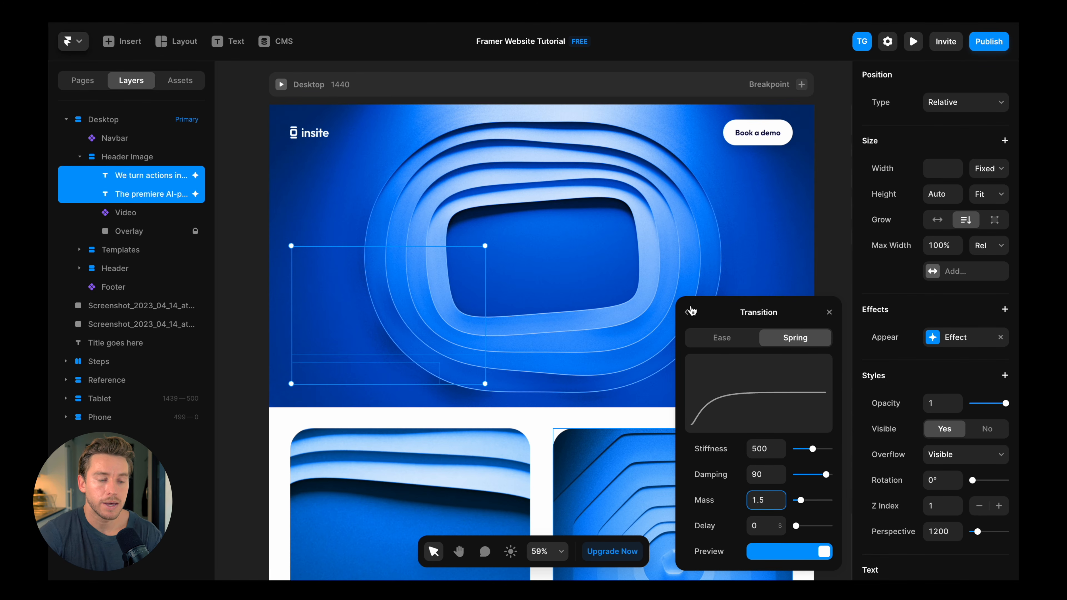
click(623, 236)
Step: Preview the page and replay the slide-in animation of the heading and subheading several times
key(super+p)
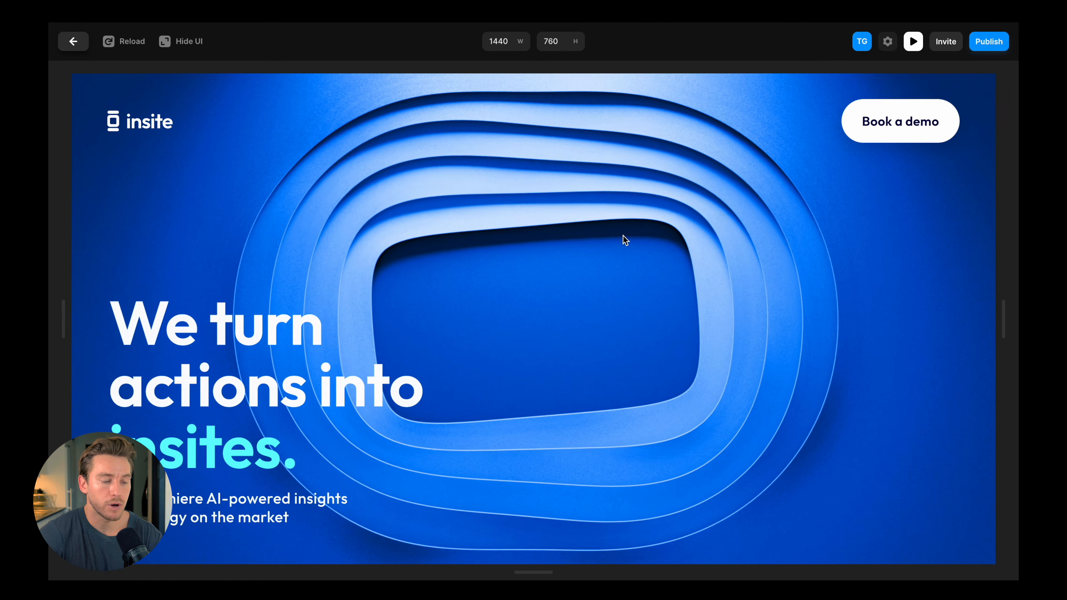
key(super+r)
key(super+r)
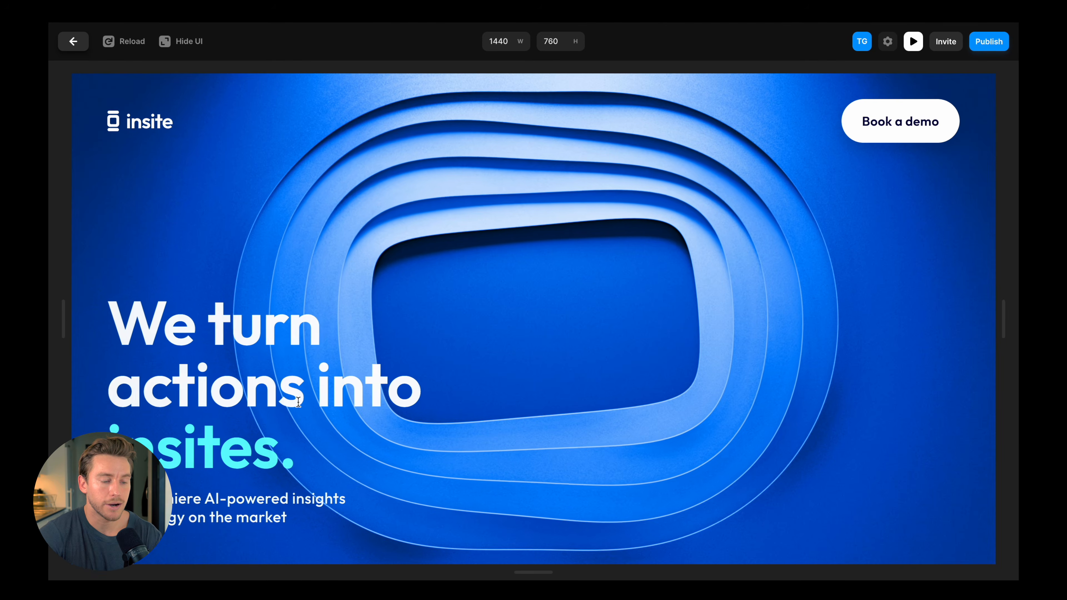
key(super+r)
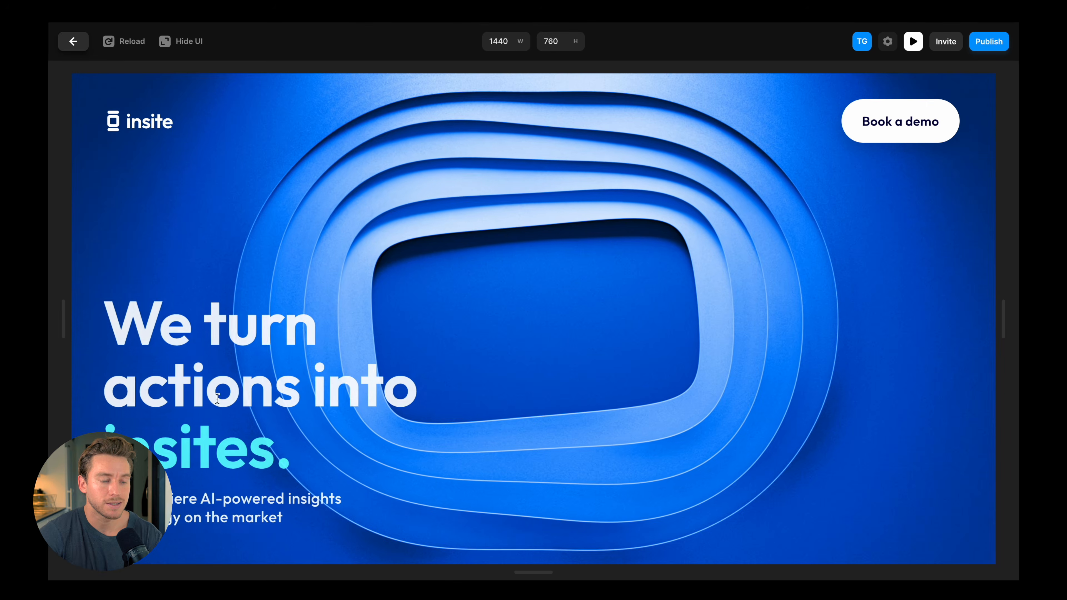
key(Escape)
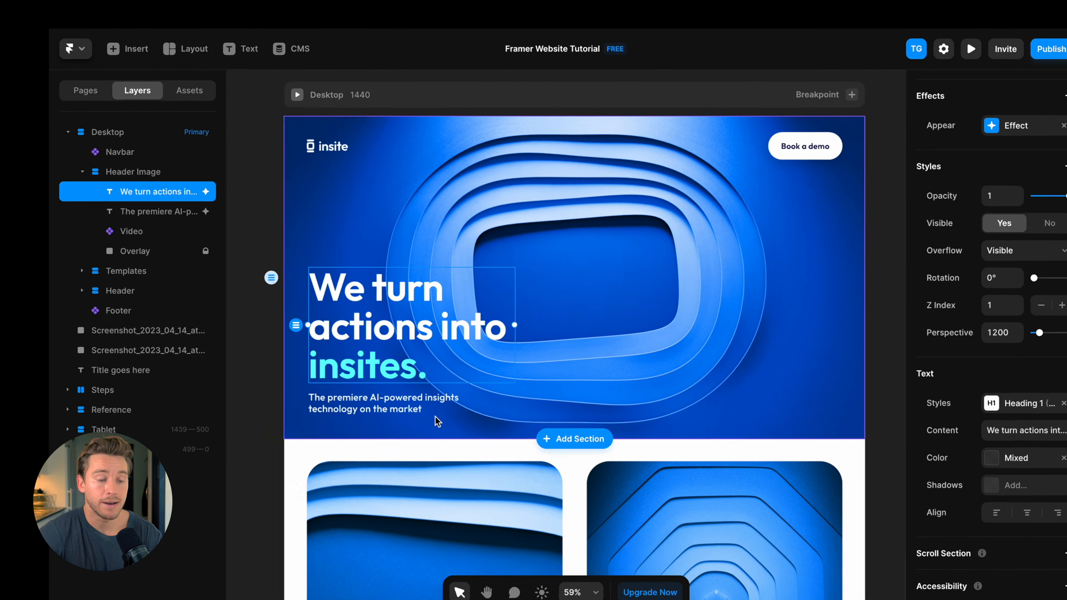
click(435, 418)
click(415, 403)
click(414, 341)
click(414, 403)
click(409, 331)
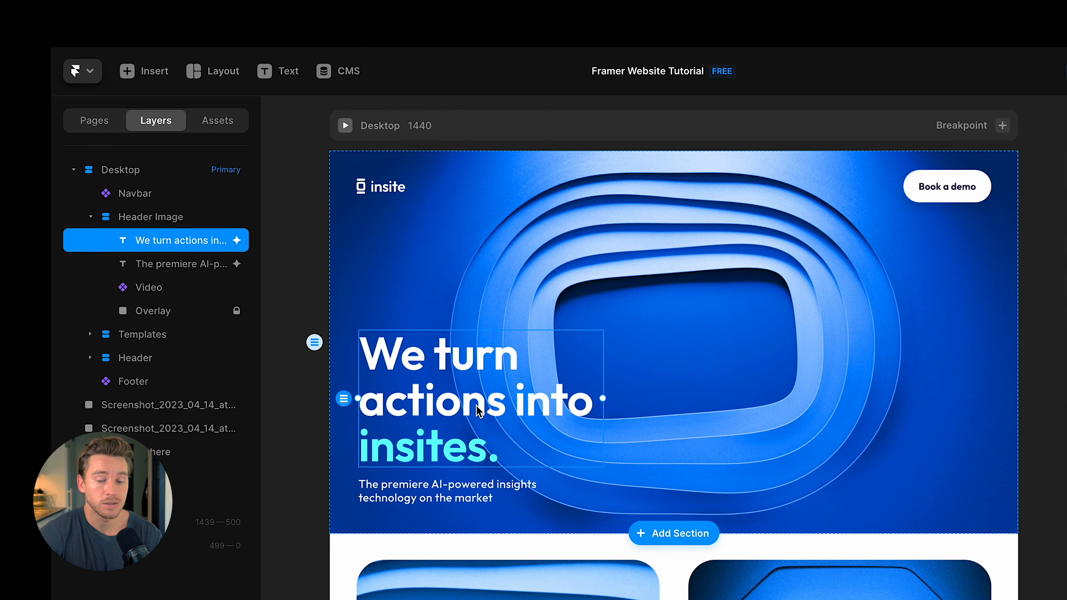
click(476, 489)
click(472, 418)
Step: Set a delay on the spring transition of the Header Image subheading's appear effect
click(476, 491)
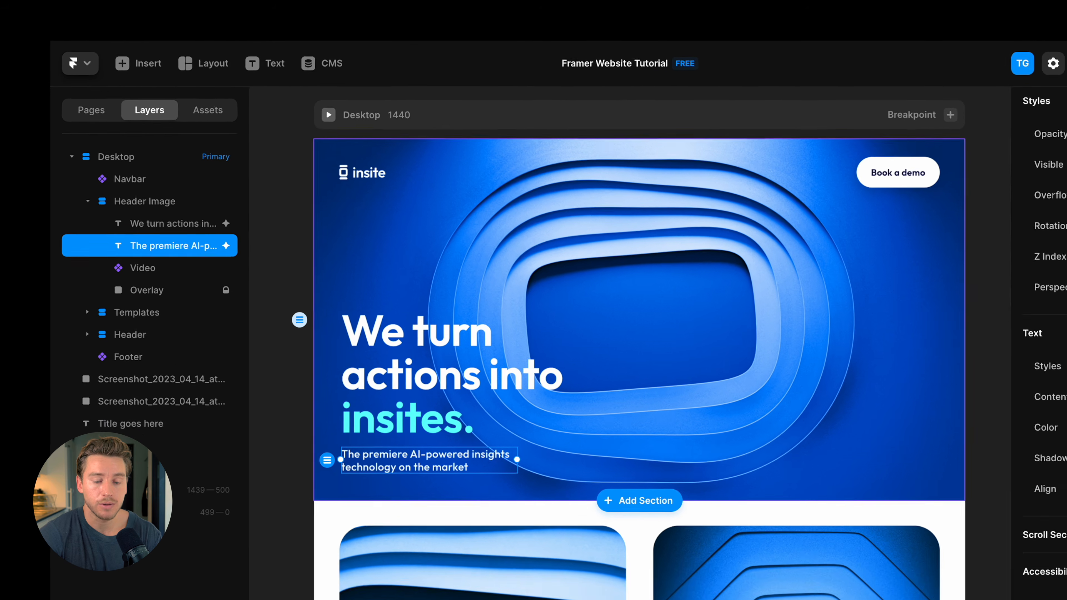
scroll(946, 357, up, 5)
click(946, 339)
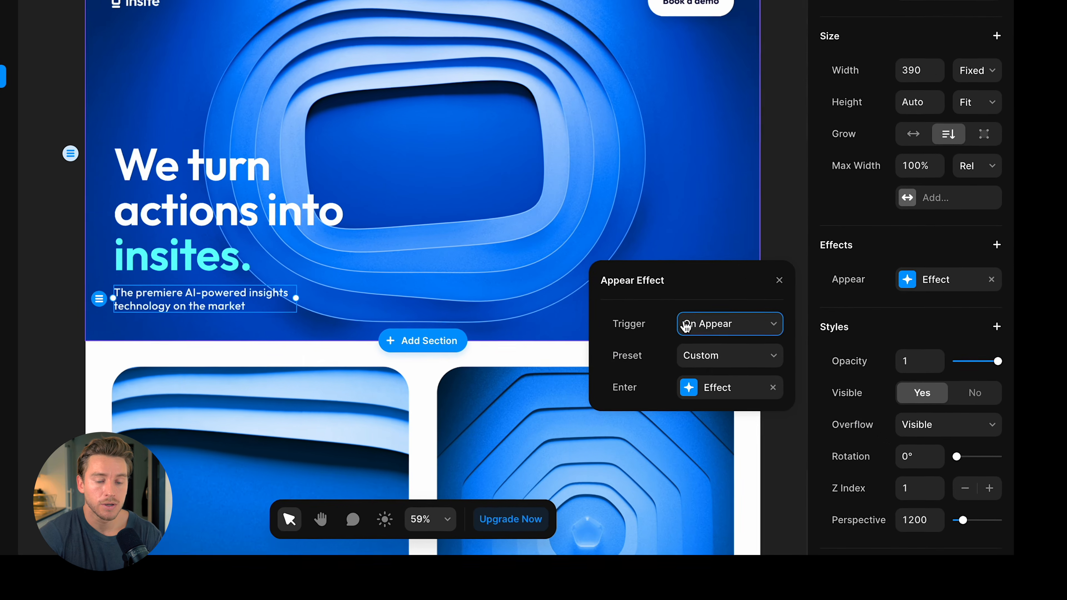
click(701, 387)
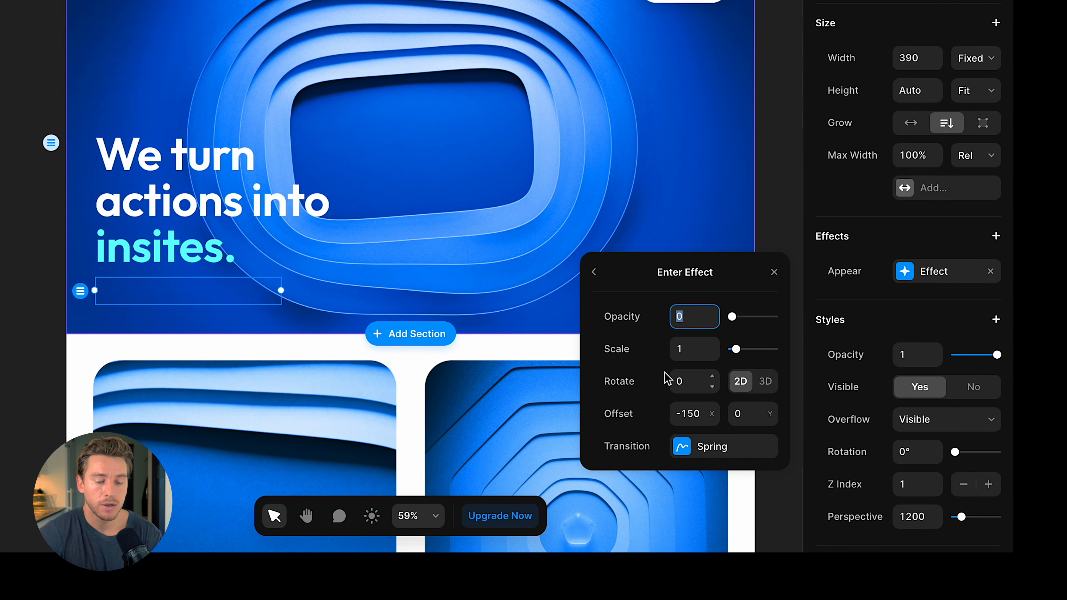
click(682, 447)
click(685, 484)
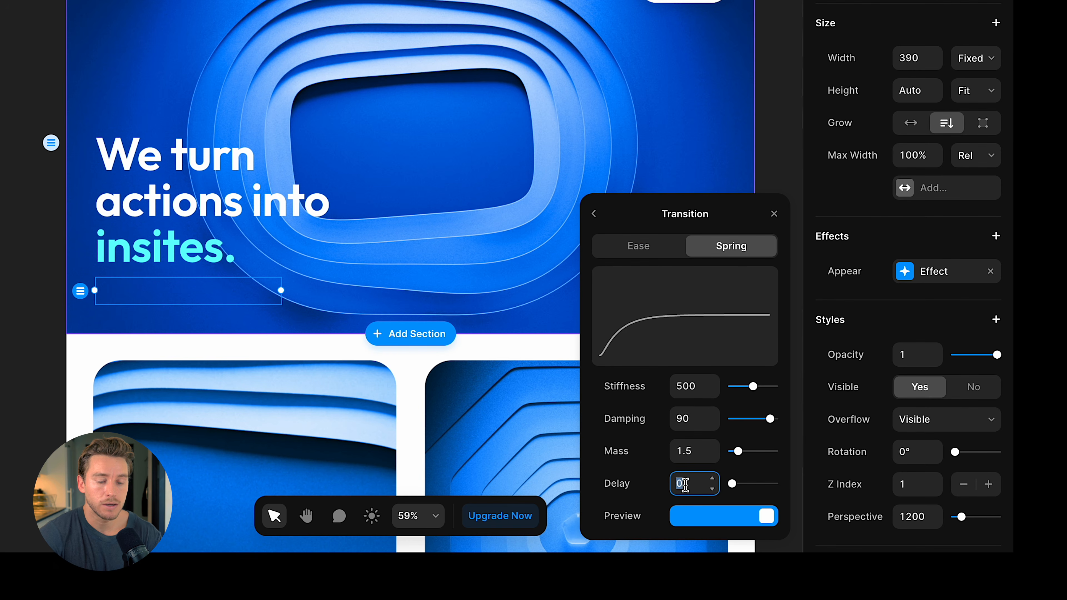
click(458, 247)
Step: Preview the page again and replay the staggered entrance of the heading and subheading
key(super+p)
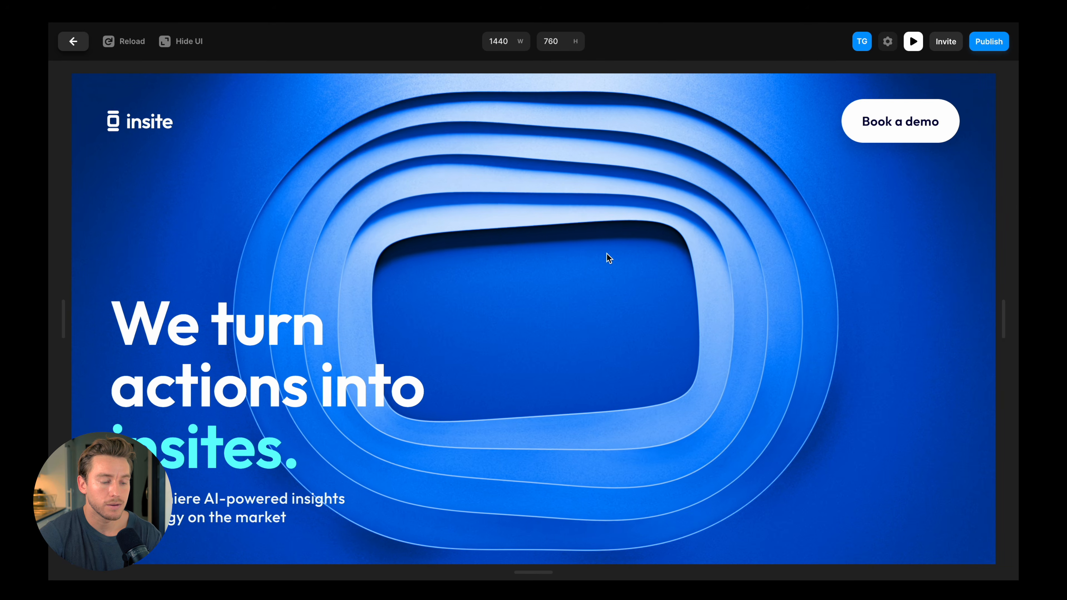
key(super+r)
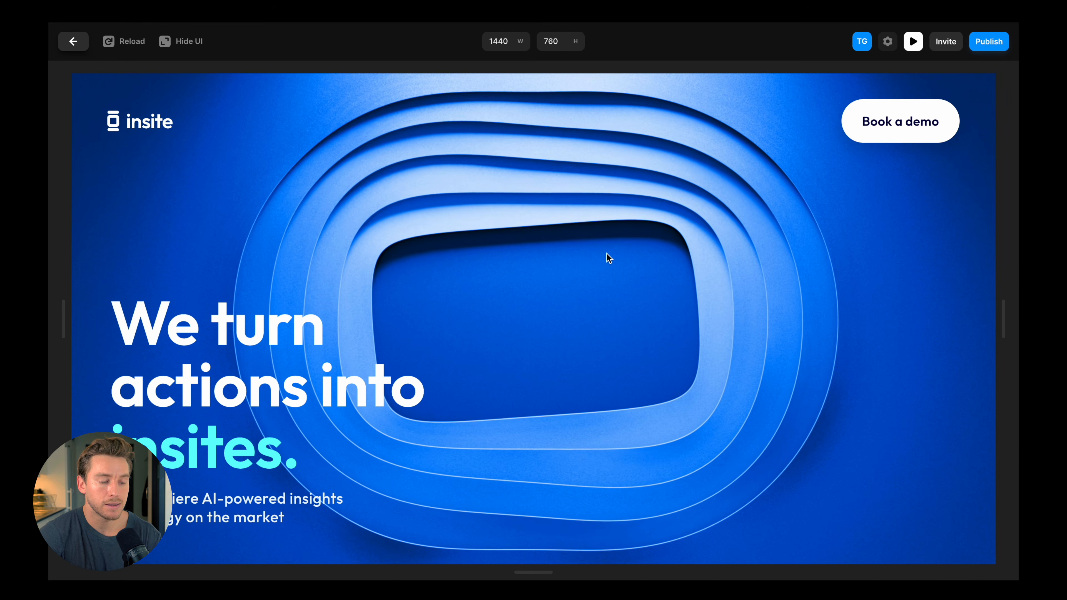
key(Escape)
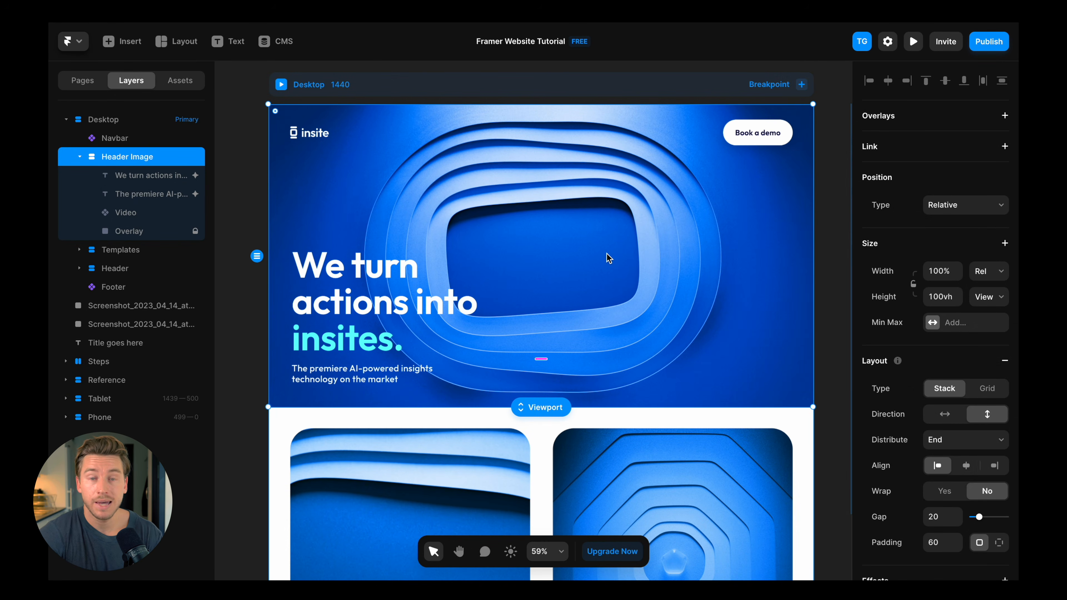
Step: Add an Appear effect to both cards in the Templates section of the Desktop breakpoint
scroll(608, 254, down, 10)
click(519, 241)
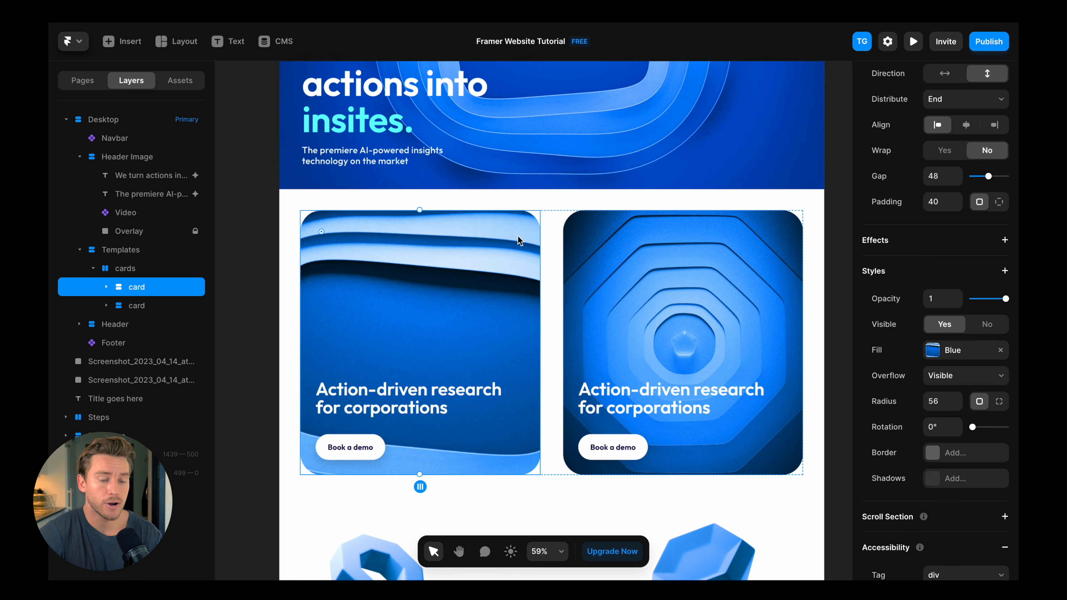
shift+click(606, 240)
scroll(889, 318, down, 5)
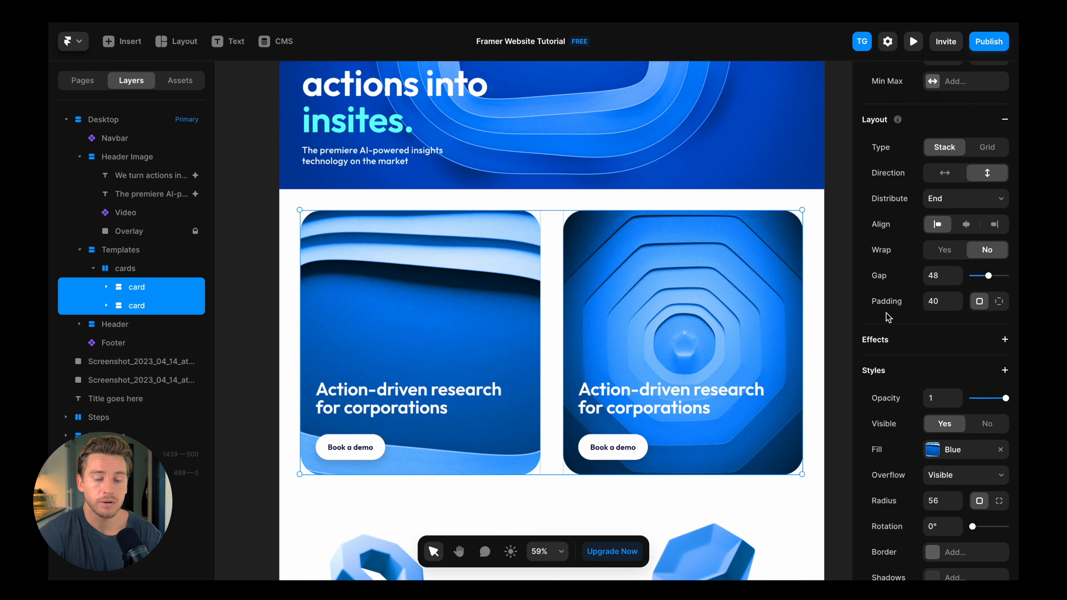
click(1005, 339)
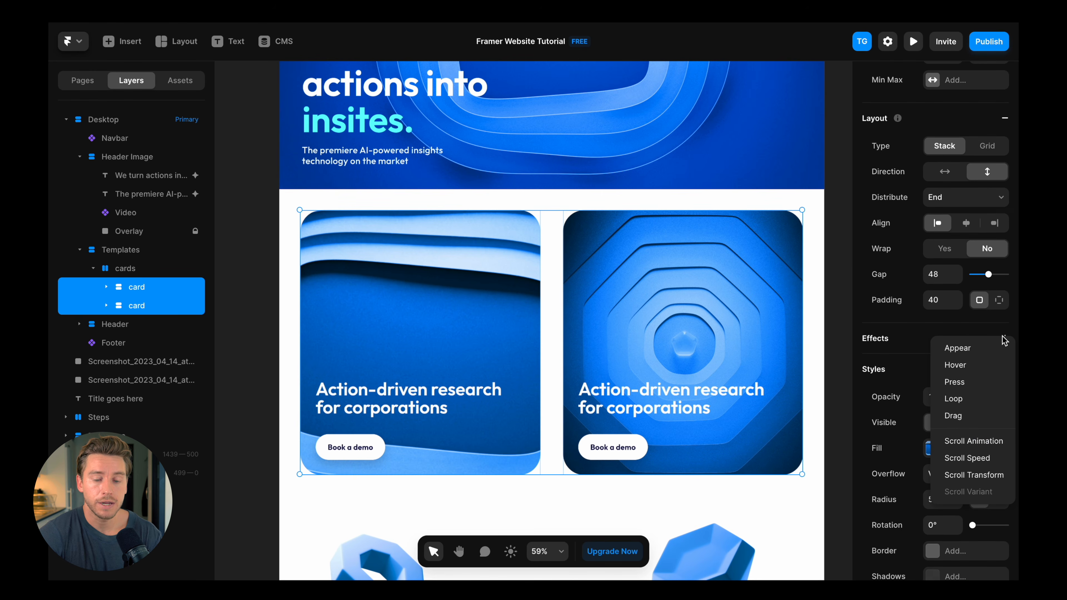
click(965, 353)
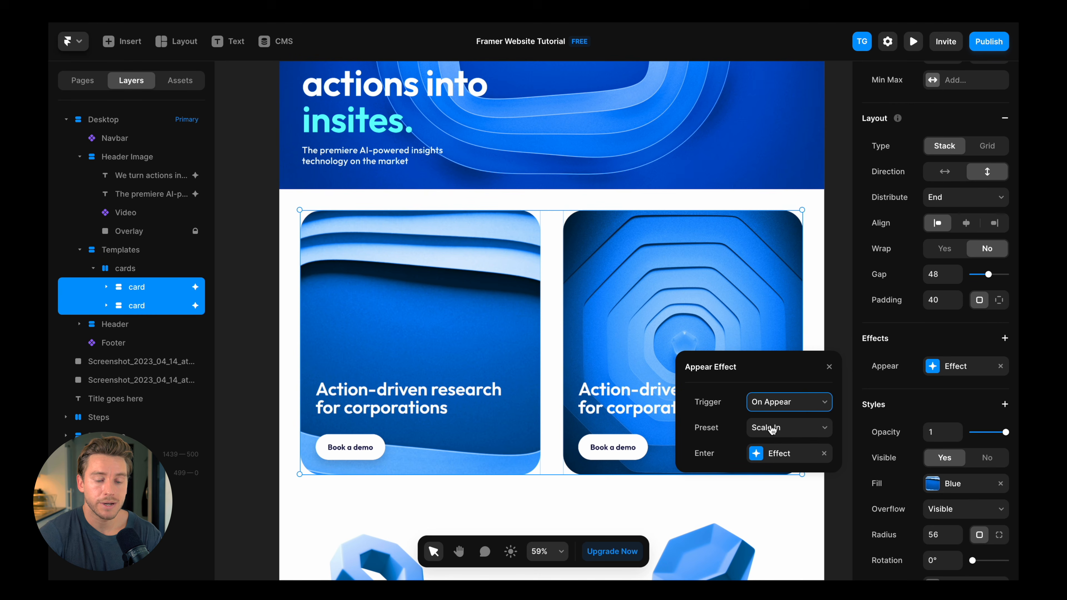
Step: Set the cards' enter effect to scale 0.8 and rotation 15
click(768, 453)
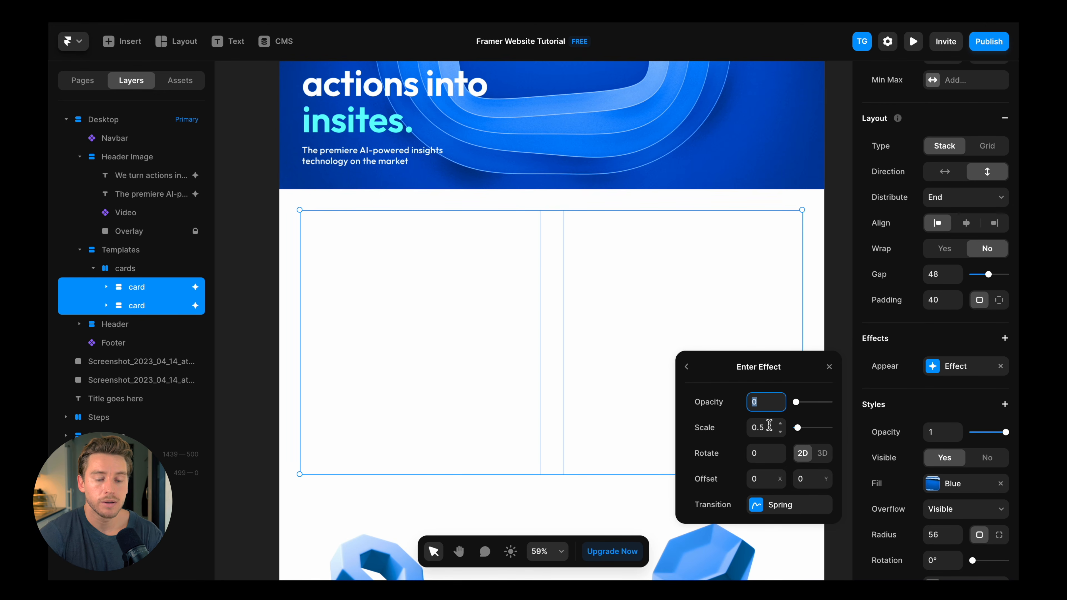
click(769, 426)
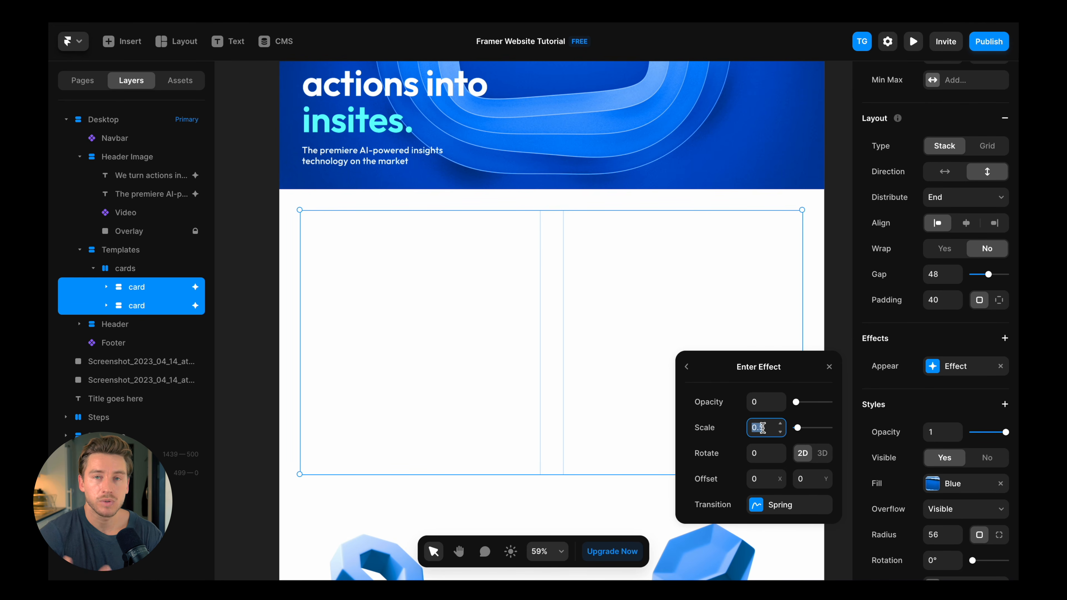
text(0.)
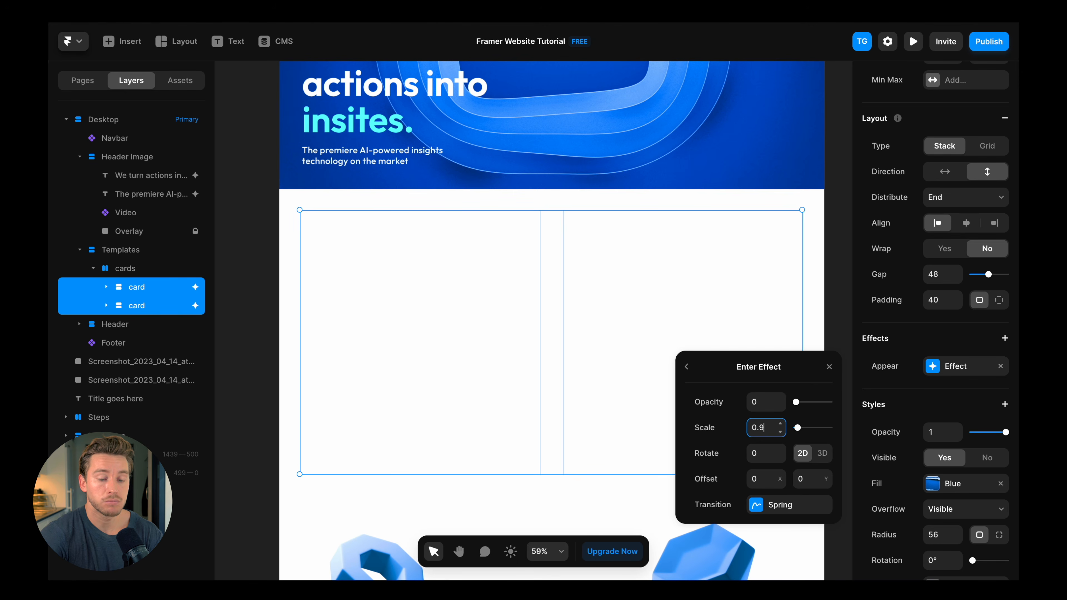
click(768, 456)
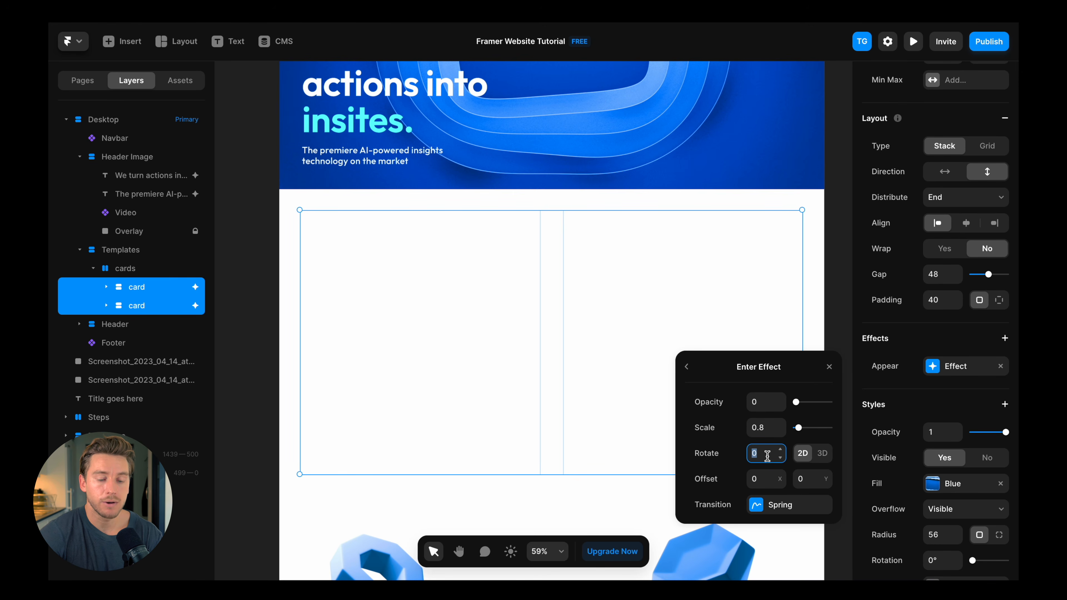
text(15)
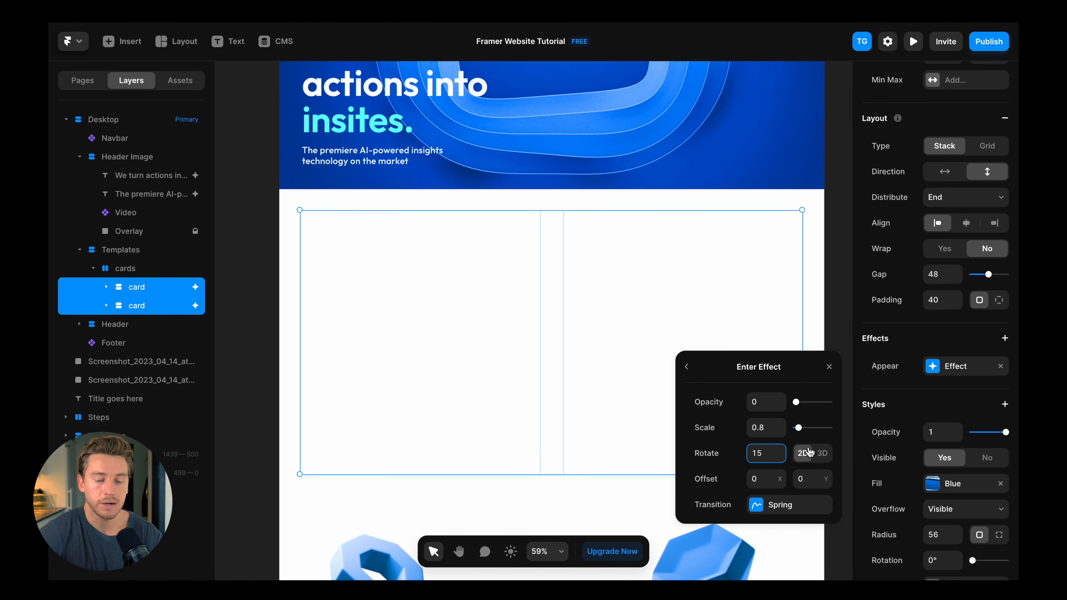
Step: Switch the enter effect's rotation to 3D with 10 on the Y axis, and edit the Y offset
click(822, 453)
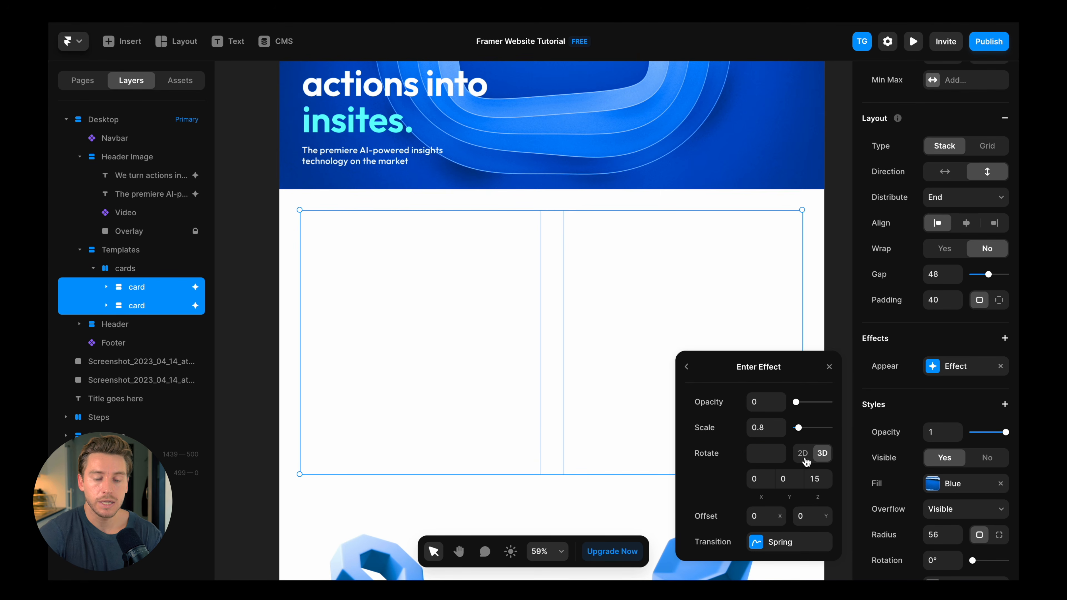
click(790, 484)
text(10)
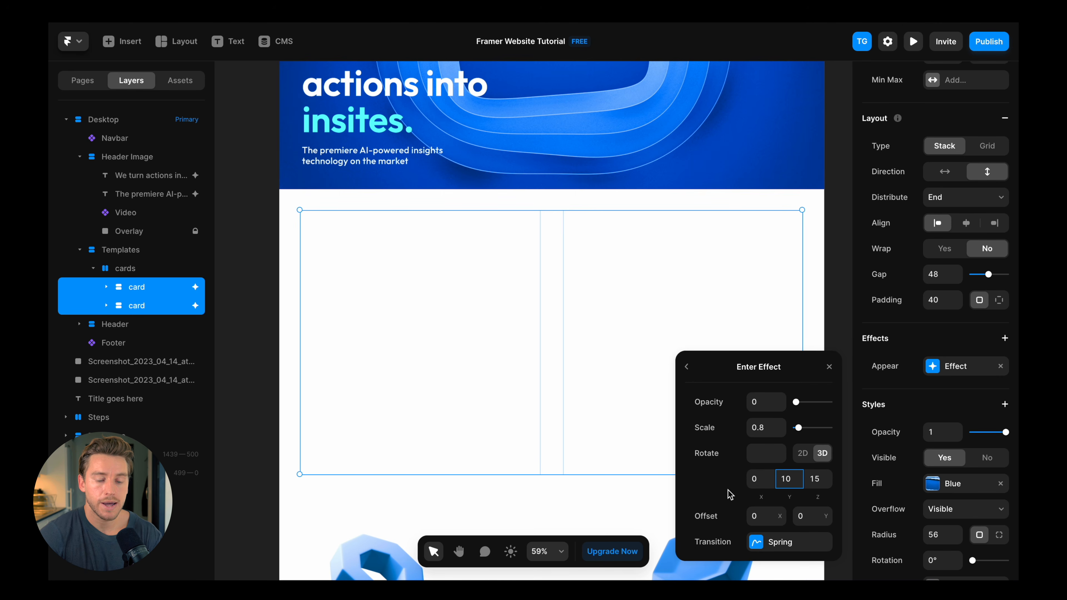
click(766, 516)
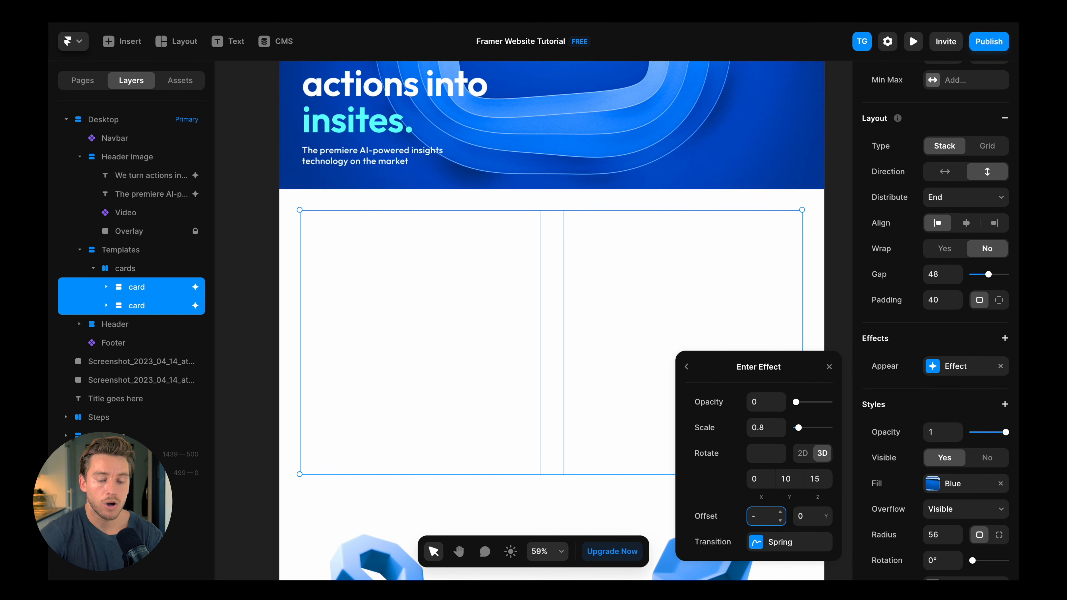
click(812, 516)
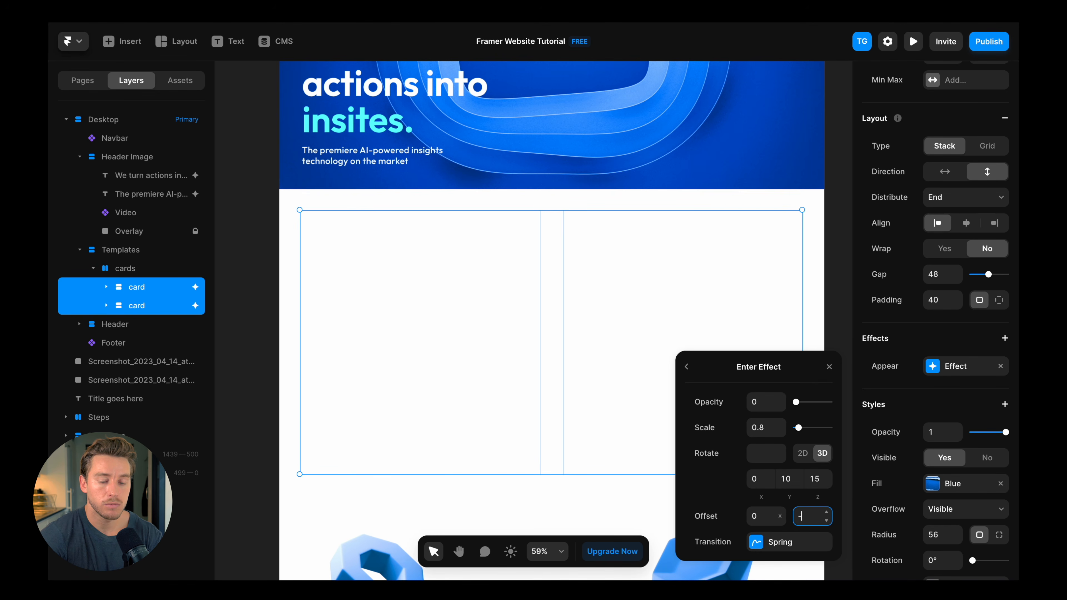
Step: Set the cards' enter effect spring transition to damping 50 and mass 1.5
click(780, 542)
click(756, 450)
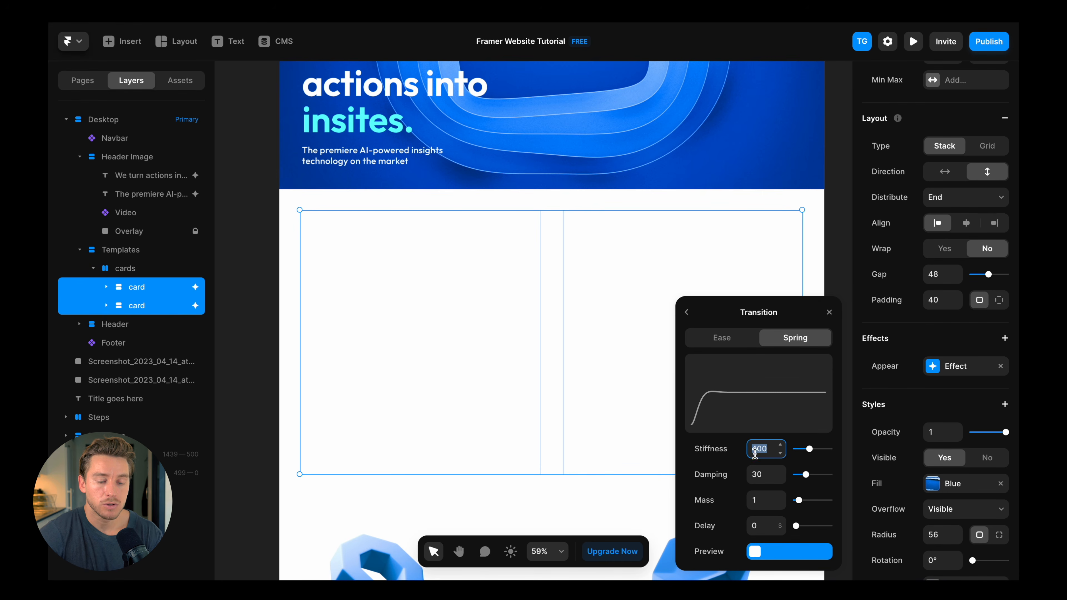
click(763, 474)
text(50)
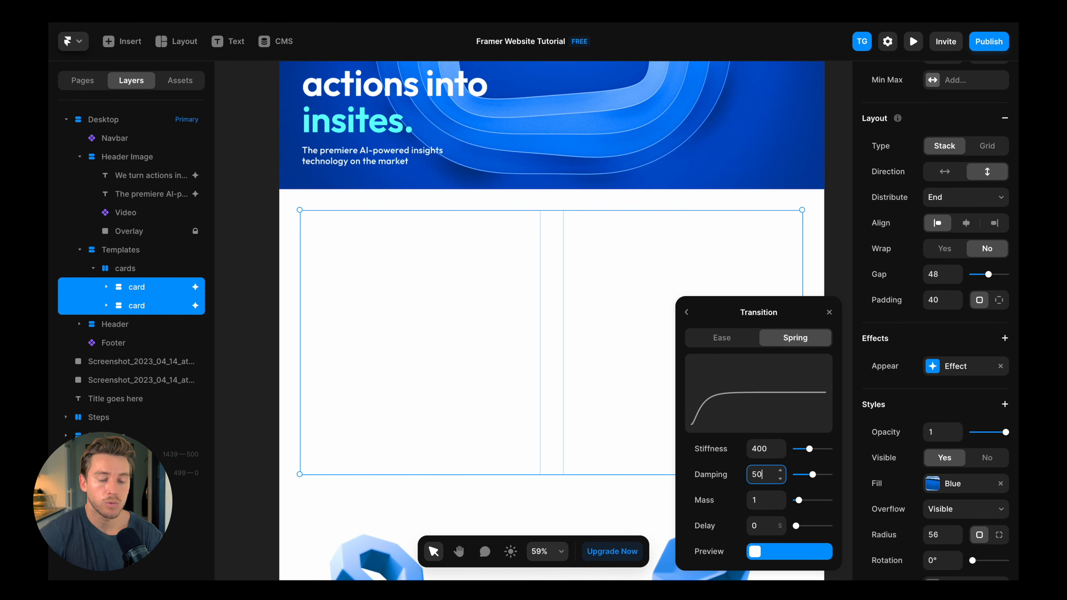
click(759, 503)
text(1.5)
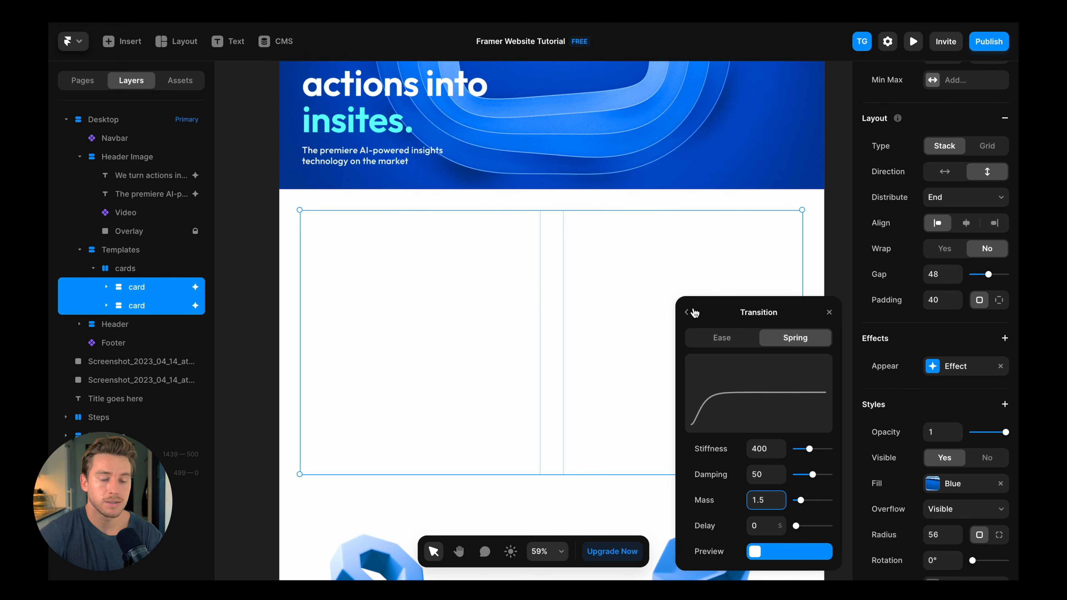
click(693, 312)
Step: Preview the page, check the rotating entrance of the two cards, and return to the canvas
key(super+p)
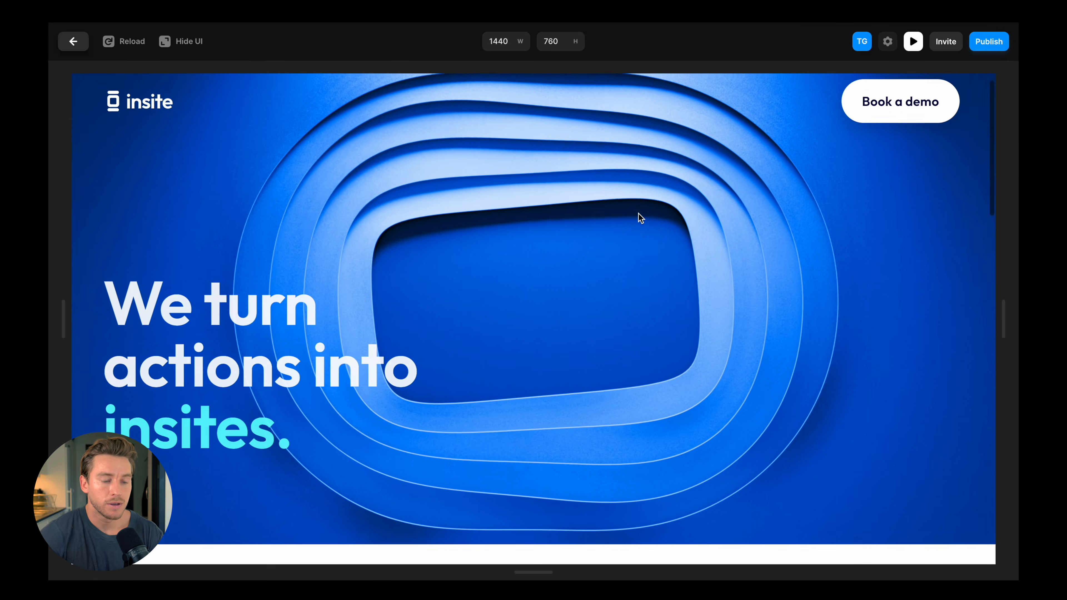
scroll(639, 213, down, 10)
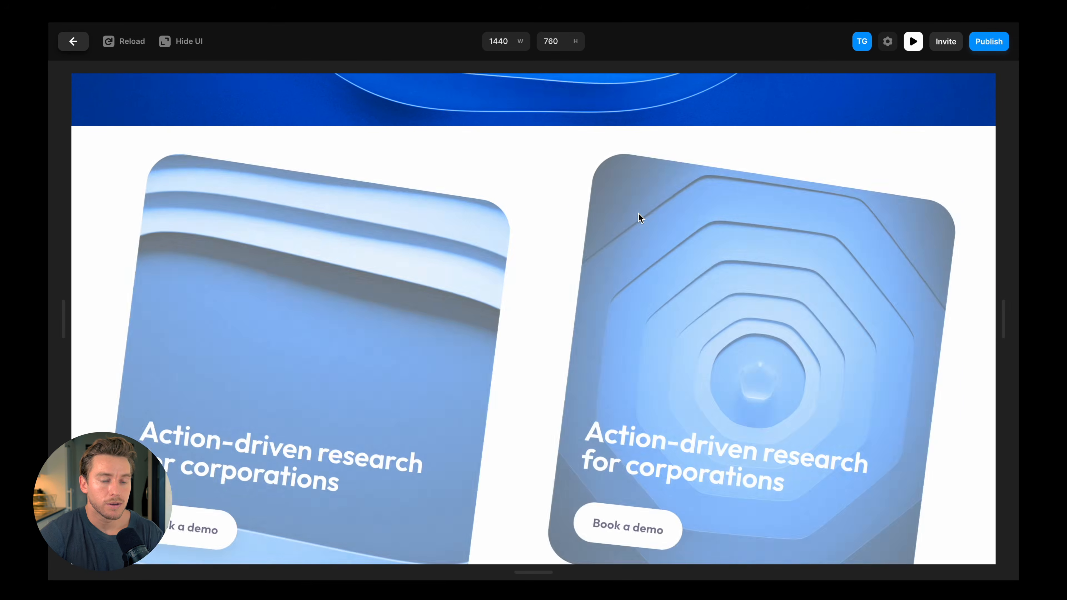
scroll(638, 212, down, 2)
scroll(638, 212, up, 3)
scroll(646, 313, down, 2)
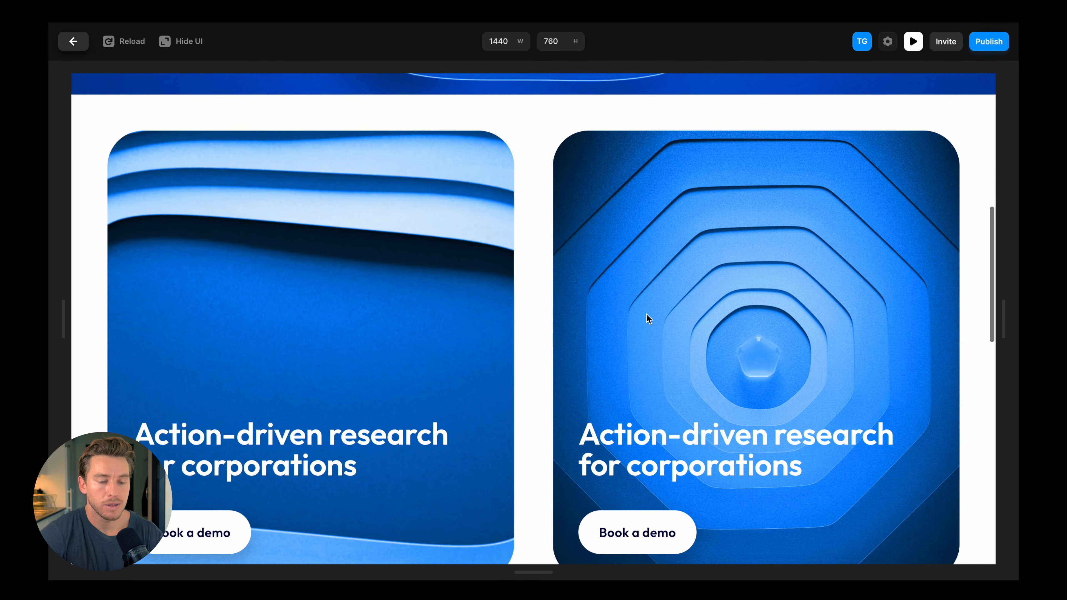
key(Escape)
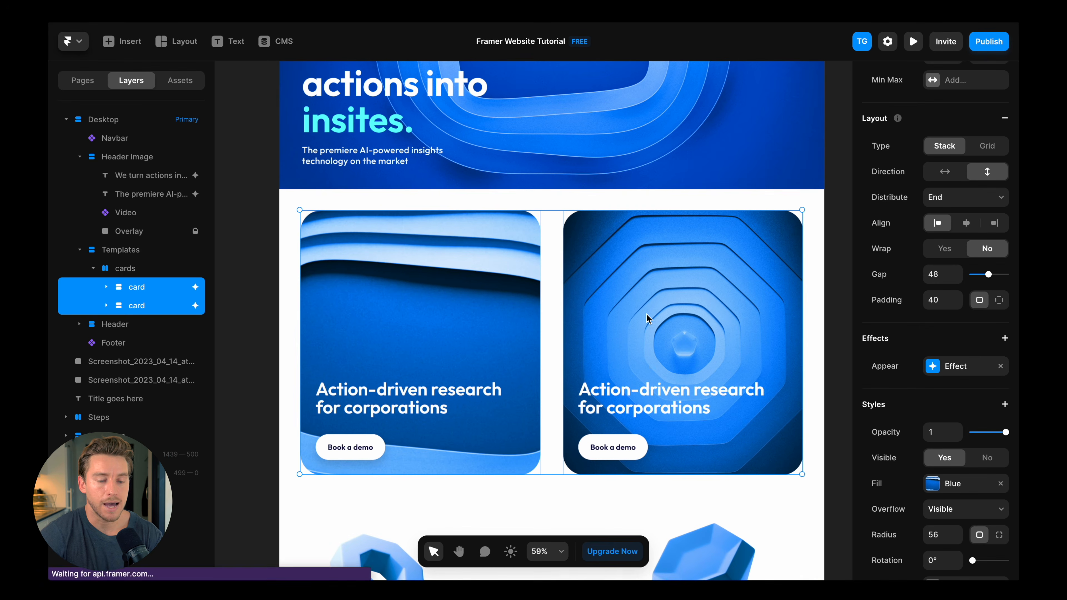
Step: Change the trigger of the cards' appear effect to Section in View
click(941, 366)
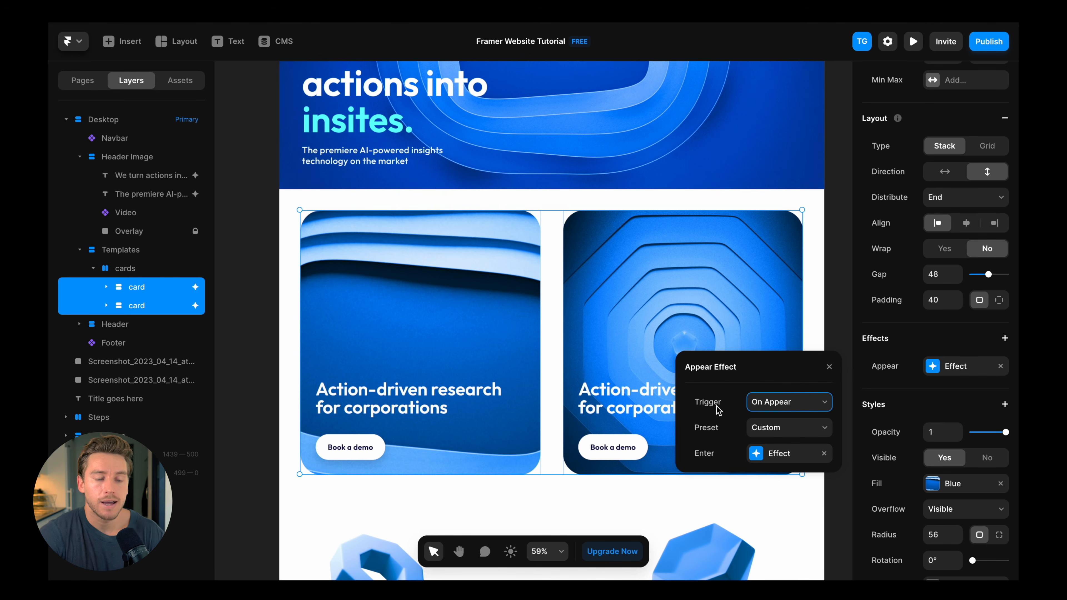
click(782, 403)
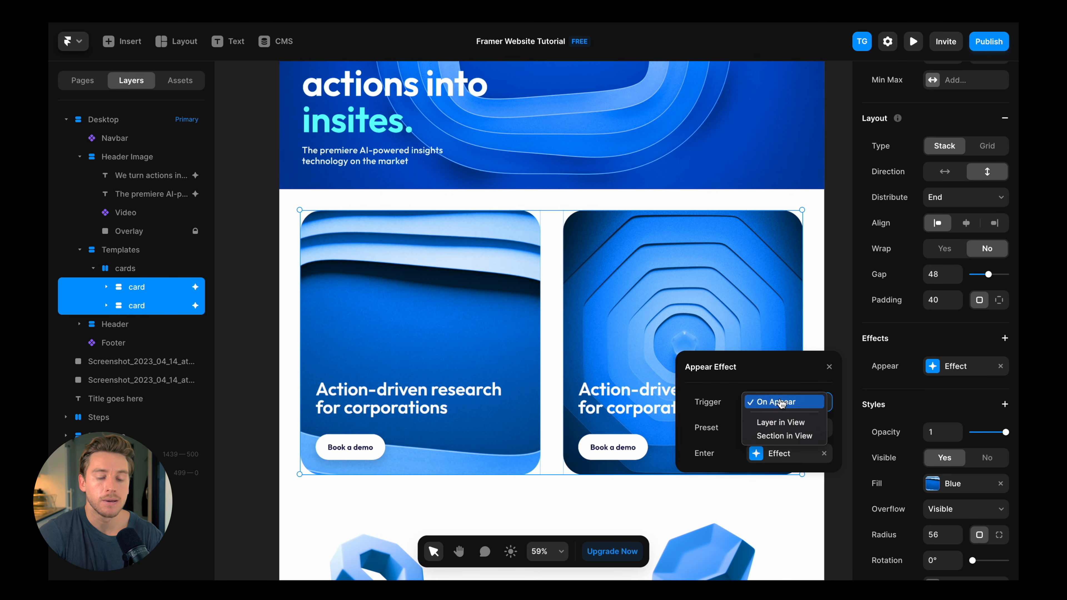
click(779, 436)
key(Escape)
Step: Preview the page again to check how the section-triggered card animation plays on scrolling
key(super+p)
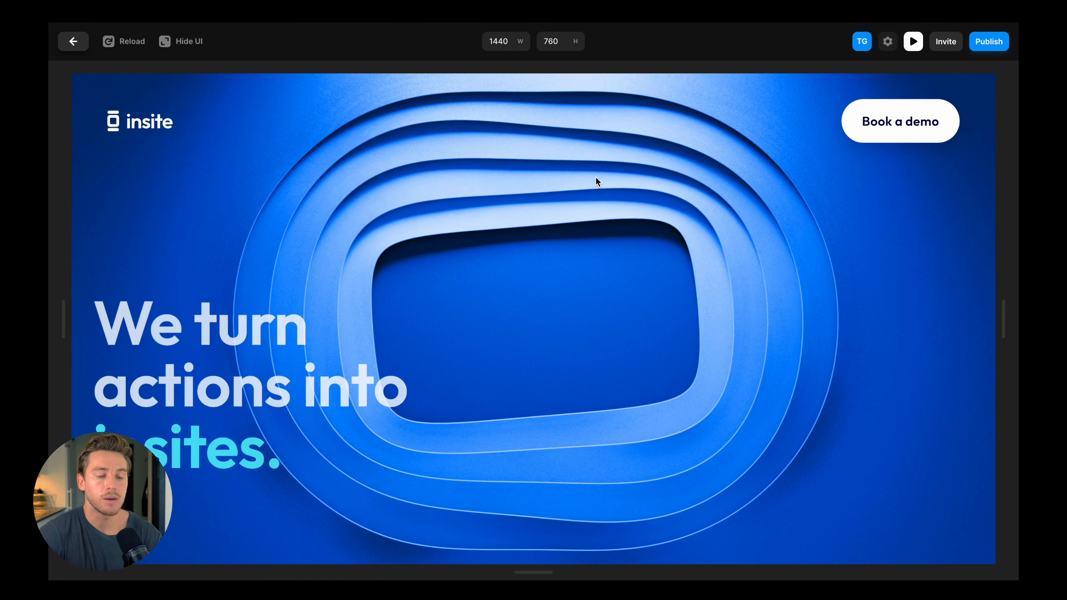
scroll(594, 194, down, 5)
scroll(594, 194, up, 4)
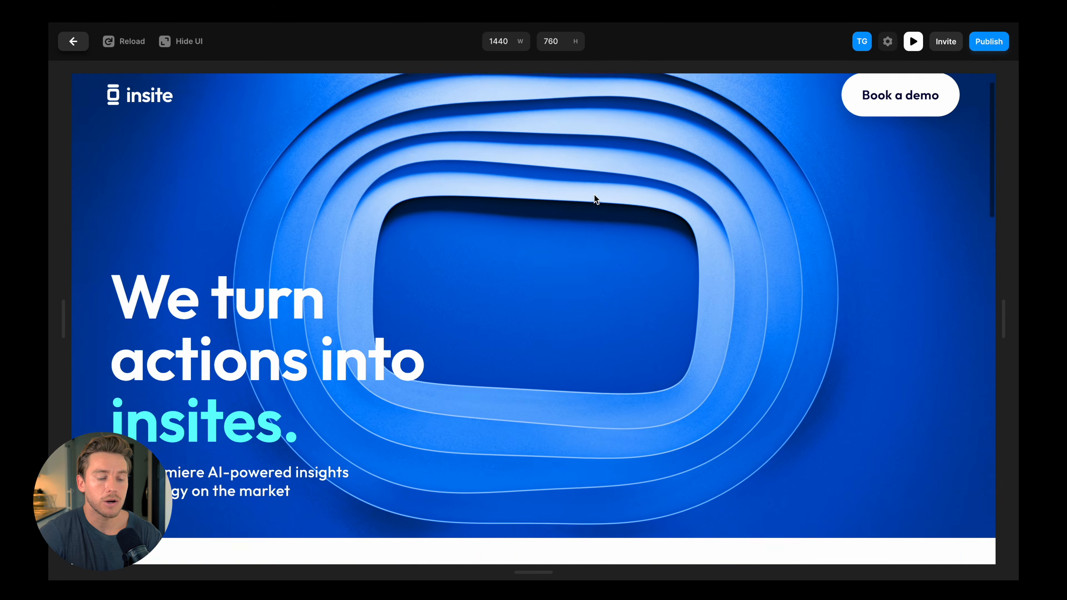
scroll(594, 194, down, 4)
key(Escape)
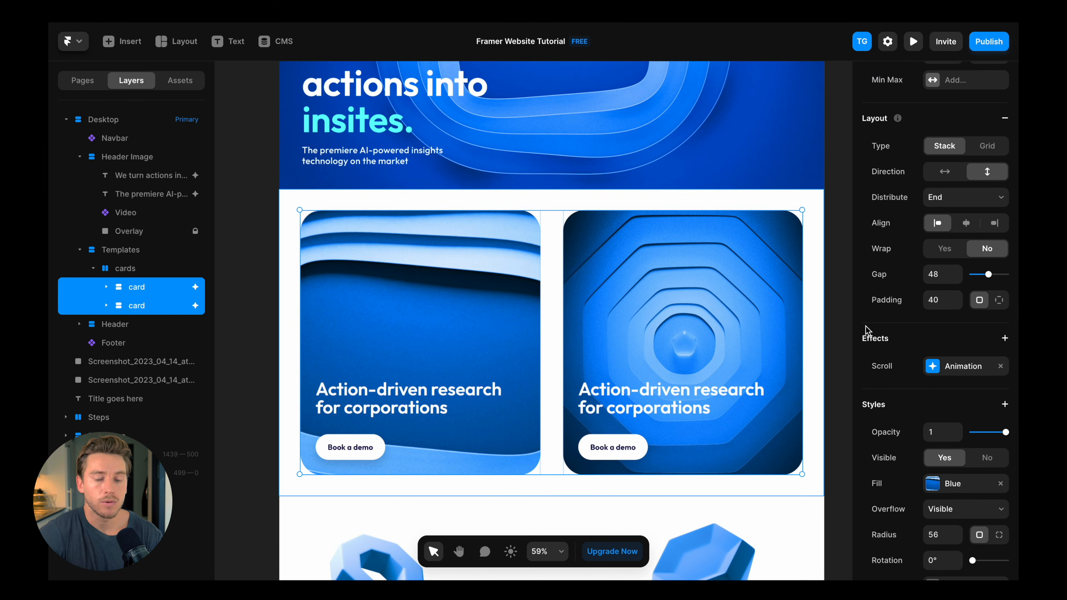
Step: Set the viewport trigger position of the cards' scroll animation to the center
scroll(933, 357, down, 1)
scroll(933, 359, up, 4)
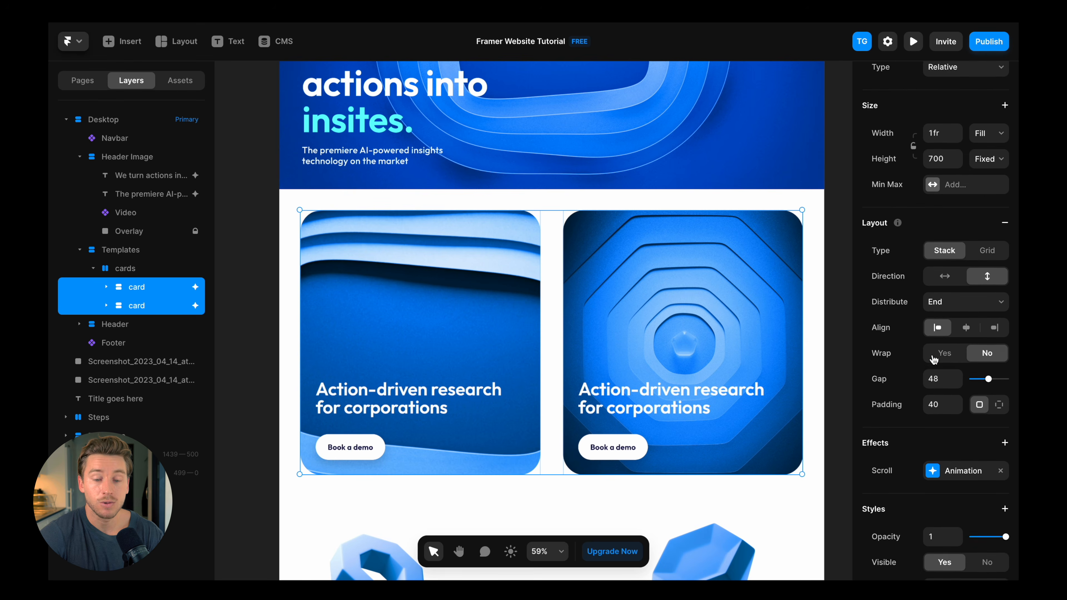
scroll(933, 358, up, 2)
scroll(933, 358, down, 8)
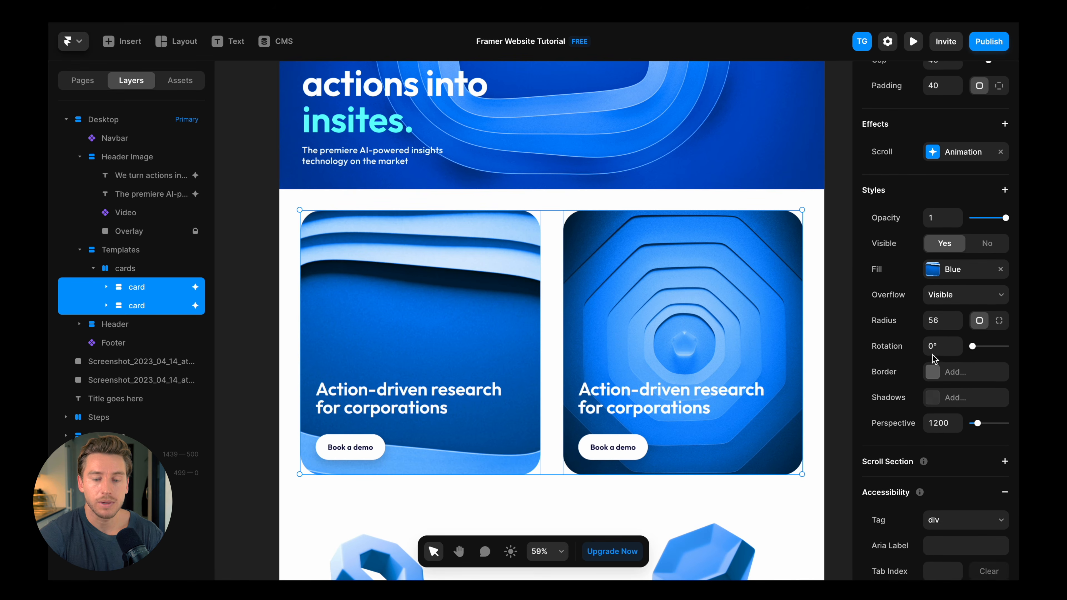
scroll(933, 358, up, 1)
click(944, 185)
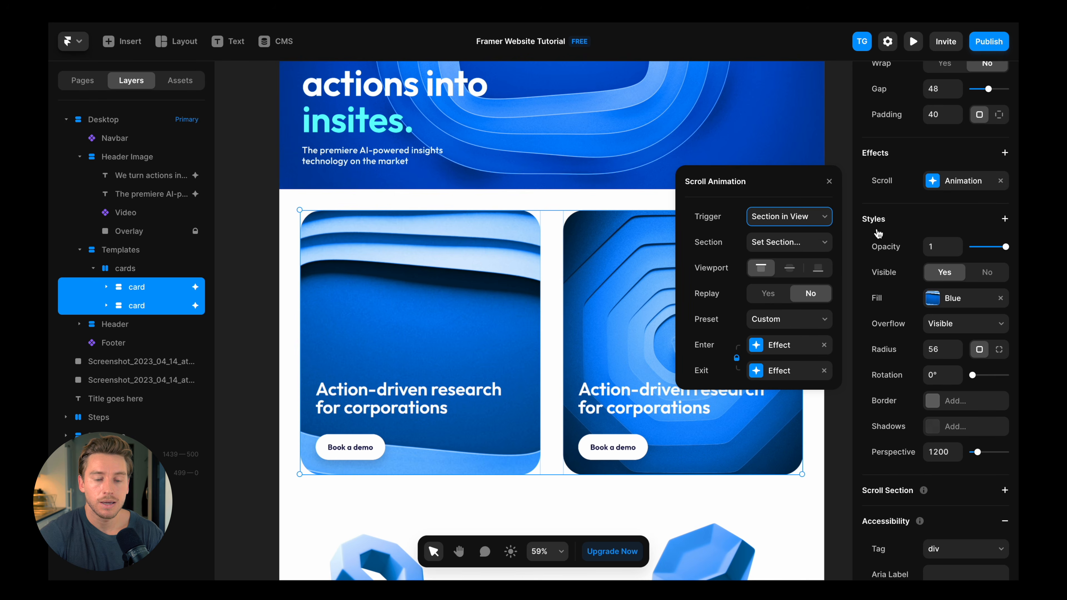
click(790, 269)
click(642, 225)
Step: Preview the page with the centered viewport trigger, scroll past the cards, and return to the canvas
key(super+p)
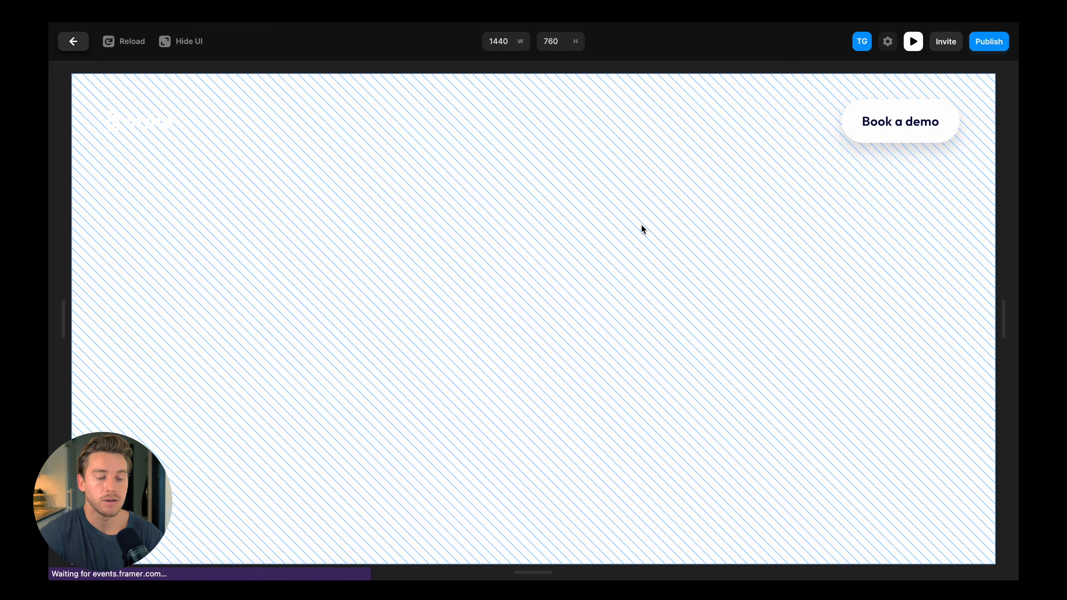
scroll(641, 226, down, 5)
scroll(643, 230, down, 4)
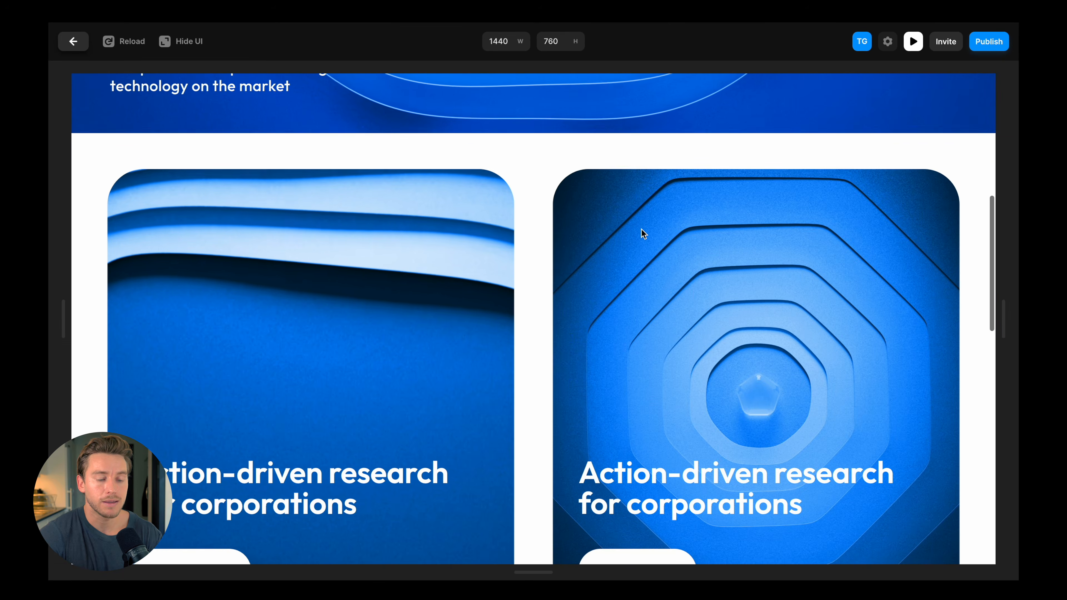
scroll(643, 230, up, 8)
scroll(641, 231, down, 2)
key(Escape)
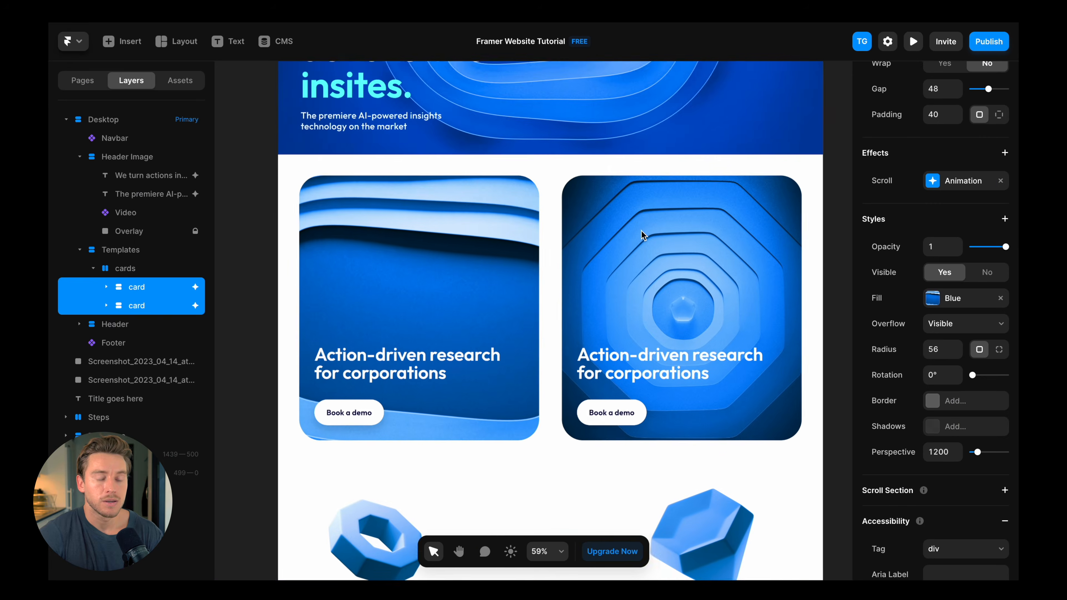
Step: Add a Scroll Speed effect of 140% to the diamond, angular donut and relief ball clay images in the Header section
scroll(641, 231, down, 6)
scroll(650, 210, up, 1)
click(704, 192)
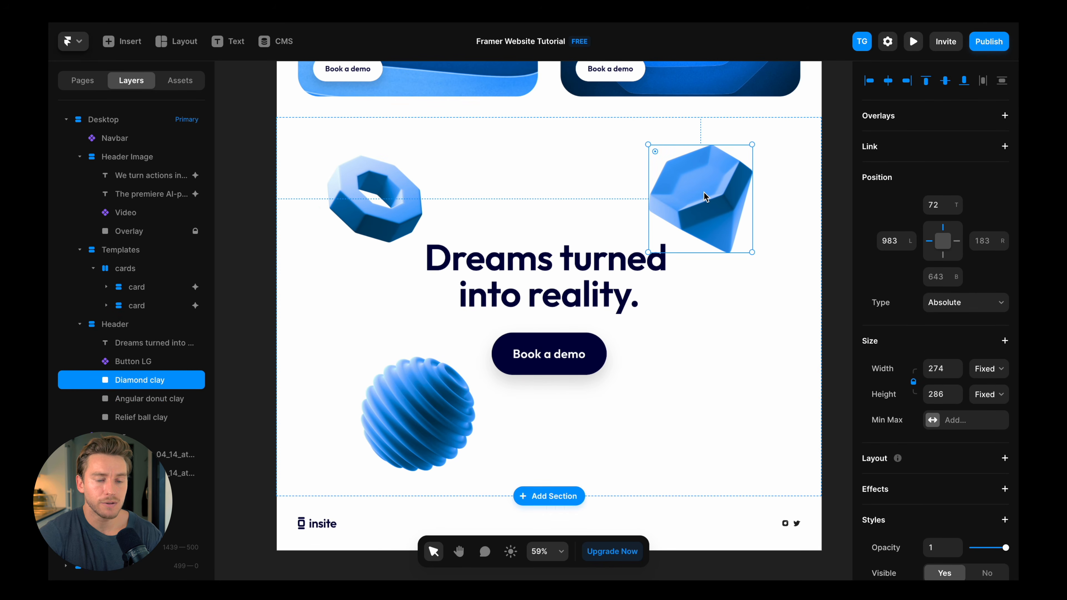
shift+click(375, 199)
shift+click(403, 386)
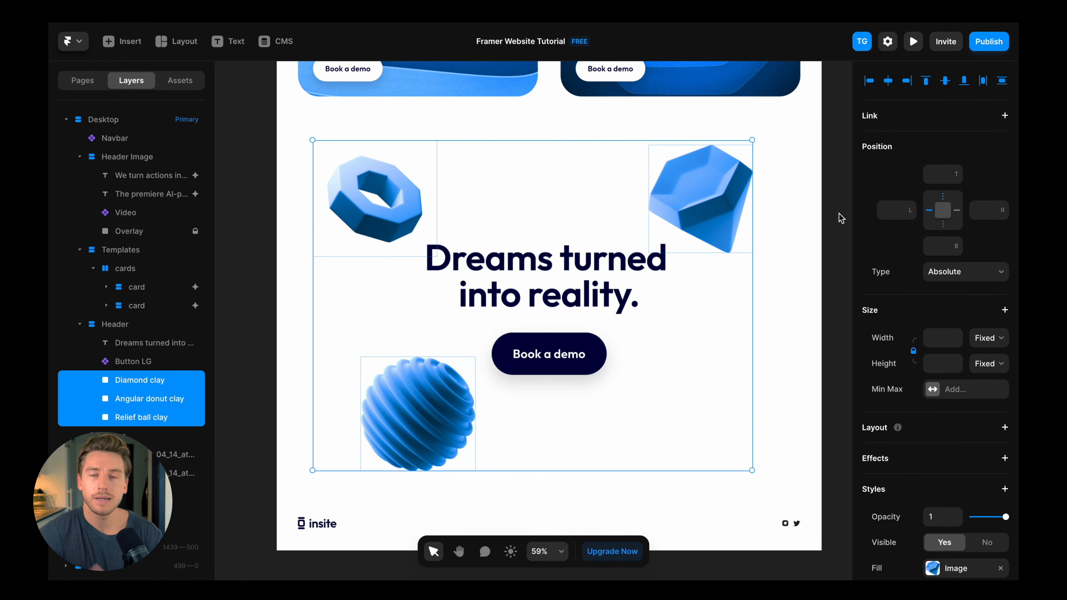
scroll(909, 352, down, 3)
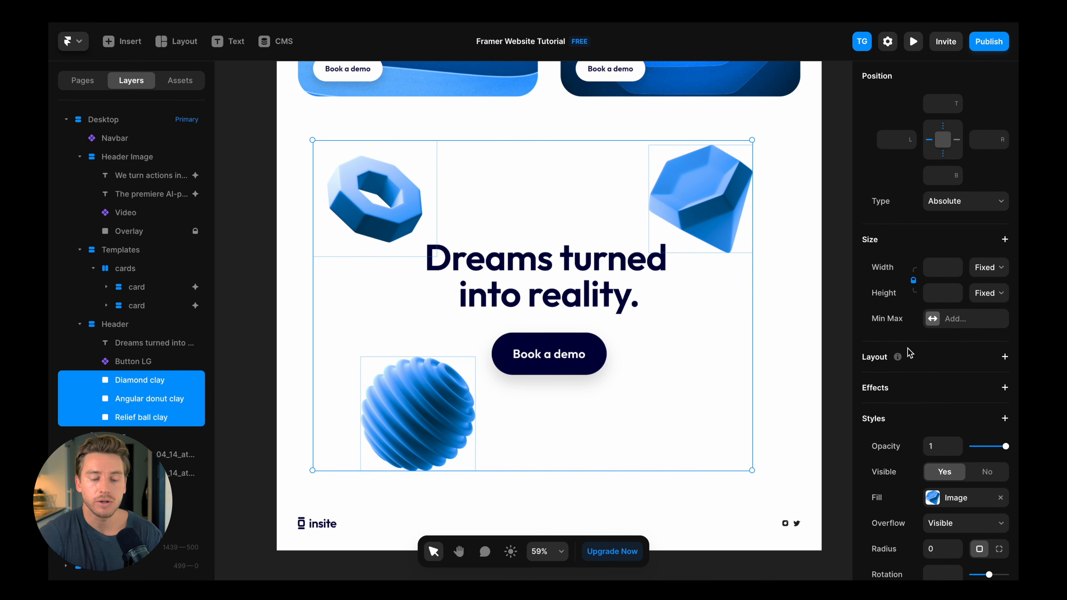
scroll(908, 348, down, 1)
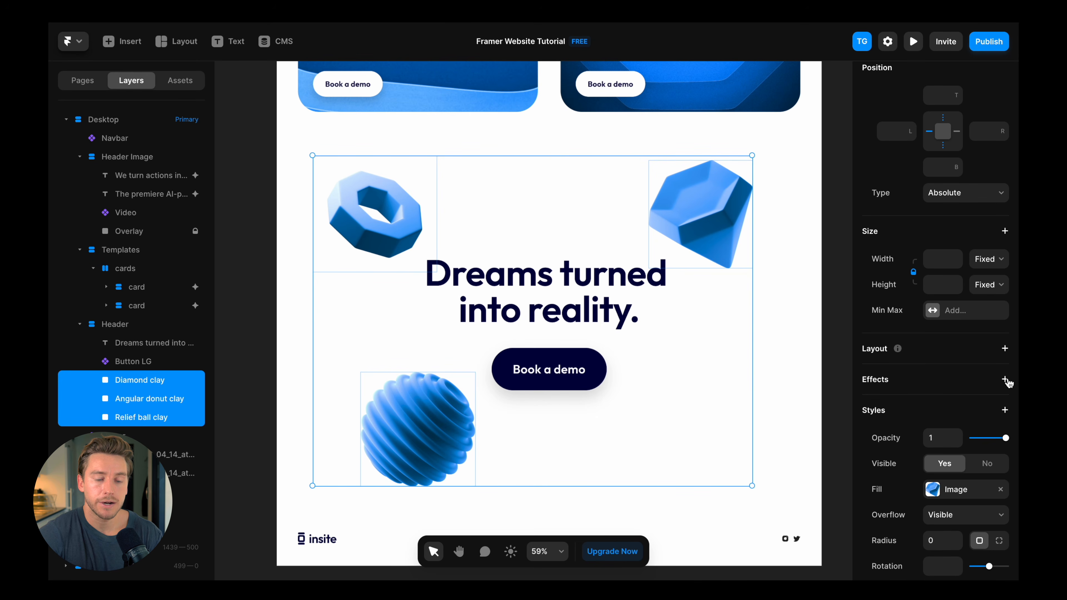
click(1006, 380)
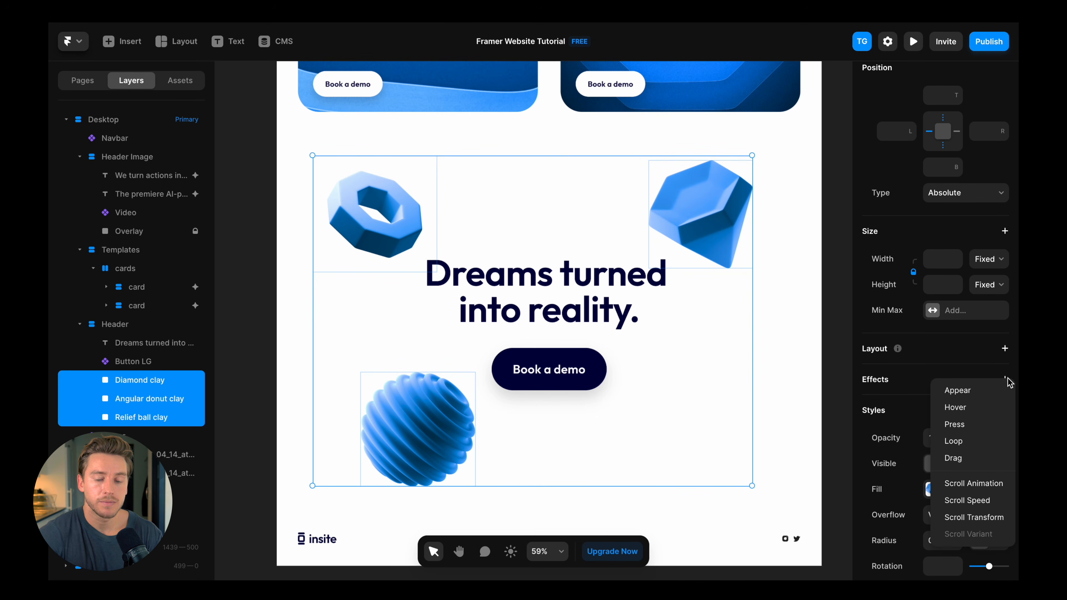
click(964, 502)
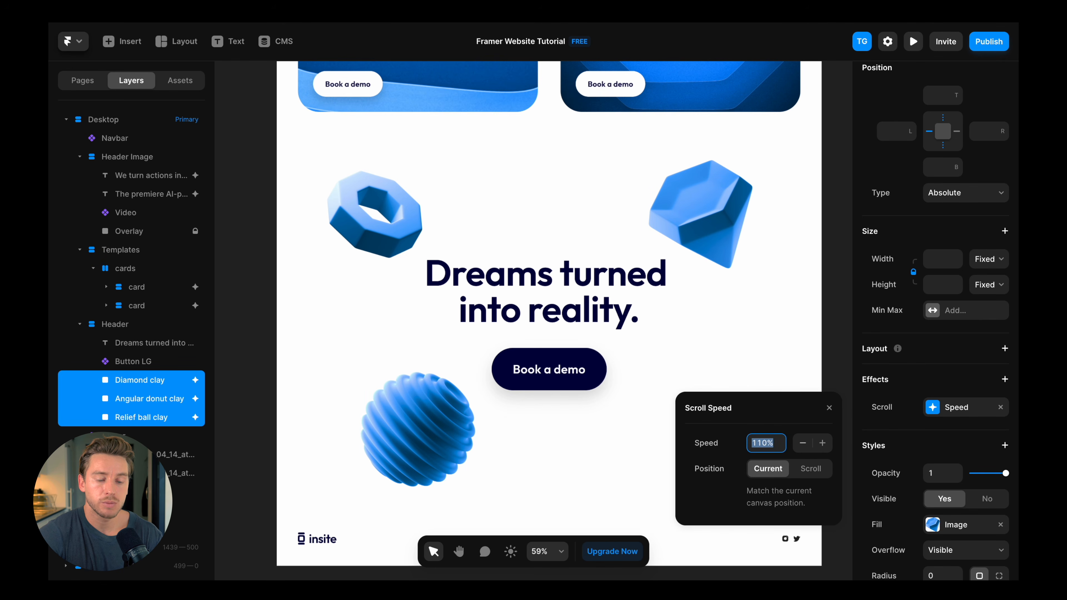
text(140%)
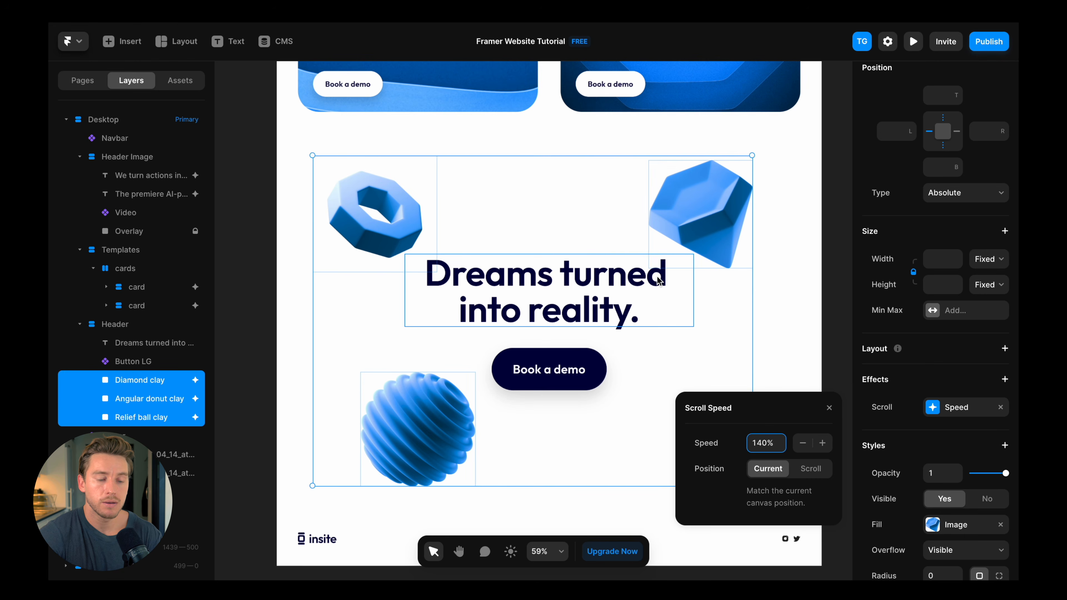
Step: Preview the page, scroll to the clay images to check their scroll speed, and return to the canvas
key(super+p)
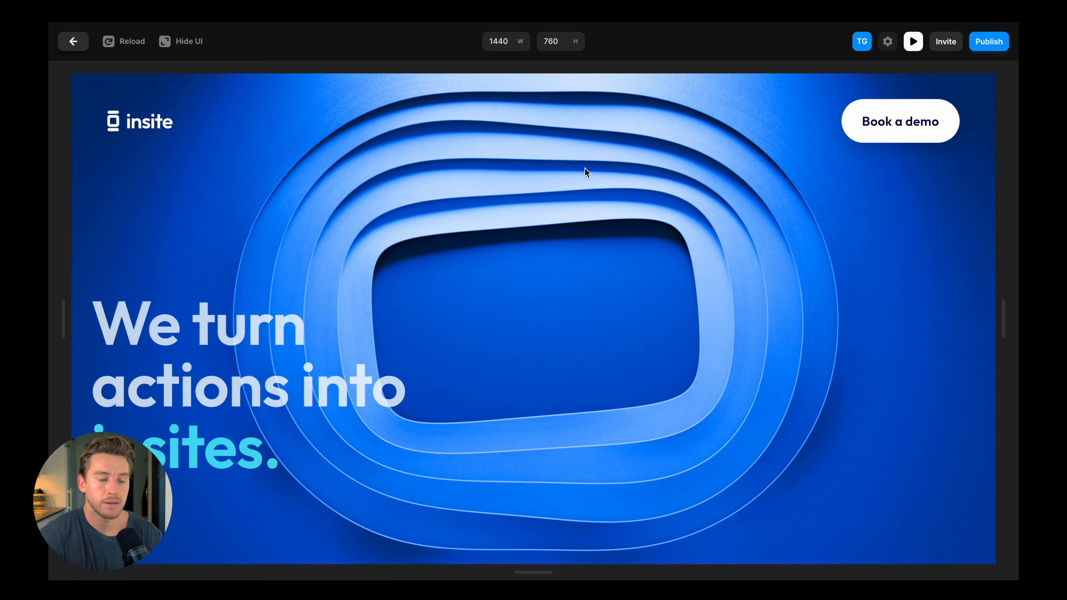
scroll(585, 170, down, 5)
scroll(587, 177, down, 10)
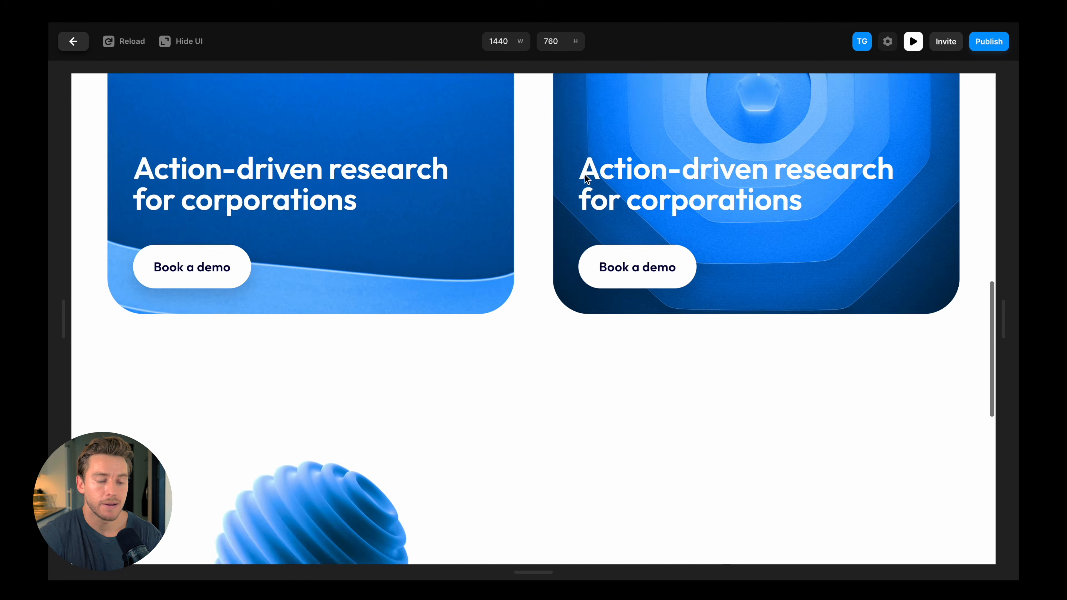
scroll(586, 177, up, 5)
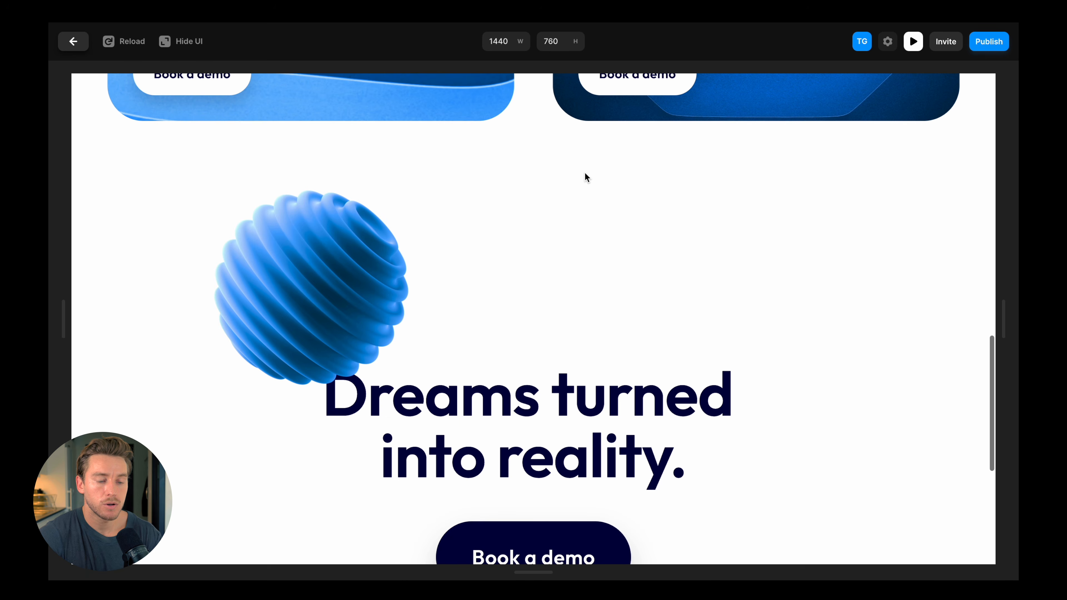
key(Escape)
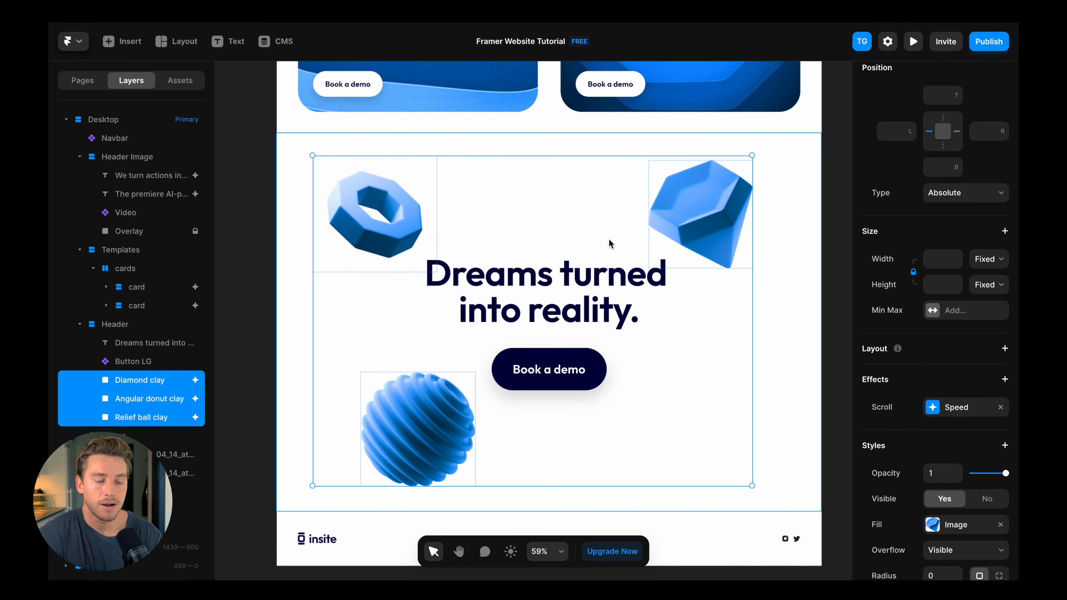
Step: Set the scroll speed of the diamond and angular donut clay images to 110%
scroll(630, 173, up, 2)
click(673, 166)
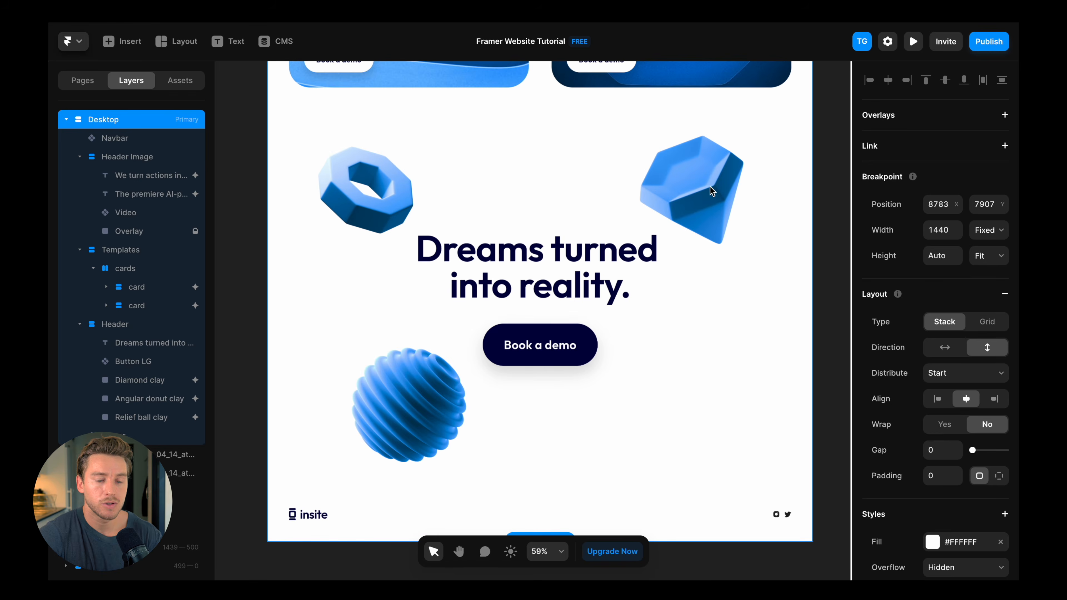
click(716, 179)
shift+click(343, 178)
scroll(901, 471, down, 5)
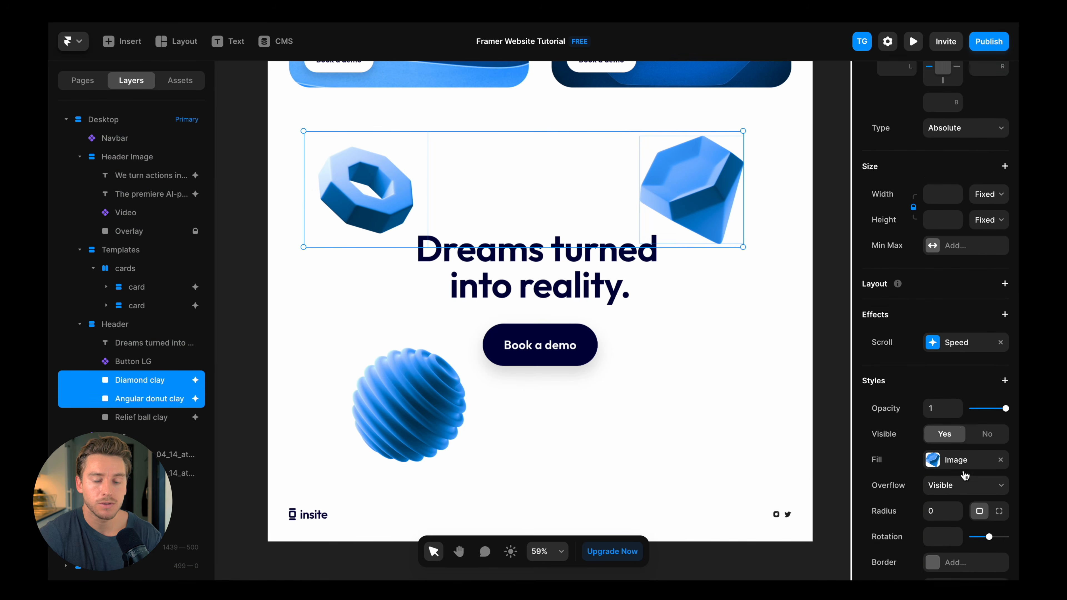
click(954, 325)
text(110%)
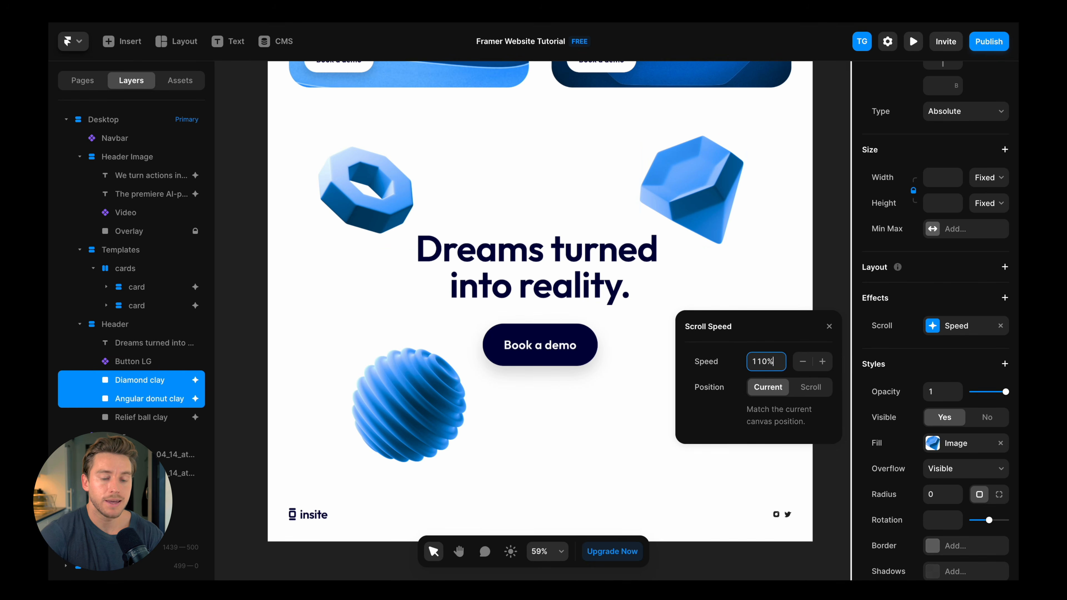
key(Return)
Step: Preview the page with the slower diamond and donut, scroll around the clay images, and return to the canvas
key(super+p)
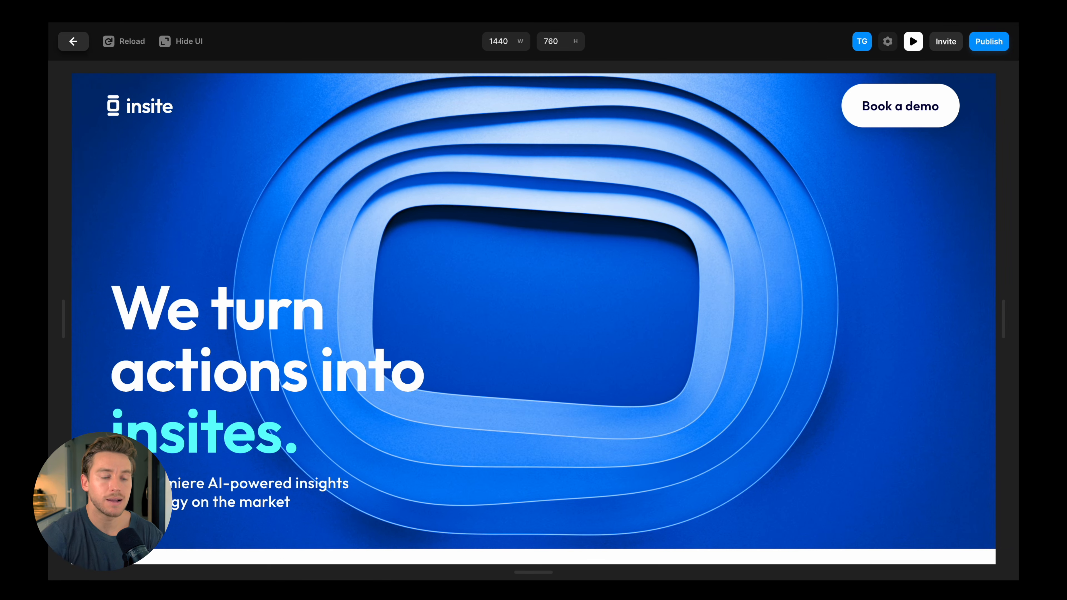
scroll(533, 320, down, 10)
scroll(583, 216, down, 10)
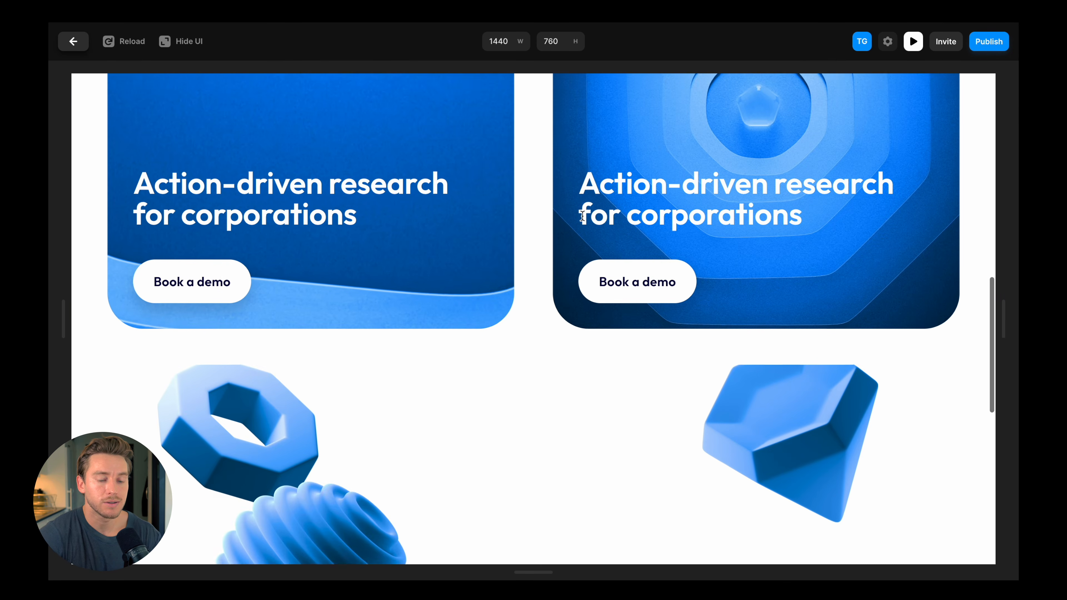
scroll(583, 216, up, 5)
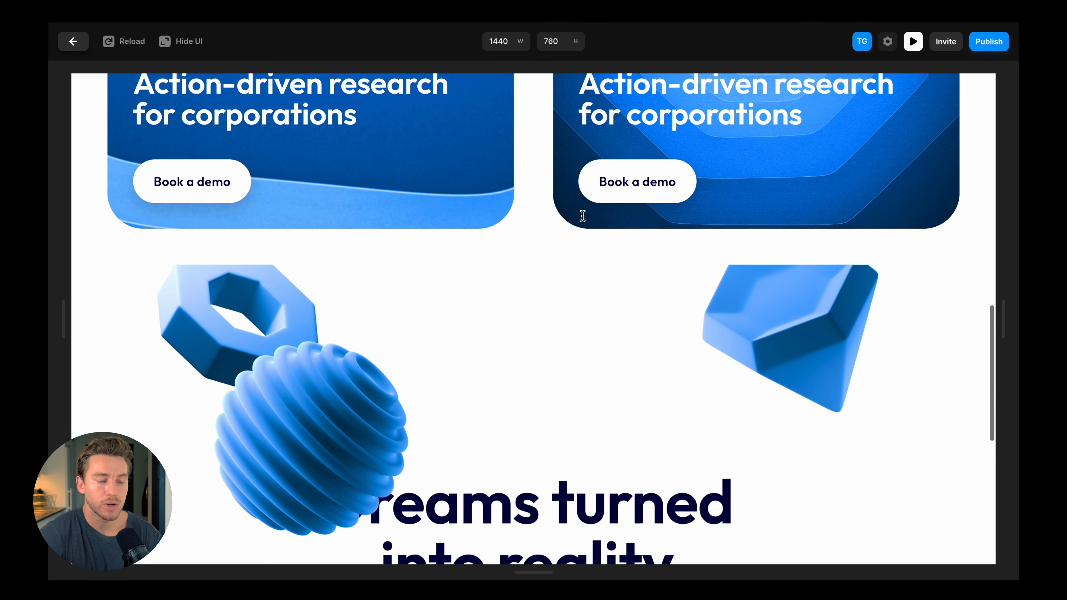
scroll(583, 216, down, 2)
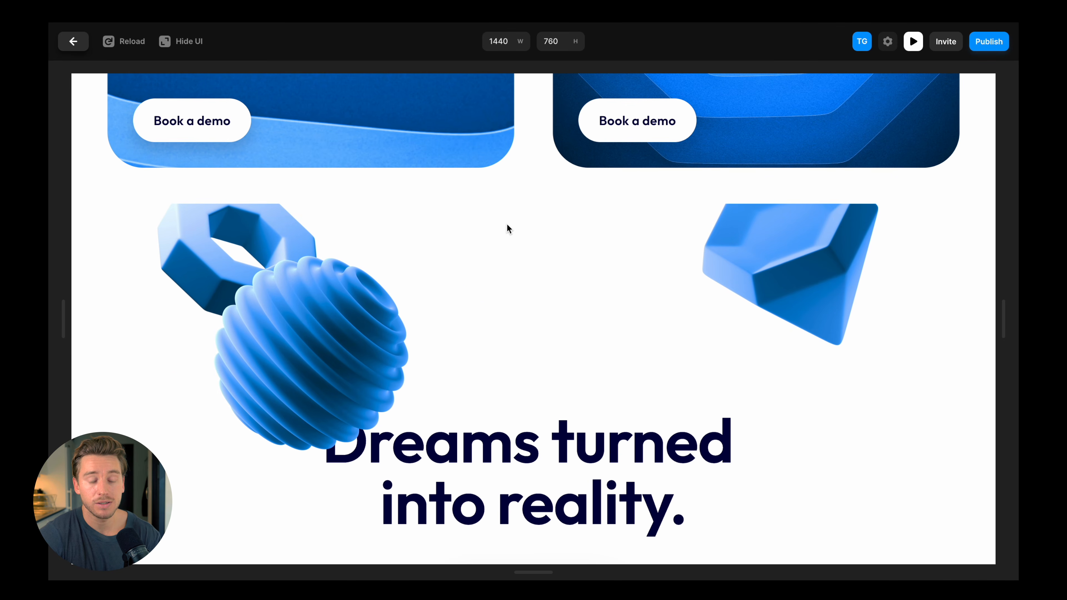
scroll(507, 224, up, 4)
scroll(507, 223, down, 3)
key(Escape)
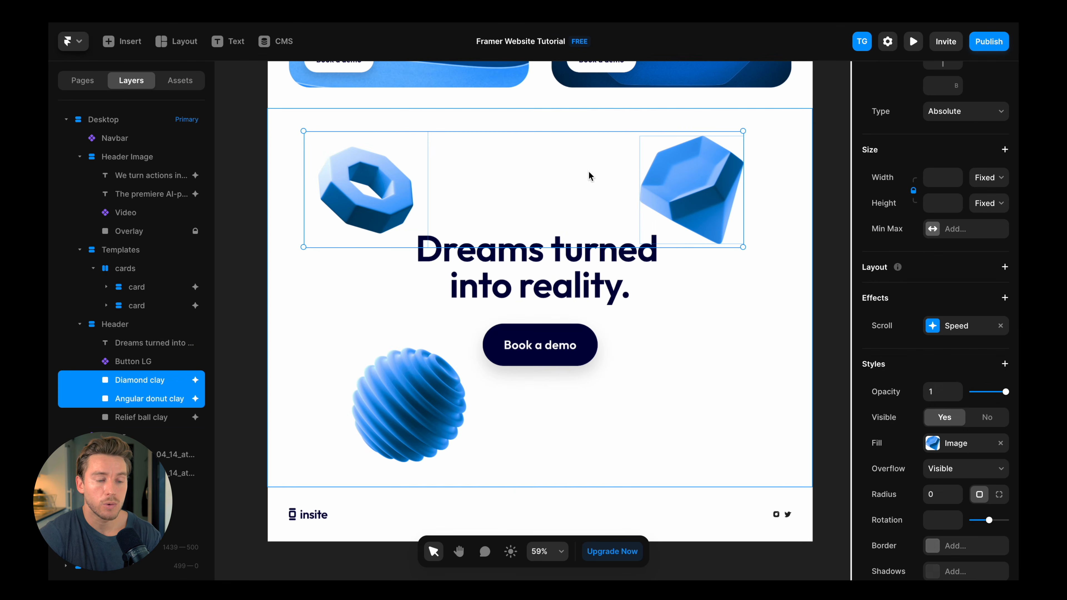
Step: Set the overflow of the Header section containing the clay images to Visible
key(Escape)
key(Escape)
key(Escape)
click(564, 129)
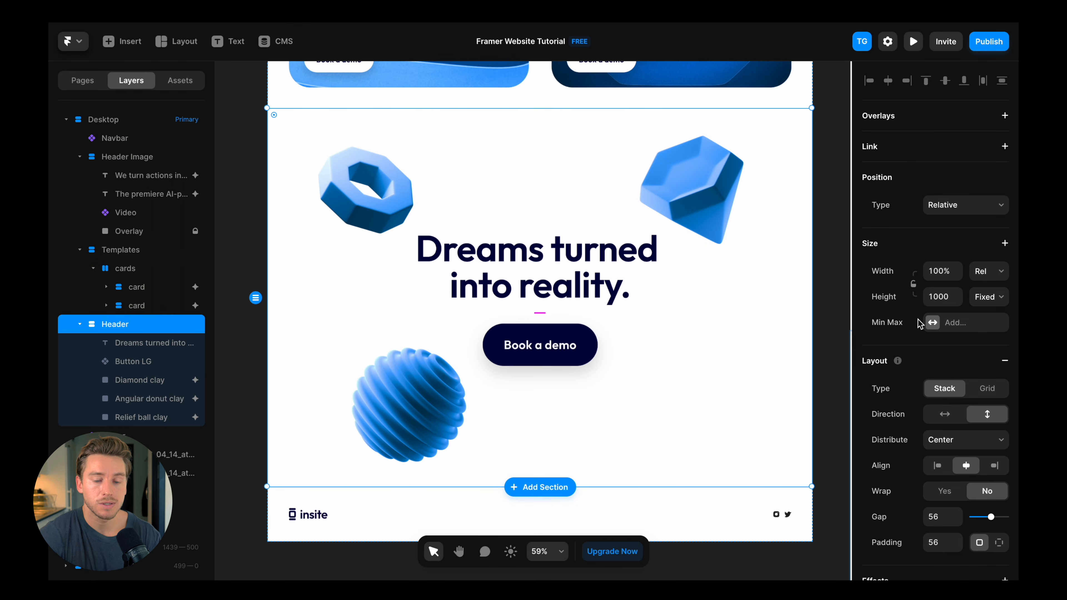
scroll(919, 324, down, 4)
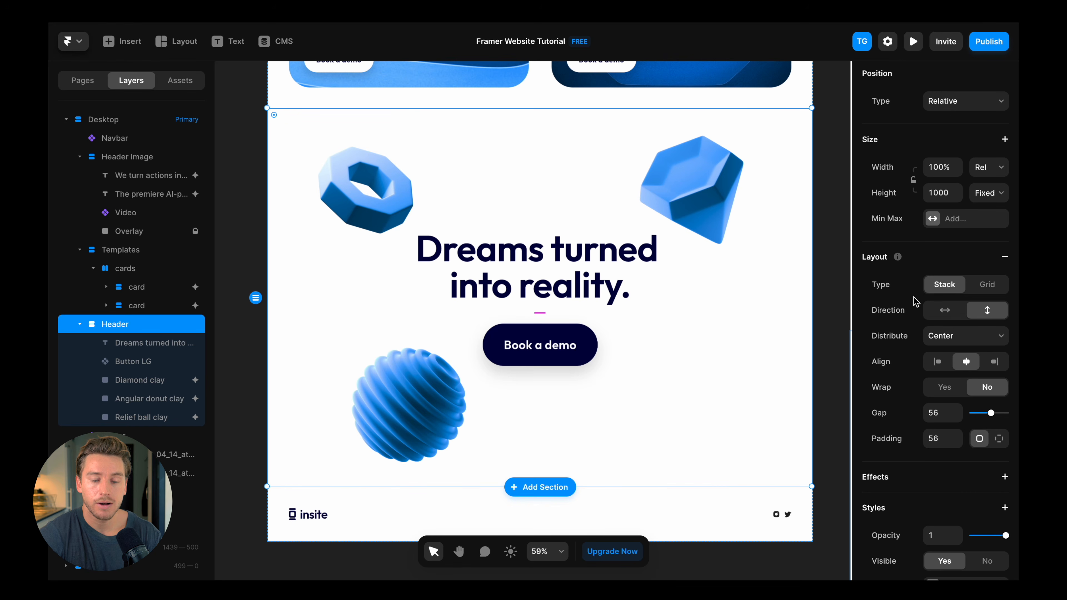
scroll(916, 302, down, 7)
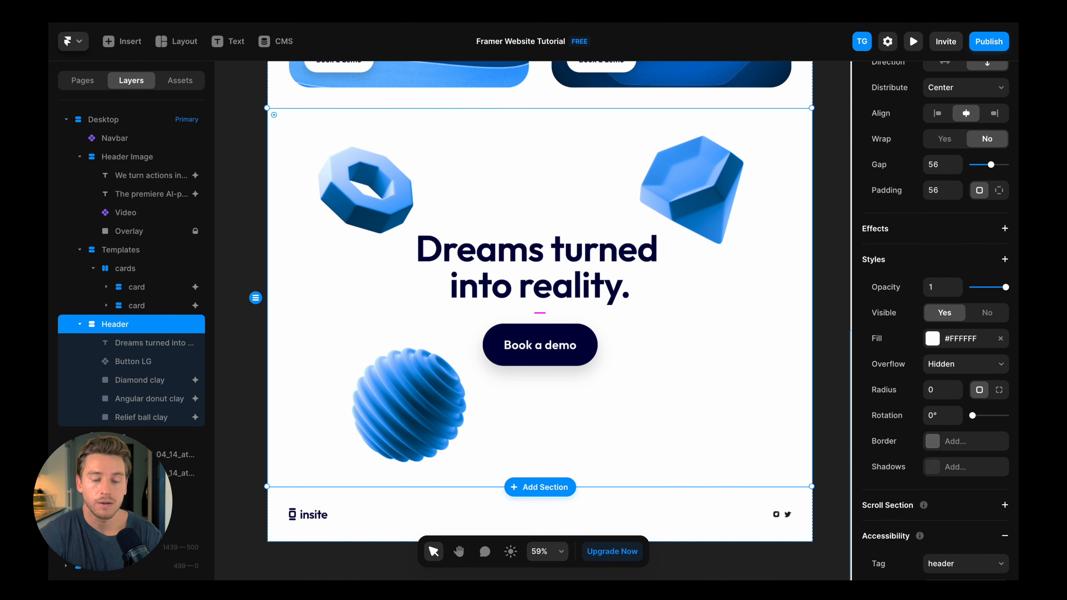
scroll(919, 324, down, 2)
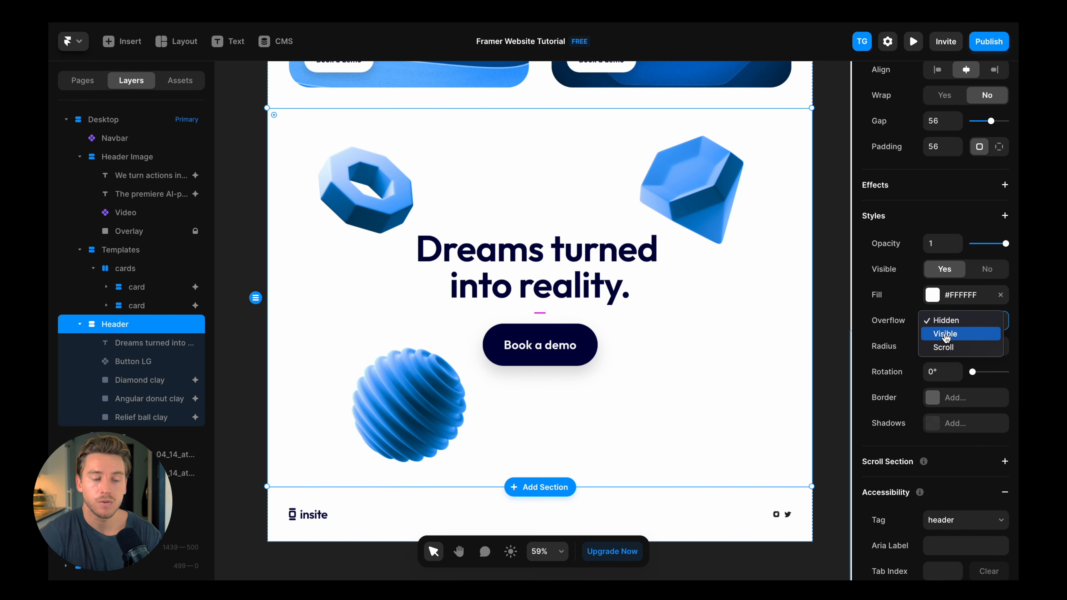
Step: Preview the page with visible overflow and scroll back and forth past the clay images to check their movement
key(super+p)
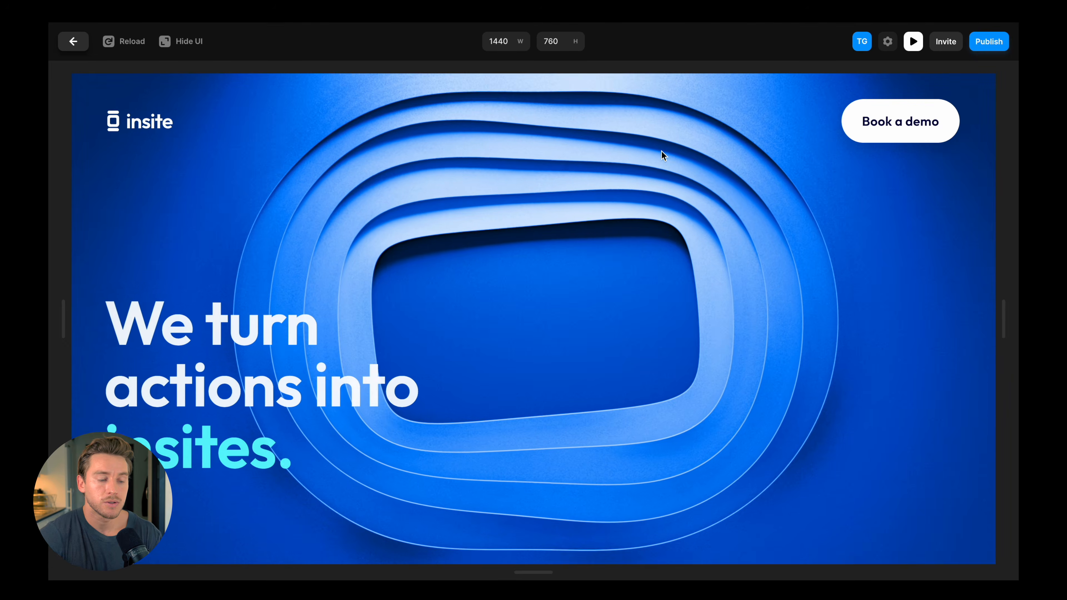
scroll(661, 150, down, 10)
scroll(662, 164, down, 13)
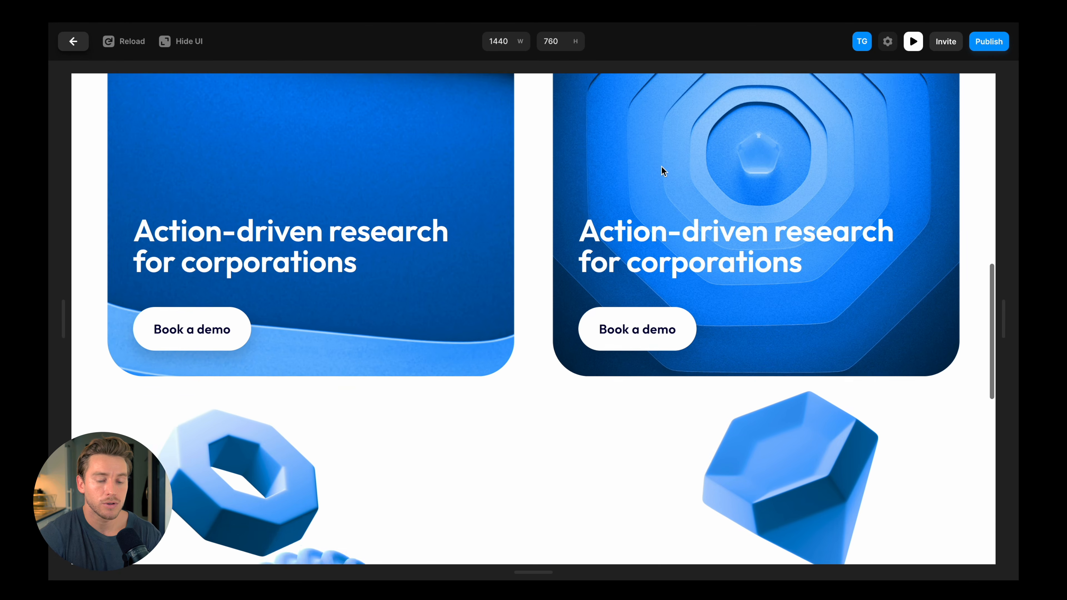
scroll(662, 167, down, 5)
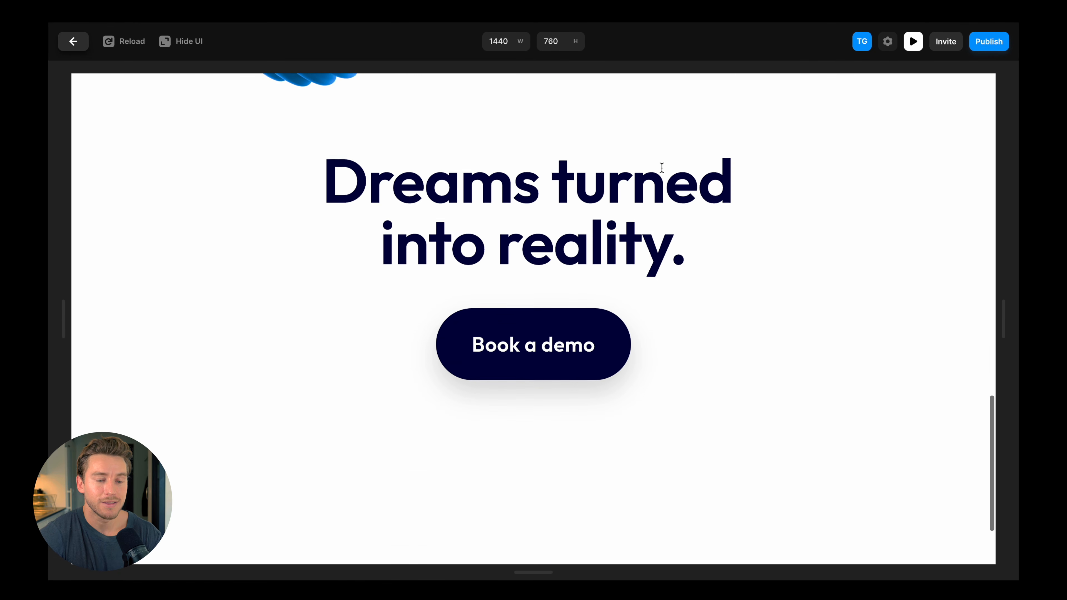
scroll(662, 167, up, 4)
scroll(662, 168, down, 1)
scroll(662, 167, down, 5)
scroll(662, 167, up, 7)
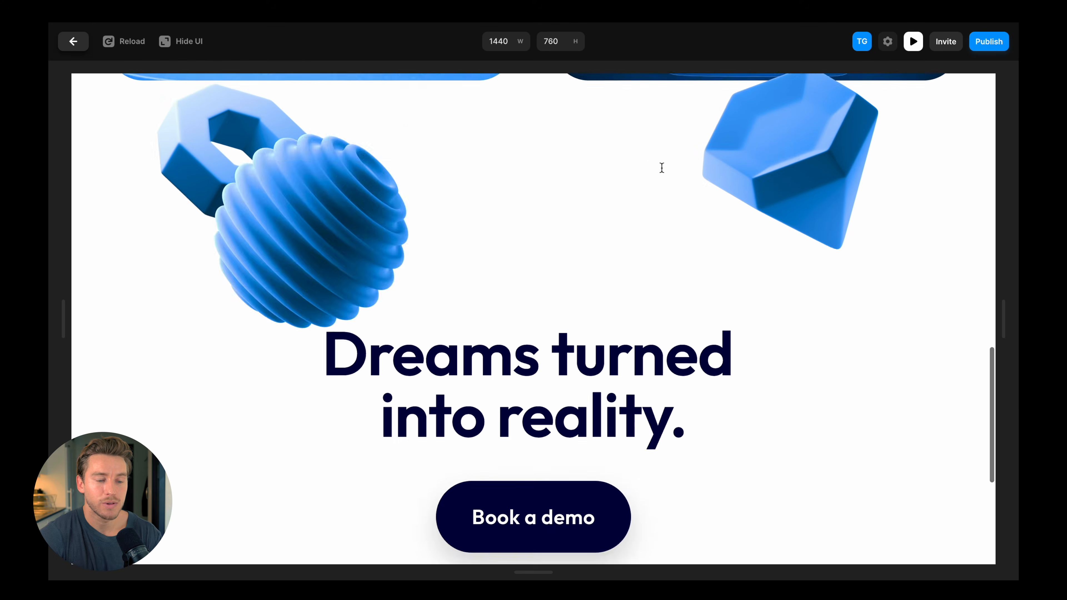
scroll(662, 167, down, 5)
scroll(662, 167, down, 4)
scroll(662, 168, up, 11)
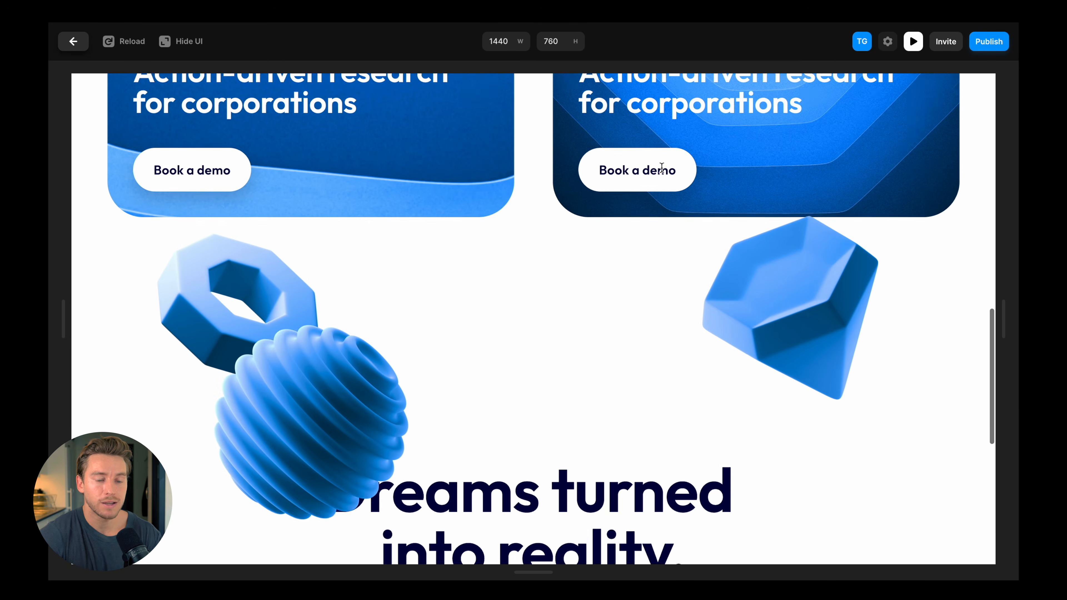
scroll(662, 167, down, 4)
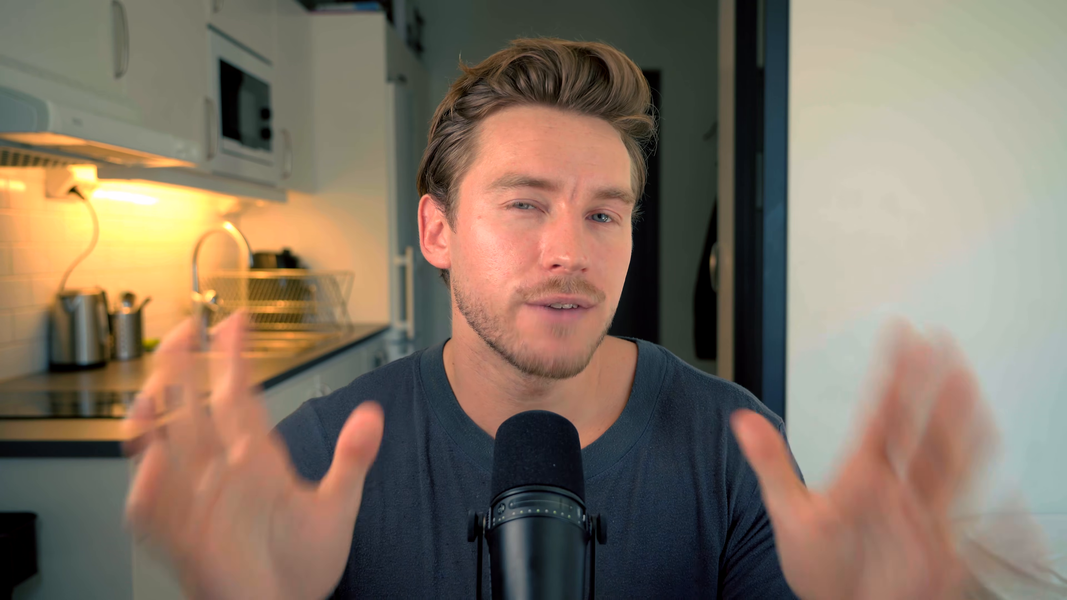